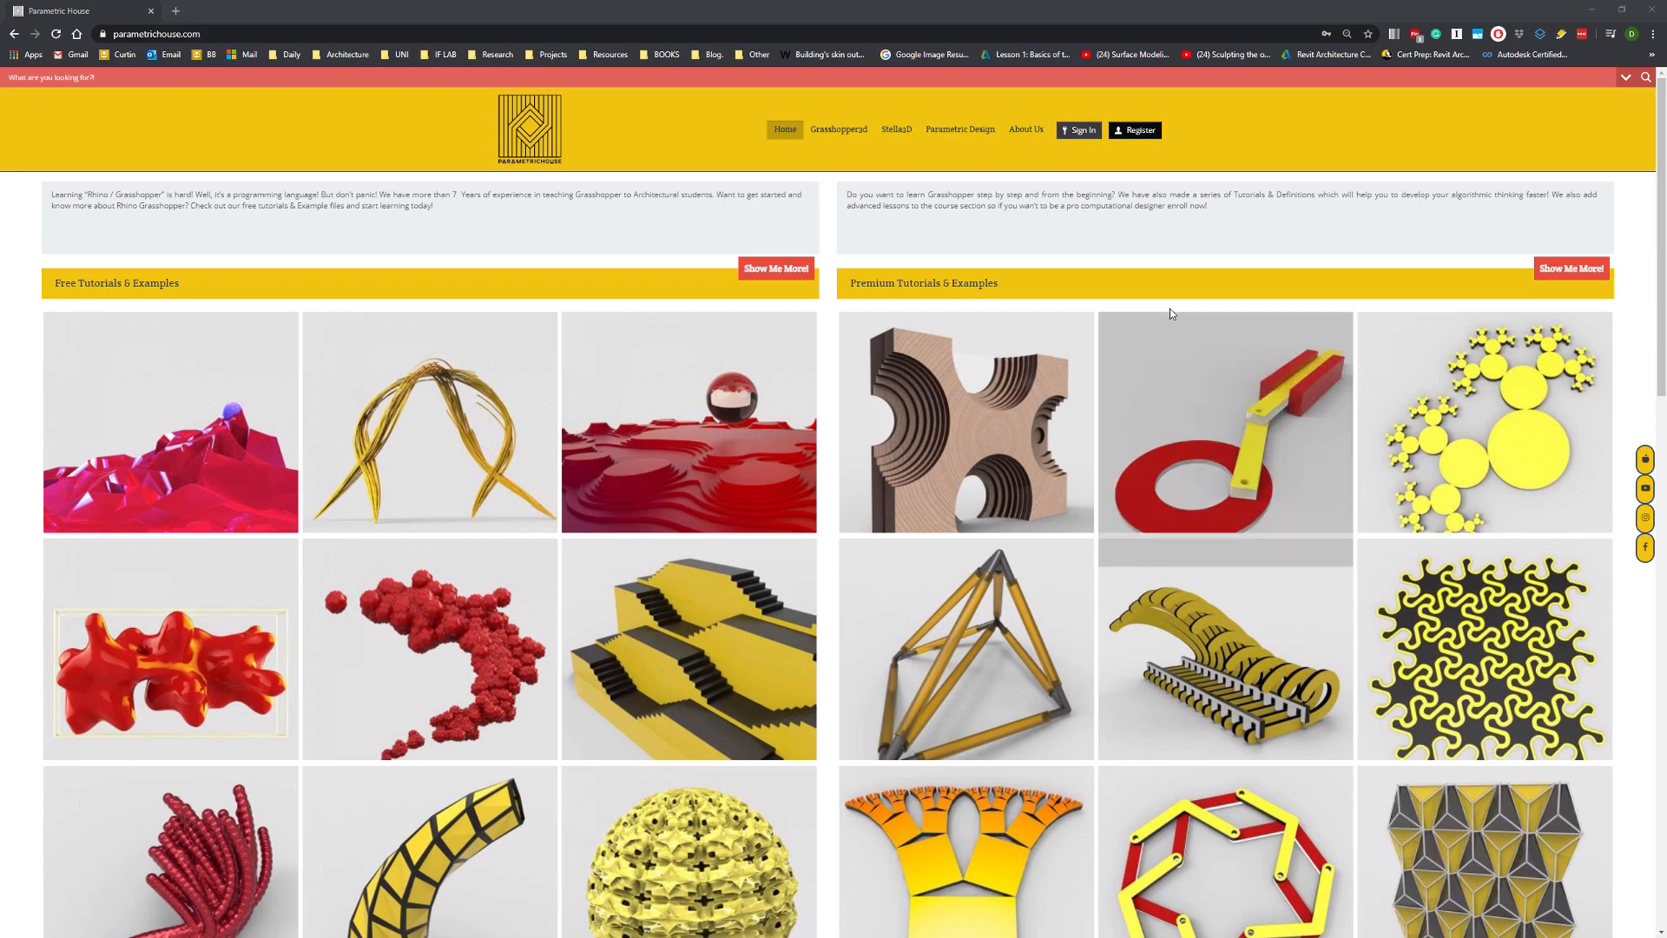
# Look through the tutorials, resources and blog posts on the Parametric House home page.
pyautogui.scroll(-1, 872, 160)
pyautogui.scroll(-8, 740, 152)
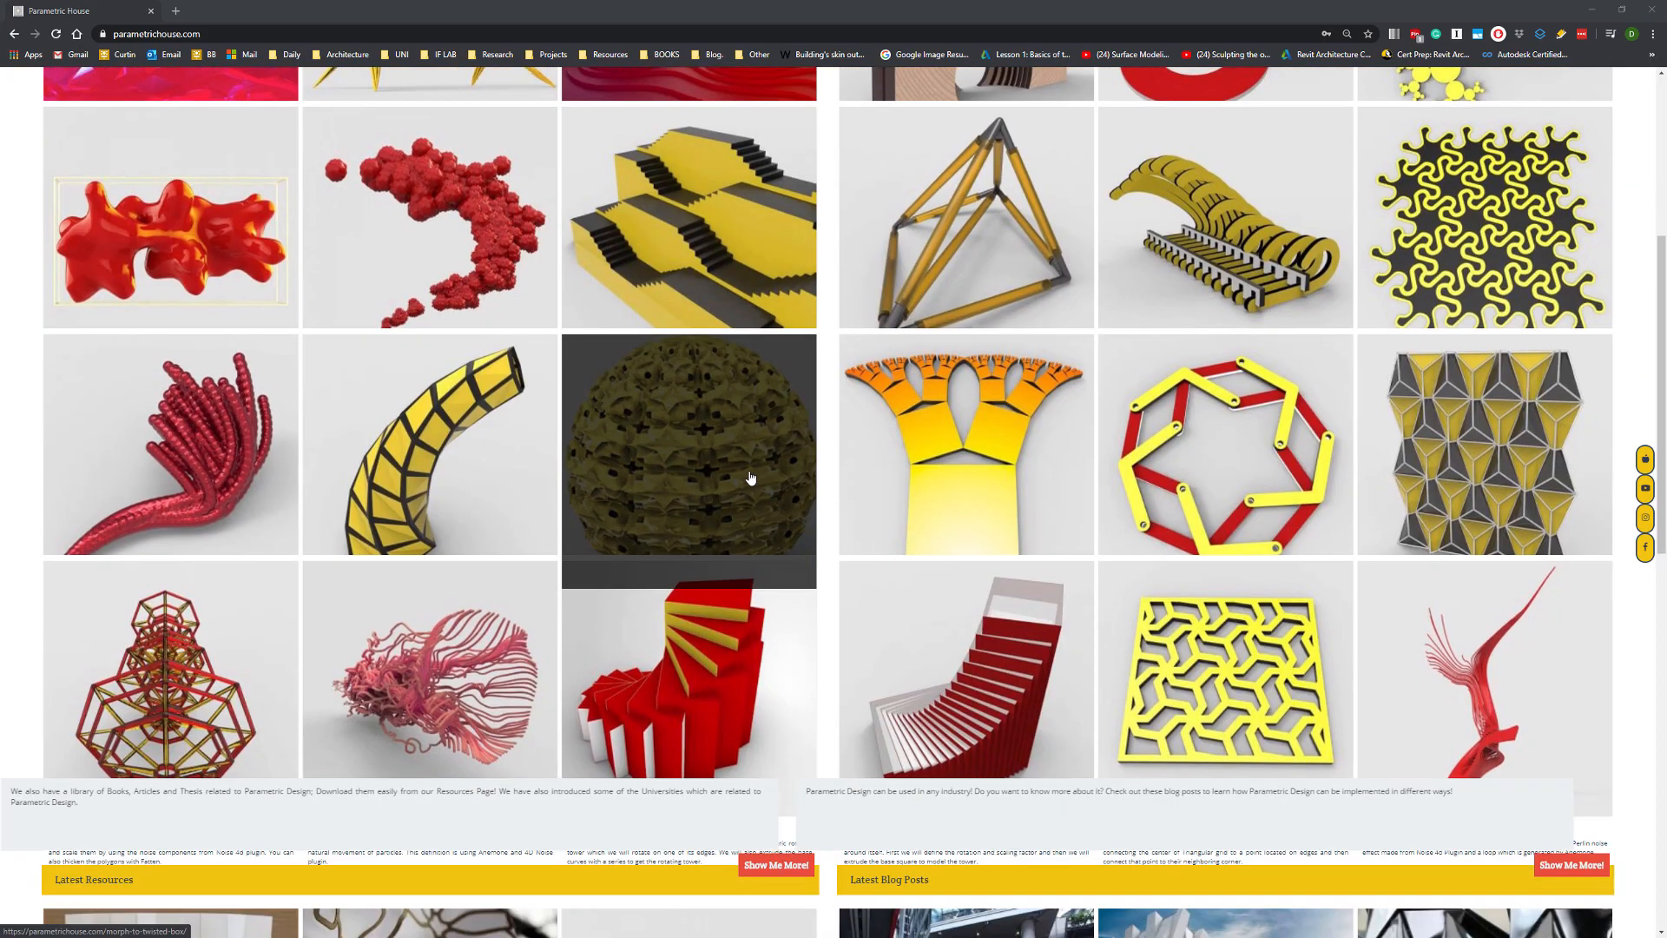
pyautogui.scroll(-2, 549, 536)
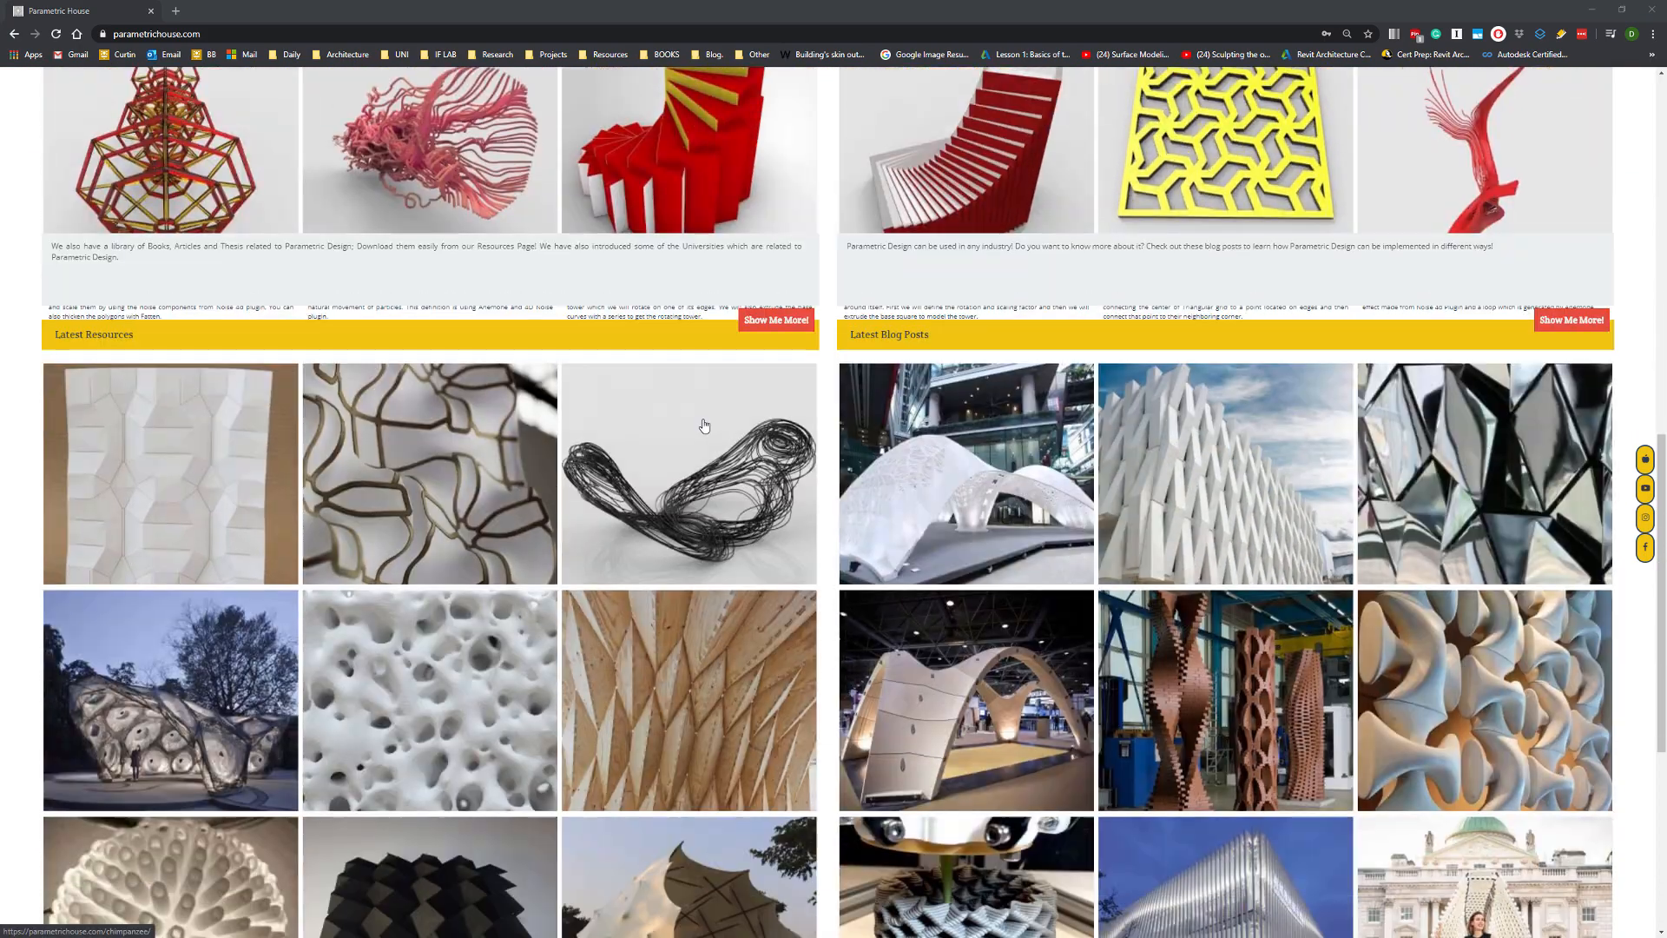
pyautogui.scroll(7, 566, 519)
pyautogui.scroll(4, 573, 526)
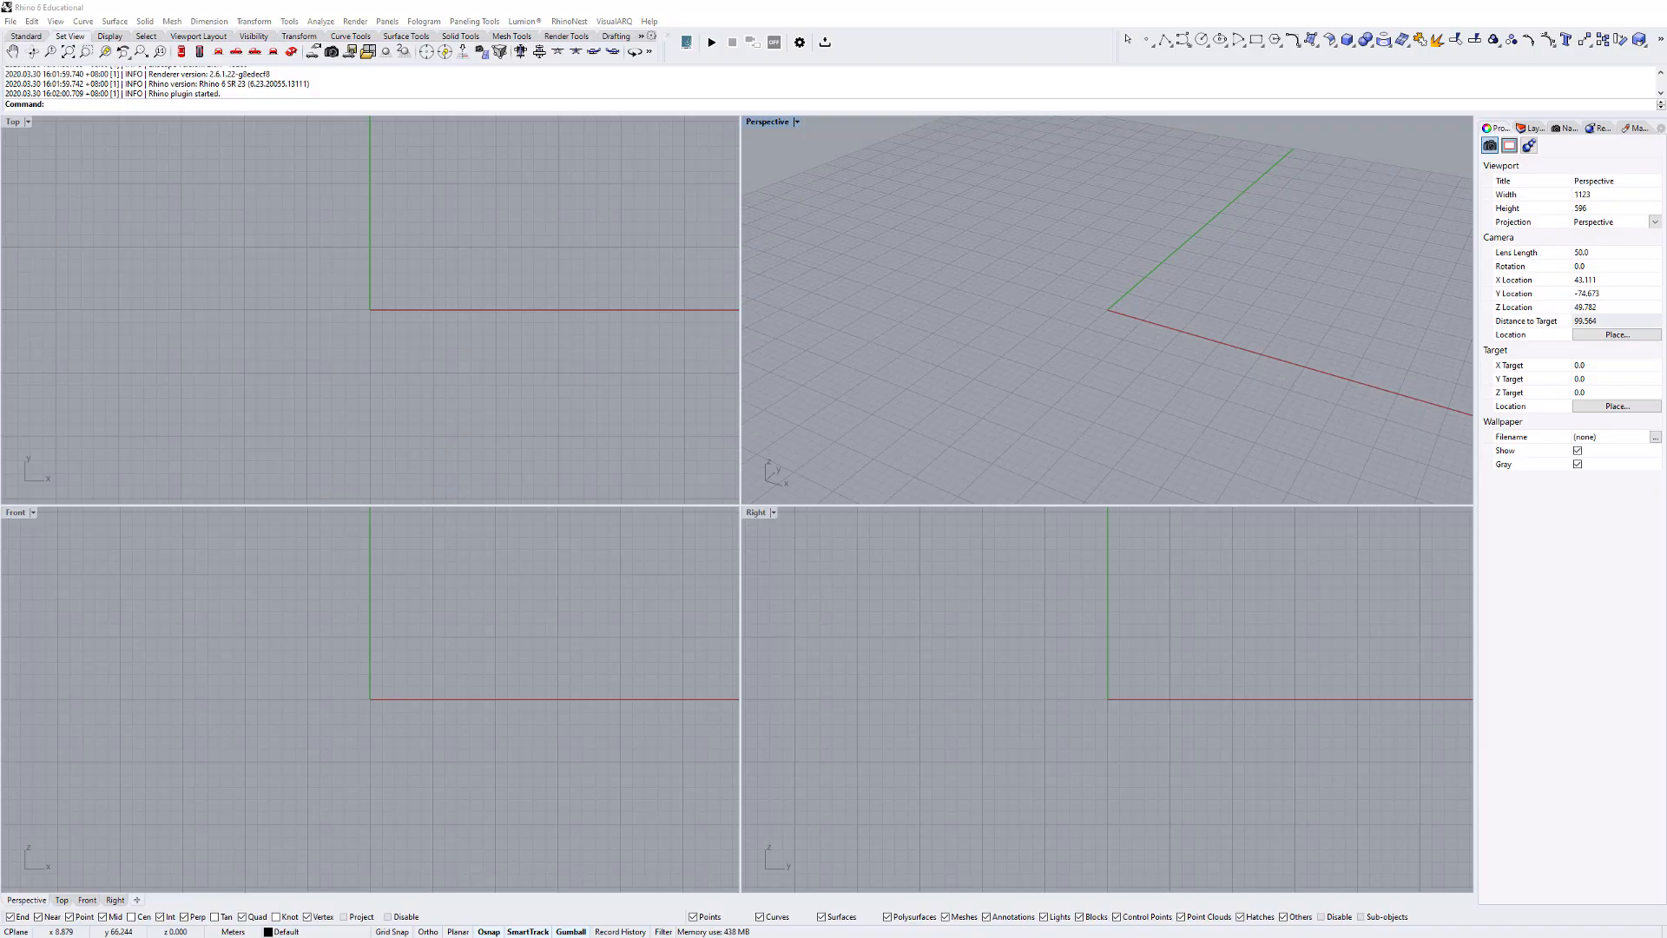
# Switch to Rhino and launch Grasshopper.
pyautogui.write('Grasshopper')
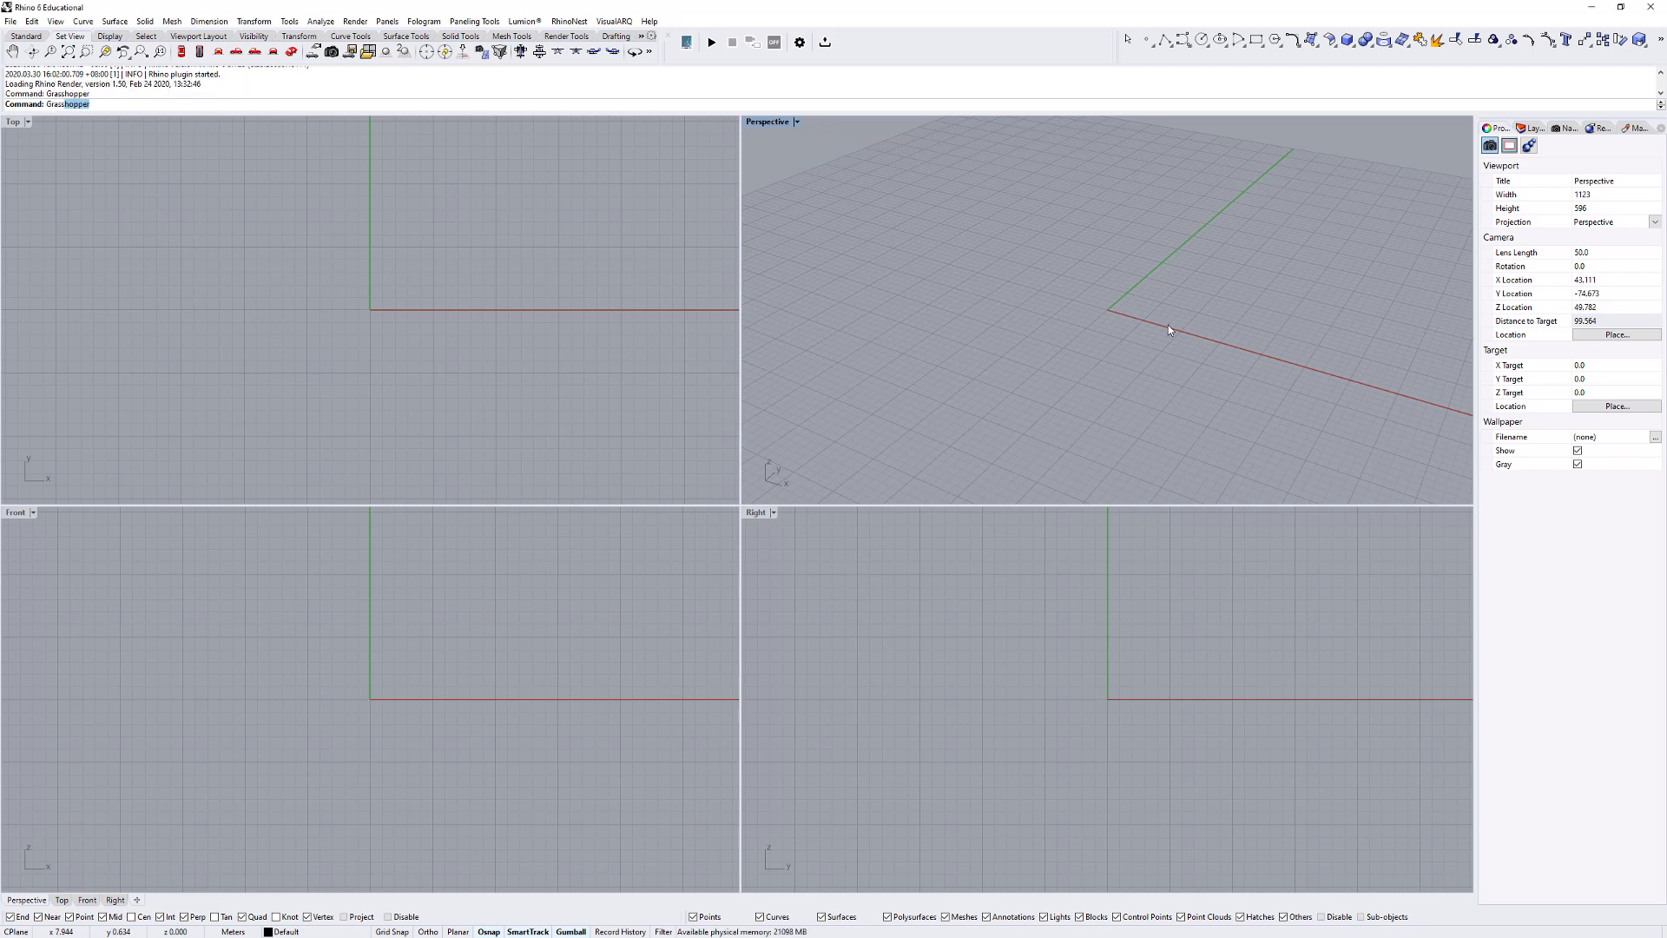
pyautogui.press('Return')
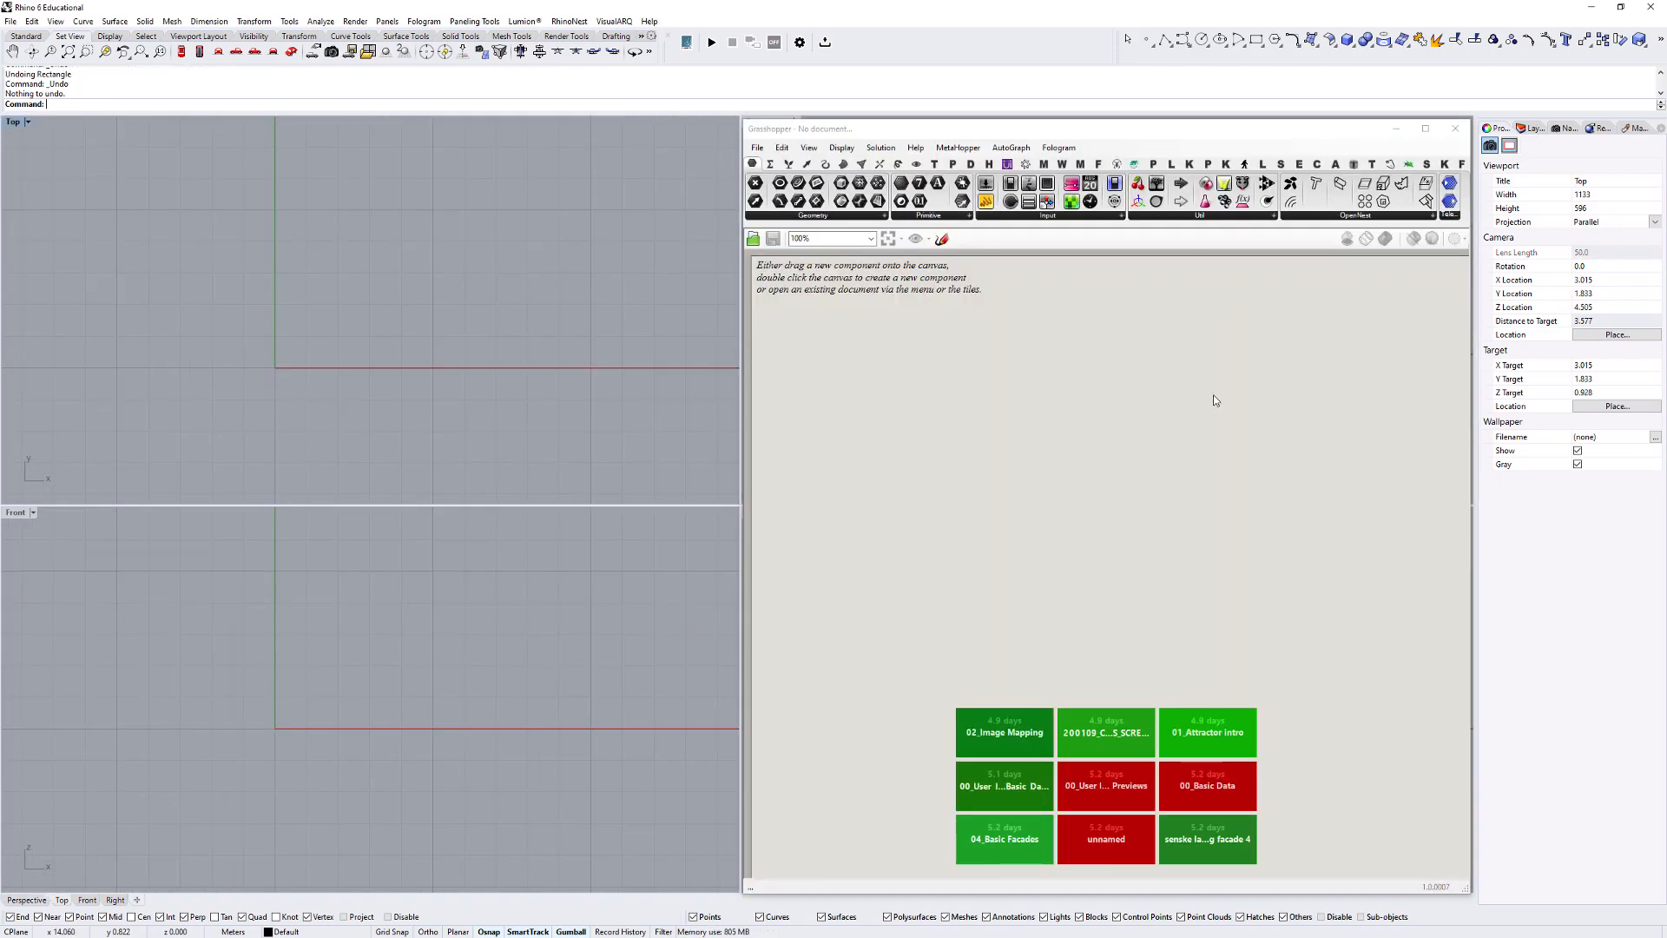
# Draw a 15 m by 15 m square in the Top view with its first corner at the origin.
pyautogui.scroll(-6, 476, 267)
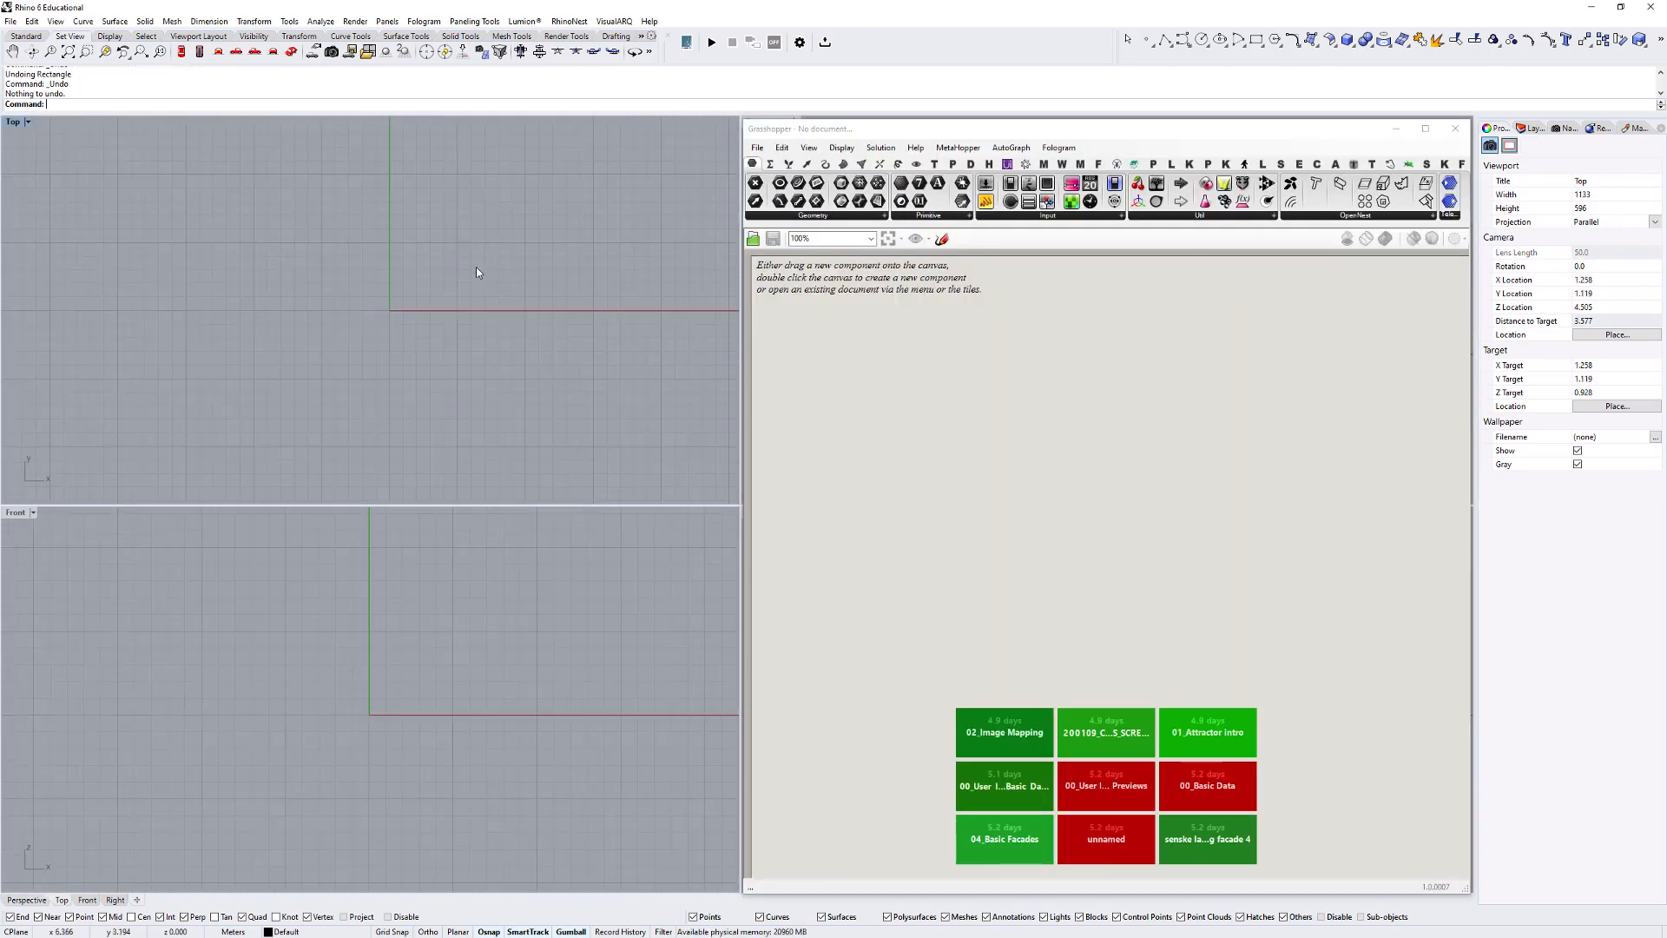
pyautogui.moveTo(476, 267); pyautogui.dragTo(253, 357, button='right')
pyautogui.scroll(-10, 246, 357)
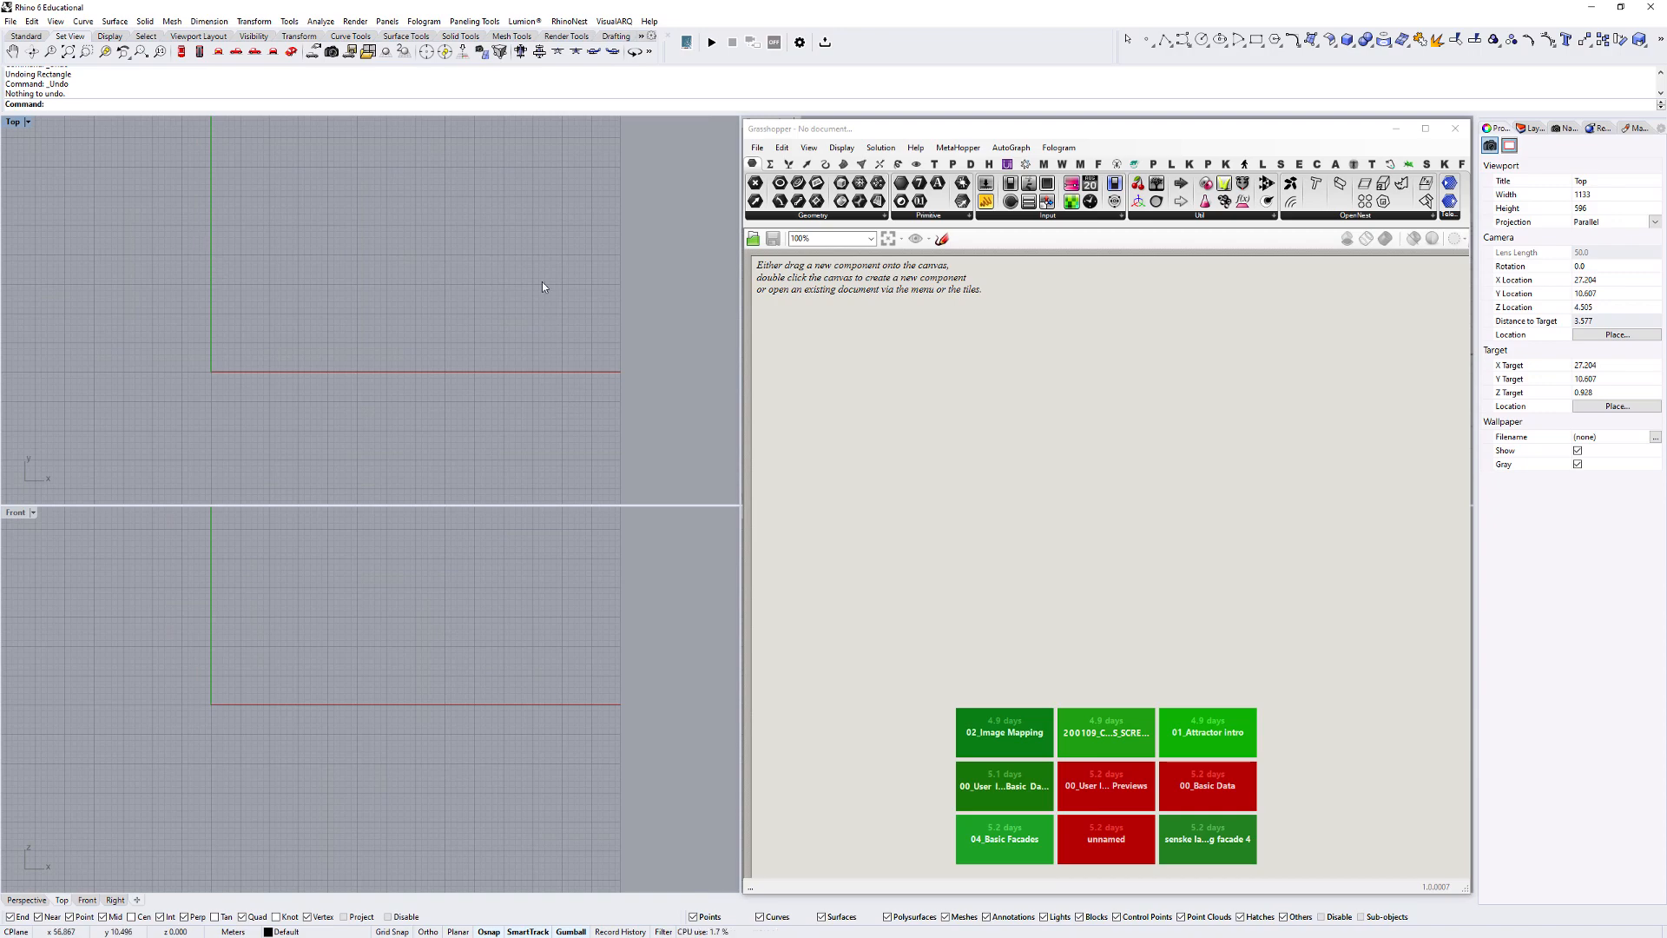
pyautogui.moveTo(532, 258); pyautogui.dragTo(311, 347, button='right')
pyautogui.write('Rec')
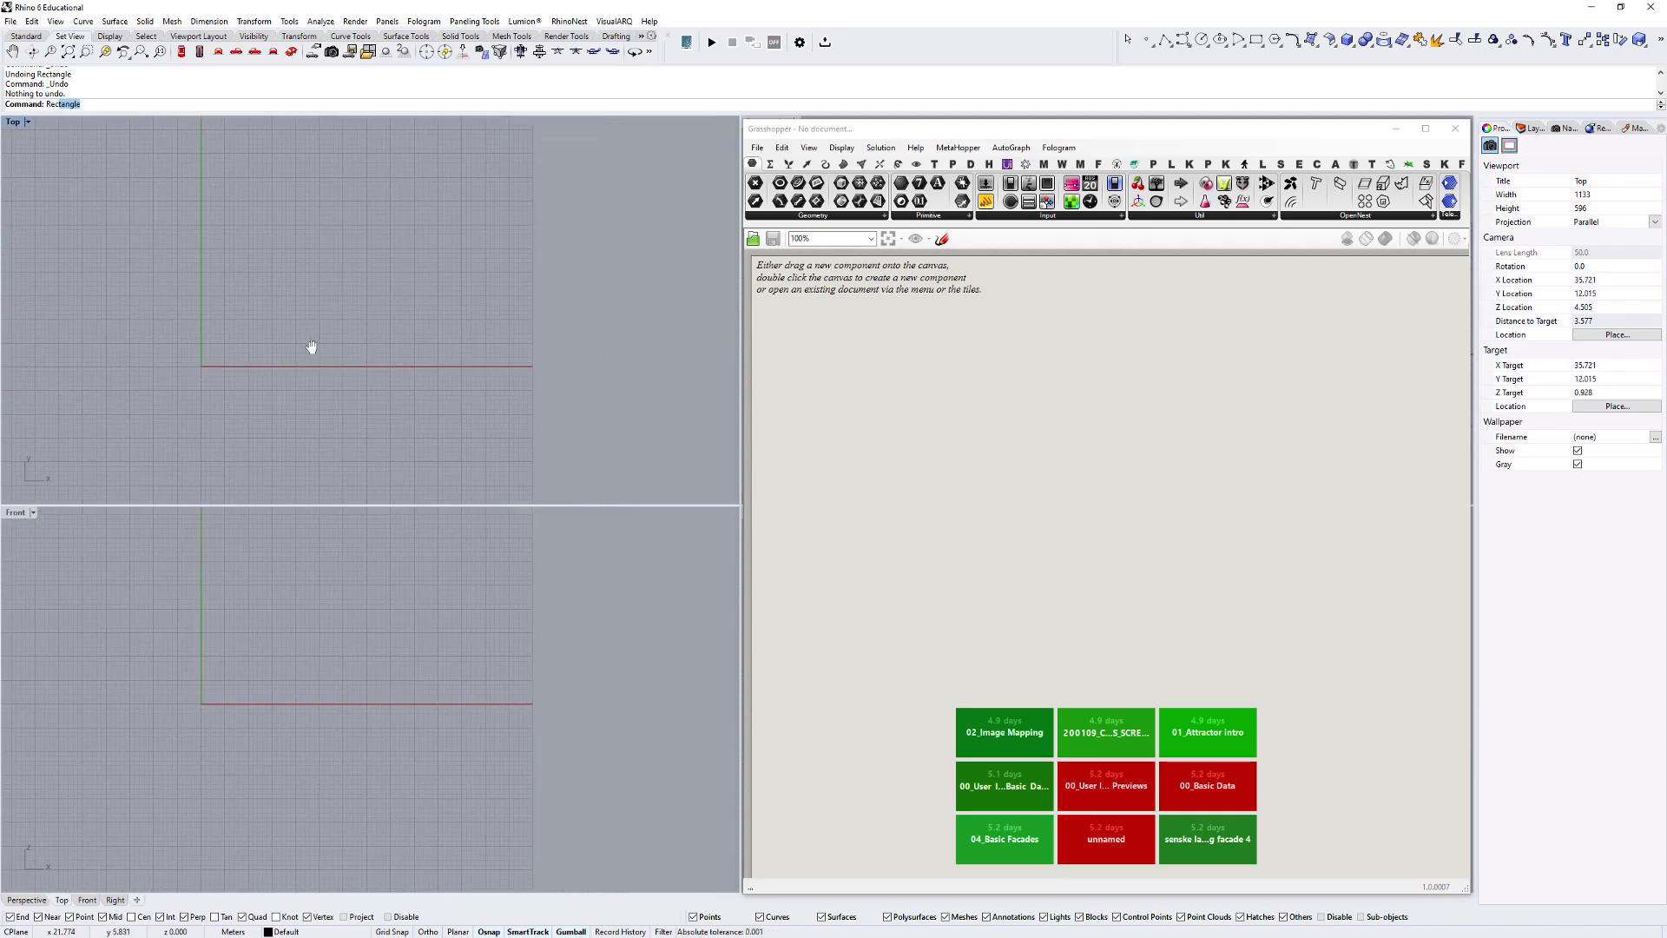
pyautogui.press('Return')
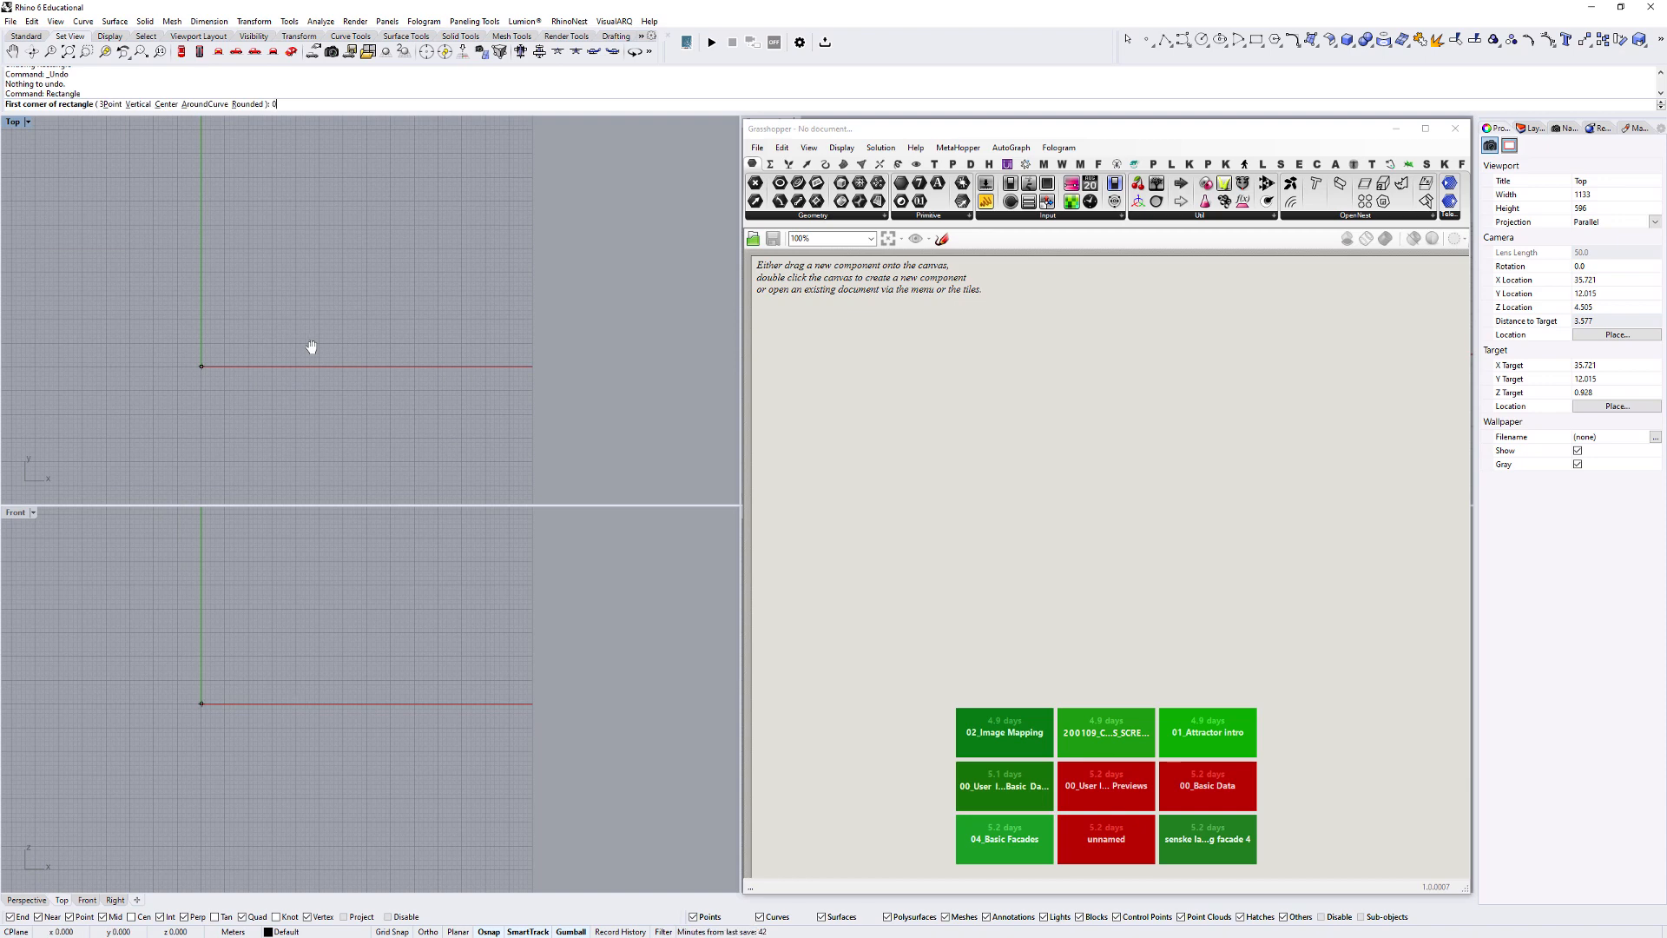
pyautogui.write('0')
pyautogui.press('Return')
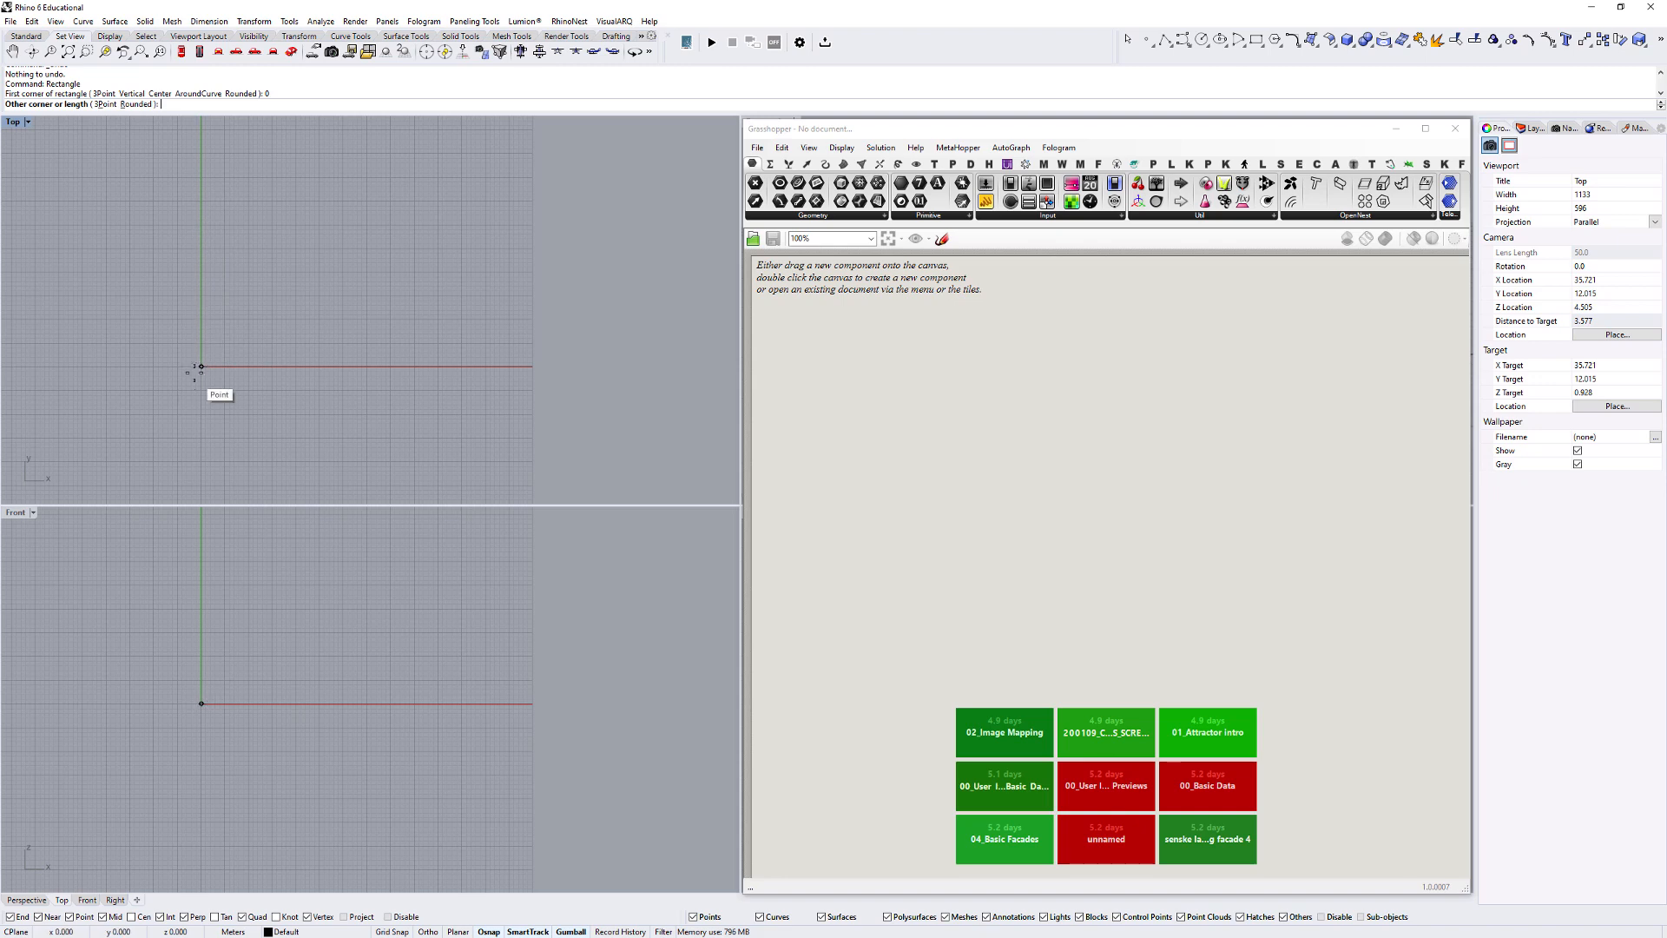
pyautogui.click(256, 336)
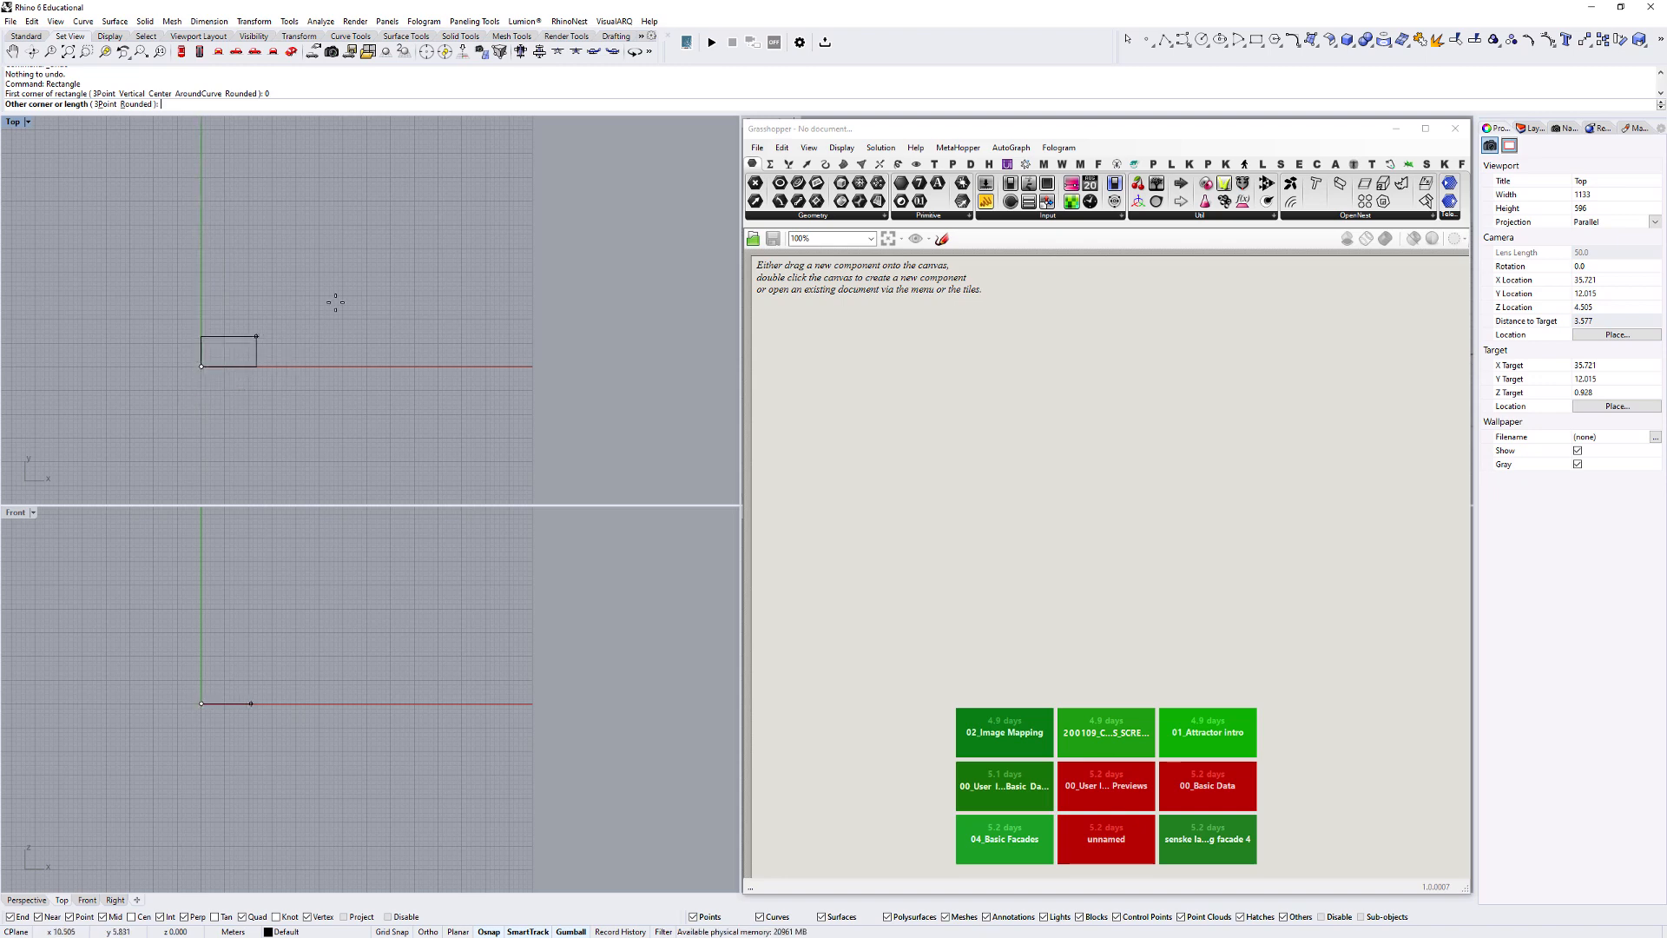
pyautogui.moveTo(524, 165); pyautogui.dragTo(579, 242, button='right')
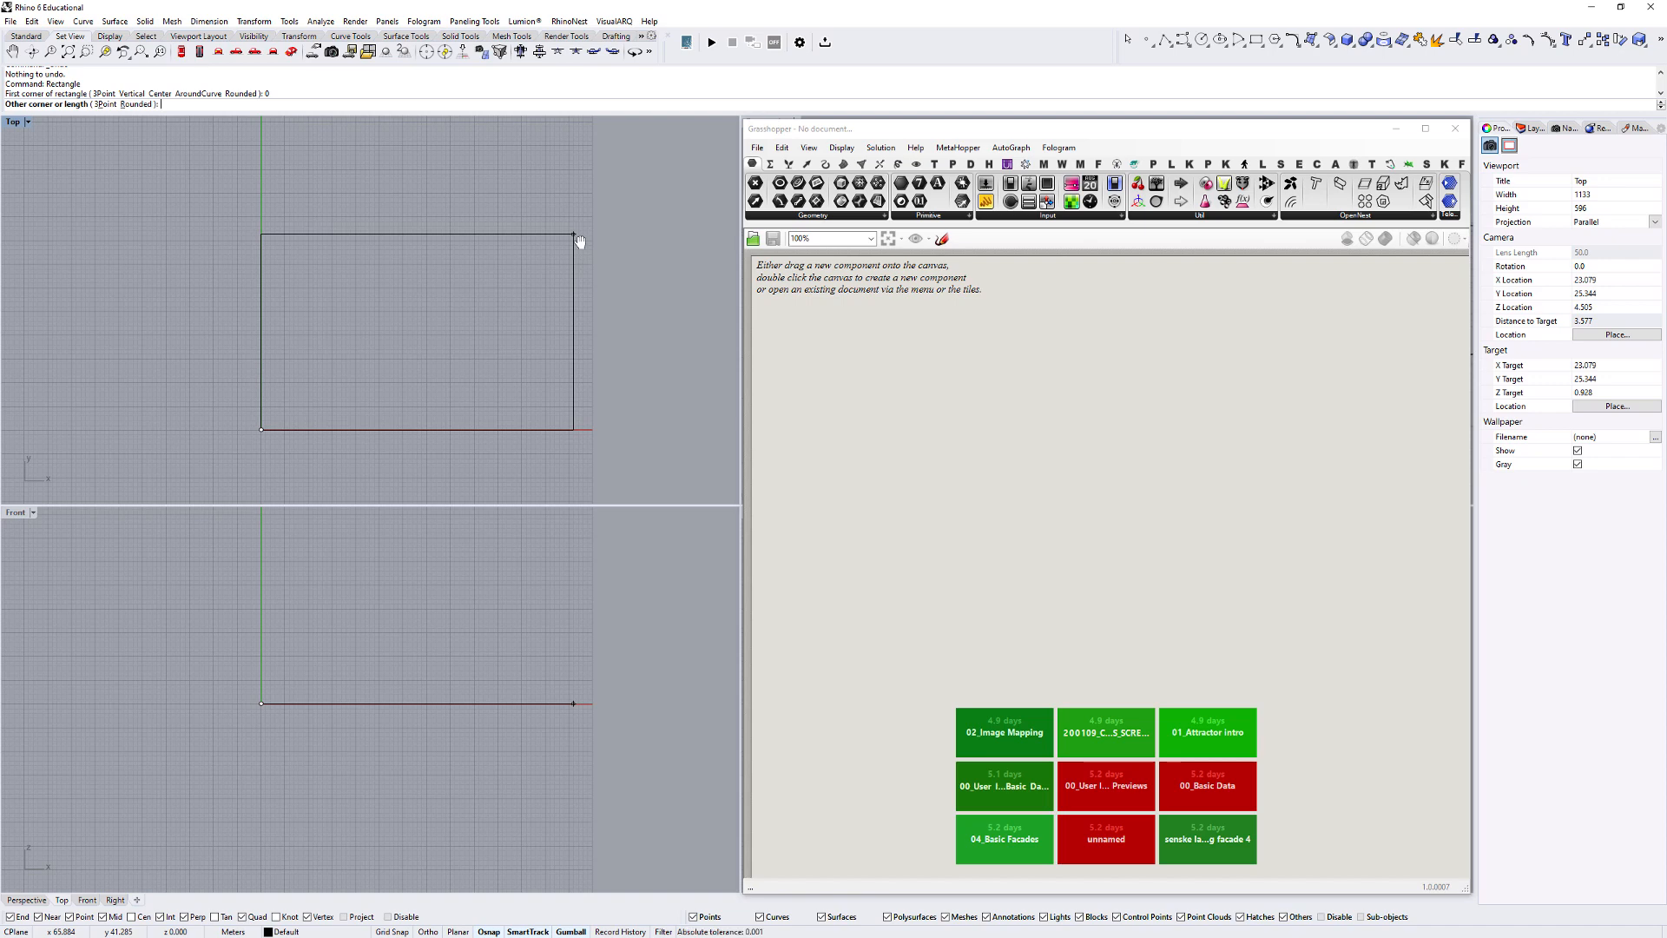
pyautogui.write('15')
pyautogui.press('Return')
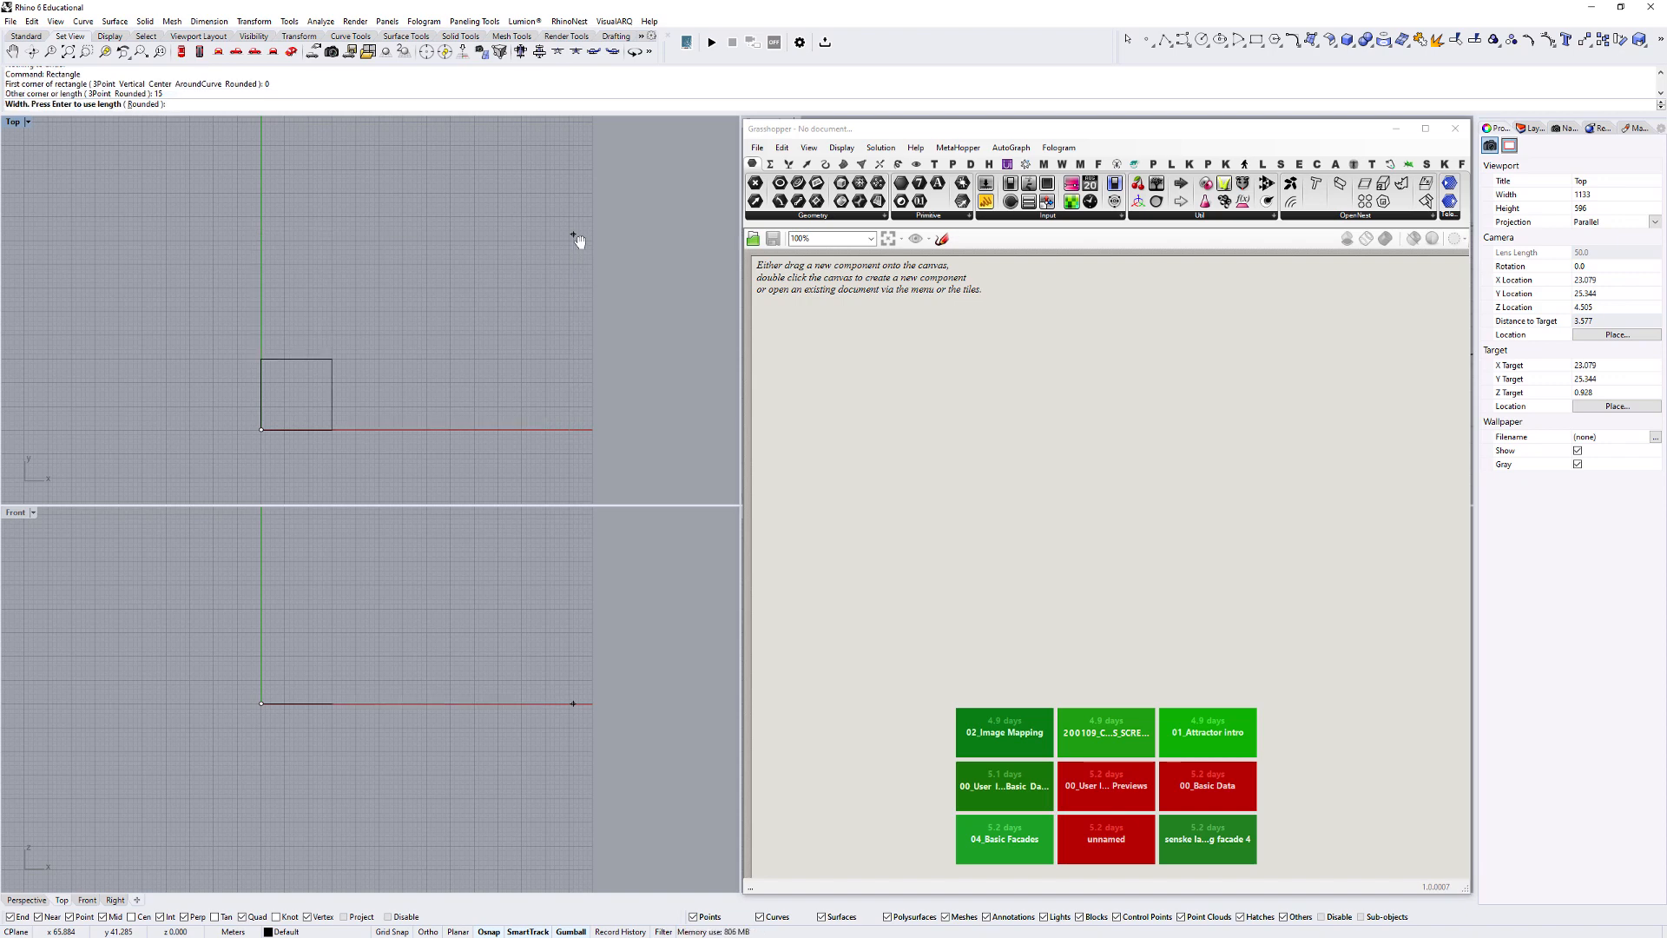
pyautogui.press('Return')
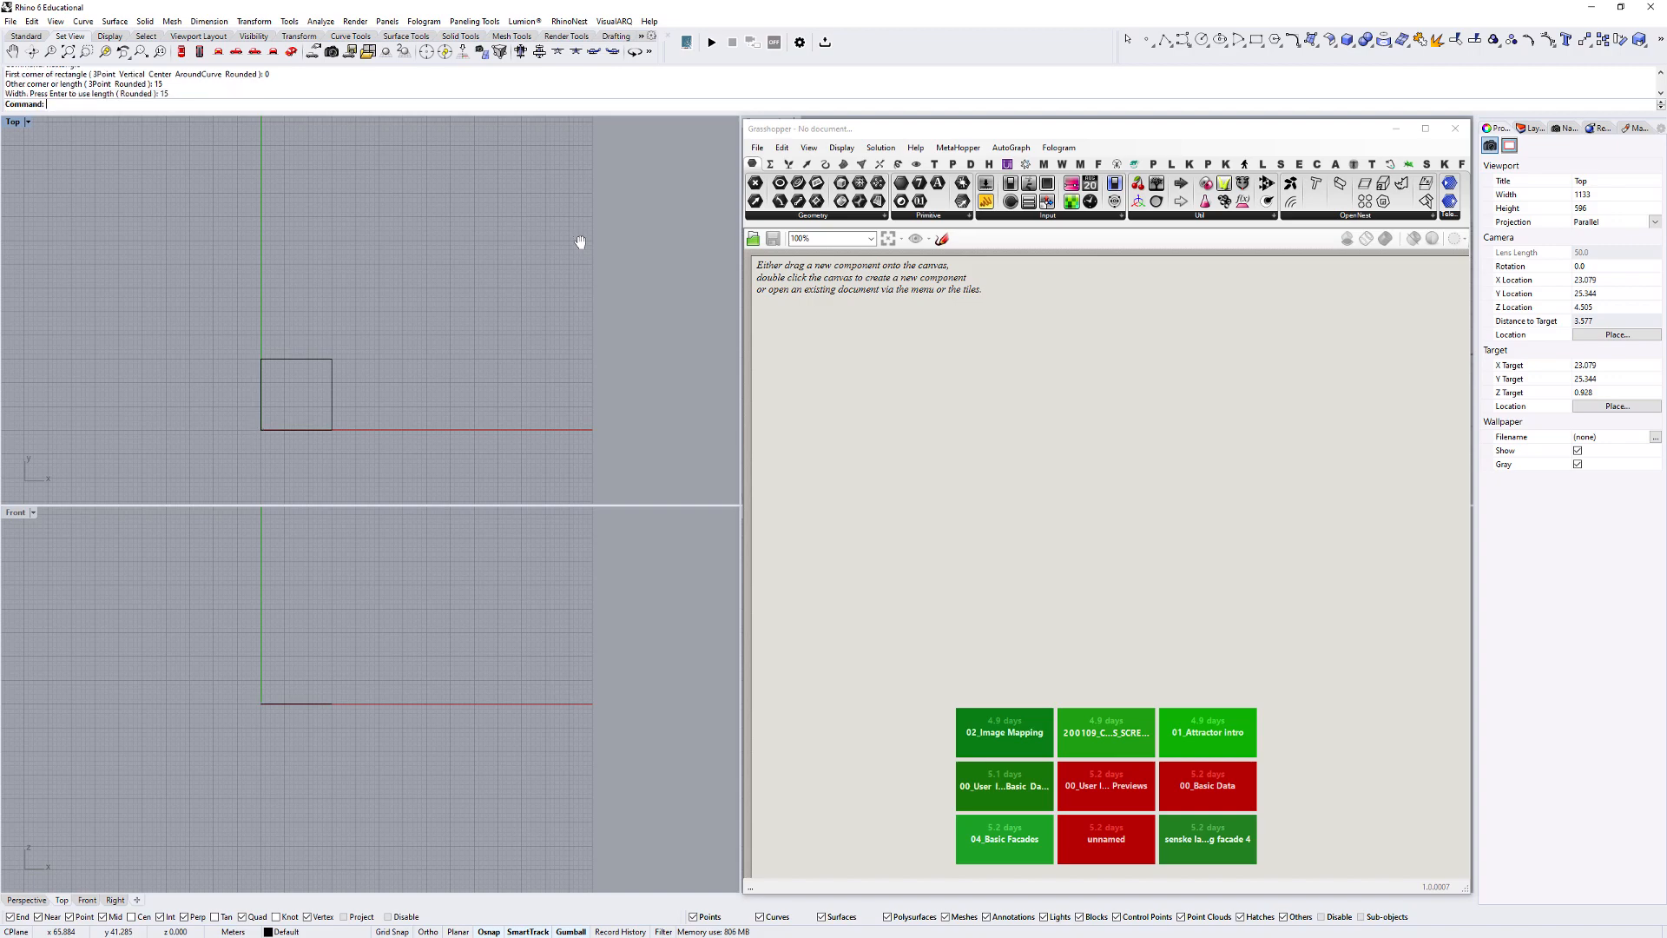
# Extrude the square curve 6.5 m upward as a closed solid with the ExtrudeCrv command.
pyautogui.hotkey('ctrl', 'shift', 'e')
pyautogui.click(339, 309)
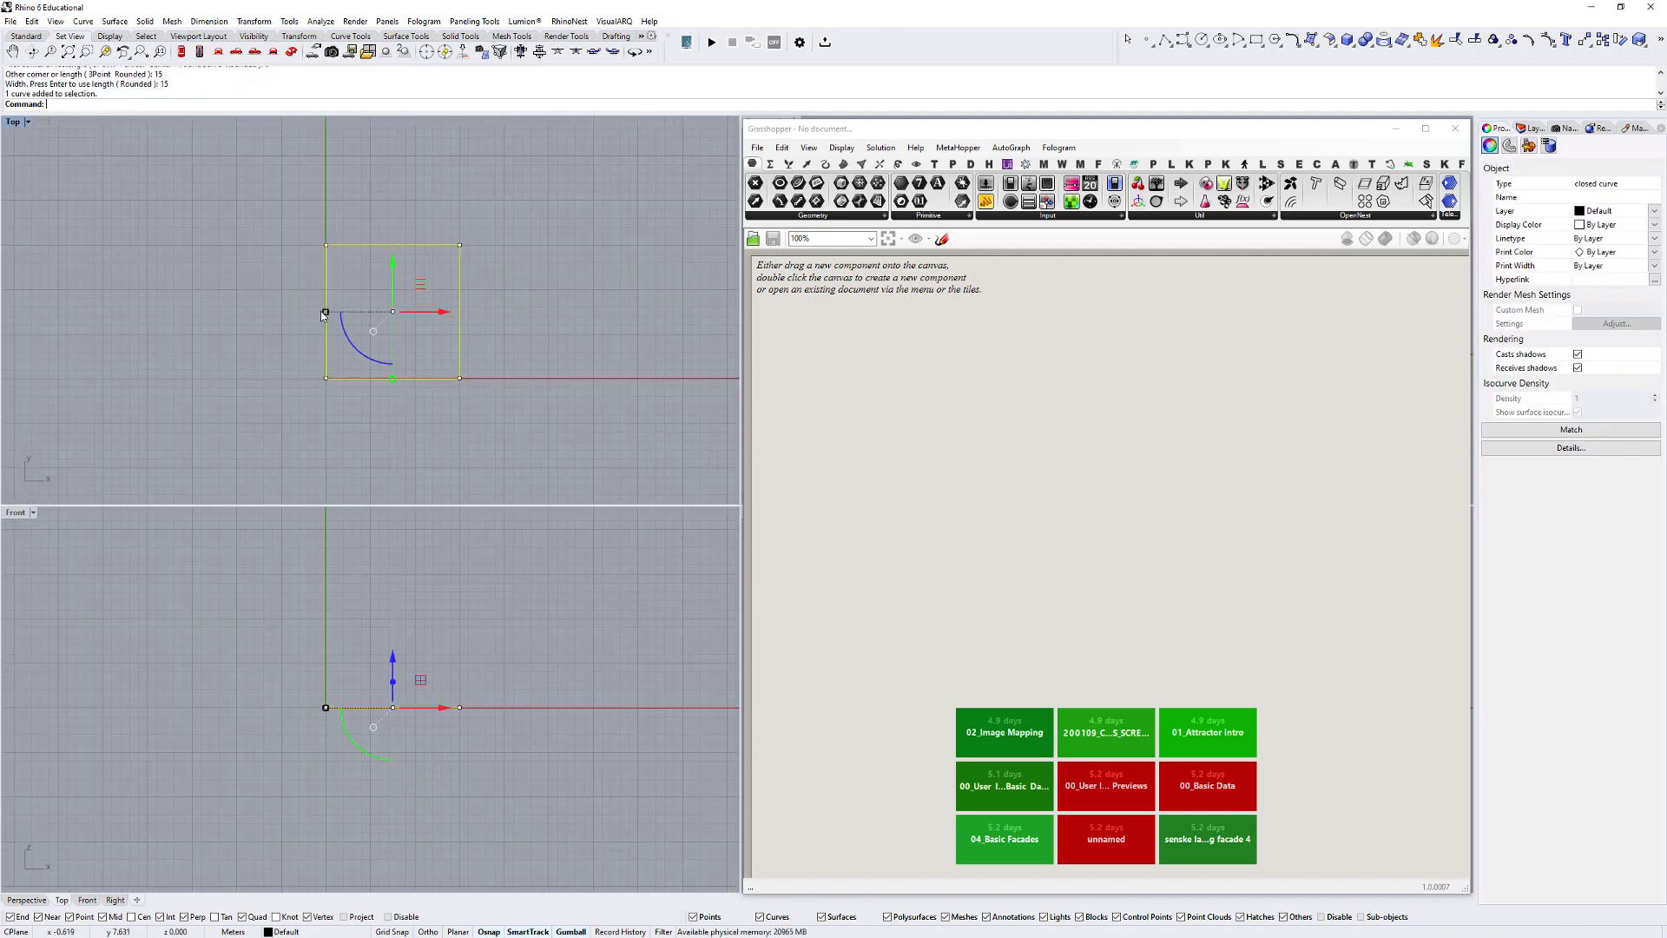
pyautogui.scroll(4, 474, 252)
pyautogui.moveTo(414, 279); pyautogui.dragTo(418, 323, button='right')
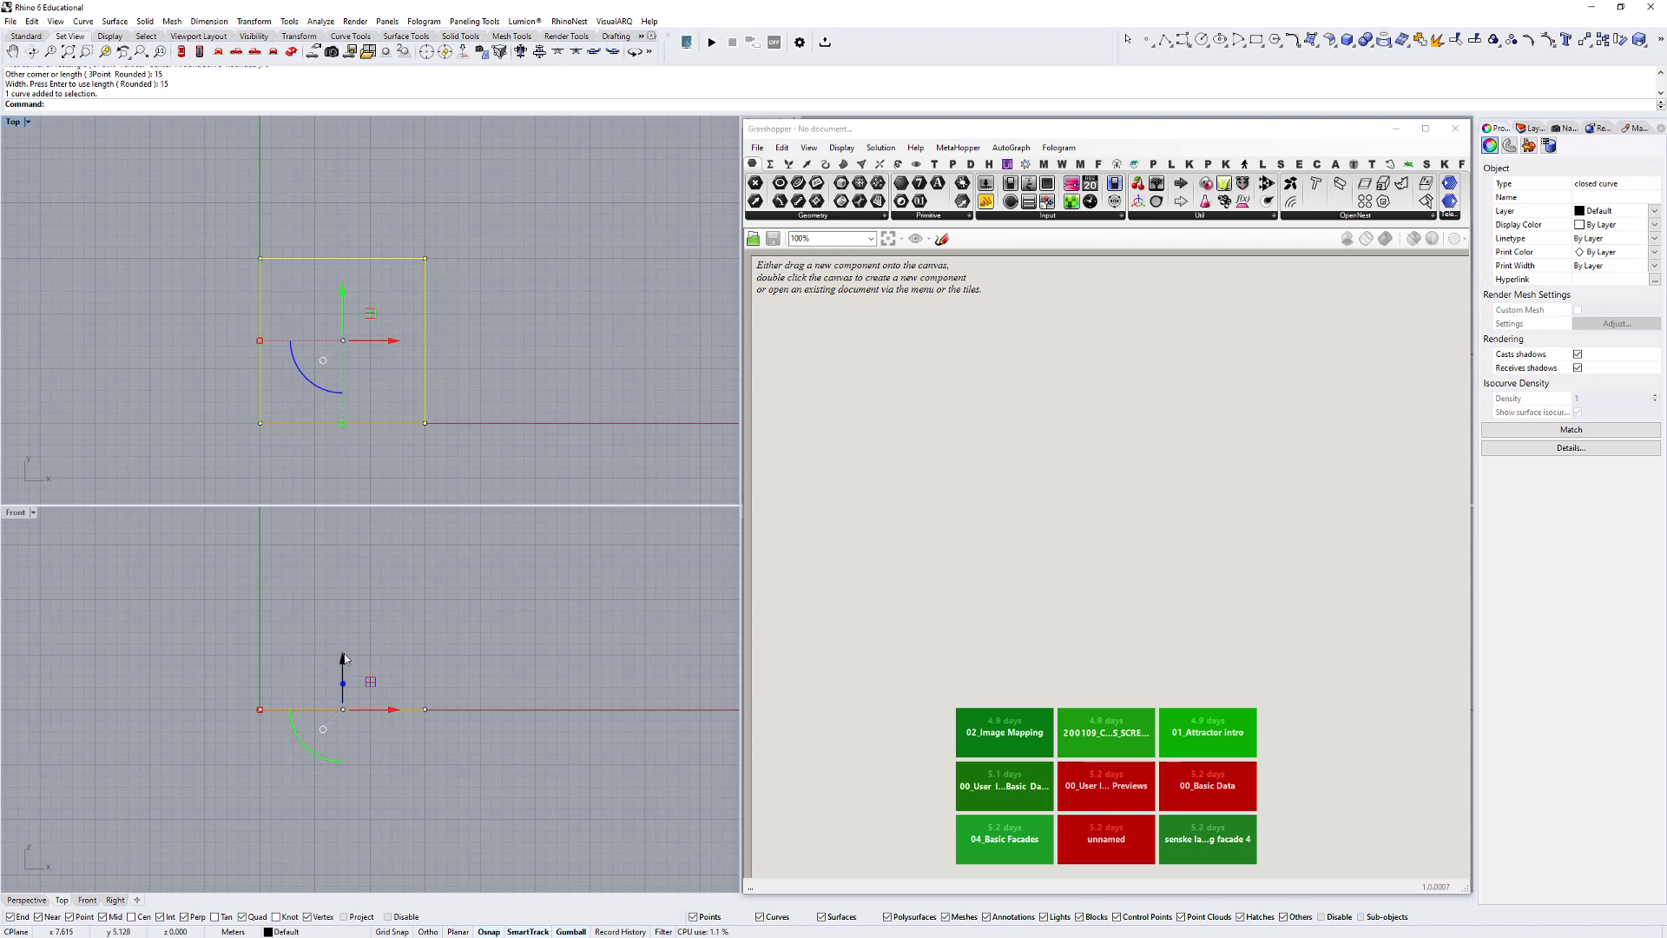
pyautogui.write('ExtrudeCrv')
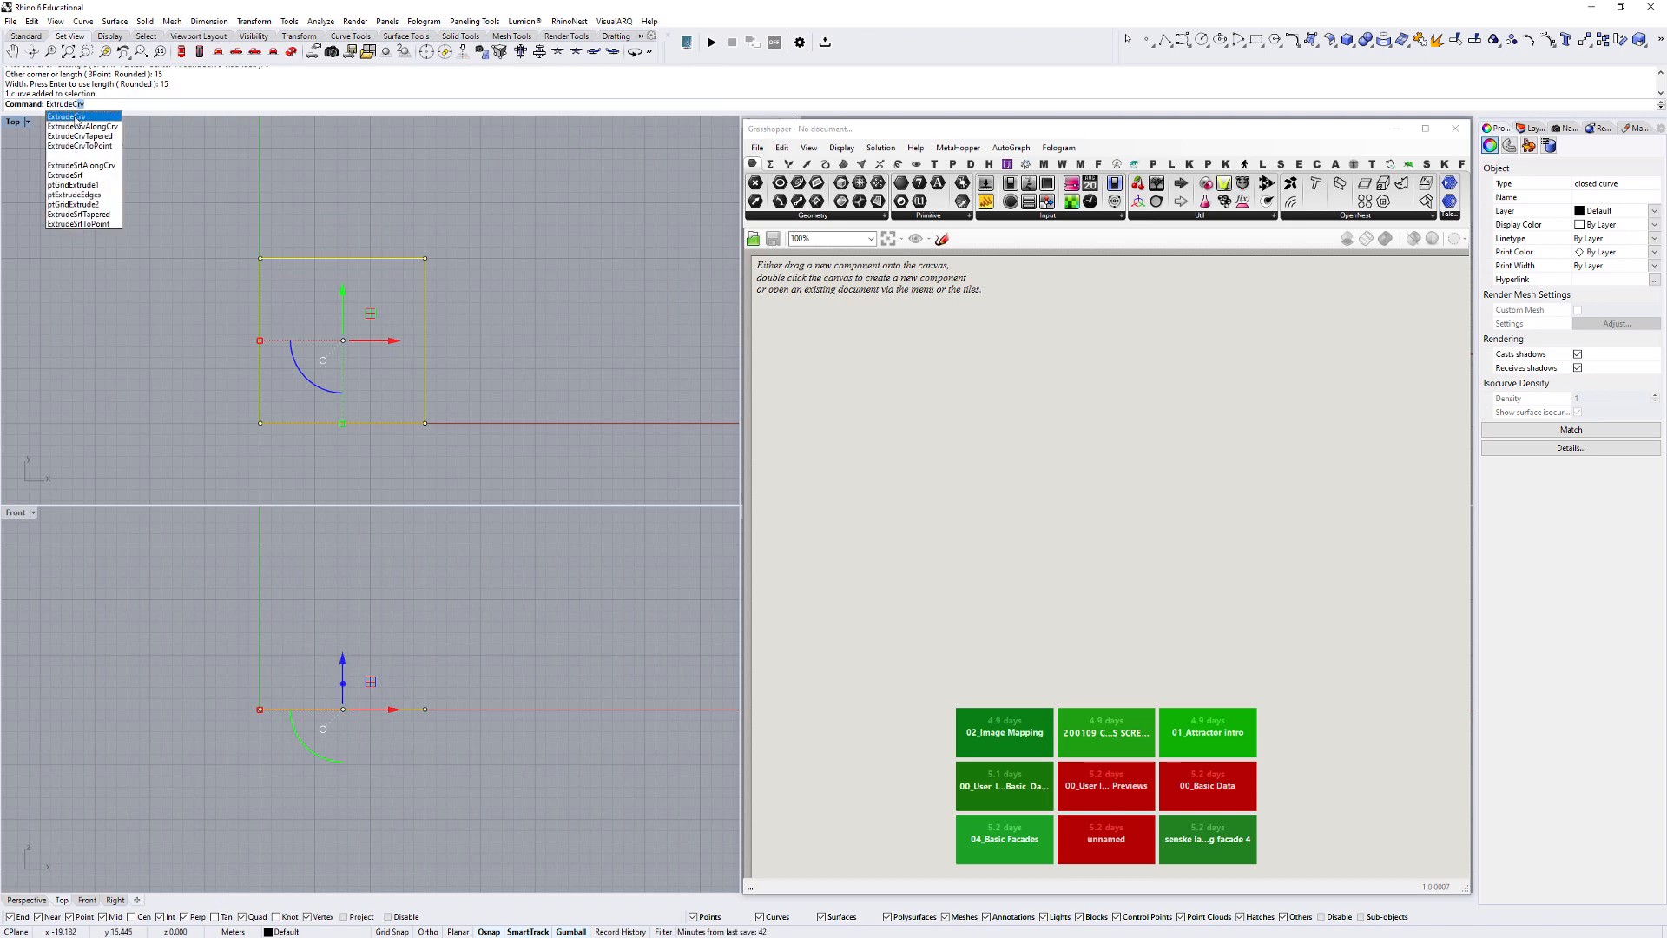
pyautogui.click(76, 117)
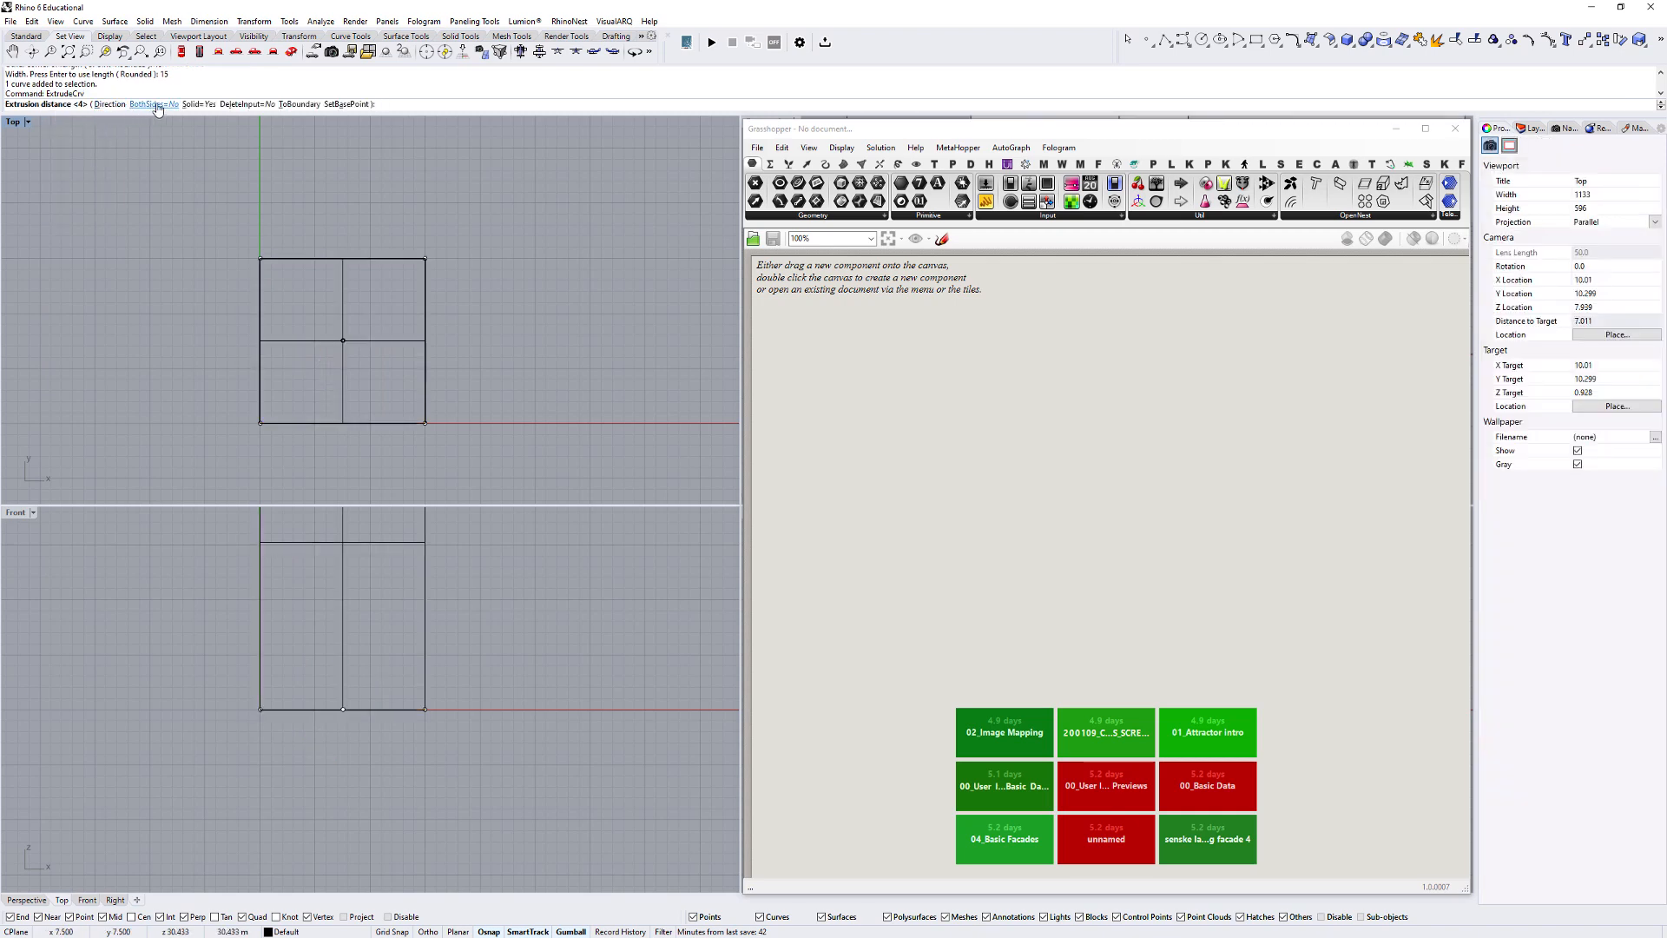
pyautogui.click(198, 105)
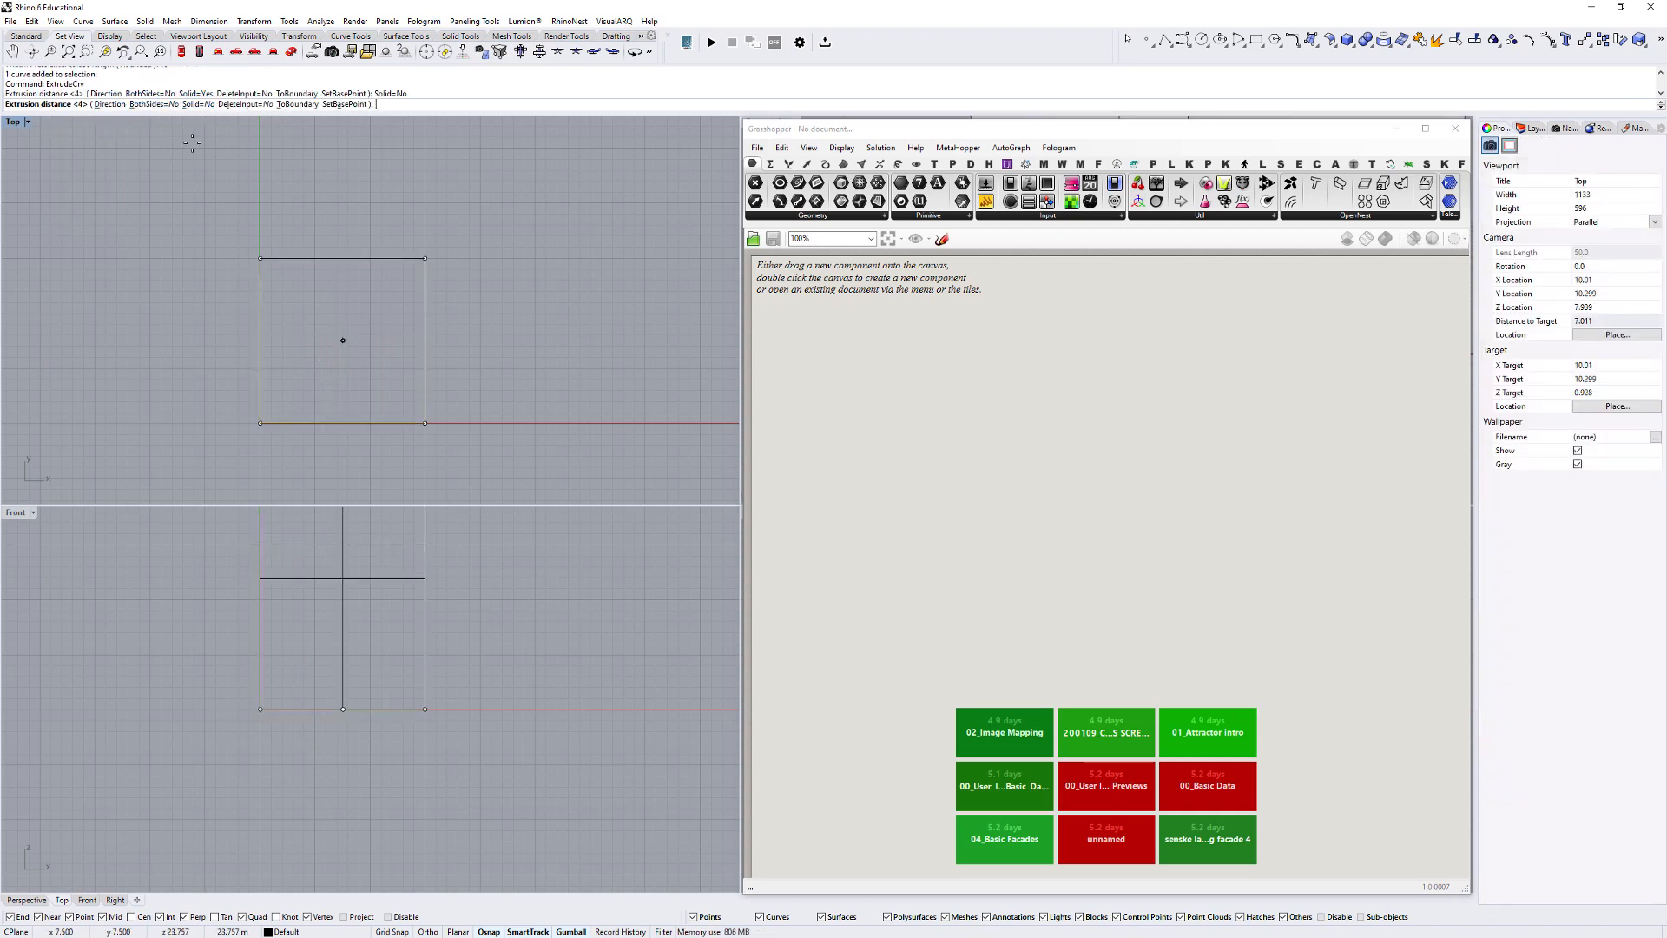
pyautogui.click(199, 104)
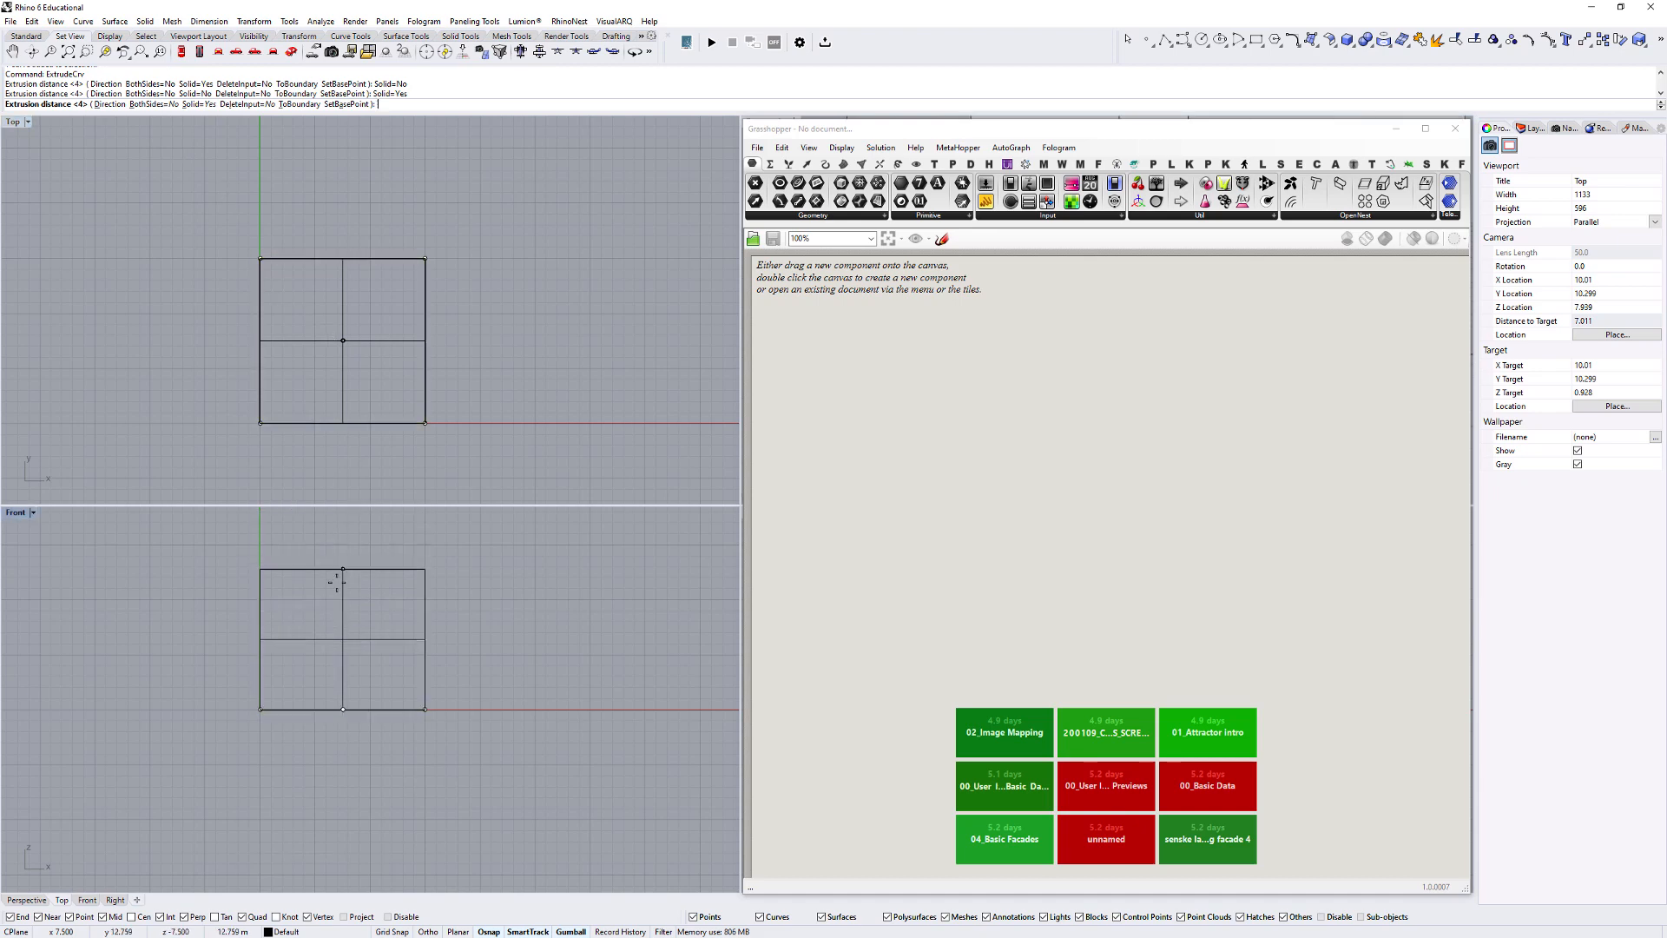
pyautogui.moveTo(342, 601); pyautogui.dragTo(362, 691, button='right')
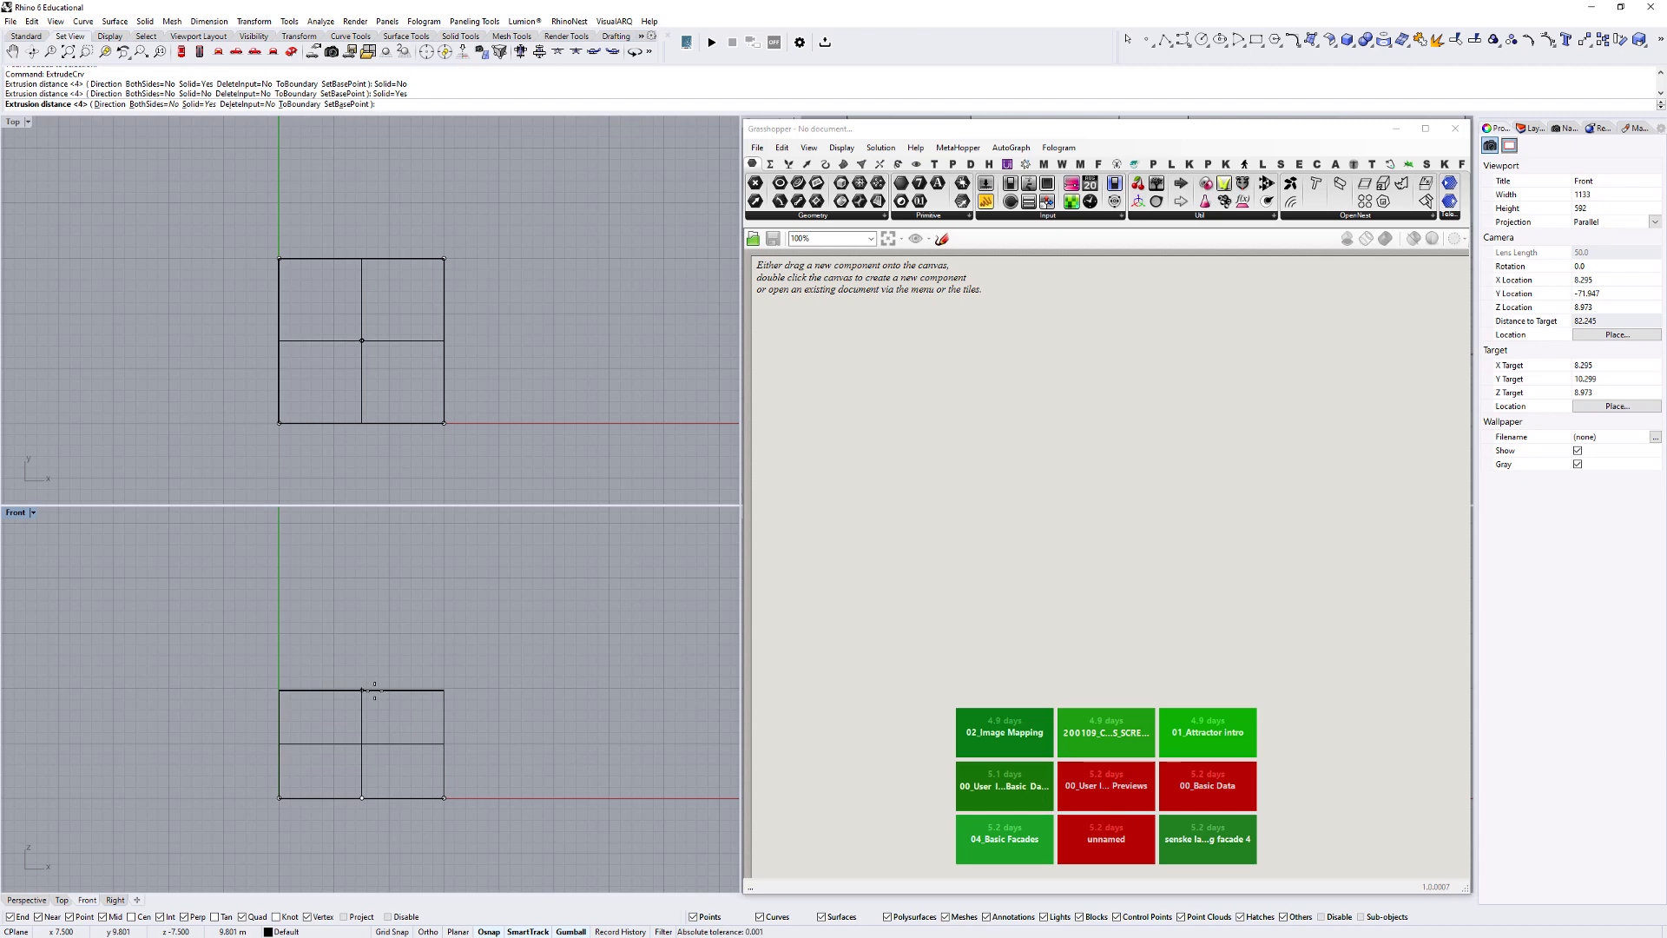
pyautogui.write('6.')
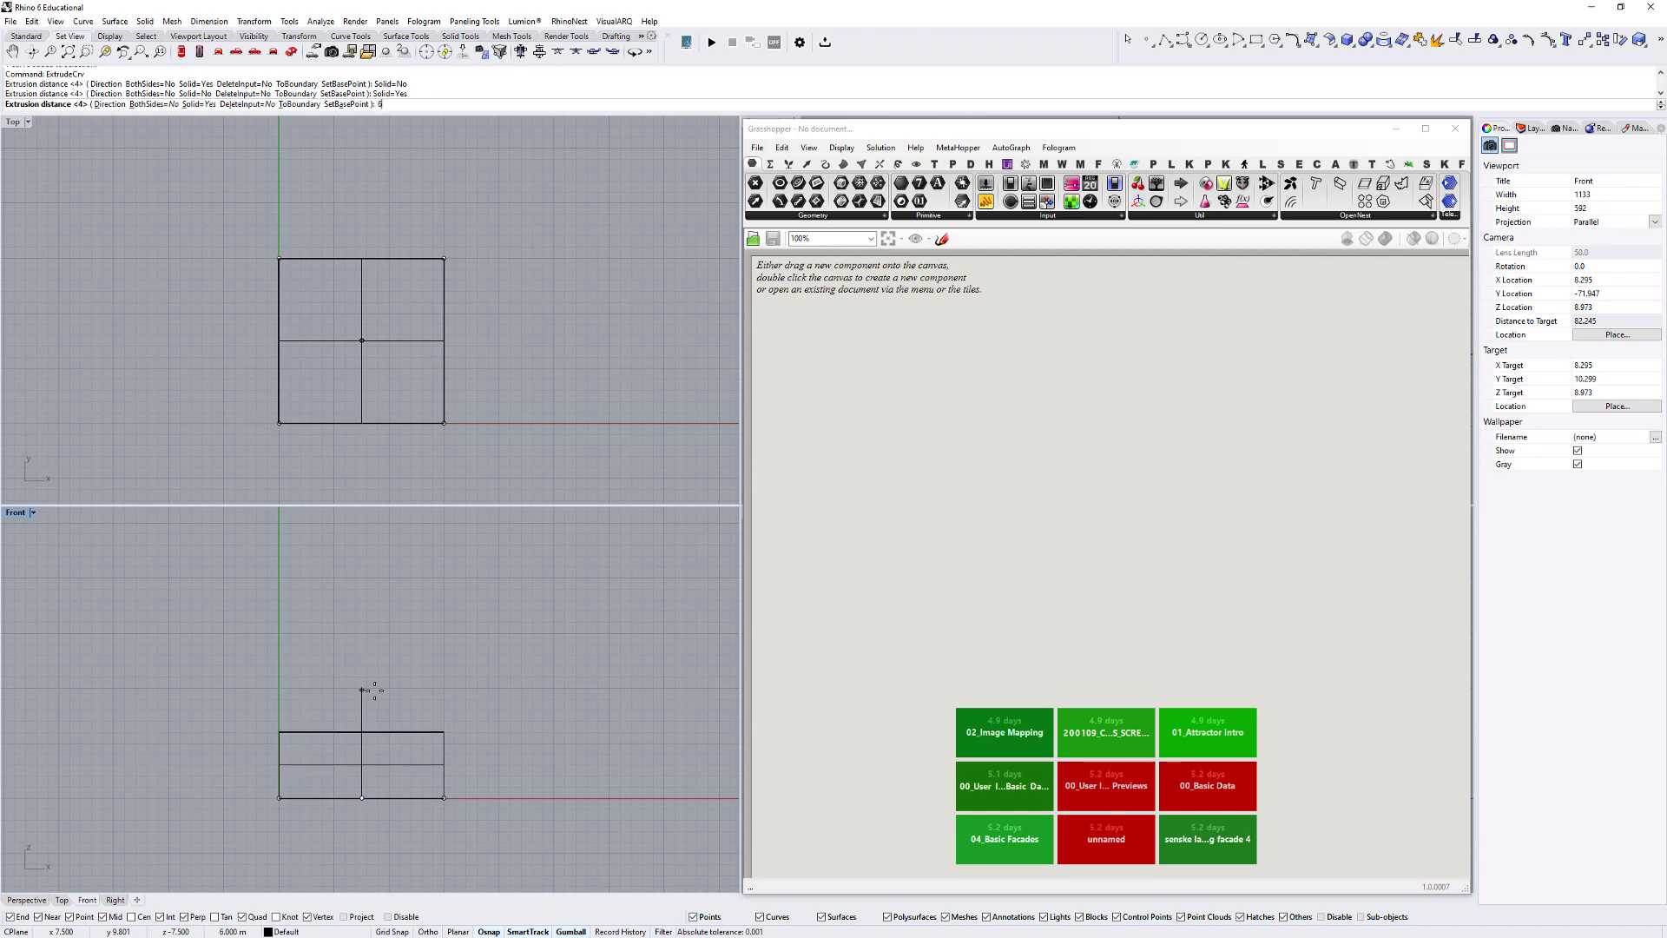
pyautogui.write('5')
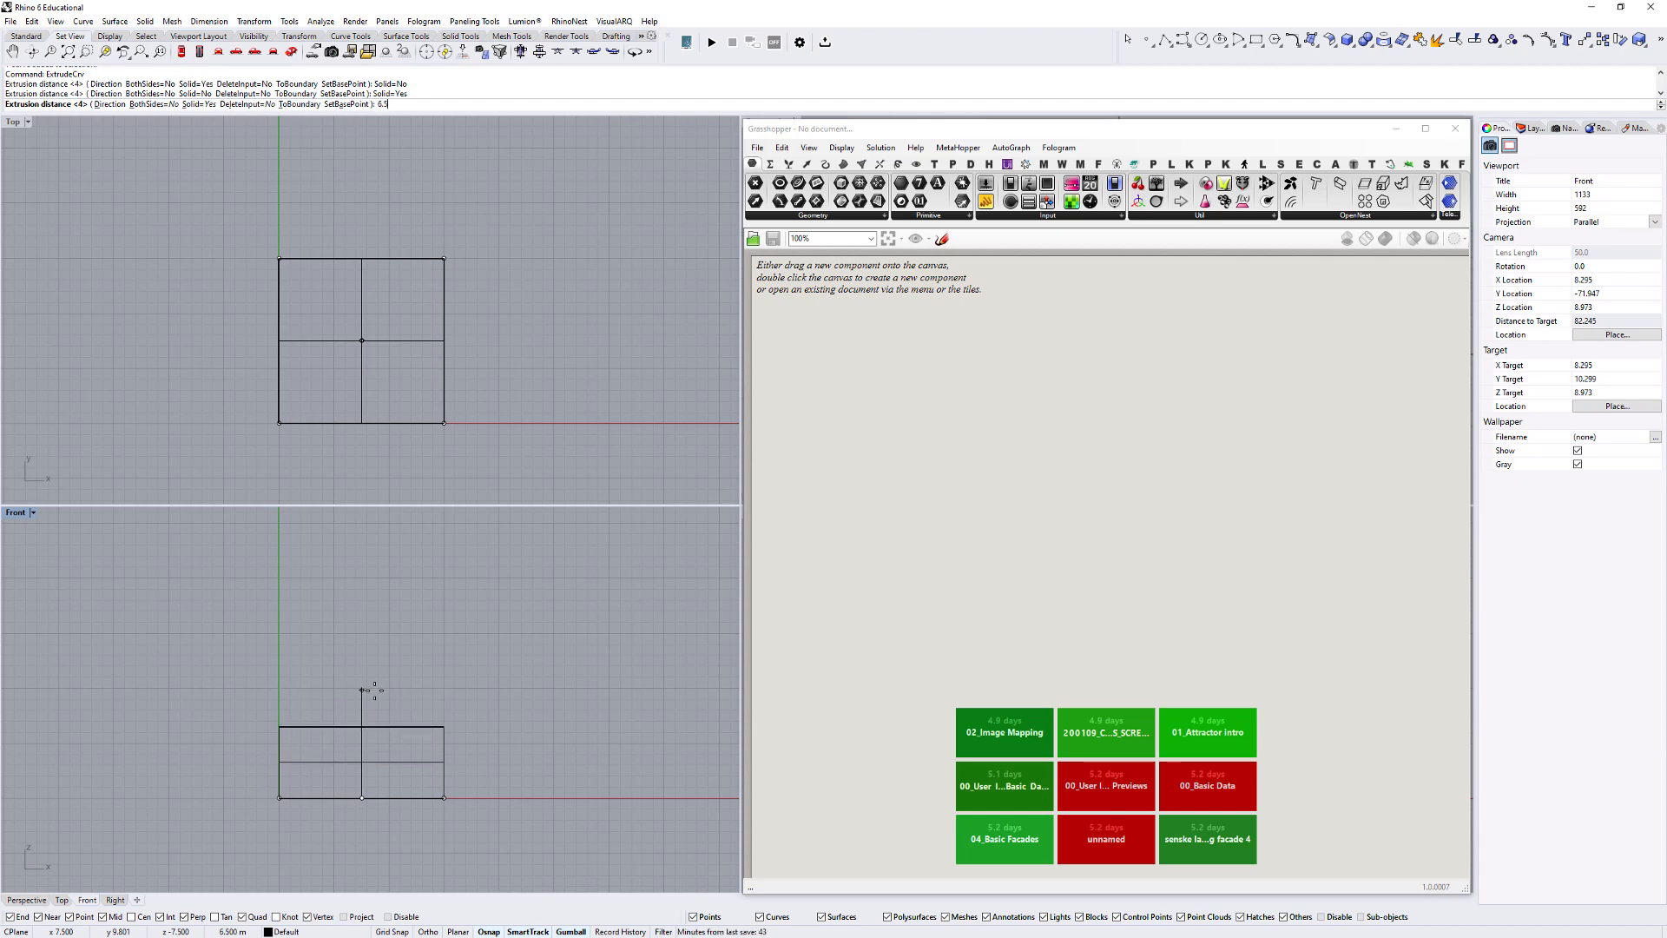
pyautogui.press('Return')
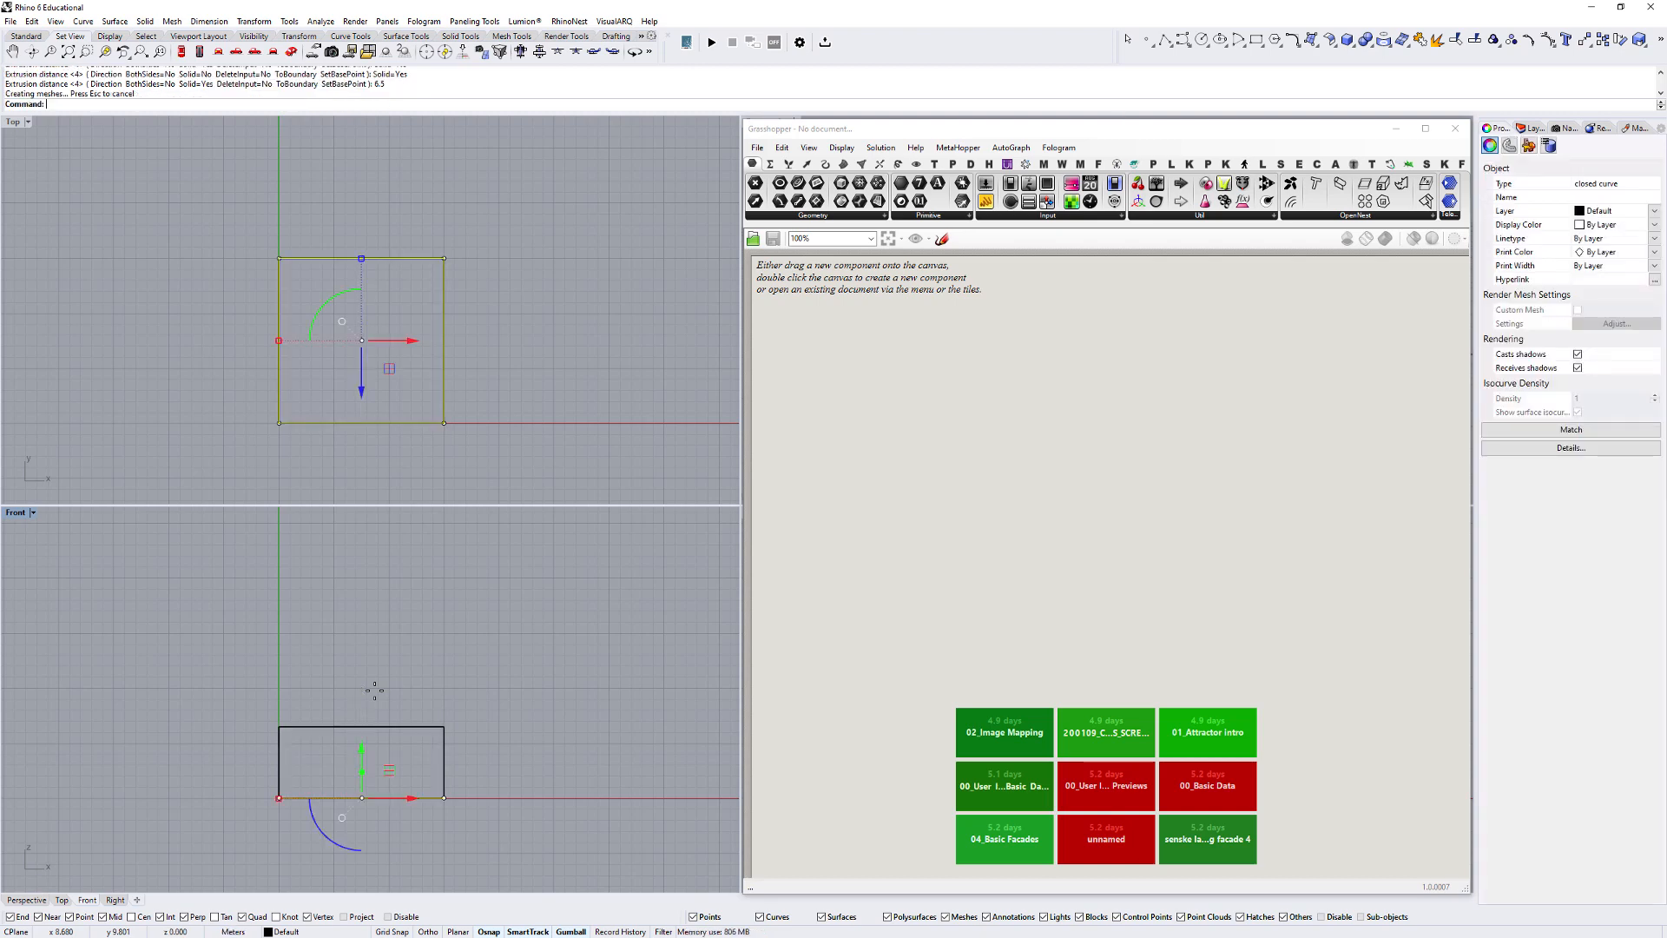
pyautogui.click(374, 690)
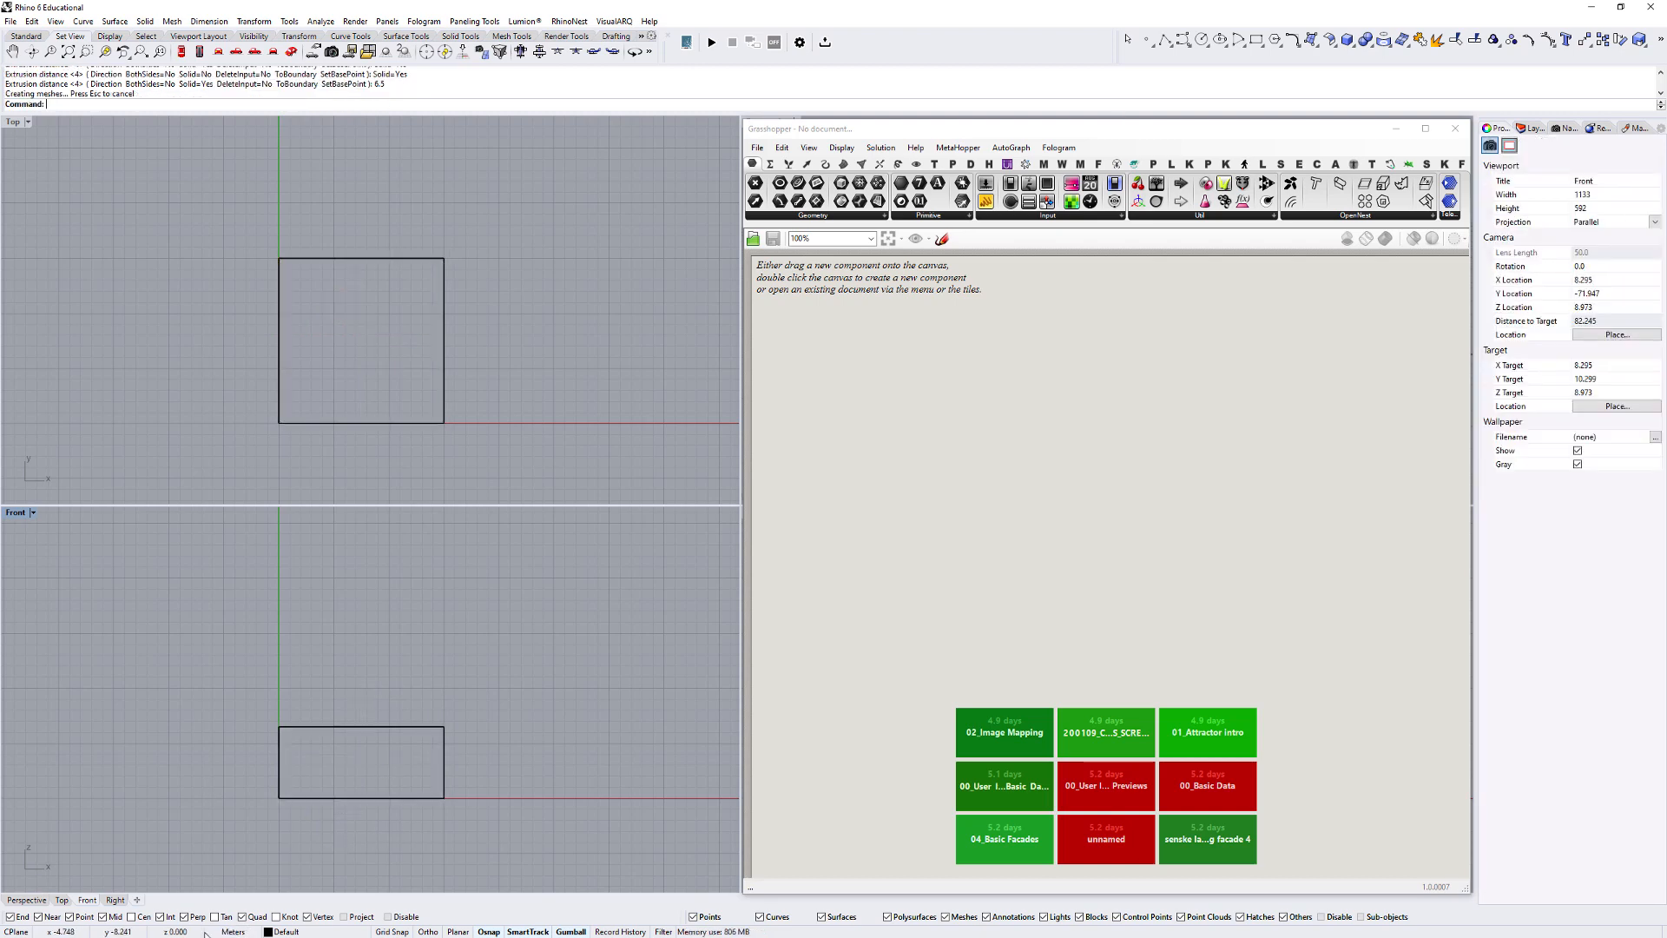
# Collapse the Grasshopper window to reveal the Perspective view and inspect the box from its front corner.
pyautogui.scroll(5, 379, 718)
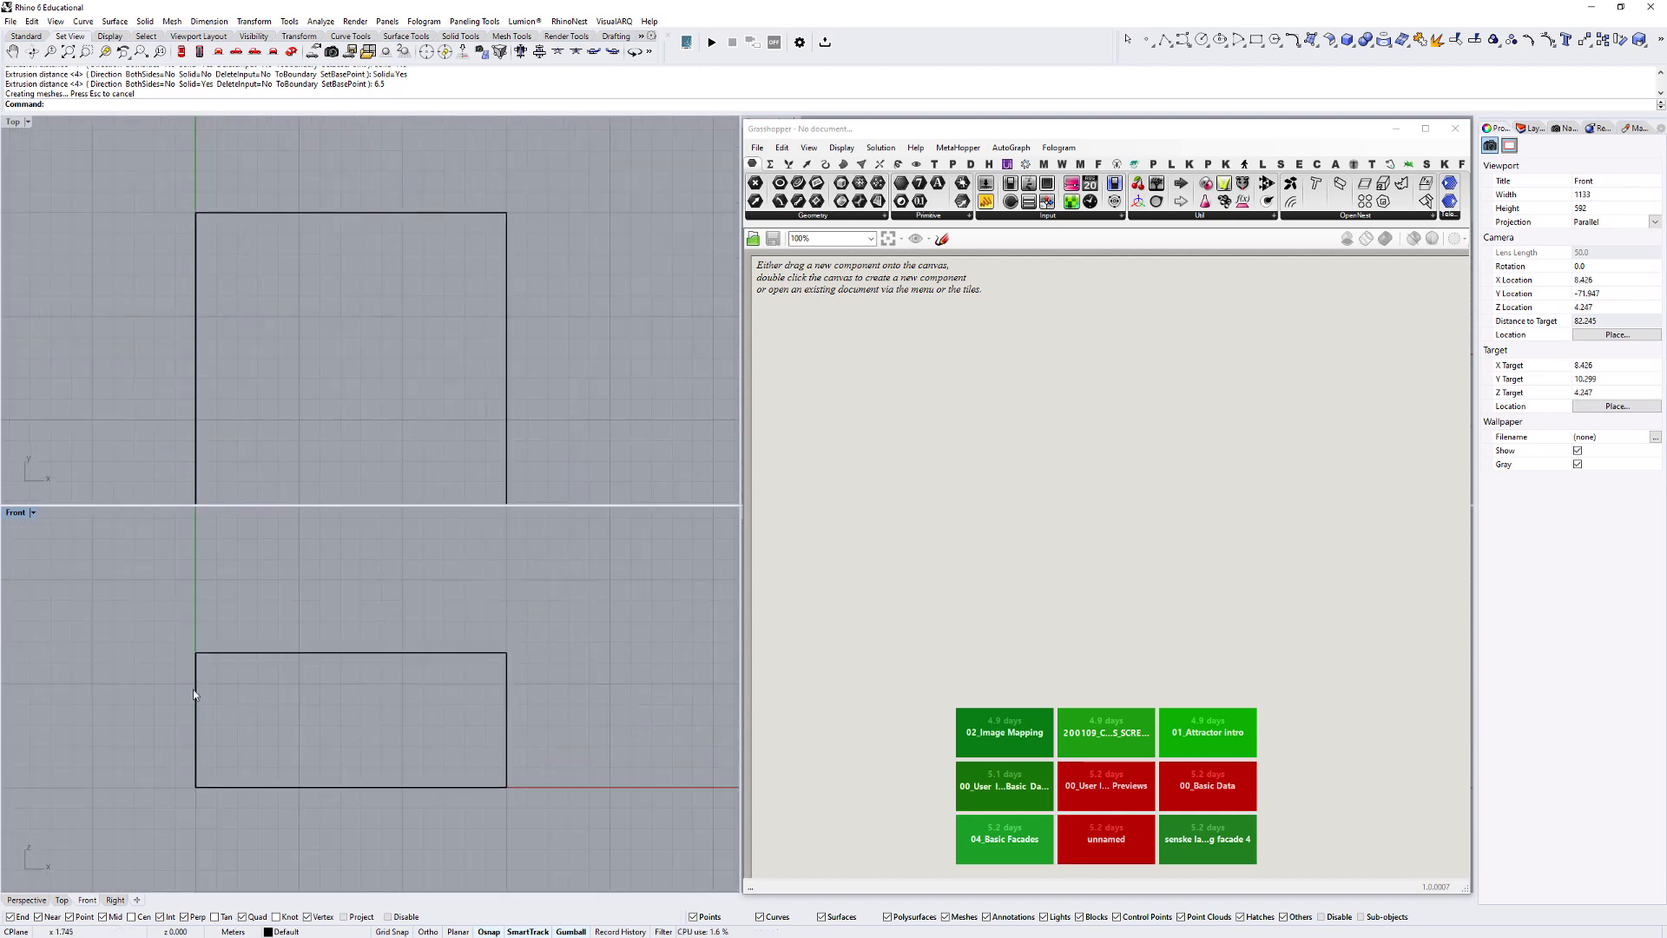
pyautogui.scroll(-3, 286, 278)
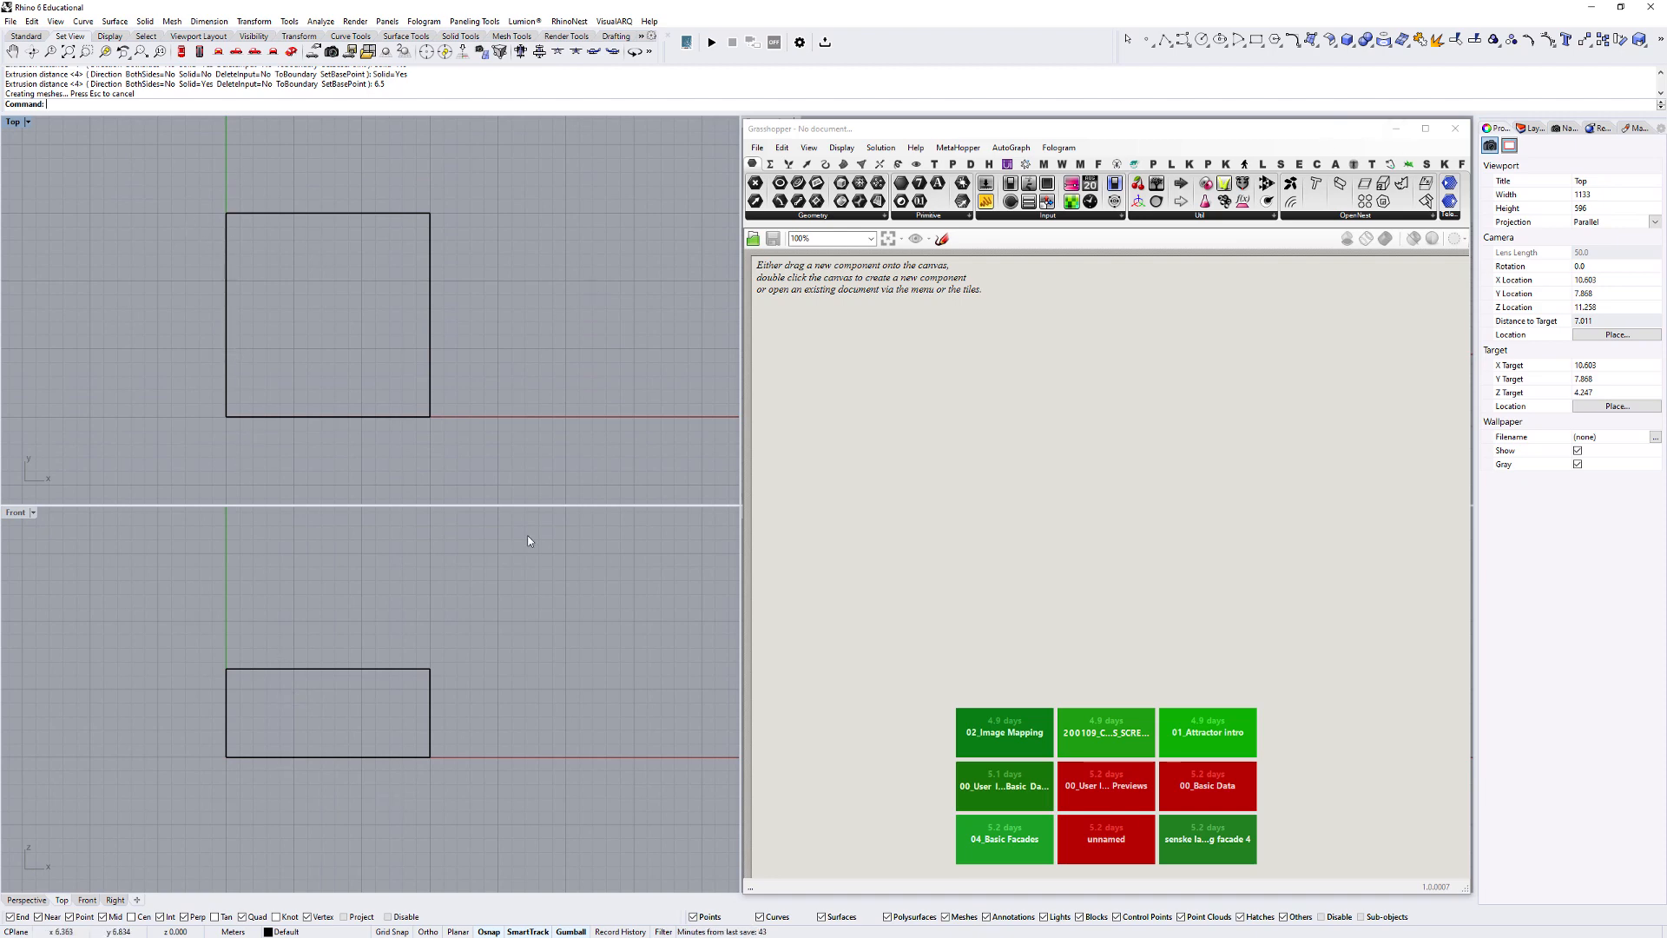
pyautogui.doubleClick(808, 133)
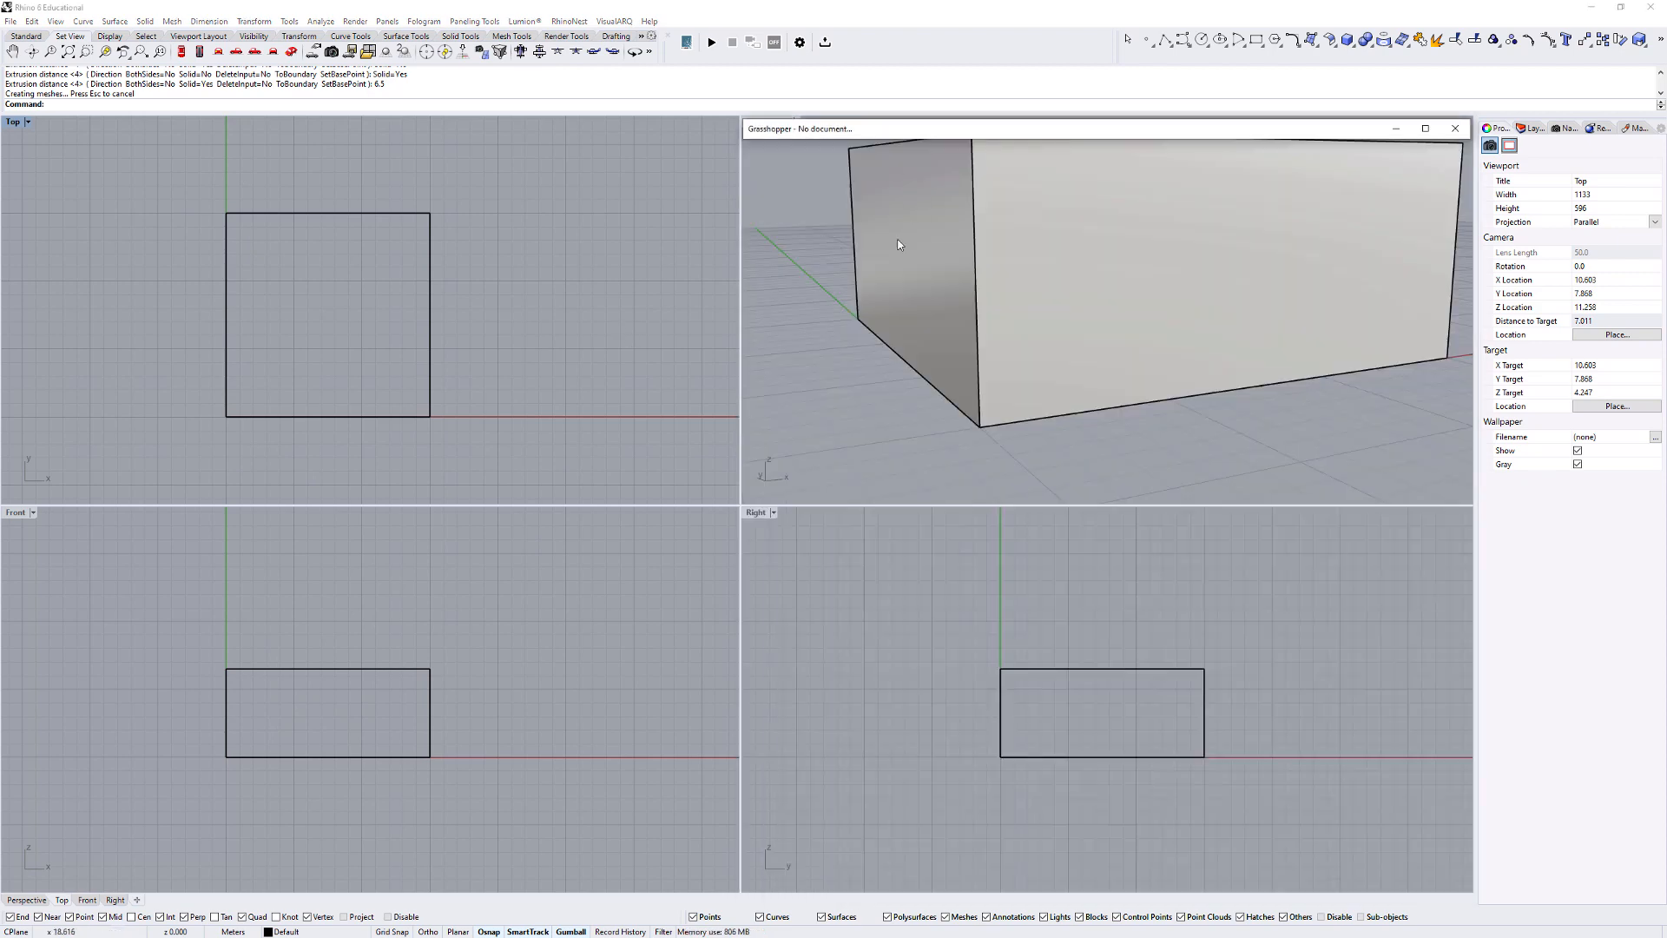
pyautogui.scroll(-5, 900, 245)
pyautogui.moveTo(976, 327); pyautogui.dragTo(960, 466, button='right')
pyautogui.press('Escape')
pyautogui.keyDown('shift'); pyautogui.moveTo(1070, 216); pyautogui.dragTo(1038, 380, button='right'); pyautogui.keyUp('shift')
pyautogui.click(1039, 379)
pyautogui.moveTo(1143, 379); pyautogui.dragTo(1086, 320, button='right')
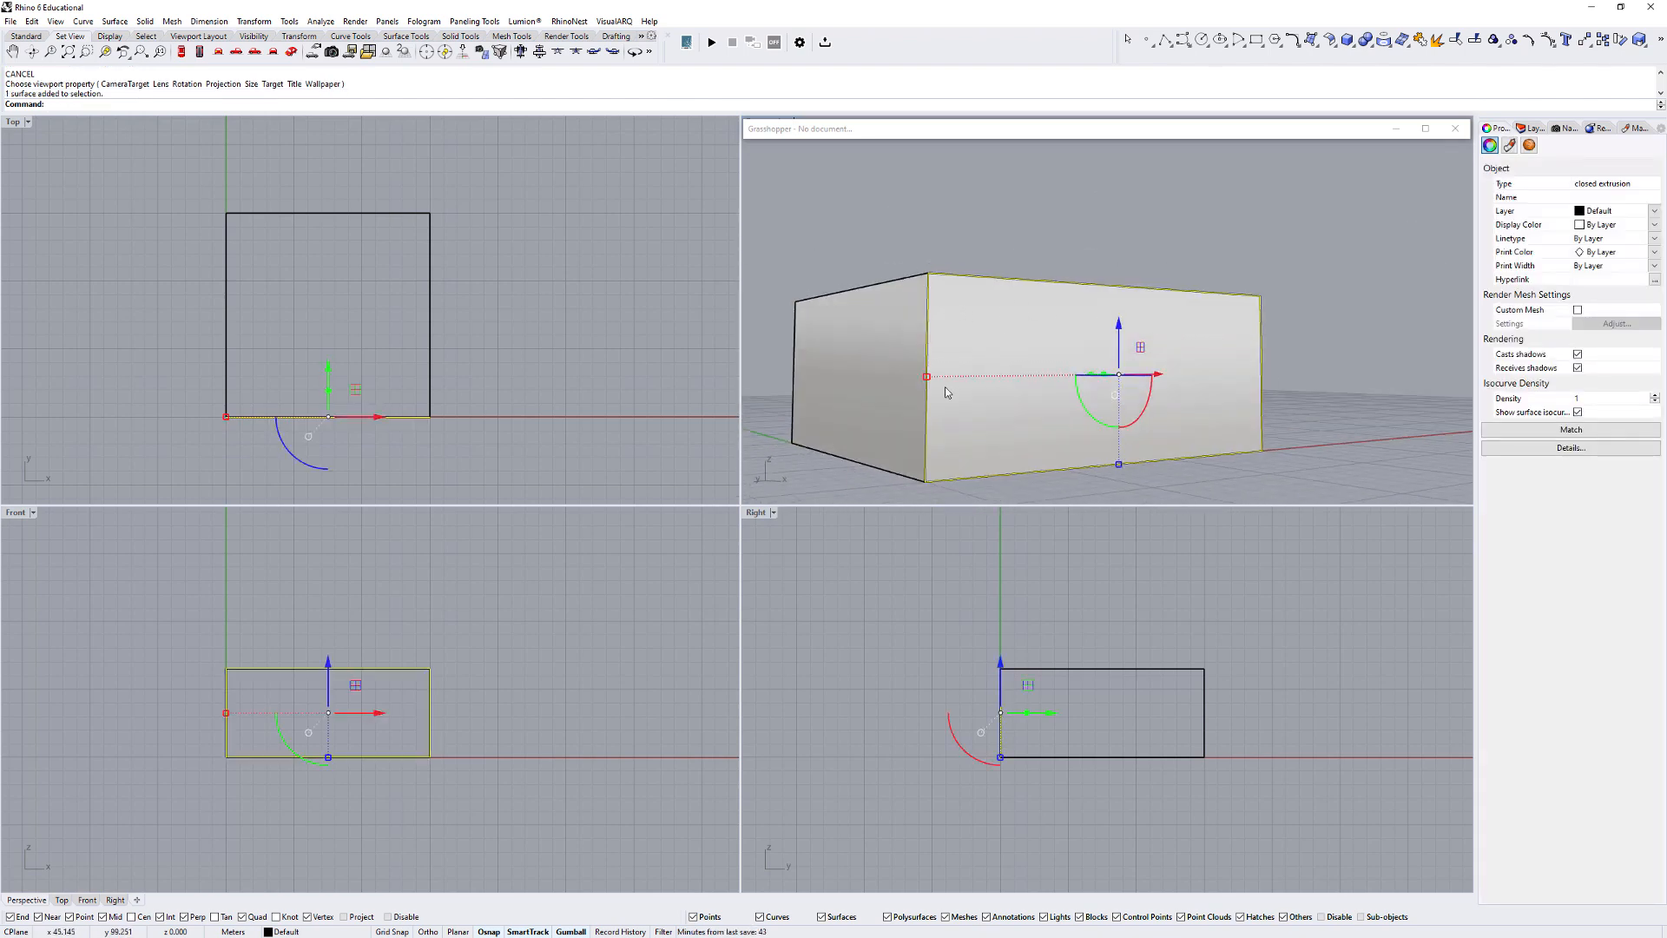
pyautogui.press('Escape')
# Raise the box's bottom face to about half the box's height to divide the walls into two levels.
pyautogui.moveTo(912, 398); pyautogui.dragTo(1066, 403, button='right')
pyautogui.keyDown('ctrl'); pyautogui.keyDown('shift'); pyautogui.click(1094, 448); pyautogui.keyUp('shift'); pyautogui.keyUp('ctrl')
pyautogui.hotkey('ctrl', 'c')
pyautogui.hotkey('ctrl', 'v')
pyautogui.keyDown('ctrl'); pyautogui.keyDown('shift'); pyautogui.click(1104, 447); pyautogui.keyUp('shift'); pyautogui.keyUp('ctrl')
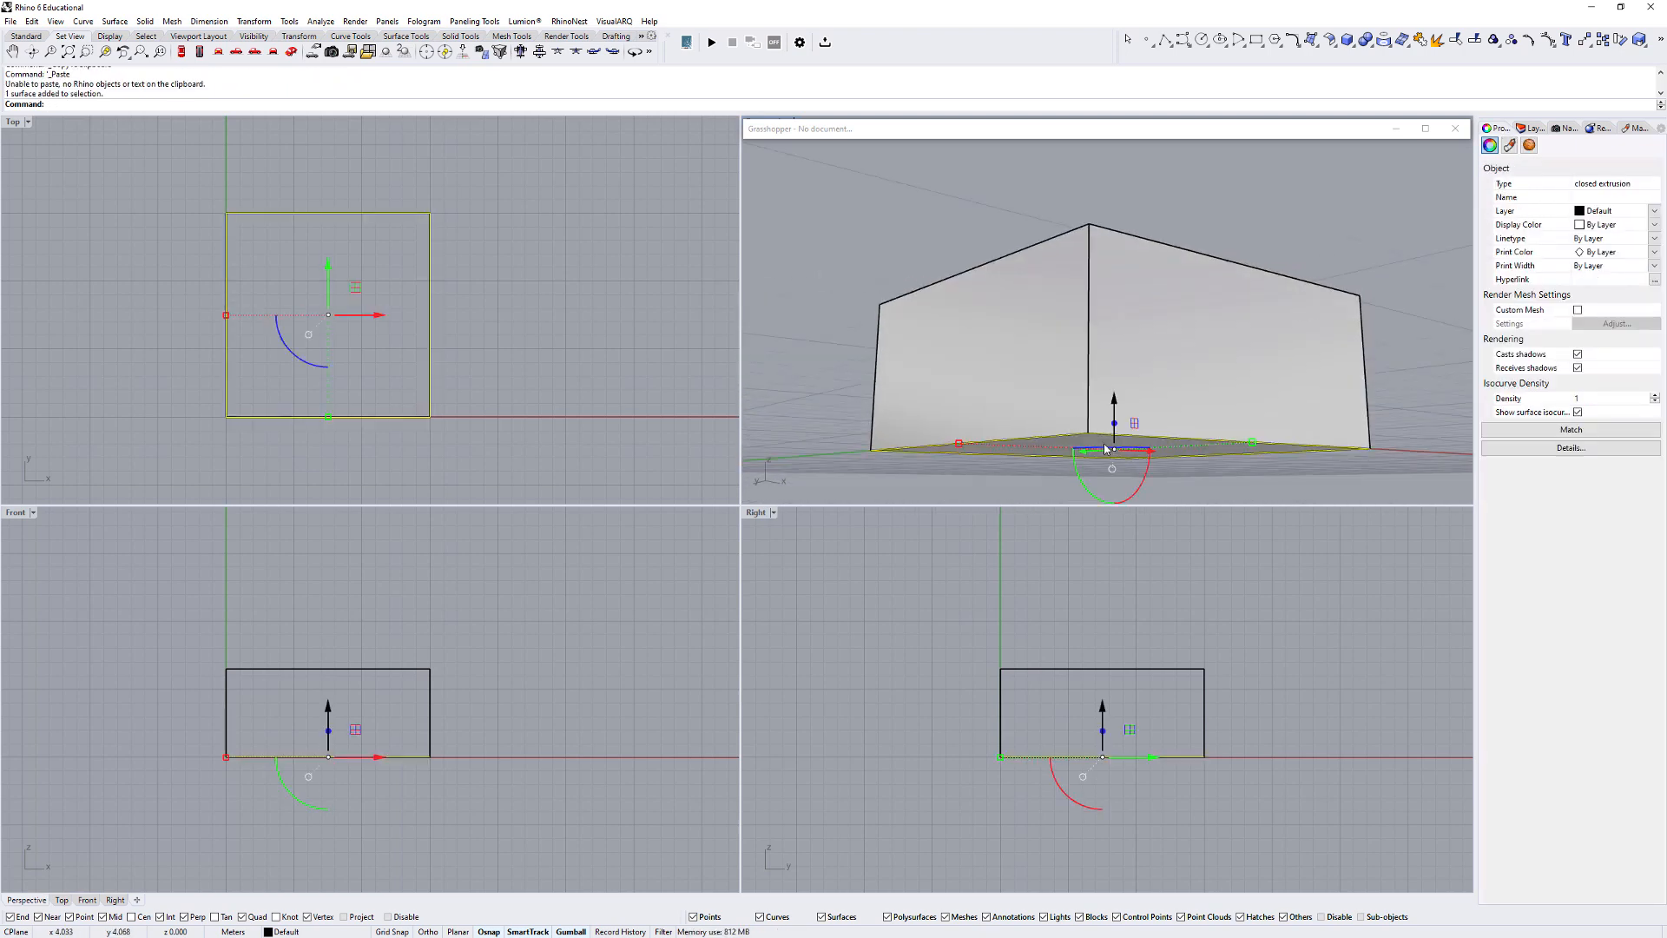
pyautogui.moveTo(1114, 406); pyautogui.dragTo(1115, 344)
pyautogui.press('Escape')
pyautogui.moveTo(1165, 376); pyautogui.dragTo(1127, 411, button='right')
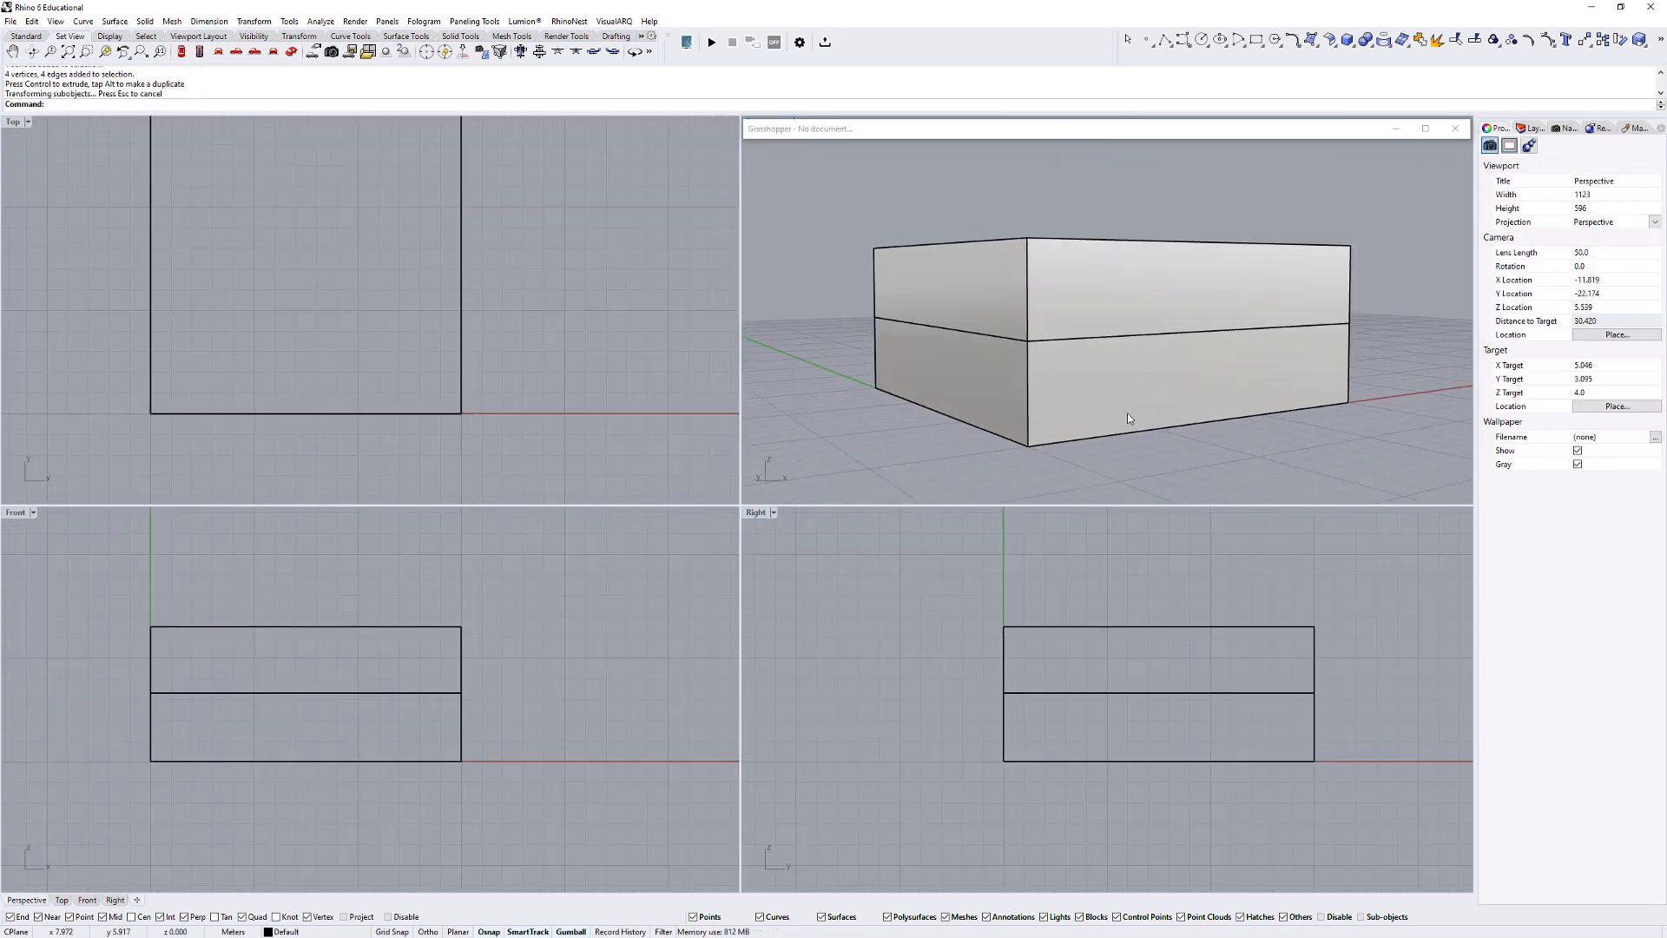
# Undo the last adjustment and move the box's middle edges in the Right view to lower the horizontal division slightly.
pyautogui.hotkey('ctrl', 'z')
pyautogui.moveTo(977, 674); pyautogui.dragTo(1344, 722)
pyautogui.moveTo(1159, 665); pyautogui.dragTo(1159, 655)
pyautogui.click(1113, 632)
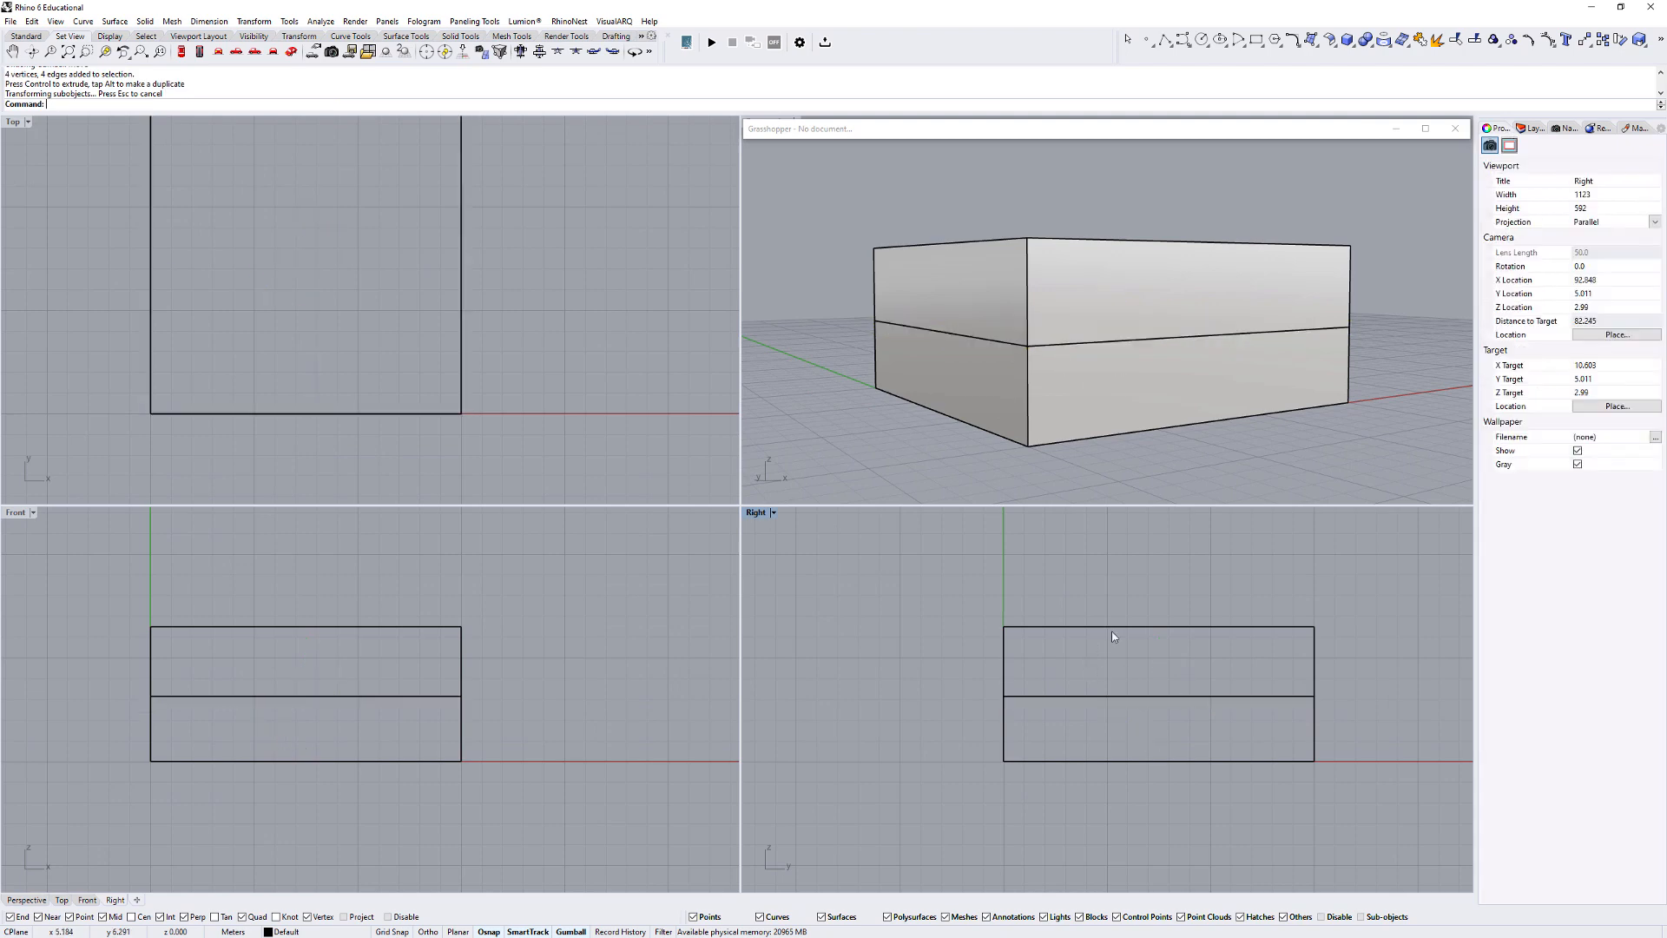
# Draw a narrow 3Point rectangle on the left side wall, from the ground edge up to the level line, as a door outline.
pyautogui.scroll(-2, 1112, 630)
pyautogui.click(937, 412)
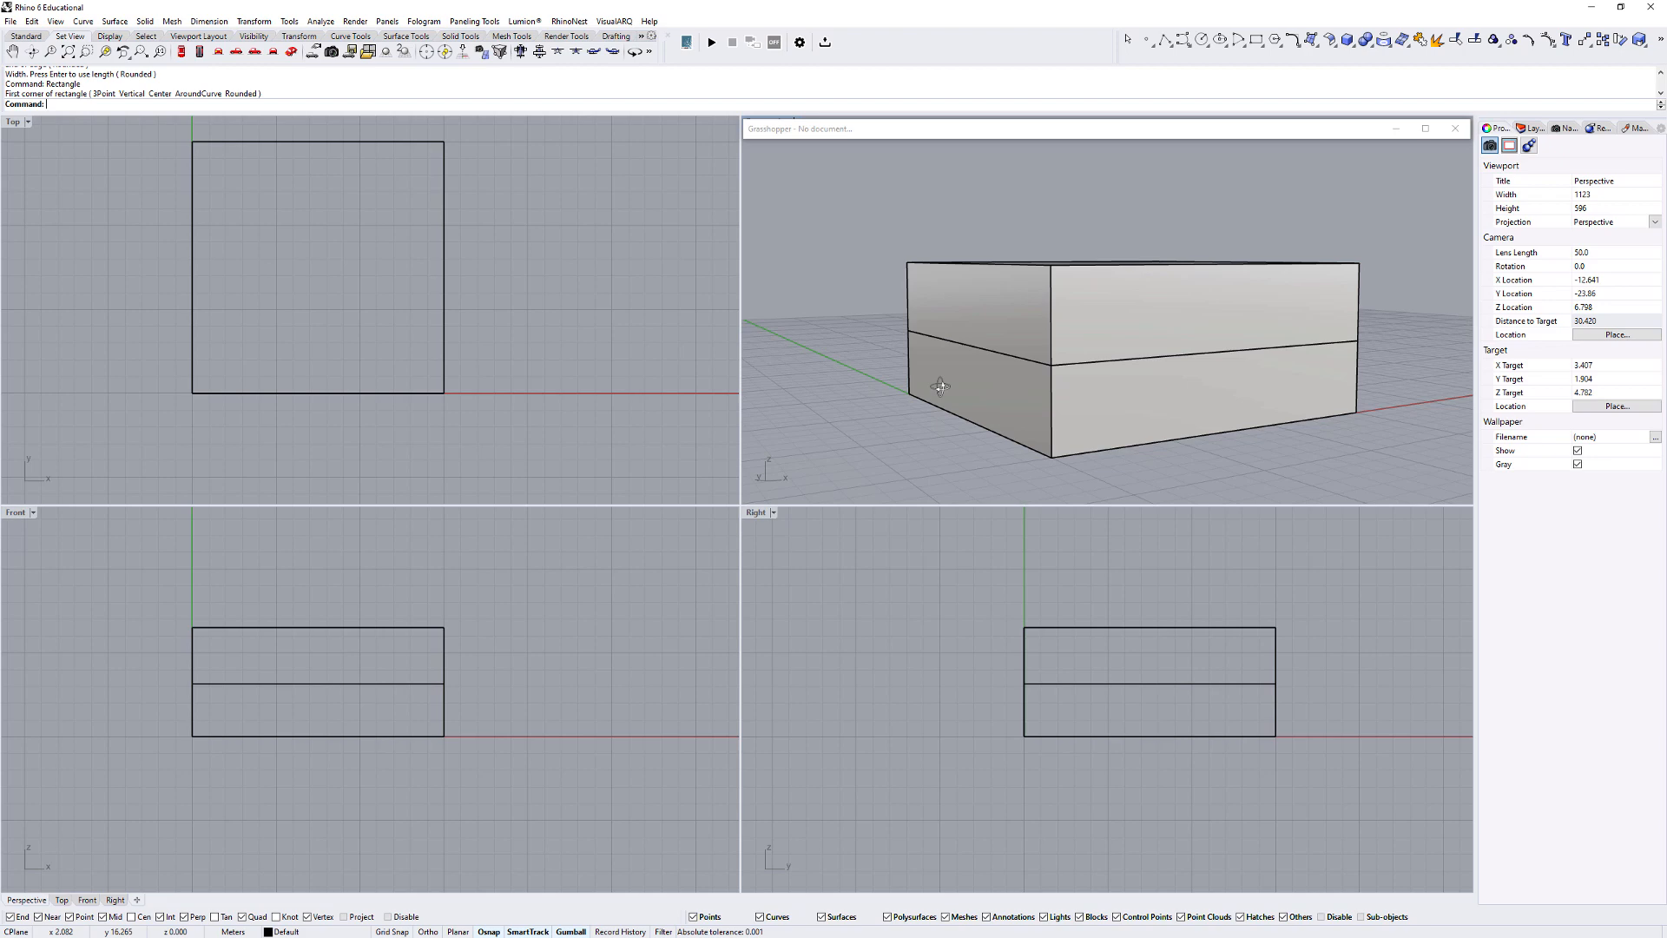
pyautogui.press('Return')
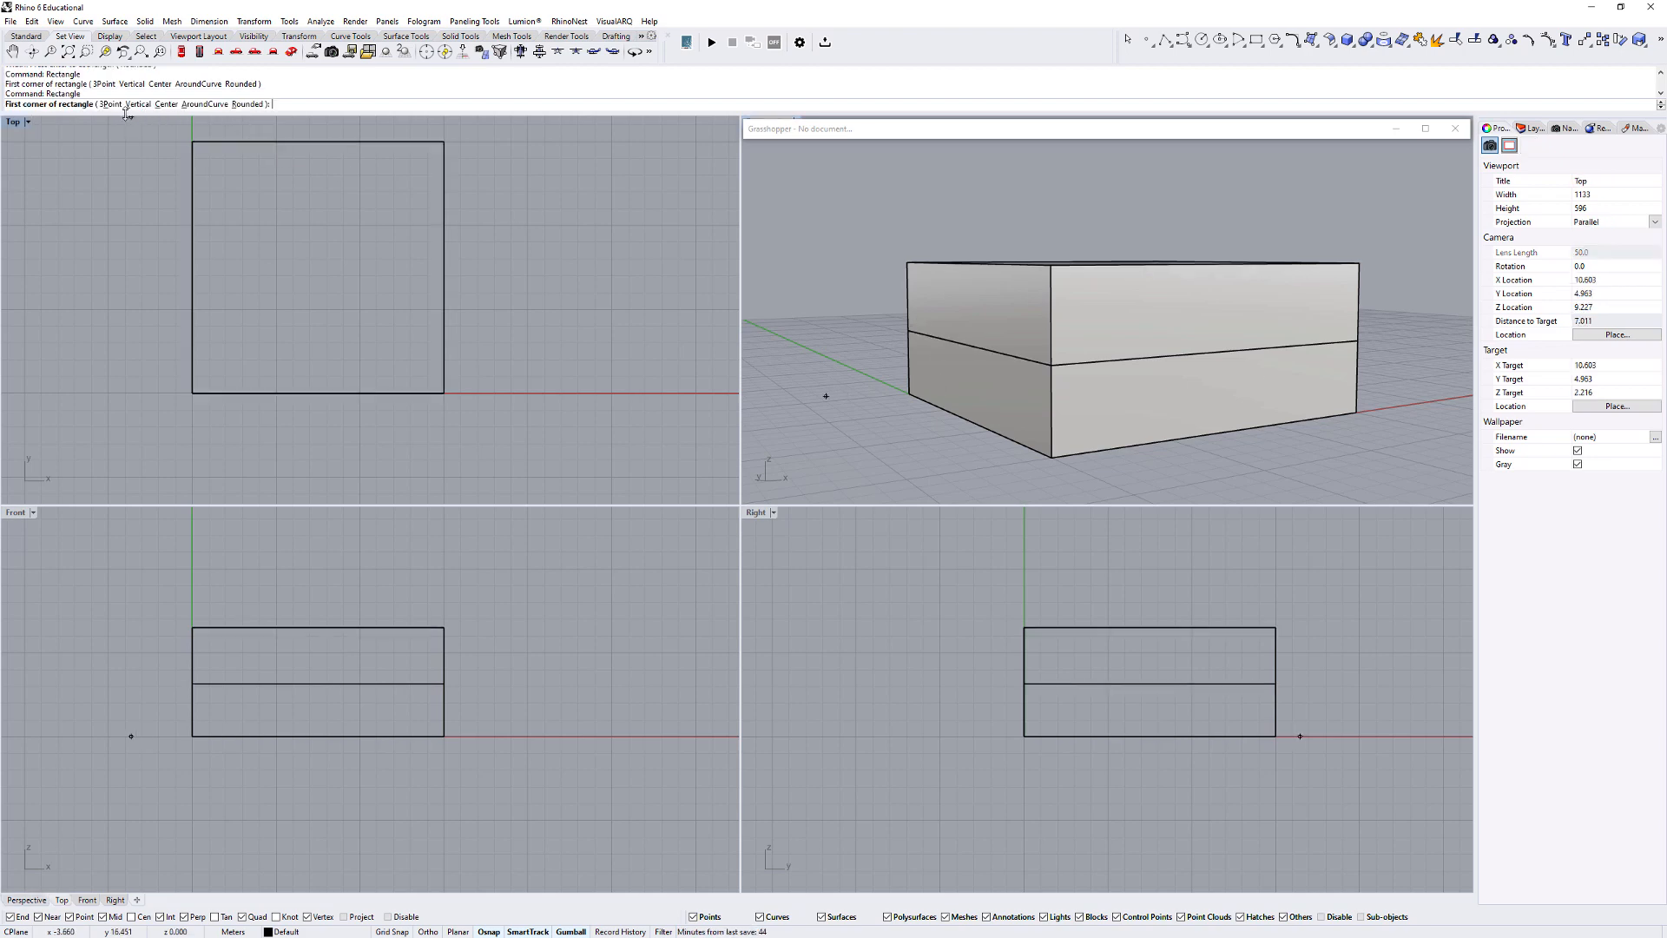
pyautogui.click(111, 104)
pyautogui.scroll(5, 923, 421)
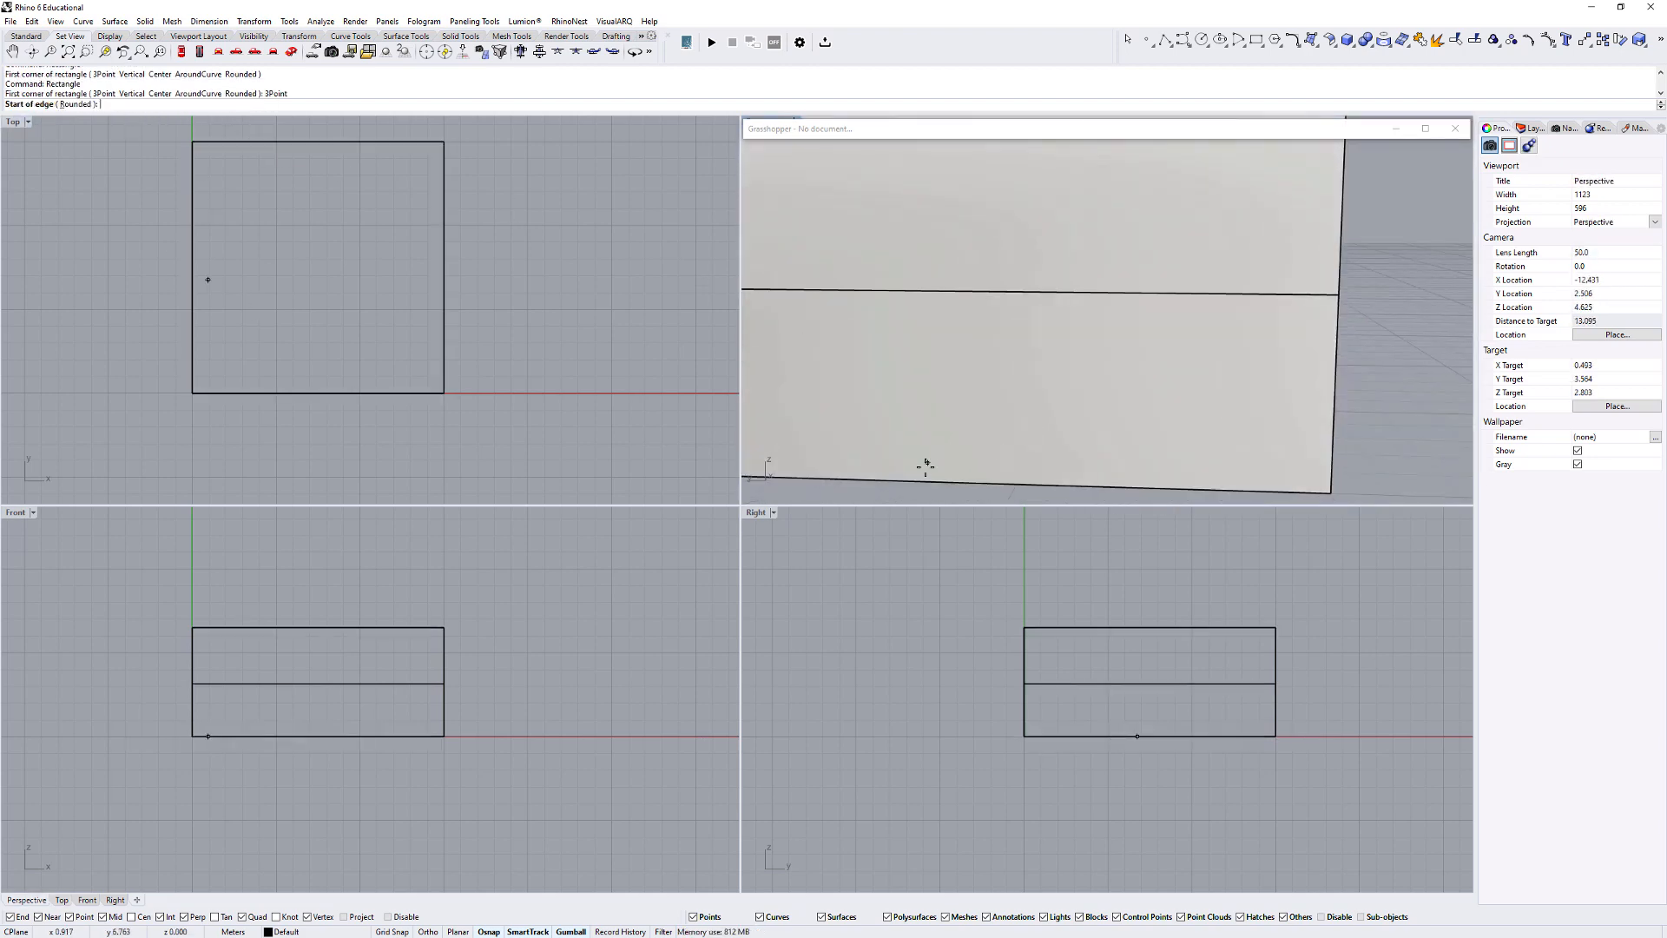
pyautogui.click(915, 480)
pyautogui.click(909, 291)
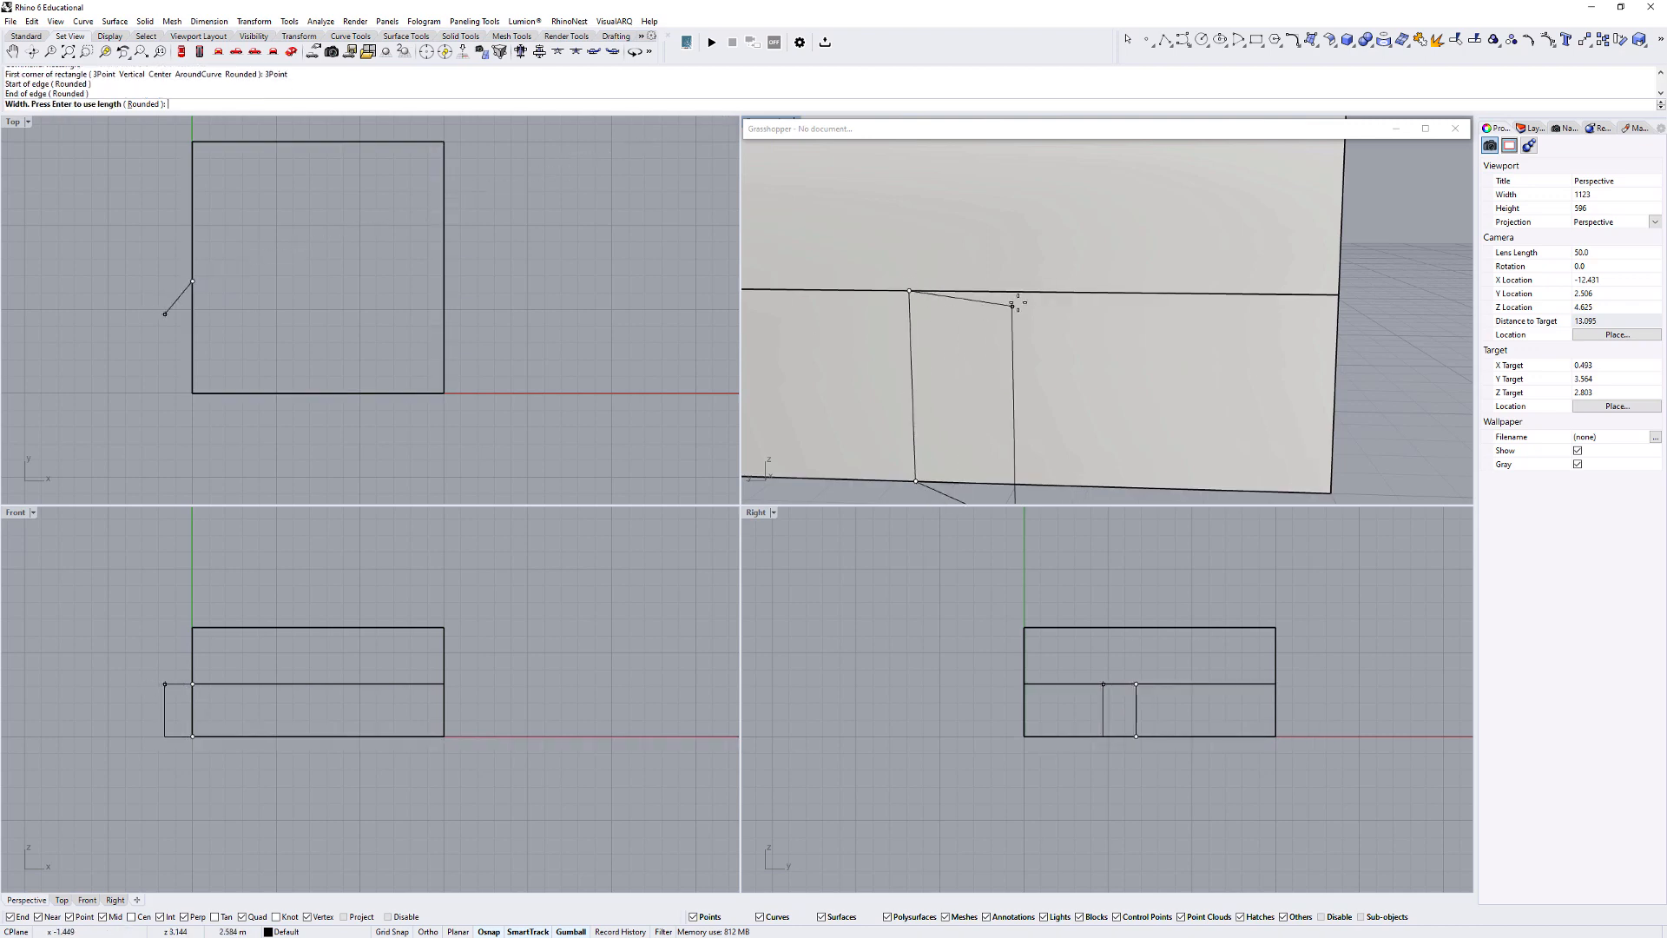
pyautogui.click(1033, 306)
pyautogui.scroll(-5, 1056, 306)
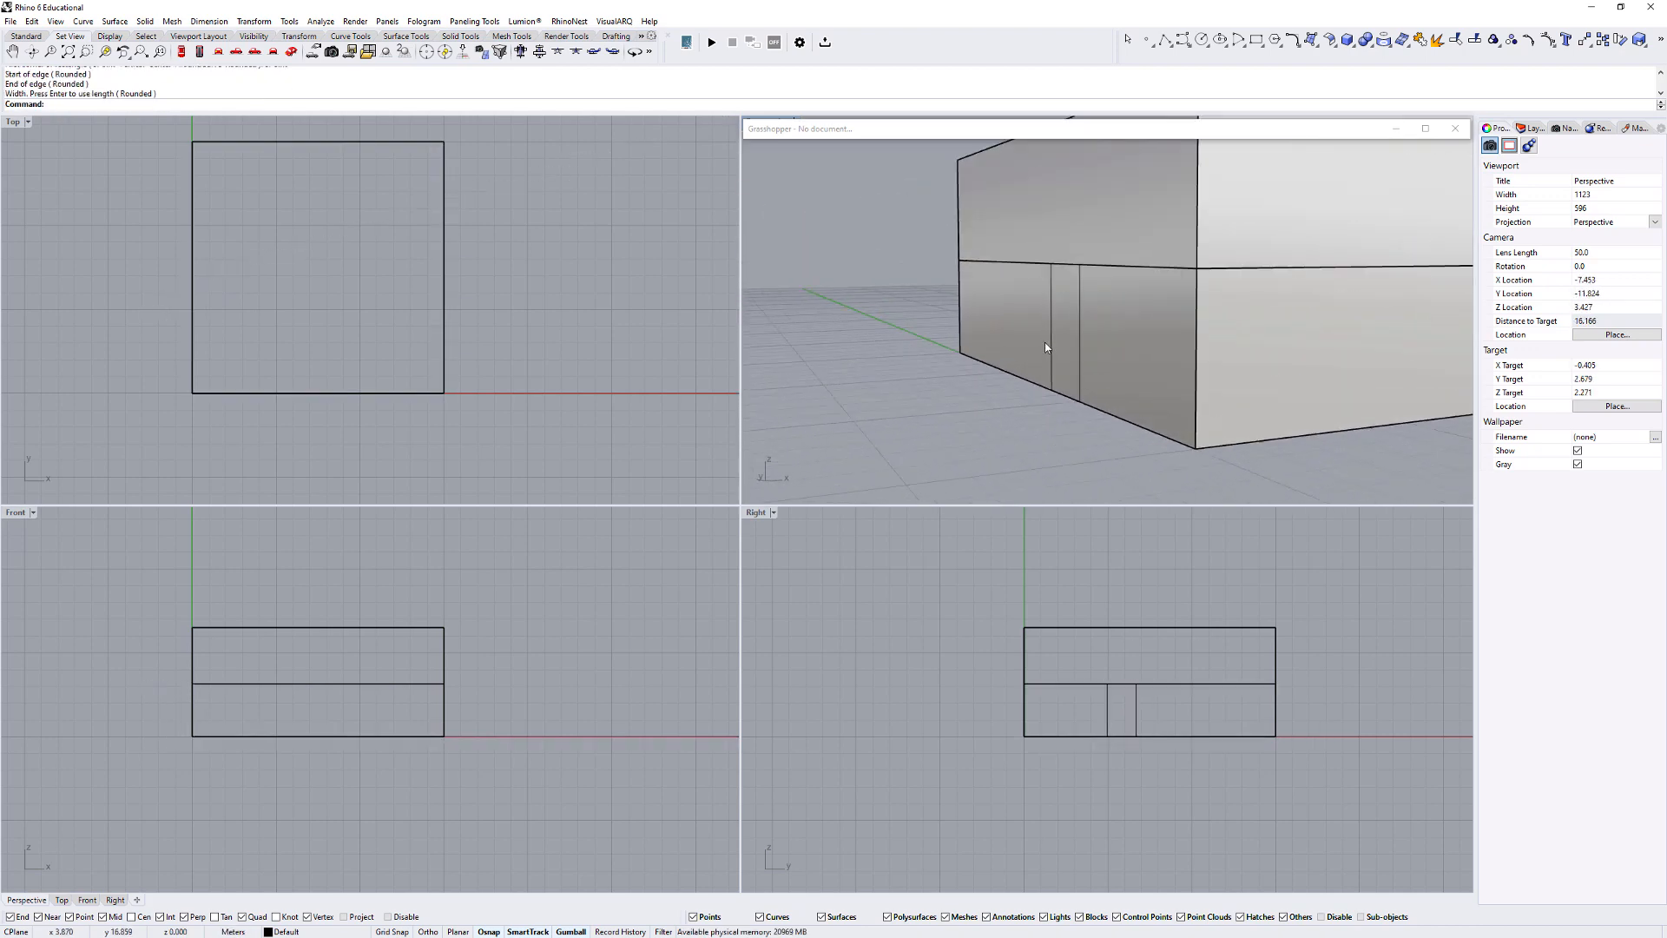
# Split the box with the door rectangle as the cutting object.
pyautogui.write('Split')
pyautogui.press('Return')
pyautogui.click(1055, 313)
pyautogui.press('Return')
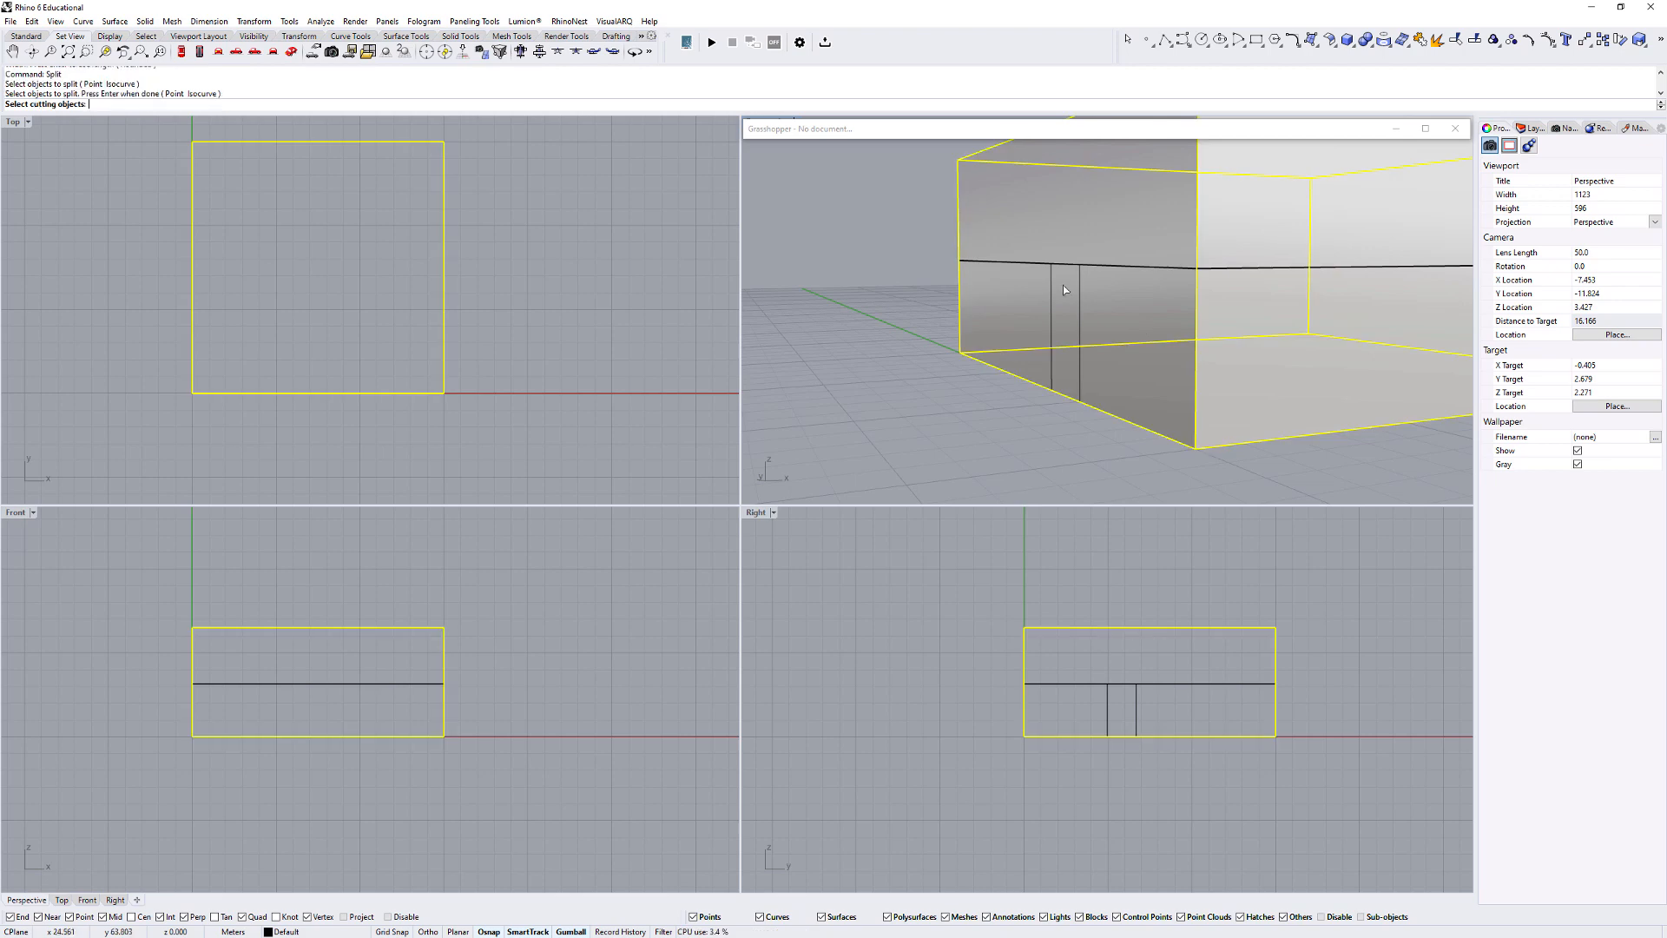
pyautogui.click(1082, 282)
pyautogui.press('Return')
pyautogui.scroll(-6, 1089, 304)
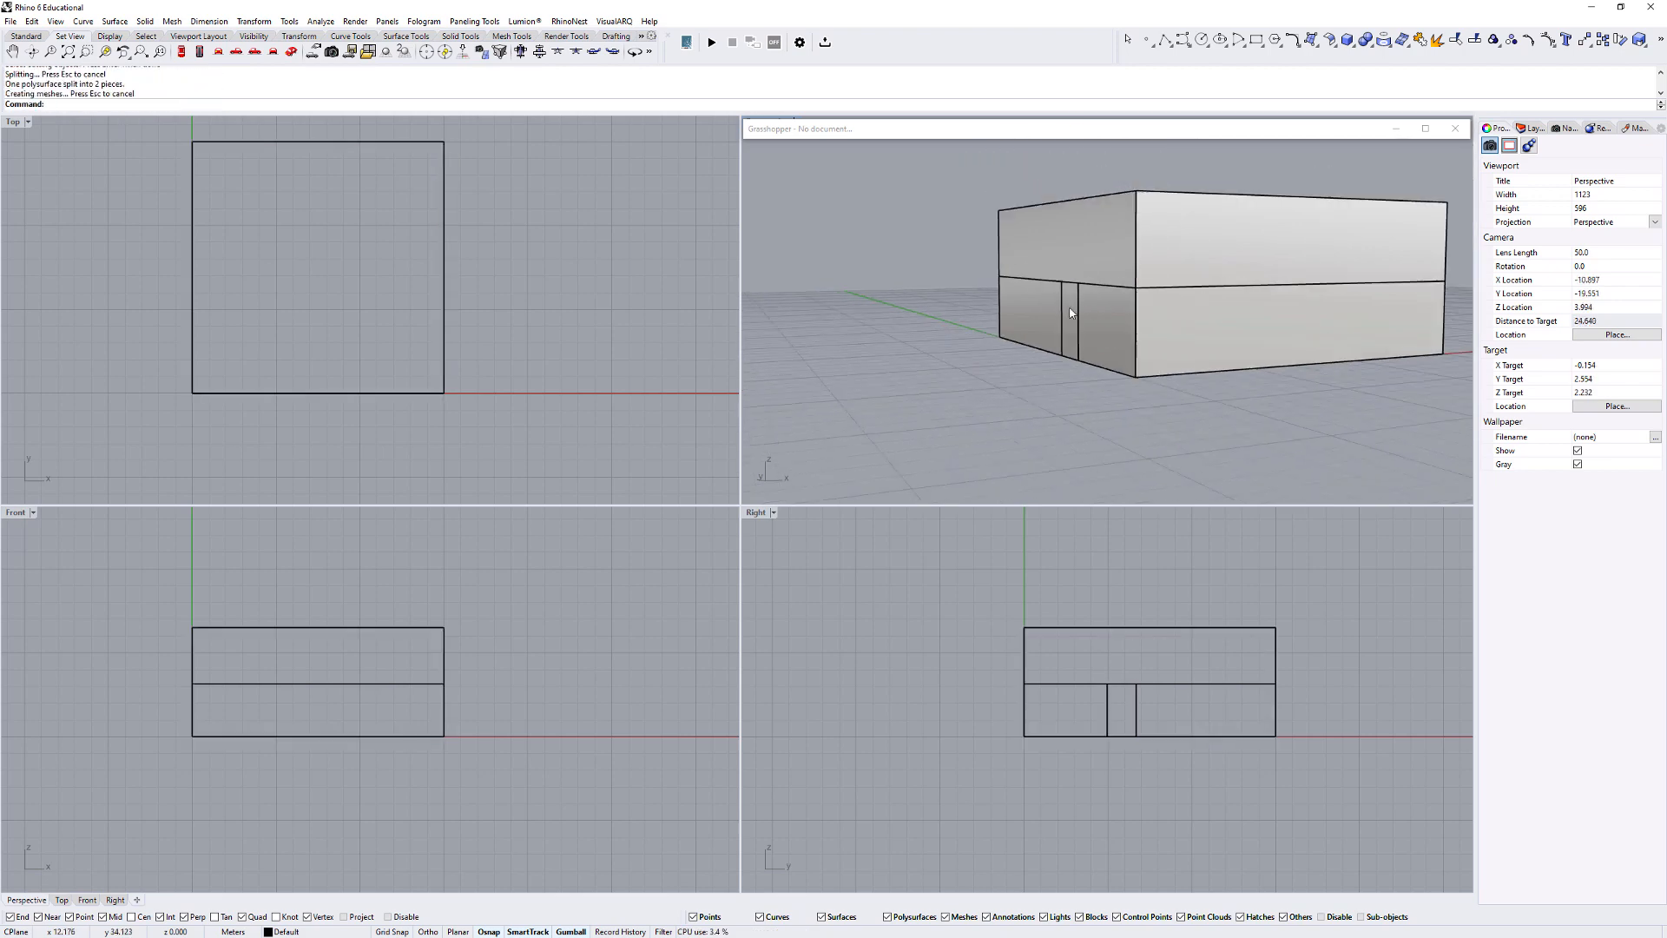
# Rotate the door panel outward about its upper corner so that it stands open from the side wall.
pyautogui.moveTo(1085, 305); pyautogui.dragTo(983, 333, button='right')
pyautogui.scroll(4, 986, 337)
pyautogui.click(877, 328)
pyautogui.write('Rotate')
pyautogui.press('Return')
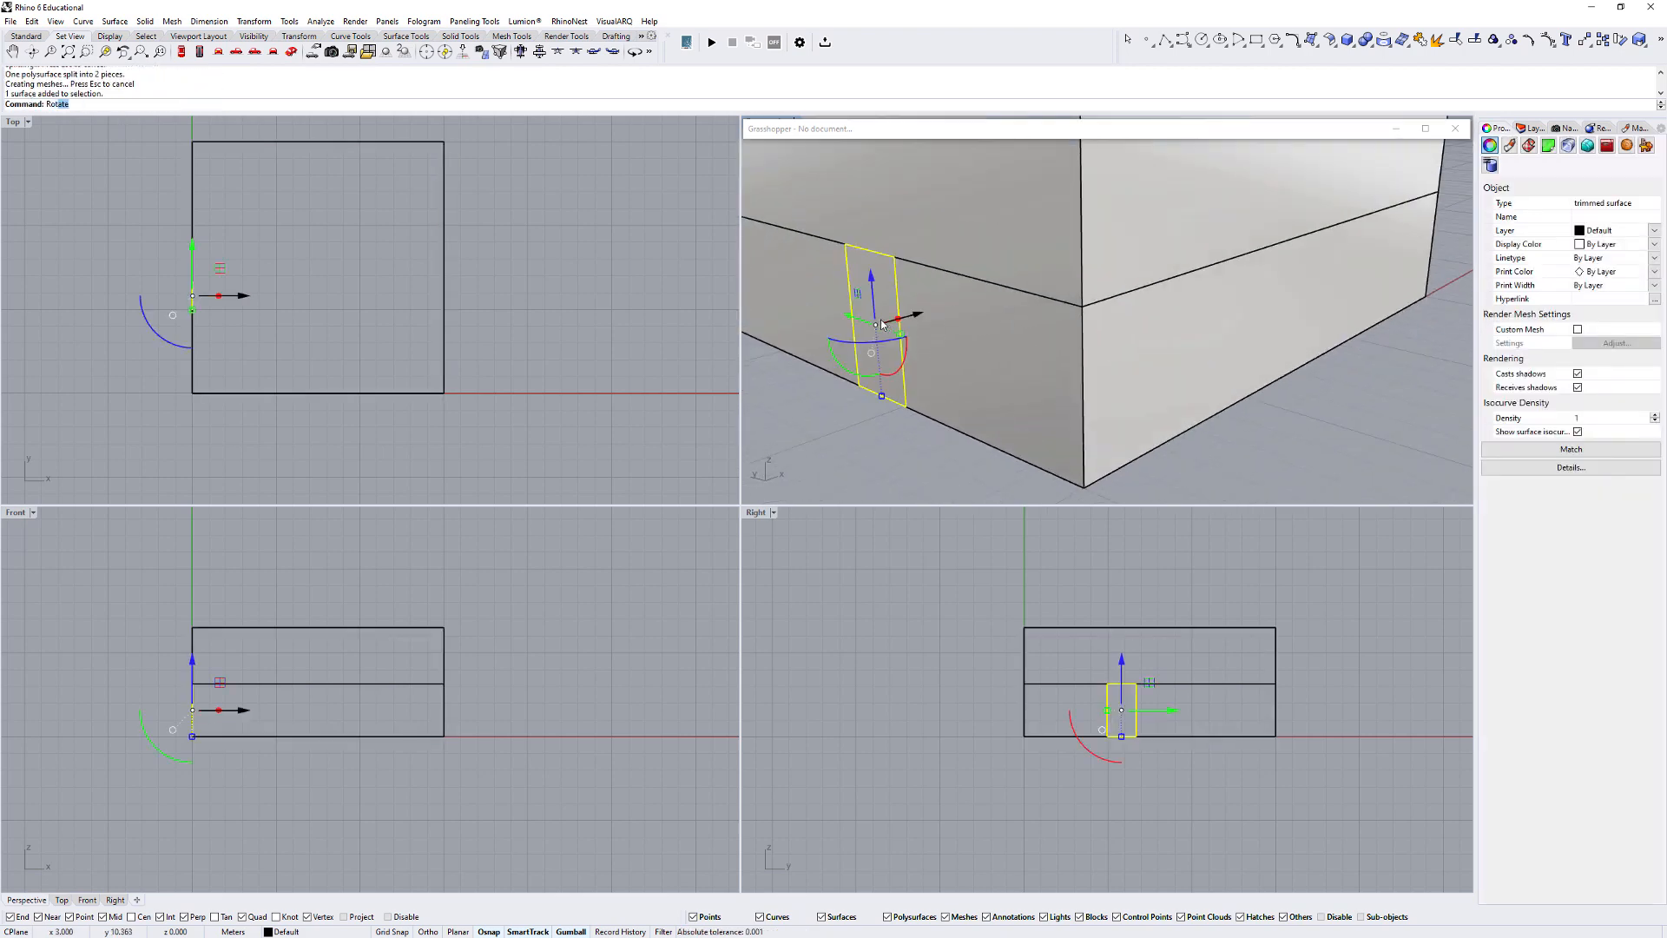
pyautogui.click(846, 245)
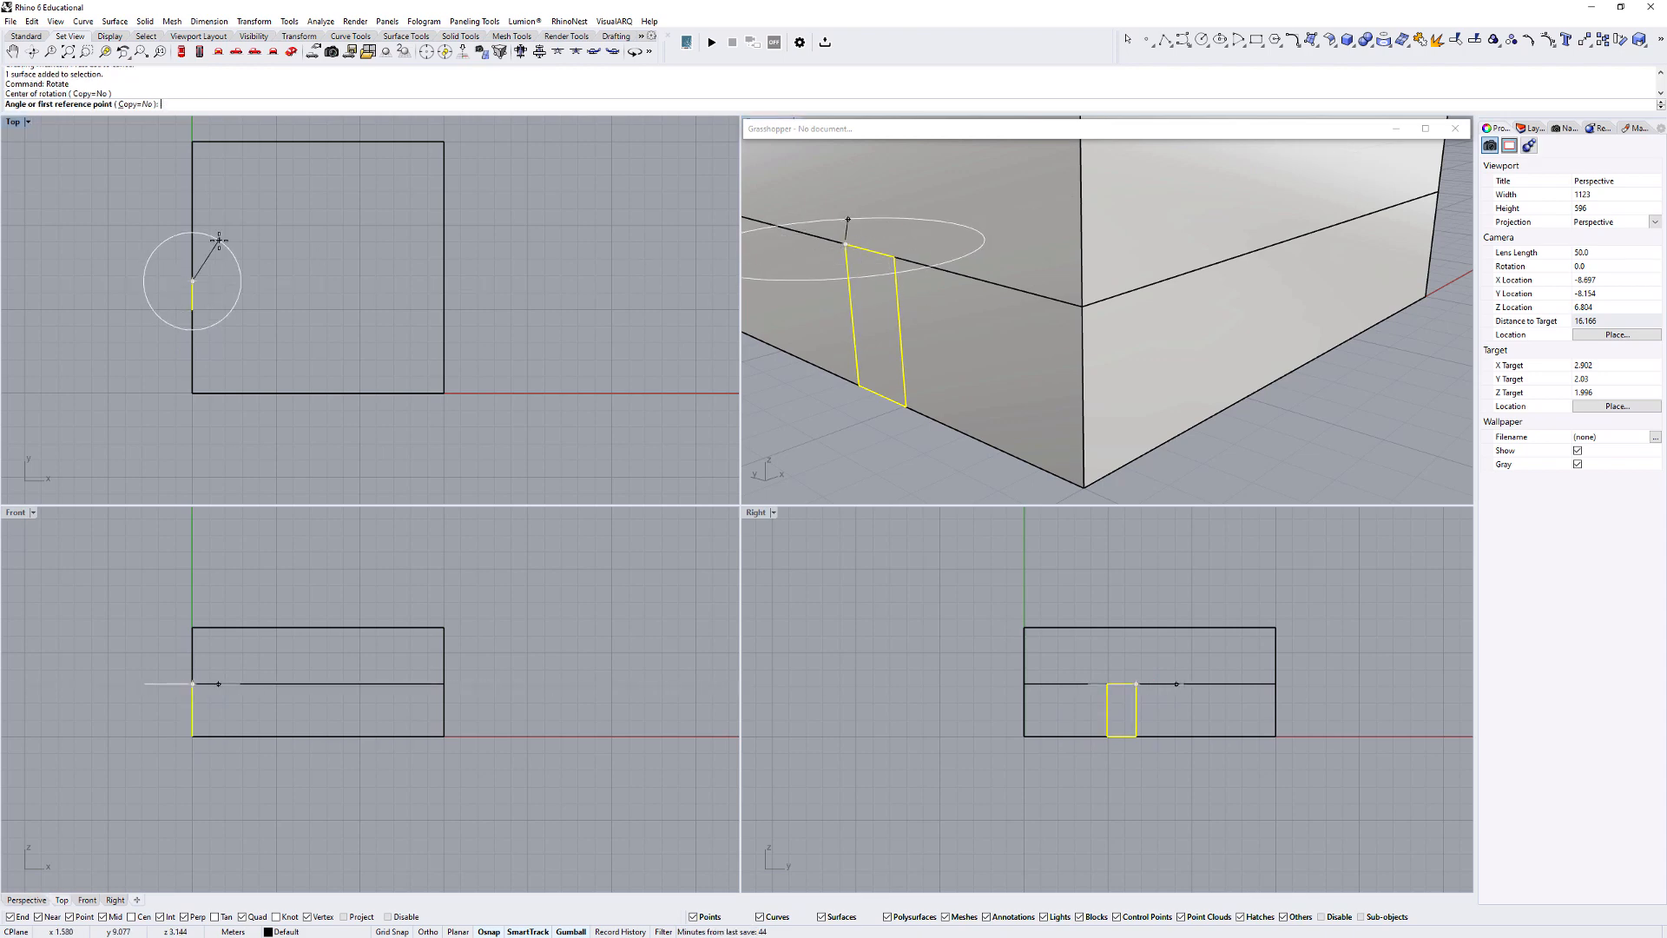
pyautogui.click(275, 314)
pyautogui.keyDown('shift'); pyautogui.click(304, 396); pyautogui.keyUp('shift')
pyautogui.press('Escape')
pyautogui.scroll(-6, 1042, 321)
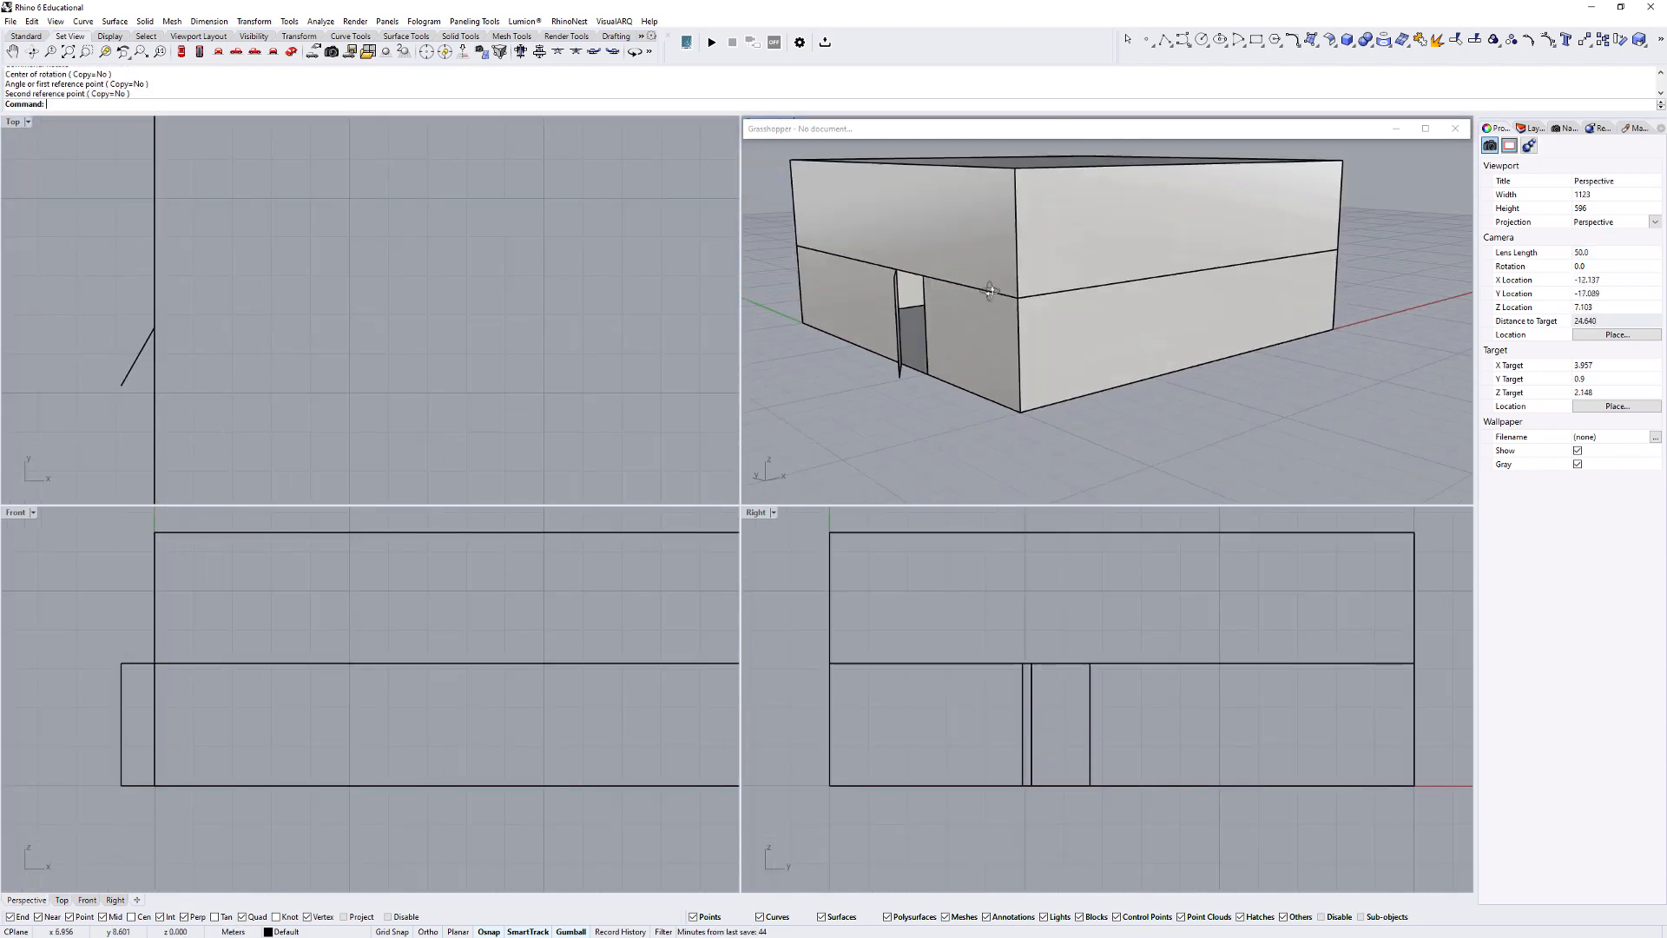
# Move the Perspective view over the Front view, zoom out the Top view, and expand the Grasshopper window beside the views.
pyautogui.moveTo(1103, 321); pyautogui.dragTo(1048, 306, button='right')
pyautogui.keyDown('shift'); pyautogui.moveTo(1048, 306); pyautogui.dragTo(1049, 339, button='right'); pyautogui.keyUp('shift')
pyautogui.scroll(-2, 1049, 334)
pyautogui.moveTo(1052, 323)
pyautogui.mouseDown(button='right')
pyautogui.moveTo(1095, 309)
pyautogui.moveTo(1050, 314)
pyautogui.mouseUp(button='right')
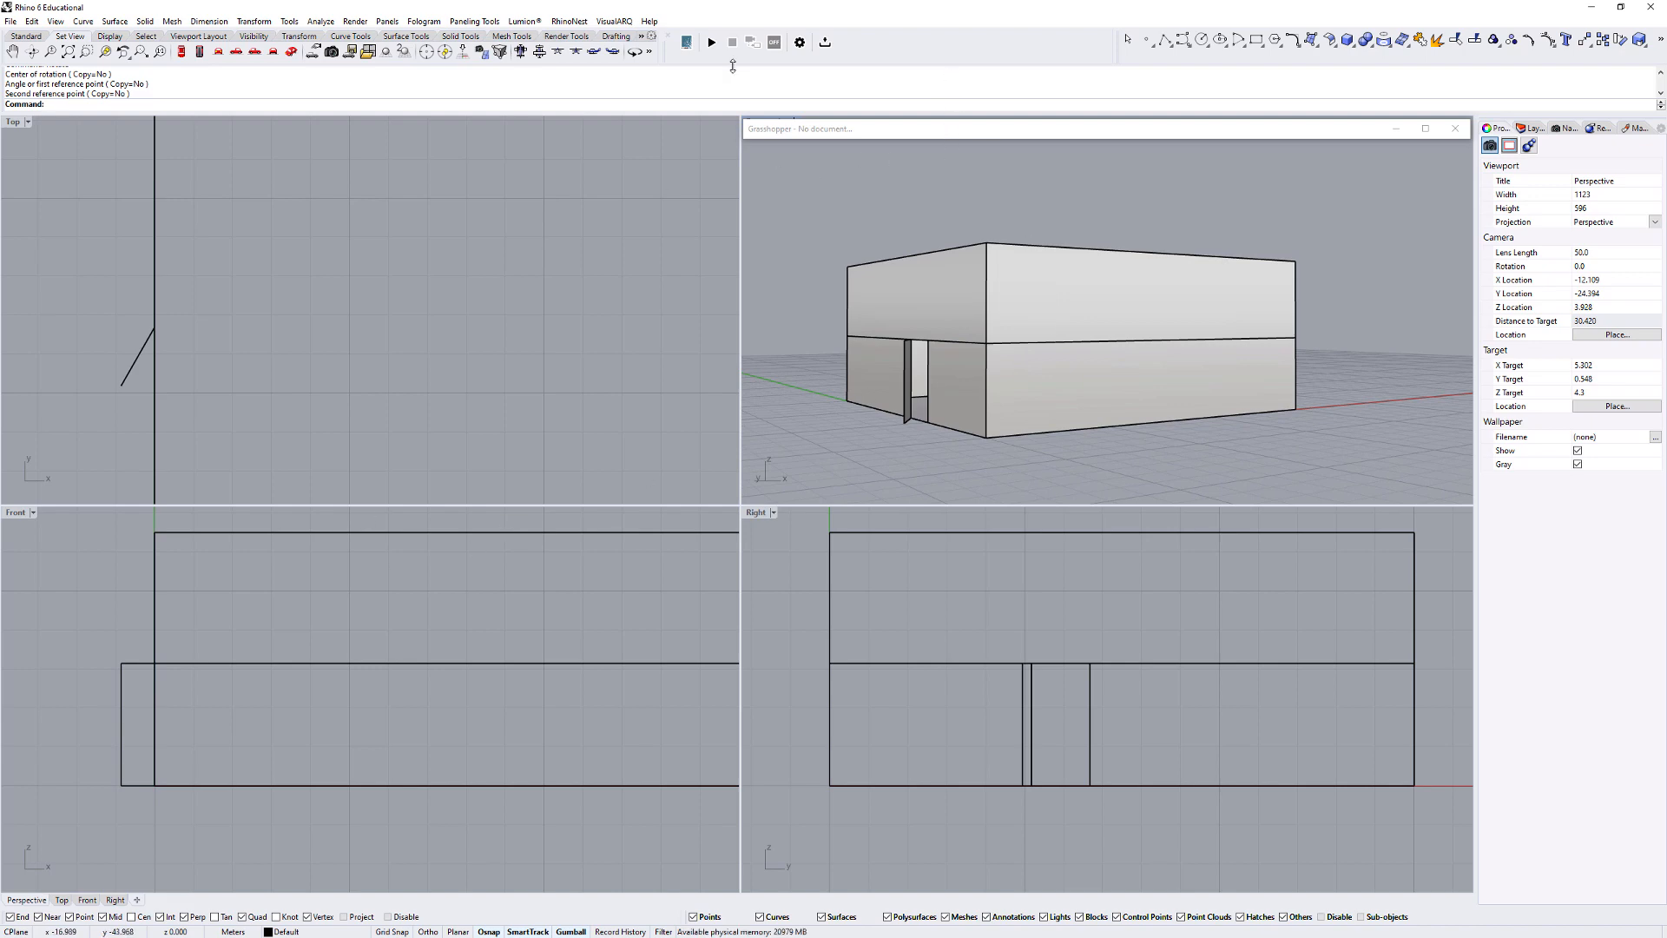
pyautogui.moveTo(799, 133); pyautogui.dragTo(34, 515)
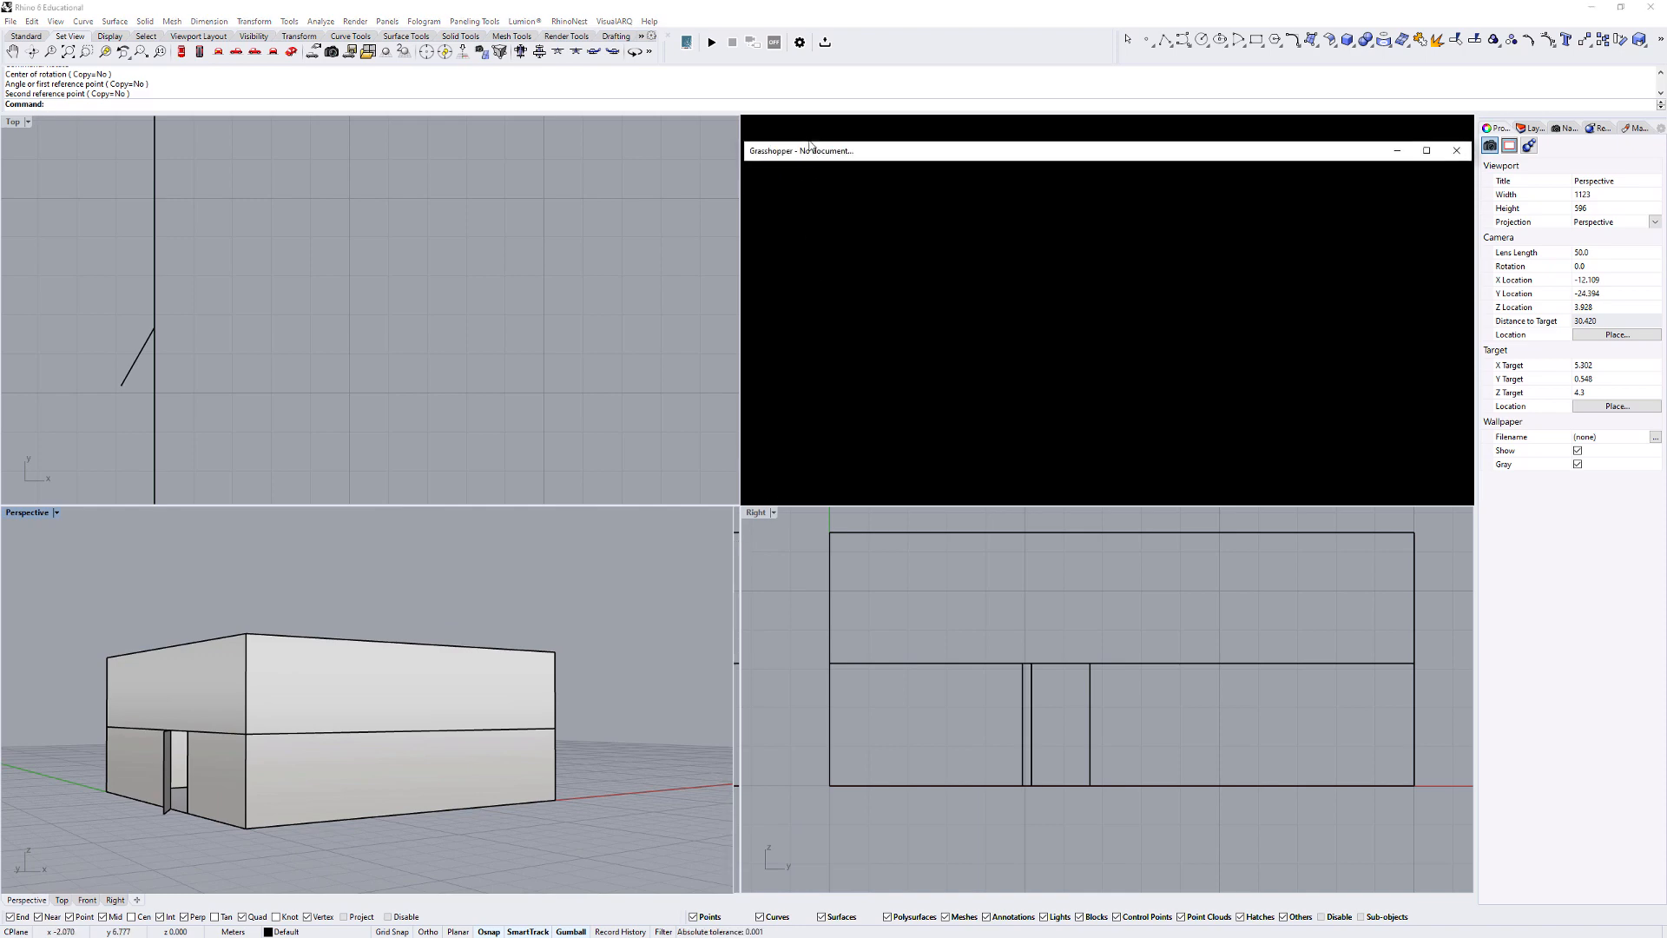
pyautogui.scroll(-10, 264, 329)
pyautogui.moveTo(272, 344); pyautogui.dragTo(248, 309, button='right')
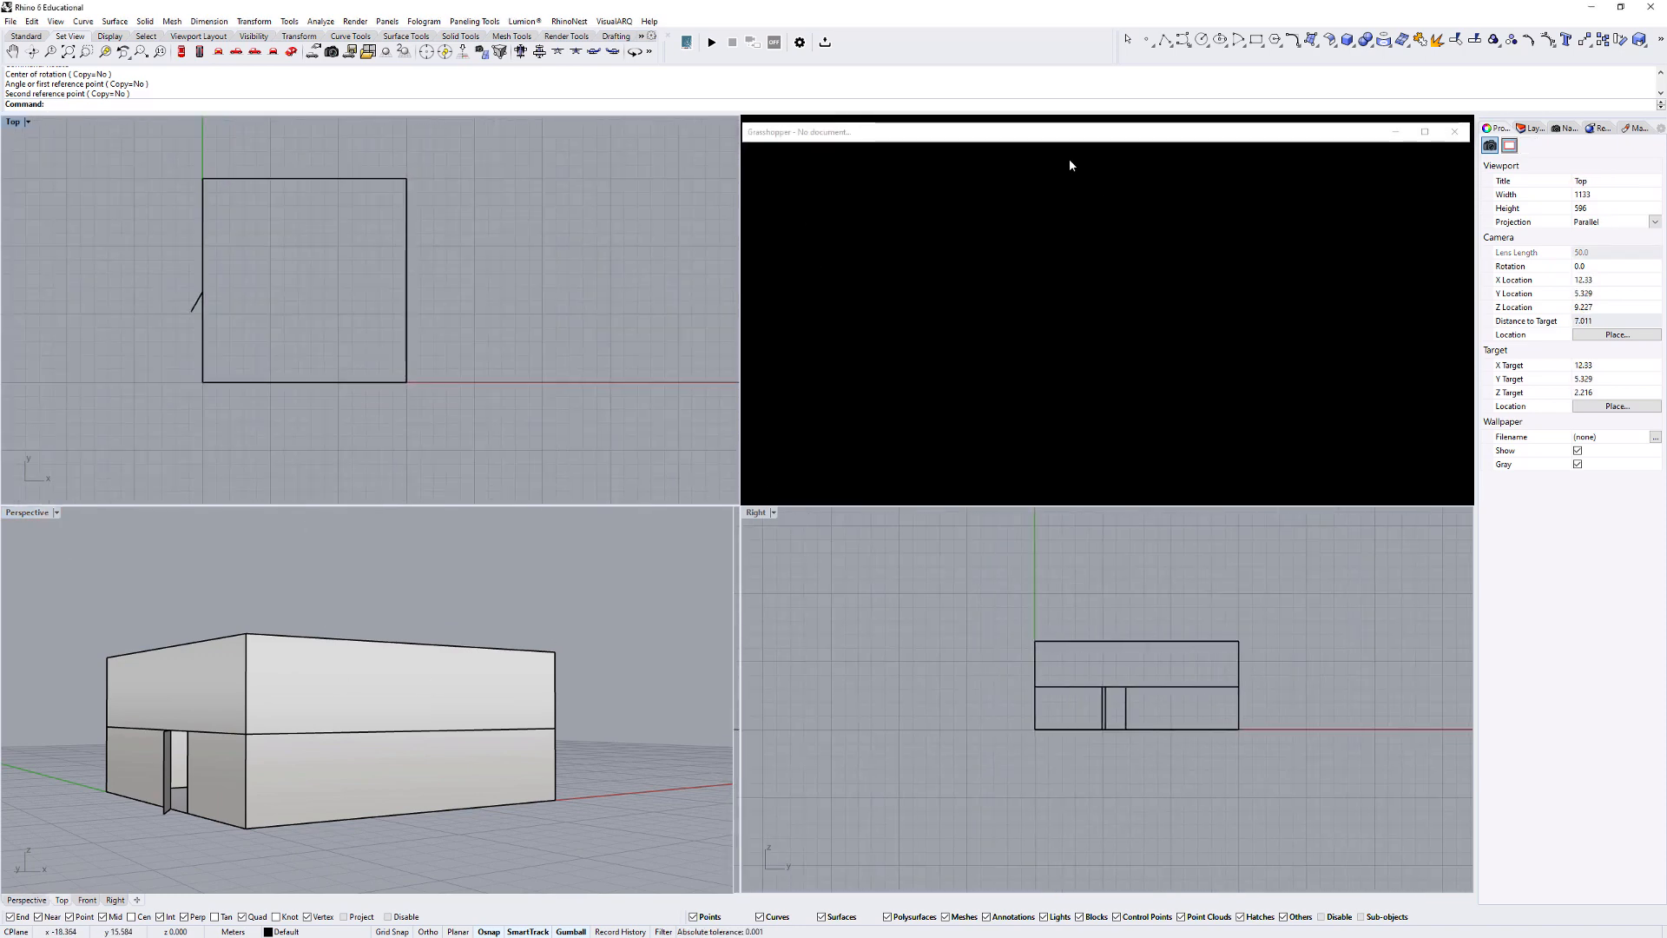
pyautogui.moveTo(1045, 130); pyautogui.dragTo(1045, 122)
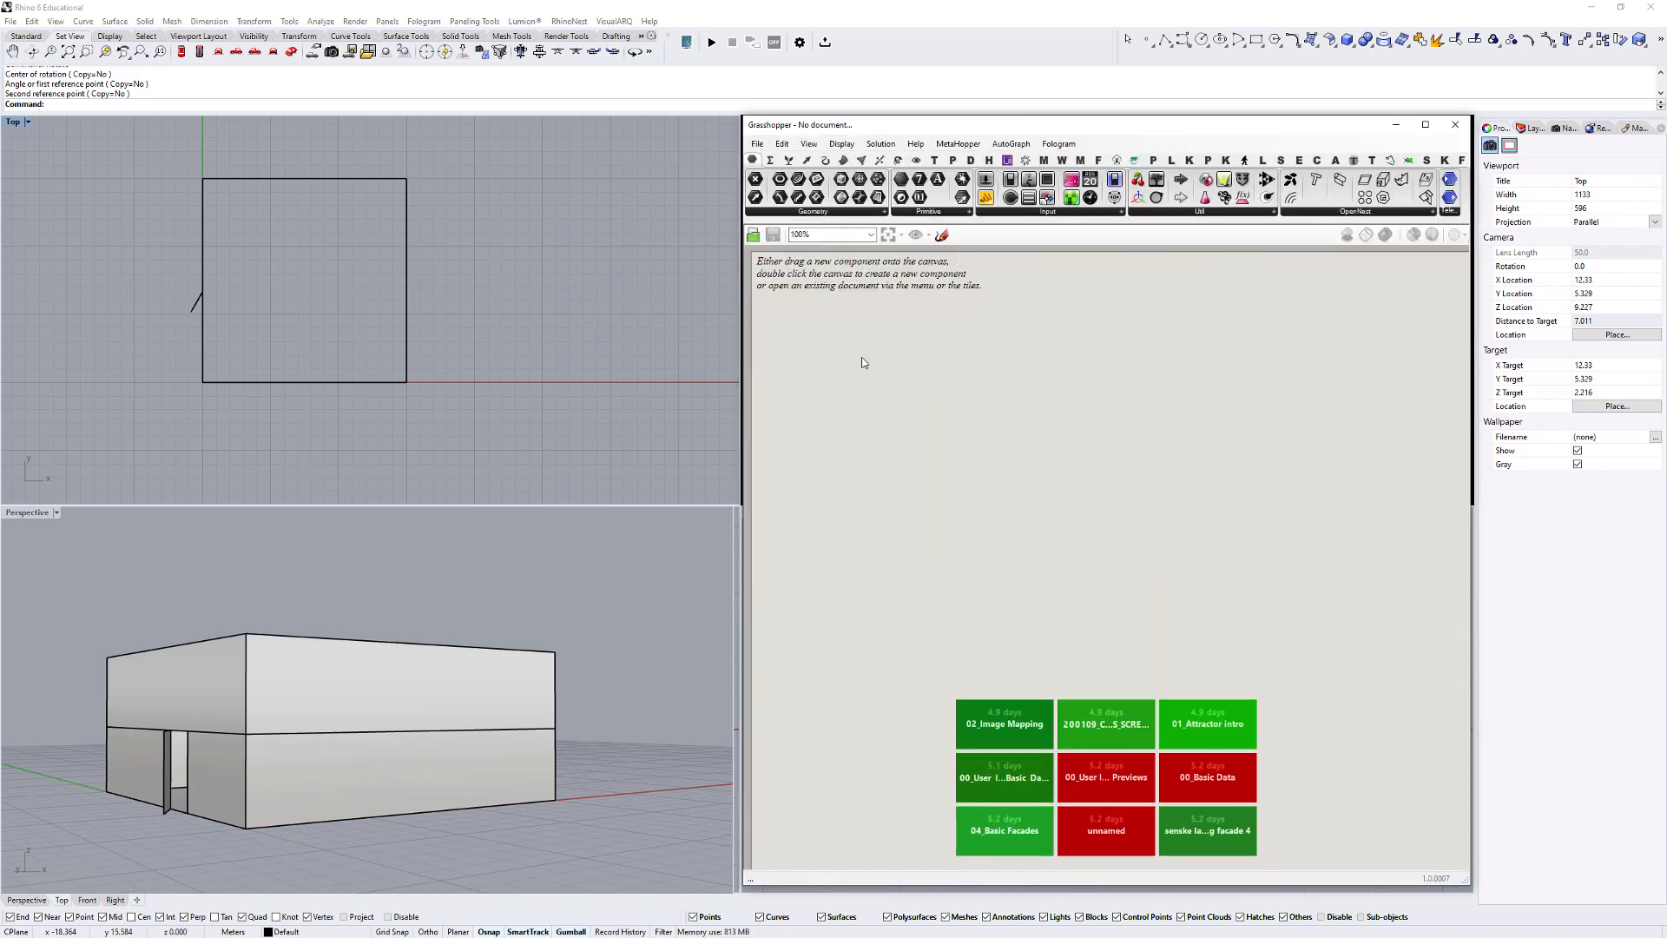
# Add a Surface parameter to the empty Grasshopper canvas.
pyautogui.doubleClick(865, 393)
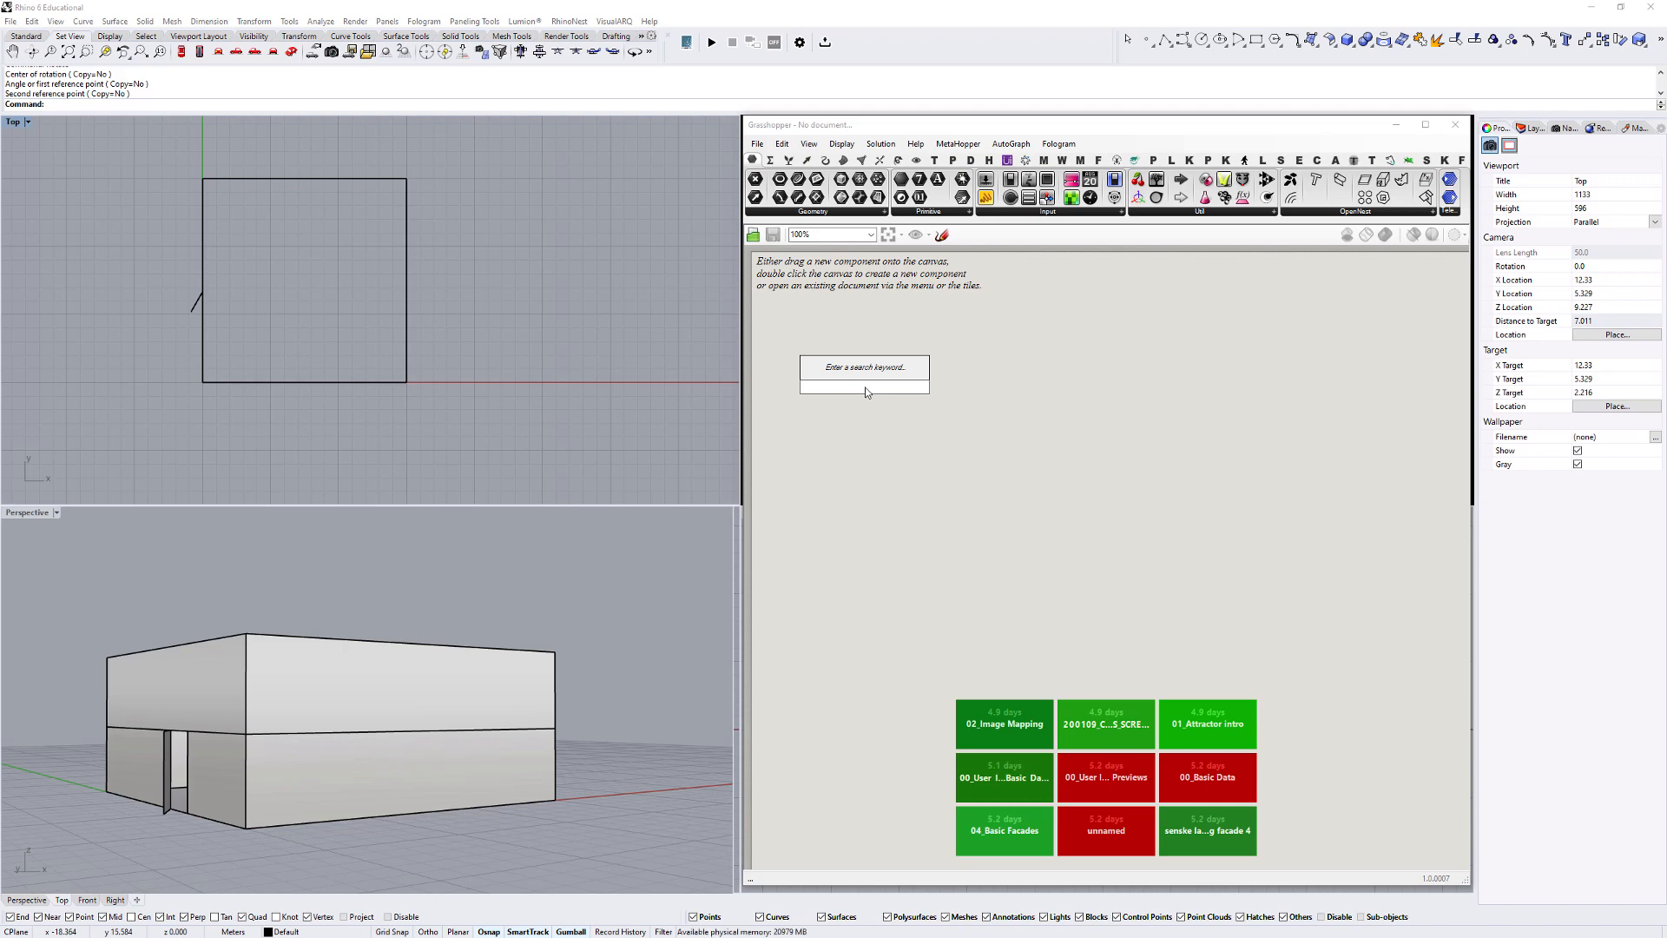
pyautogui.write('surface')
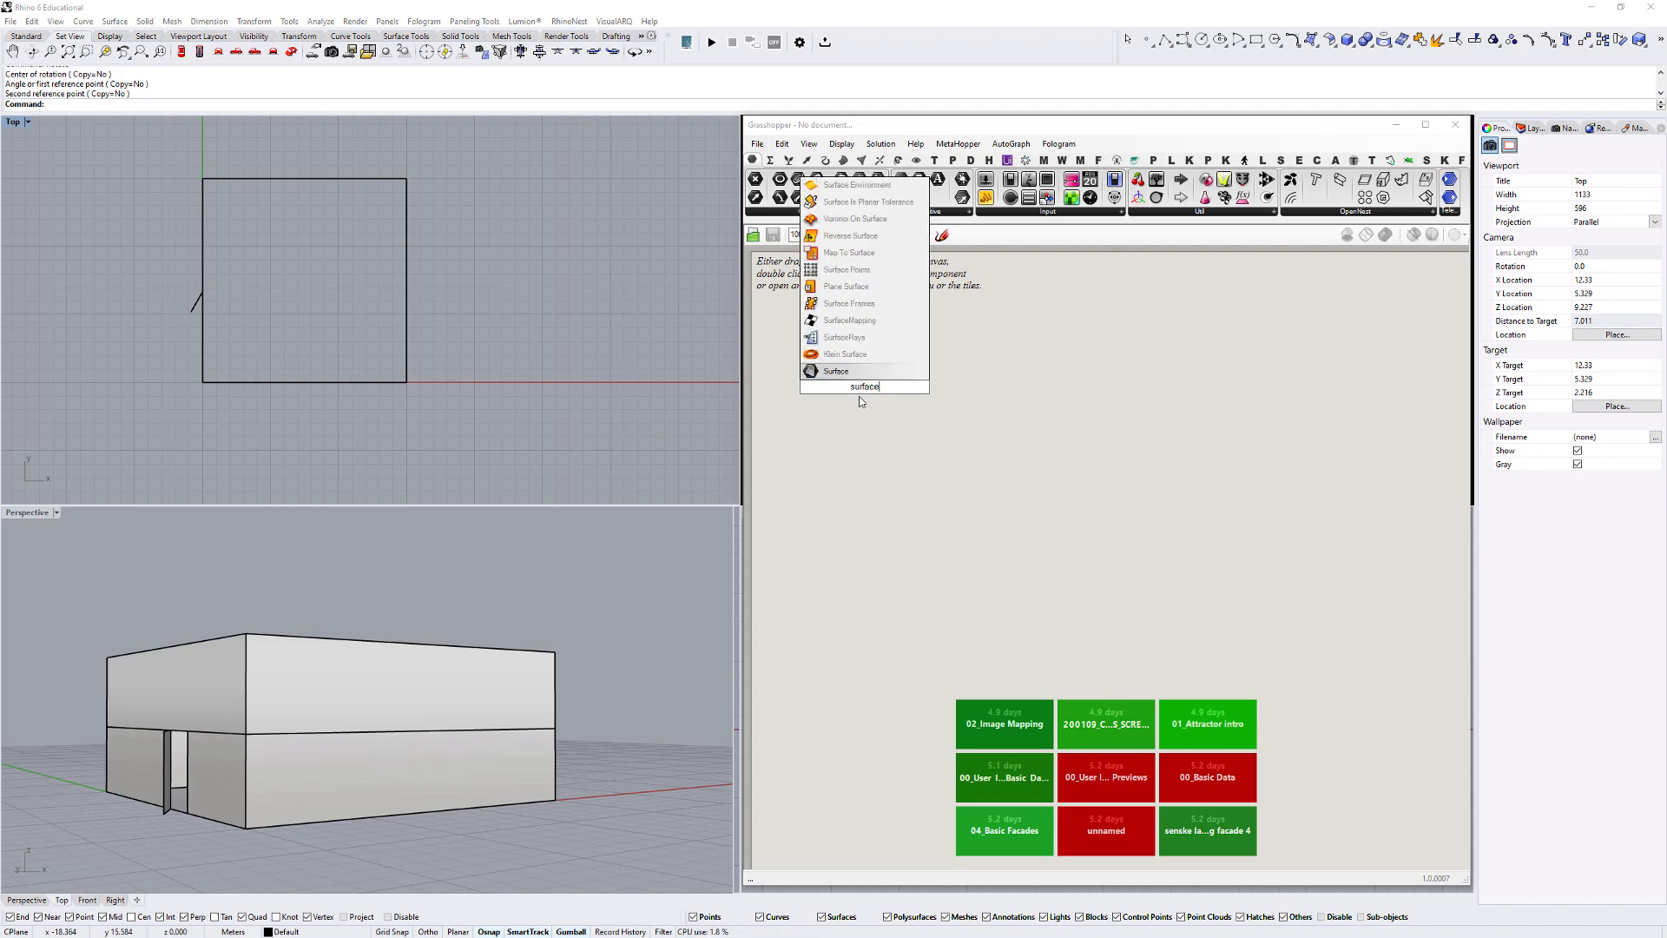
pyautogui.click(874, 376)
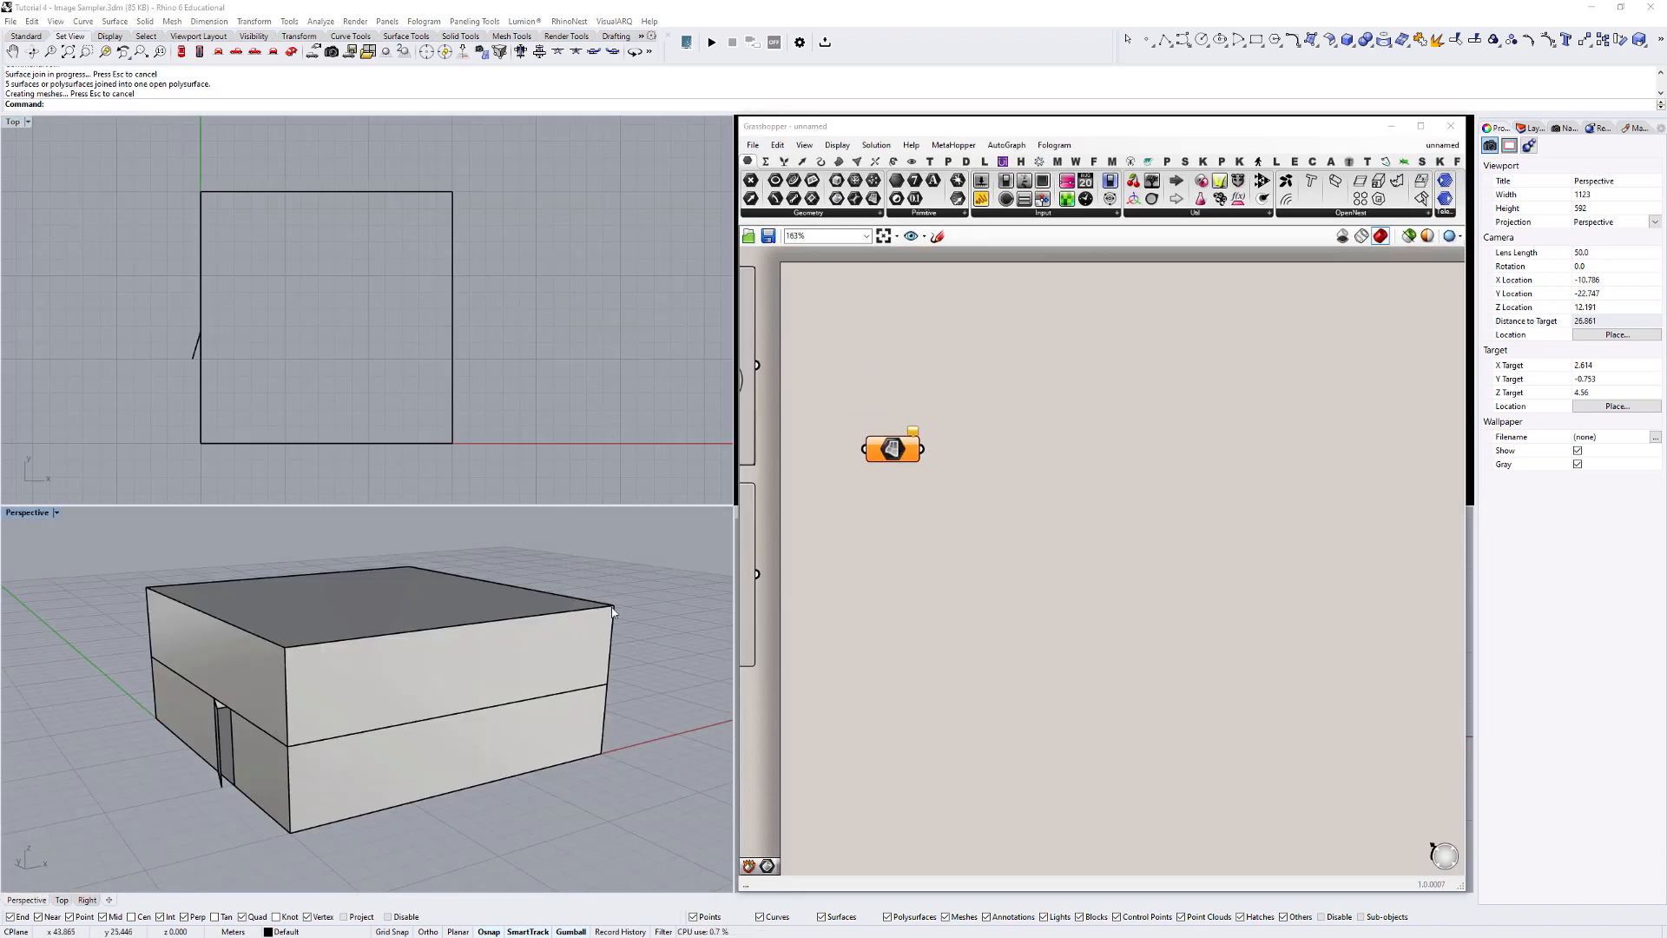
# Explode the box polysurface into separate surfaces.
pyautogui.click(560, 631)
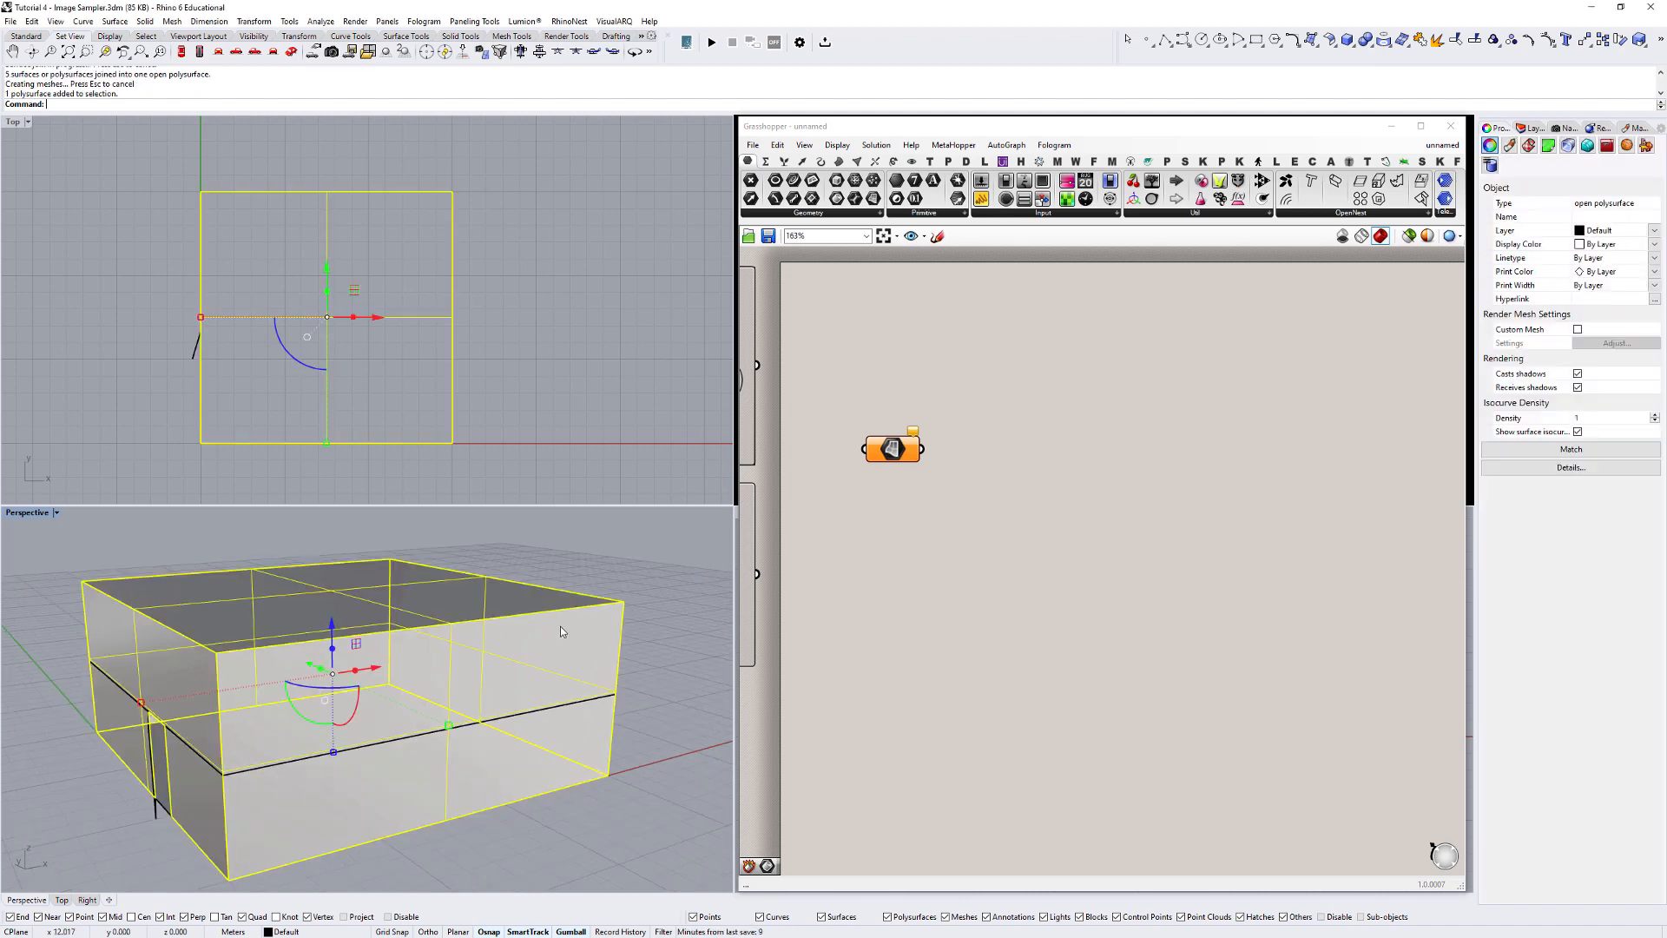
pyautogui.scroll(-1, 568, 582)
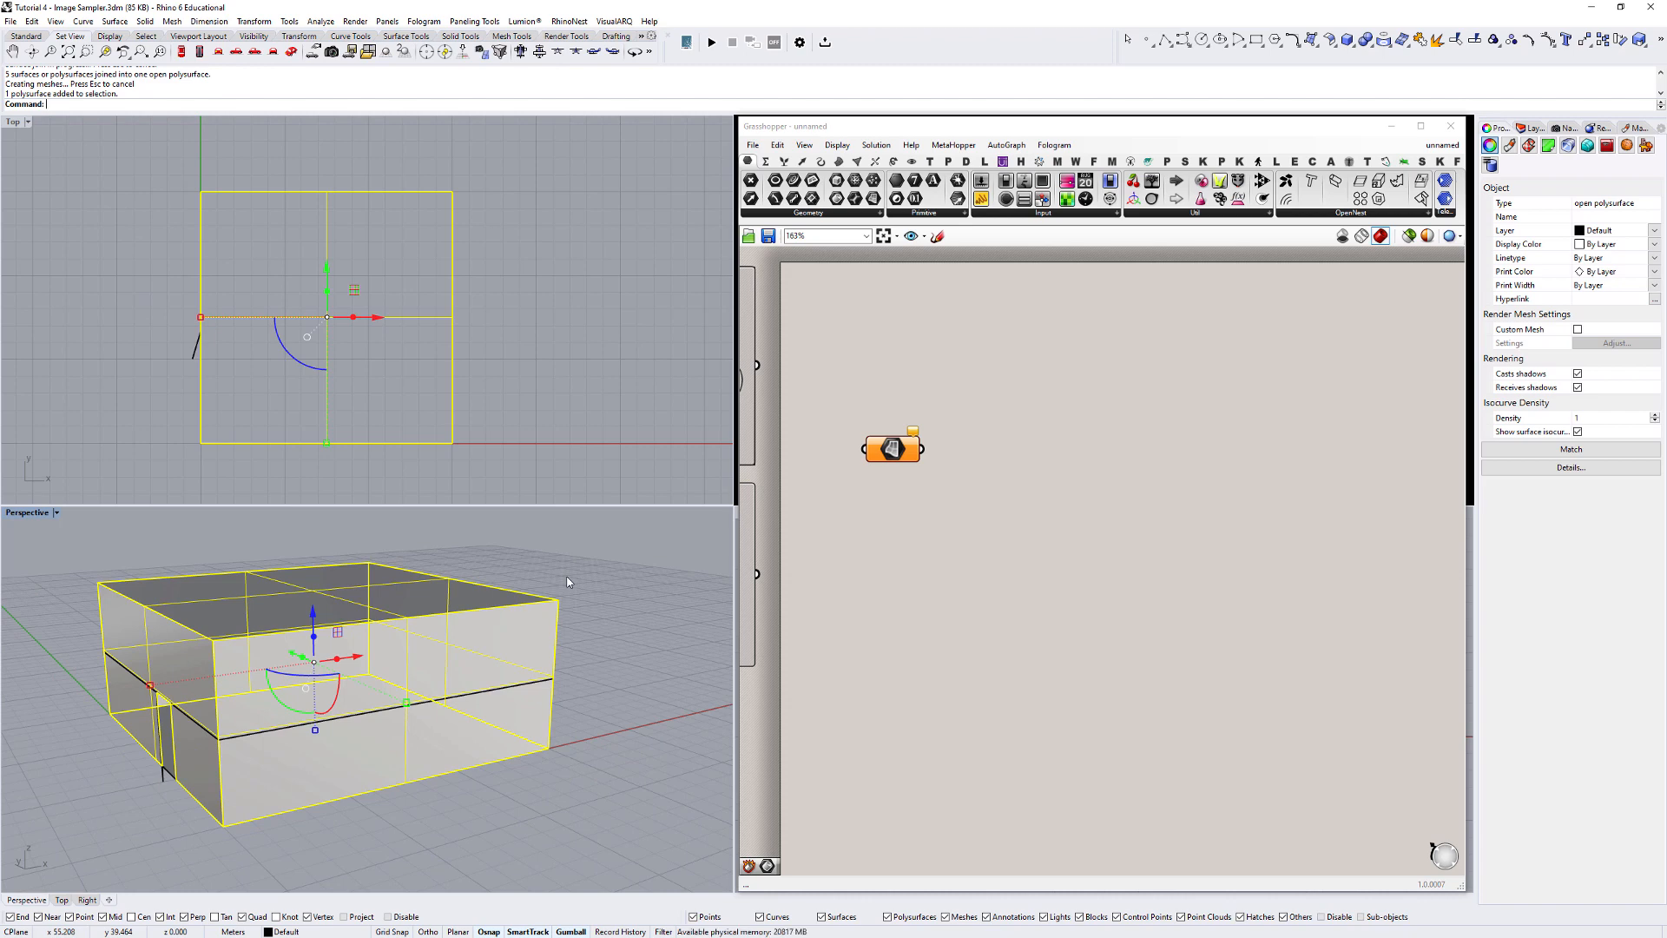
pyautogui.click(429, 581)
pyautogui.click(429, 582)
pyautogui.write('Explode')
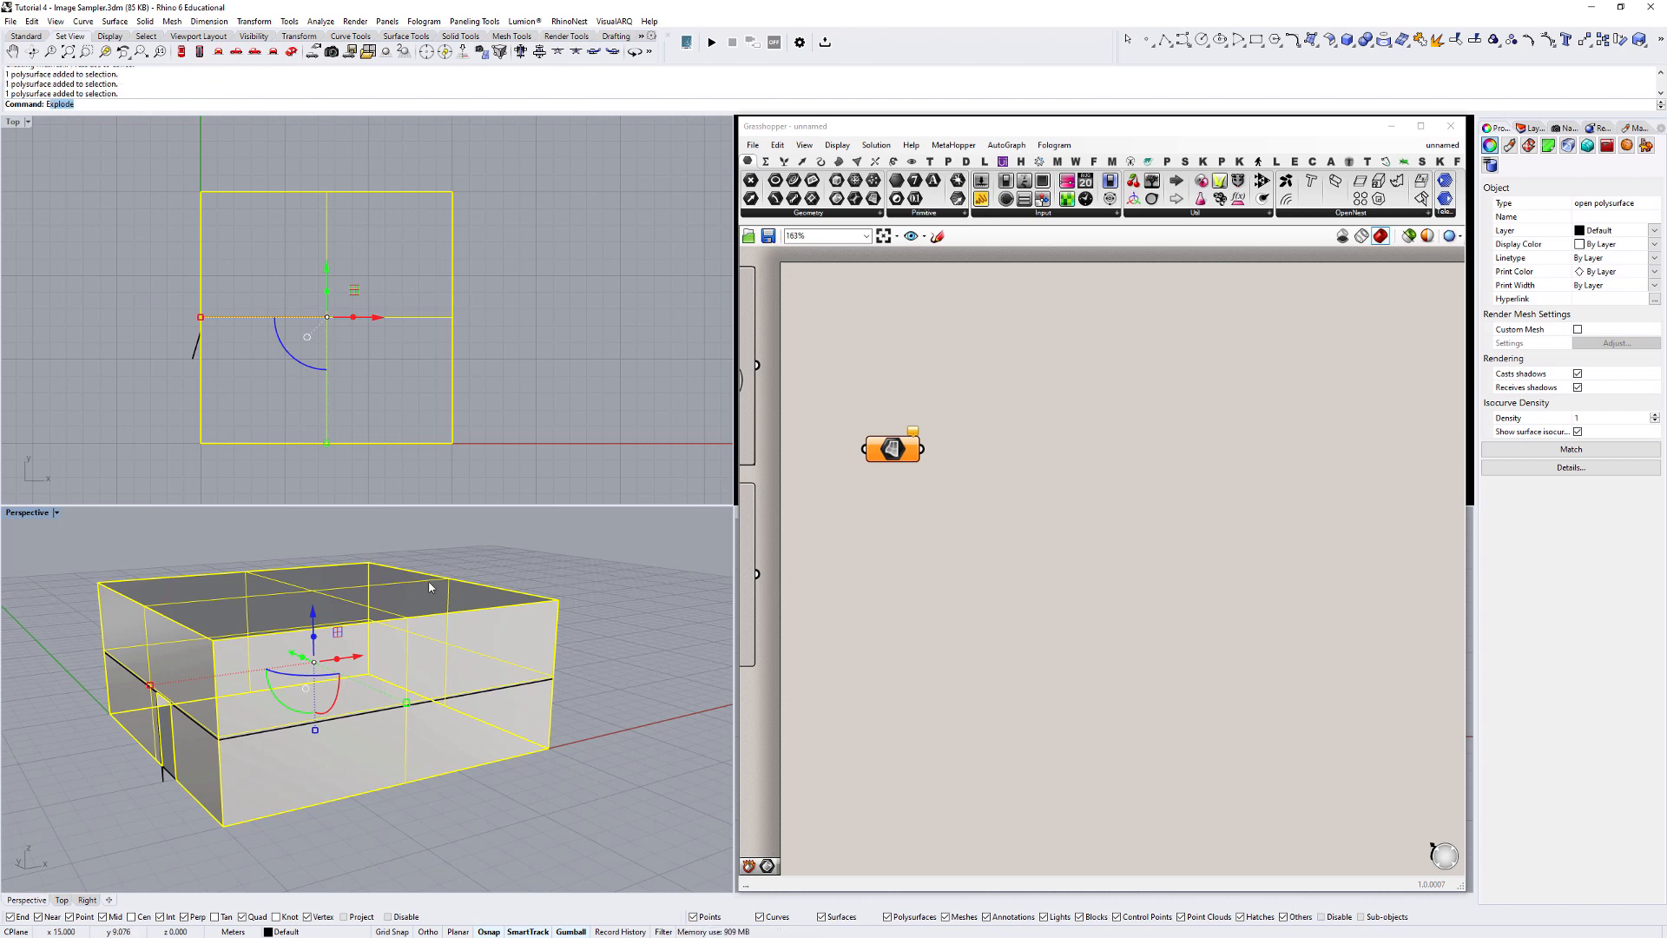
pyautogui.press('Return')
# Reference the long front wall without the door as the single surface in the Grasshopper Surface parameter.
pyautogui.click(310, 614)
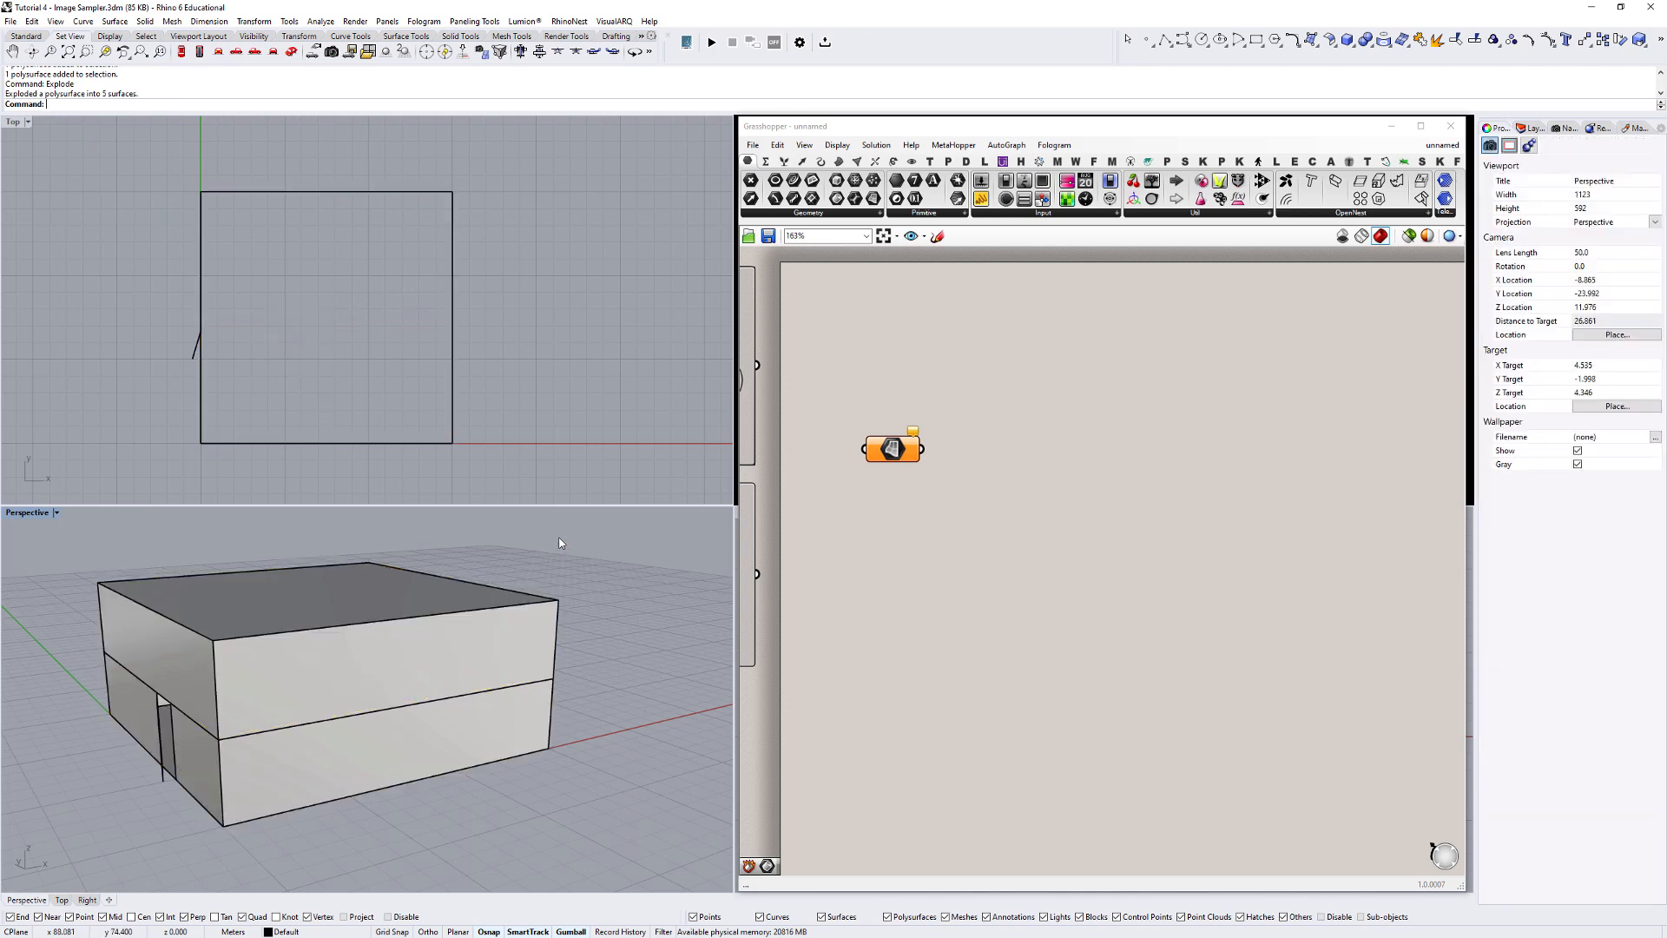
pyautogui.click(294, 669)
pyautogui.click(143, 654)
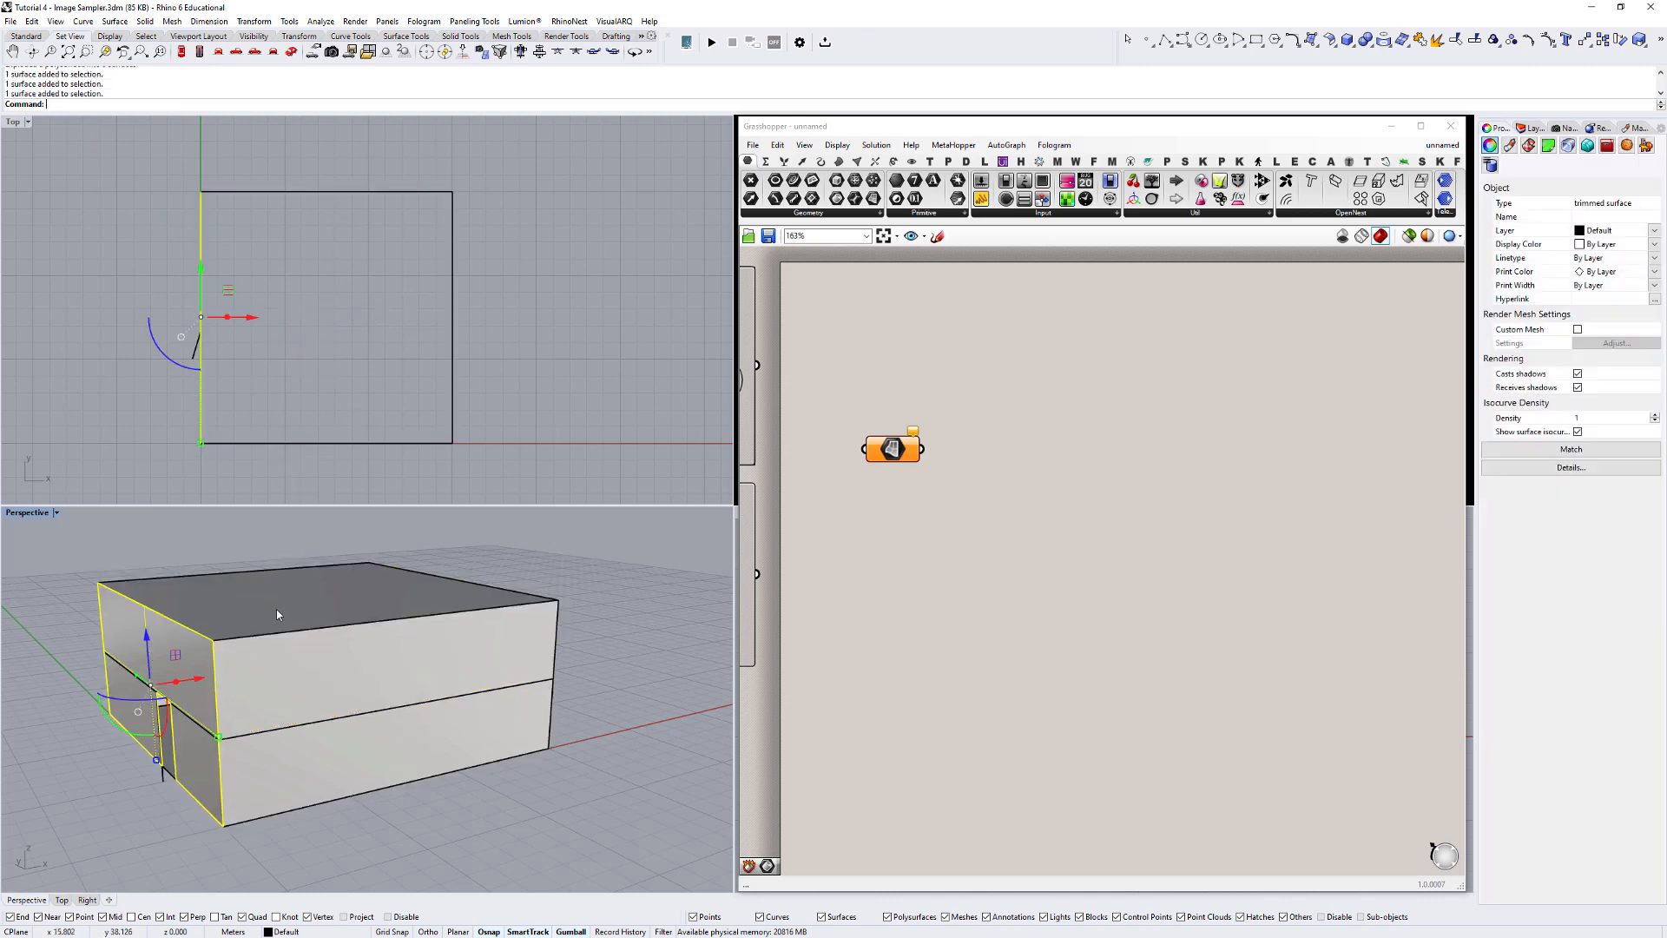
pyautogui.click(492, 620)
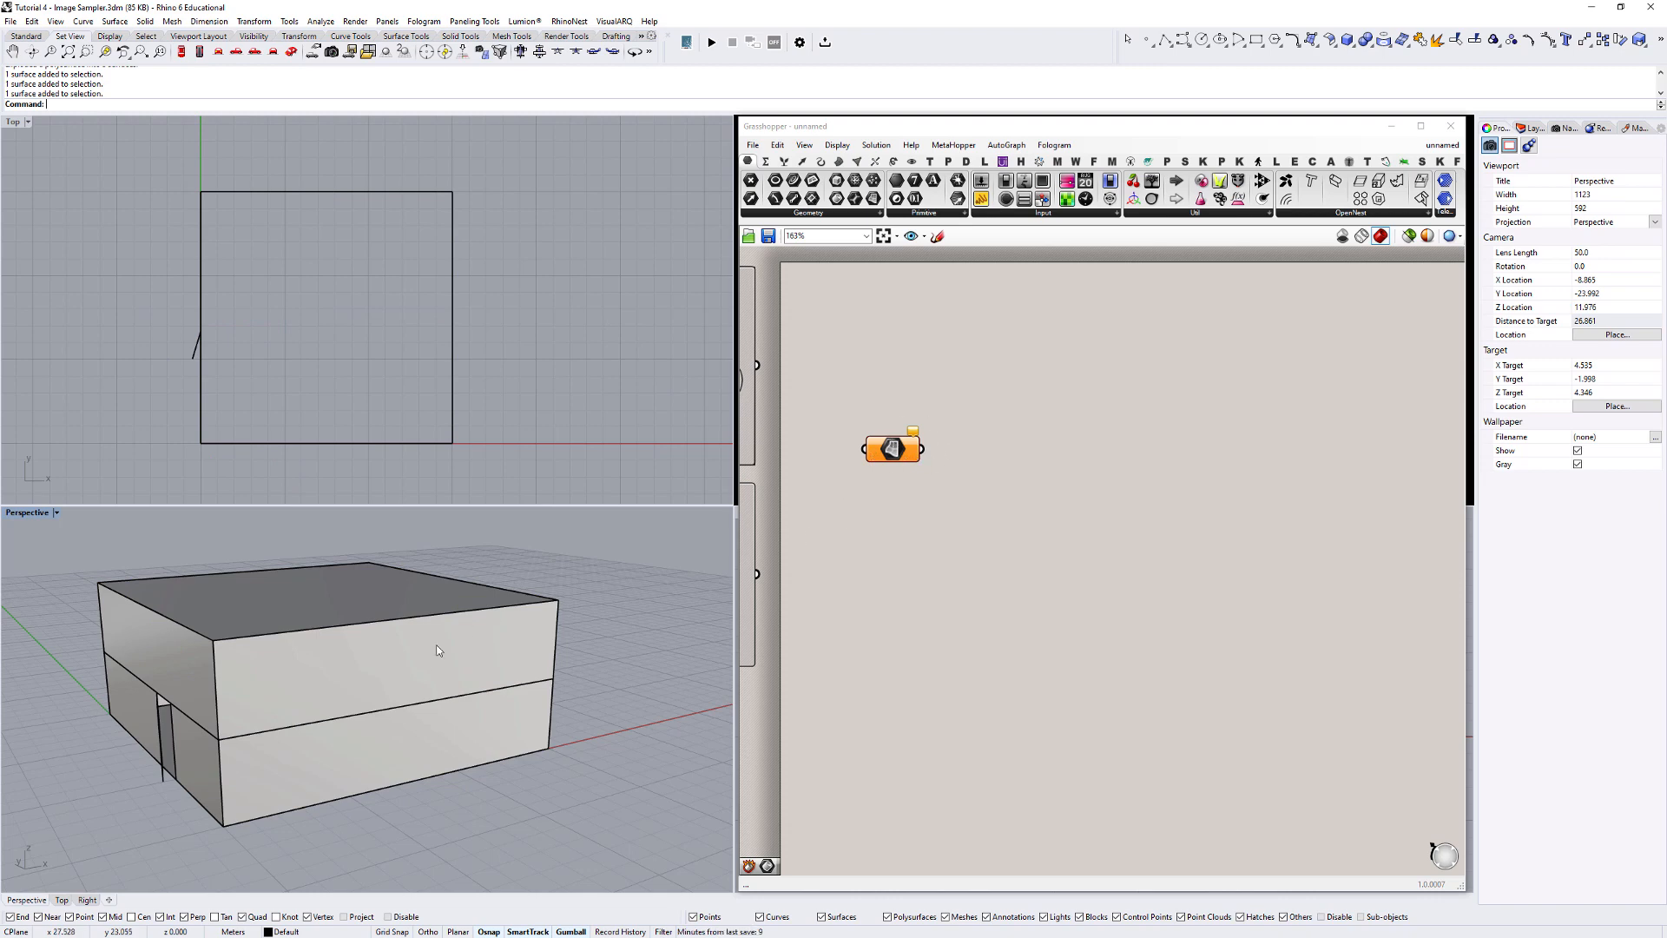
pyautogui.click(419, 660)
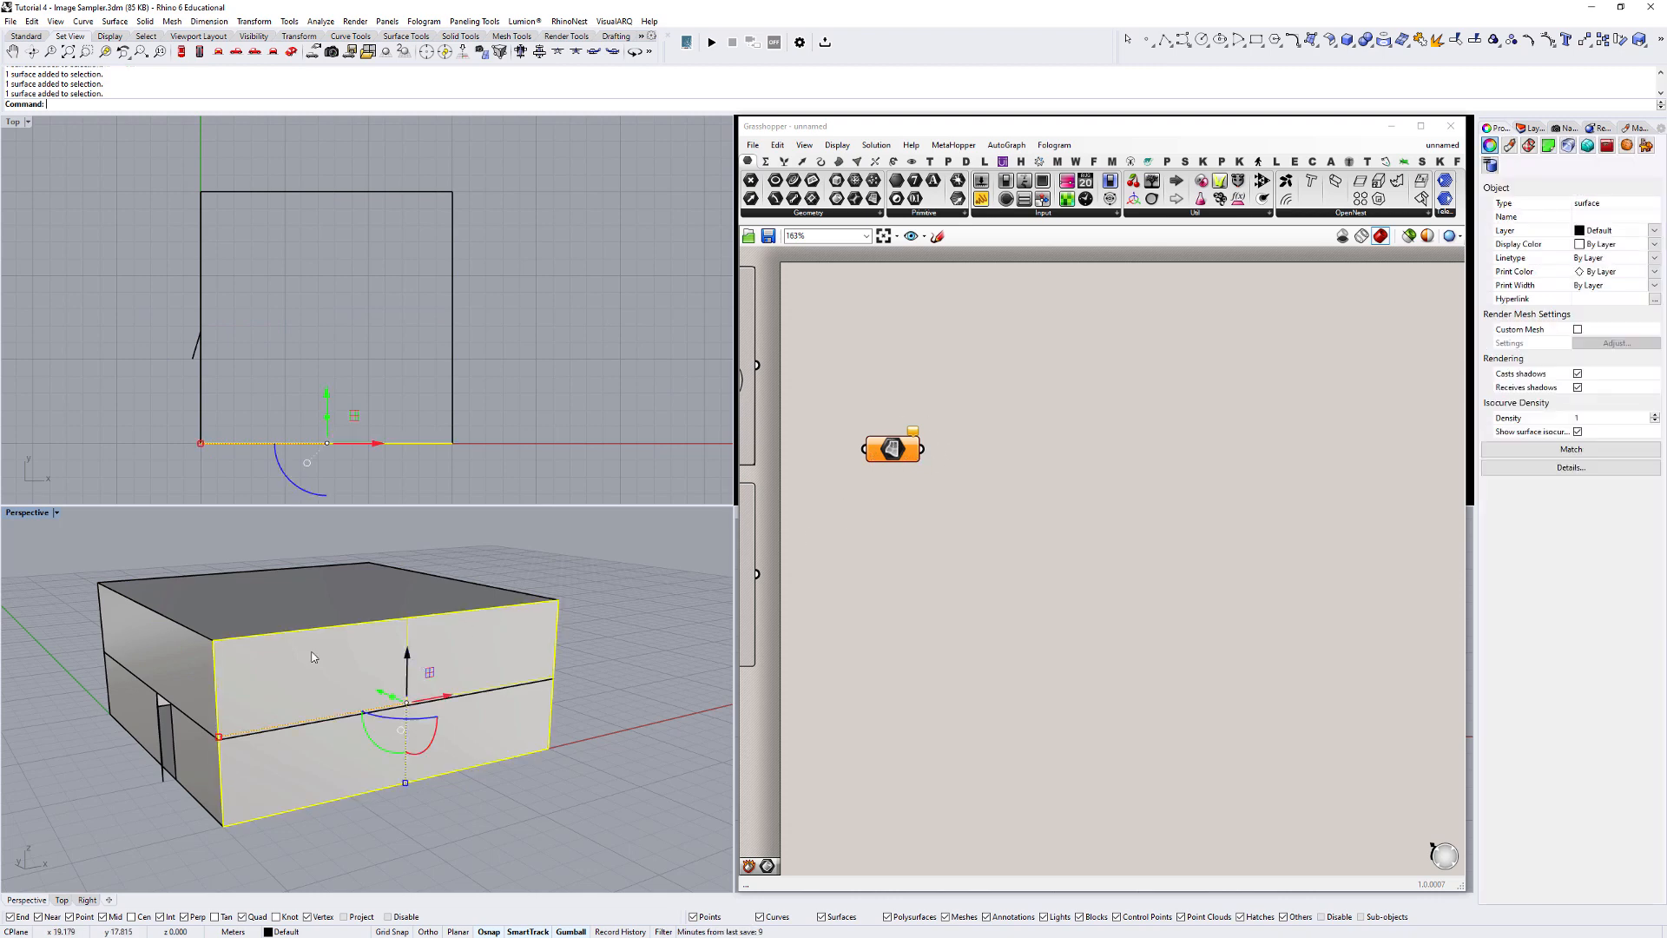
pyautogui.rightClick(895, 448)
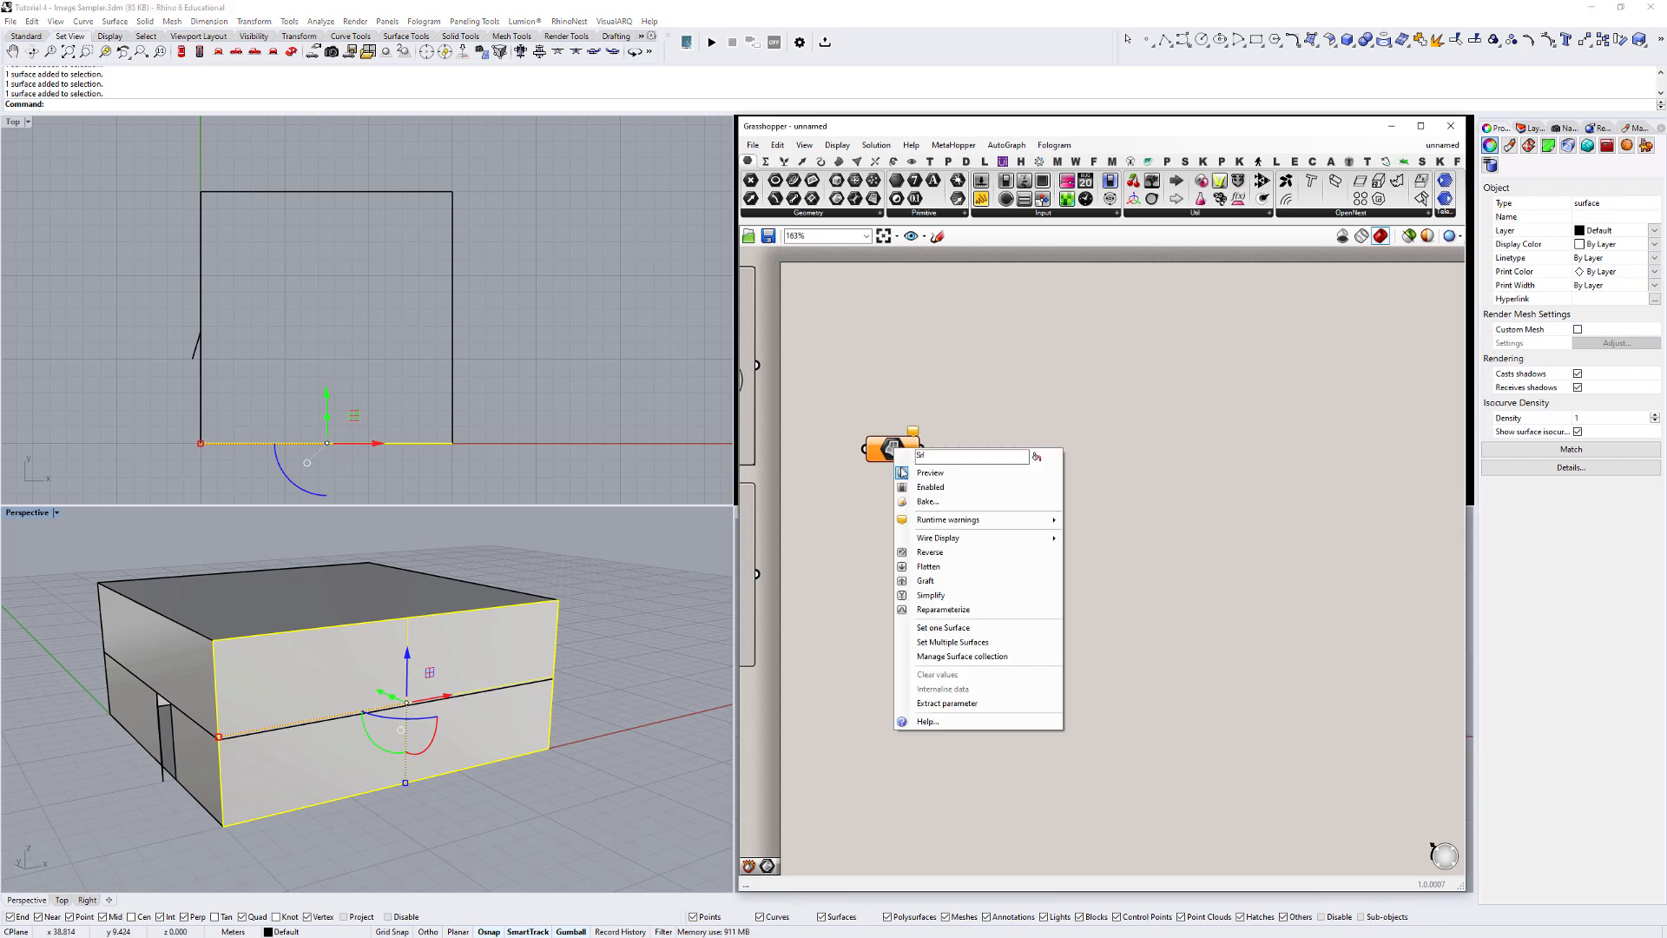
pyautogui.click(940, 627)
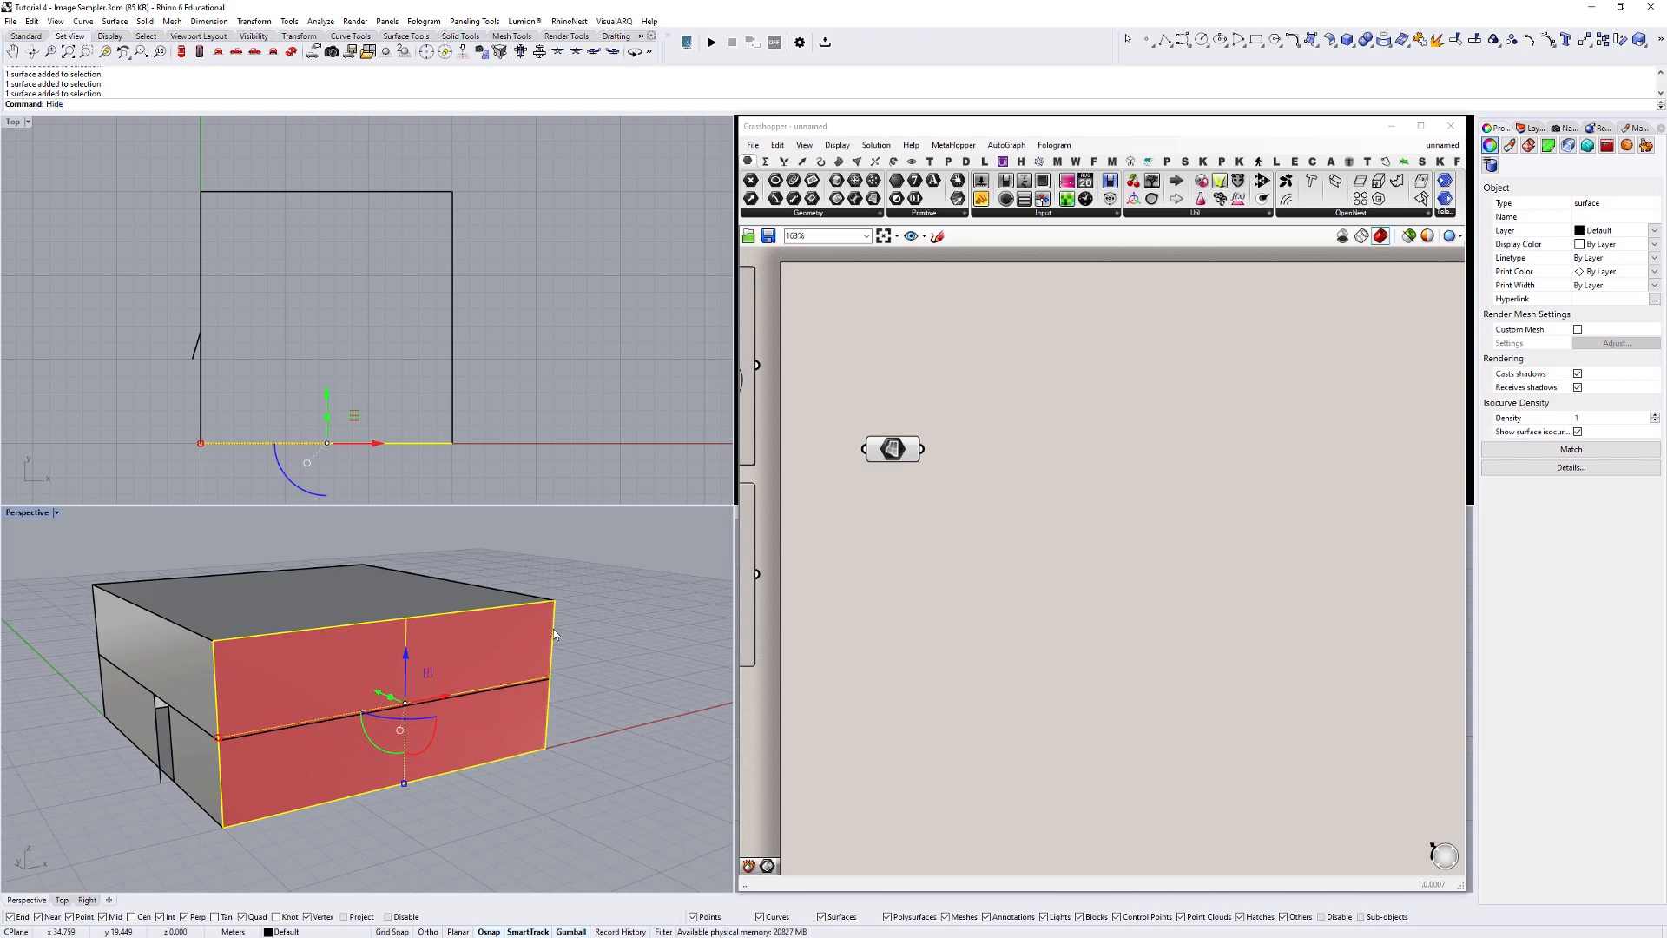
# Hide the original front wall surface in Rhino and check the Grasshopper preview from several angles.
pyautogui.press('Return')
pyautogui.moveTo(594, 648); pyautogui.dragTo(535, 606, button='right')
pyautogui.scroll(2, 598, 627)
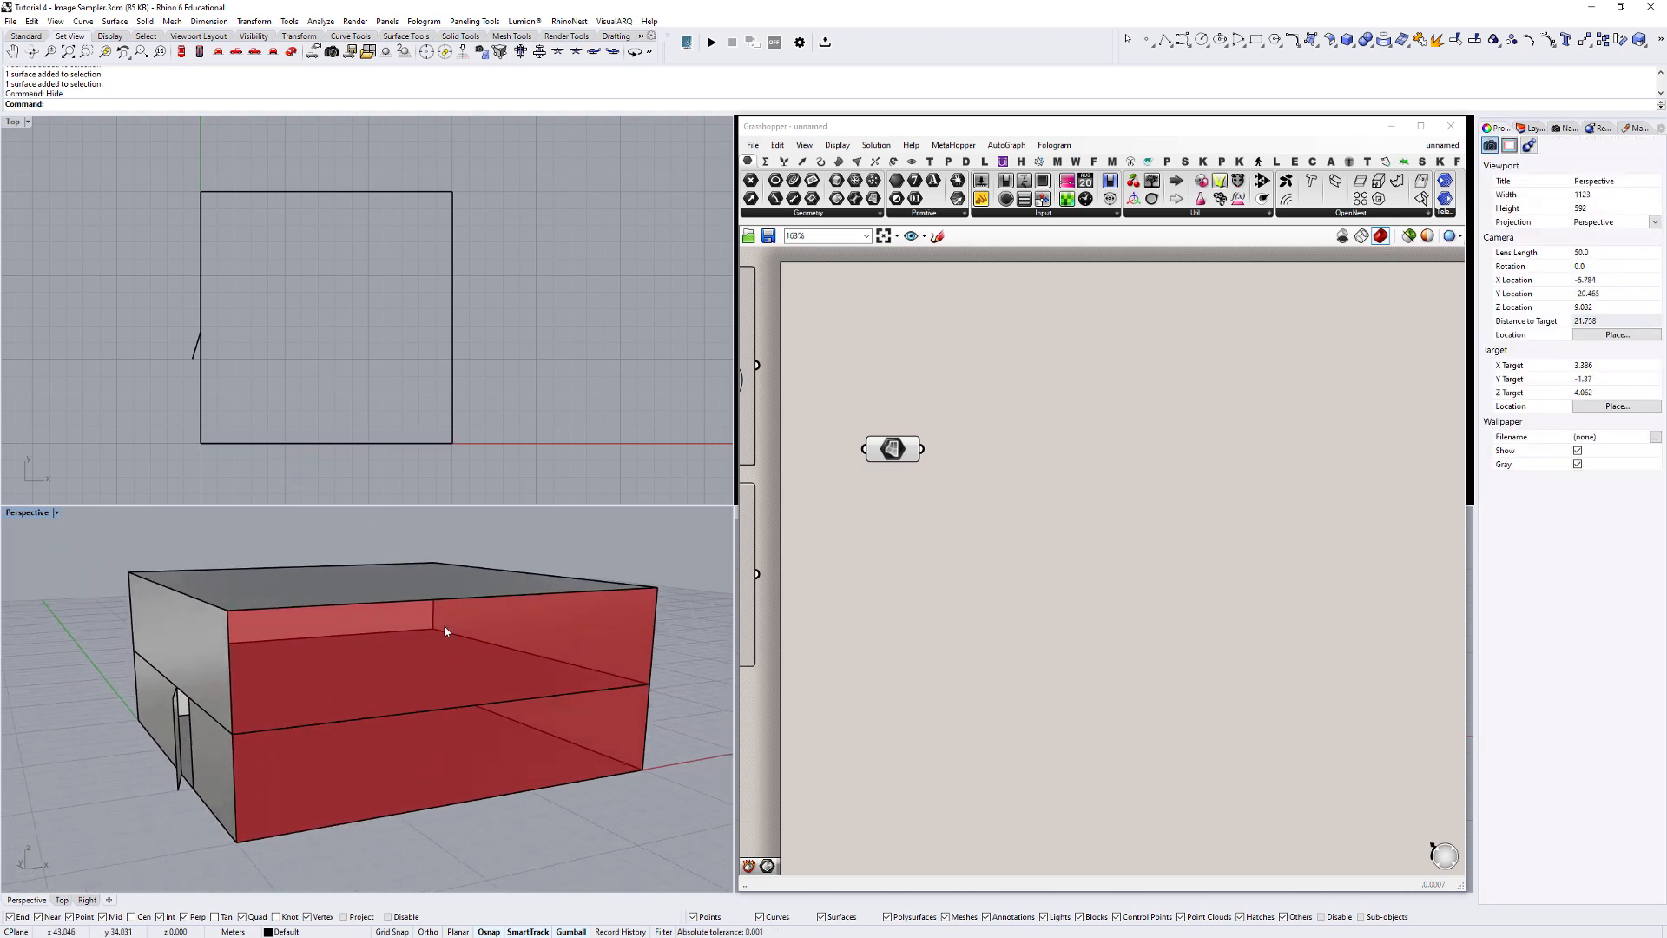
pyautogui.moveTo(509, 692)
pyautogui.mouseDown(button='right')
pyautogui.moveTo(470, 622)
pyautogui.moveTo(513, 660)
pyautogui.mouseUp(button='right')
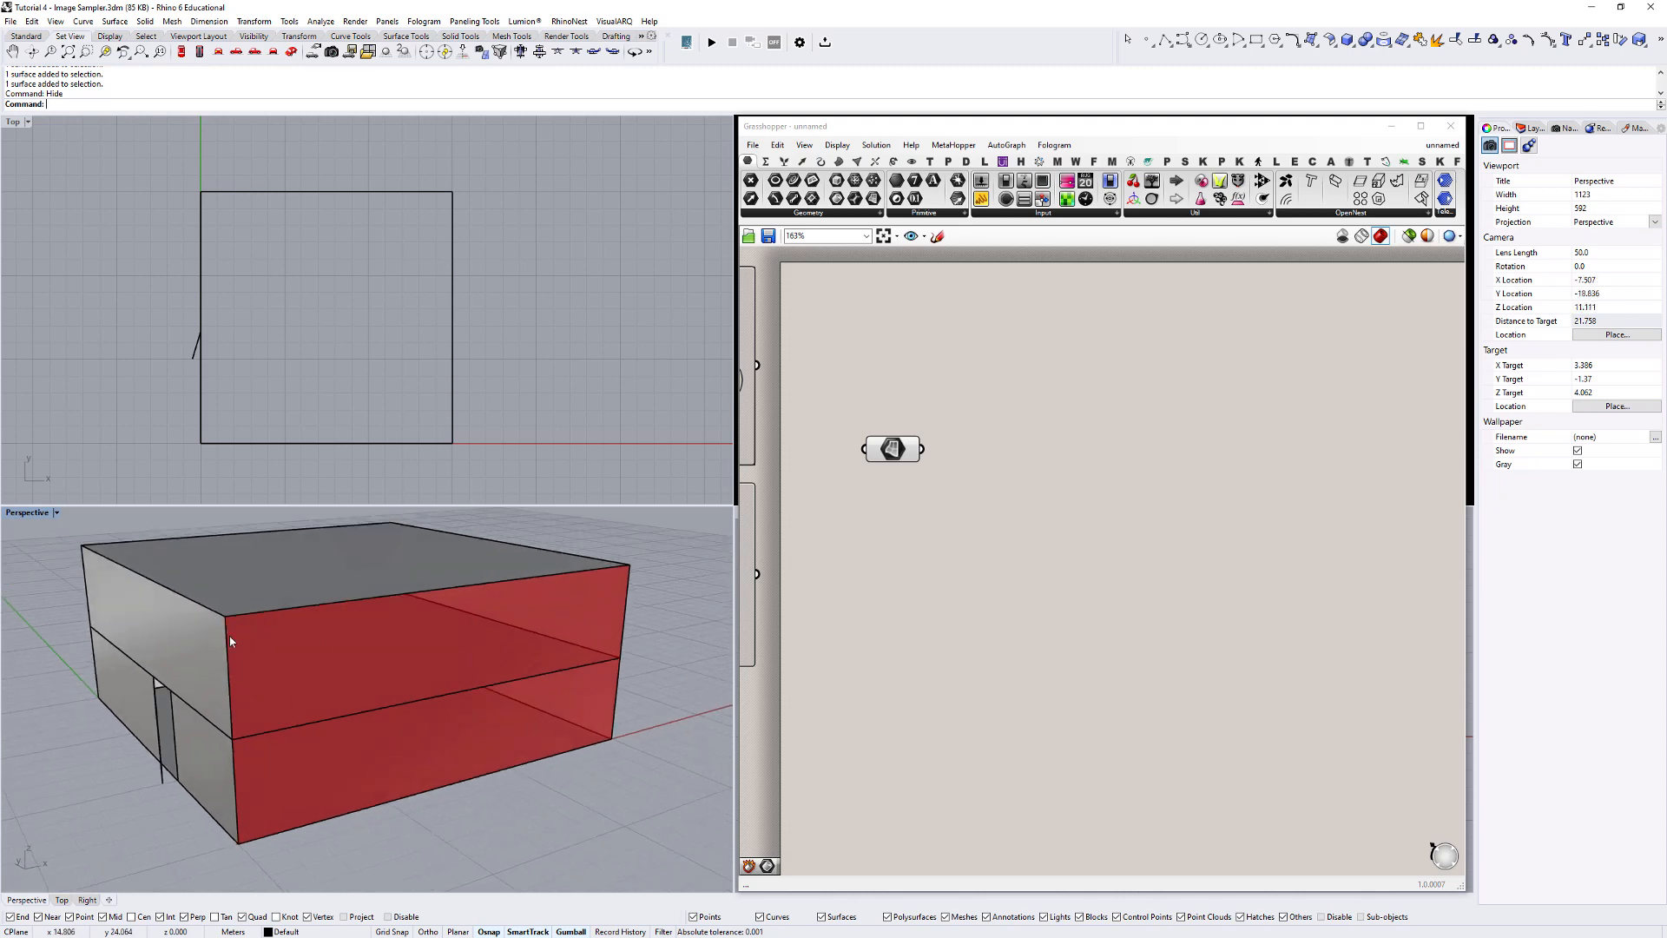
# Add a Divide Surface component beside the Surface parameter.
pyautogui.click(930, 529)
pyautogui.scroll(-1, 1031, 451)
pyautogui.moveTo(1031, 450); pyautogui.dragTo(1103, 473, button='right')
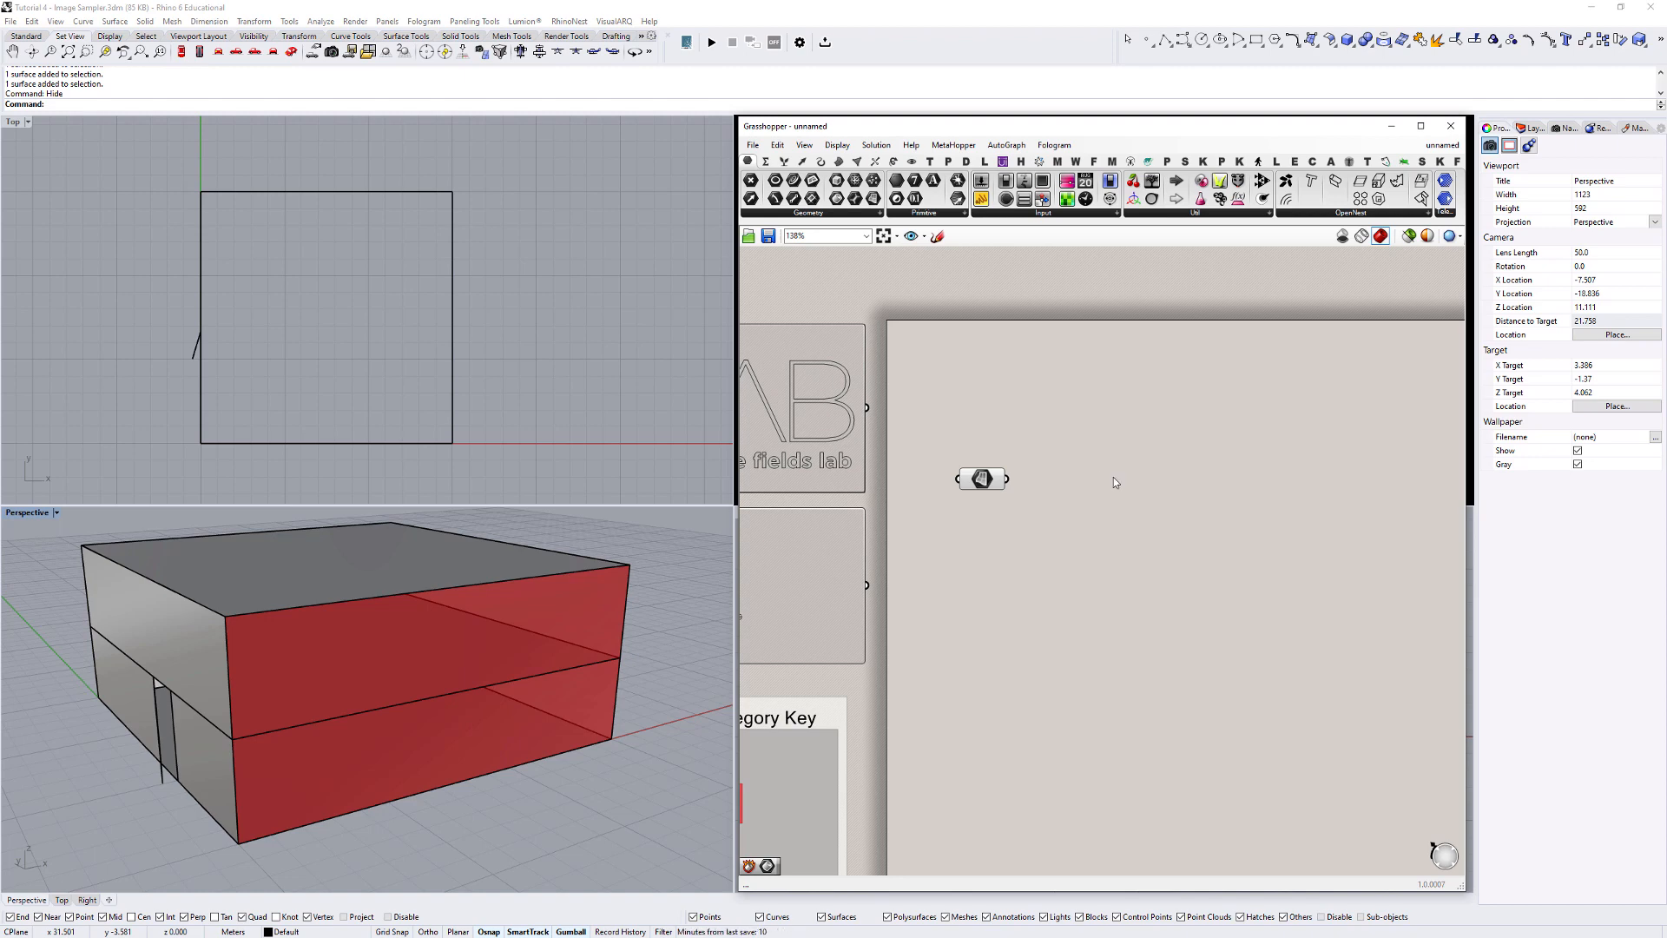
pyautogui.doubleClick(1114, 482)
pyautogui.write('di')
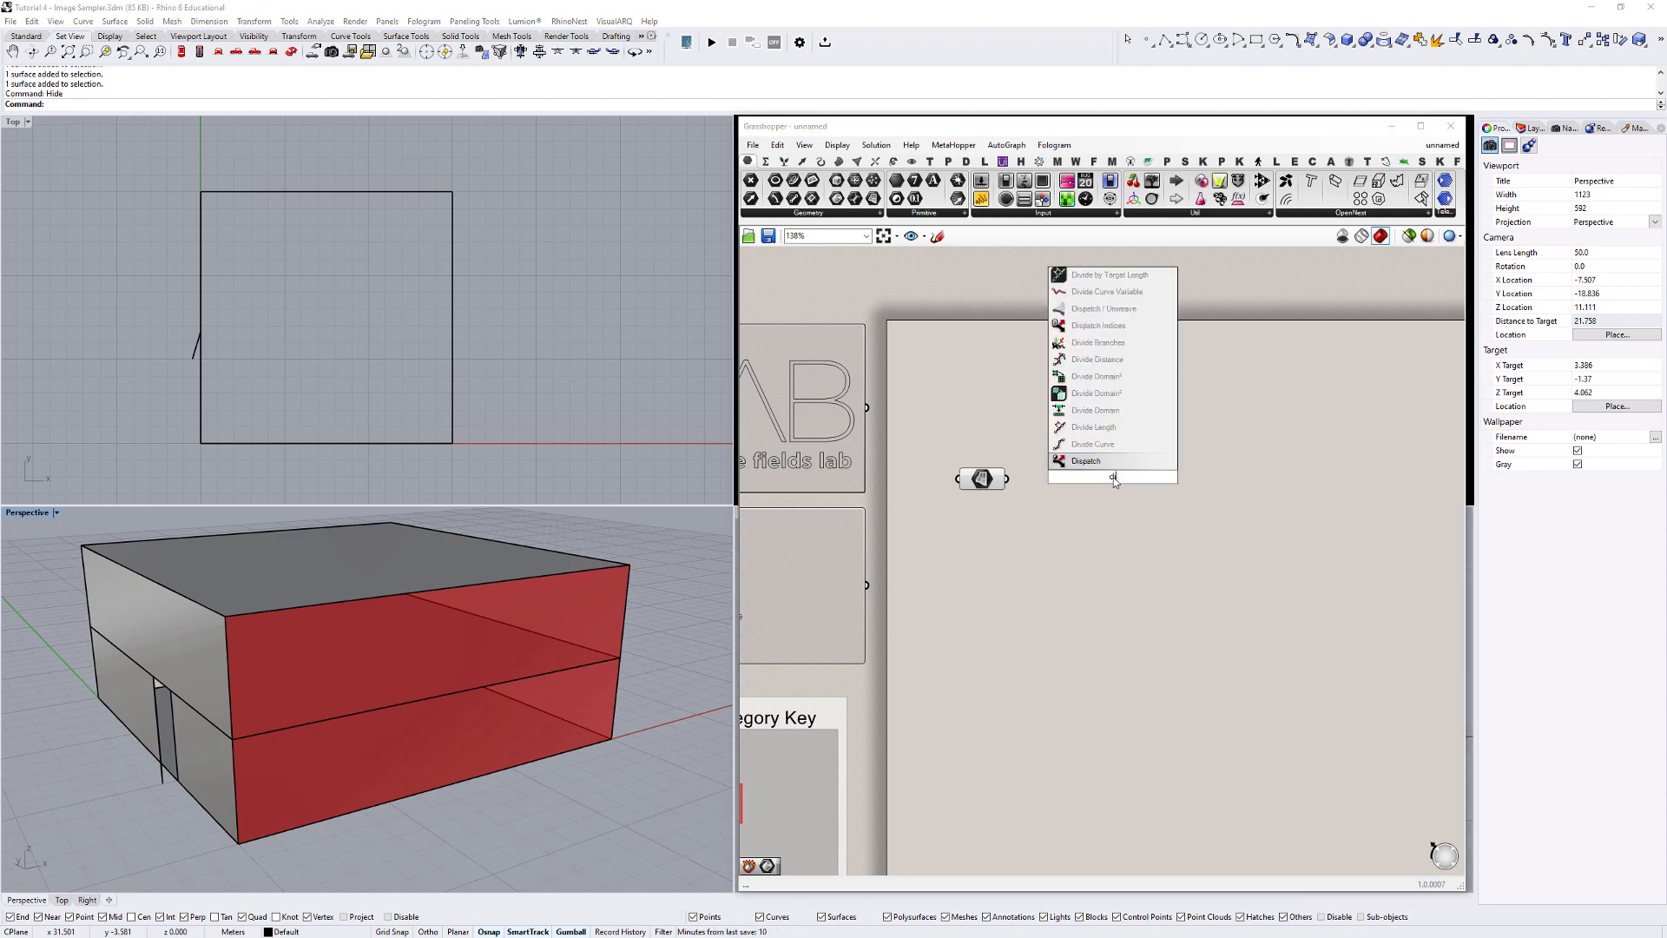
pyautogui.write('vide sur')
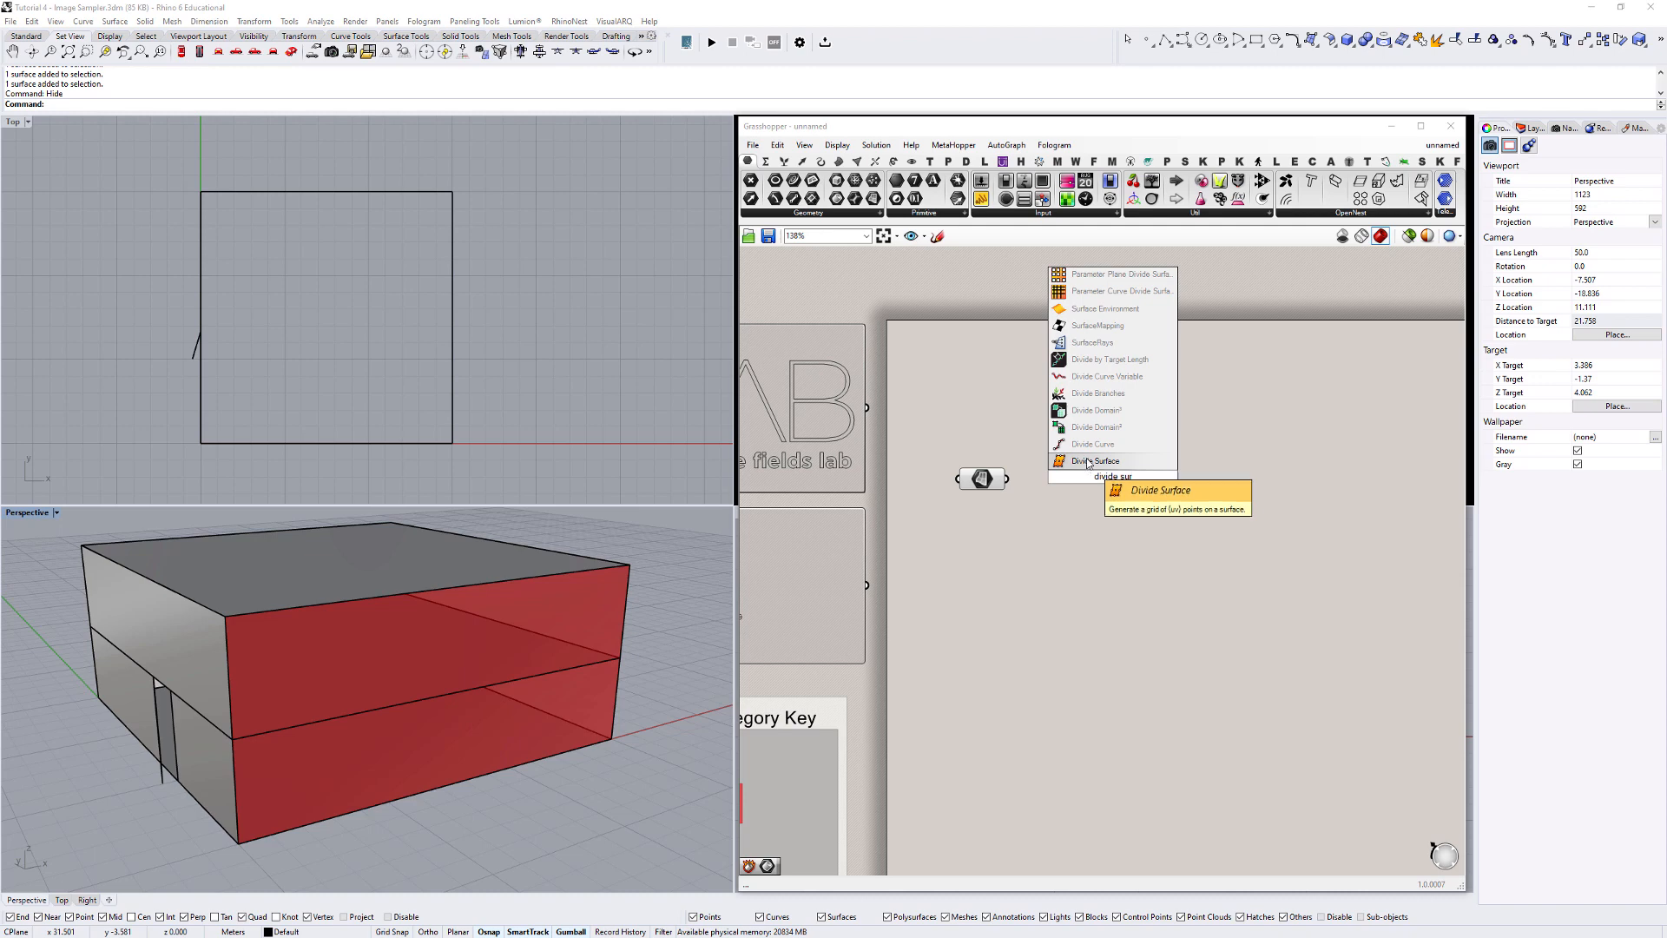
pyautogui.click(1086, 461)
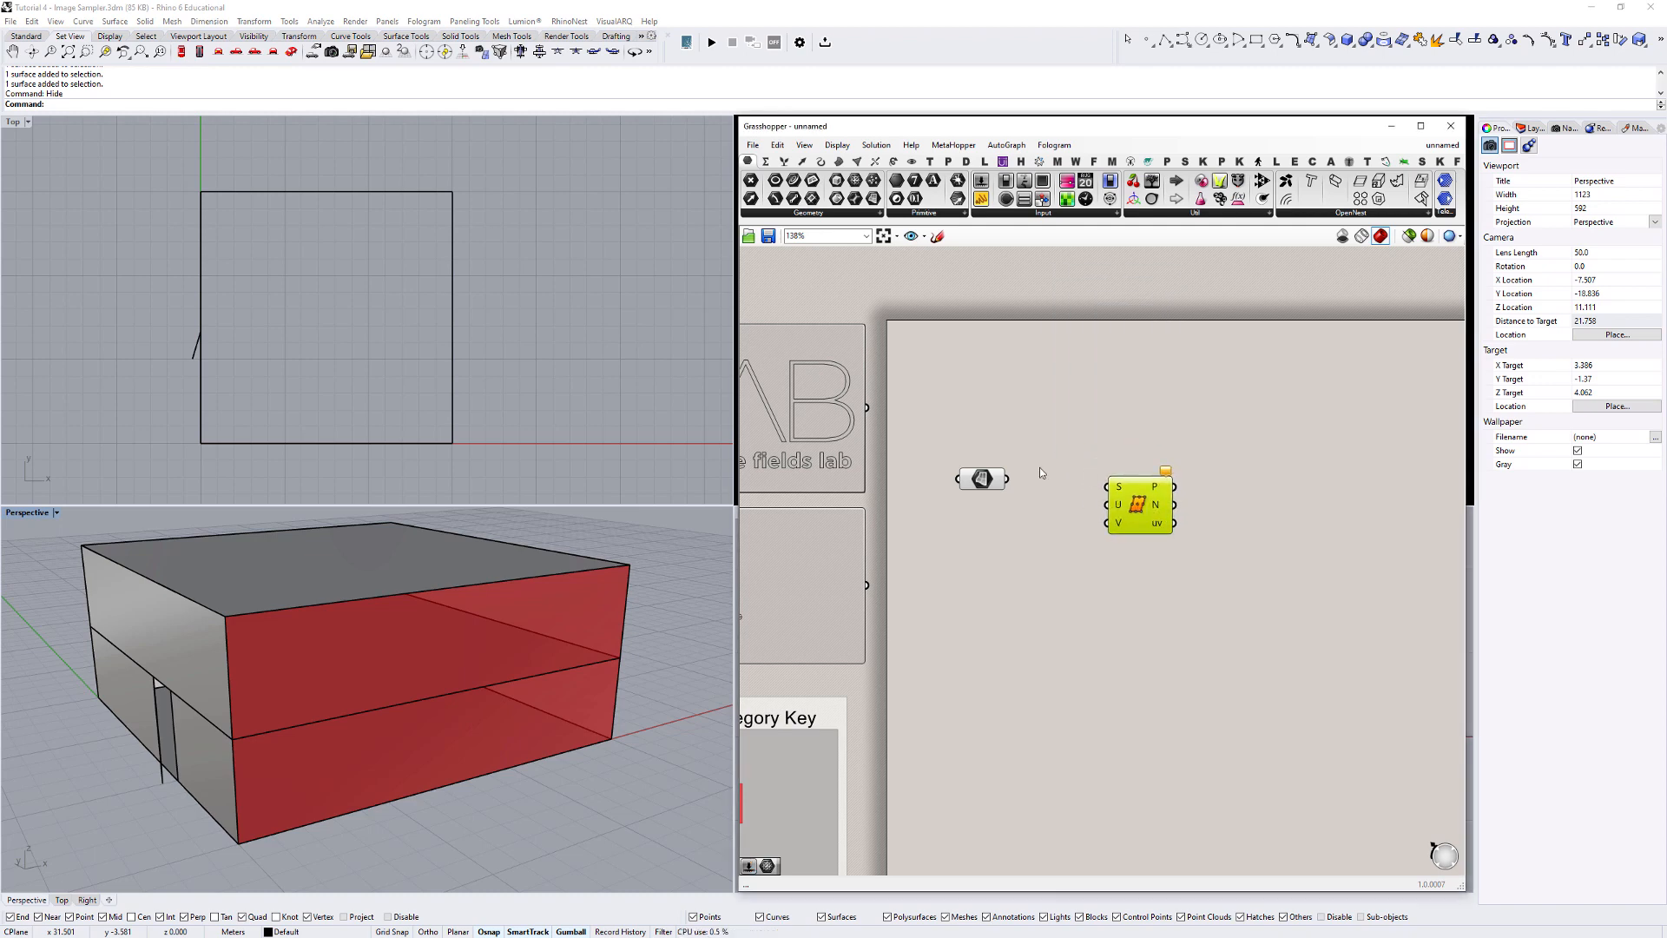
# Connect the Surface parameter to the S input of Divide Surface and place the component farther from the parameter.
pyautogui.moveTo(1007, 478); pyautogui.dragTo(1149, 496)
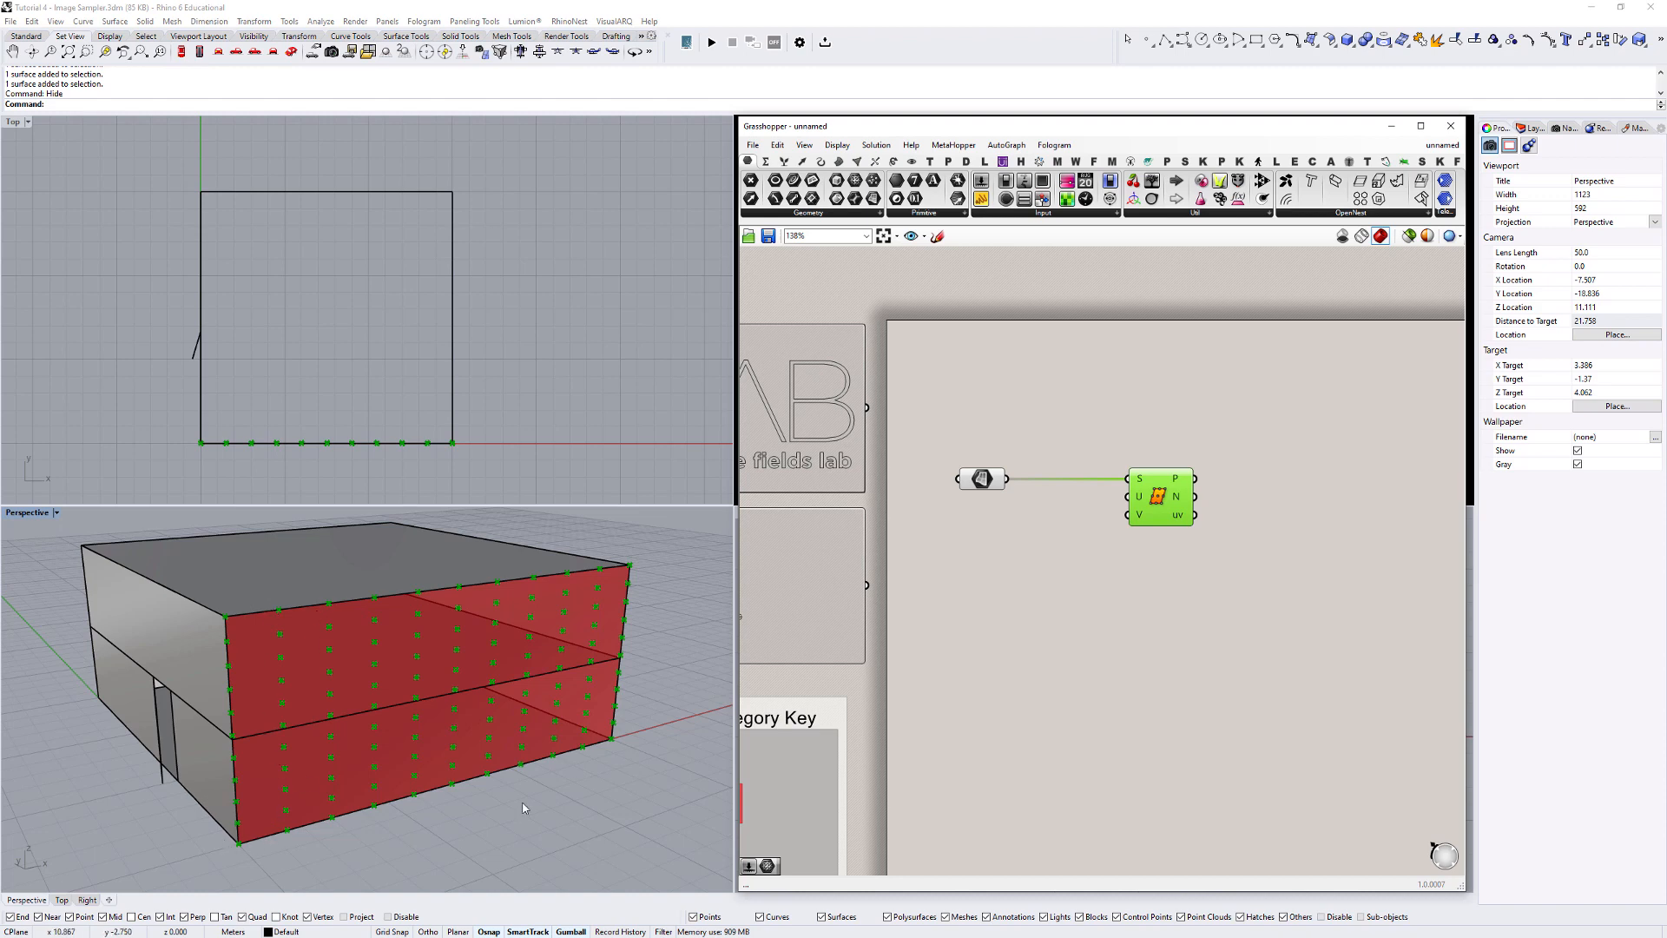
pyautogui.moveTo(1183, 507); pyautogui.dragTo(1204, 508)
pyautogui.click(1047, 518)
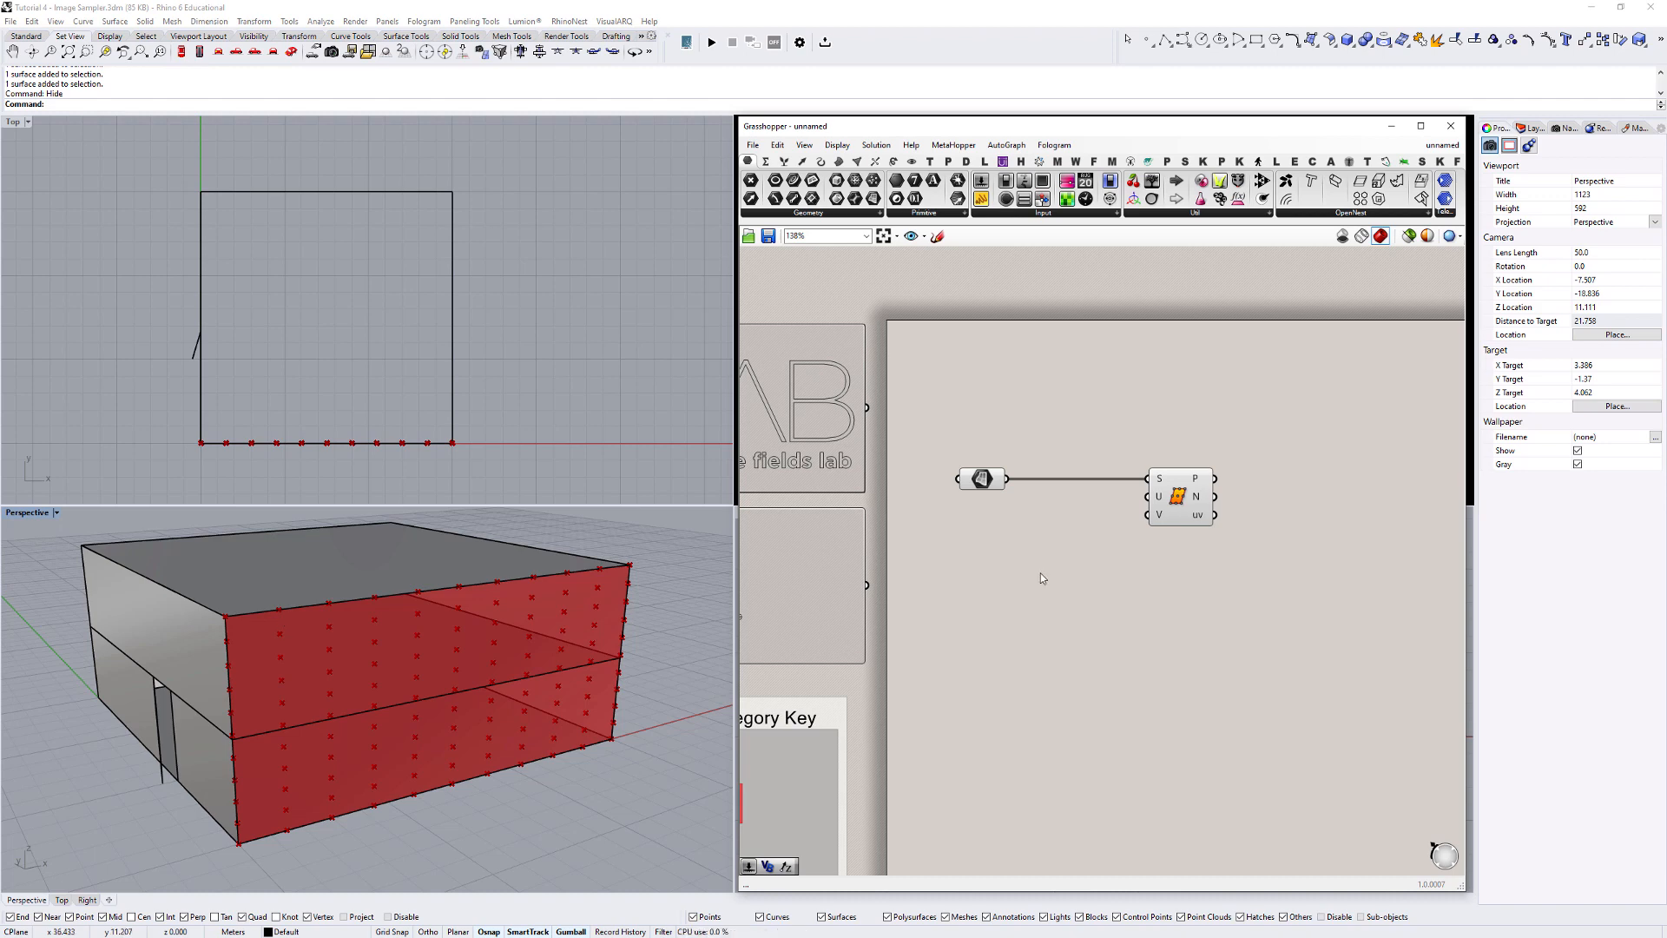
# Add a number slider with the value 20 below the Surface parameter.
pyautogui.doubleClick(1045, 542)
pyautogui.write('20')
pyautogui.press('Return')
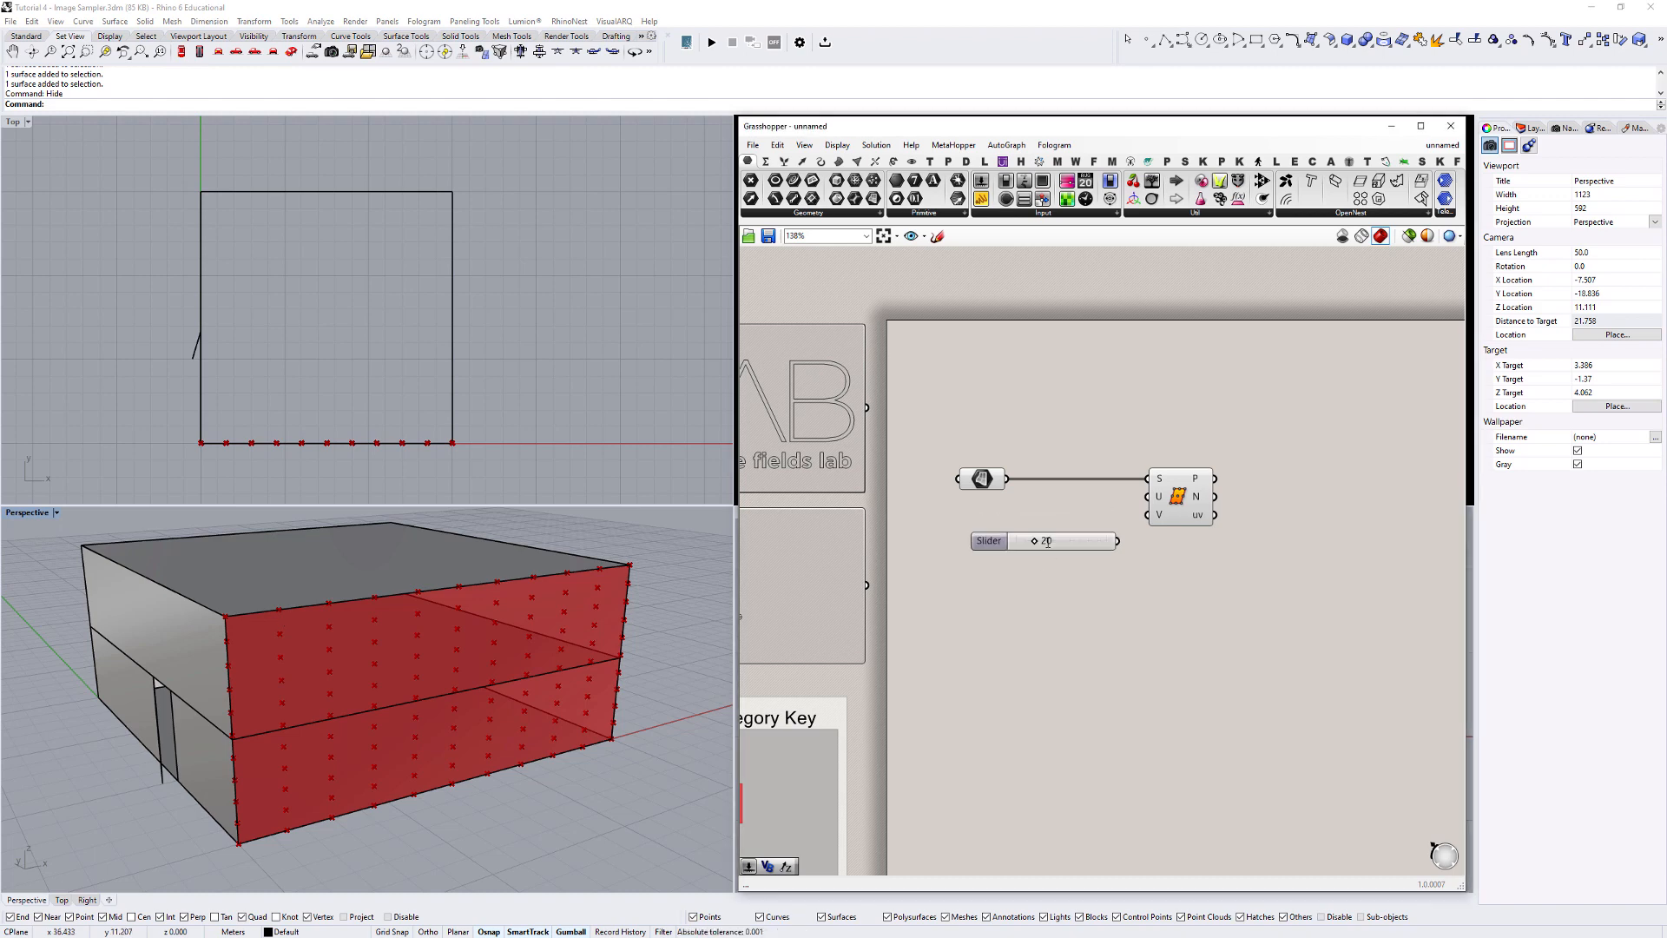
# Connect the slider set to 20 to the U input of Divide Surface and a copy of it to the V input.
pyautogui.moveTo(1074, 544)
pyautogui.mouseDown()
pyautogui.moveTo(1057, 519)
pyautogui.moveTo(1055, 545)
pyautogui.mouseUp()
pyautogui.moveTo(1148, 497); pyautogui.dragTo(1100, 542)
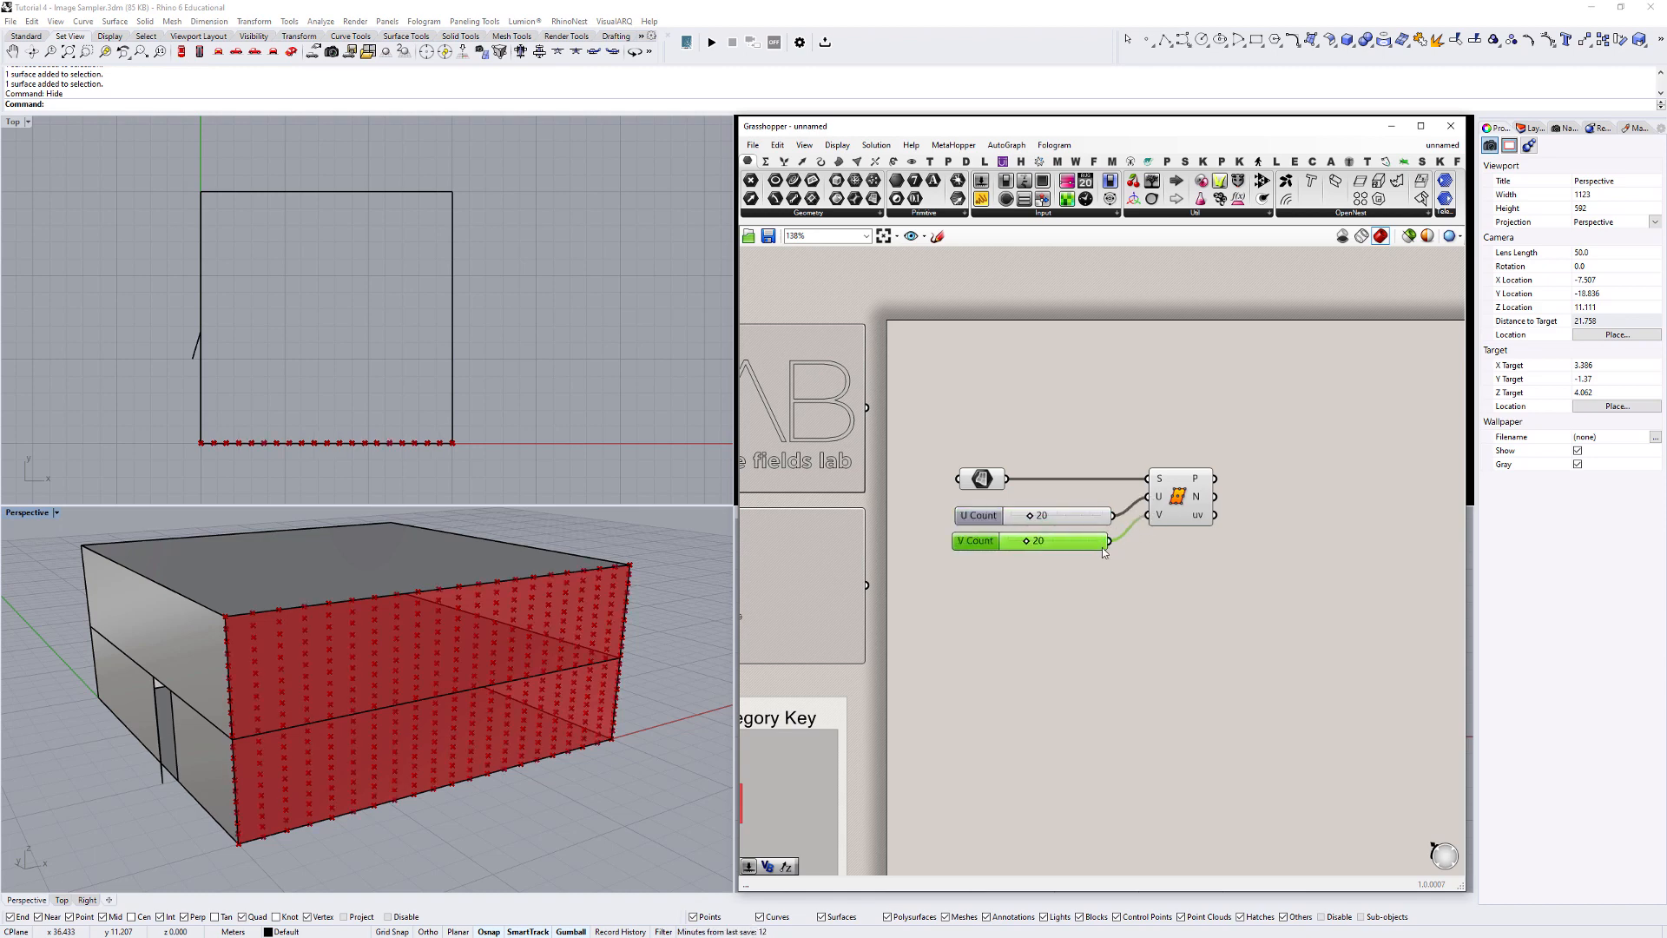
pyautogui.scroll(2, 537, 638)
pyautogui.moveTo(536, 638); pyautogui.dragTo(404, 724, button='right')
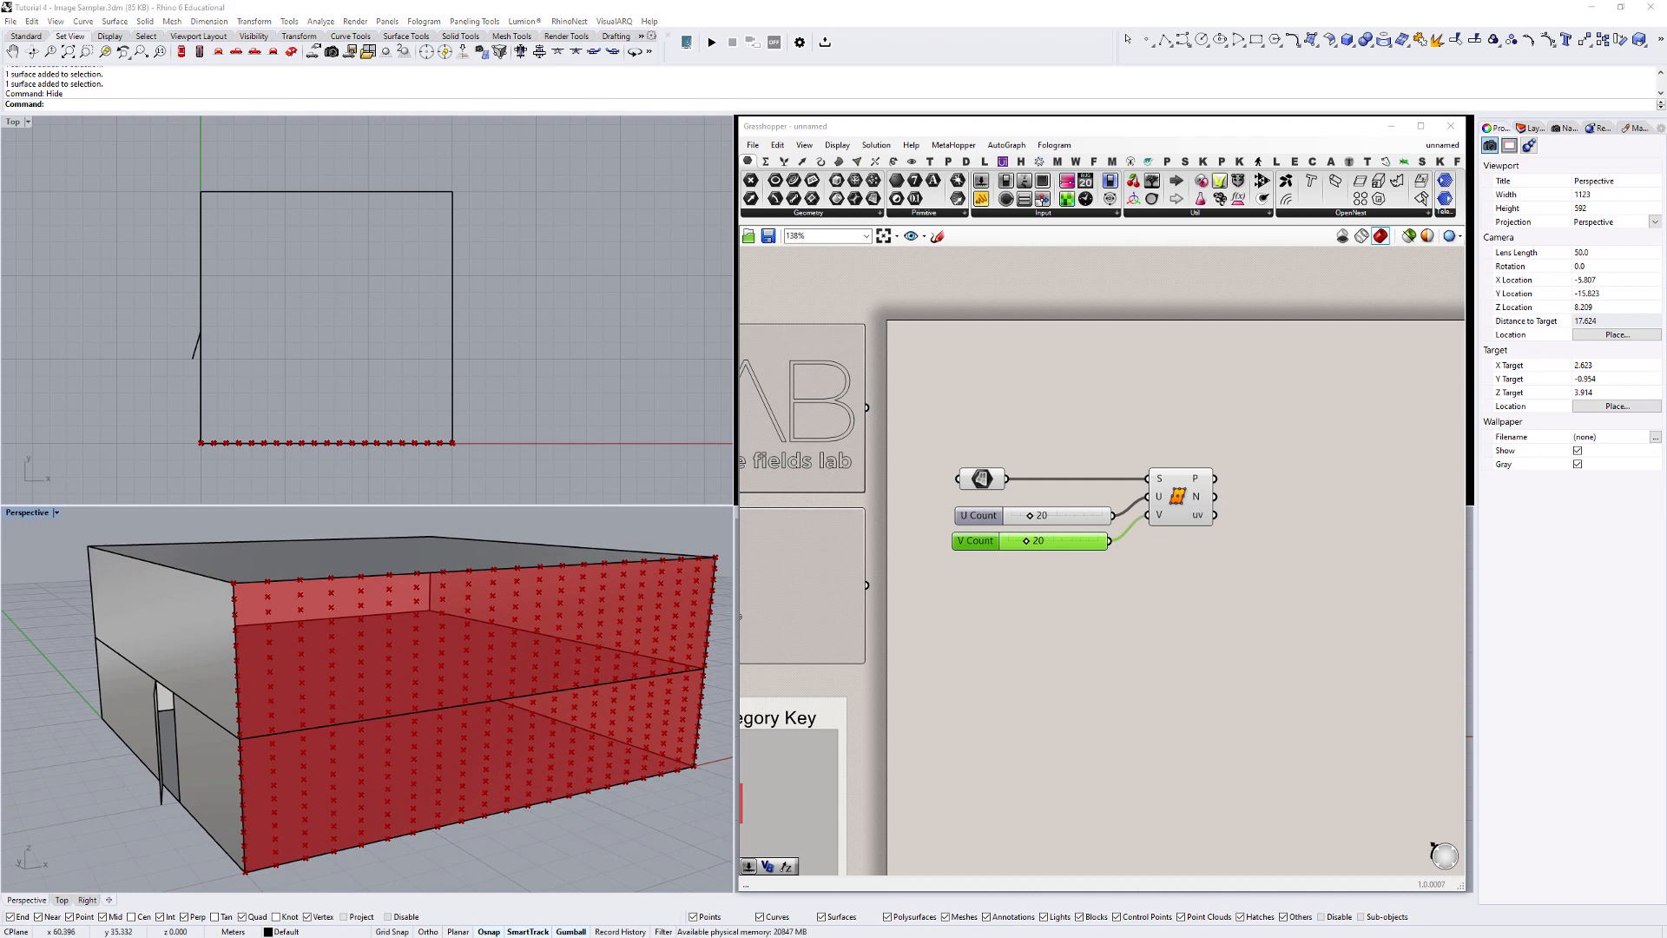
pyautogui.scroll(-1, 1280, 453)
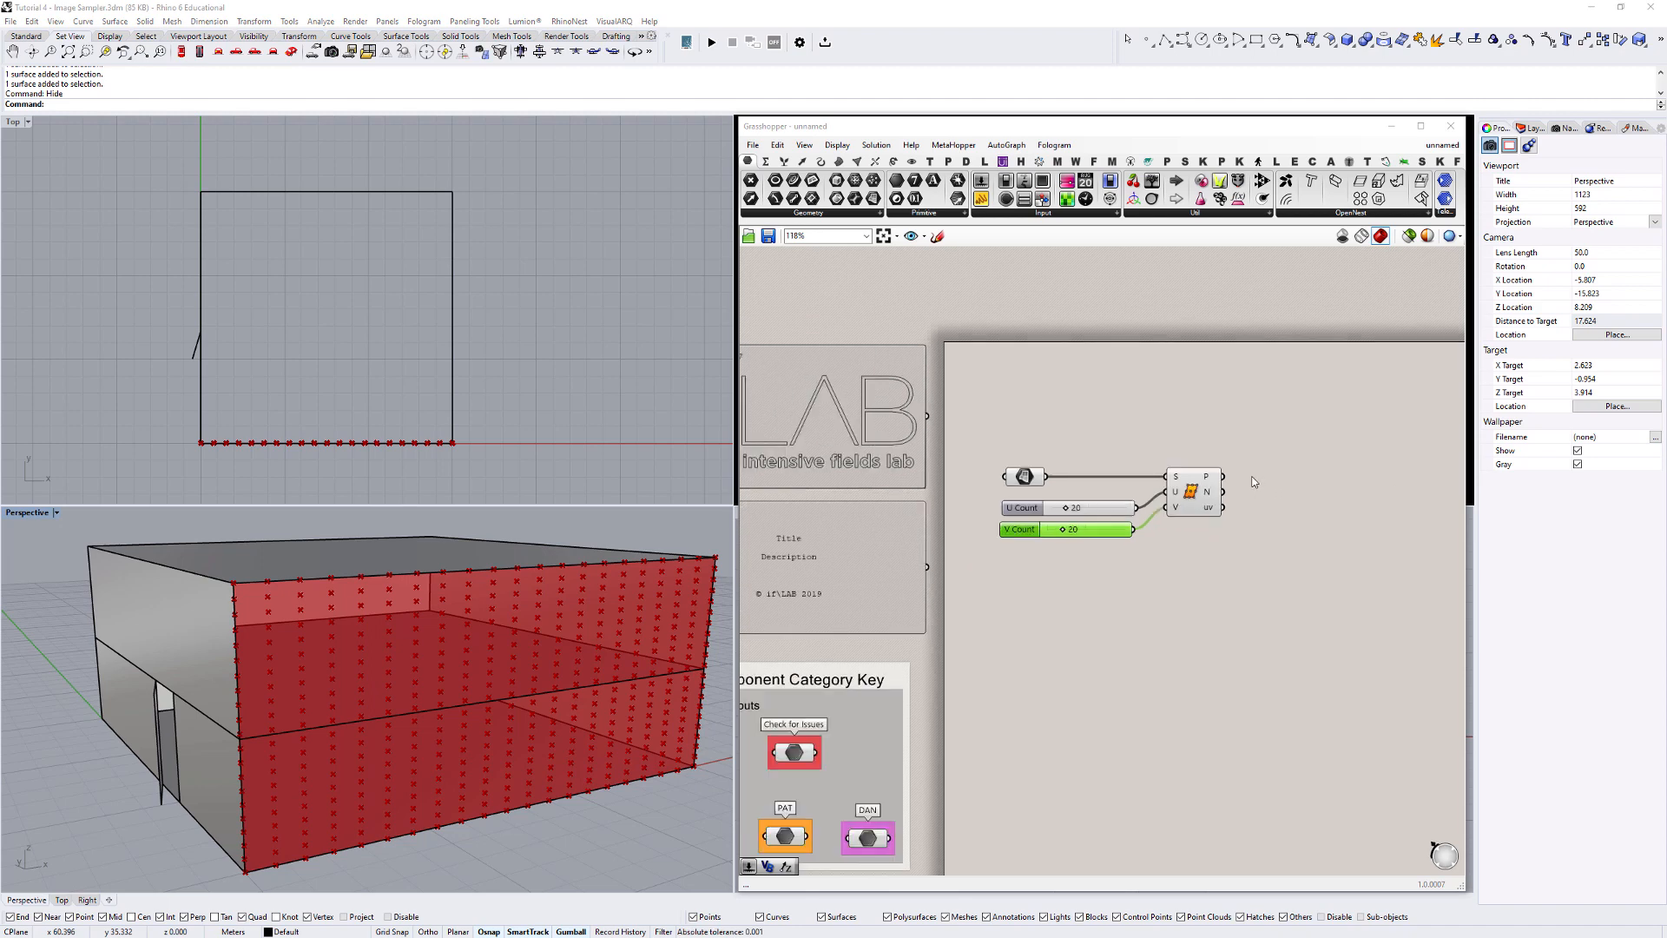
pyautogui.rightClick(1100, 500)
pyautogui.click(1279, 441)
# Add an Image Sampler component beside Divide Surface and place it slightly below.
pyautogui.moveTo(1340, 435); pyautogui.dragTo(1147, 449, button='right')
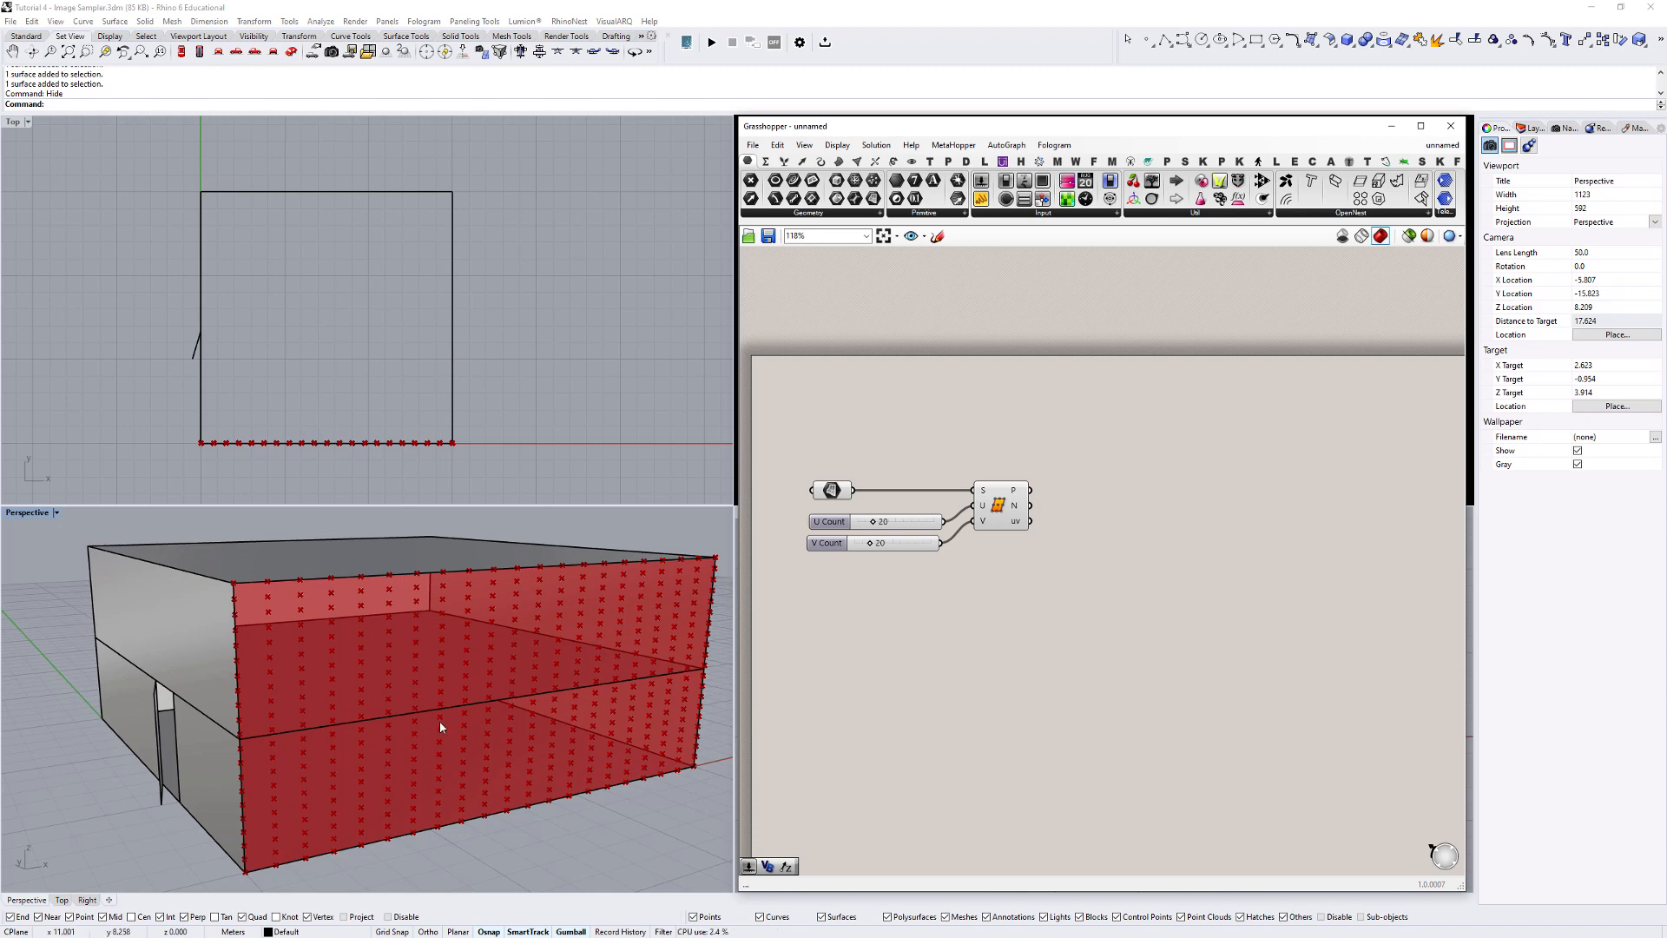
pyautogui.doubleClick(1118, 549)
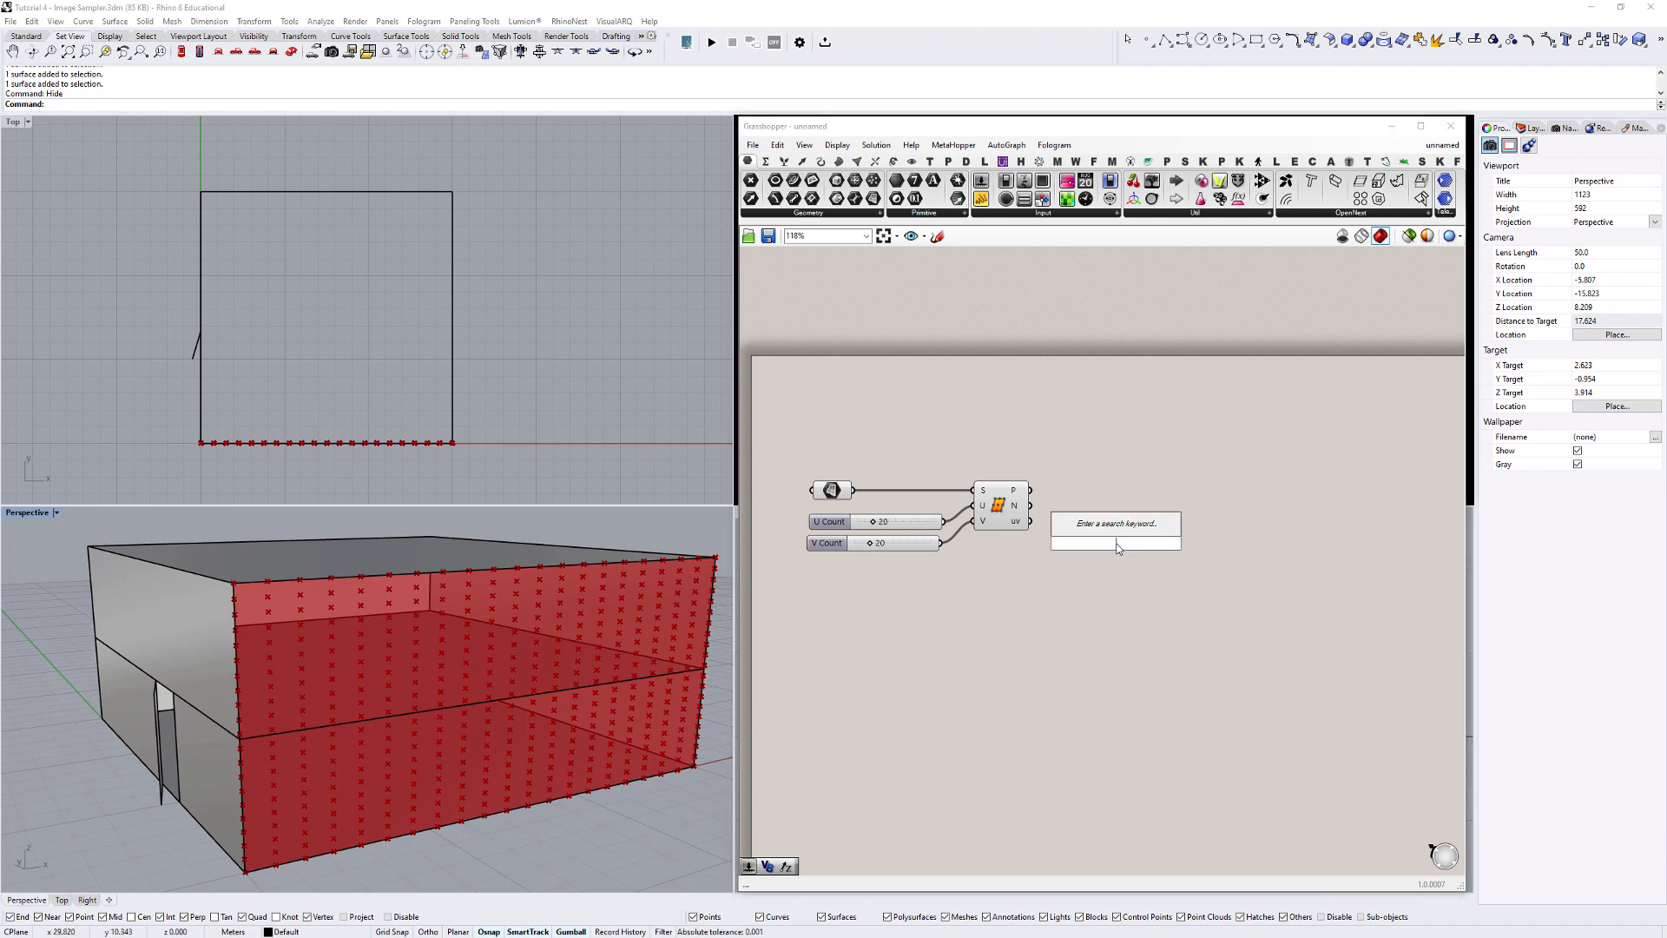
pyautogui.write('age sa')
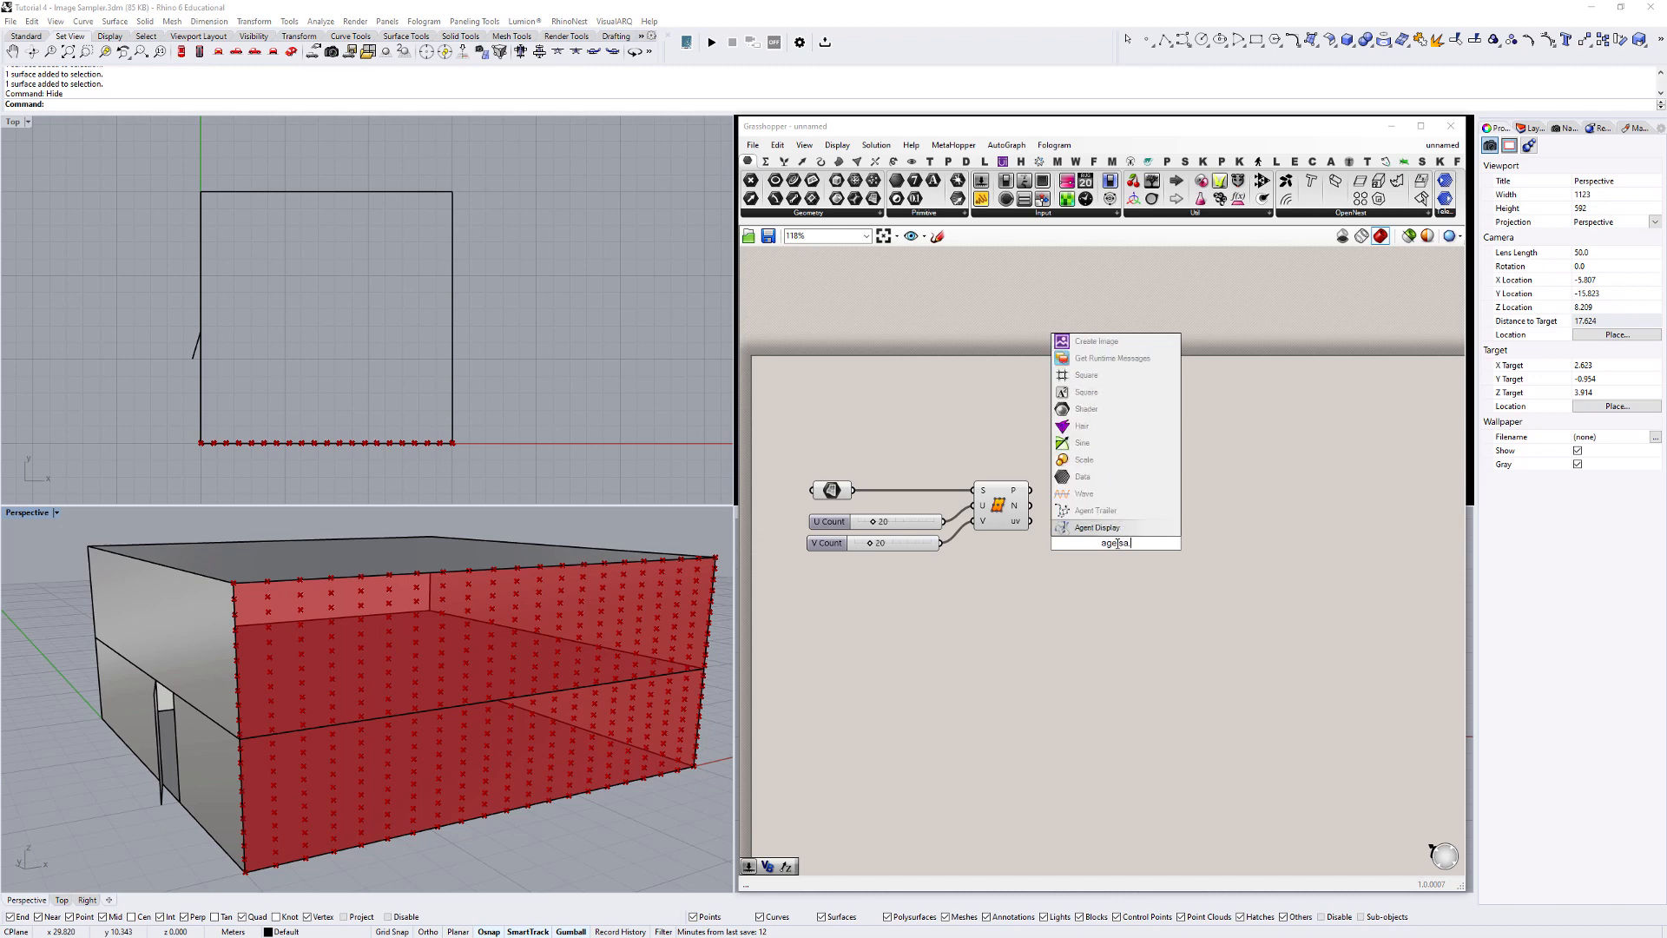
pyautogui.press('BackSpace')
pyautogui.press('BackSpace')
pyautogui.press('BackSpace')
pyautogui.press('BackSpace')
pyautogui.press('BackSpace')
pyautogui.press('BackSpace')
pyautogui.press('BackSpace')
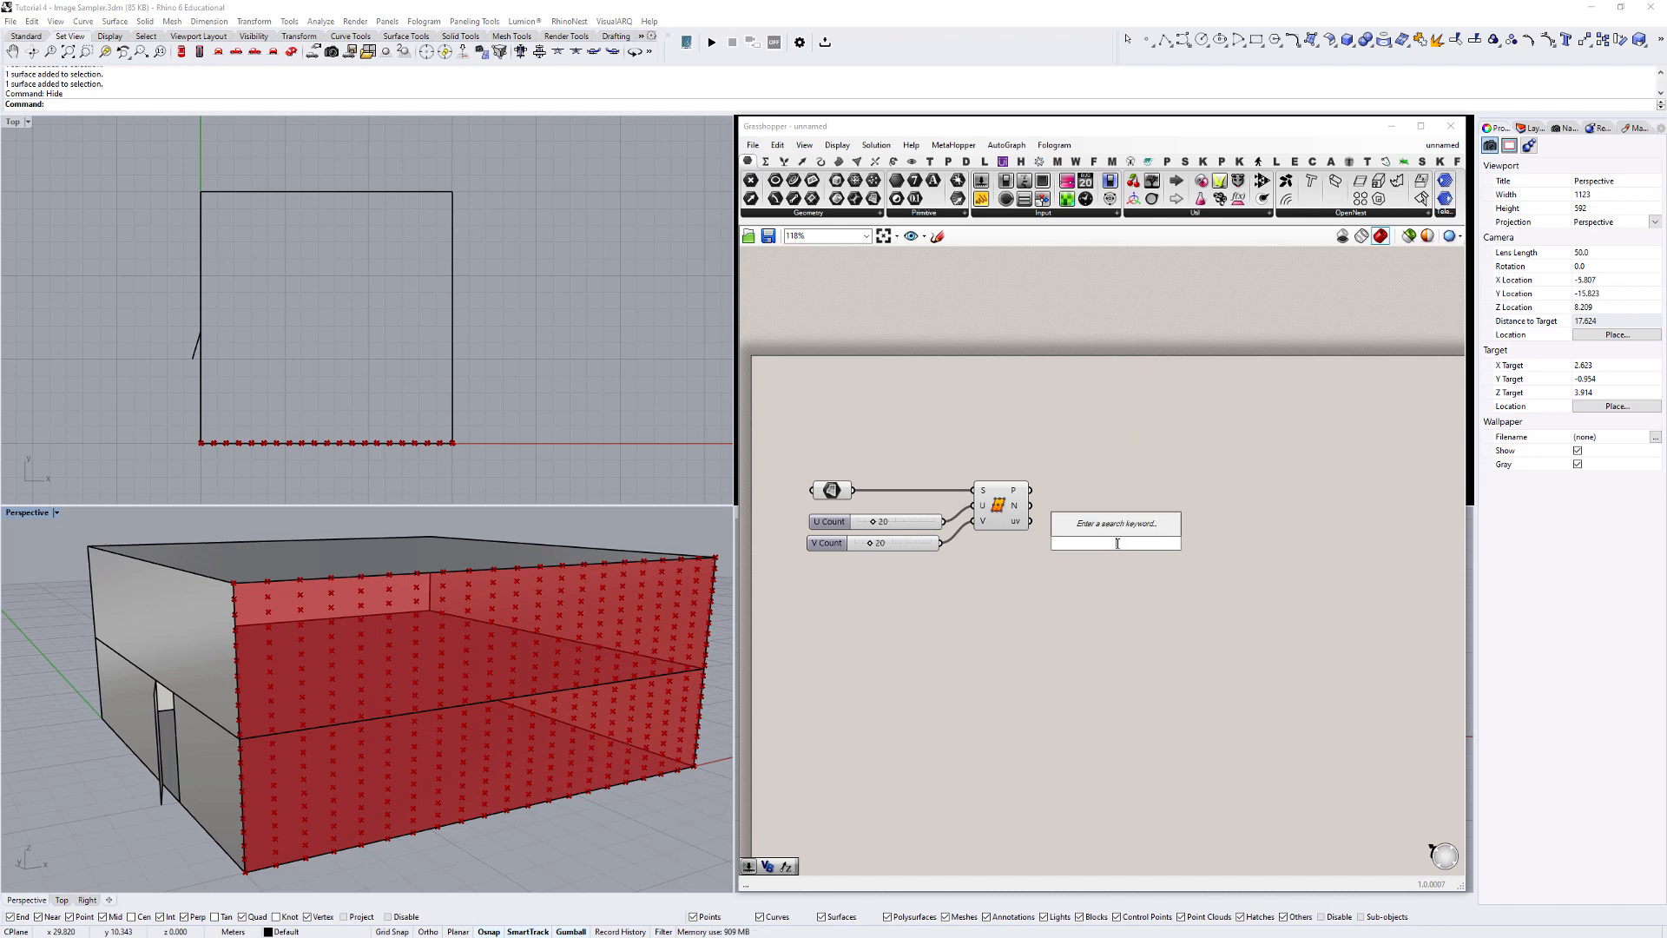
pyautogui.write('image')
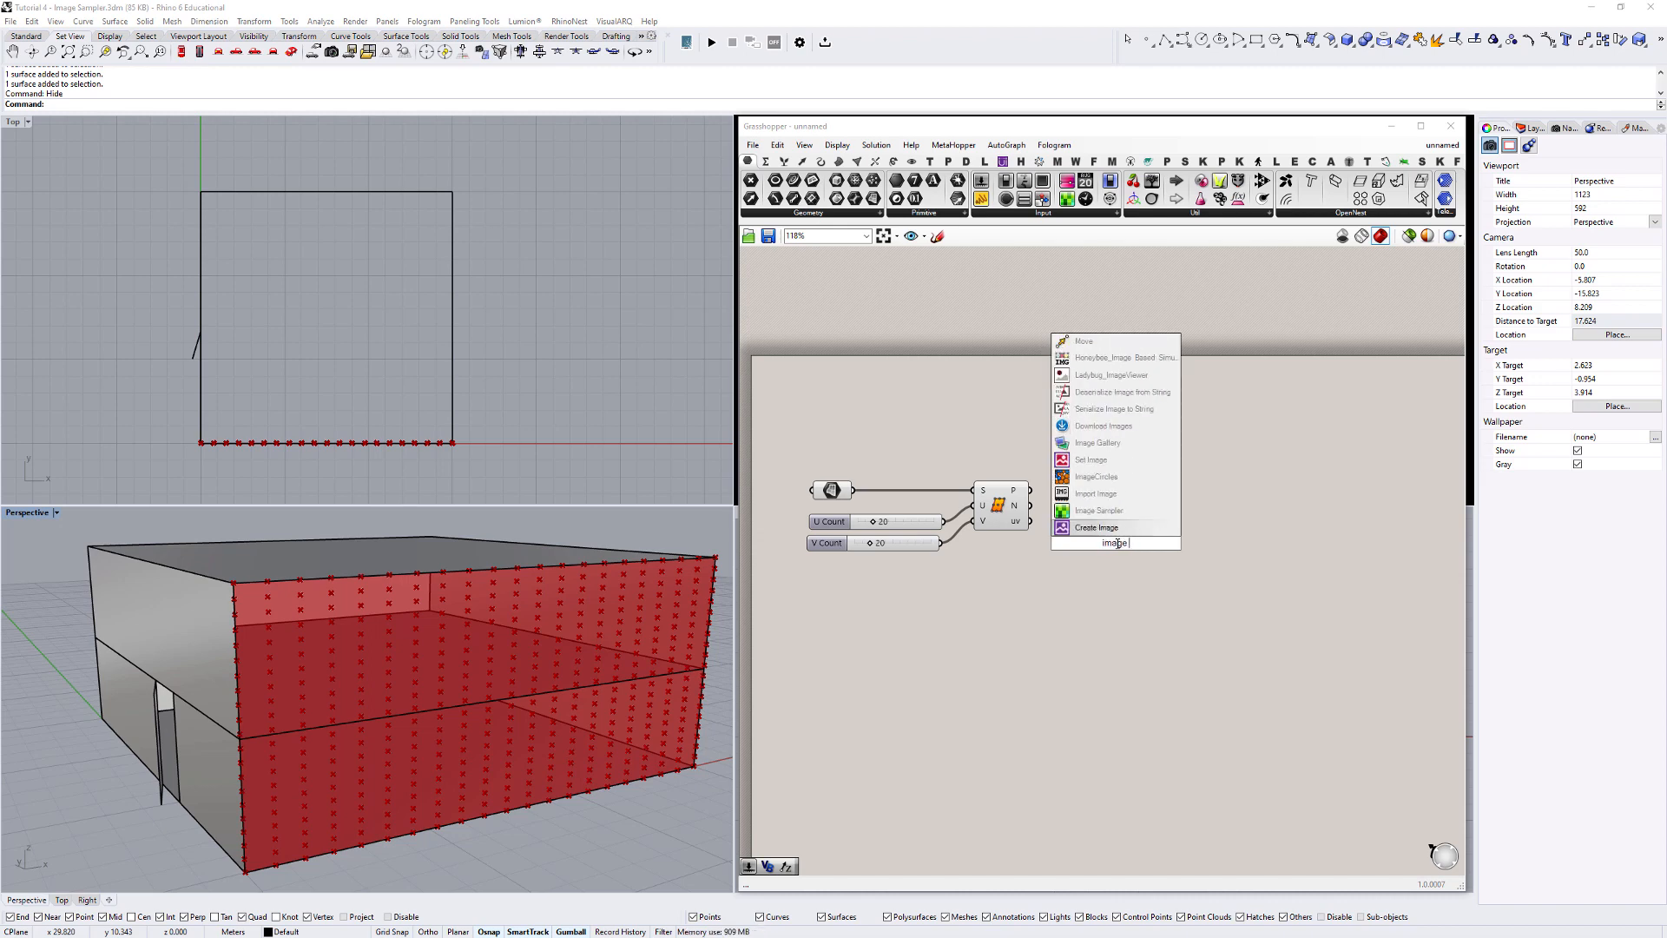
pyautogui.click(1123, 511)
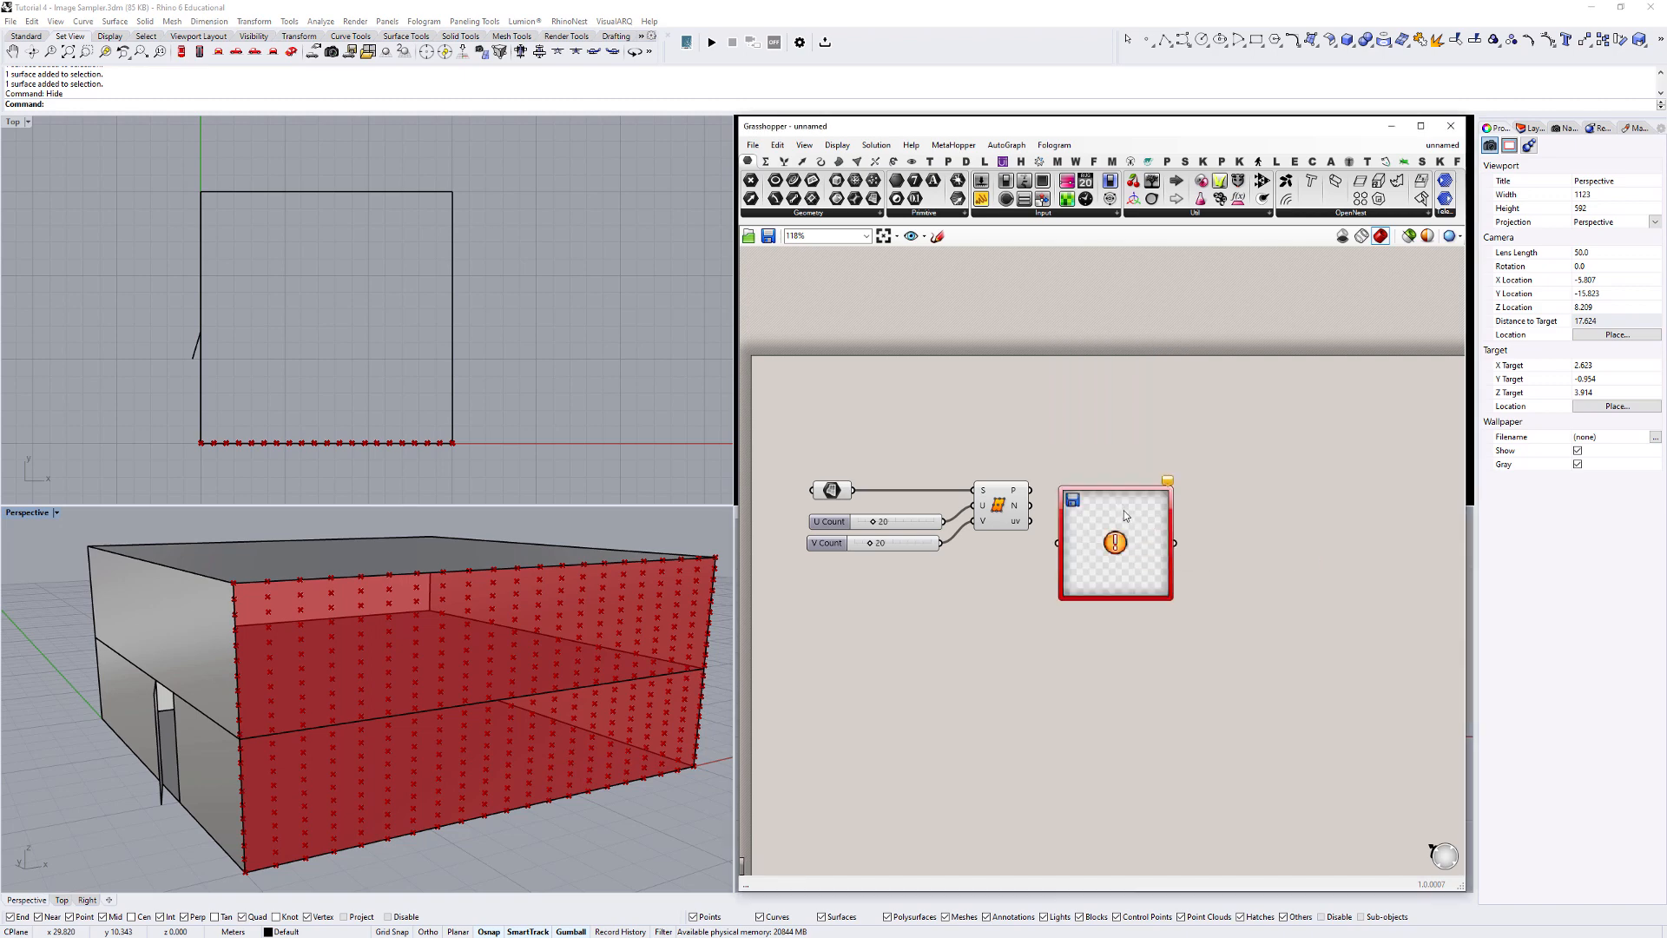
pyautogui.moveTo(1129, 551); pyautogui.dragTo(1135, 568)
pyautogui.click(1245, 648)
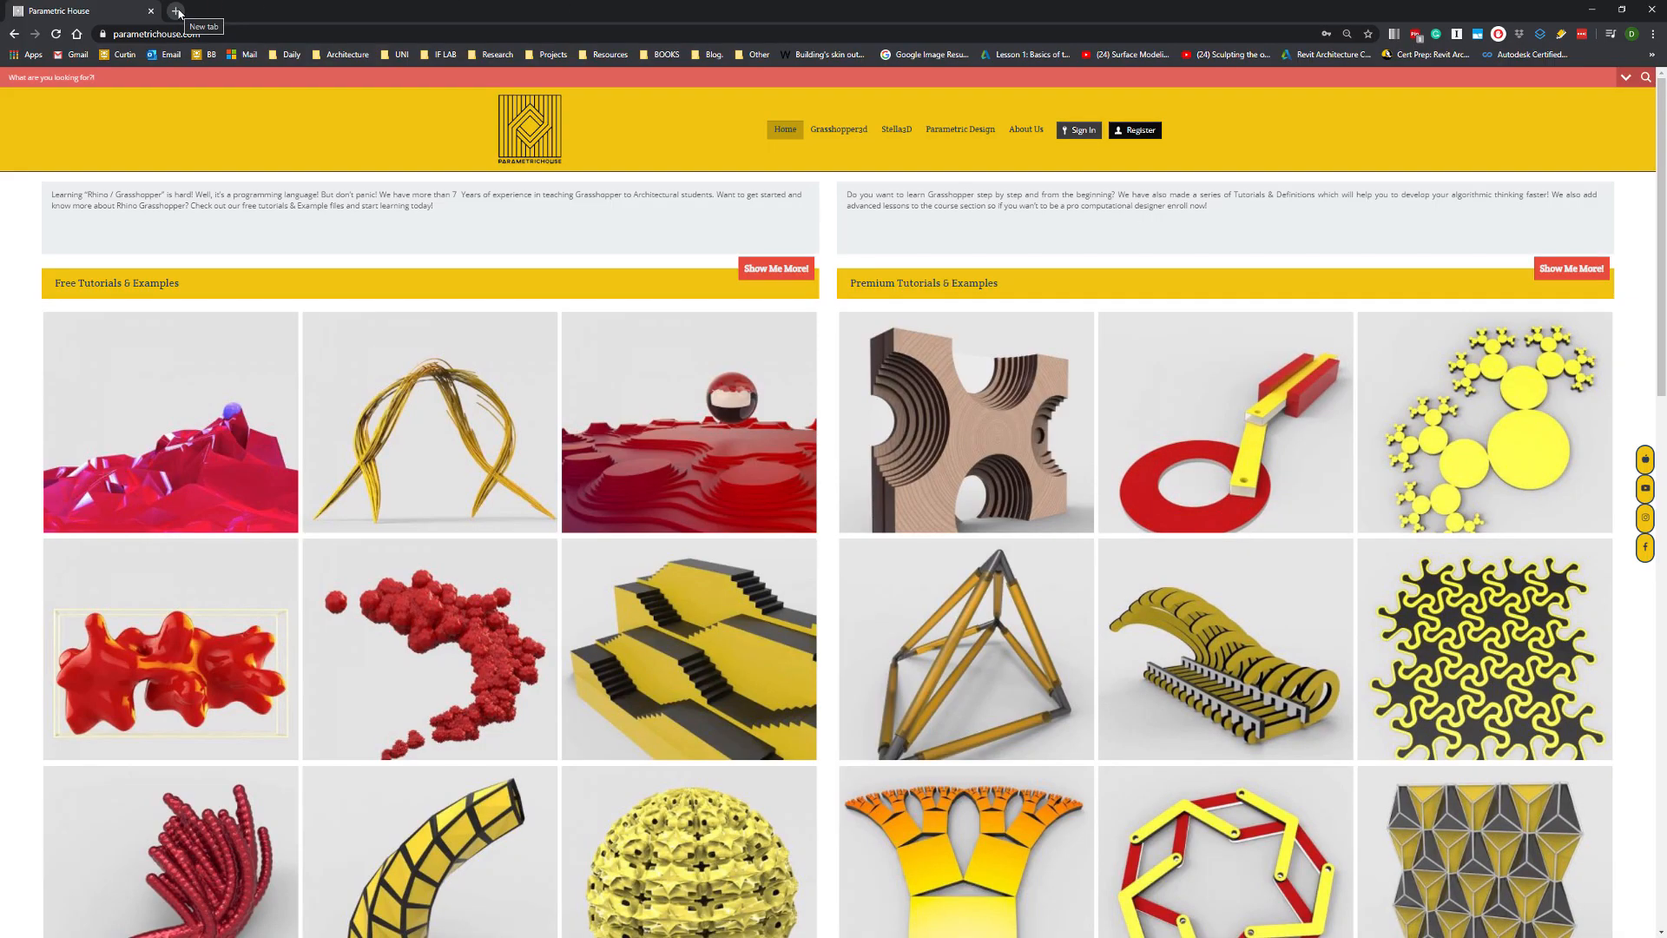
# Switch to the web browser and search Google Images for "zebra" in a new tab.
pyautogui.click(176, 11)
pyautogui.click(786, 272)
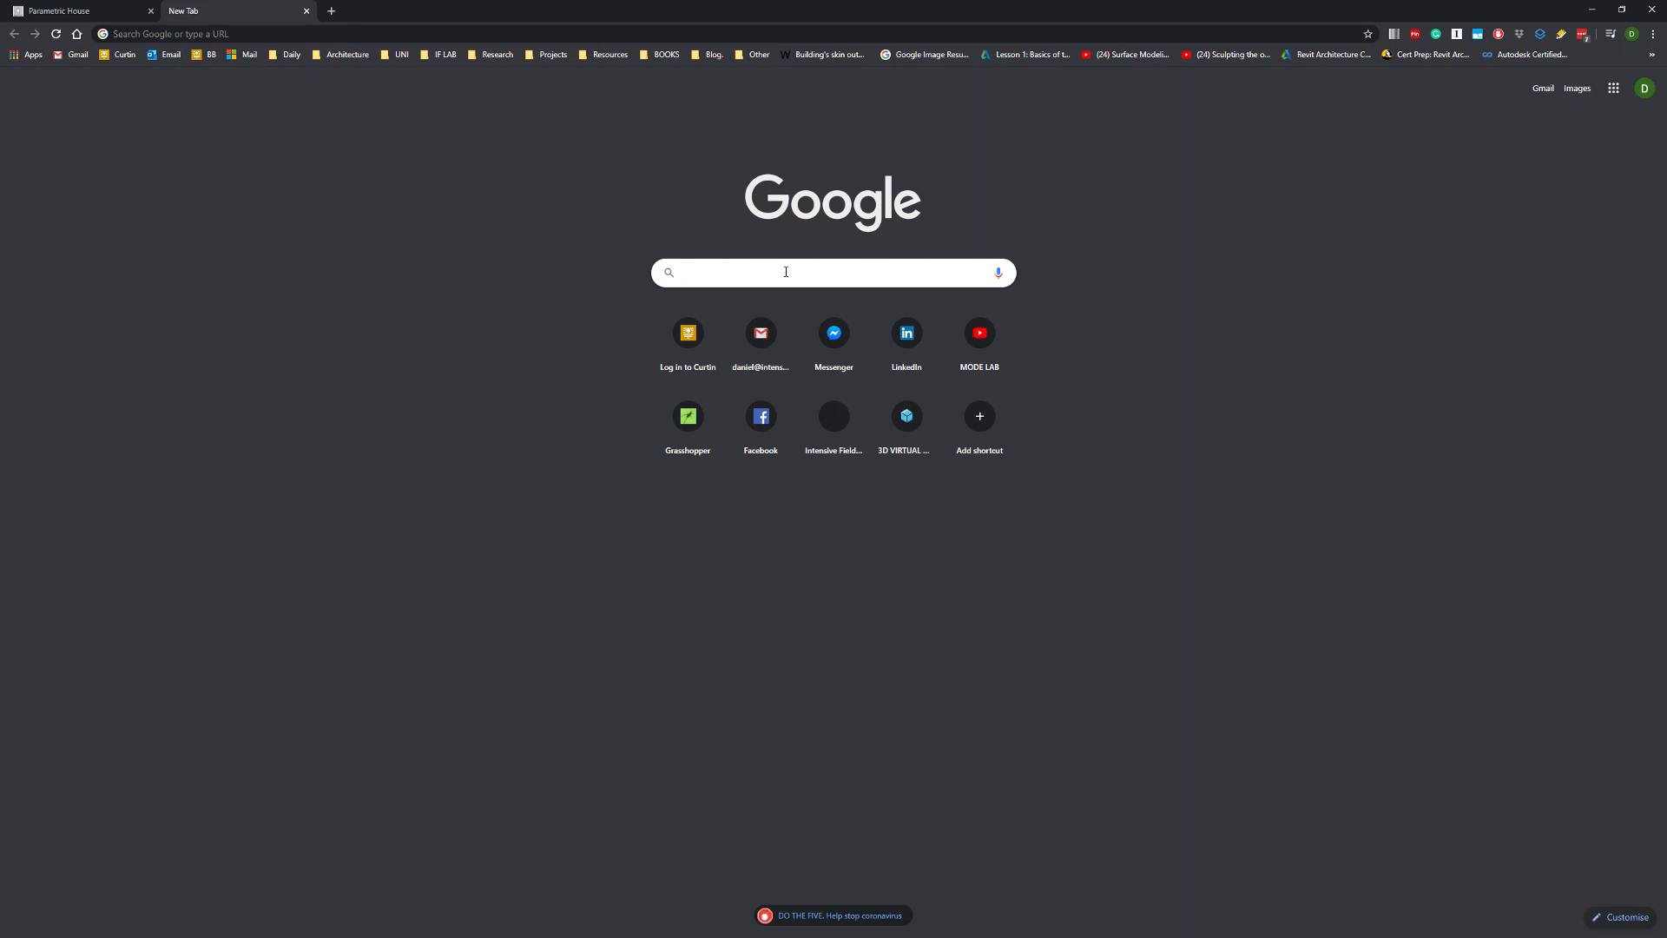
pyautogui.write('zebra')
pyautogui.press('Return')
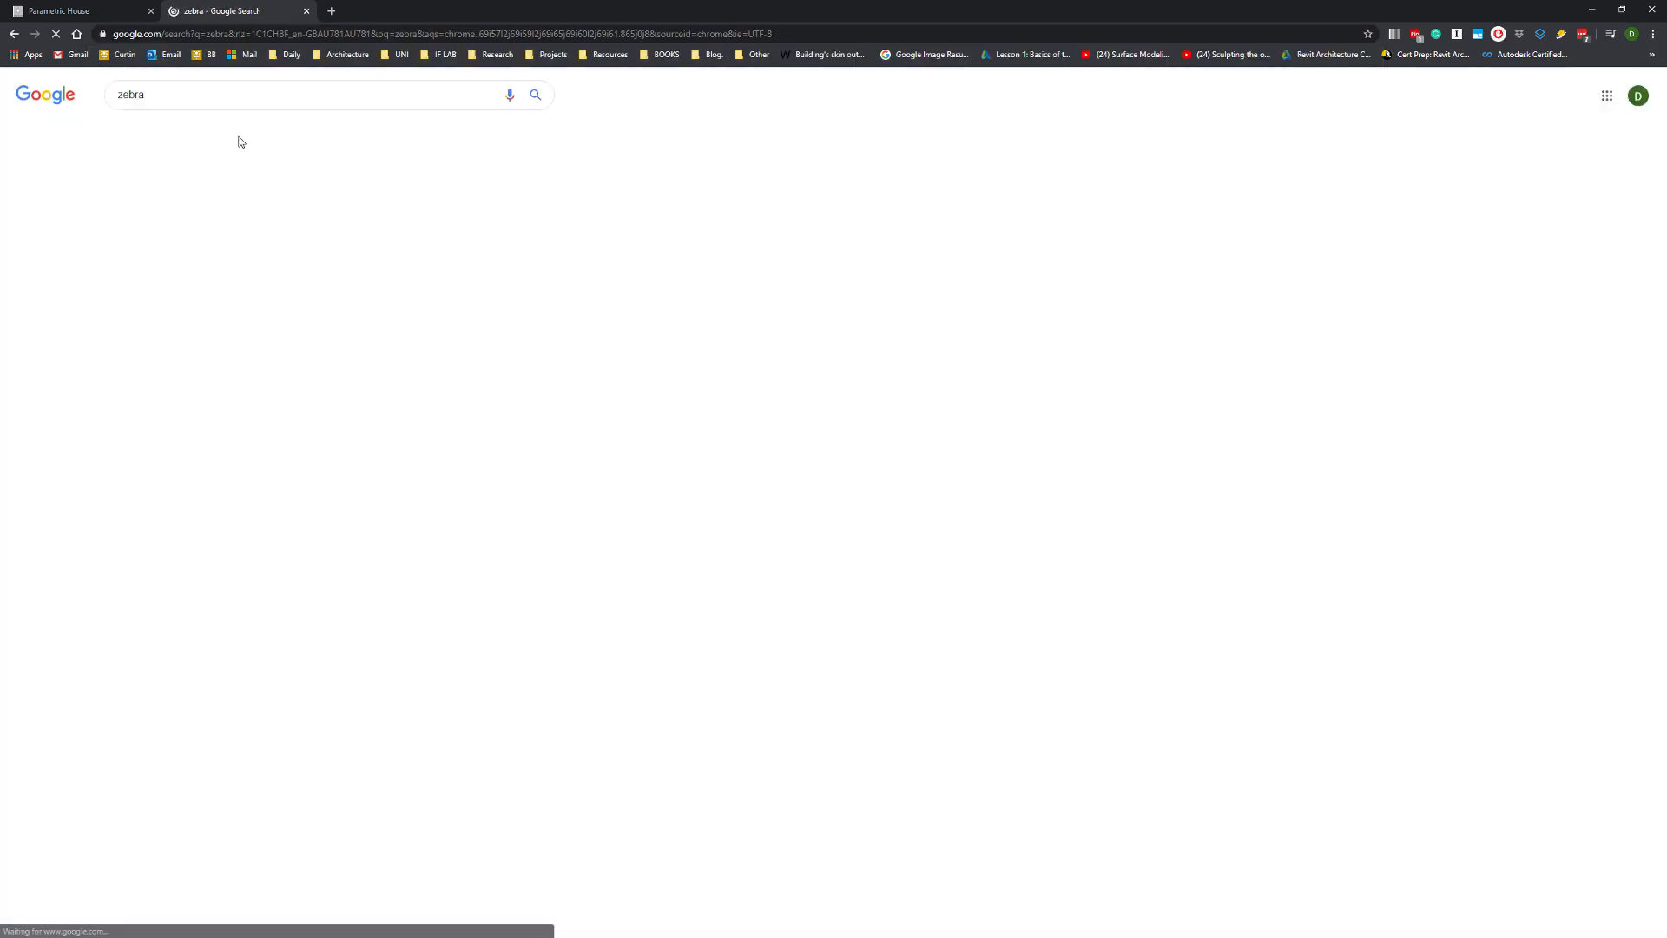
pyautogui.click(166, 131)
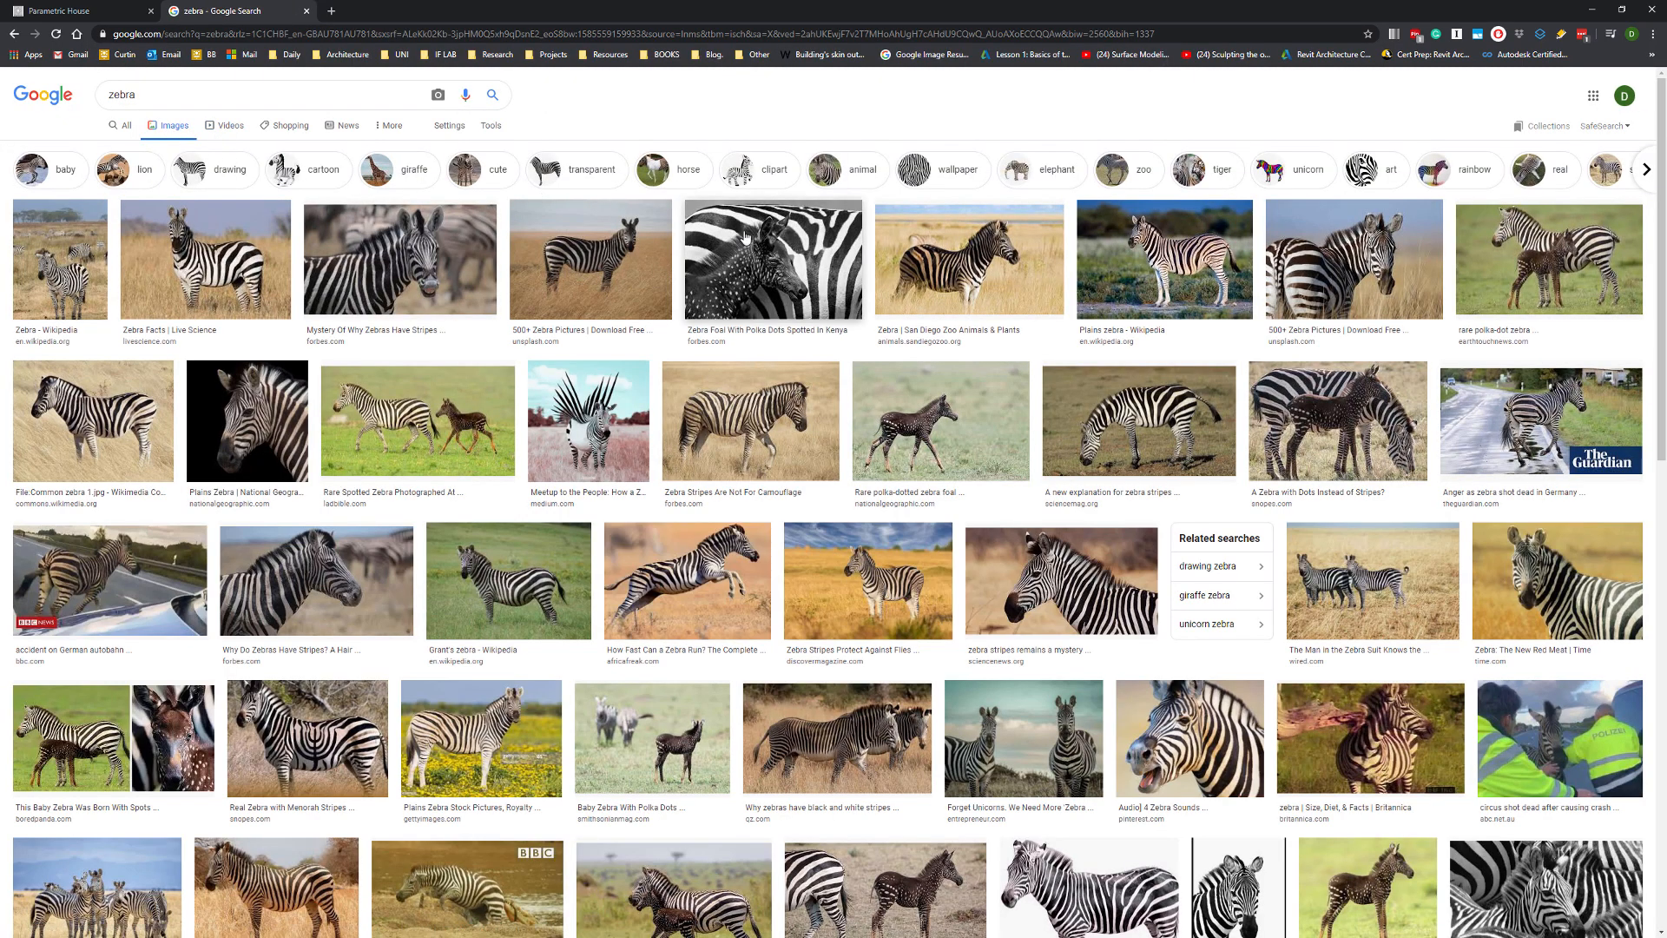
# Browse the zebra image results and open the preview of the Forbes zebra close-up.
pyautogui.click(372, 249)
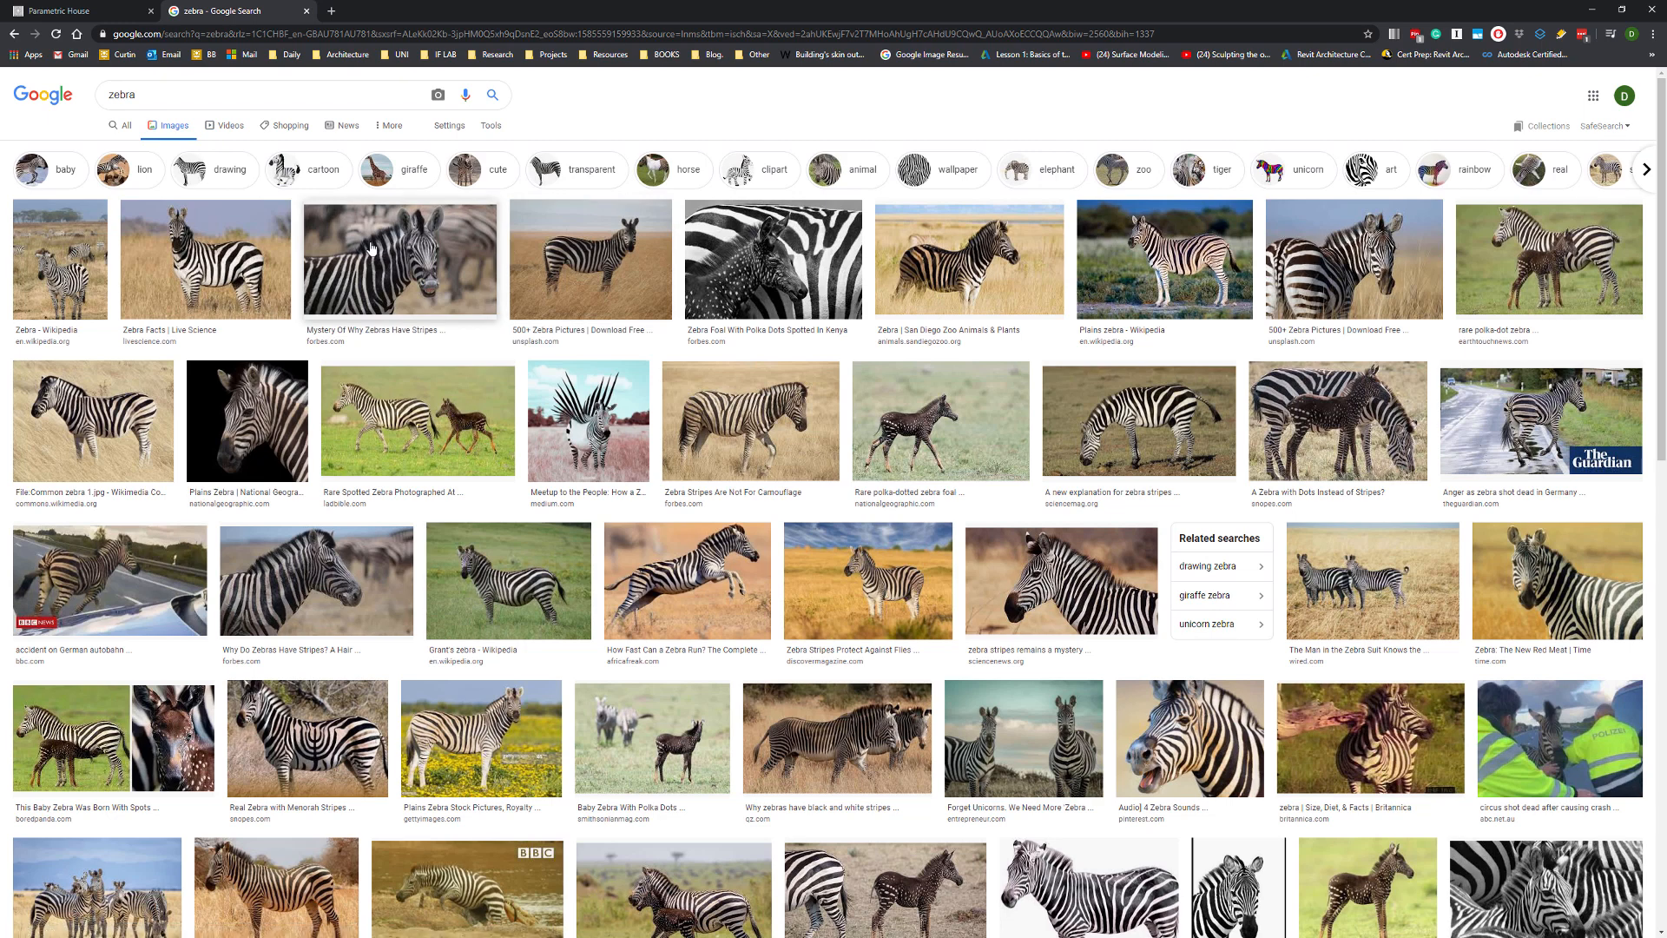
pyautogui.scroll(-3, 565, 284)
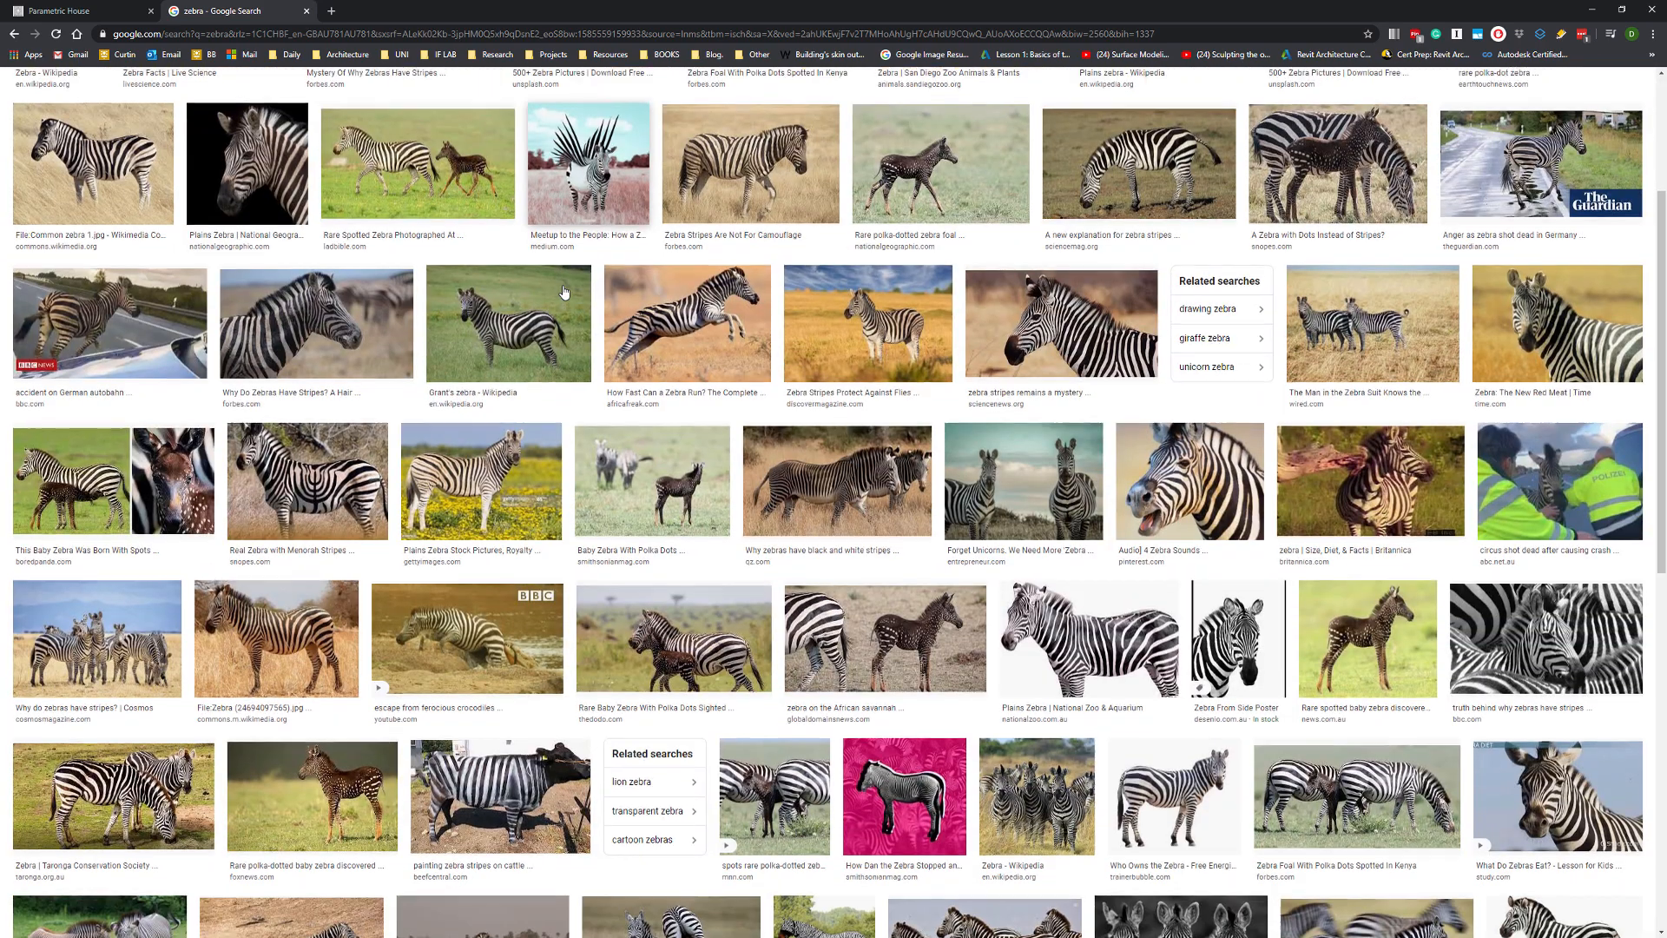
pyautogui.scroll(3, 534, 521)
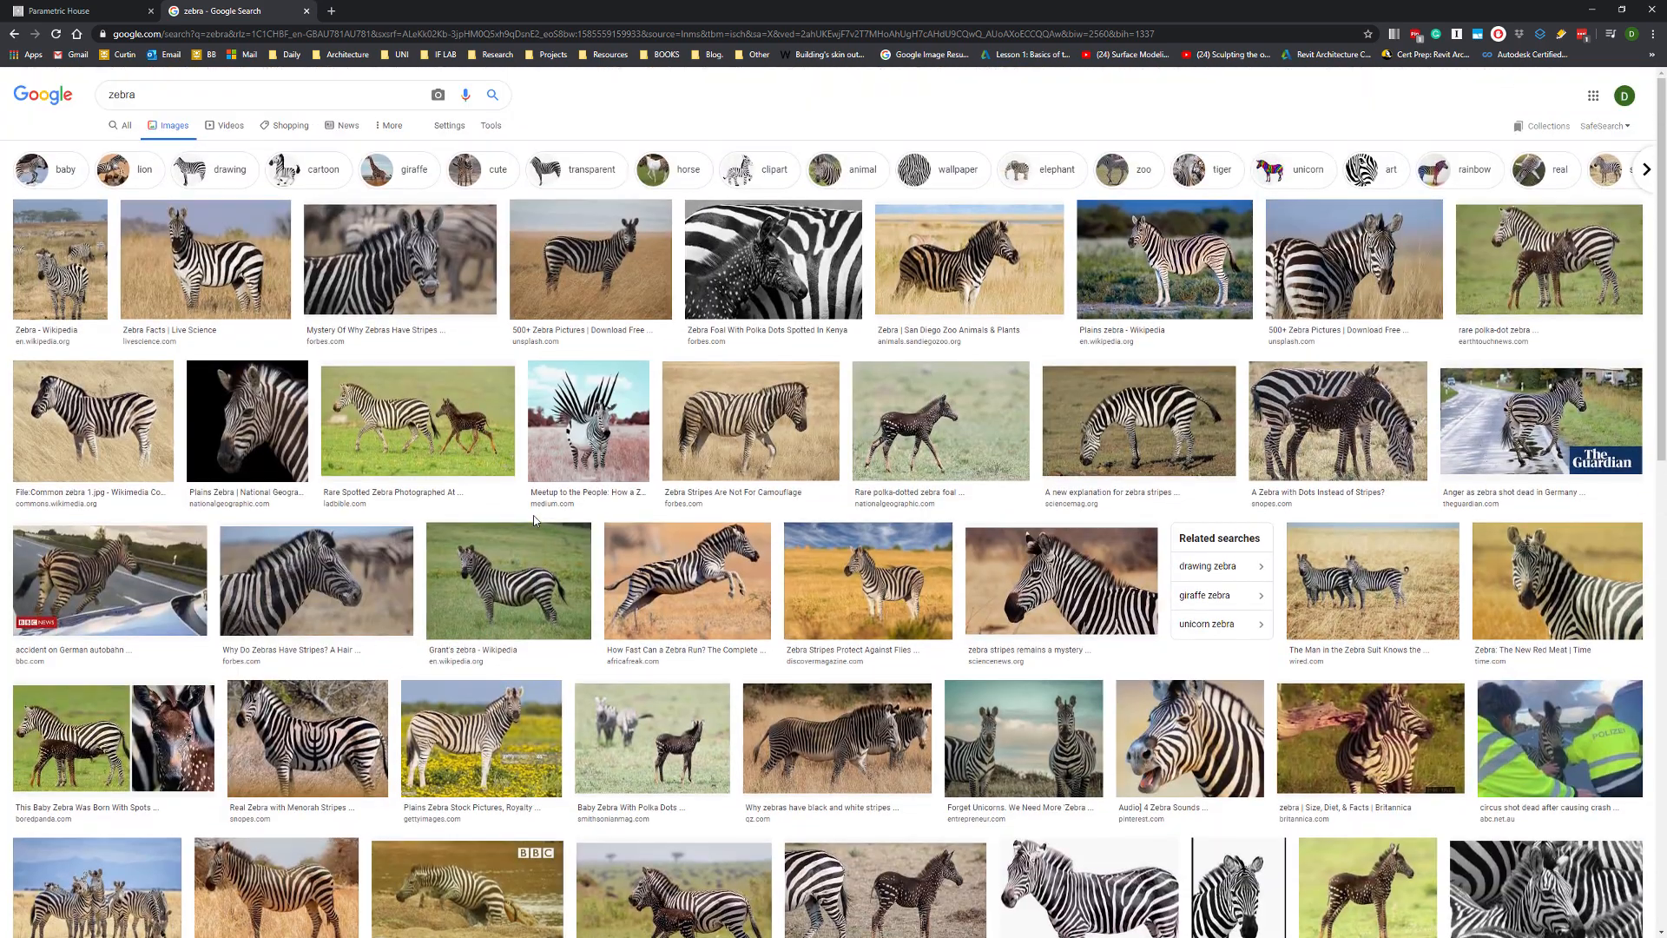
pyautogui.click(346, 276)
# Save the previewed zebra image to the Desktop under its suggested file name.
pyautogui.rightClick(1257, 258)
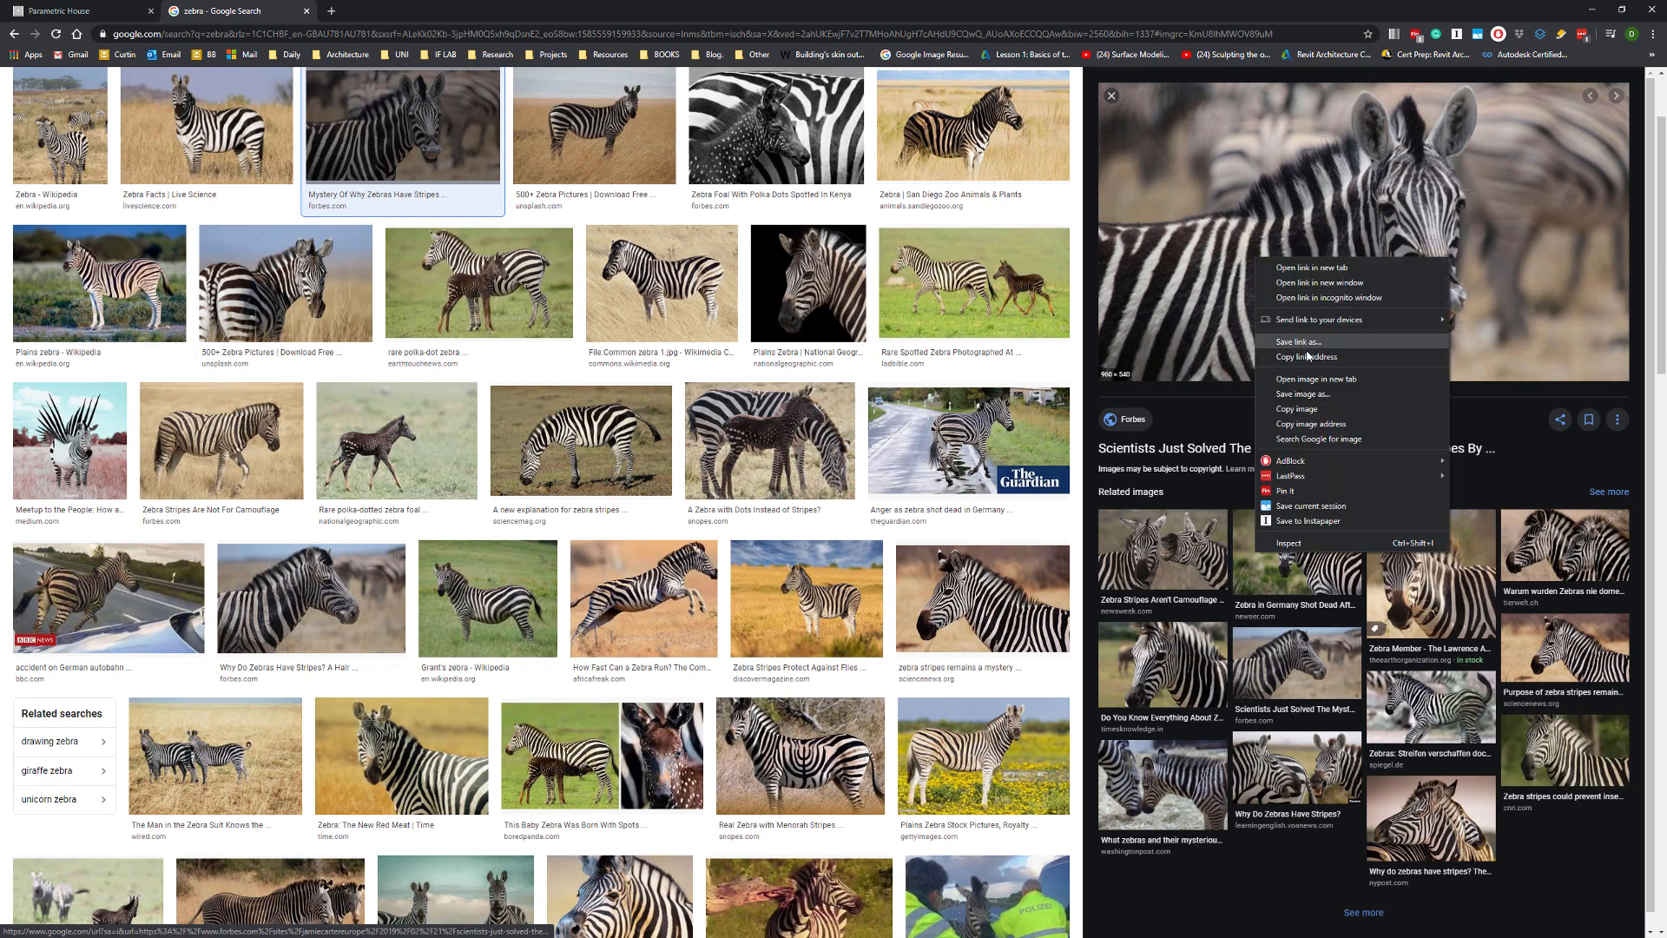
pyautogui.click(1303, 393)
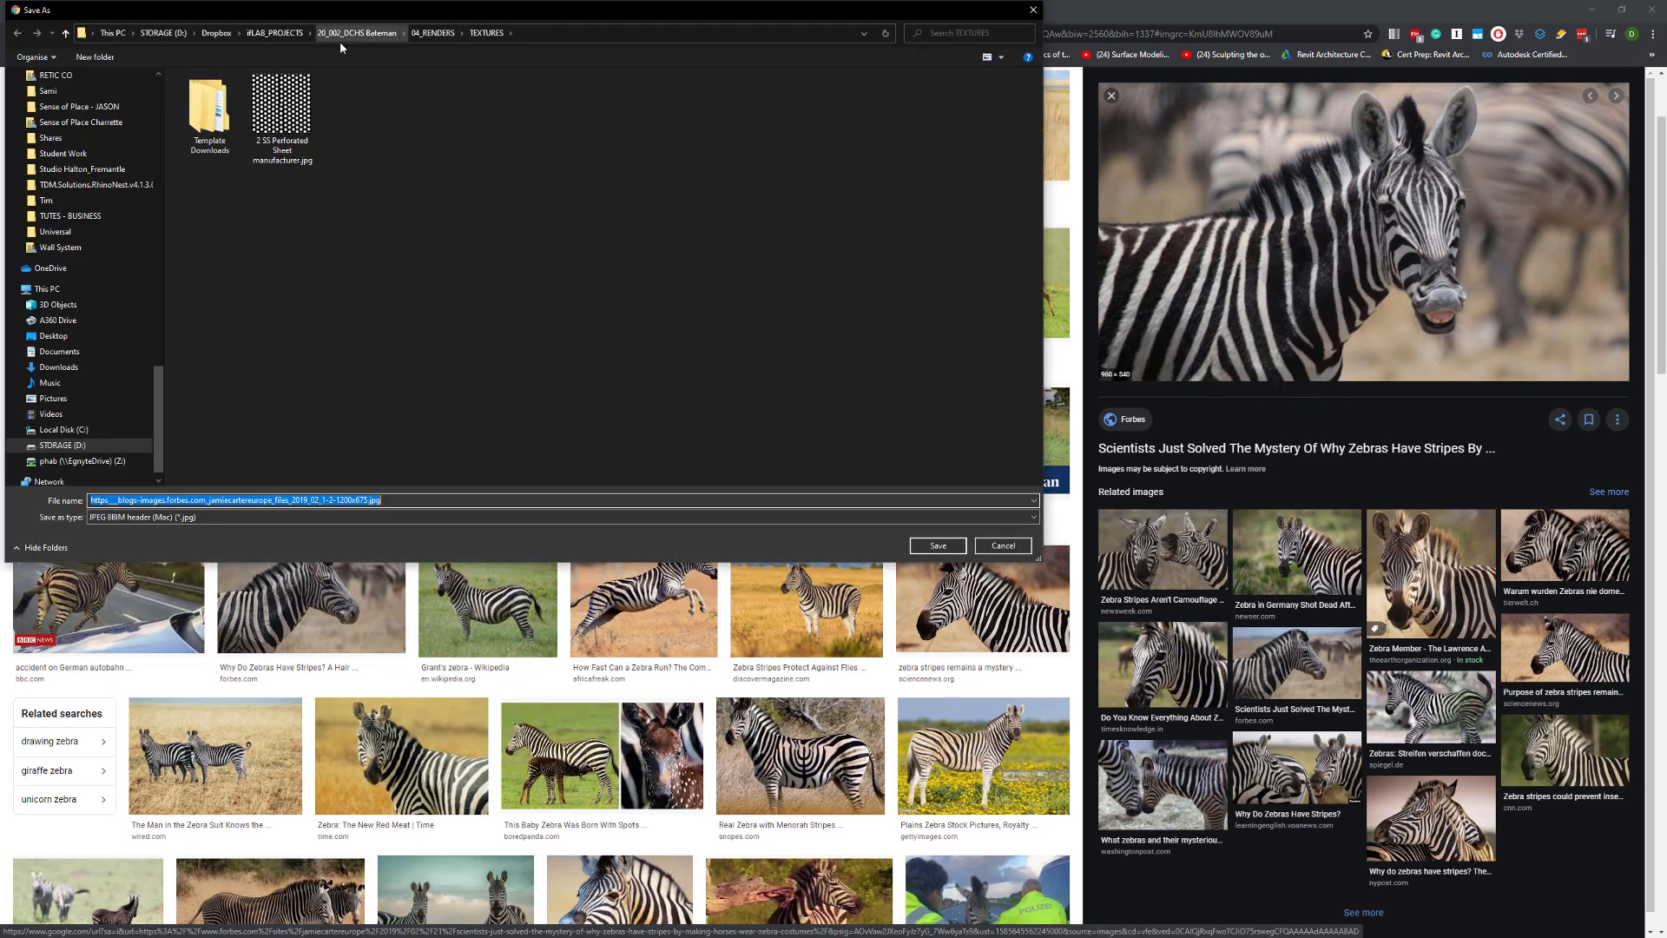
pyautogui.scroll(15, 233, 200)
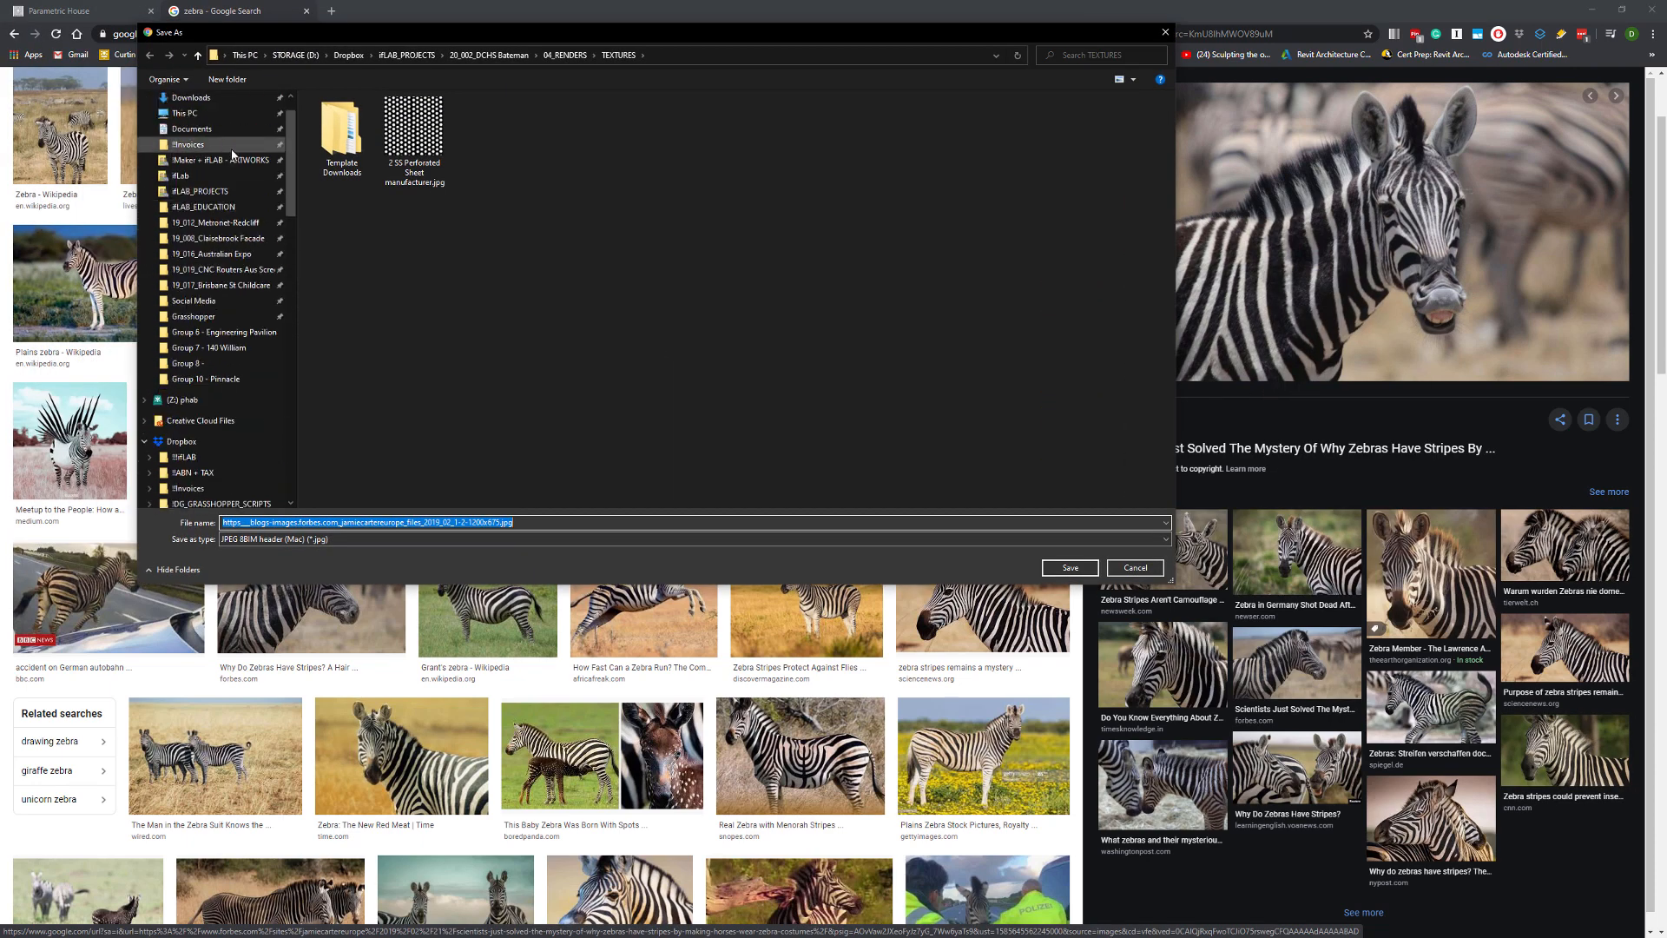
pyautogui.scroll(1, 233, 154)
pyautogui.click(186, 123)
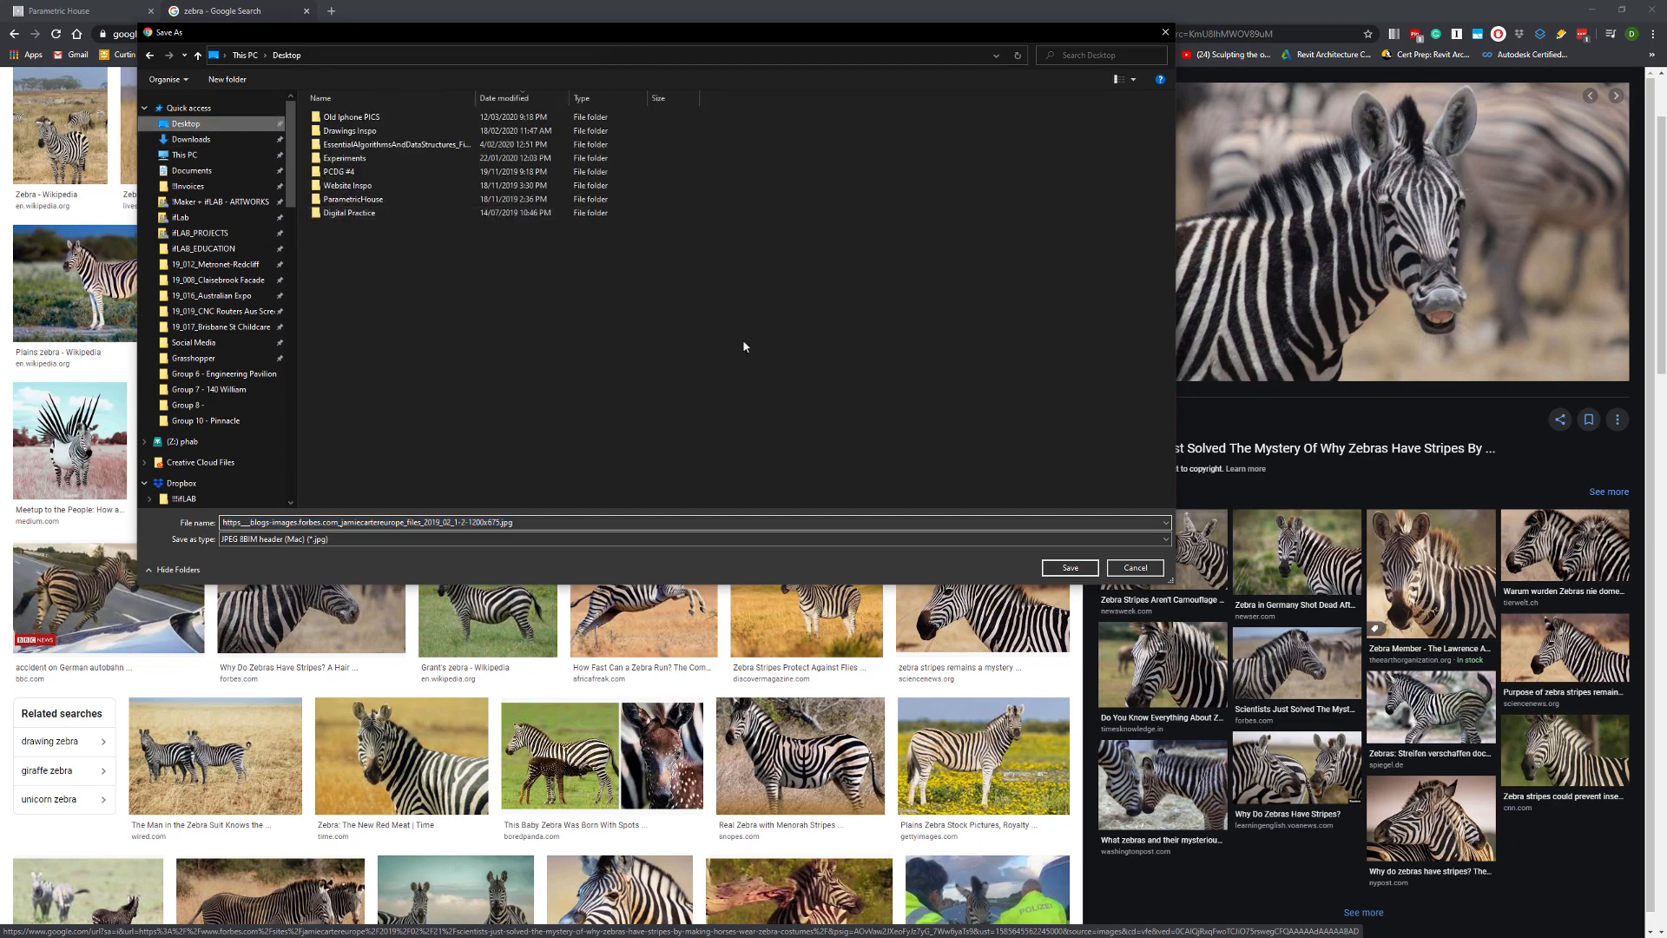
pyautogui.click(1092, 571)
# Switch to Photoshop and convert the zebra image's locked Background into a regular layer named Layer 0.
pyautogui.hotkey('alt', 'Tab')
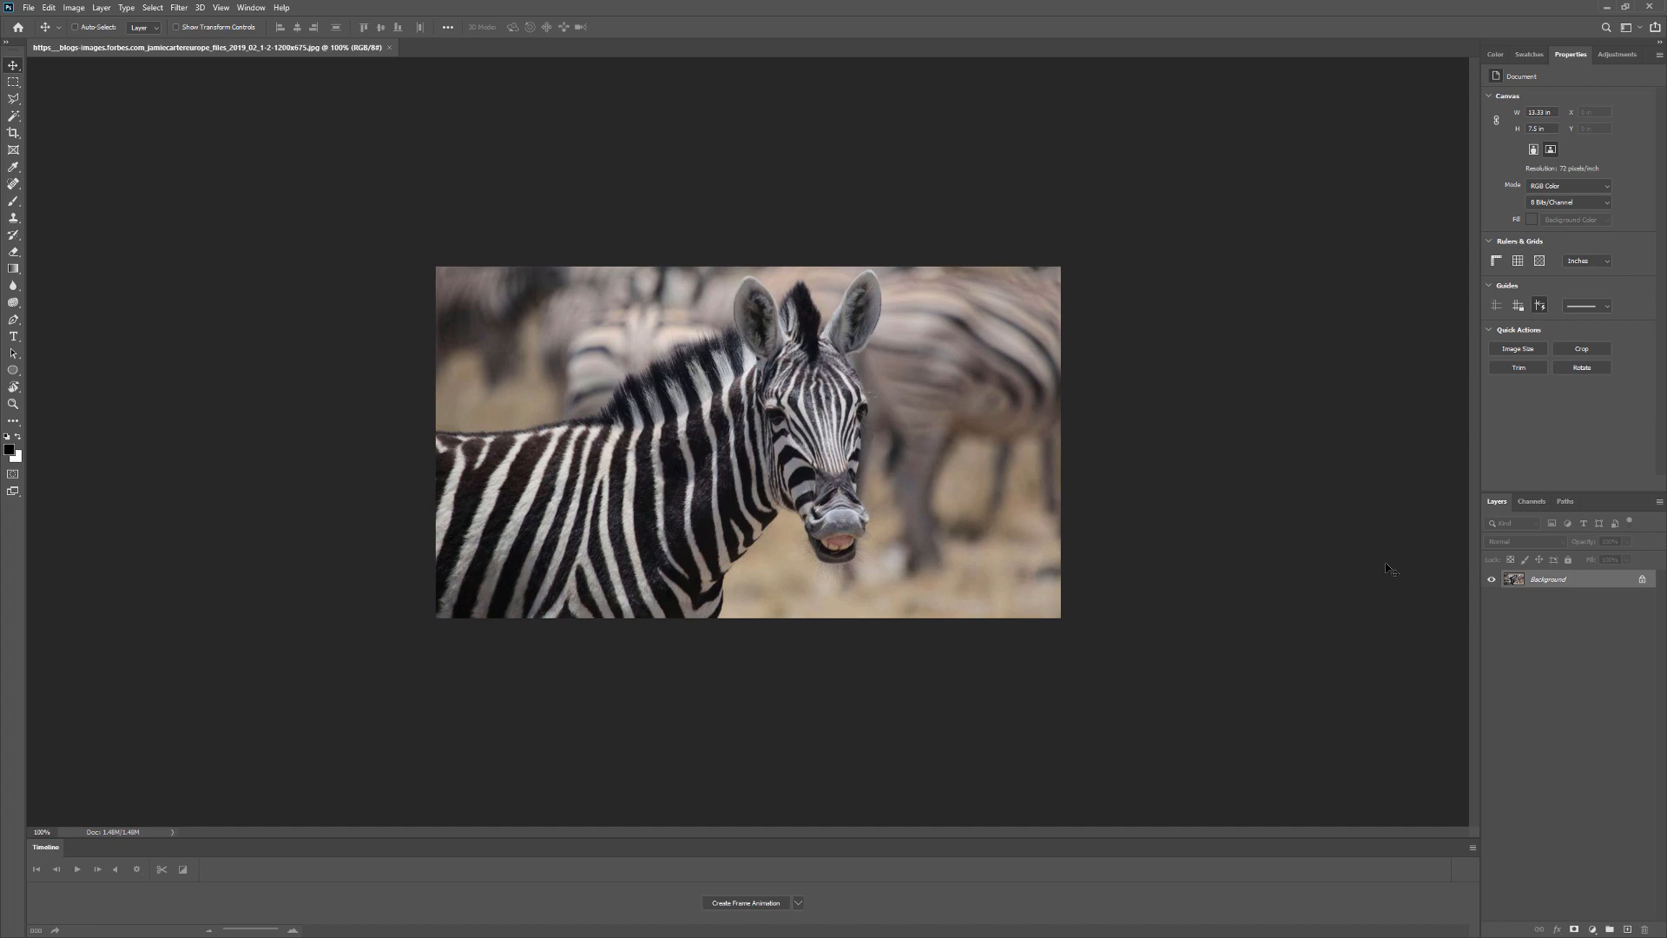
pyautogui.doubleClick(1602, 588)
pyautogui.press('Return')
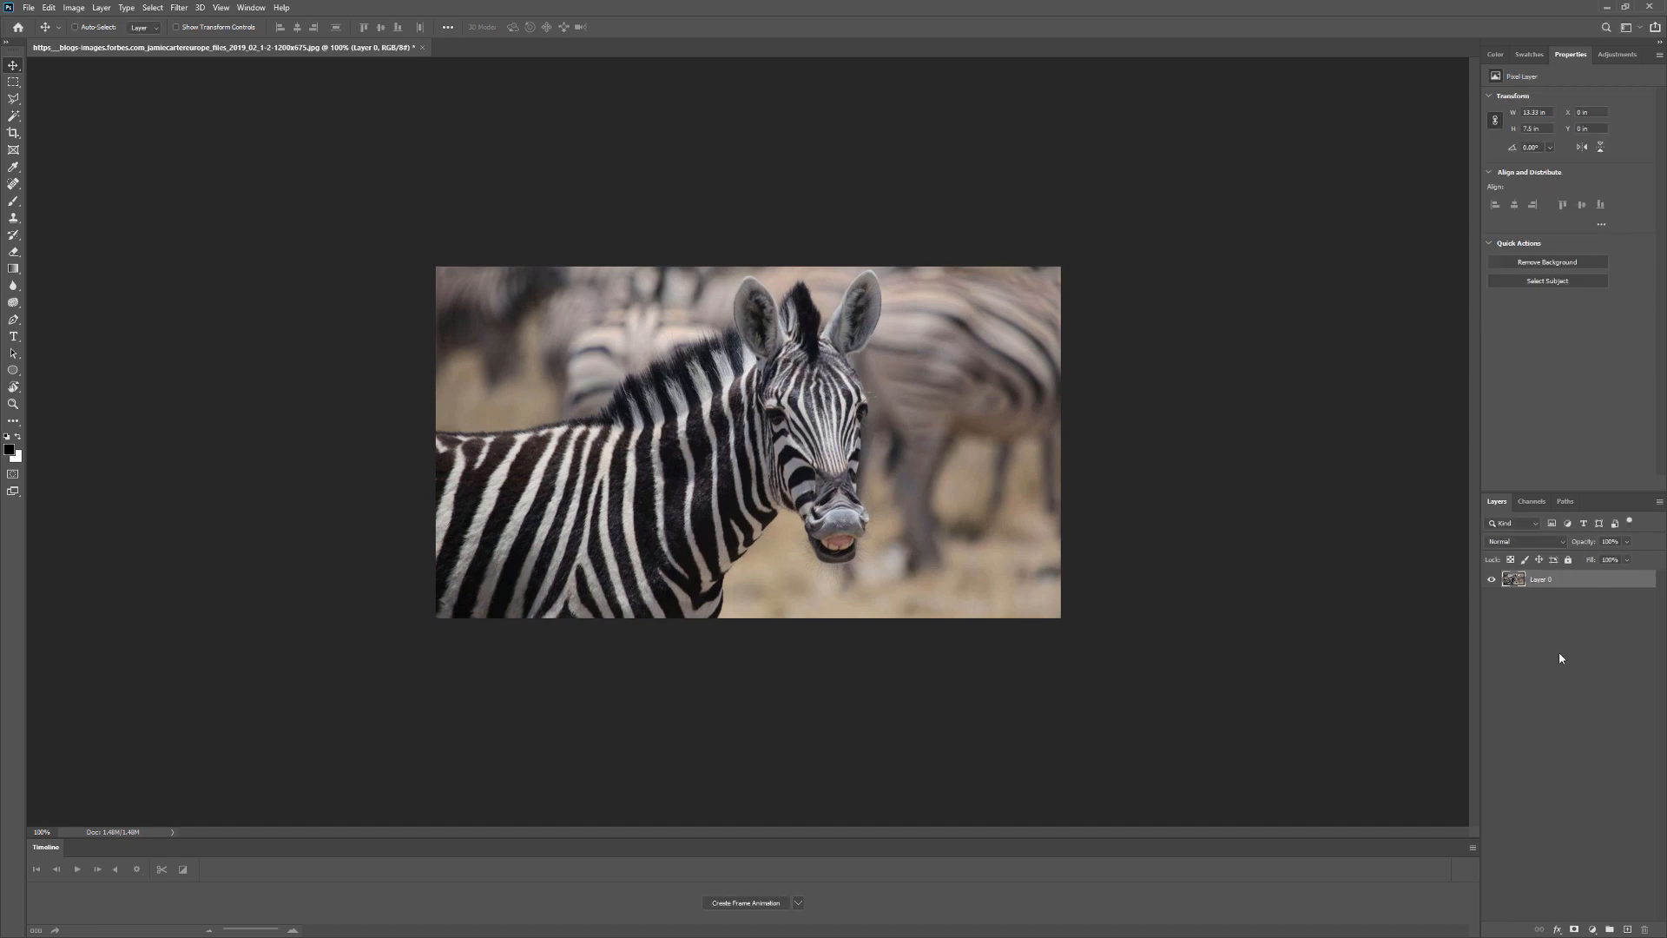
# Enlarge and reposition the zebra layer with Free Transform, to about 279% width and 268% height, so its body stripes fill the canvas.
pyautogui.hotkey('ctrl', 't')
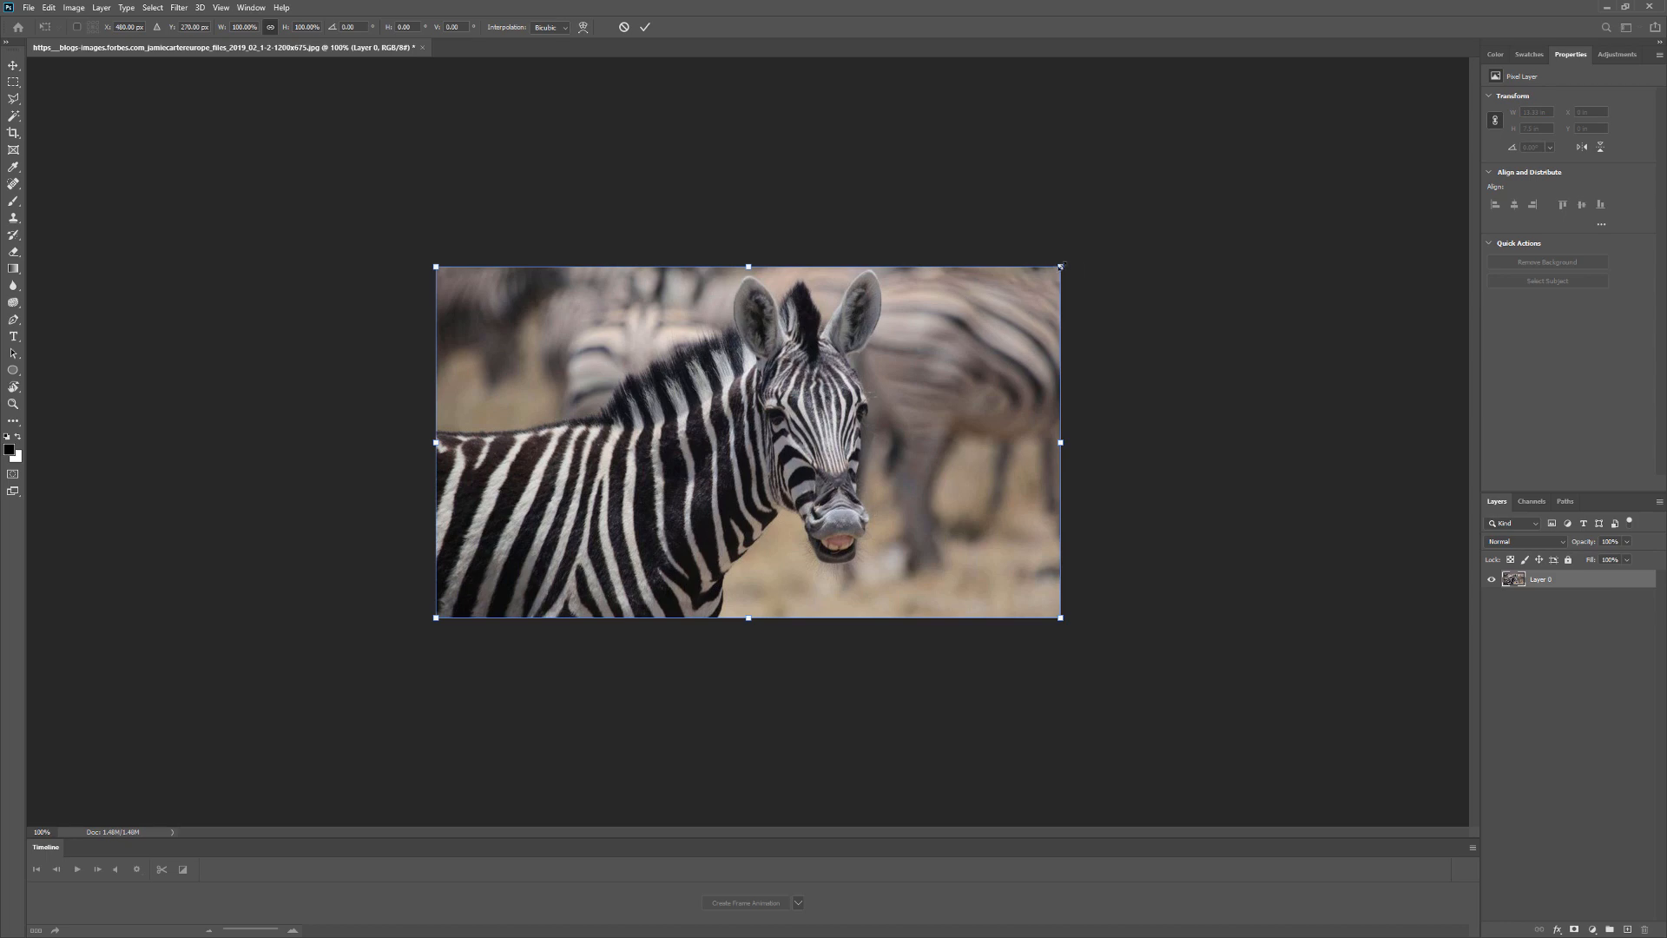
pyautogui.keyDown('shift'); pyautogui.moveTo(1060, 267); pyautogui.dragTo(1637, 5); pyautogui.keyUp('shift')
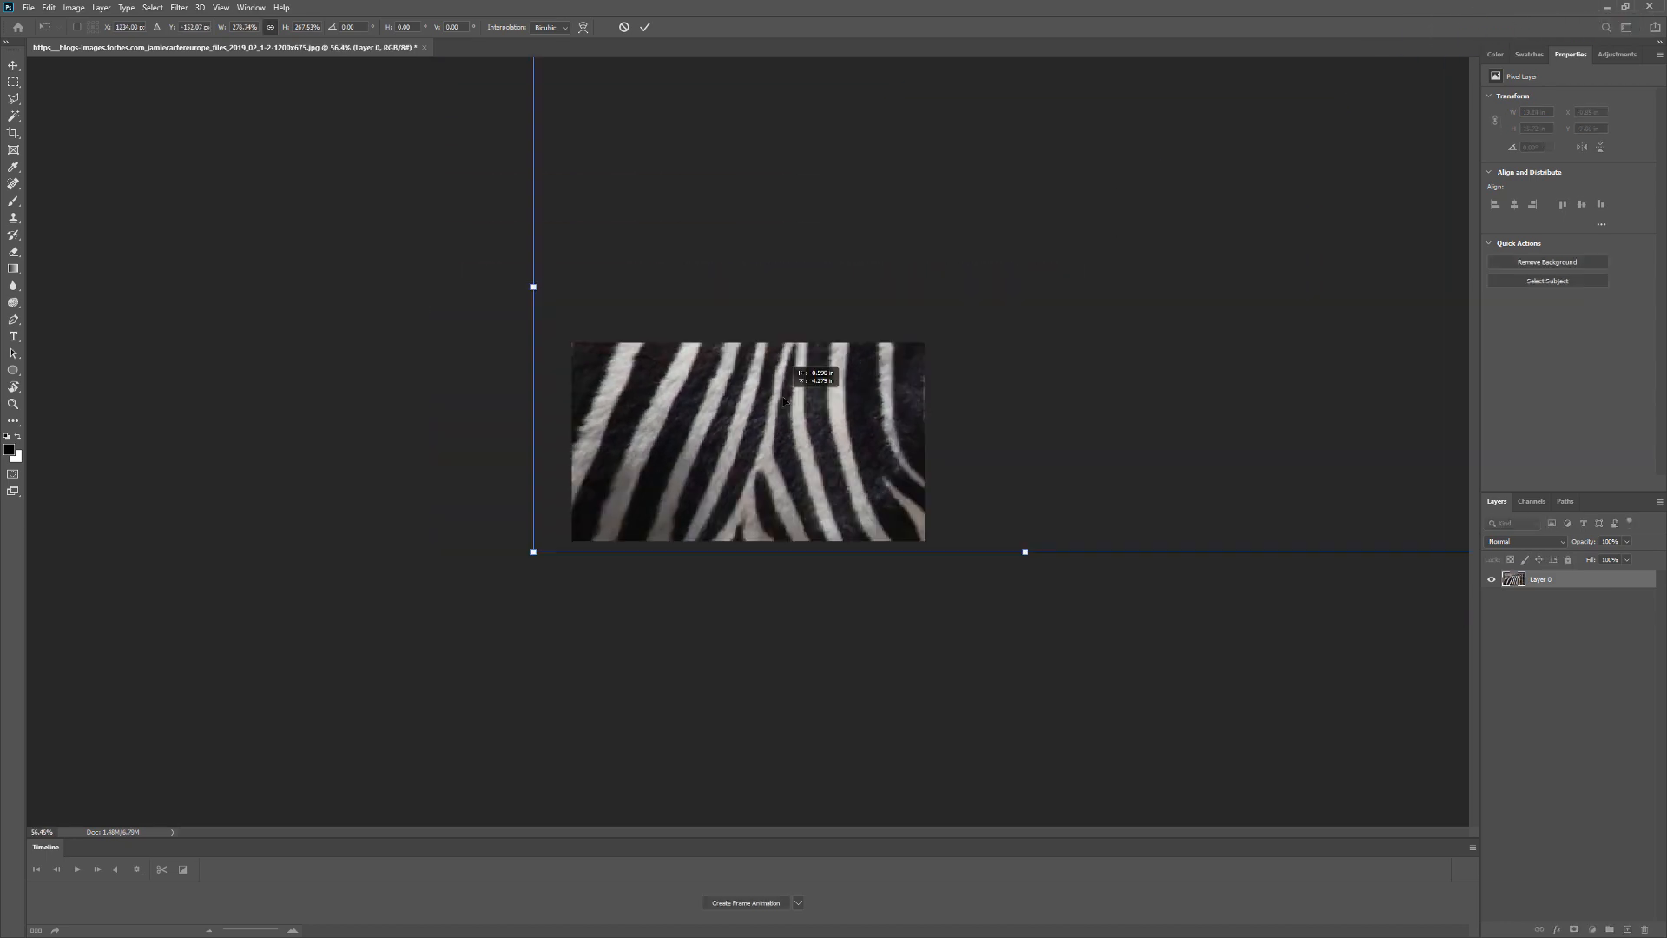
pyautogui.press('Return')
pyautogui.keyDown('alt'); pyautogui.scroll(4, 781, 396); pyautogui.keyUp('alt')
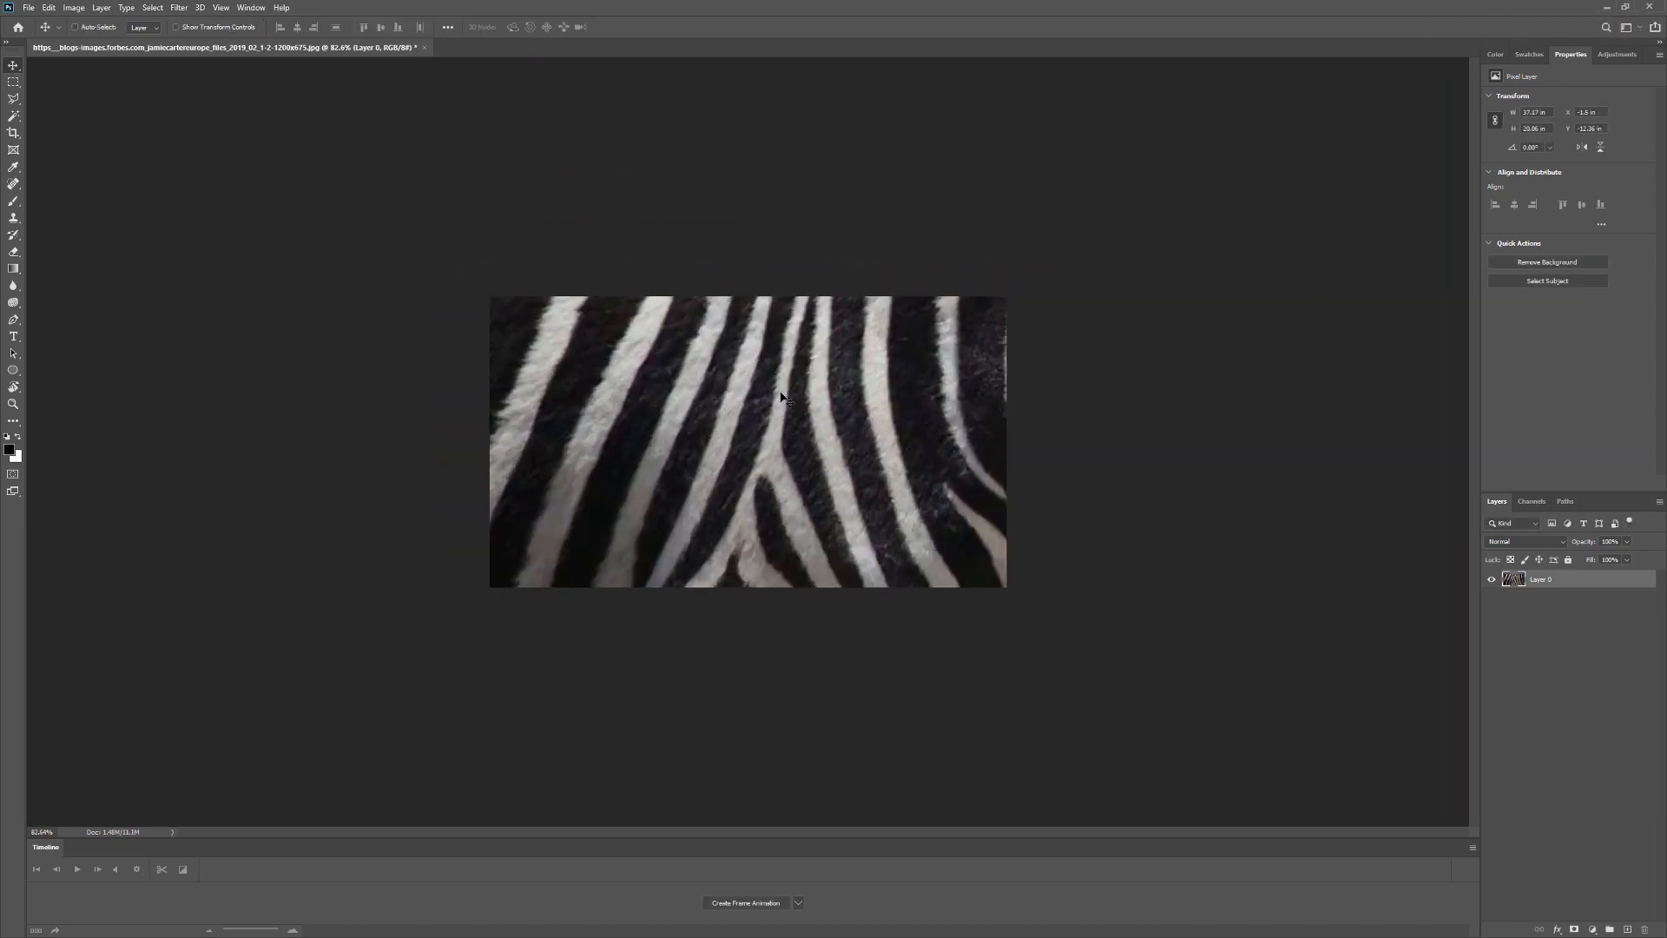
# Add a layer mask to the zebra layer and fully desaturate the image with Hue/Saturation.
pyautogui.click(1574, 929)
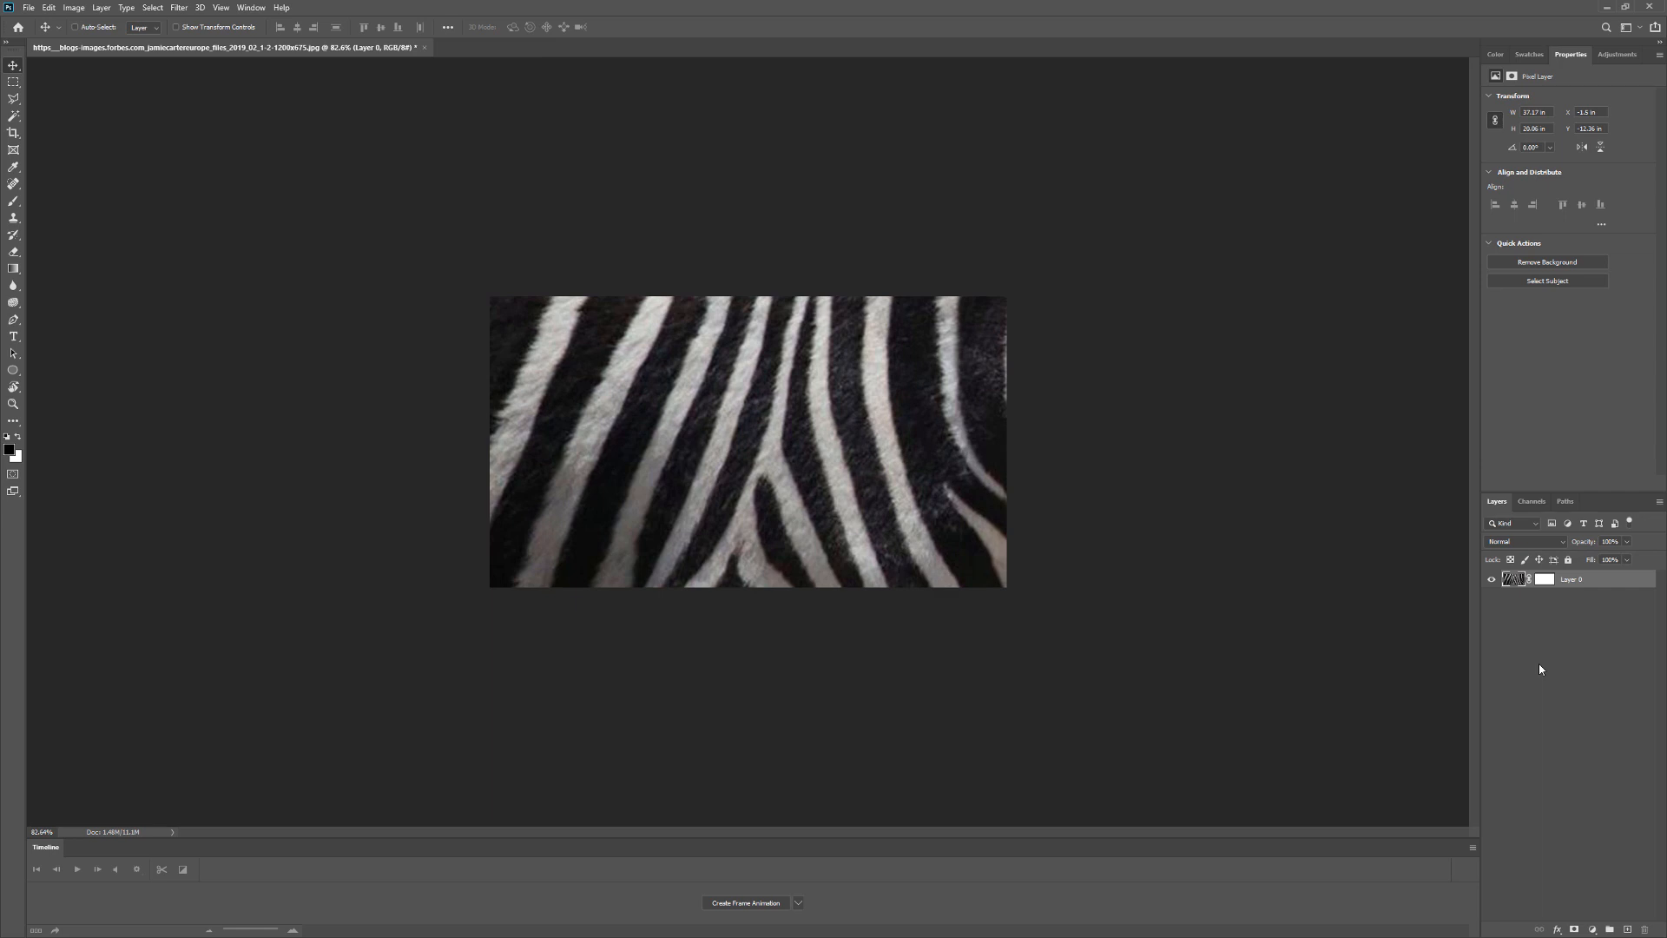
pyautogui.press('i')
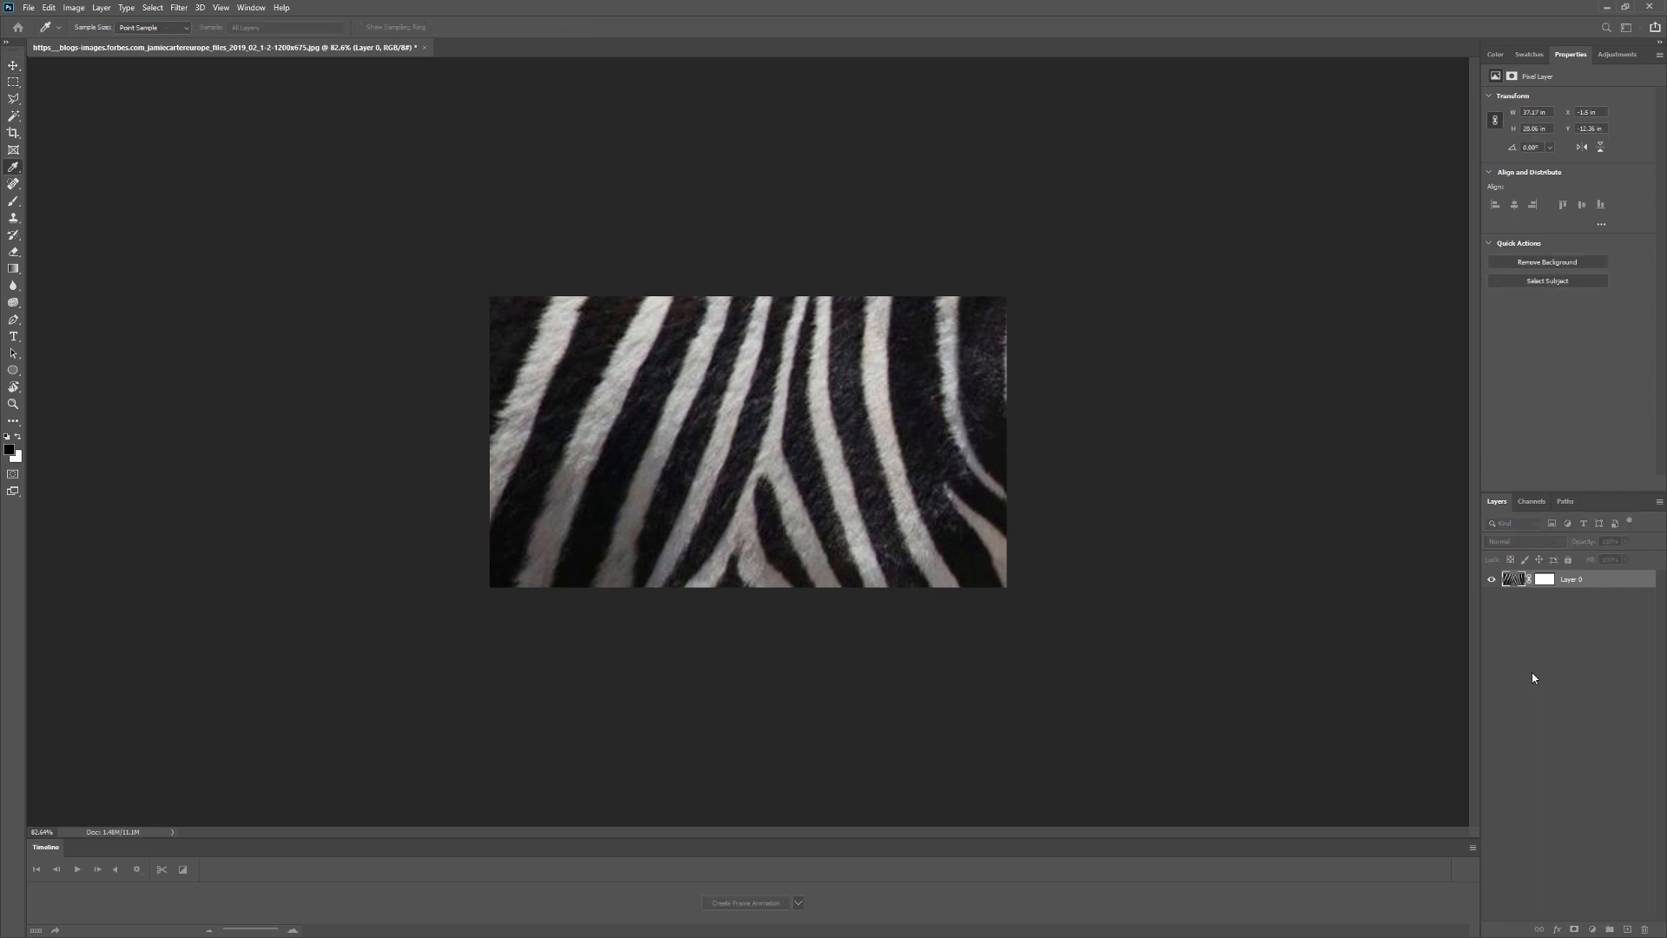
pyautogui.moveTo(1663, 235); pyautogui.dragTo(1156, 242)
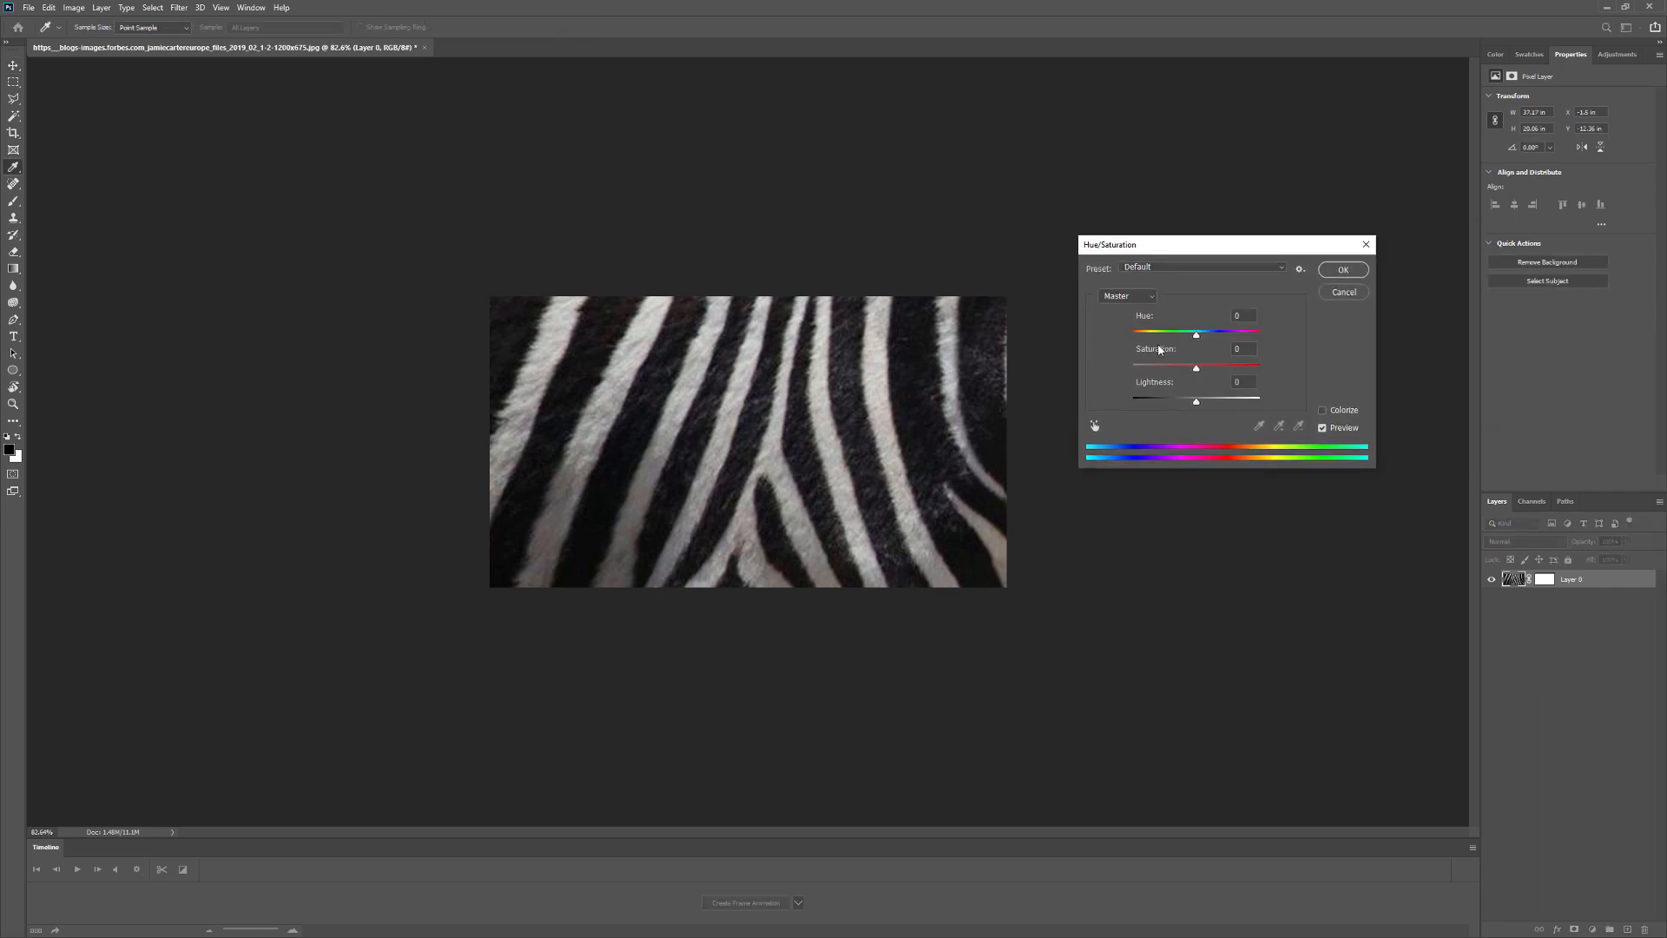
pyautogui.moveTo(1196, 368); pyautogui.dragTo(1124, 372)
pyautogui.click(1343, 270)
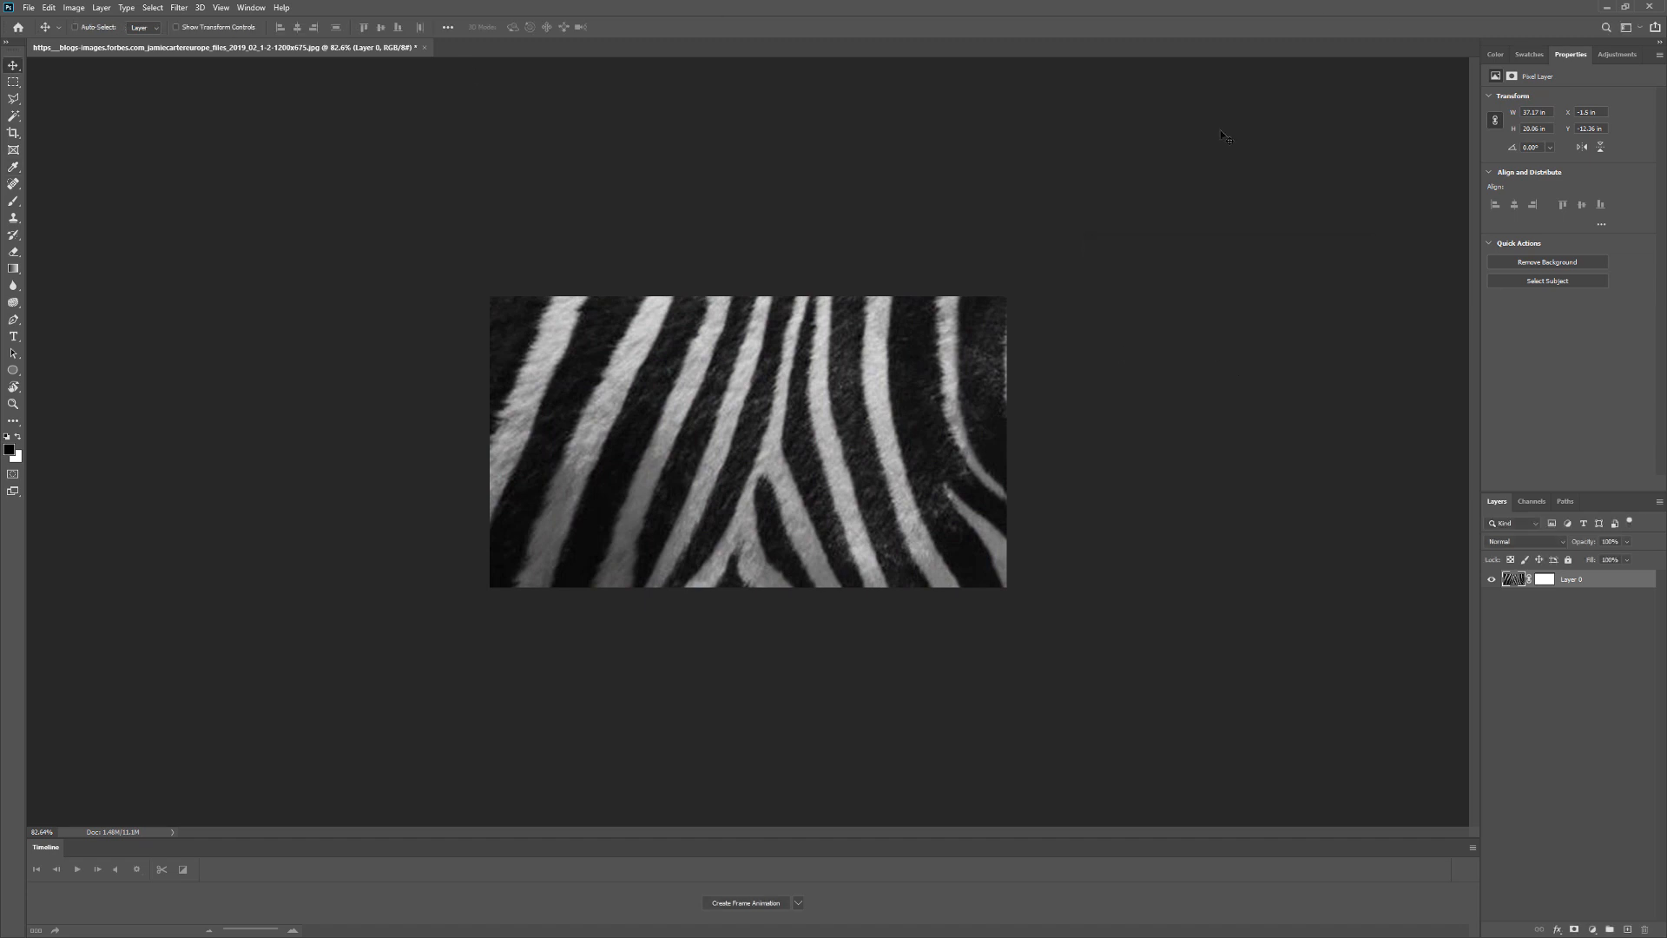
# Save the black-and-white zebra image as a JPEG on the Desktop, replacing the original download.
pyautogui.click(30, 8)
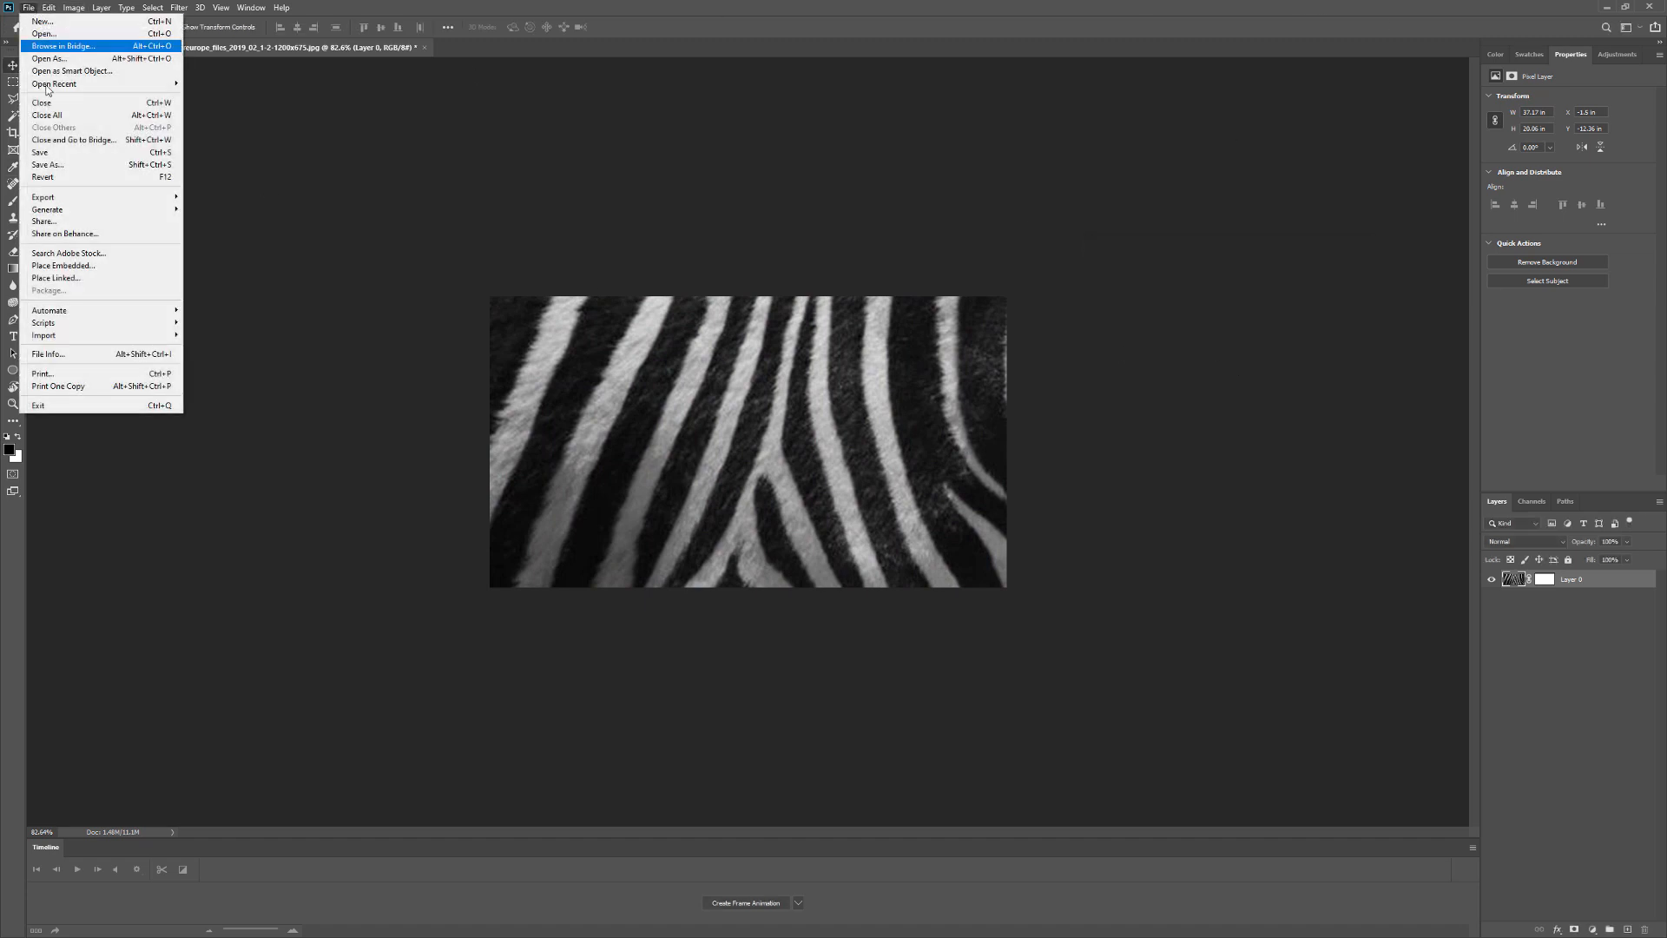
pyautogui.click(64, 165)
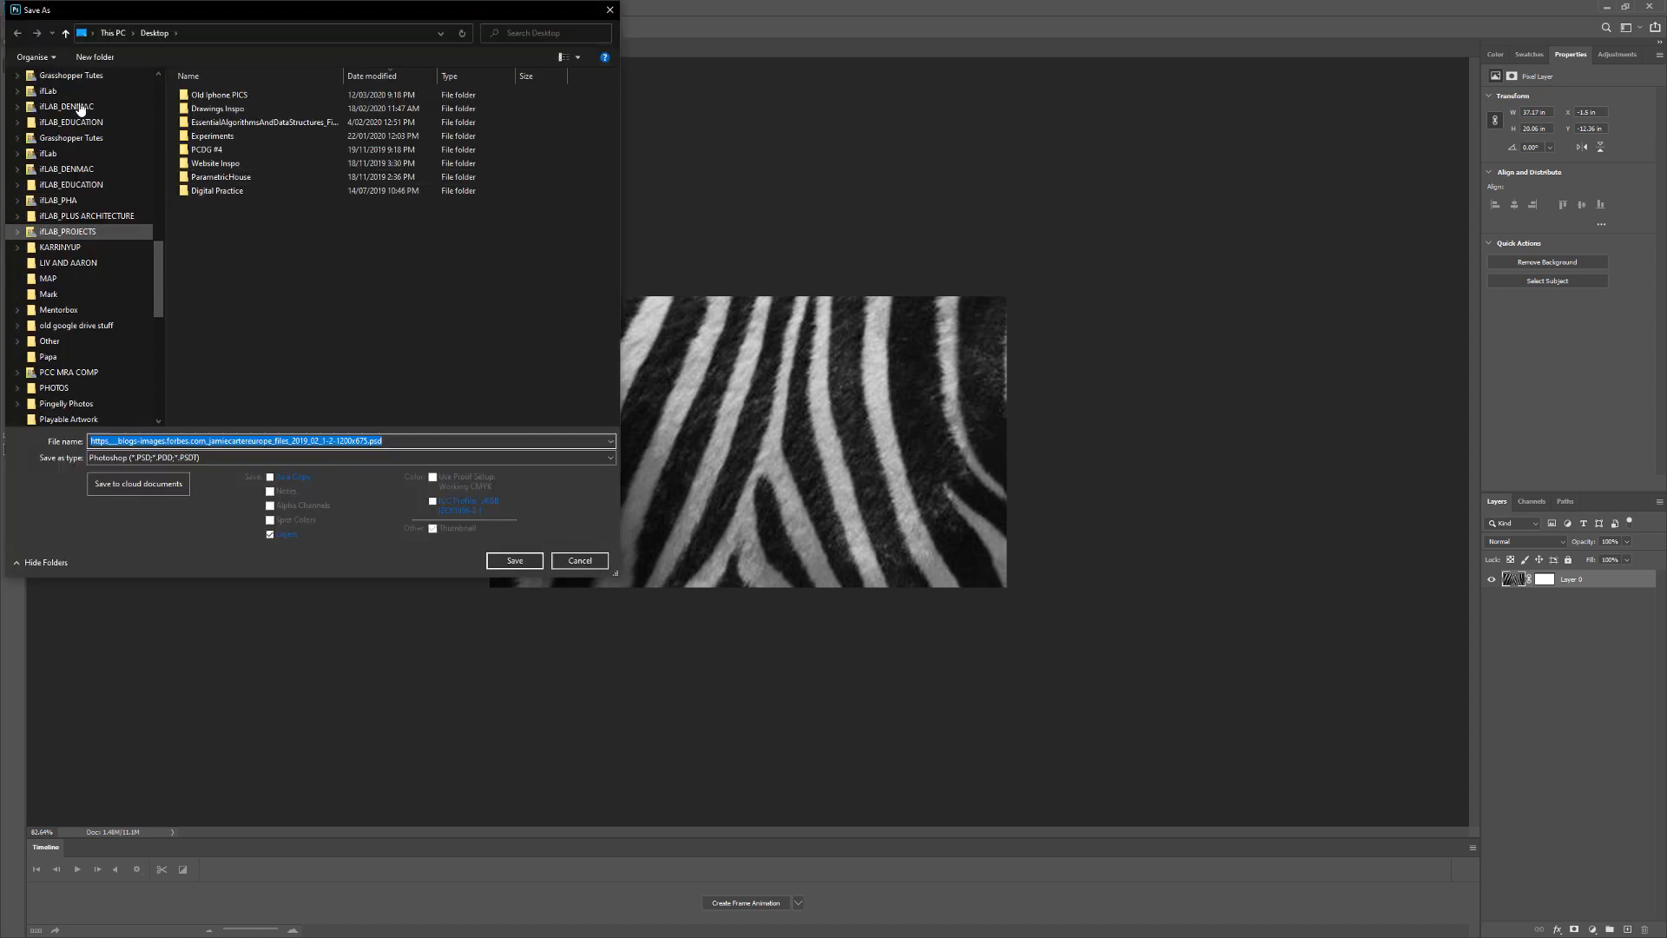
pyautogui.click(198, 460)
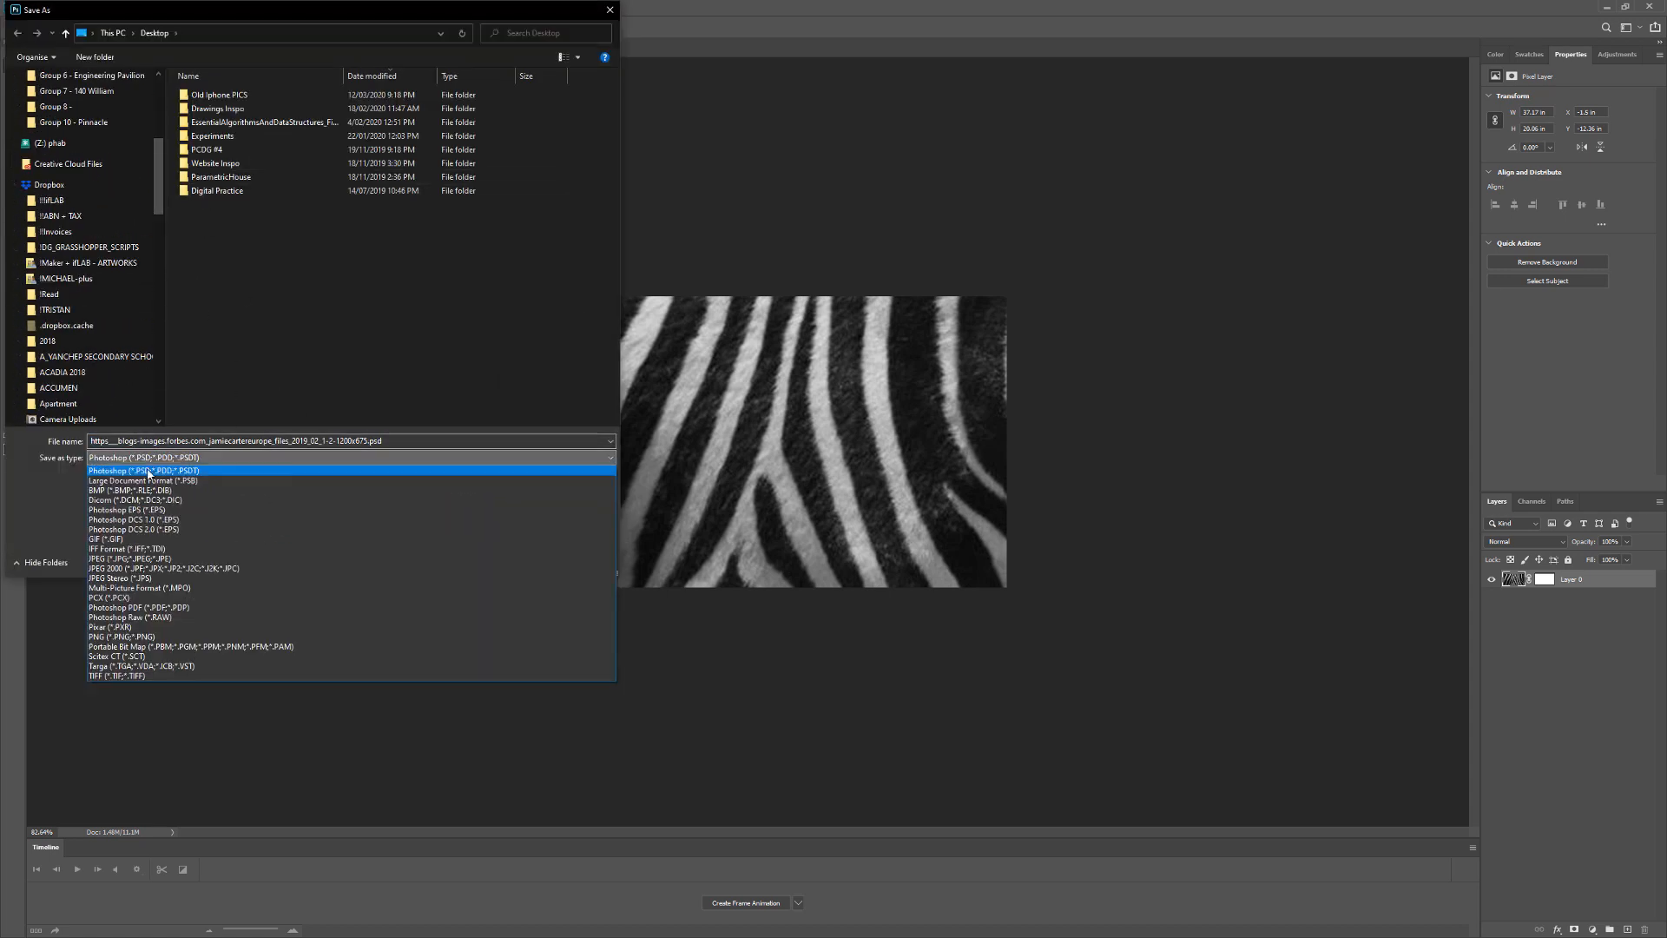
pyautogui.click(124, 559)
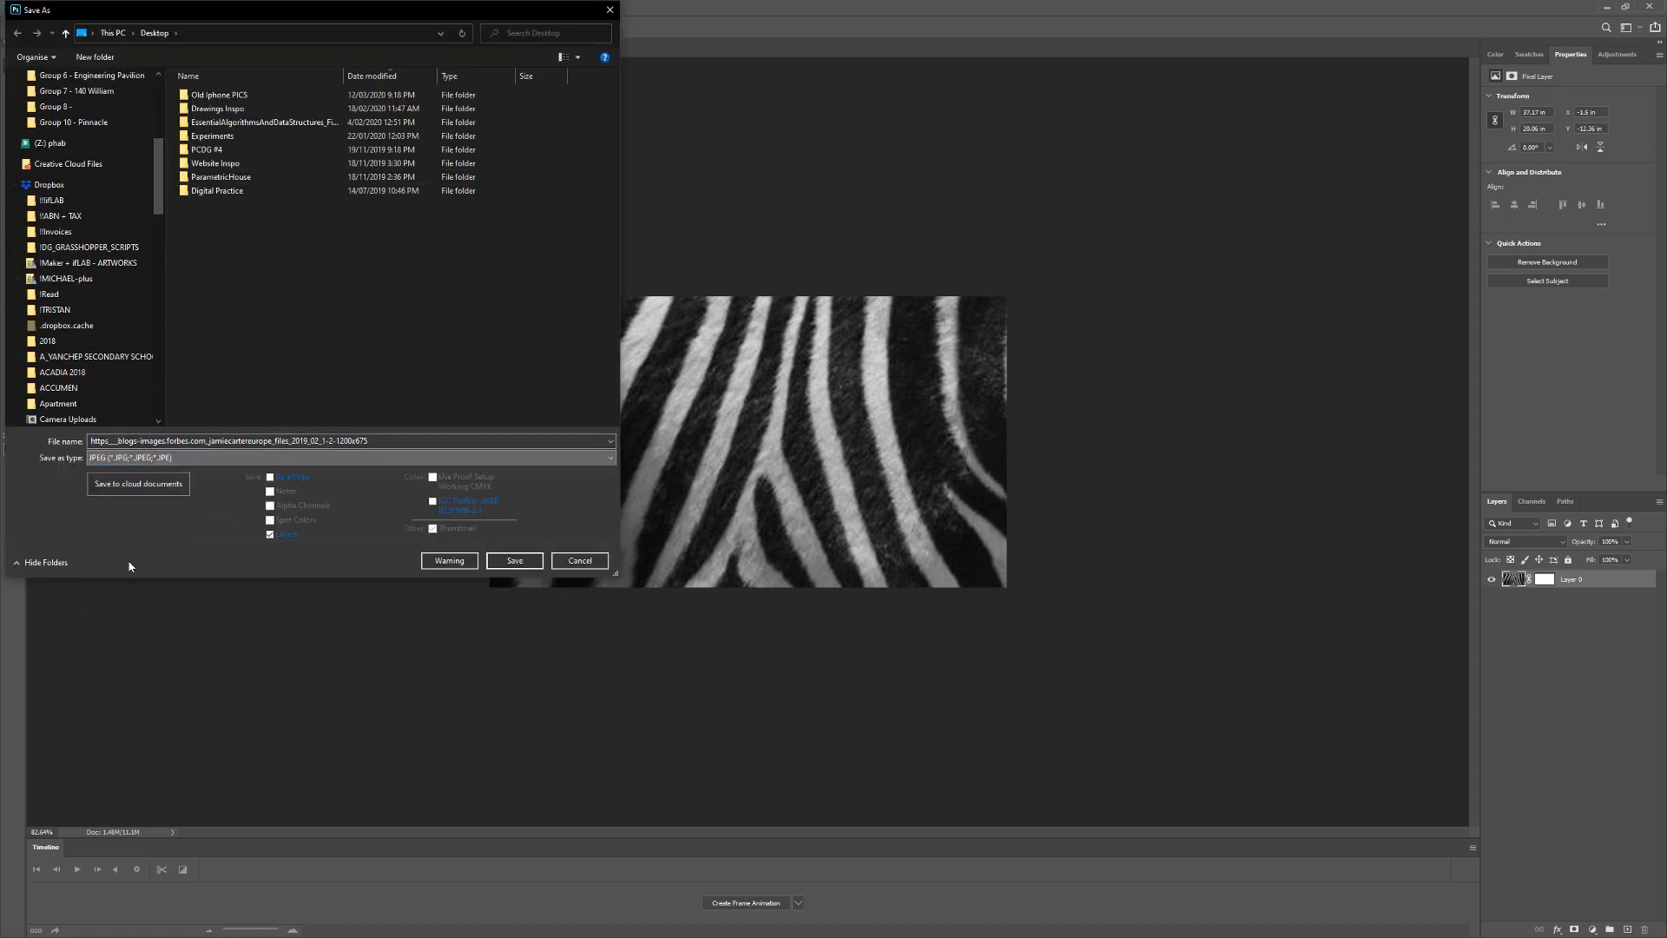
pyautogui.click(514, 560)
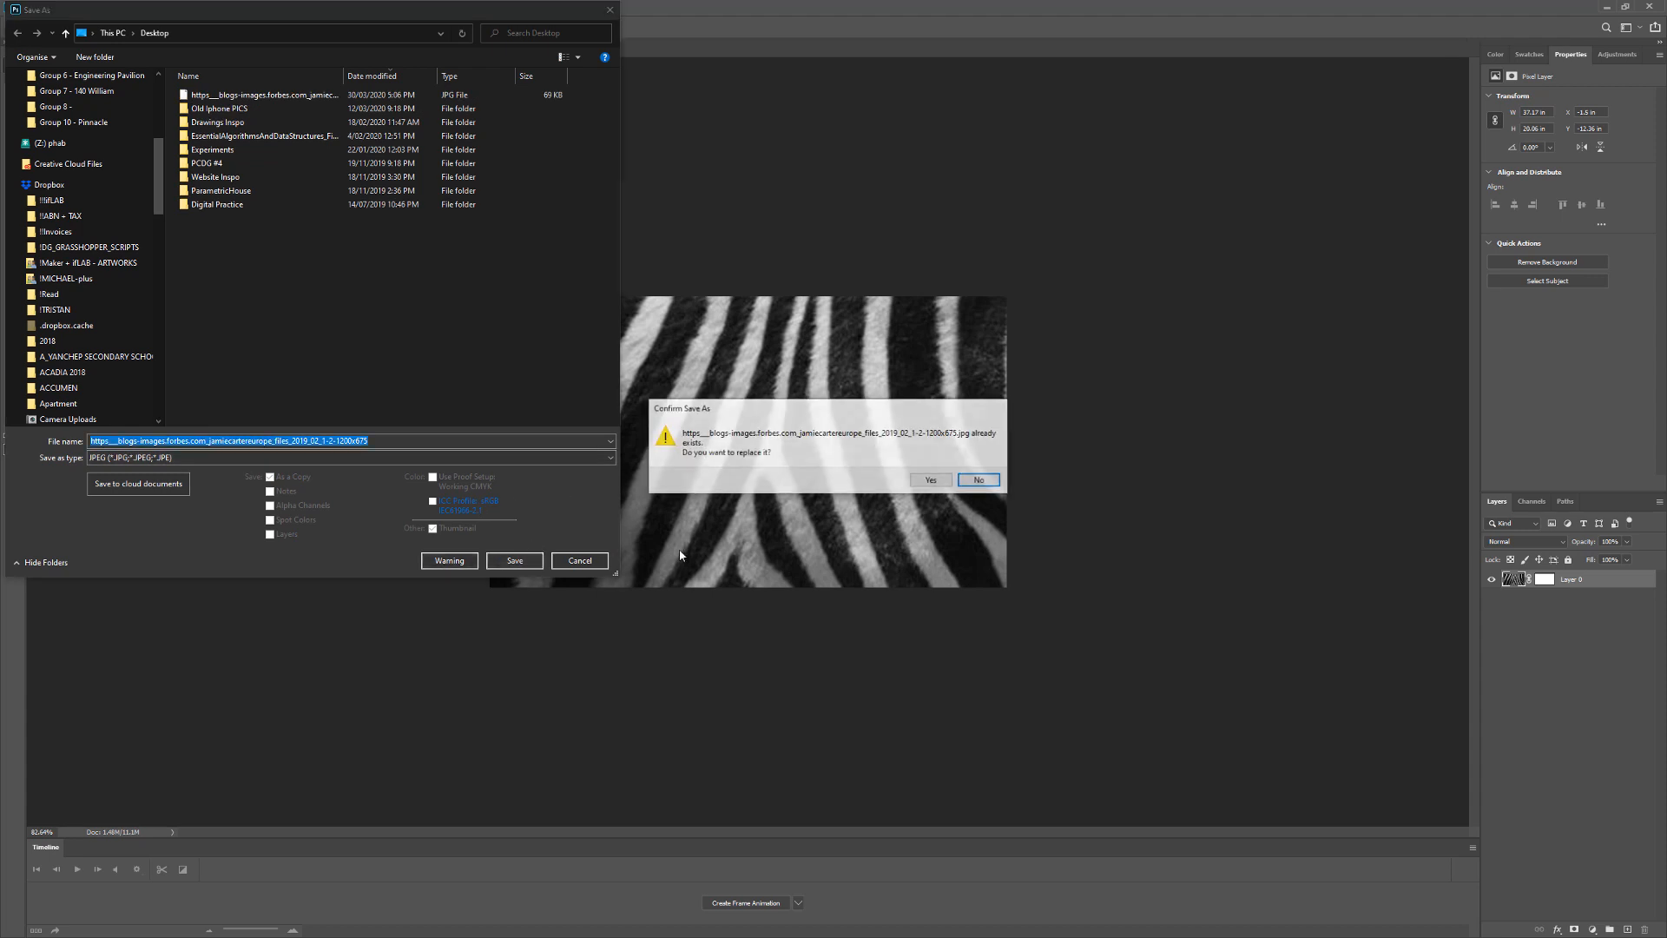
pyautogui.click(927, 479)
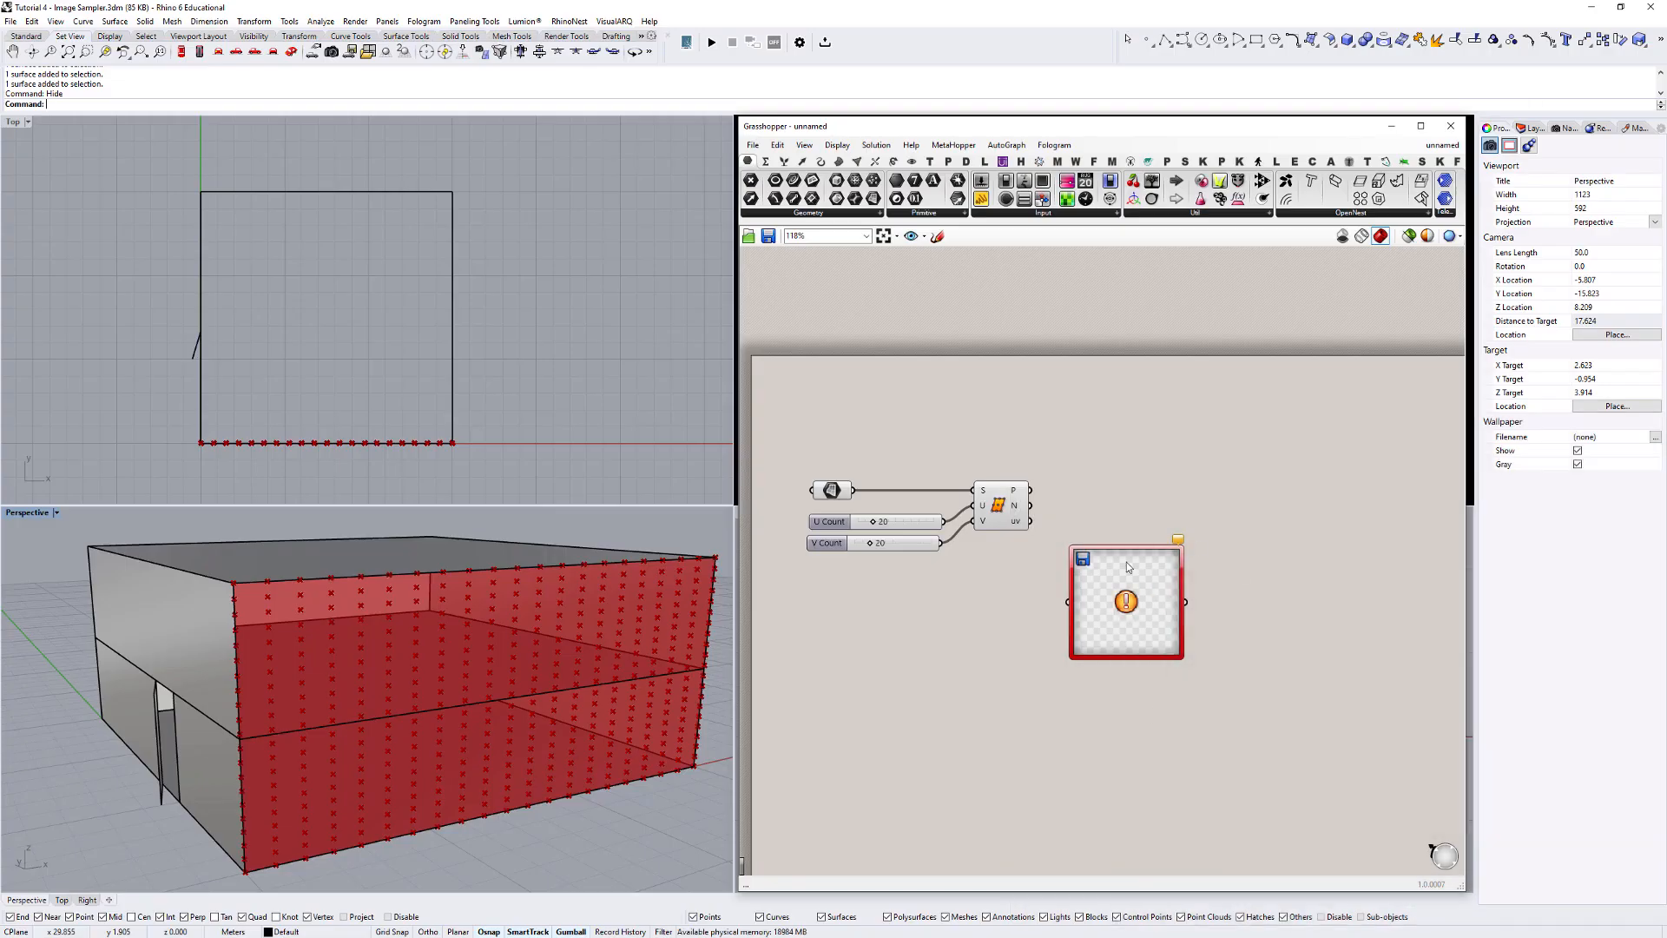
# Load the black-and-white zebra JPEG from the Desktop into the Image Sampler as its source image.
pyautogui.doubleClick(1113, 575)
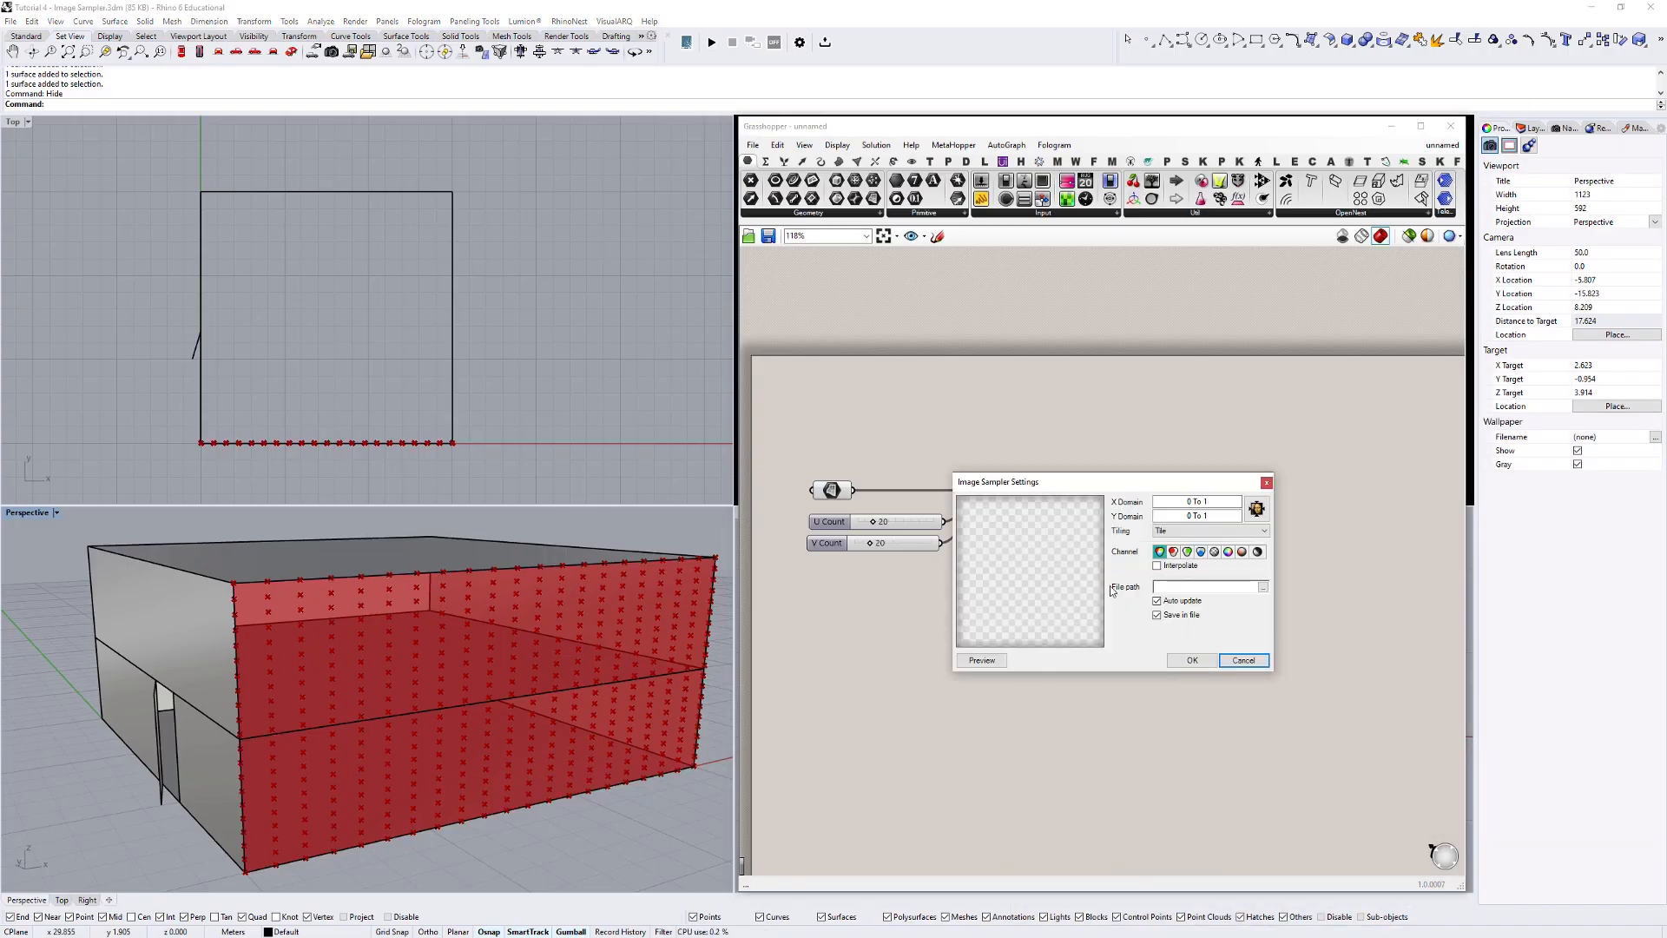
pyautogui.click(1264, 588)
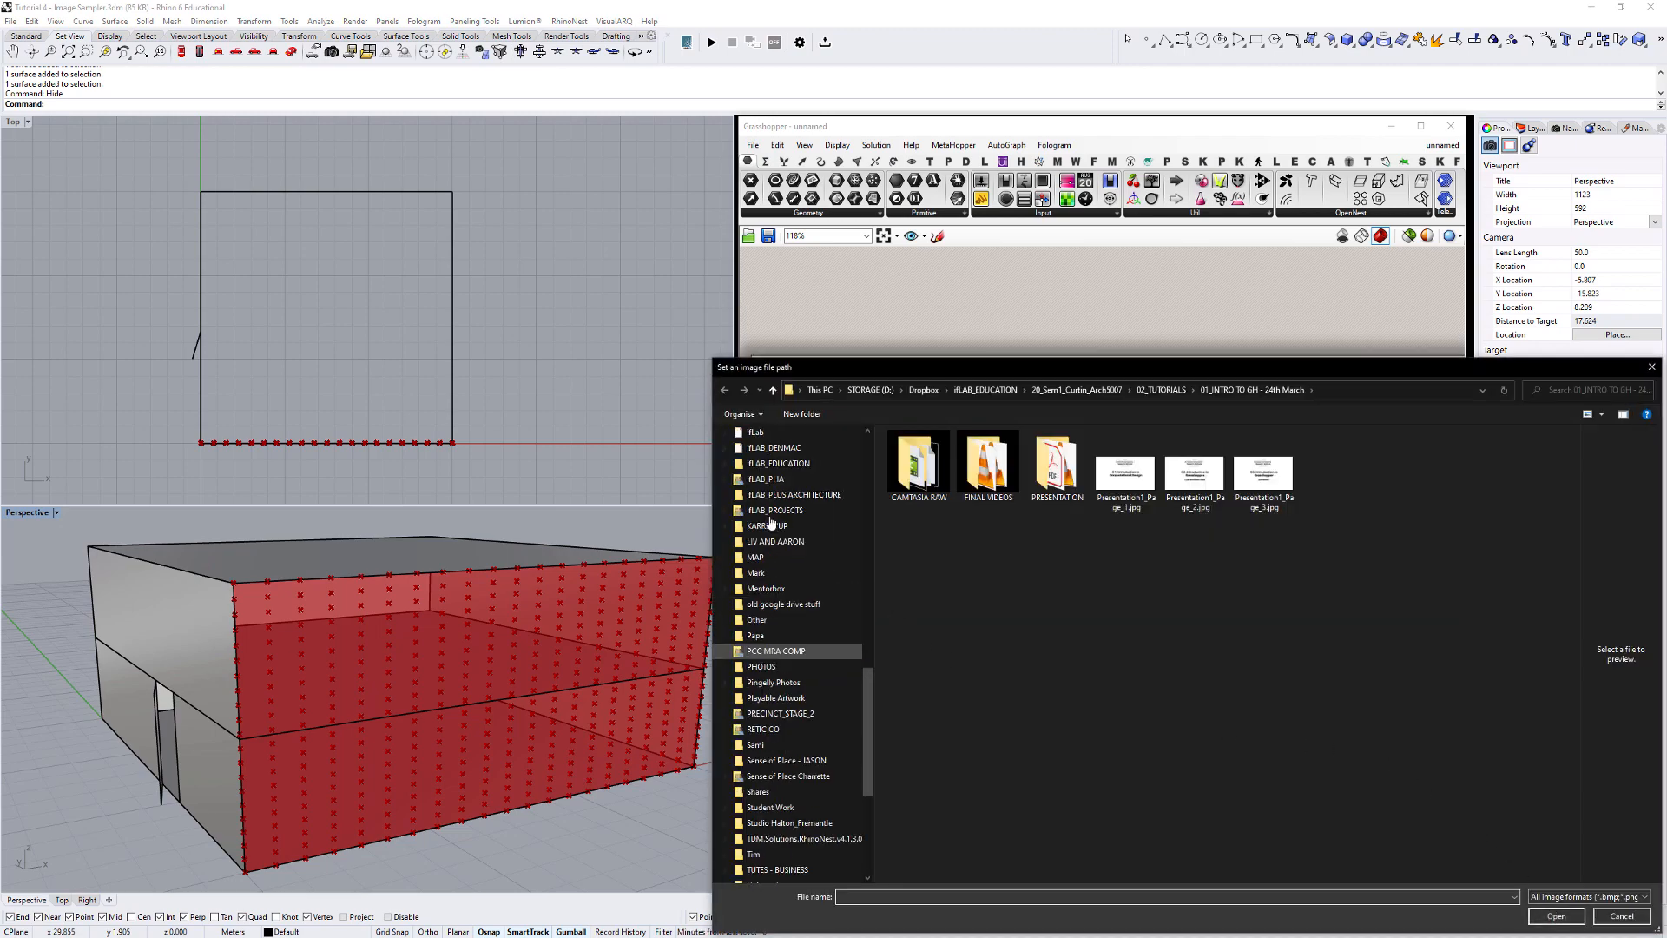
pyautogui.scroll(10, 771, 522)
pyautogui.click(761, 458)
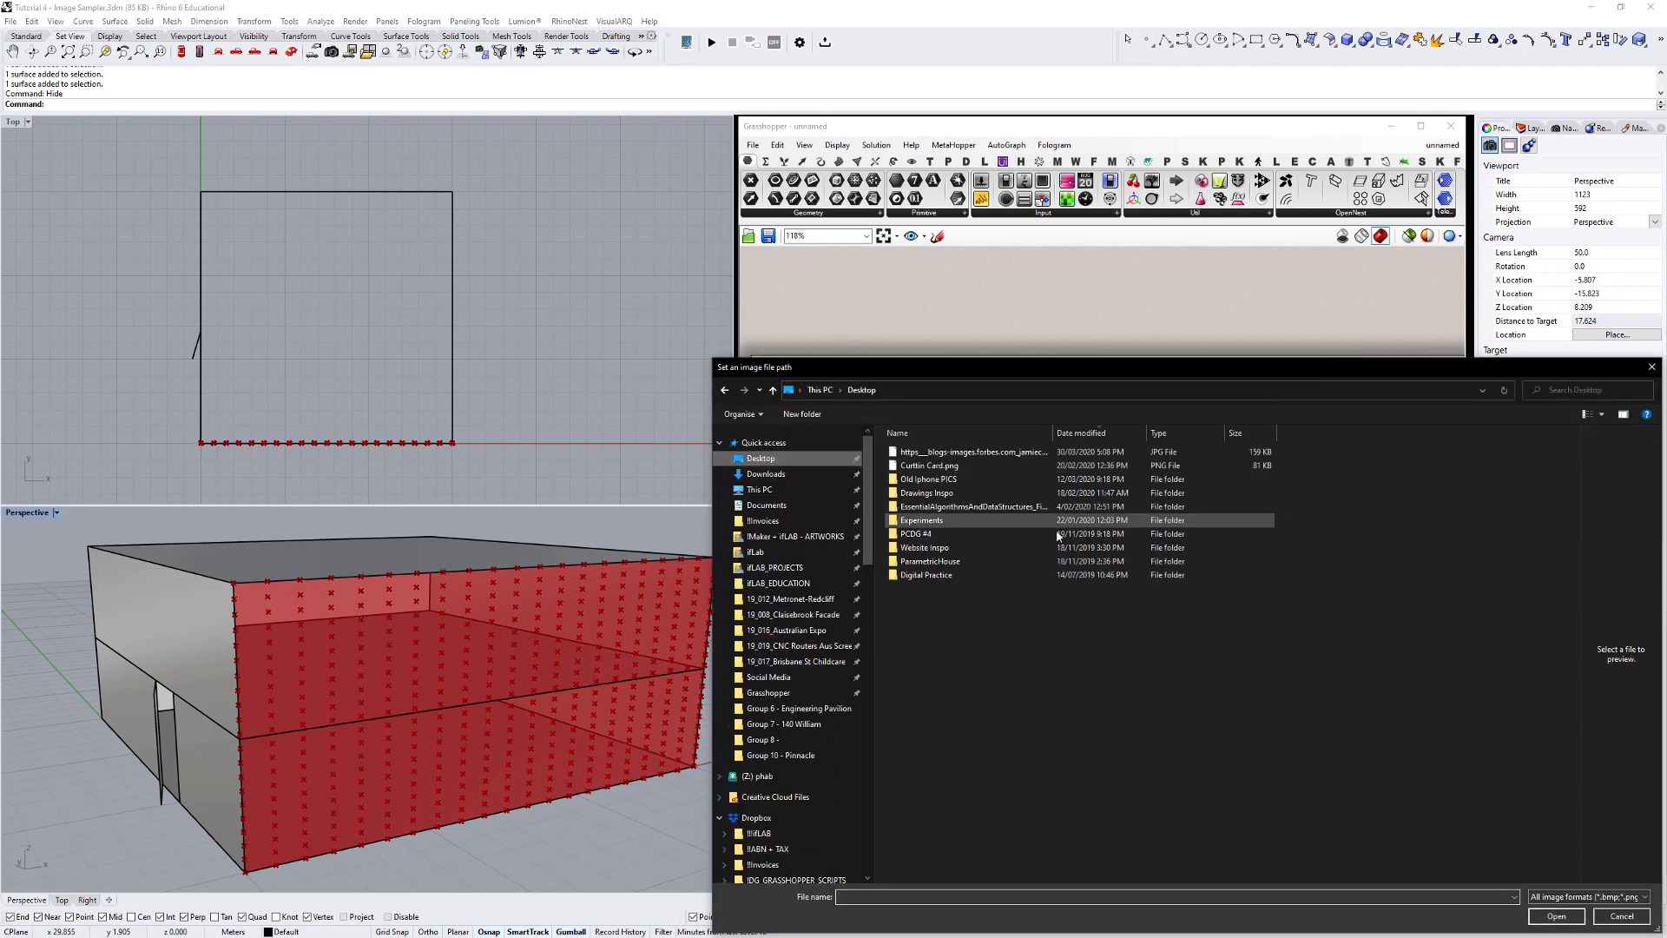
pyautogui.doubleClick(964, 453)
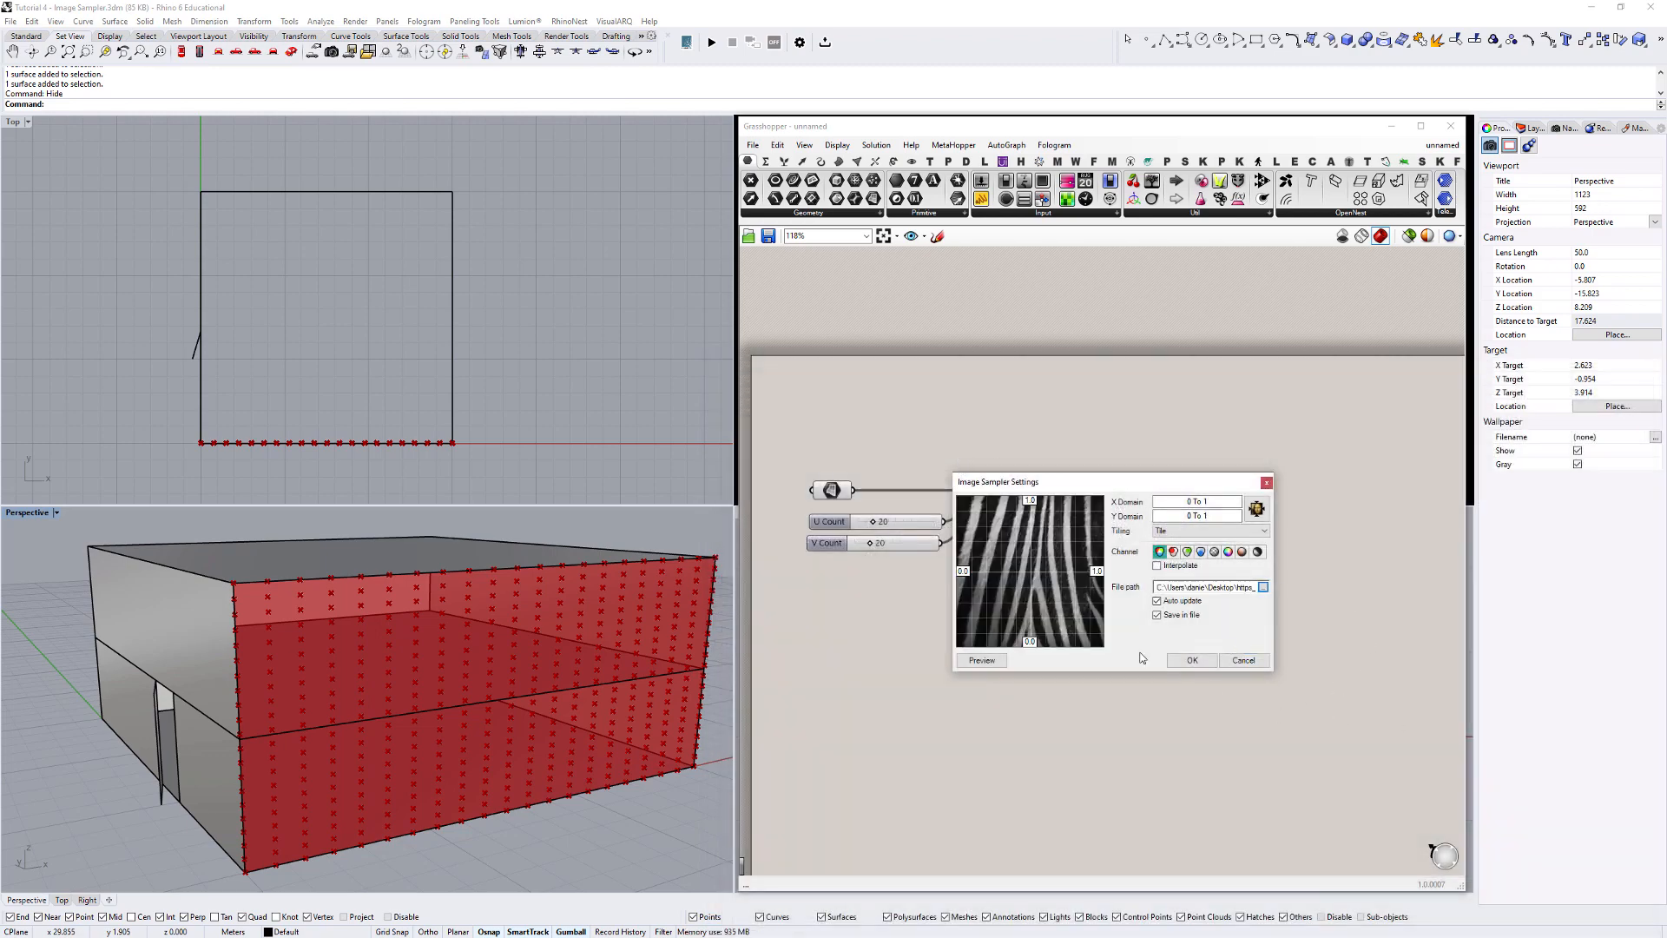
pyautogui.click(1191, 660)
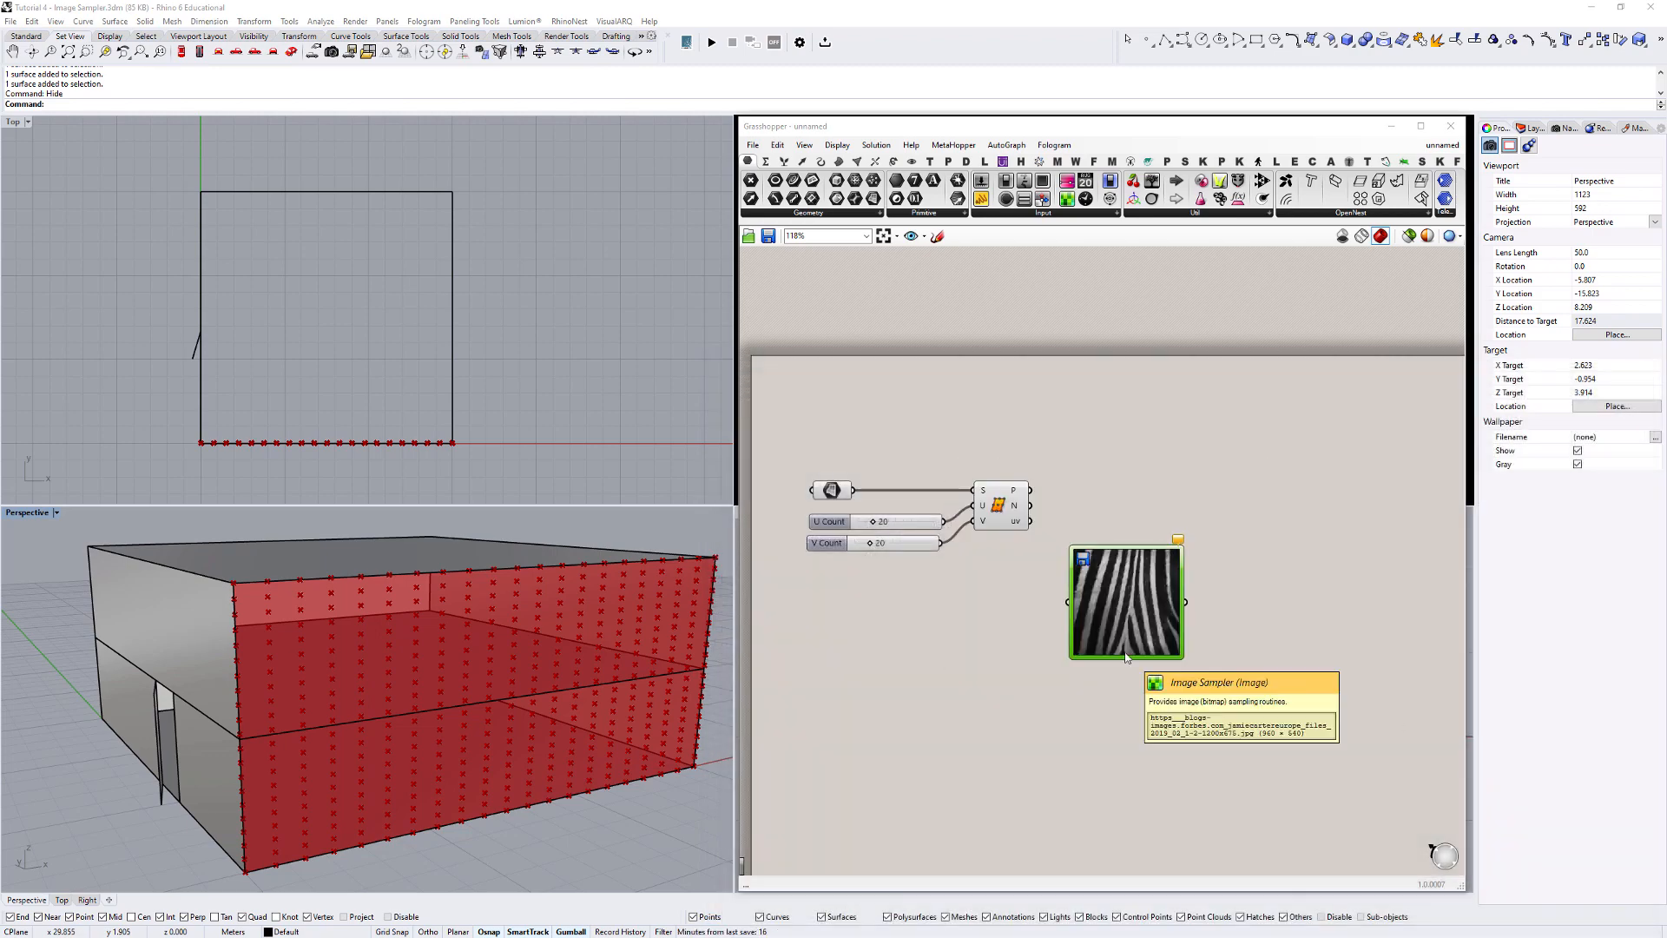
pyautogui.doubleClick(1124, 590)
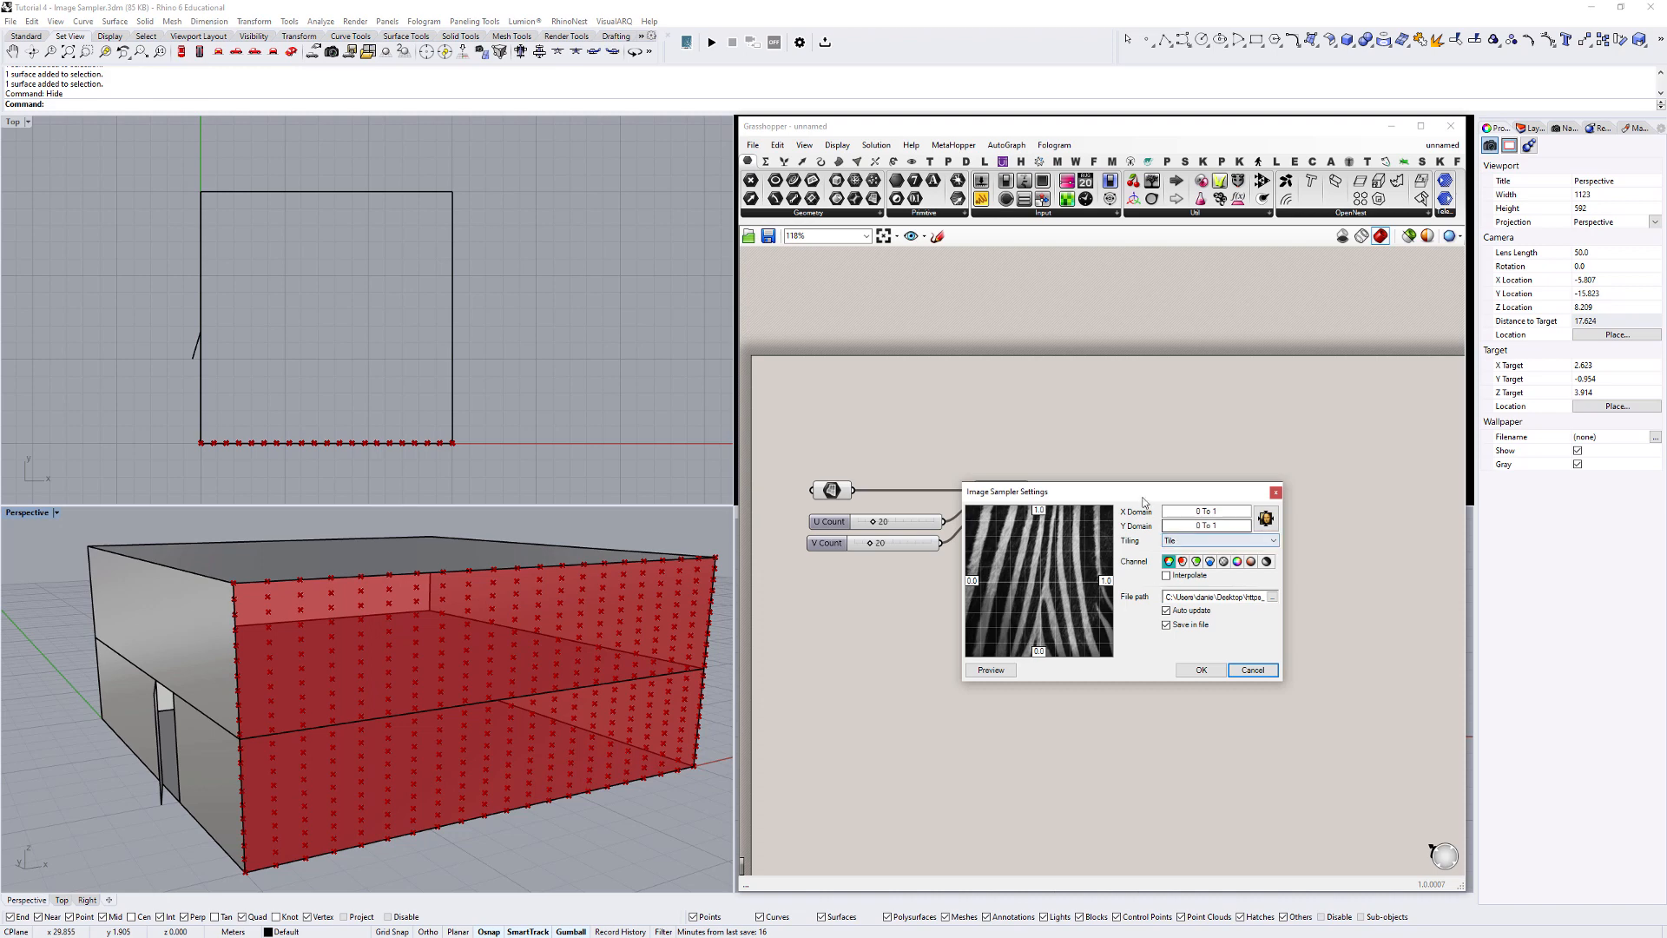
pyautogui.moveTo(1138, 483); pyautogui.dragTo(1164, 643)
pyautogui.click(1298, 649)
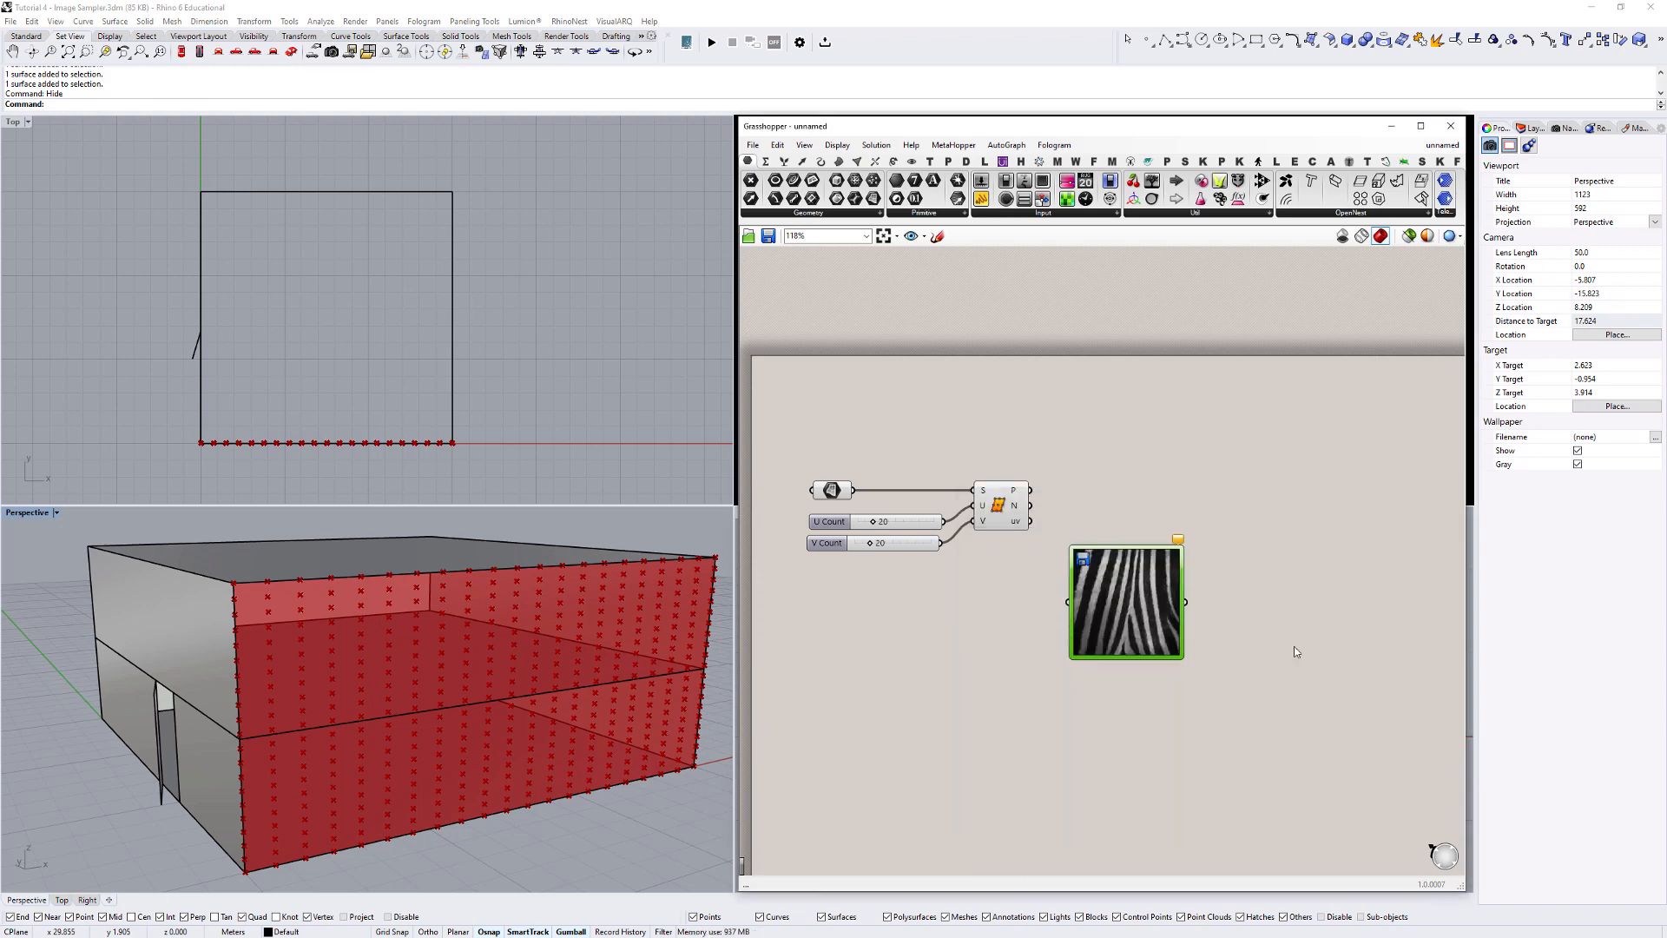
pyautogui.doubleClick(1147, 597)
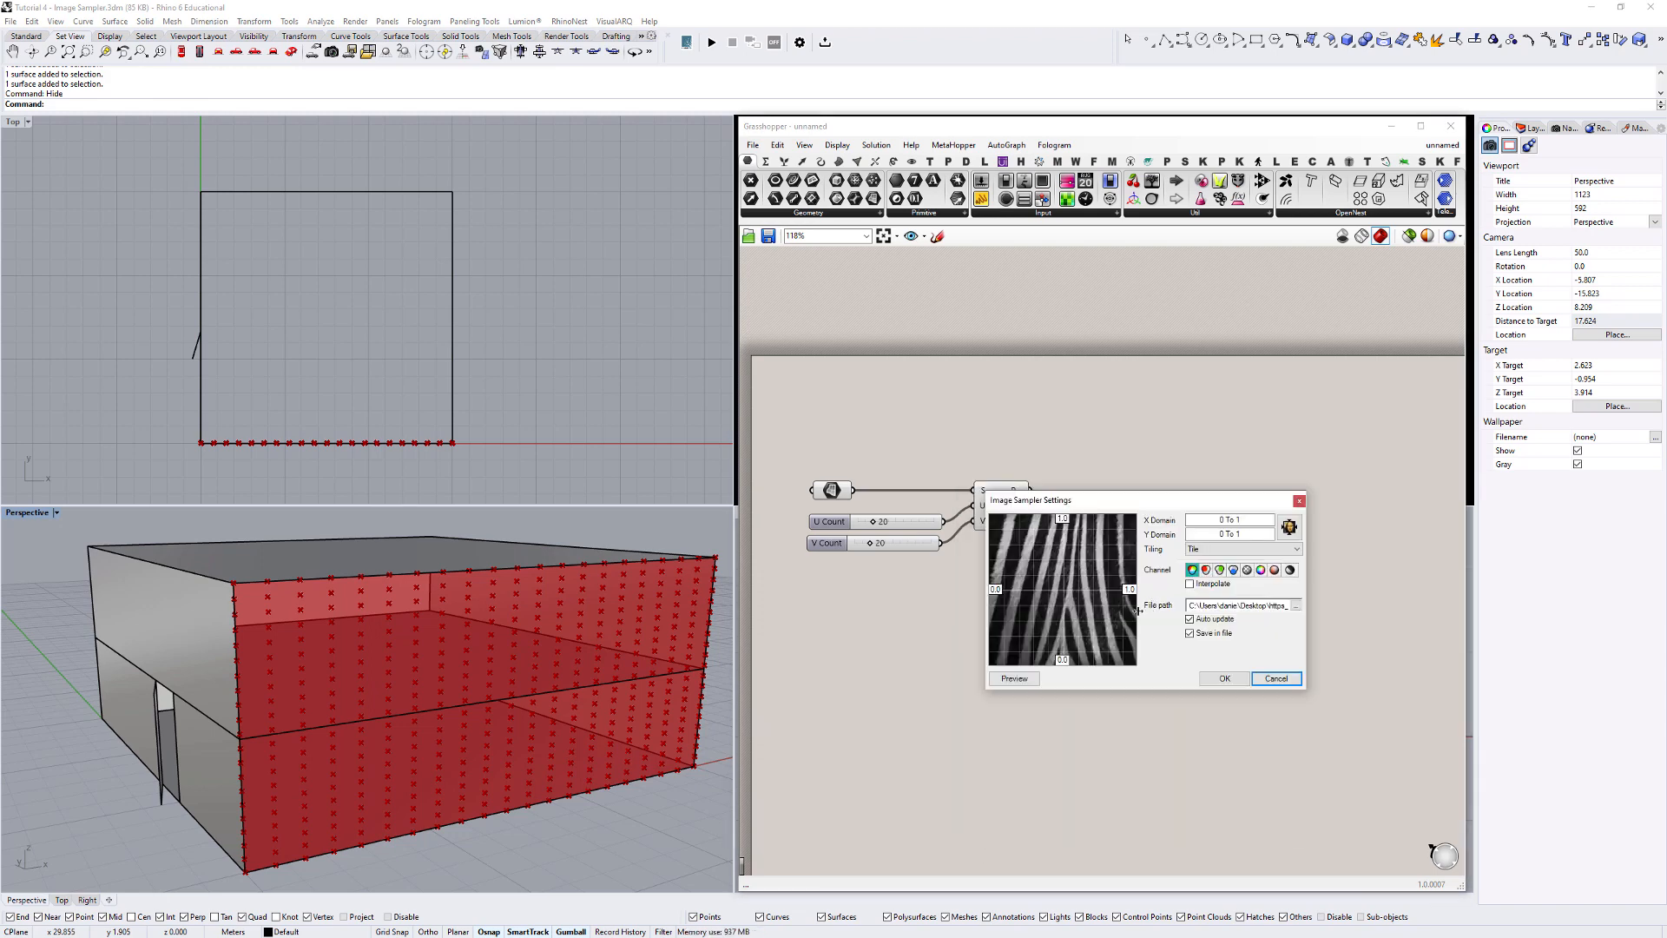
pyautogui.click(1290, 570)
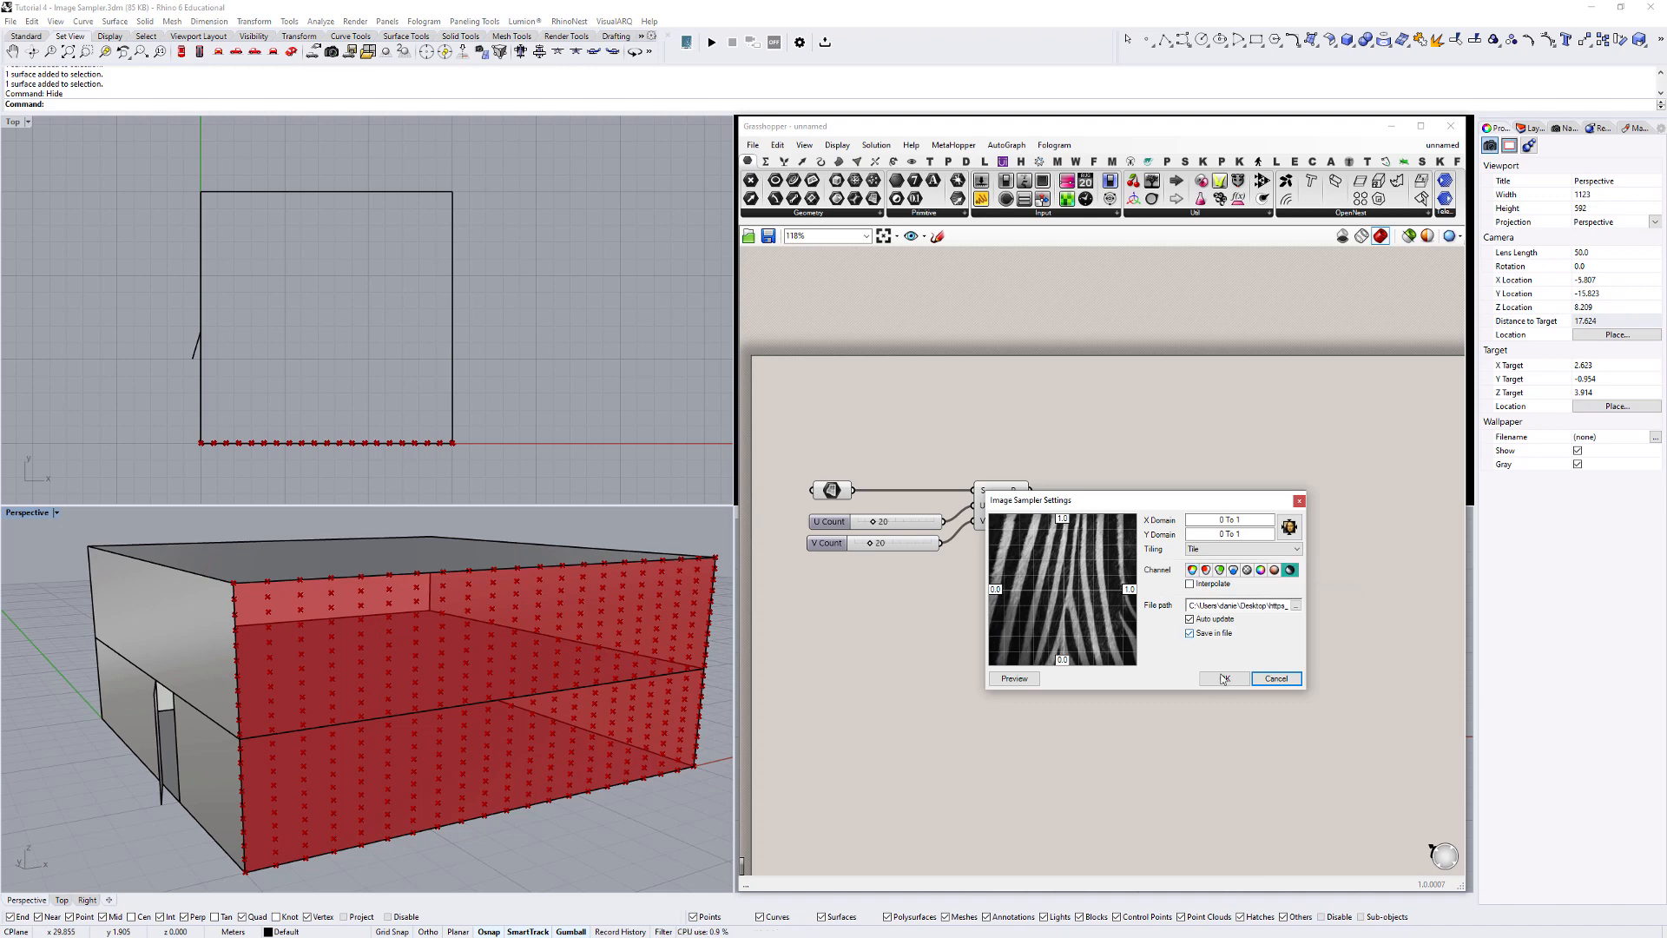
pyautogui.click(1221, 679)
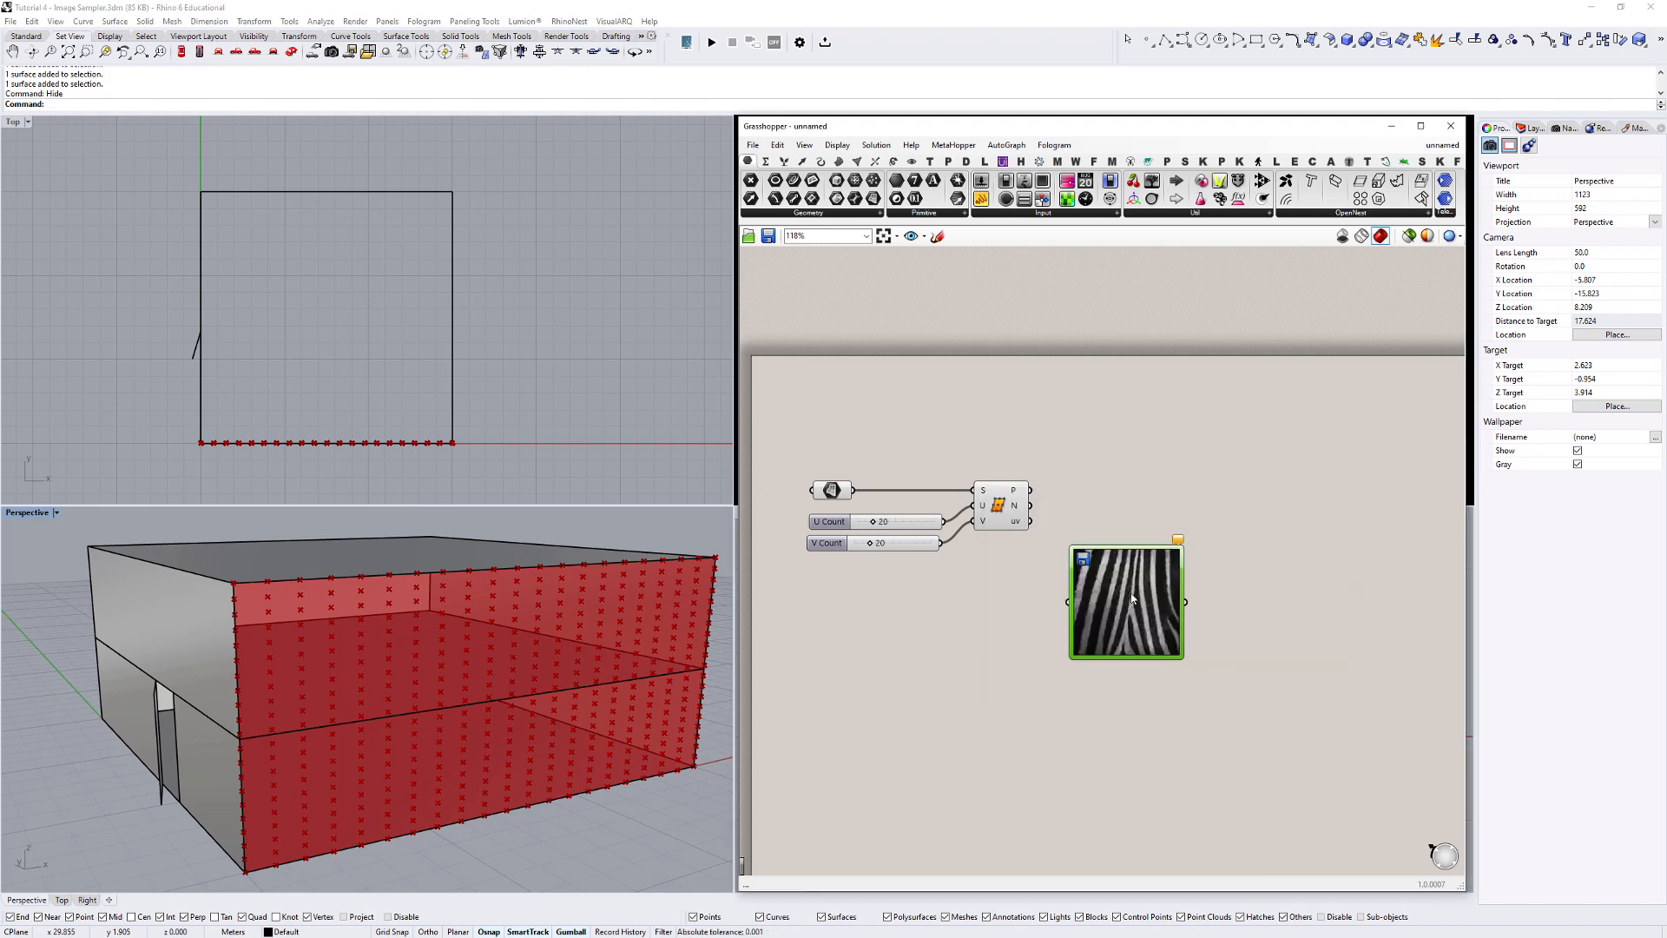
# Resize the Image Sampler to a wider rectangle and place it below and to the right of the surface division component.
pyautogui.moveTo(1031, 595); pyautogui.dragTo(905, 702)
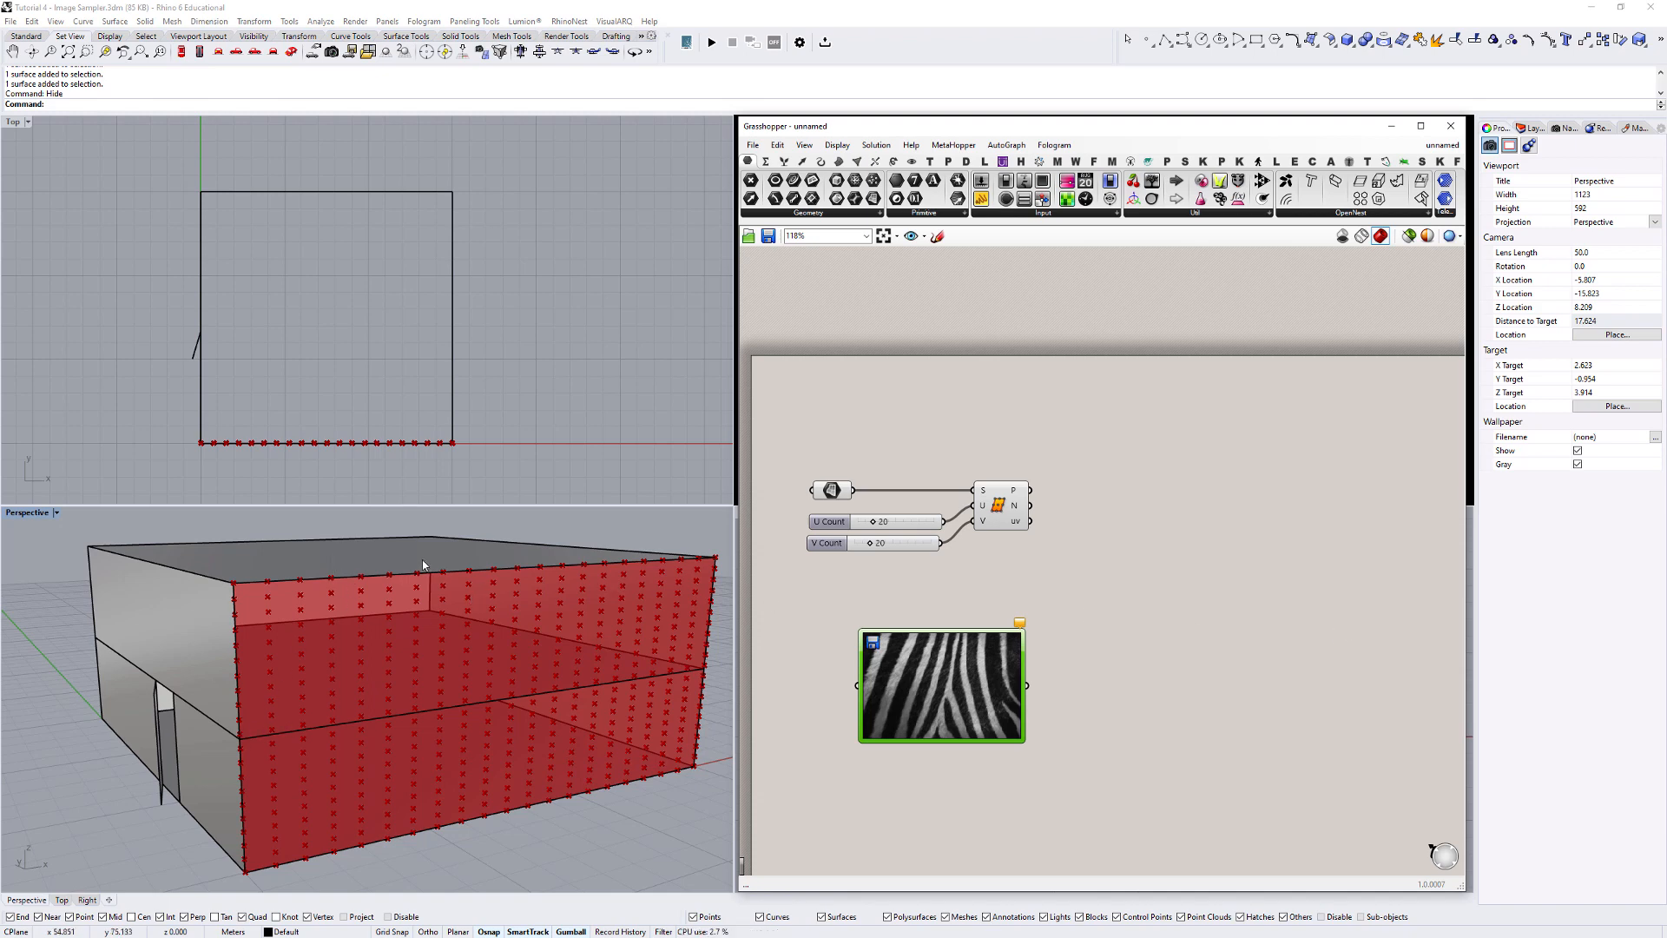
pyautogui.moveTo(936, 691); pyautogui.dragTo(1214, 638)
pyautogui.moveTo(1263, 598); pyautogui.dragTo(1101, 665, button='right')
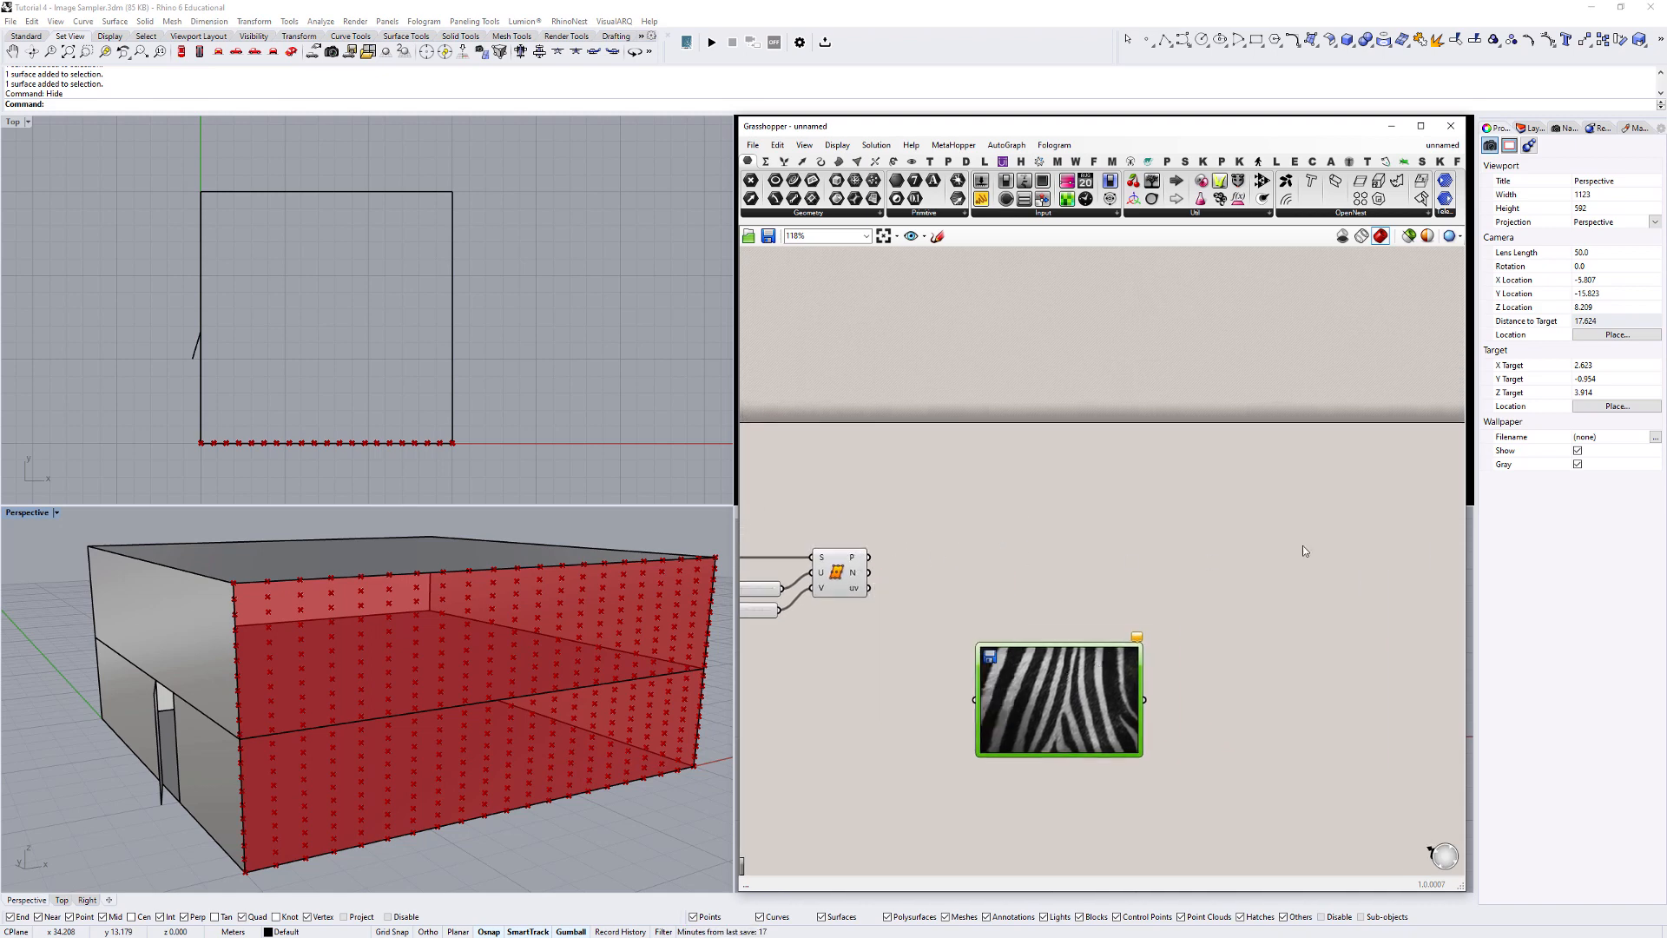
pyautogui.moveTo(1070, 690); pyautogui.dragTo(1014, 687)
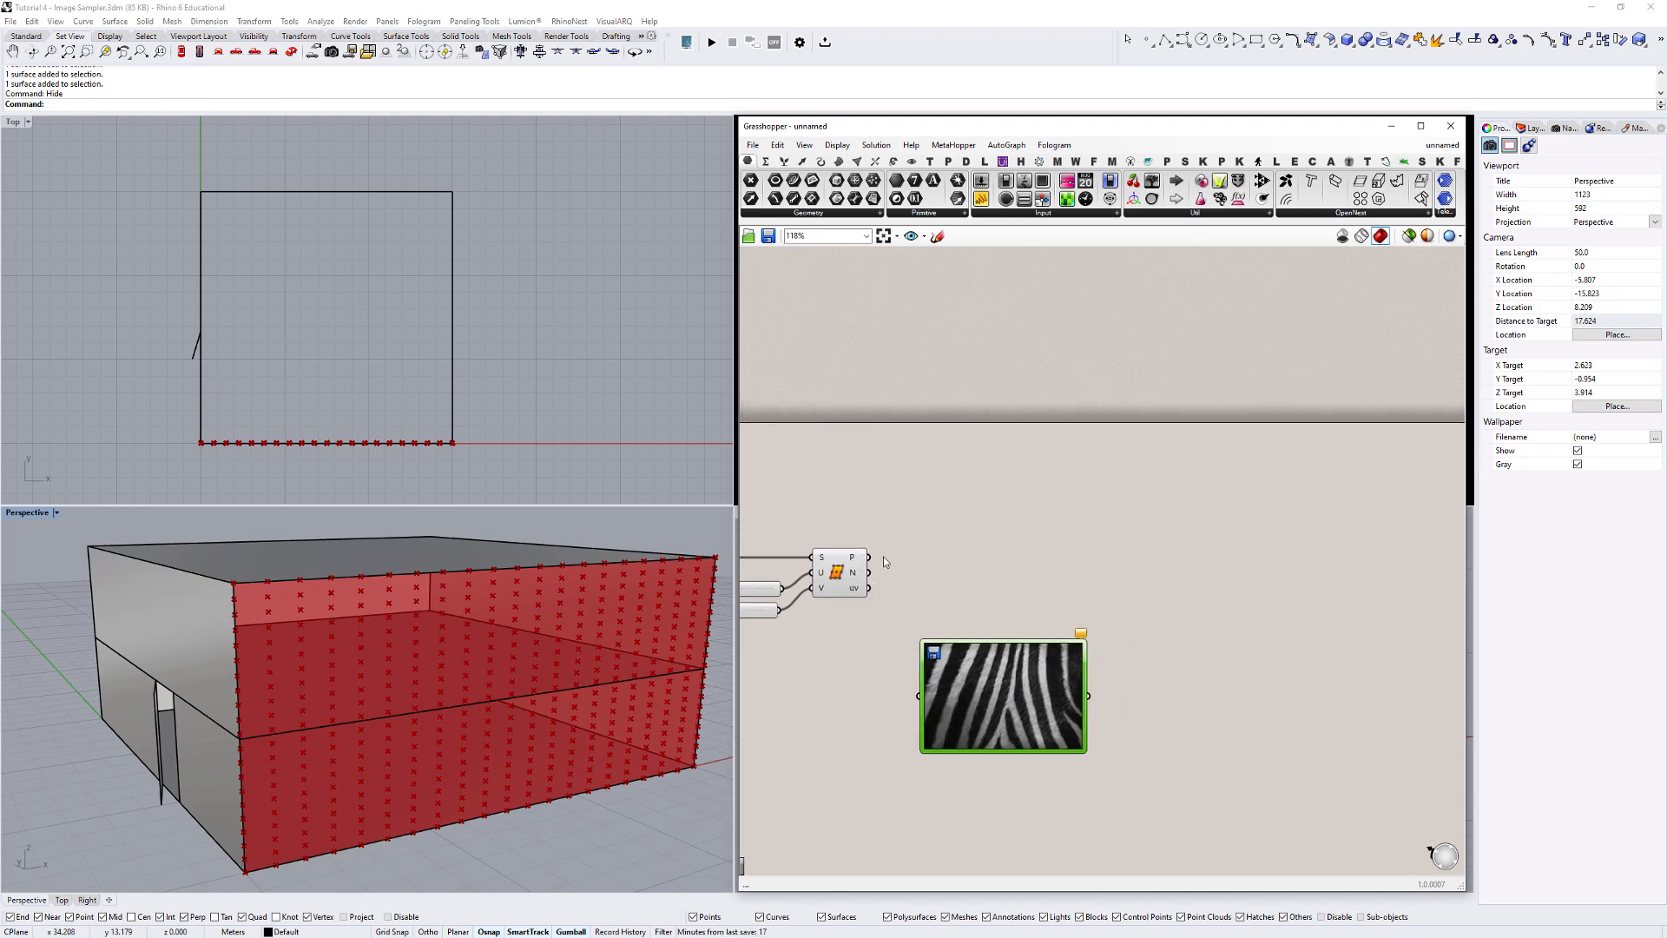
# Add a Circle component with plane and radius inputs well to the right of the surface division component.
pyautogui.click(1223, 556)
pyautogui.doubleClick(1223, 558)
pyautogui.write('cir')
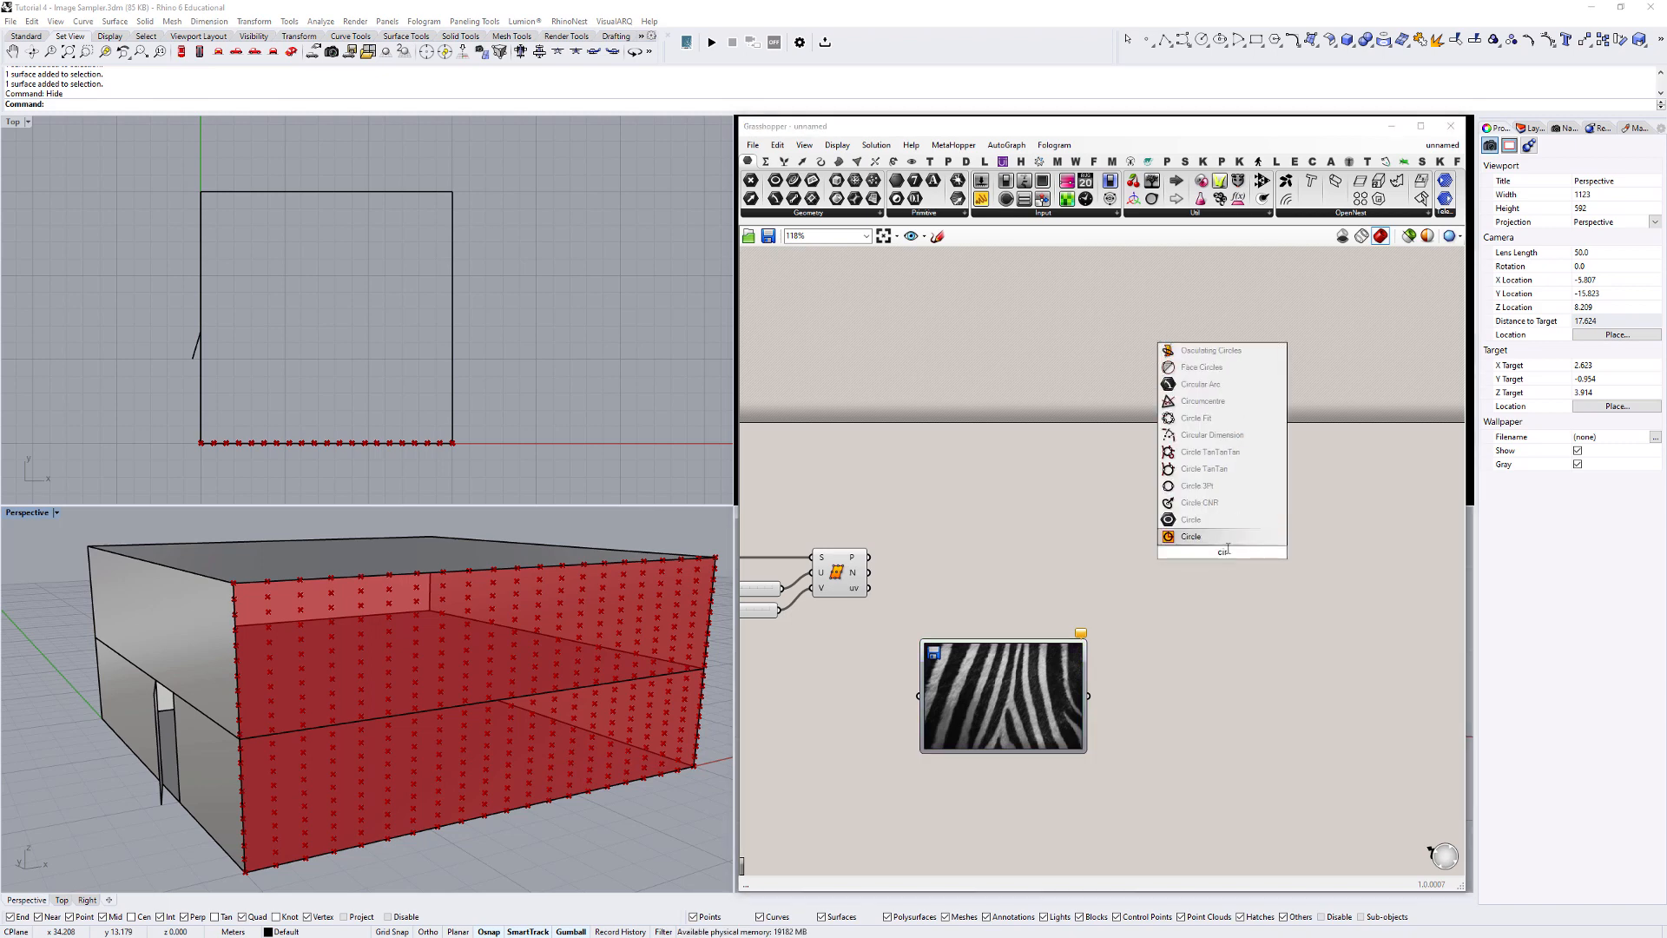
pyautogui.click(1184, 539)
pyautogui.moveTo(1180, 586); pyautogui.dragTo(1297, 570, button='right')
pyautogui.moveTo(1336, 543); pyautogui.dragTo(1372, 564)
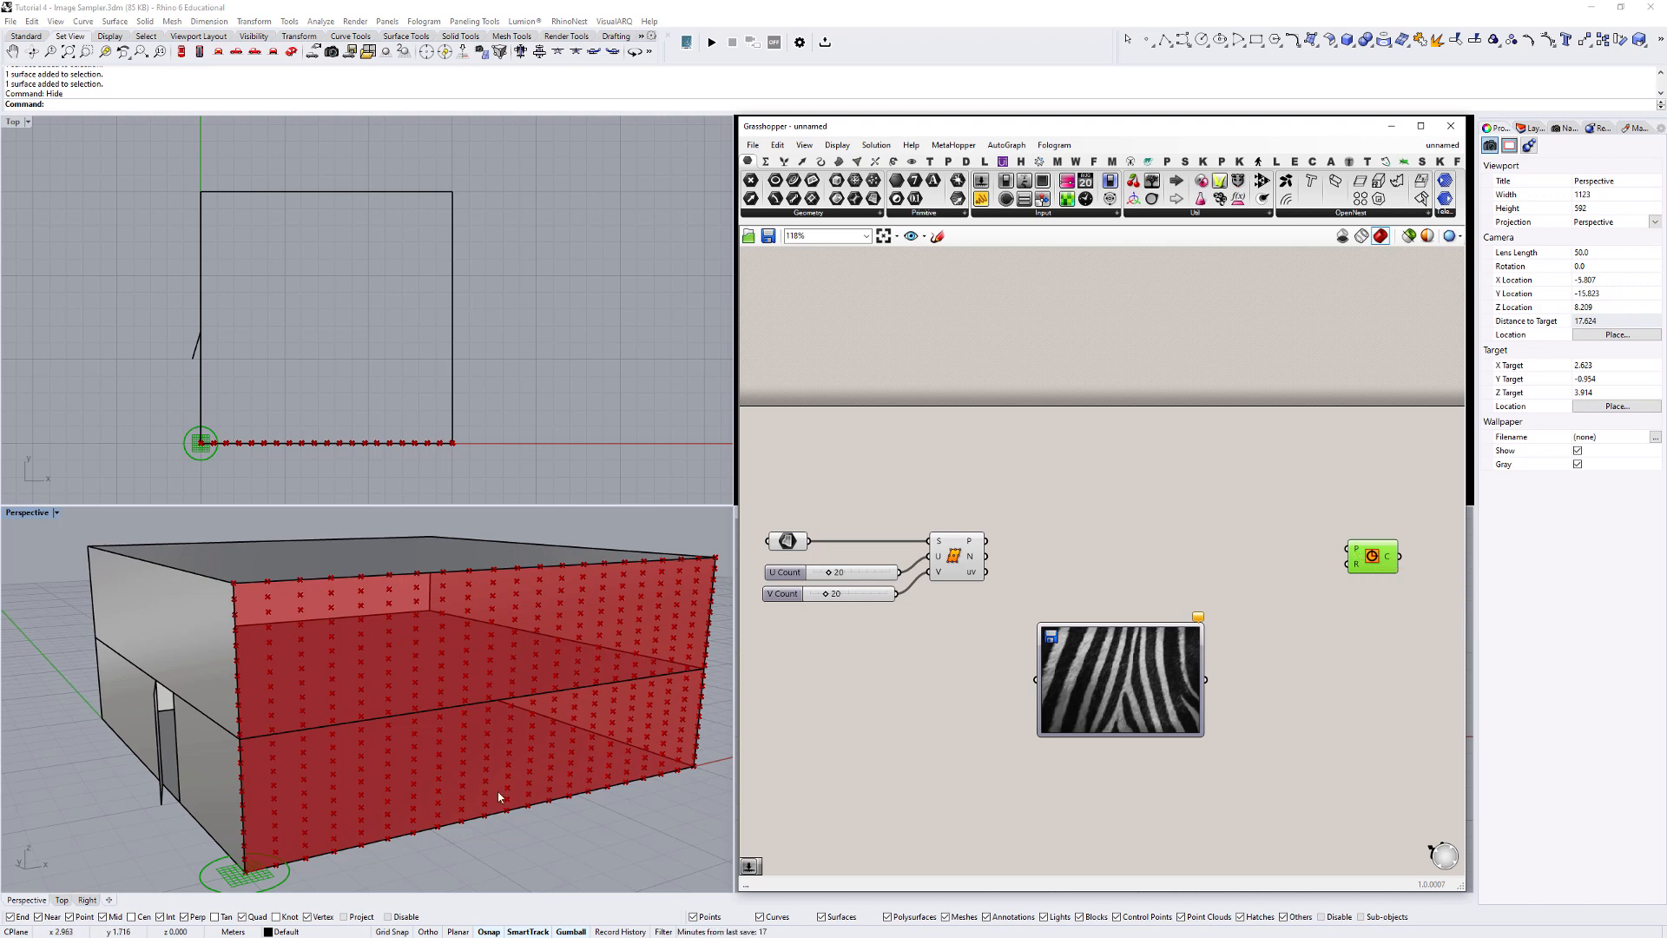
# Add an XZ Plane component between the surface division and Circle components, and align the Circle component in the same row.
pyautogui.moveTo(300, 679); pyautogui.dragTo(304, 728, button='right')
pyautogui.scroll(-2, 328, 702)
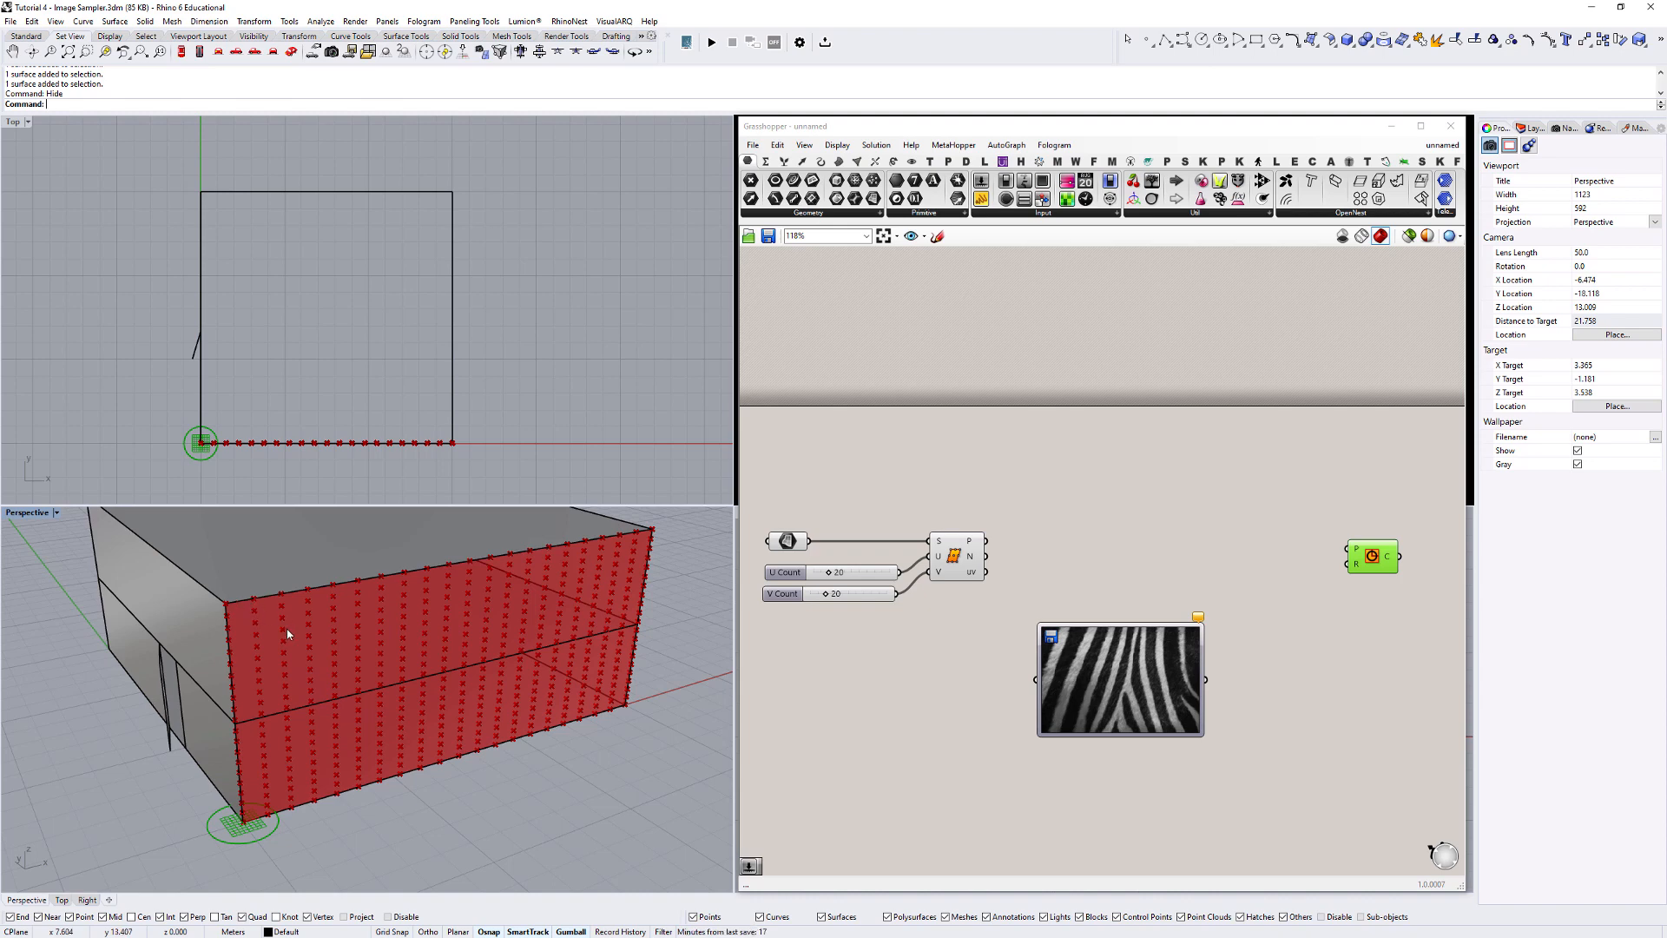
pyautogui.doubleClick(1067, 538)
pyautogui.write('x')
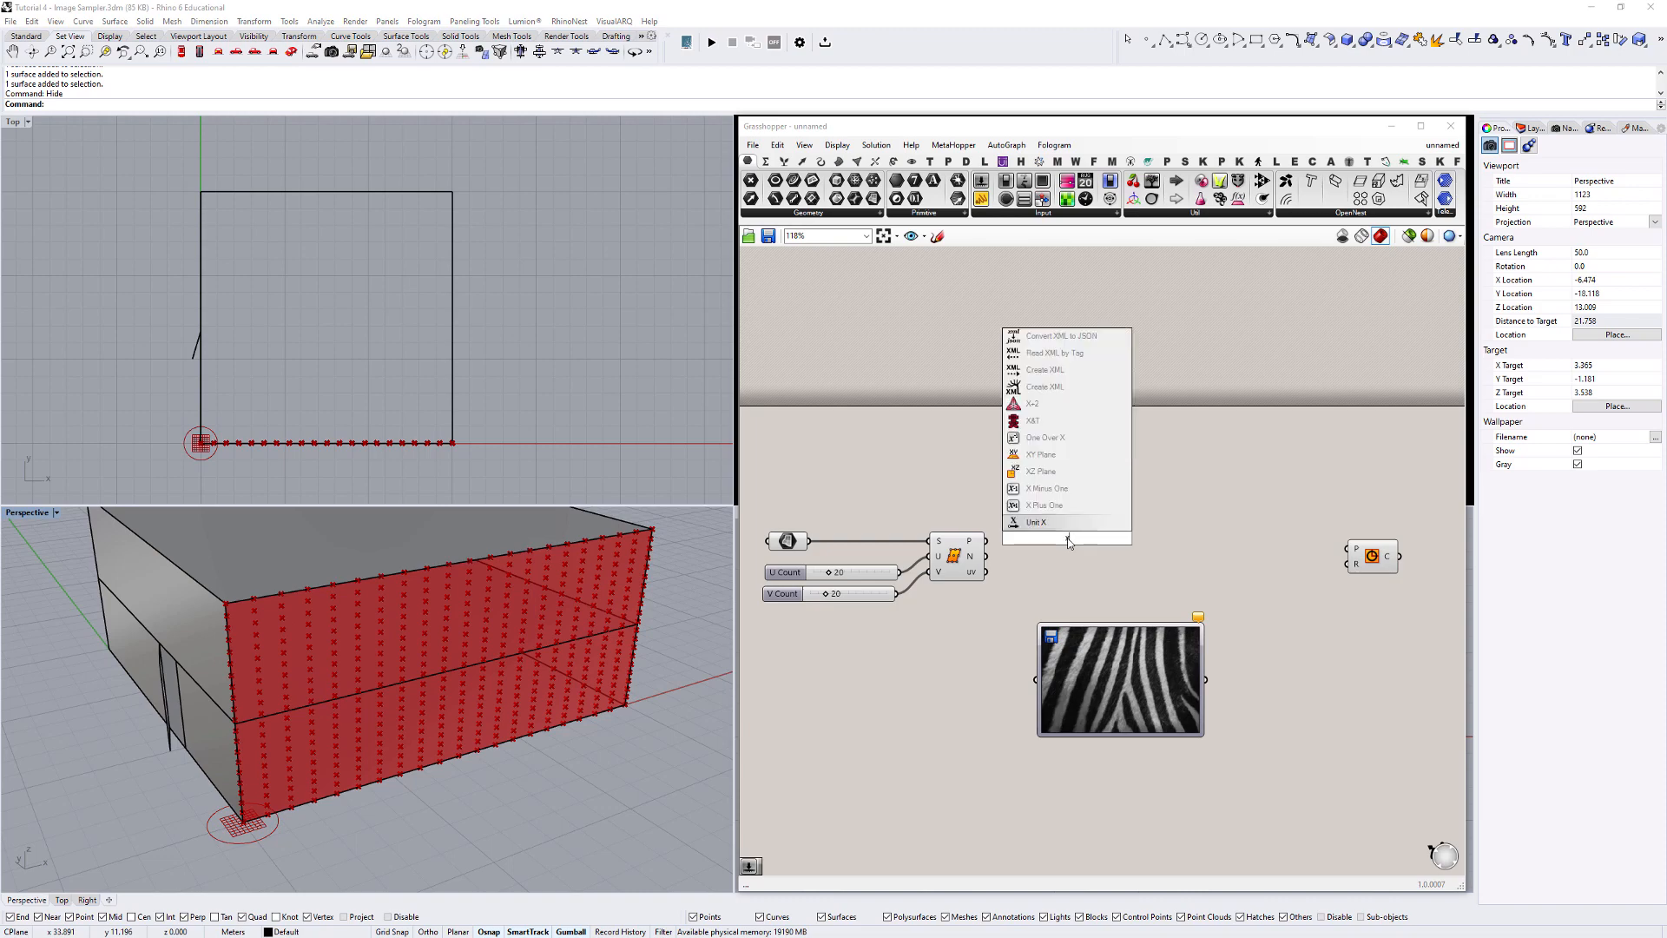
pyautogui.write('z')
pyautogui.click(1046, 525)
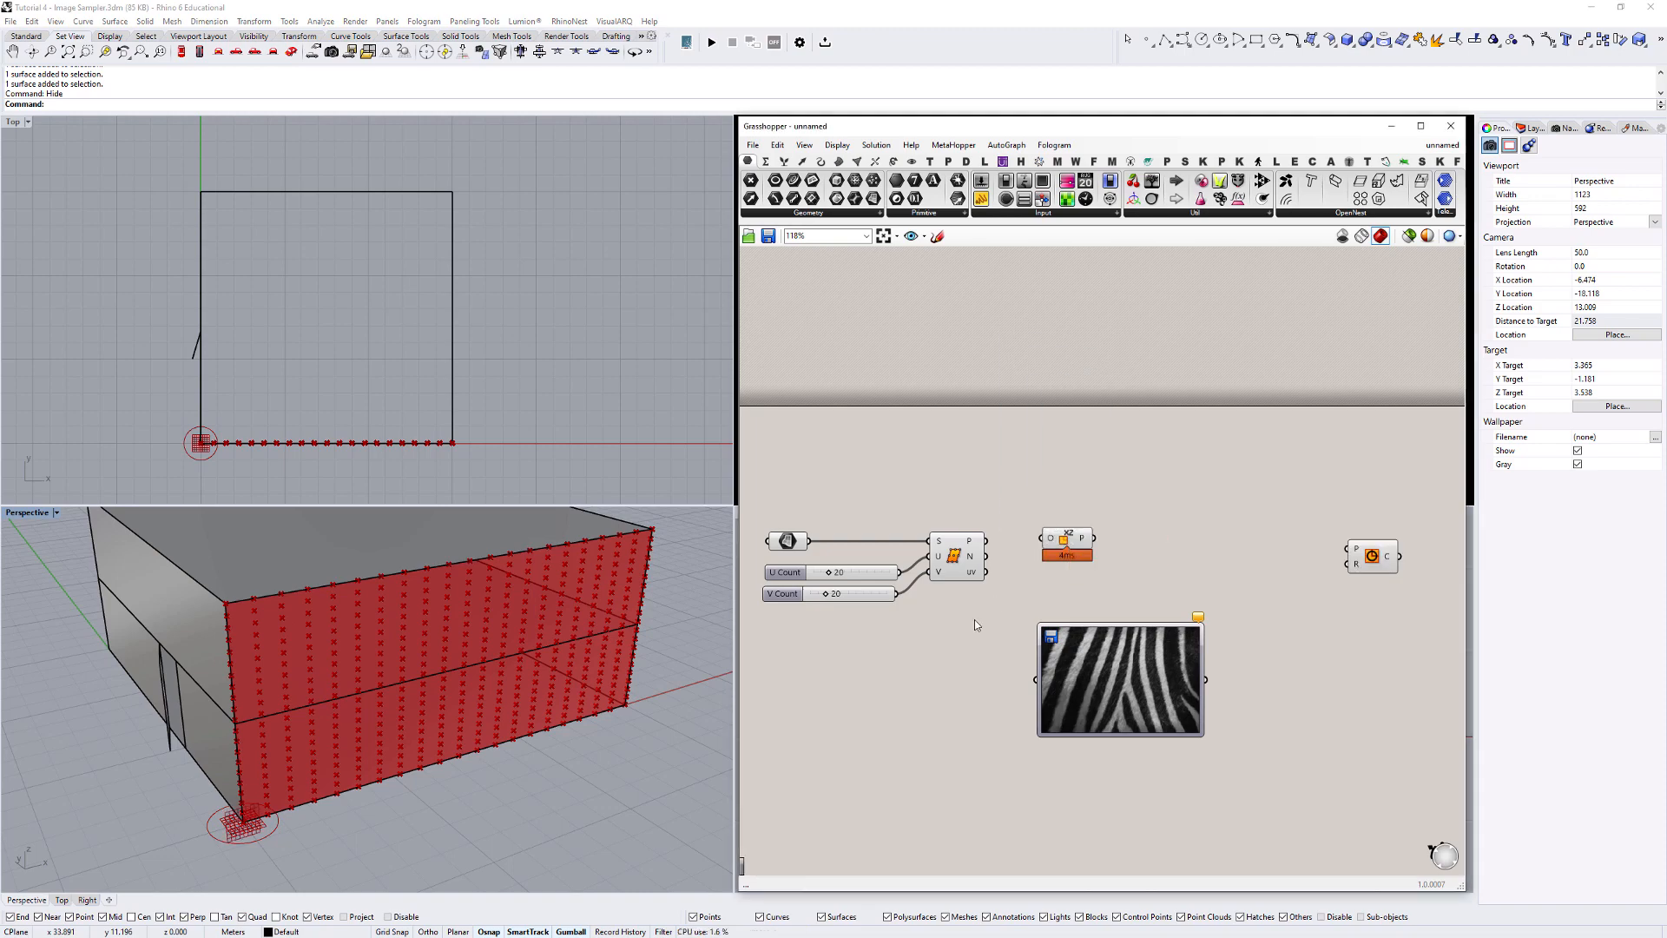
pyautogui.moveTo(564, 745); pyautogui.dragTo(619, 710, button='right')
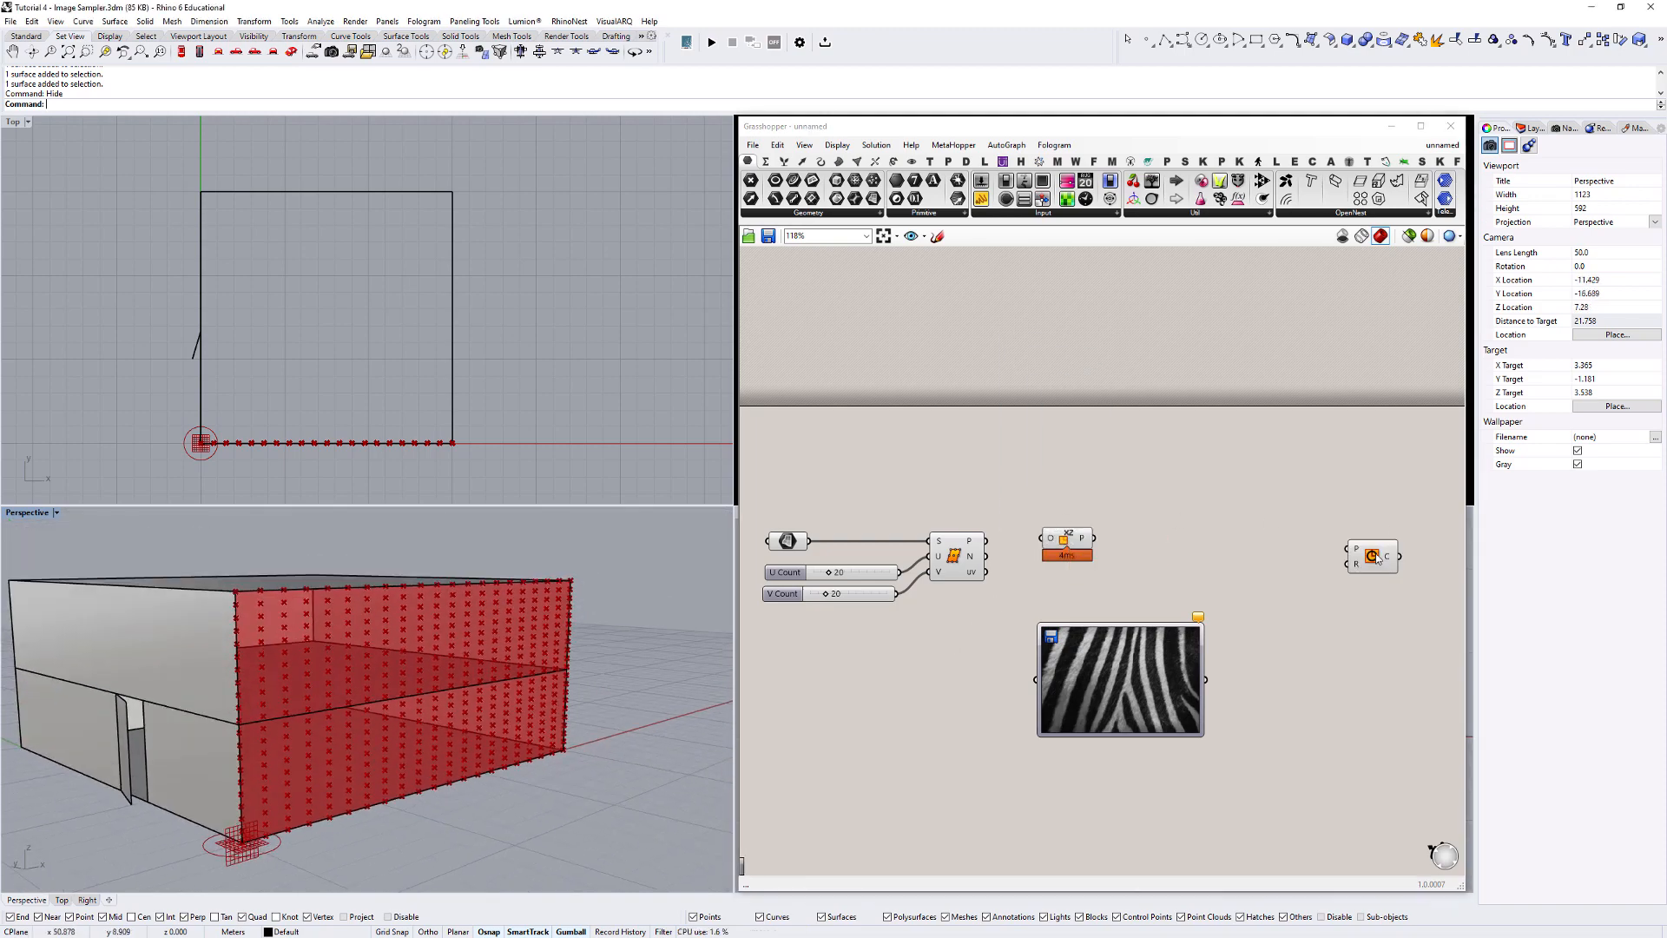
pyautogui.moveTo(1377, 557); pyautogui.dragTo(1367, 543)
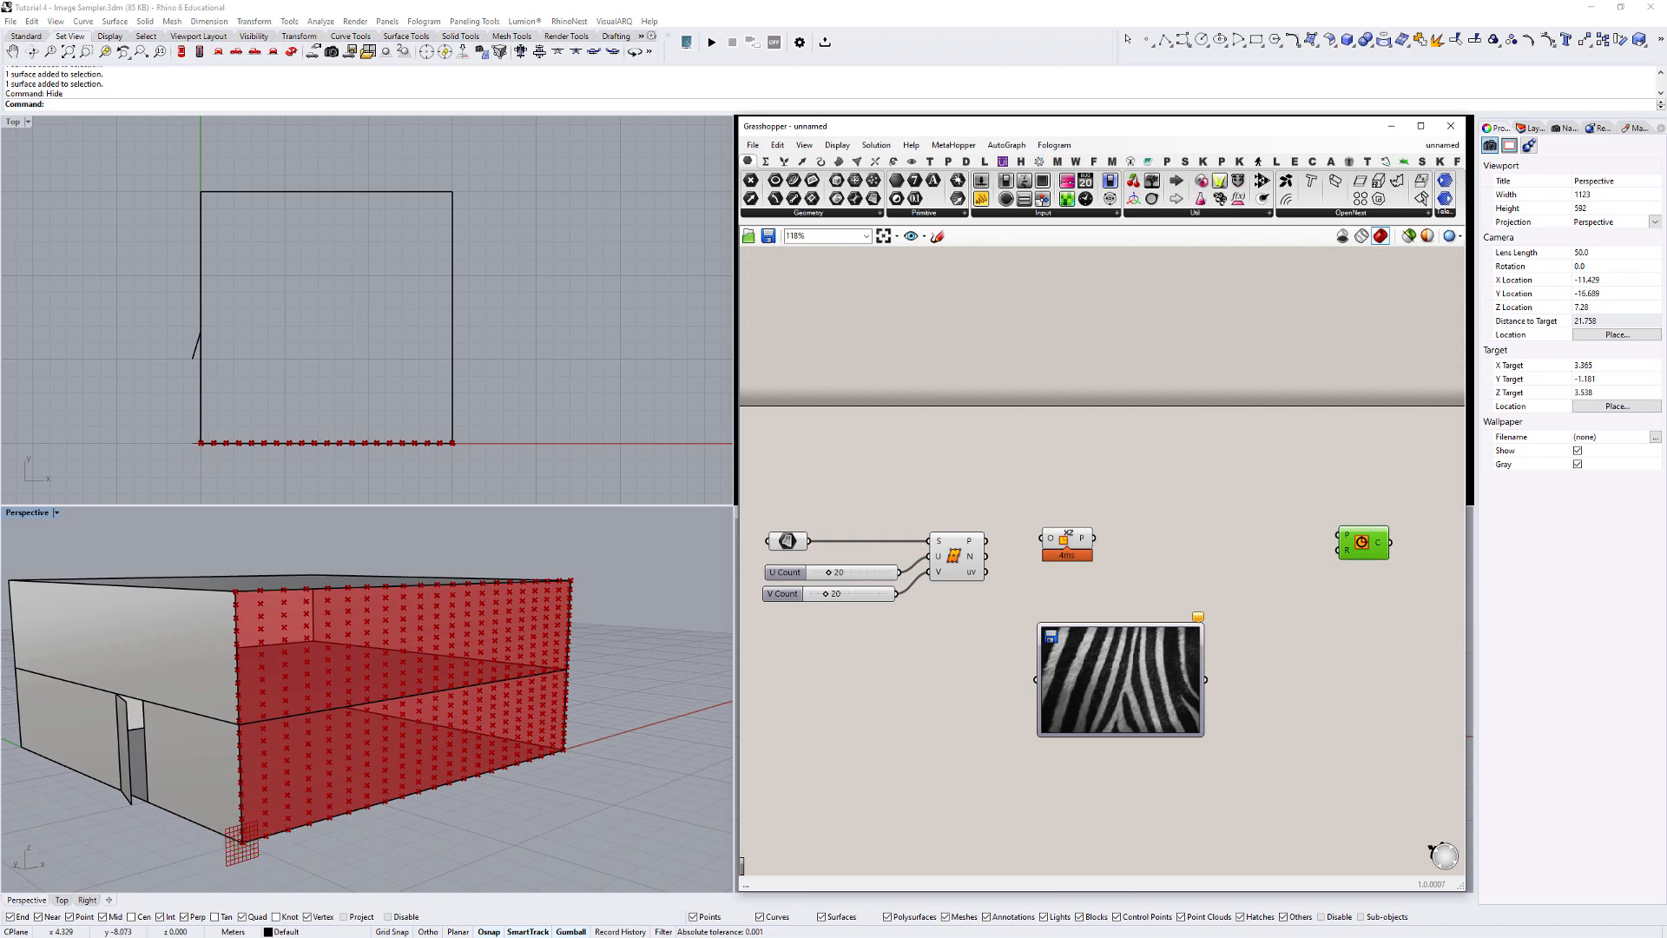
# Connect the surface division's points output to the XZ Plane's origin input and space the XZ Plane component out.
pyautogui.scroll(8, 412, 694)
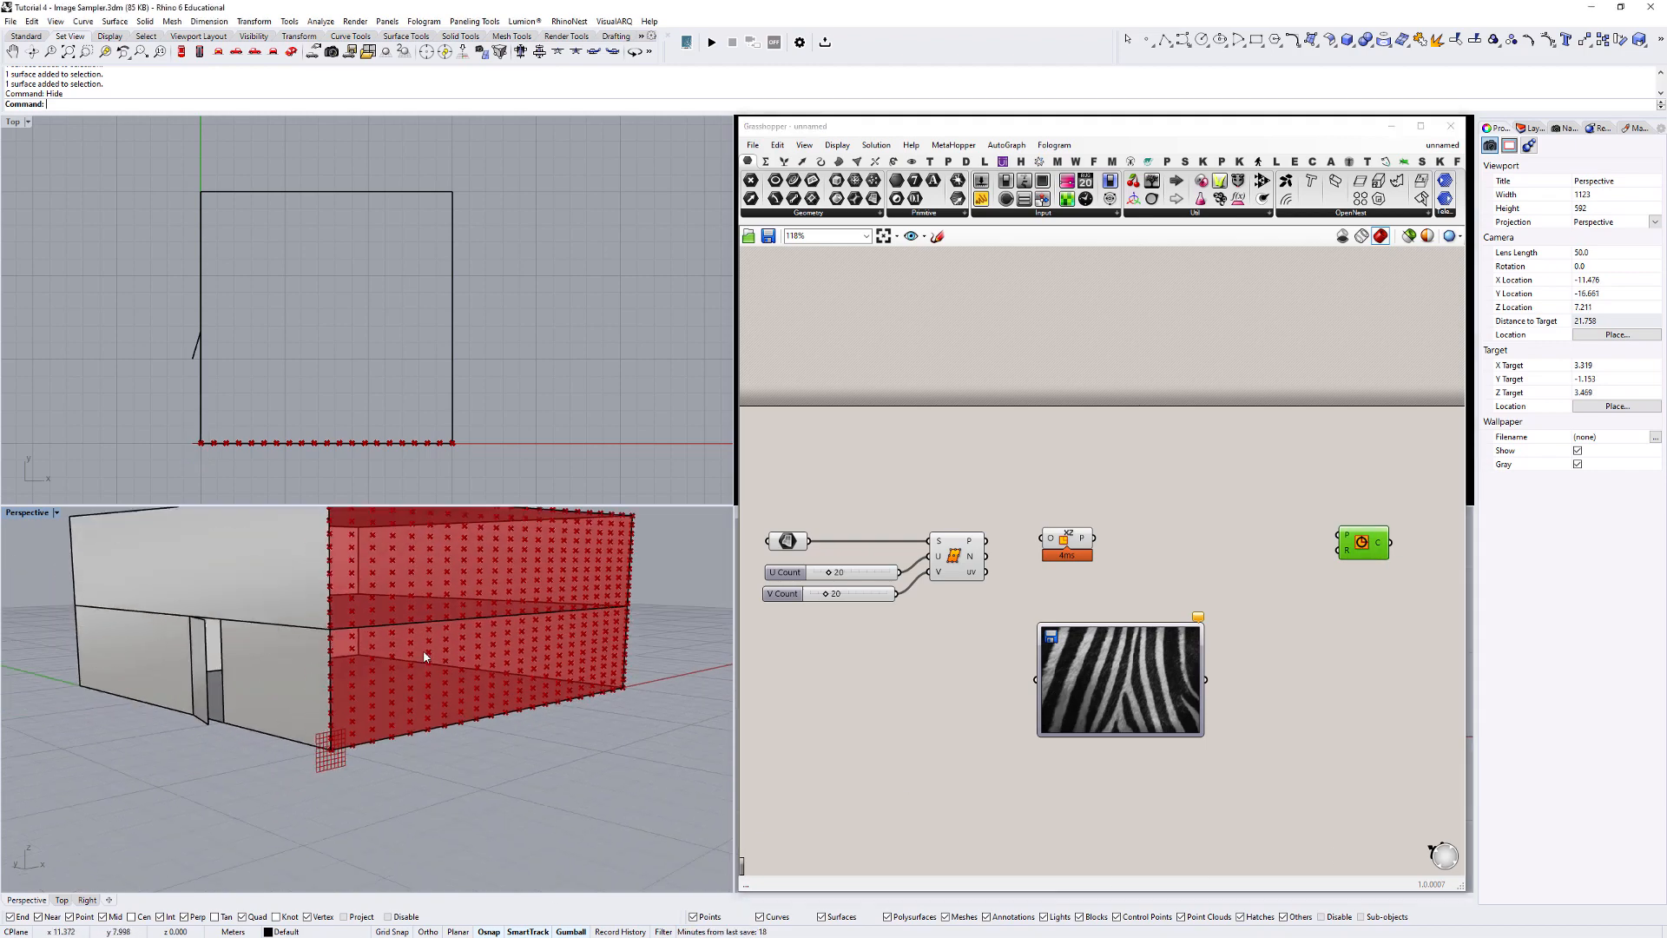
pyautogui.moveTo(451, 750); pyautogui.dragTo(418, 745, button='right')
pyautogui.scroll(-12, 426, 708)
pyautogui.keyDown('shift'); pyautogui.moveTo(318, 717); pyautogui.dragTo(316, 771, button='right'); pyautogui.keyUp('shift')
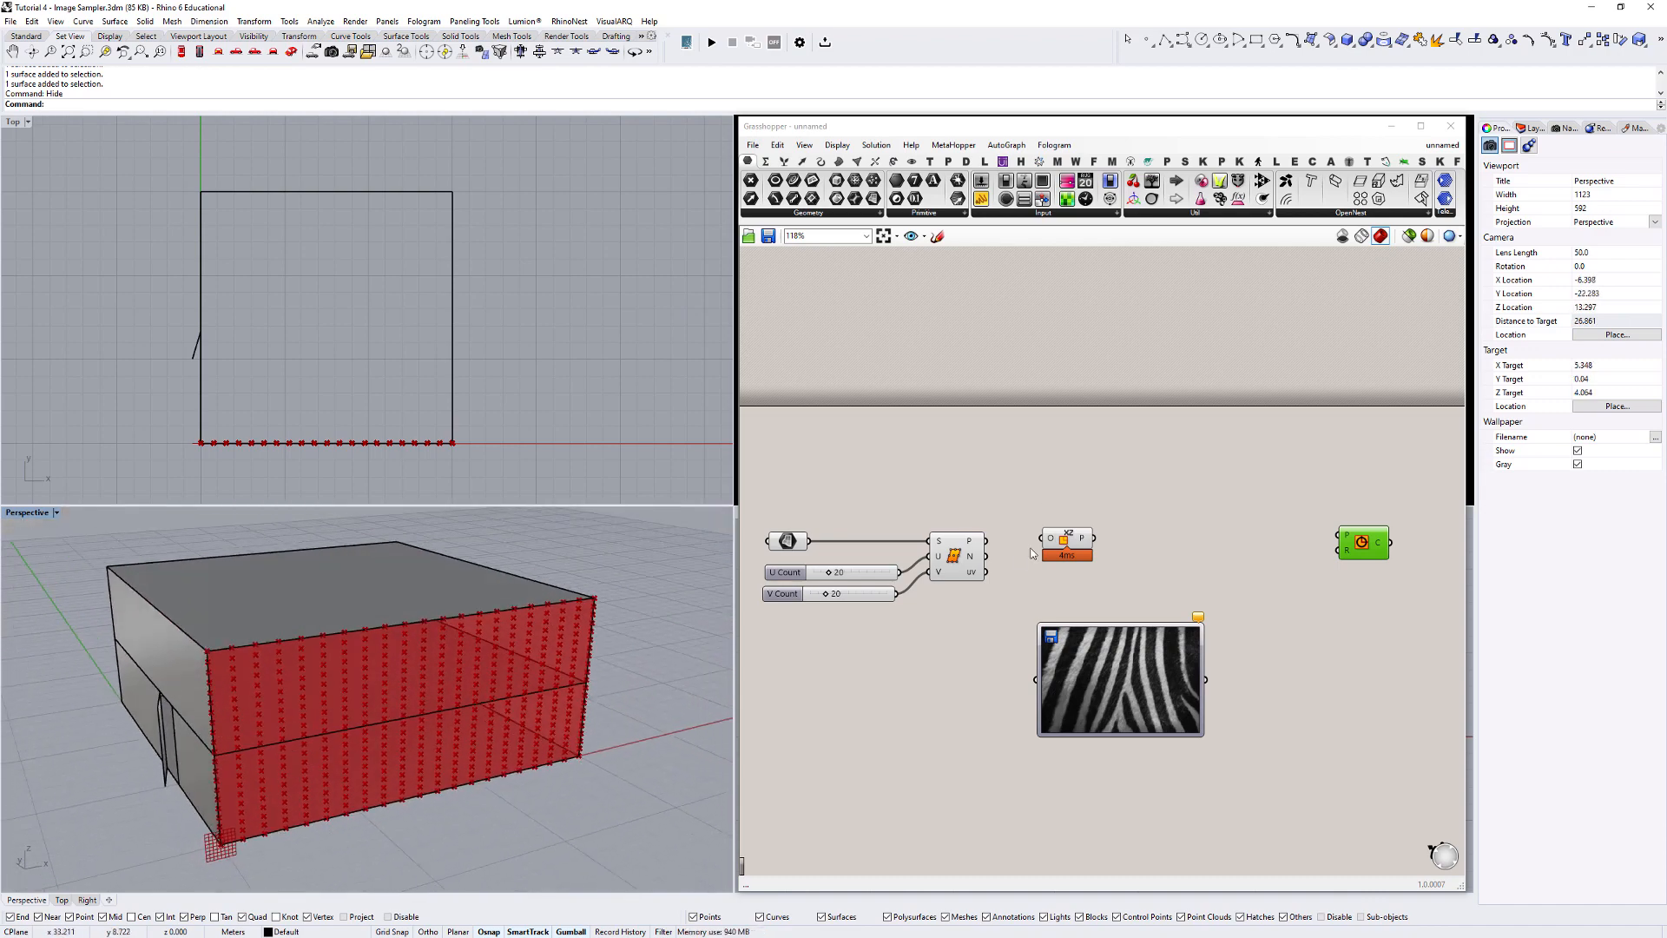
pyautogui.scroll(2, 998, 548)
pyautogui.moveTo(1053, 539); pyautogui.dragTo(1055, 536)
pyautogui.moveTo(1089, 537); pyautogui.dragTo(1129, 539)
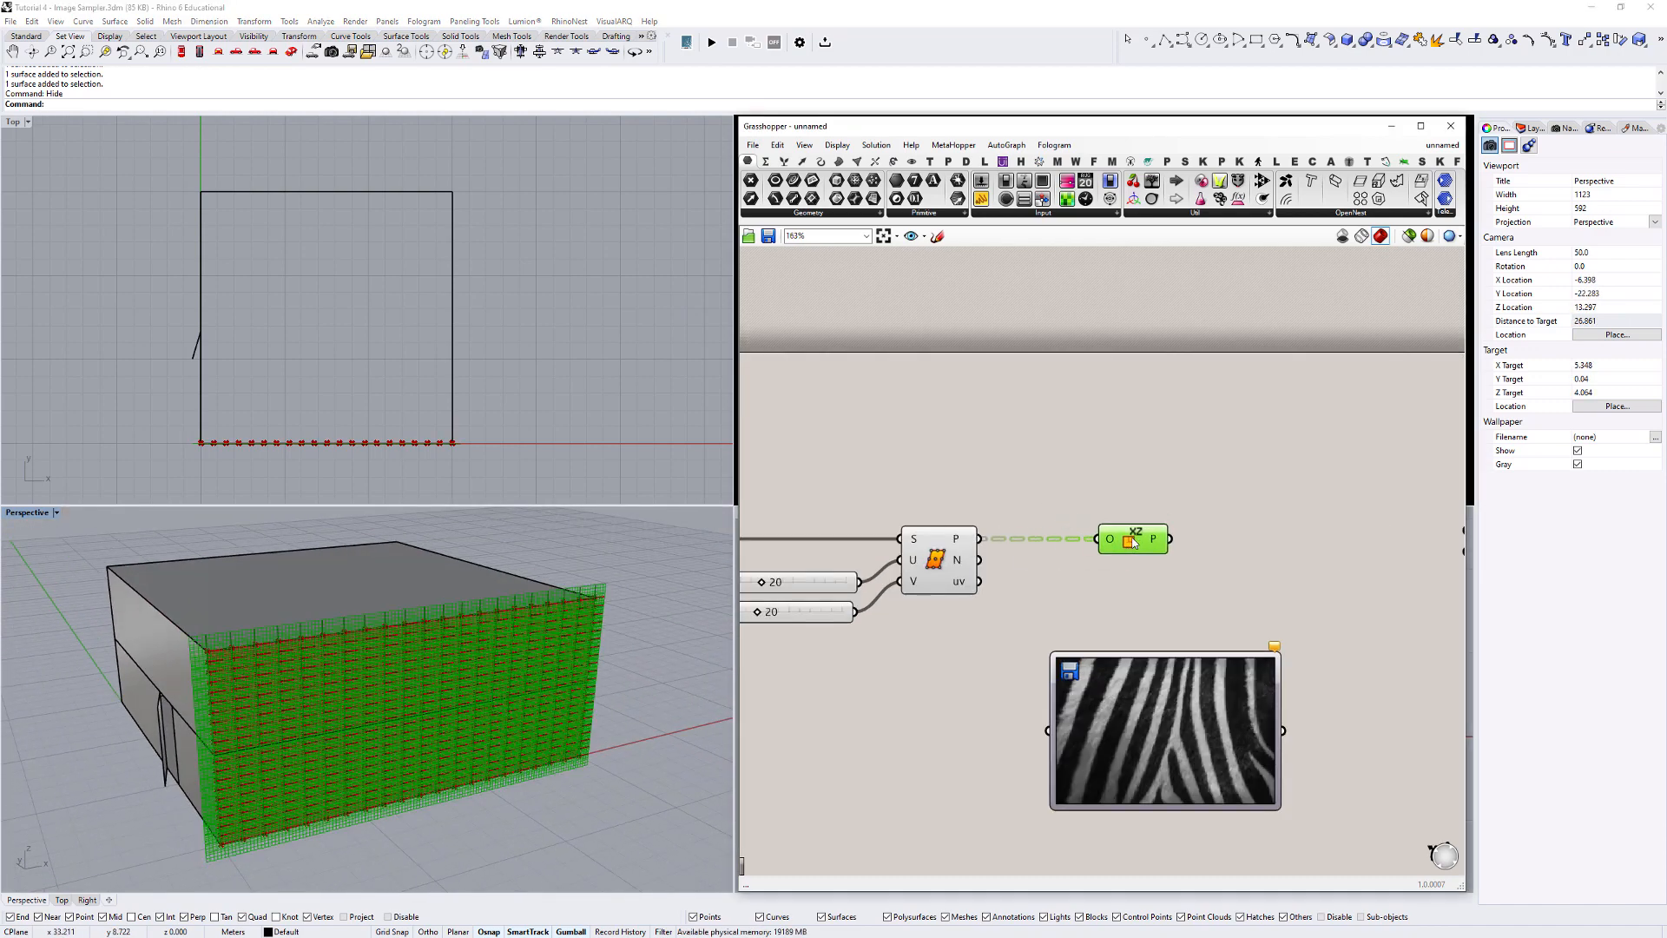
# Set Grasshopper's preview plane size to 0.2.
pyautogui.click(837, 145)
pyautogui.moveTo(887, 337)
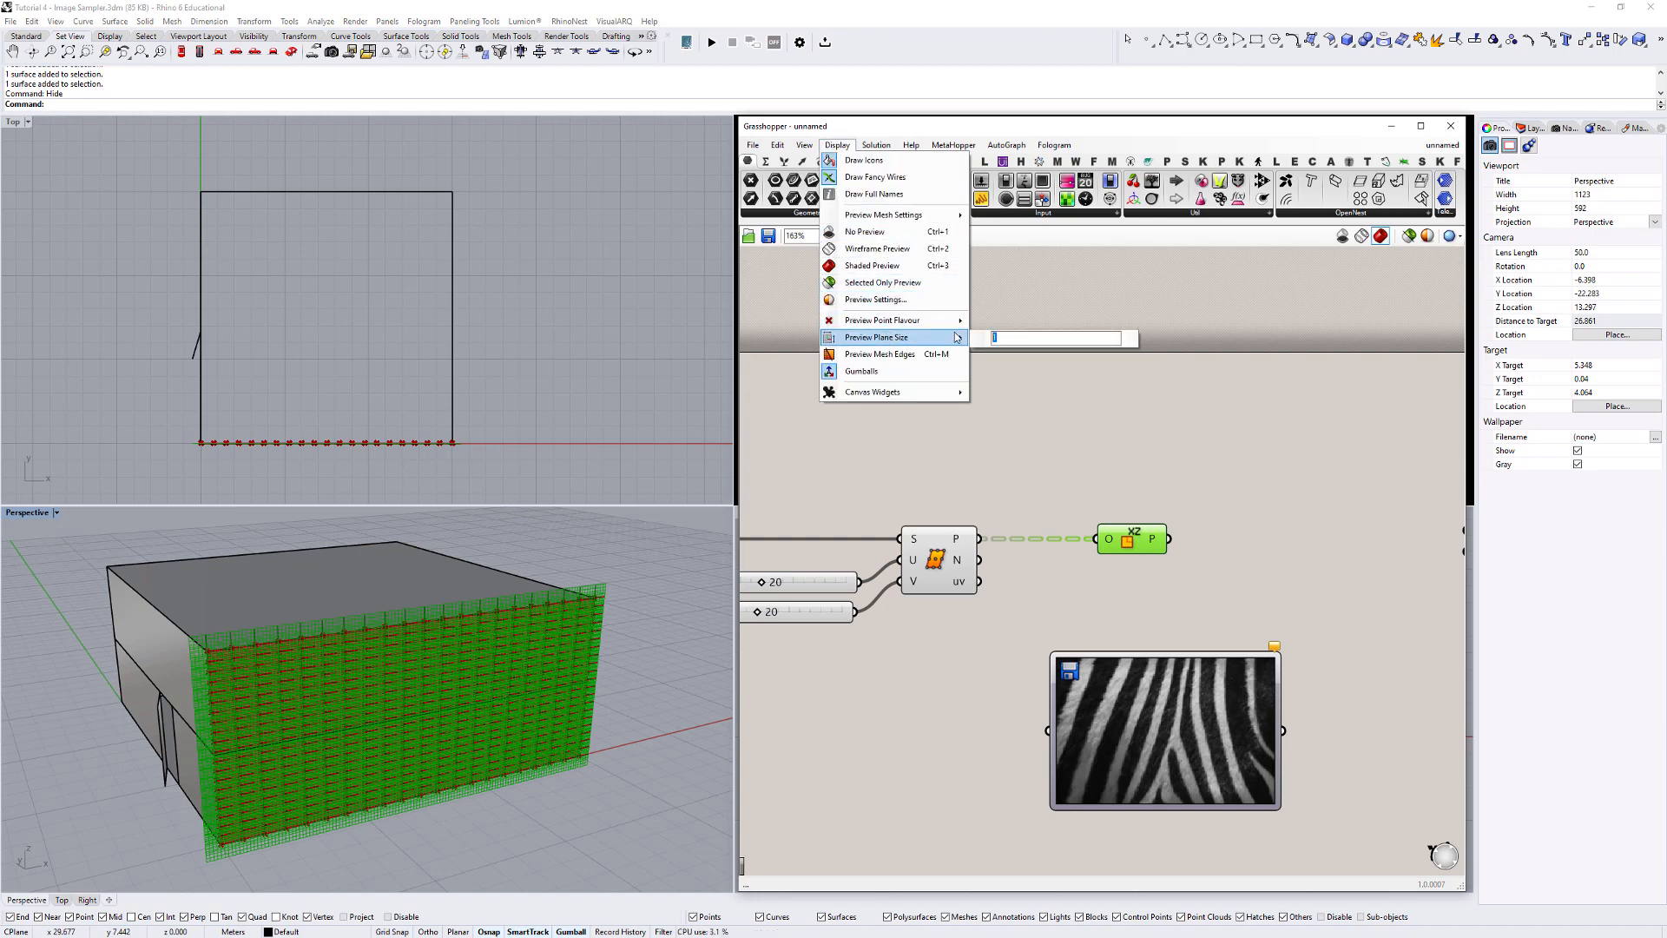
pyautogui.write('0.2')
pyautogui.scroll(10, 328, 661)
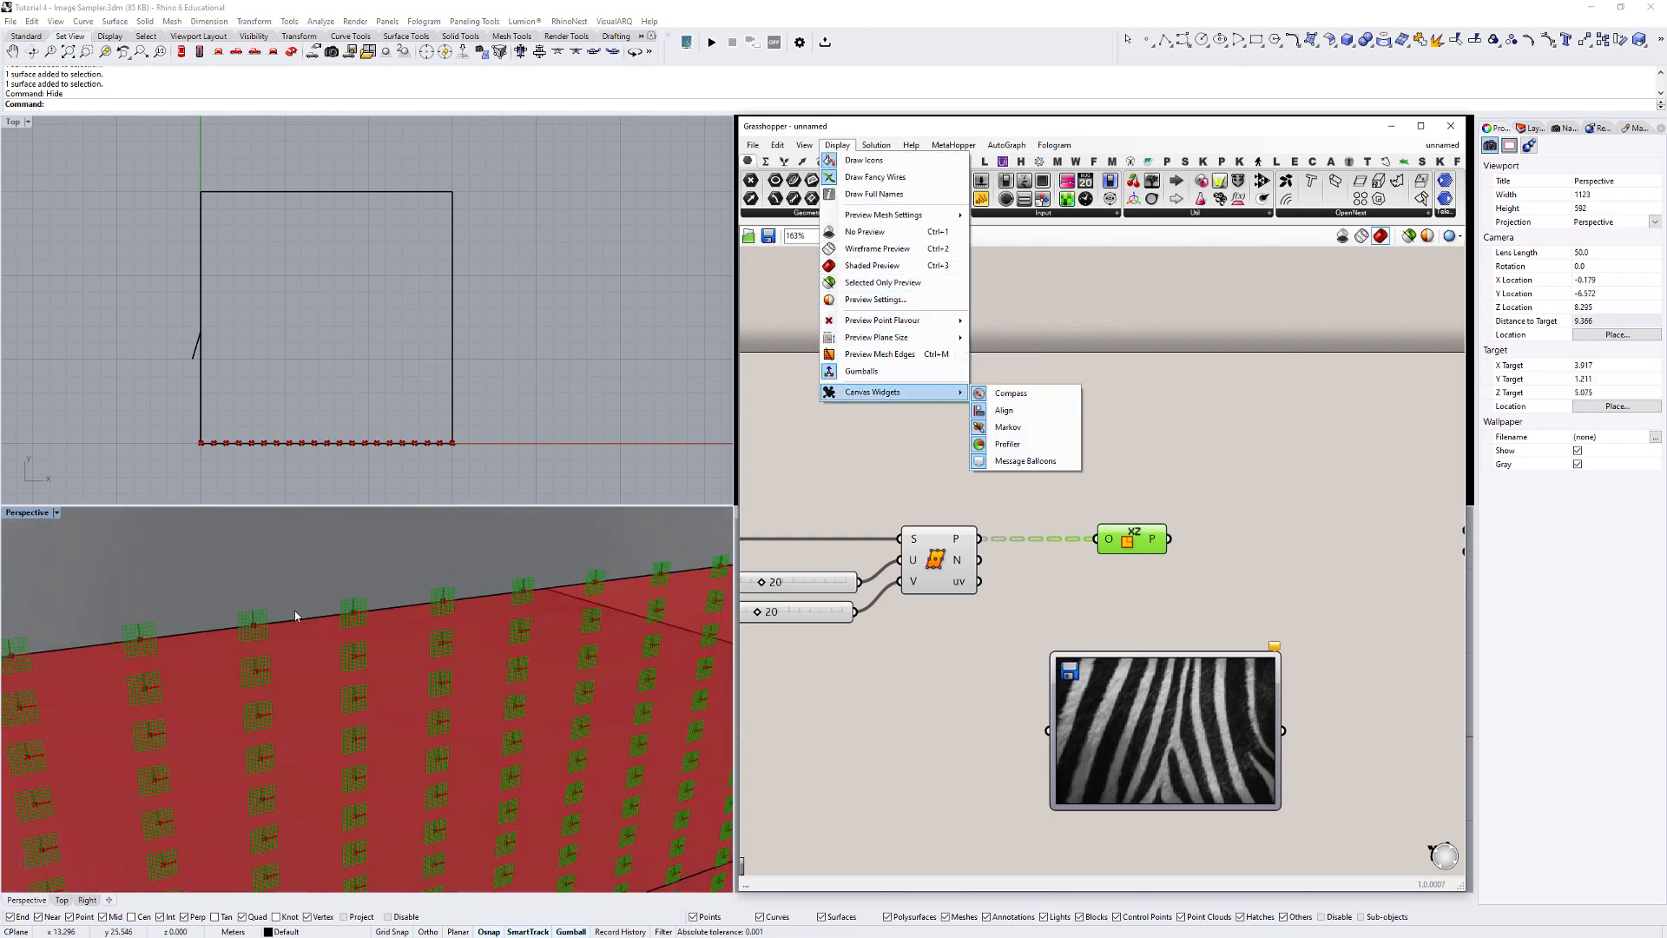
pyautogui.scroll(-2, 330, 599)
pyautogui.scroll(-4, 409, 638)
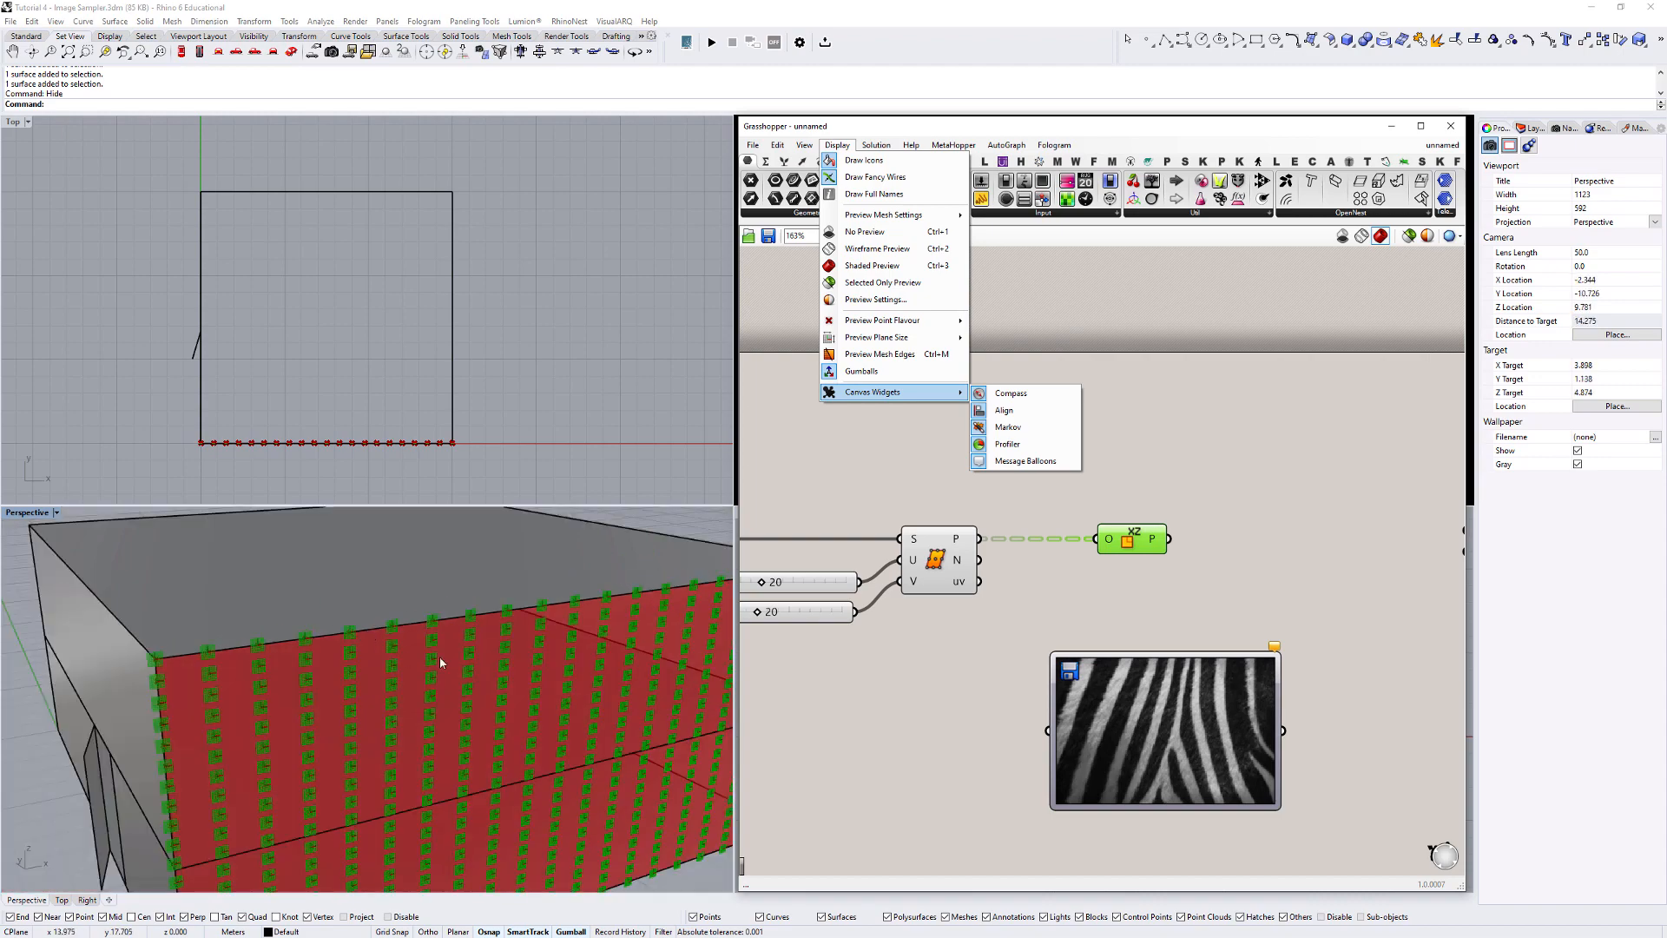
pyautogui.click(1224, 423)
# Connect the XZ Plane's output to the Circle component's plane input to draw circles across the front wall.
pyautogui.scroll(-3, 994, 461)
pyautogui.moveTo(981, 486); pyautogui.dragTo(1213, 495)
pyautogui.click(1206, 445)
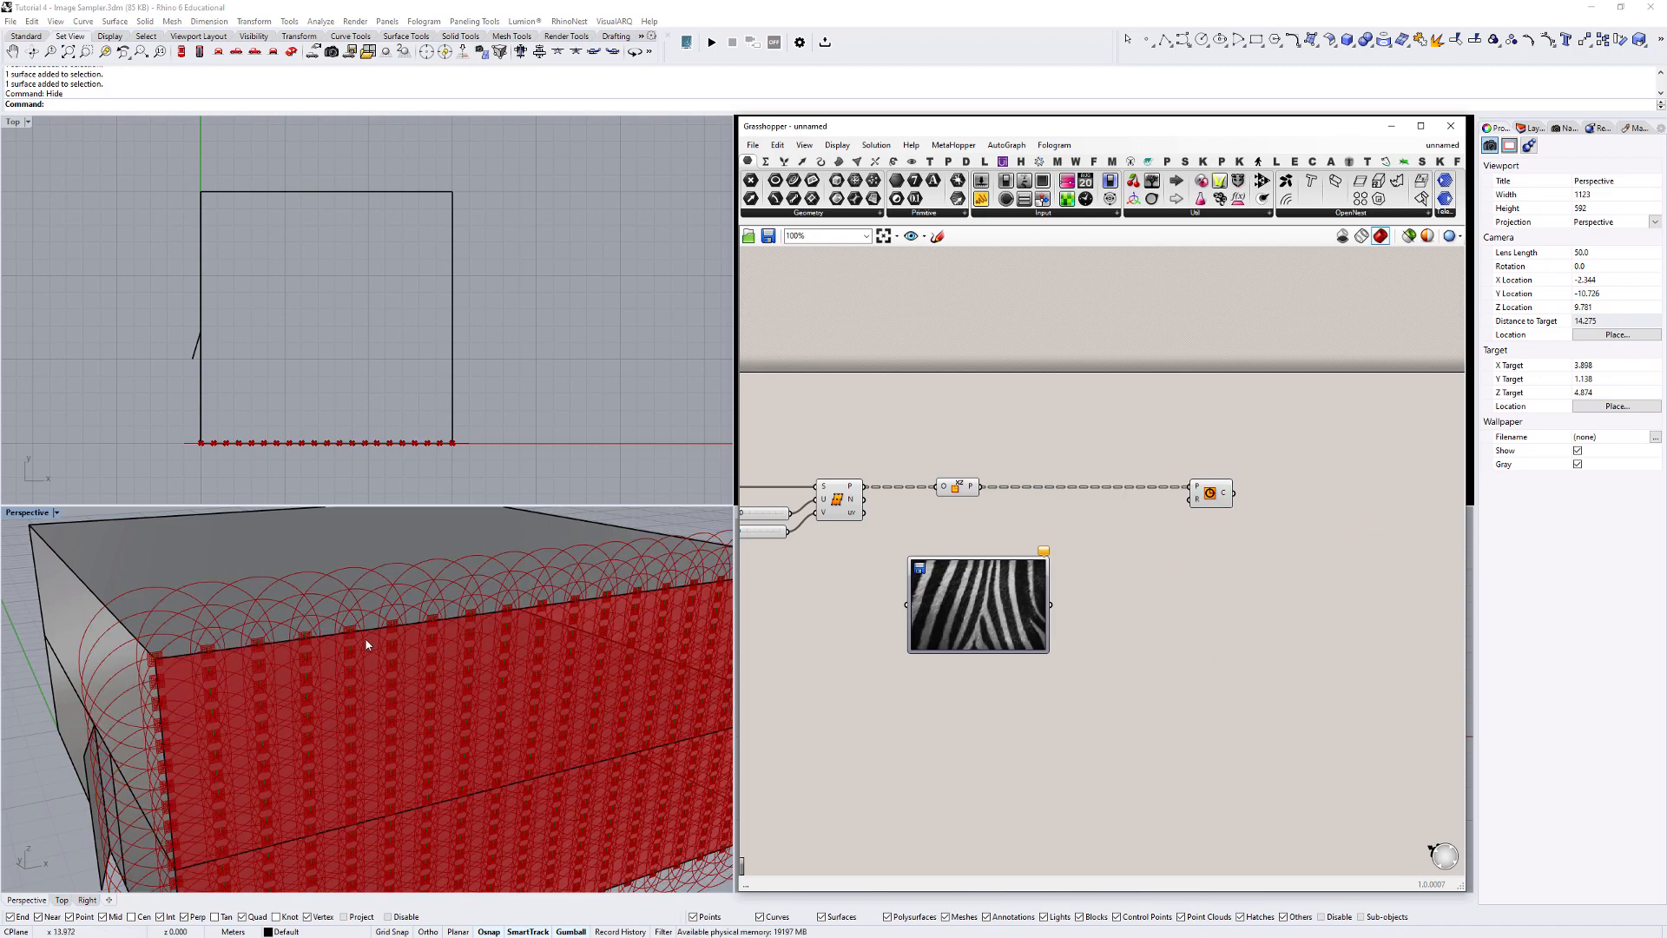
pyautogui.scroll(-4, 366, 644)
pyautogui.keyDown('shift'); pyautogui.moveTo(365, 645); pyautogui.dragTo(300, 656, button='right'); pyautogui.keyUp('shift')
# Add a number slider with value 0.1 and connect it to the Circle component's radius input.
pyautogui.scroll(3, 1208, 507)
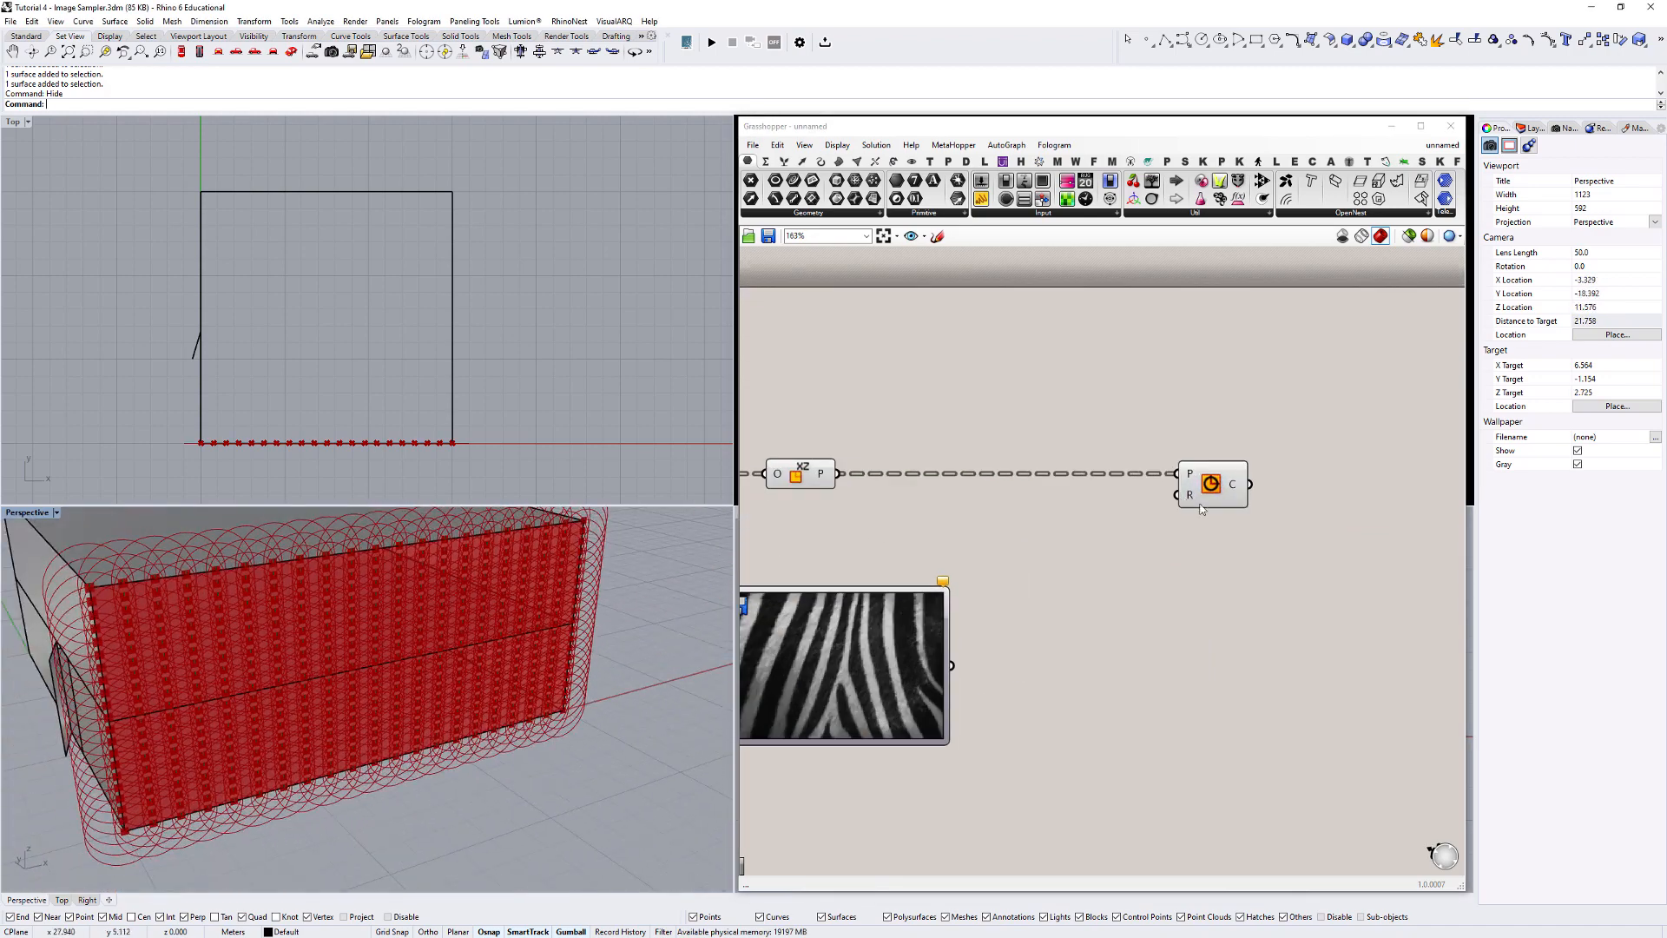
pyautogui.doubleClick(1028, 519)
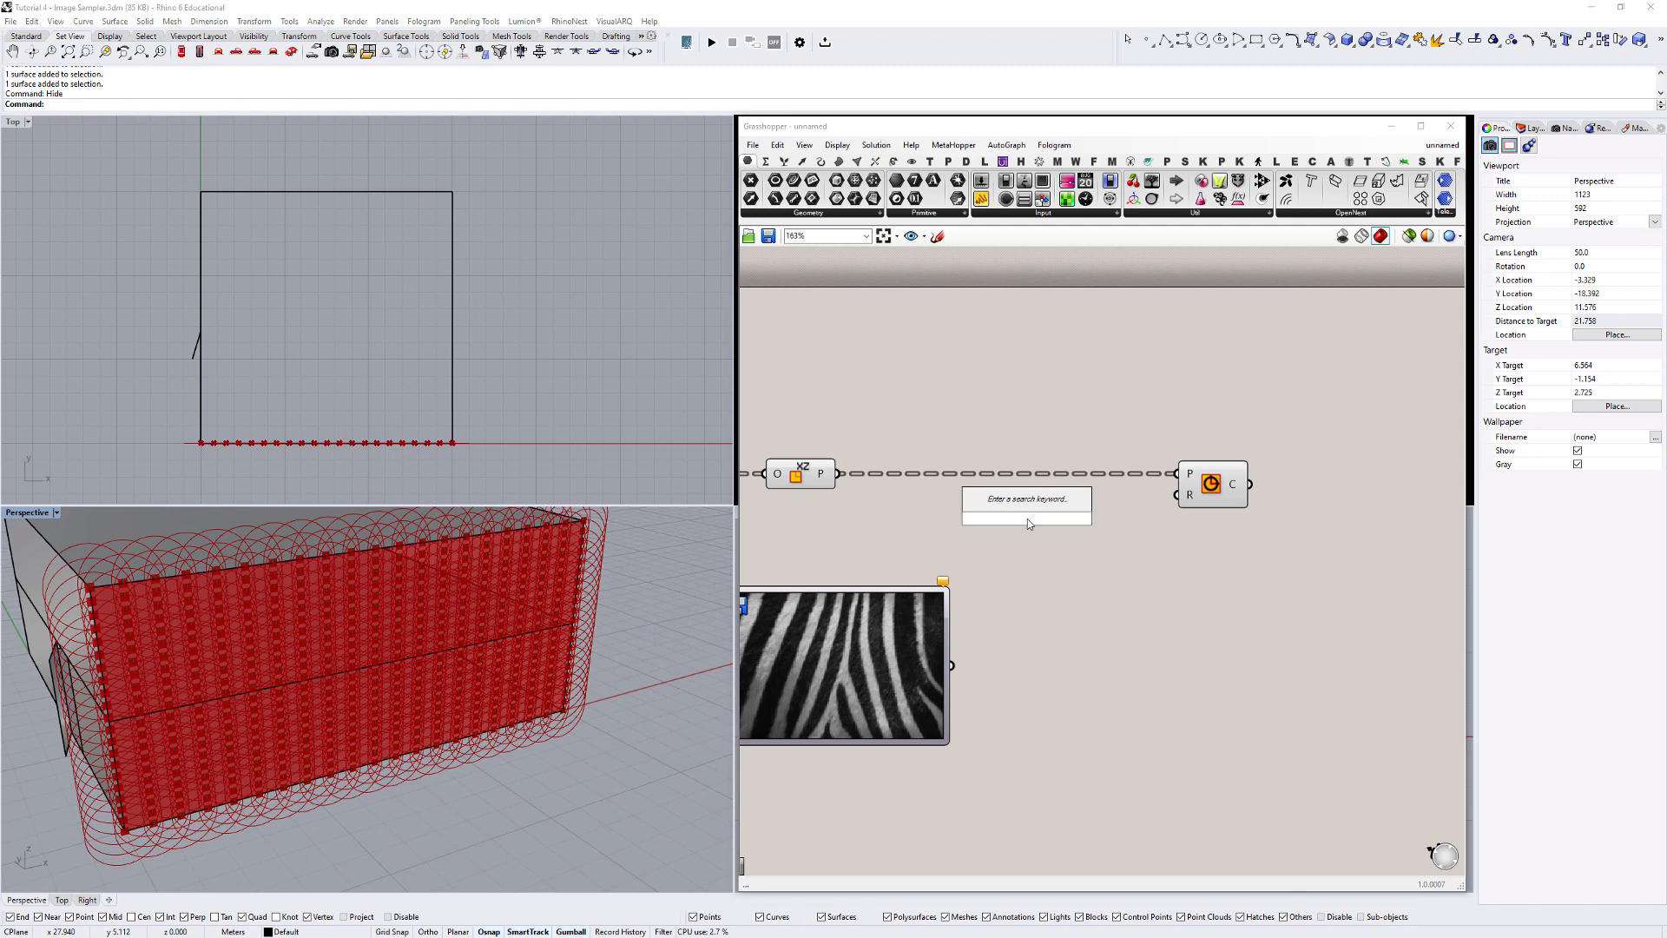
pyautogui.write('0.1')
pyautogui.press('Return')
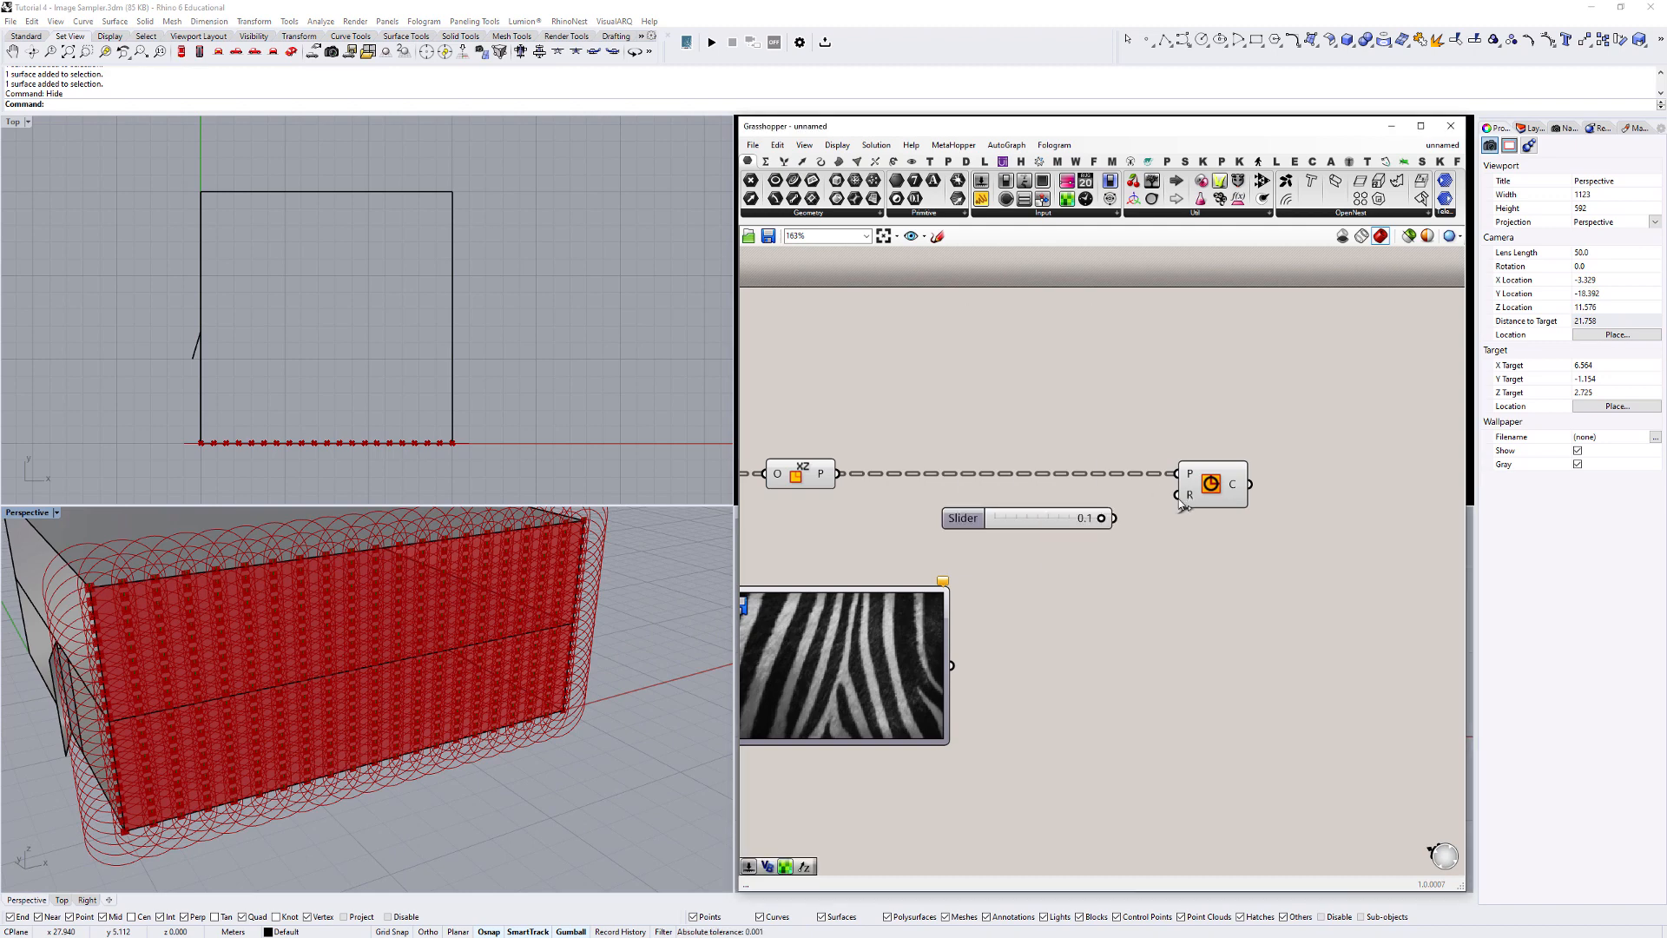
pyautogui.moveTo(1177, 495); pyautogui.dragTo(1120, 519)
# Turn off the preview of the XZ Plane and surface division components so only the circles show on the wall.
pyautogui.click(804, 480)
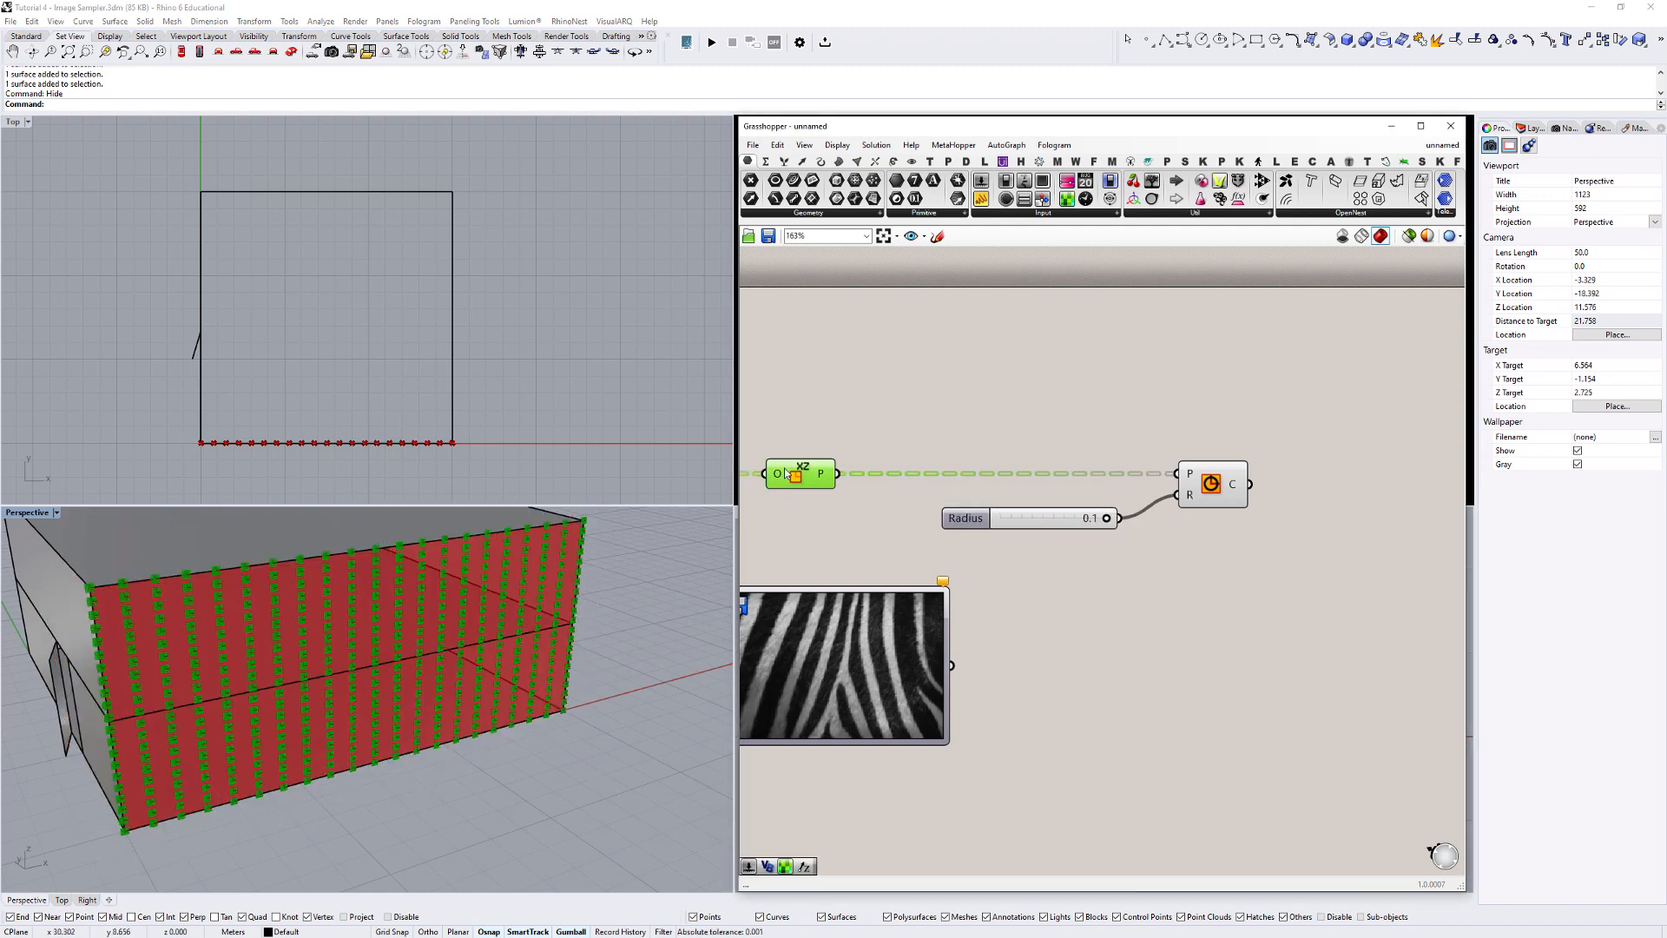
pyautogui.hotkey('ctrl', 'q')
pyautogui.keyDown('shift'); pyautogui.moveTo(336, 574); pyautogui.dragTo(365, 572, button='right'); pyautogui.keyUp('shift')
pyautogui.scroll(-3, 929, 512)
pyautogui.moveTo(1076, 524); pyautogui.dragTo(1345, 533, button='right')
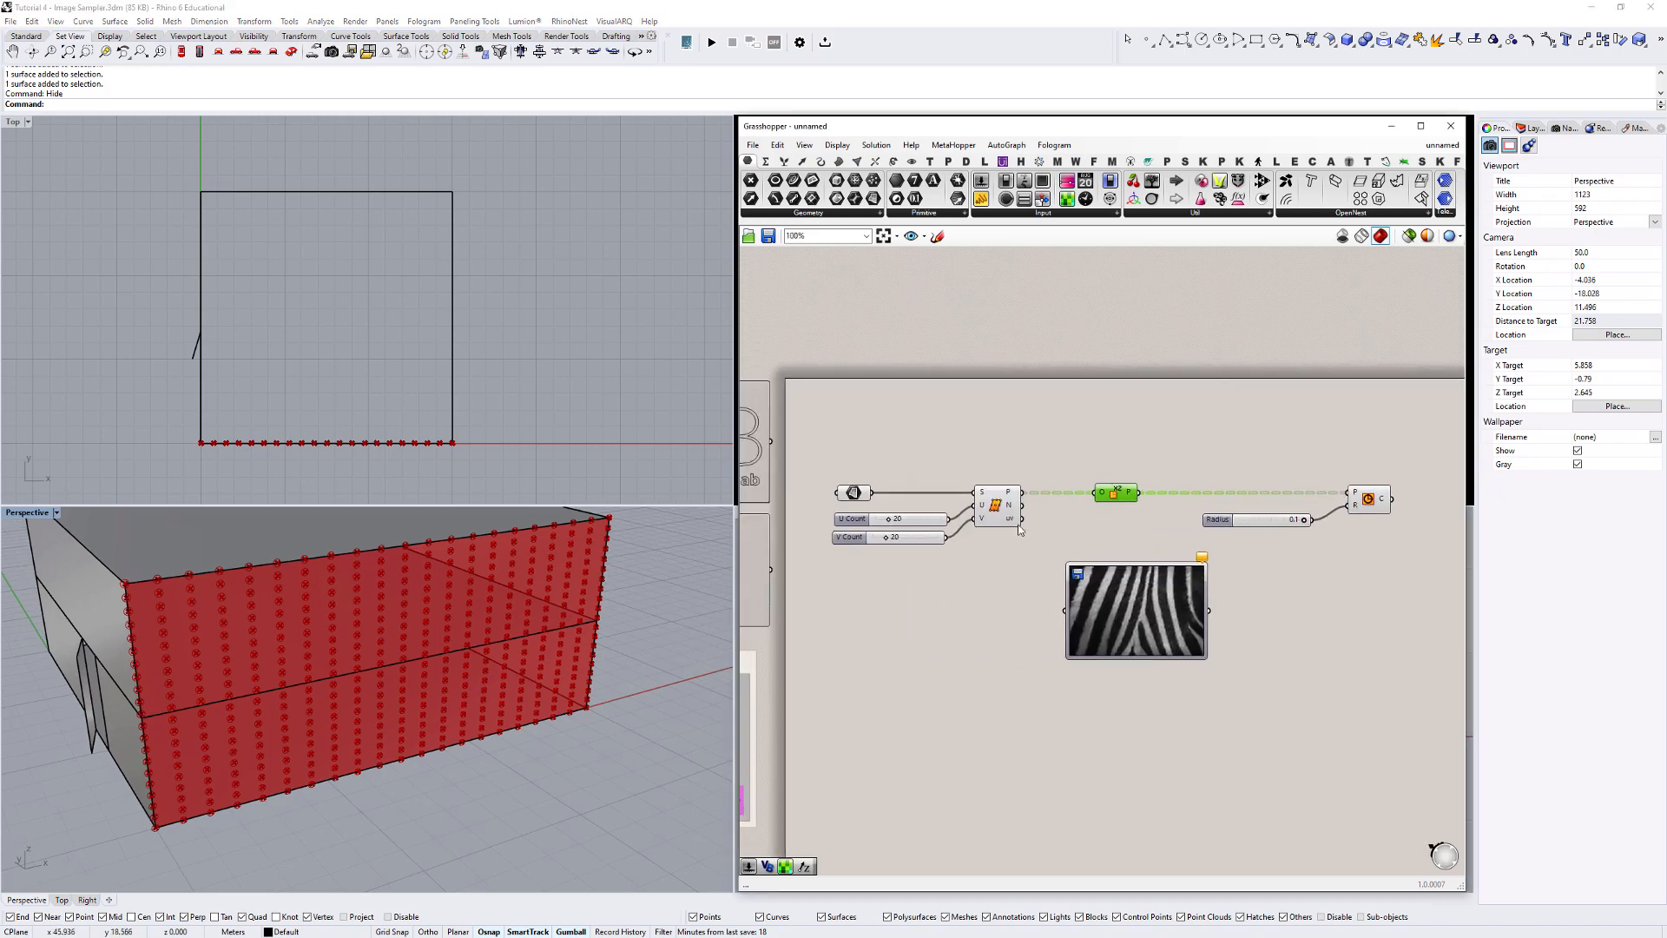
pyautogui.click(996, 505)
pyautogui.hotkey('ctrl', 'q')
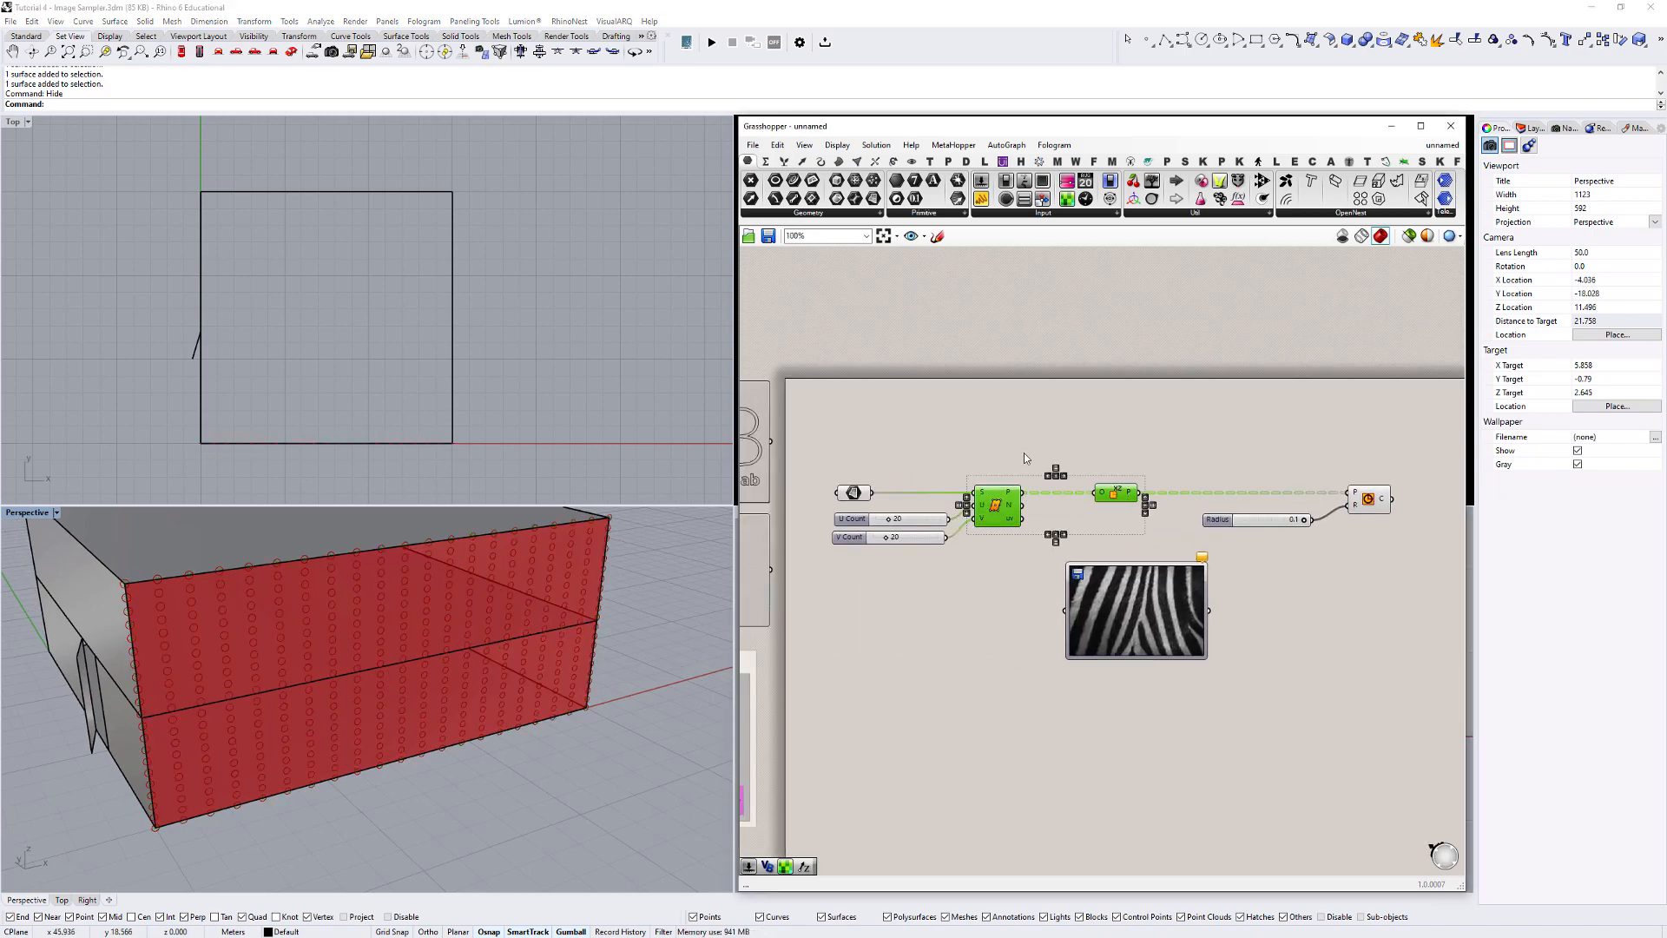
pyautogui.scroll(5, 365, 614)
pyautogui.scroll(-7, 474, 641)
pyautogui.moveTo(466, 611); pyautogui.dragTo(545, 612, button='right')
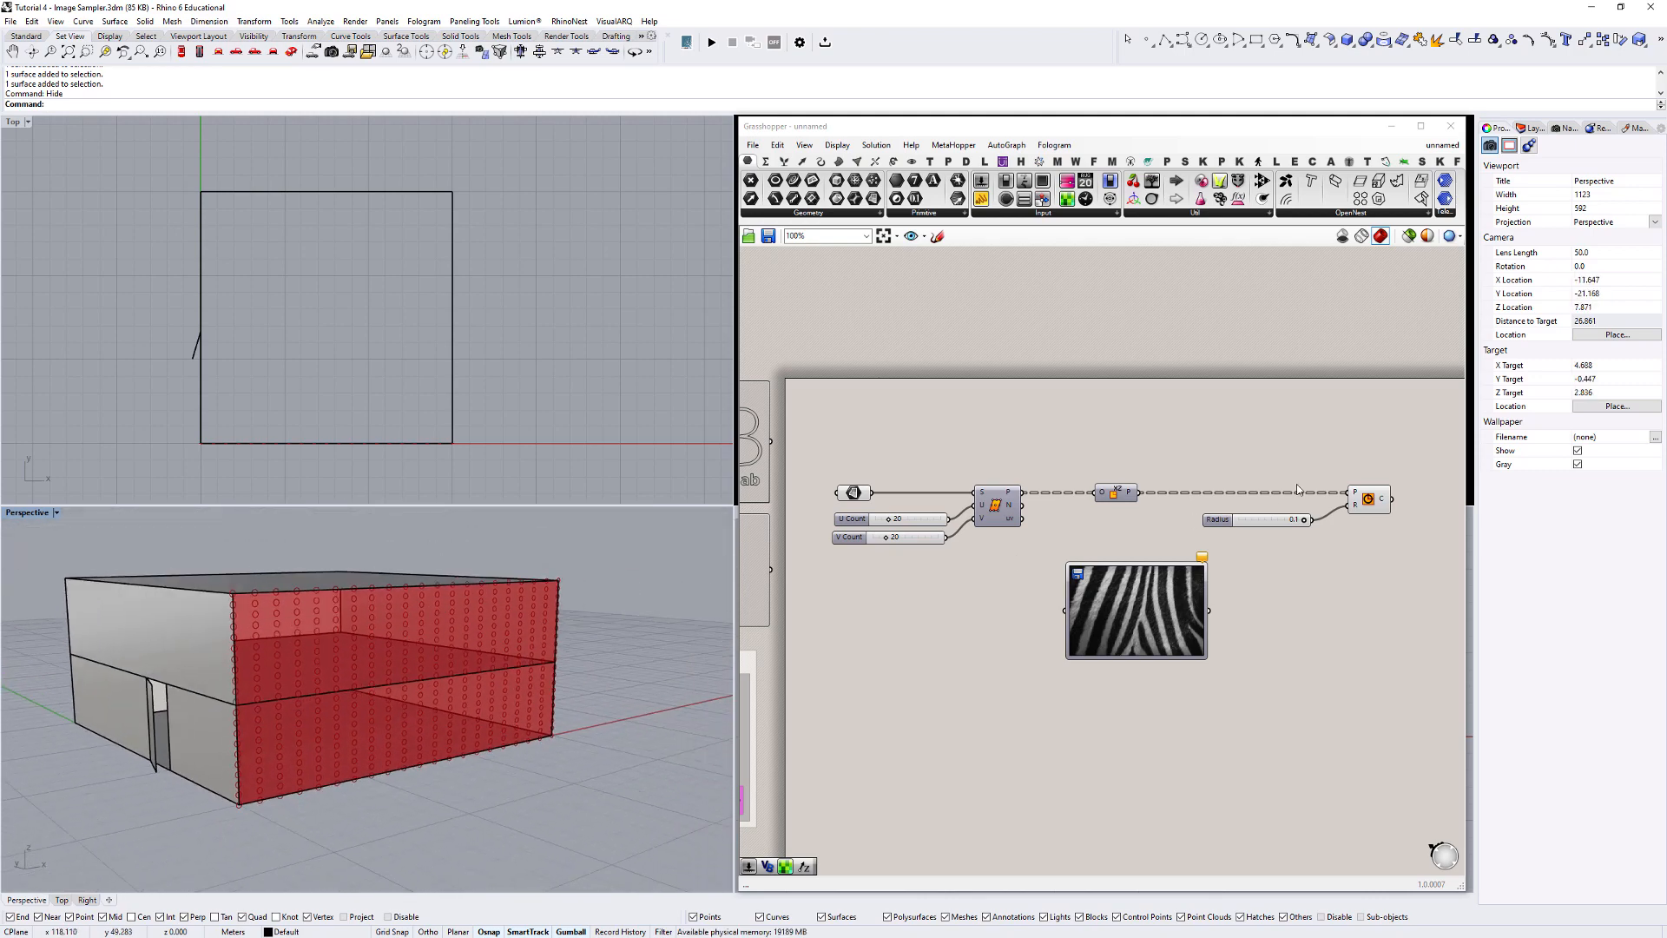
pyautogui.scroll(1, 1109, 511)
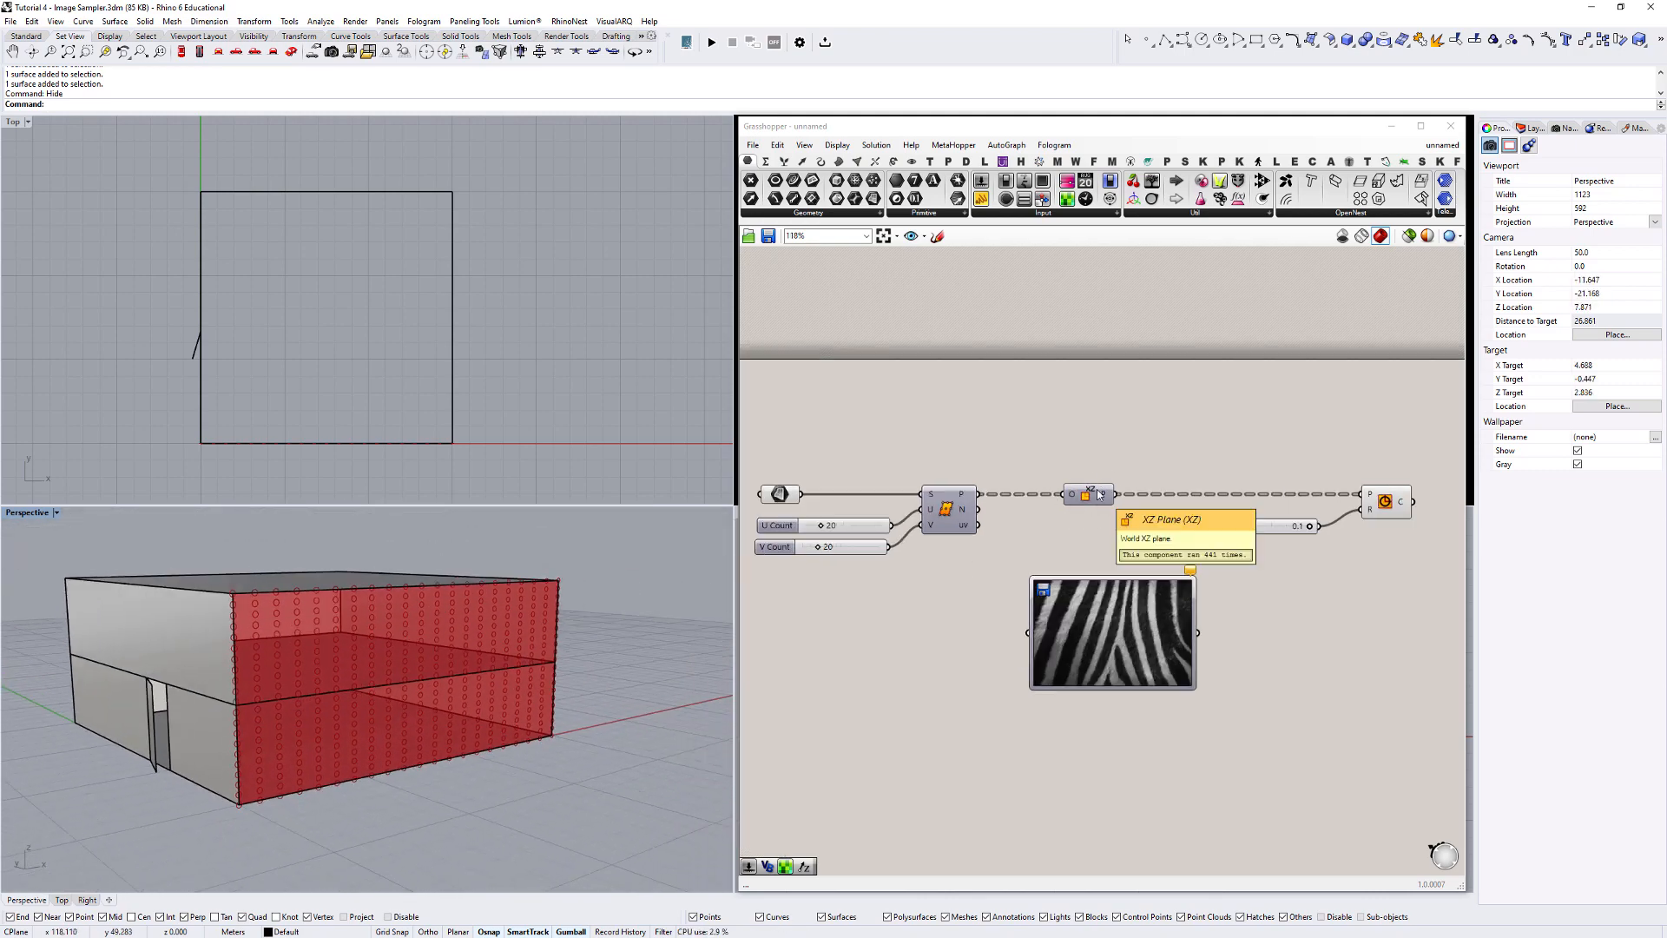
# Try wiring the surface division points straight into the Circle component's plane input and inspect the circles' orientation on the front wall.
pyautogui.moveTo(964, 500); pyautogui.dragTo(1364, 494)
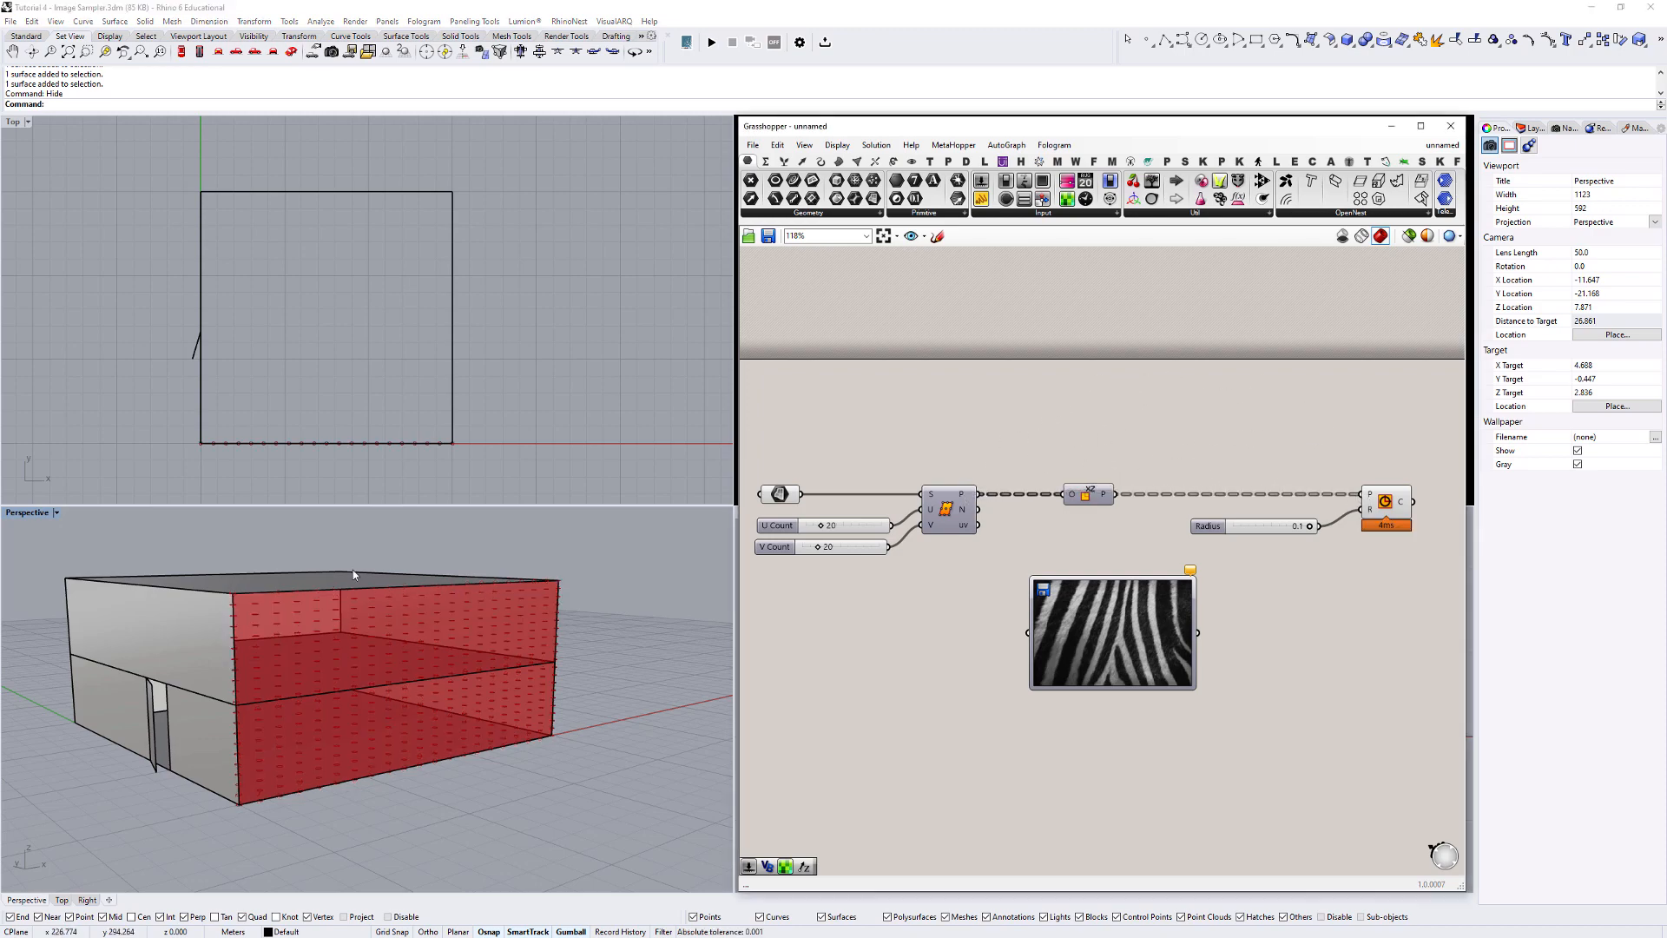
pyautogui.scroll(10, 390, 657)
pyautogui.moveTo(391, 658); pyautogui.dragTo(456, 569, button='right')
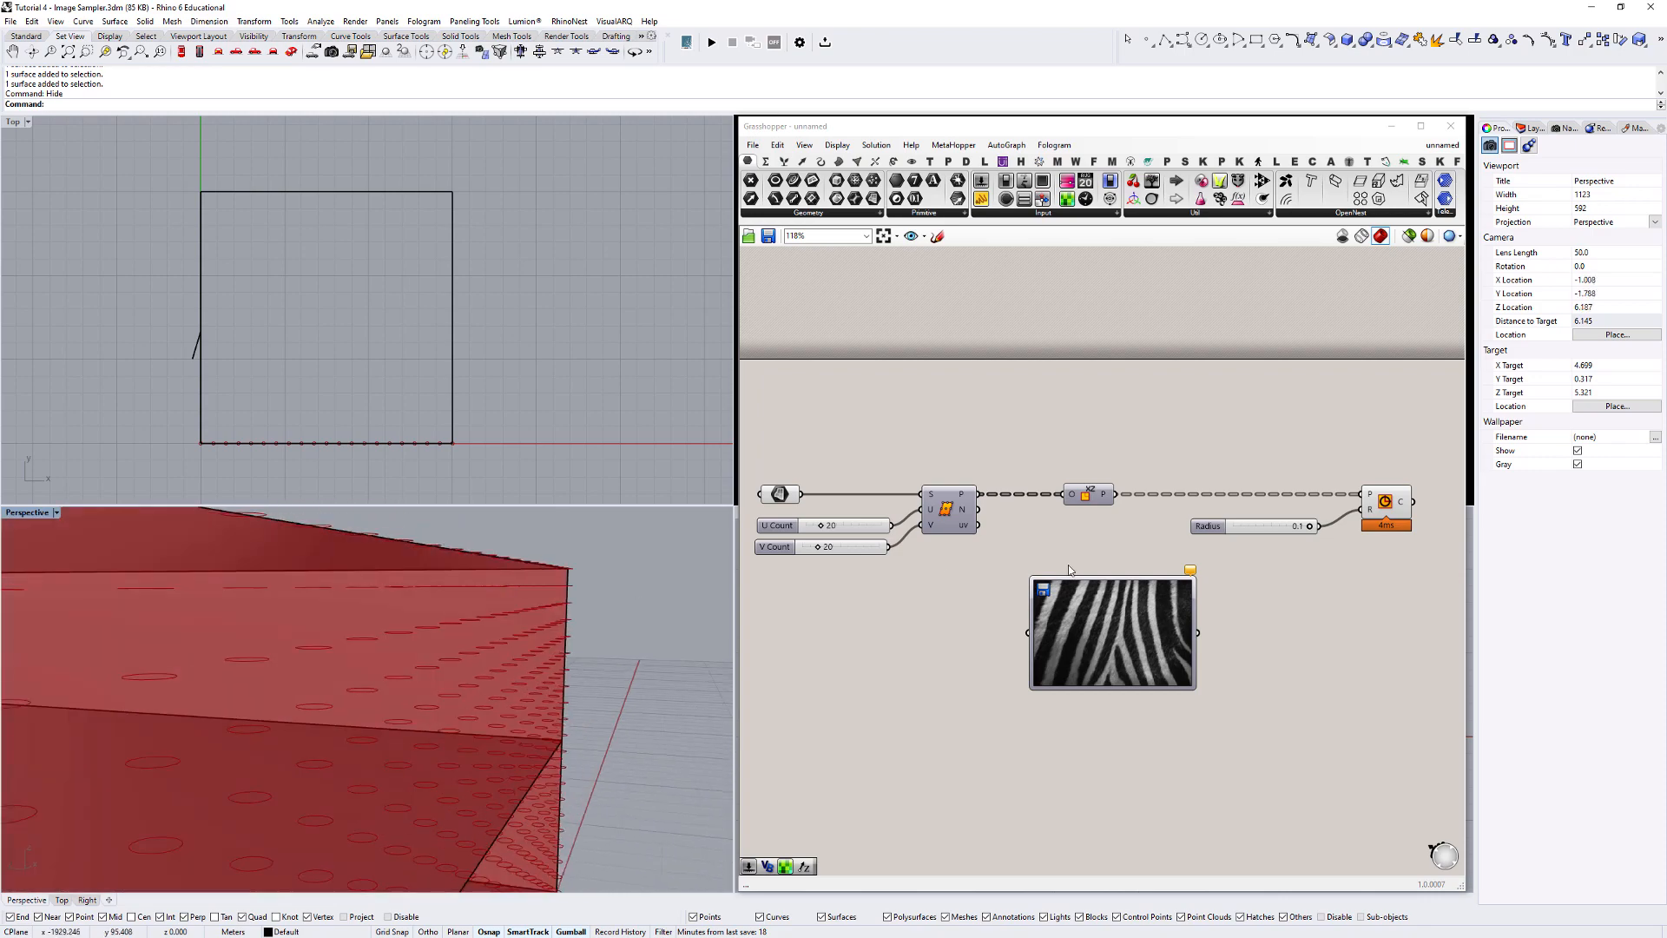
pyautogui.scroll(-4, 1009, 535)
pyautogui.scroll(-8, 466, 644)
pyautogui.moveTo(407, 679); pyautogui.dragTo(365, 764, button='right')
pyautogui.scroll(5, 1006, 524)
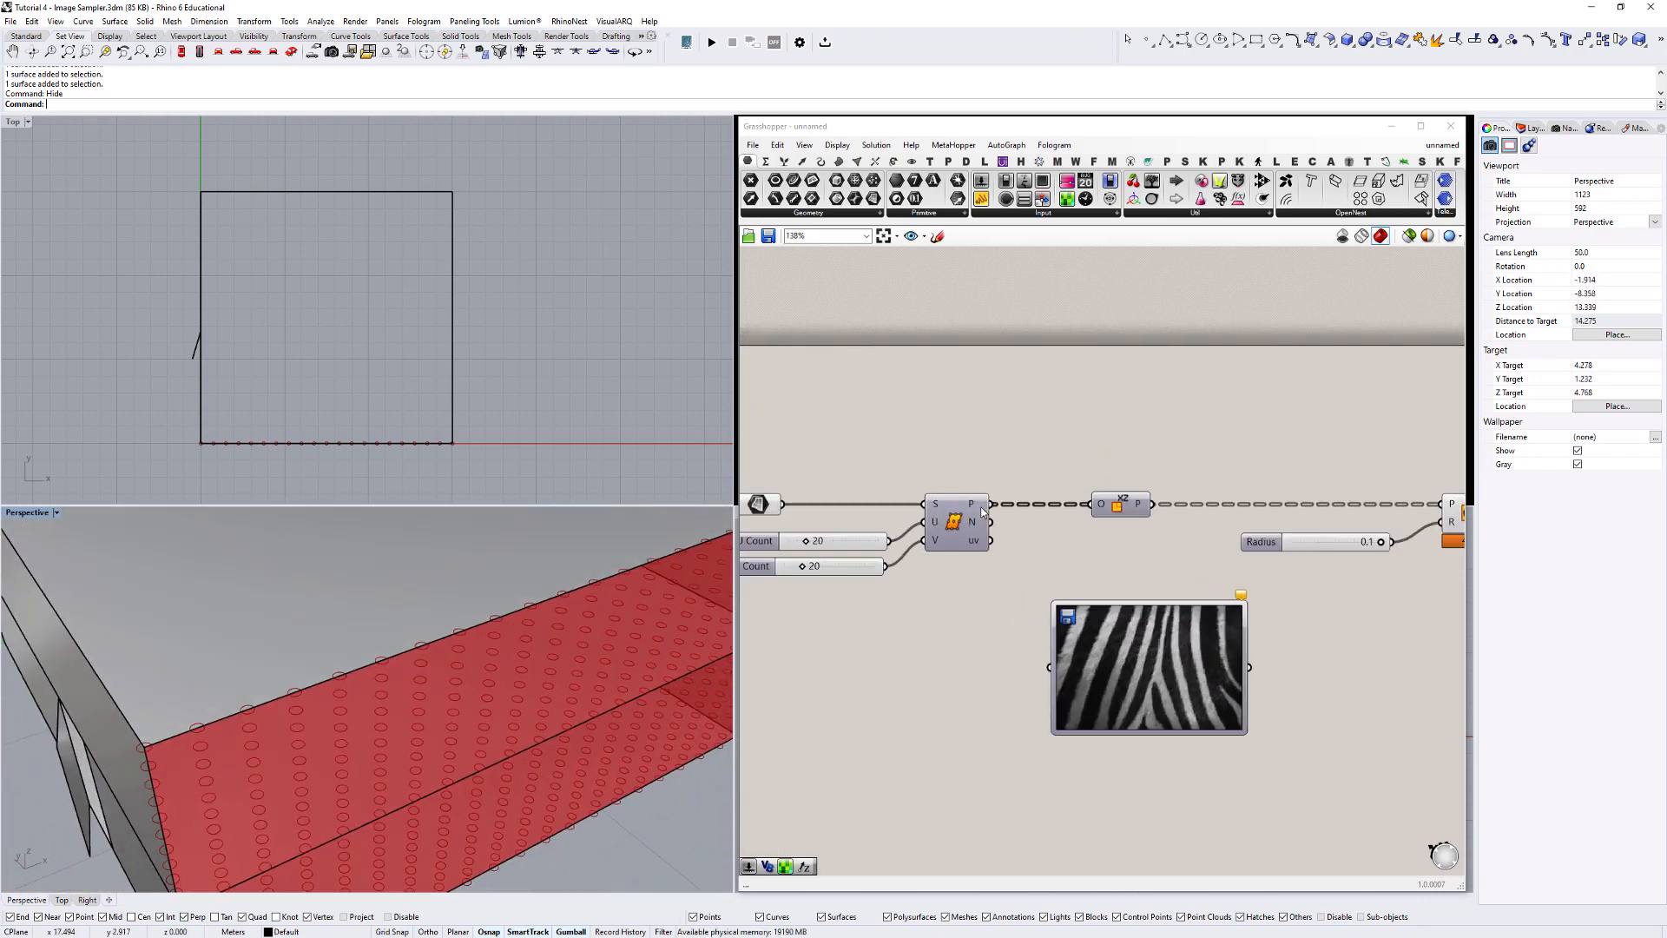
pyautogui.scroll(-3, 1399, 530)
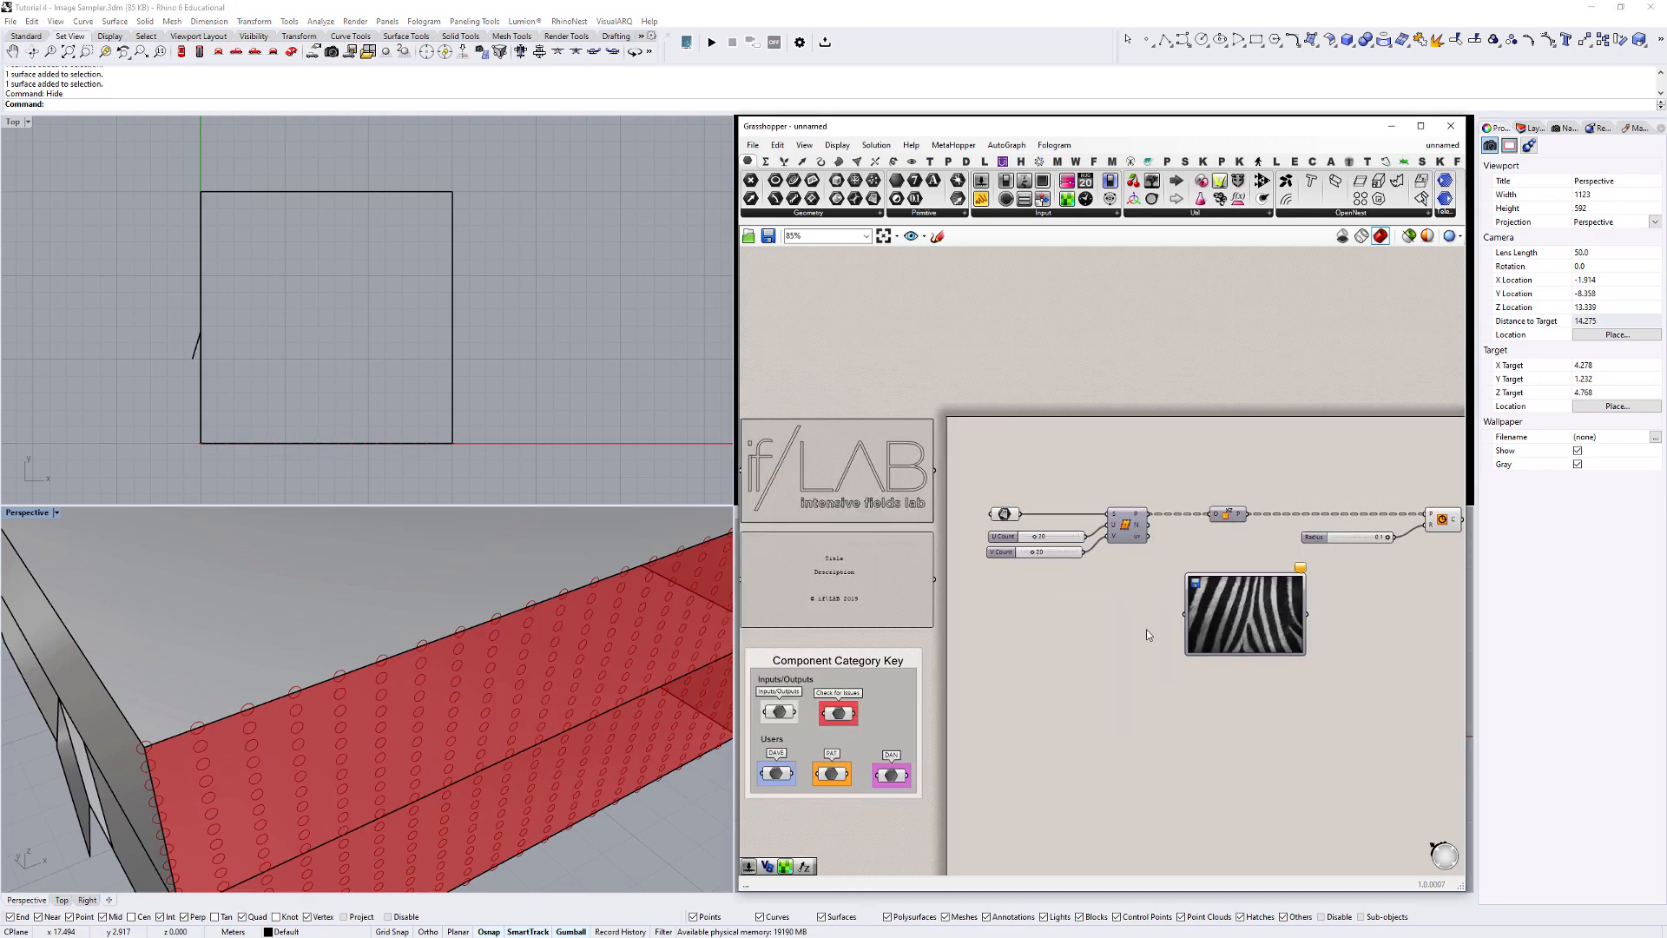
pyautogui.scroll(-4, 439, 711)
pyautogui.moveTo(439, 711); pyautogui.dragTo(432, 643, button='right')
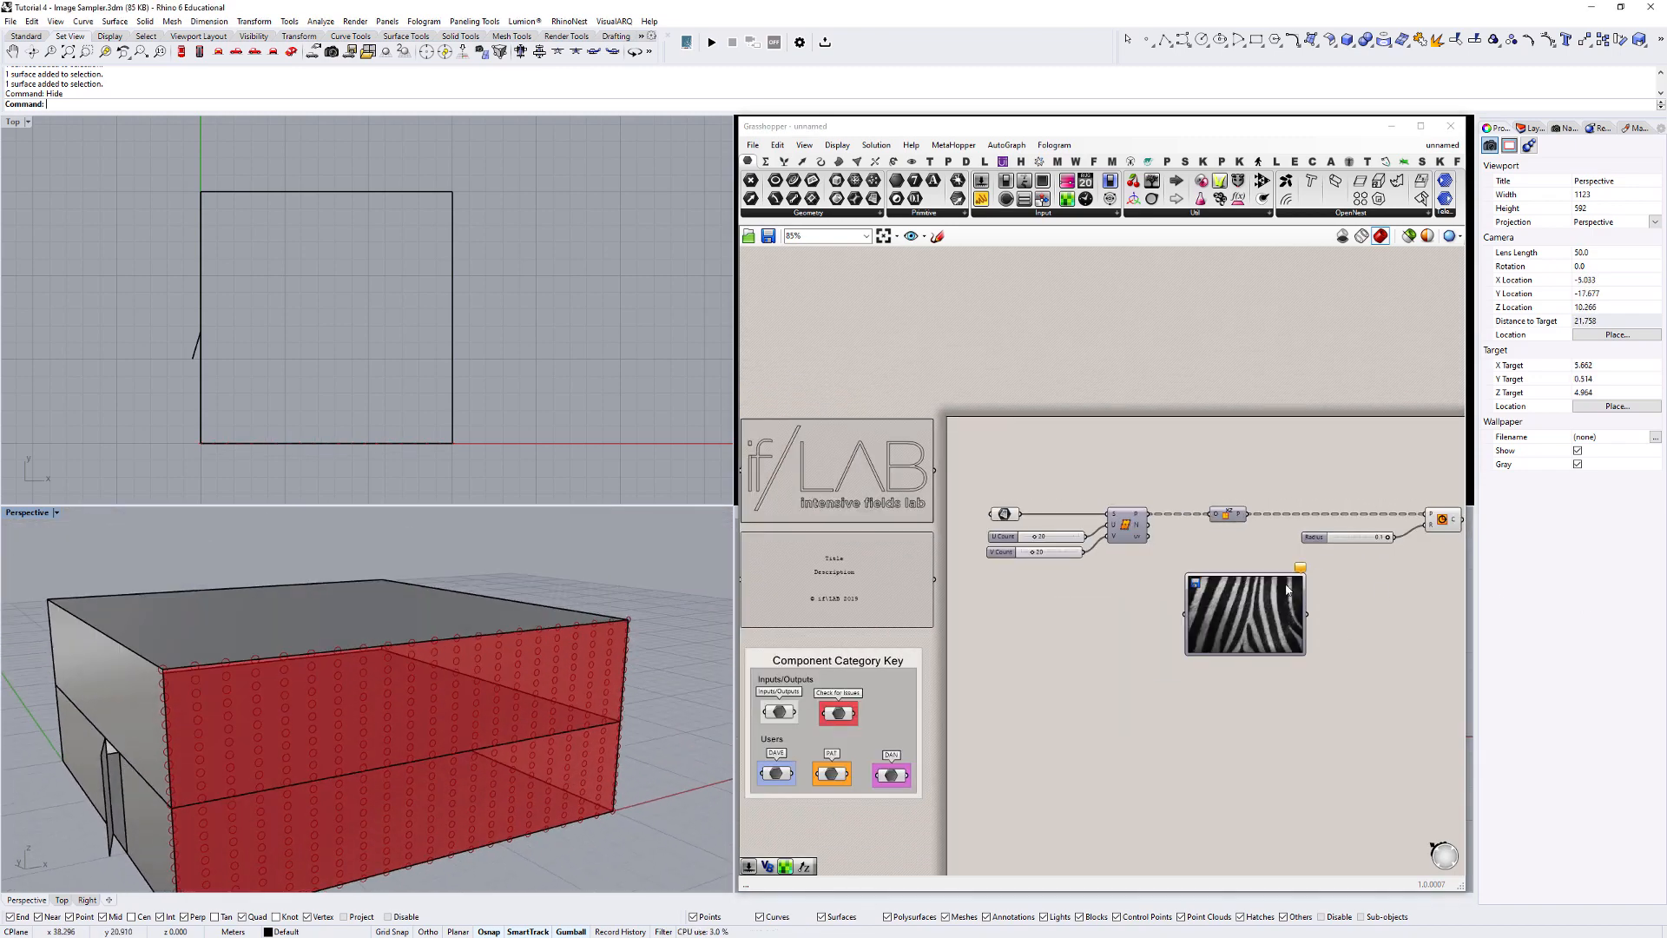
# Connect the surface division's uv output to the Image Sampler's input.
pyautogui.scroll(2, 1287, 590)
pyautogui.moveTo(1286, 589); pyautogui.dragTo(988, 626, button='right')
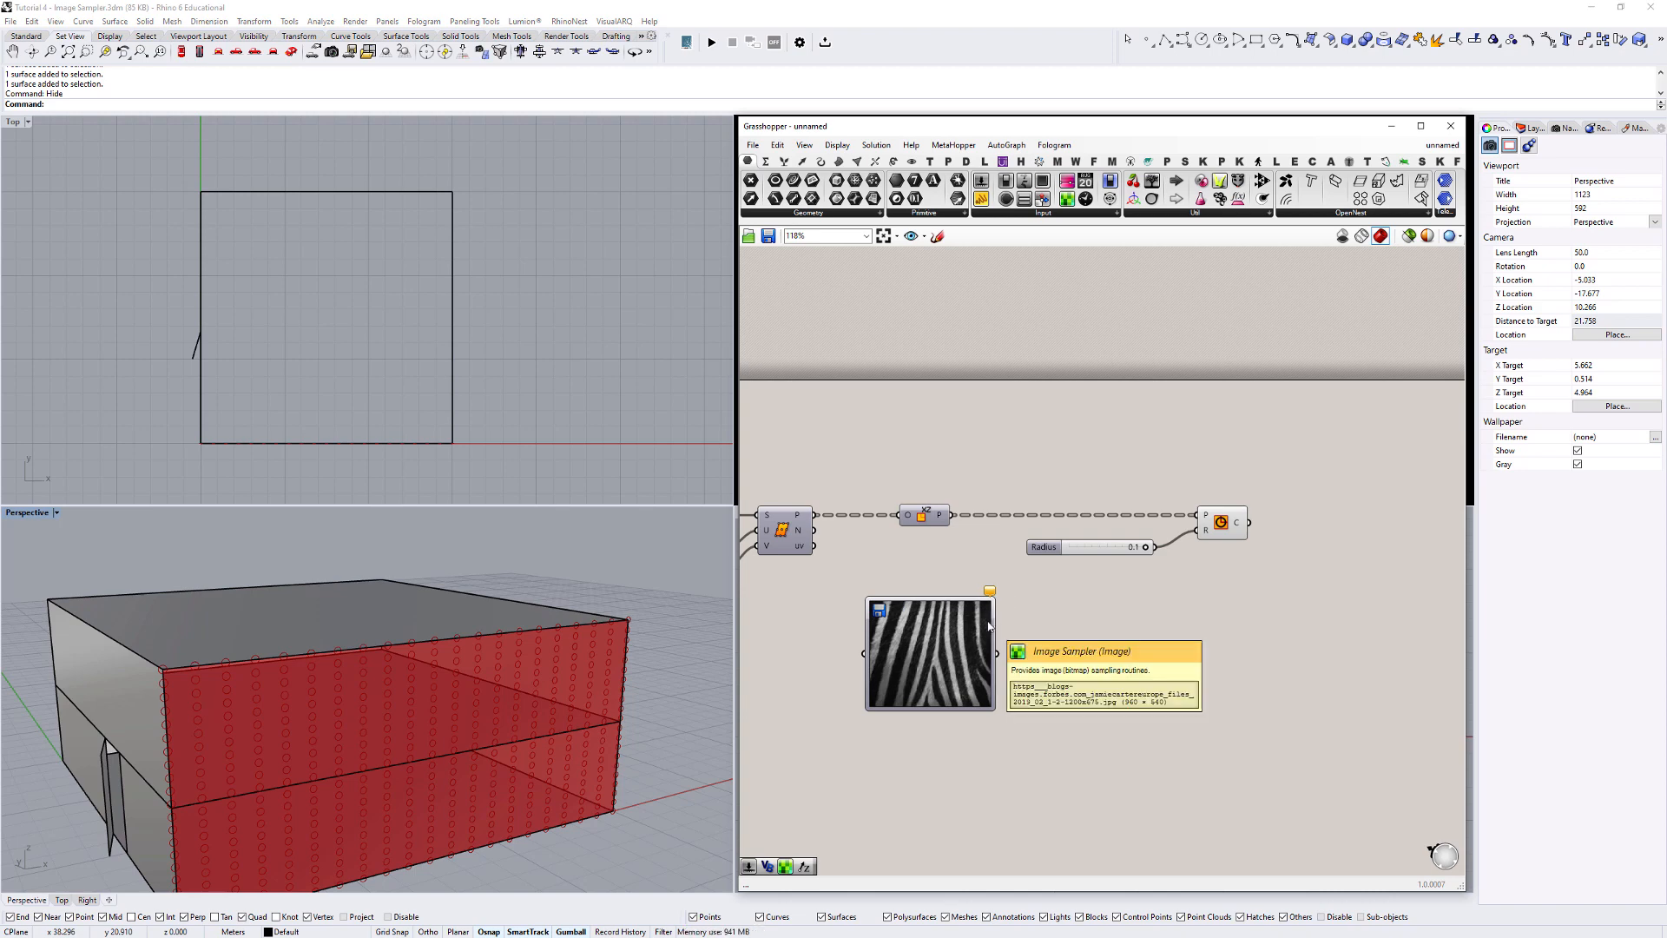
pyautogui.moveTo(961, 477); pyautogui.dragTo(1027, 430, button='right')
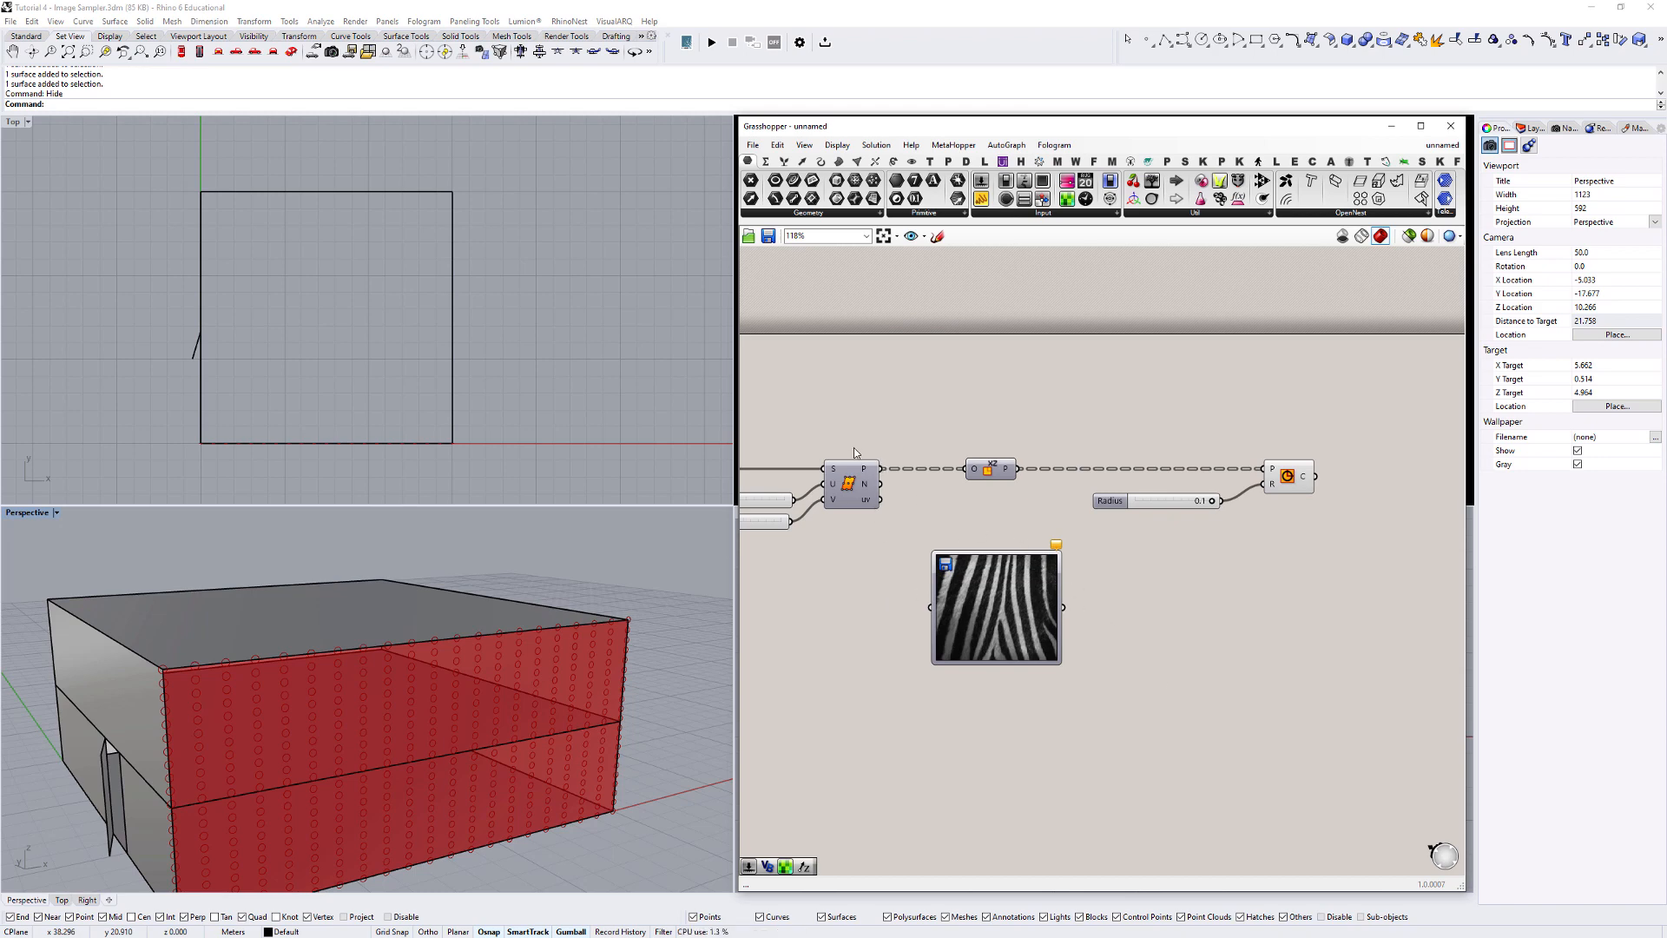
pyautogui.moveTo(870, 503)
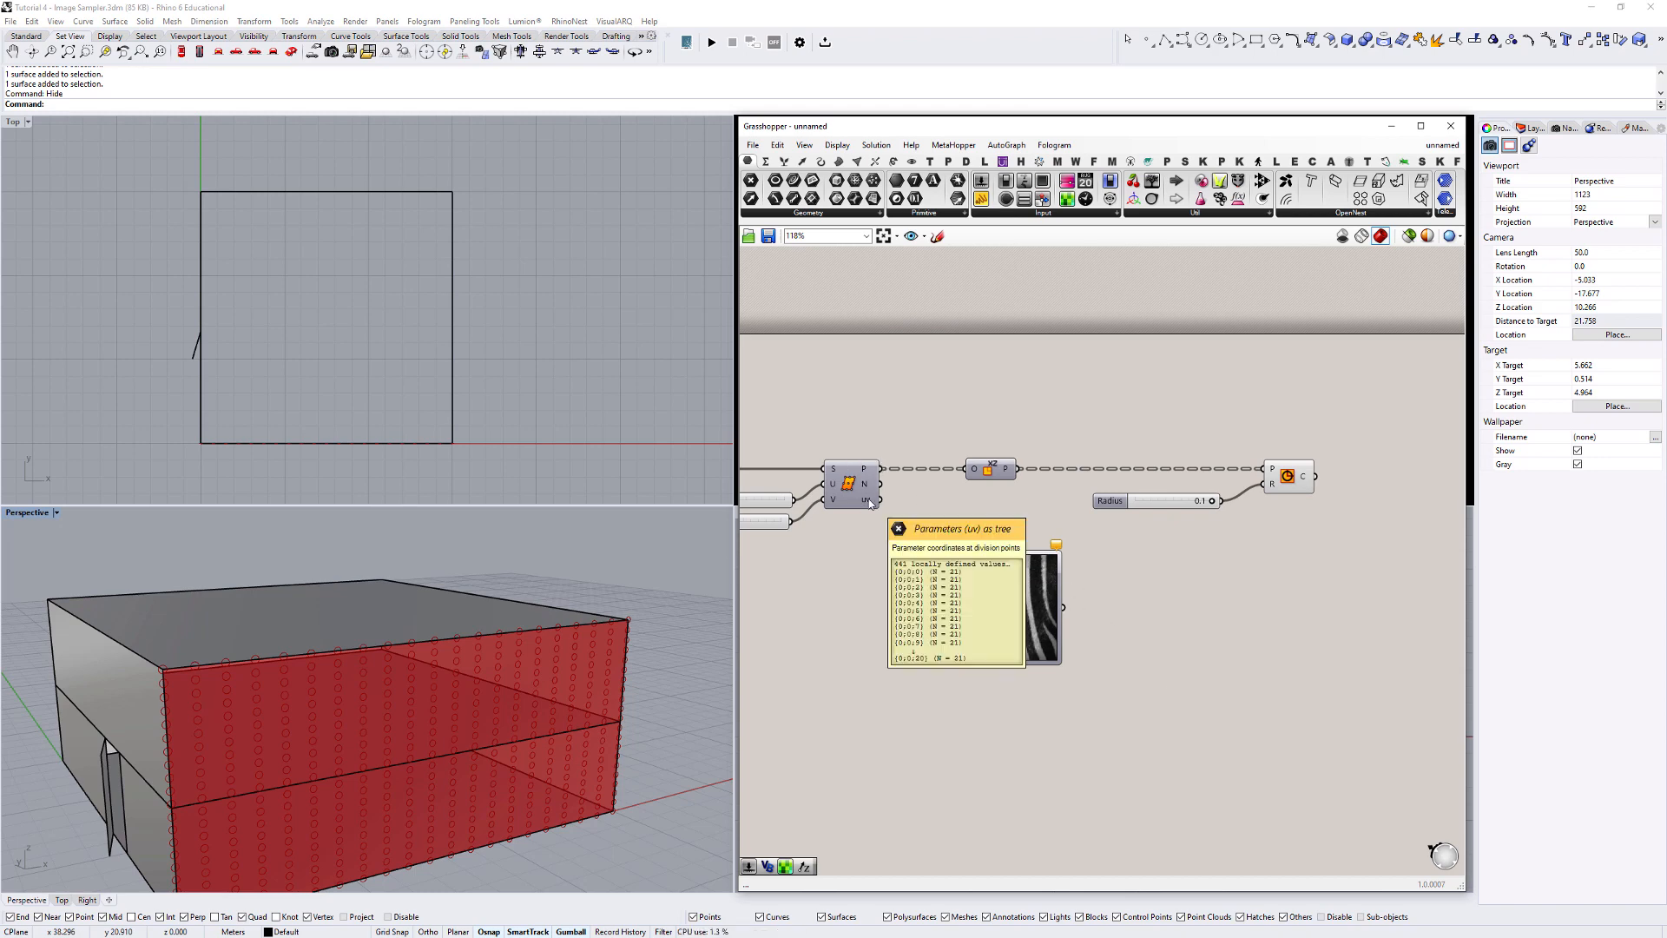
pyautogui.scroll(-3, 346, 679)
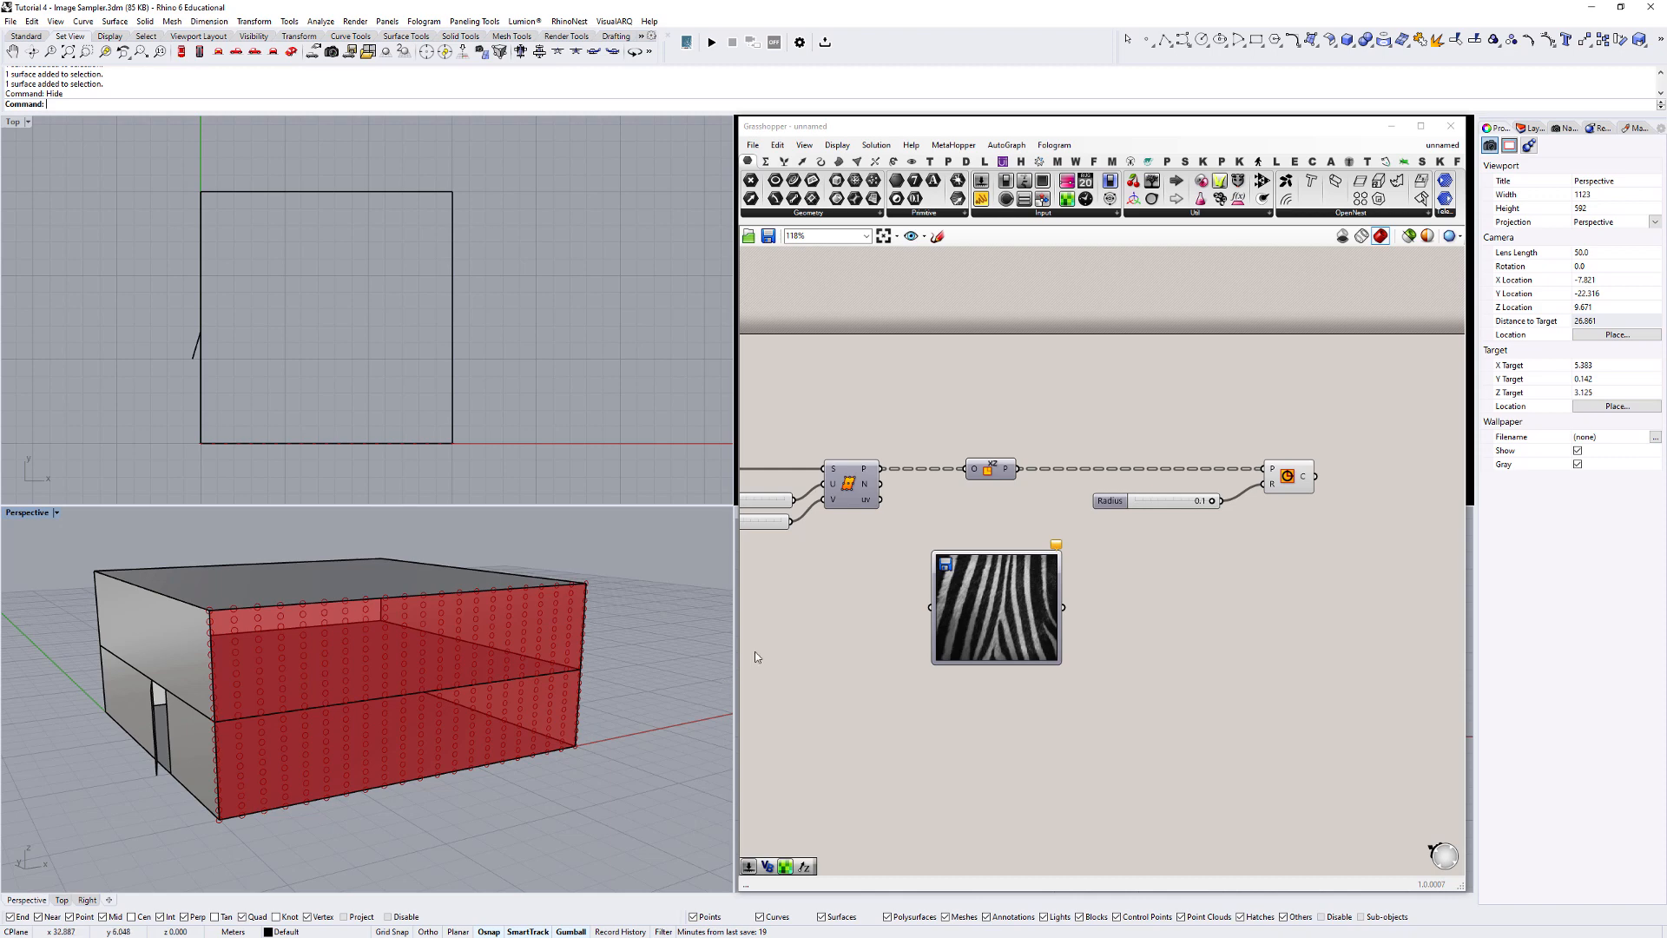
pyautogui.moveTo(880, 499); pyautogui.dragTo(930, 607)
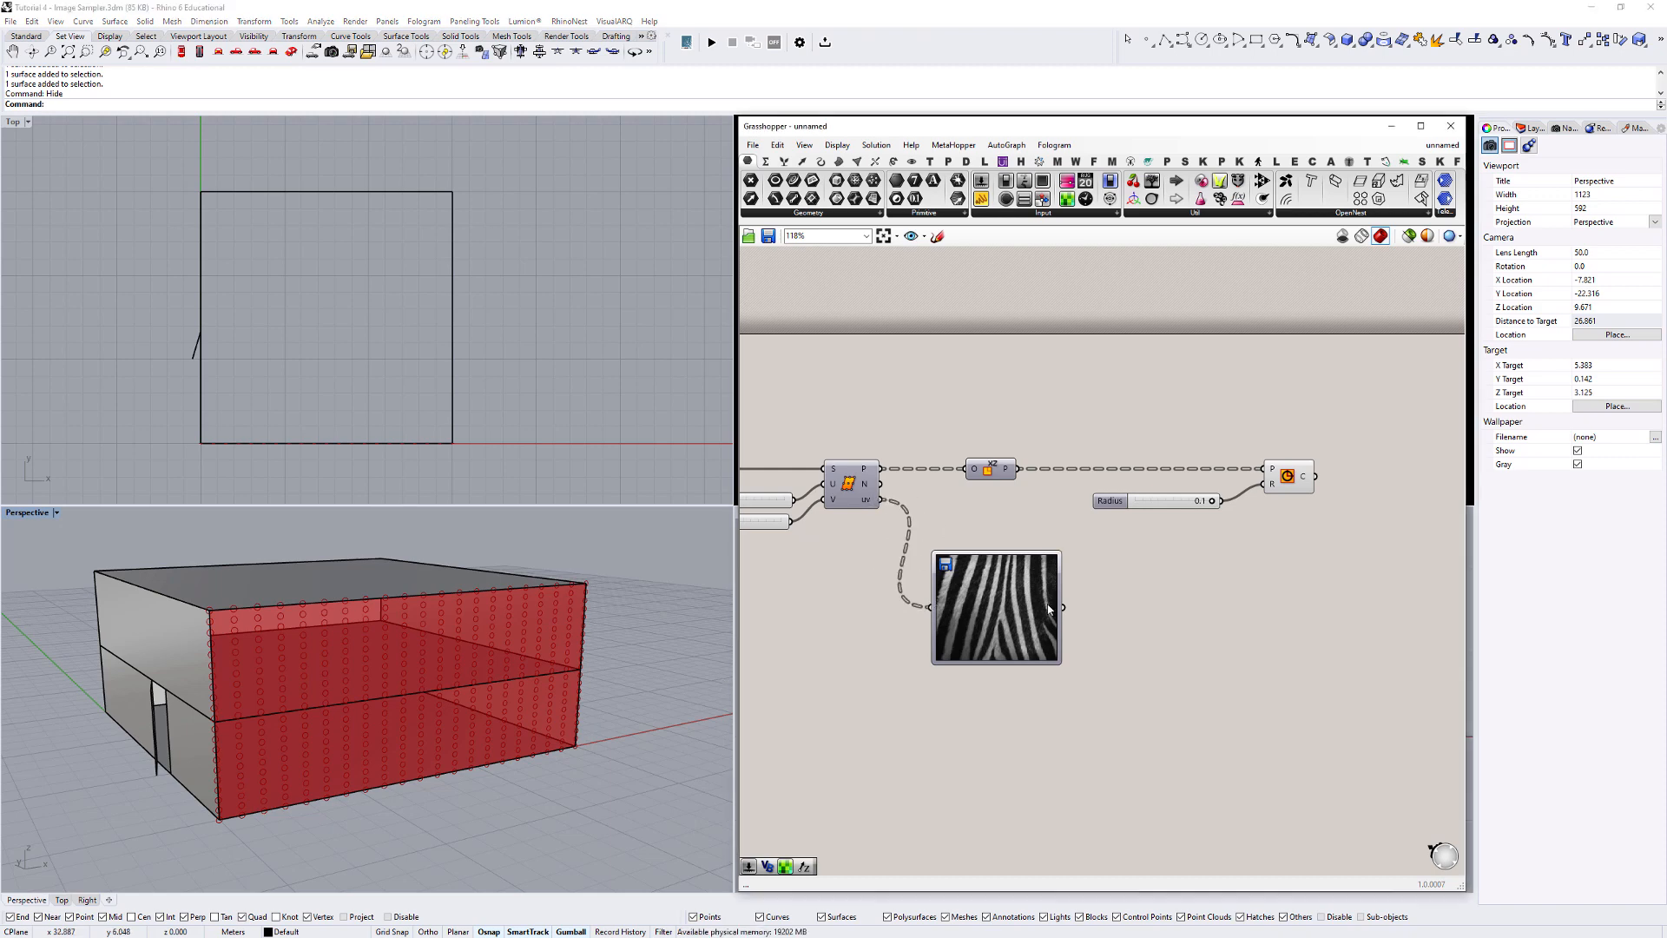
# Add a Panel beside the Image Sampler, connect it to the sampler's output and enlarge it to list the sampled values.
pyautogui.doubleClick(1177, 620)
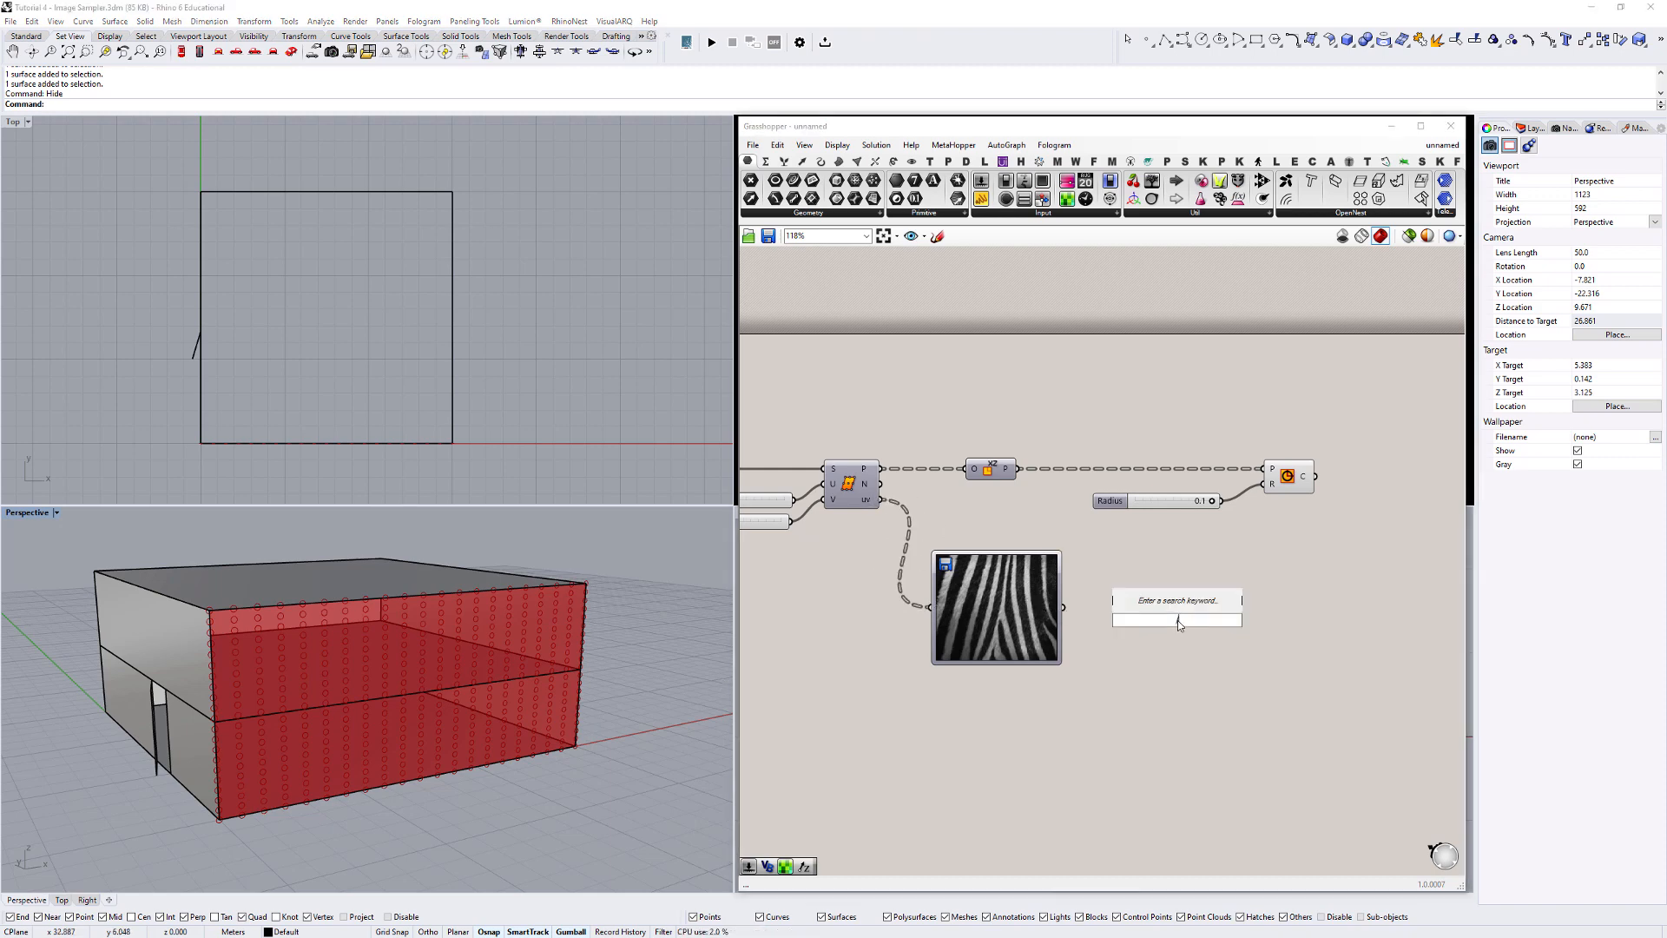
pyautogui.write('panel')
pyautogui.press('Return')
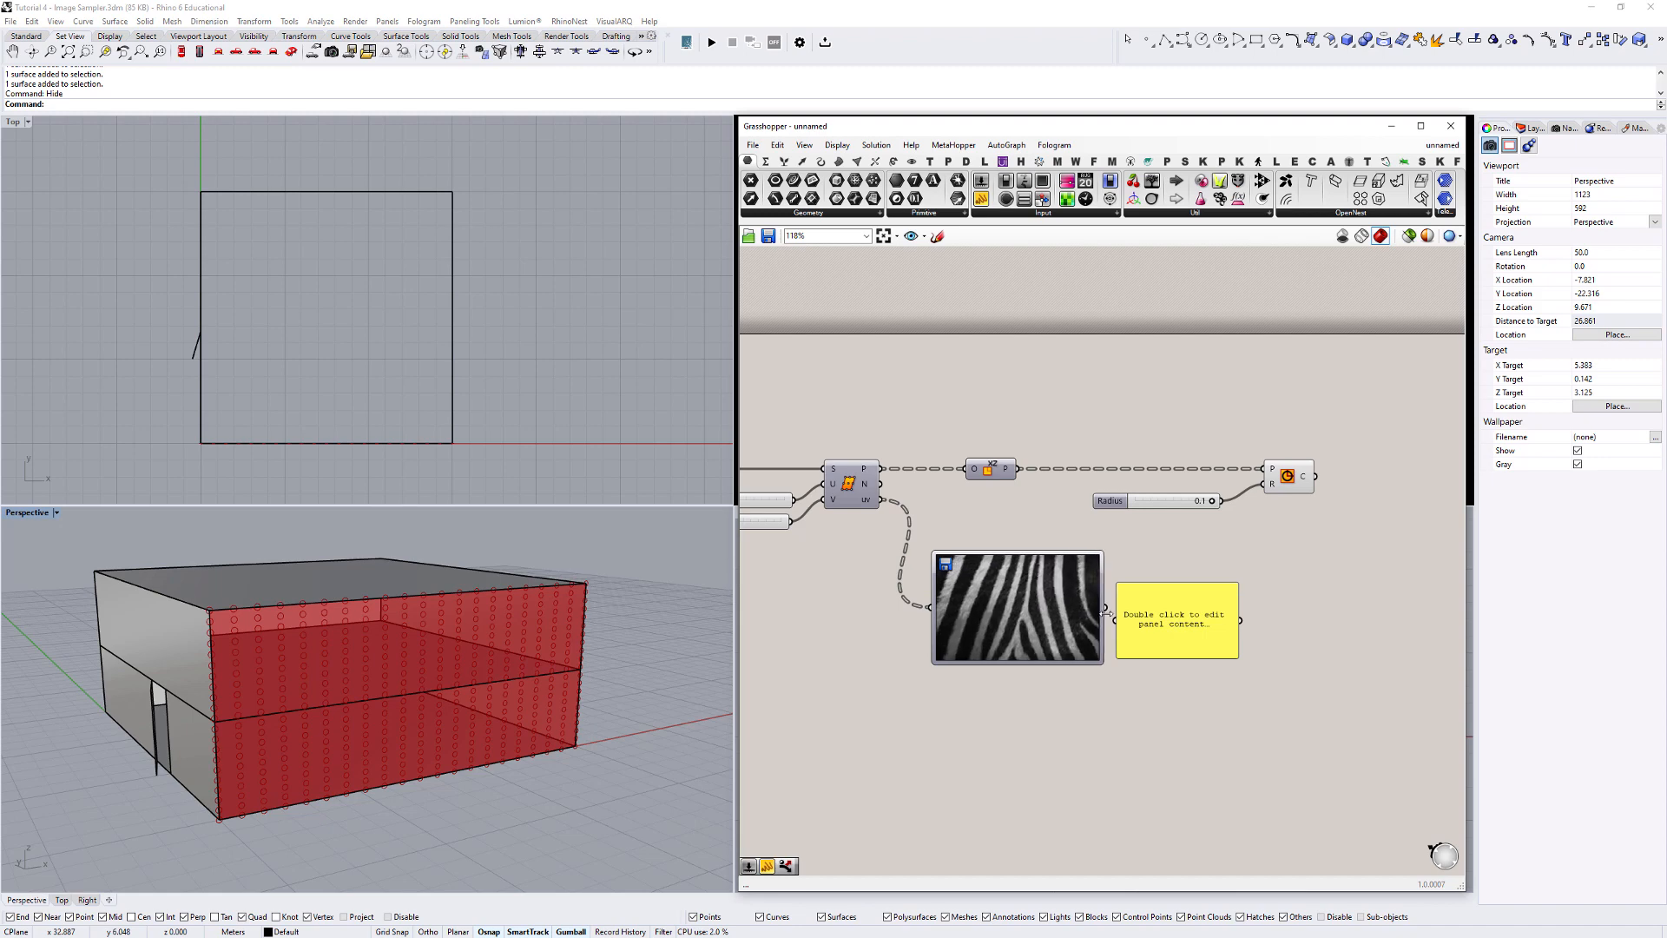
pyautogui.moveTo(1077, 609); pyautogui.dragTo(1180, 810)
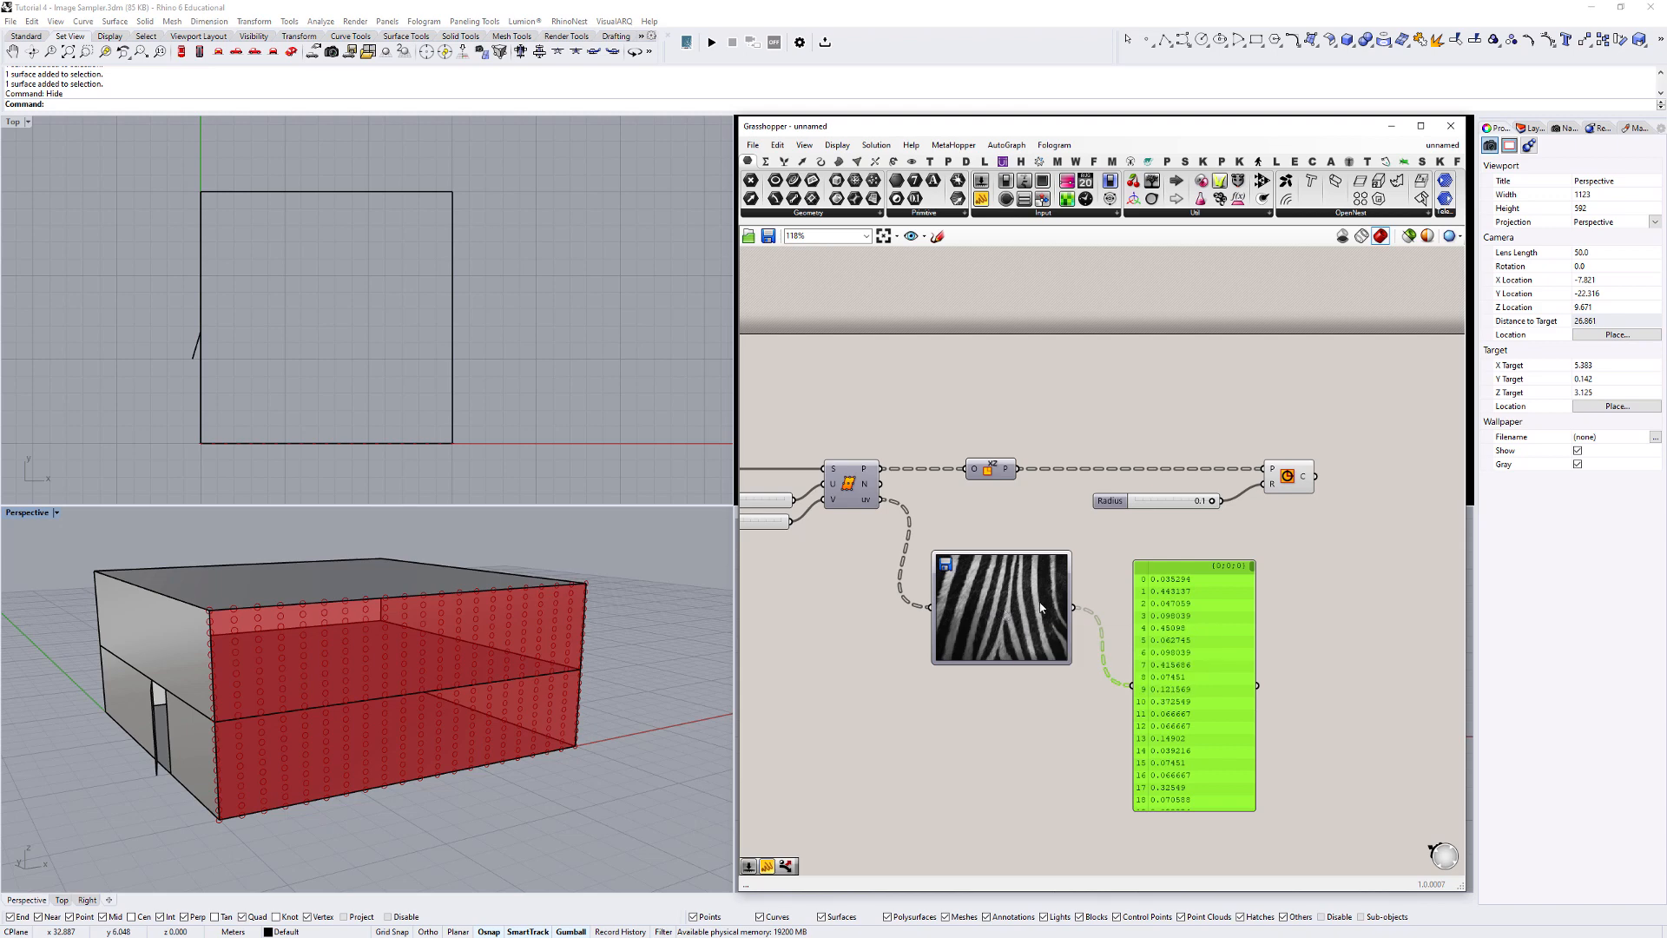
# Compare the panel's sampled values with the wall's lower corner circles and the matching corner of the zebra image.
pyautogui.scroll(2, 959, 573)
pyautogui.scroll(5, 346, 710)
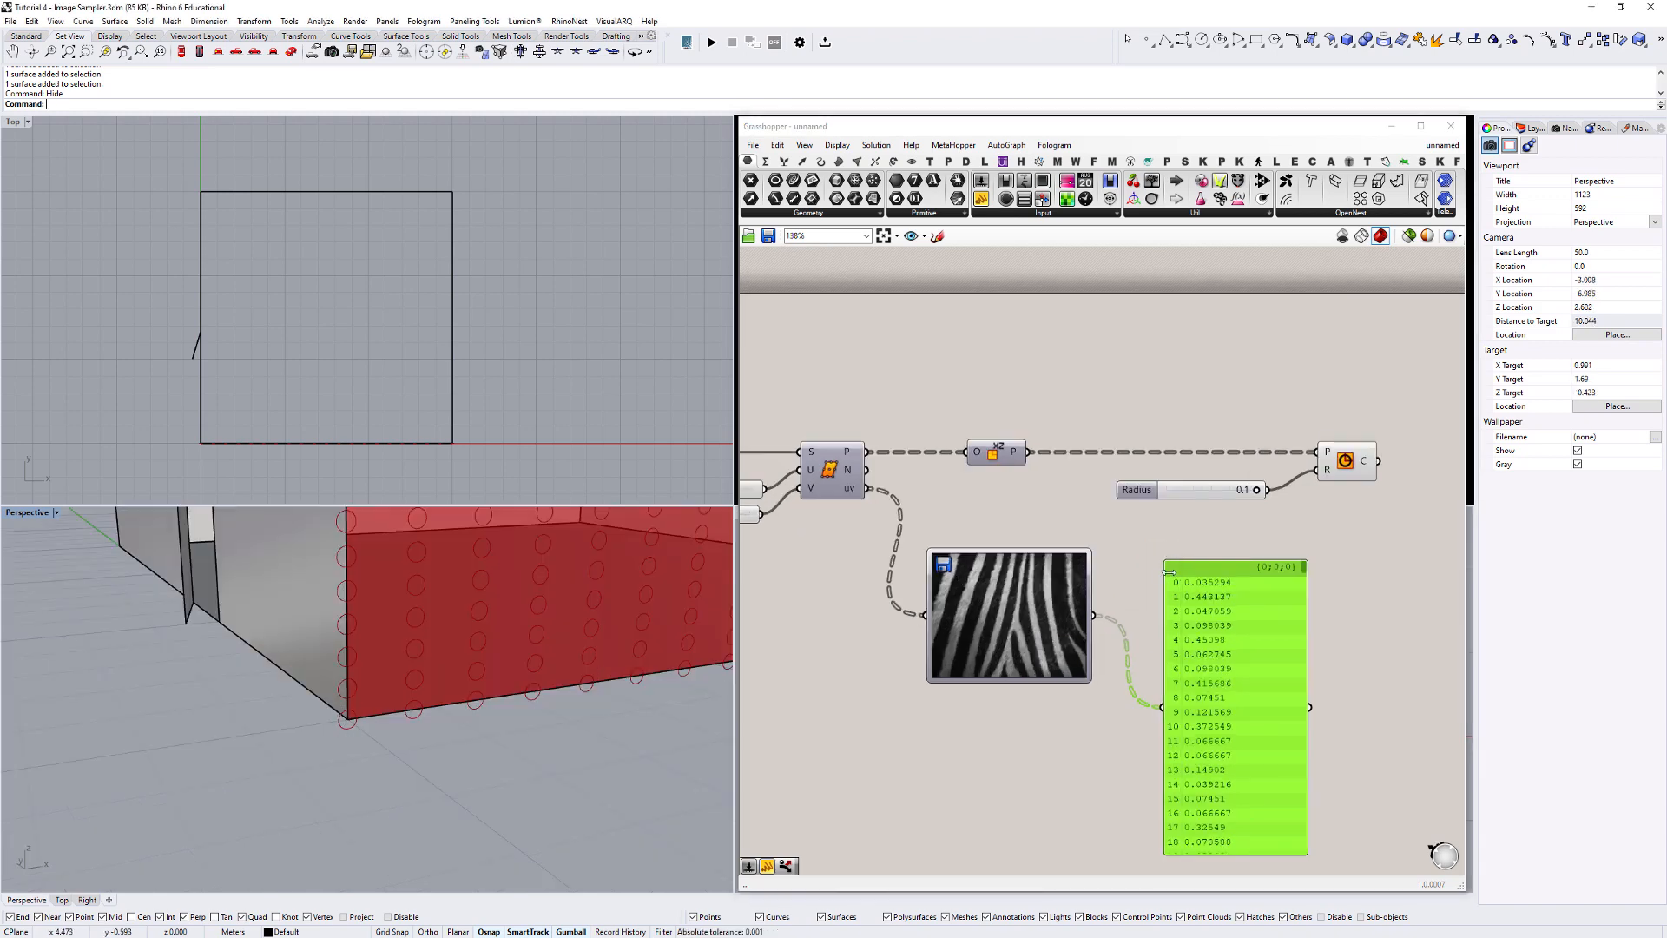
pyautogui.scroll(-2, 1201, 603)
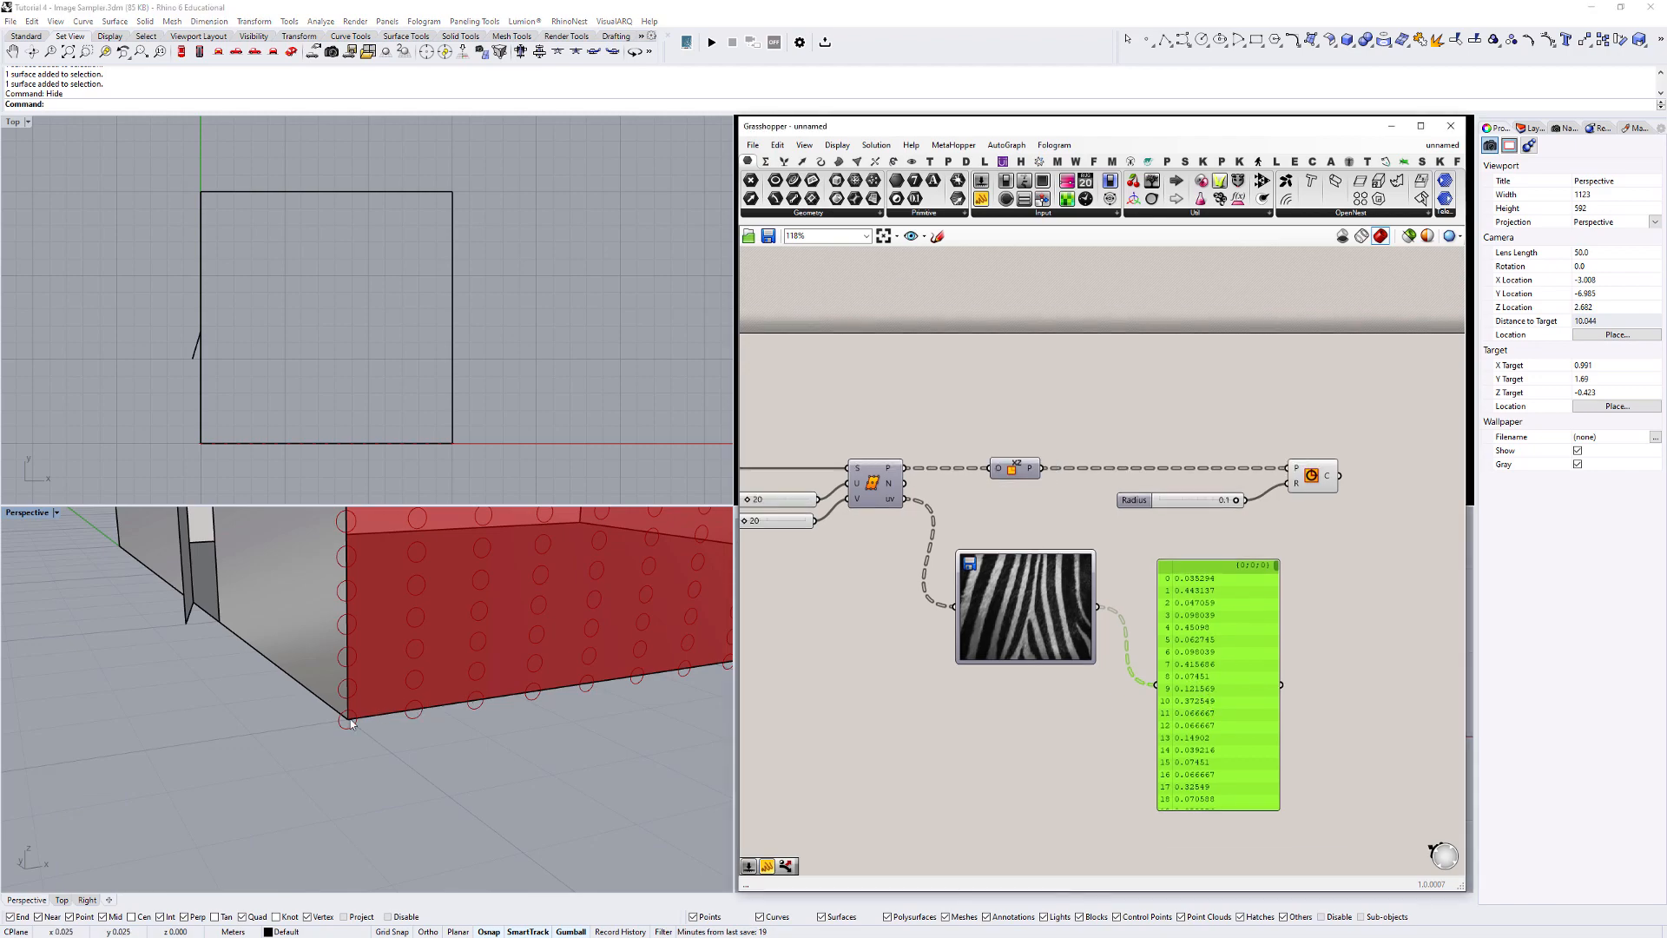
pyautogui.scroll(5, 999, 645)
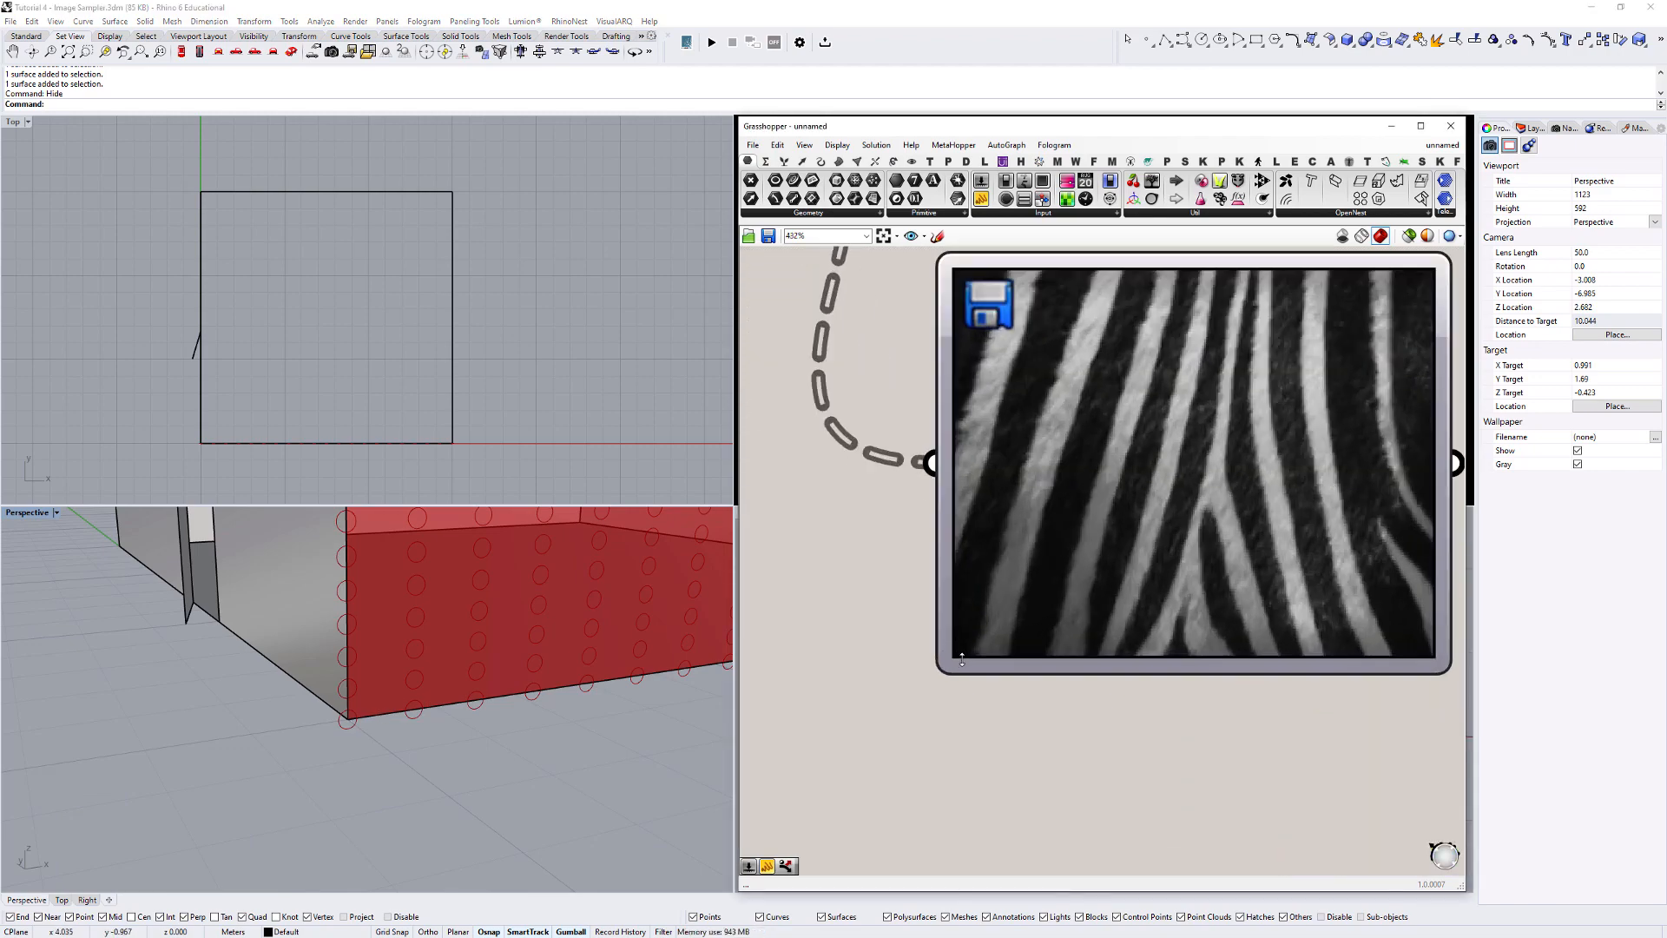
pyautogui.scroll(-3, 959, 628)
pyautogui.moveTo(1241, 638); pyautogui.dragTo(1121, 657, button='right')
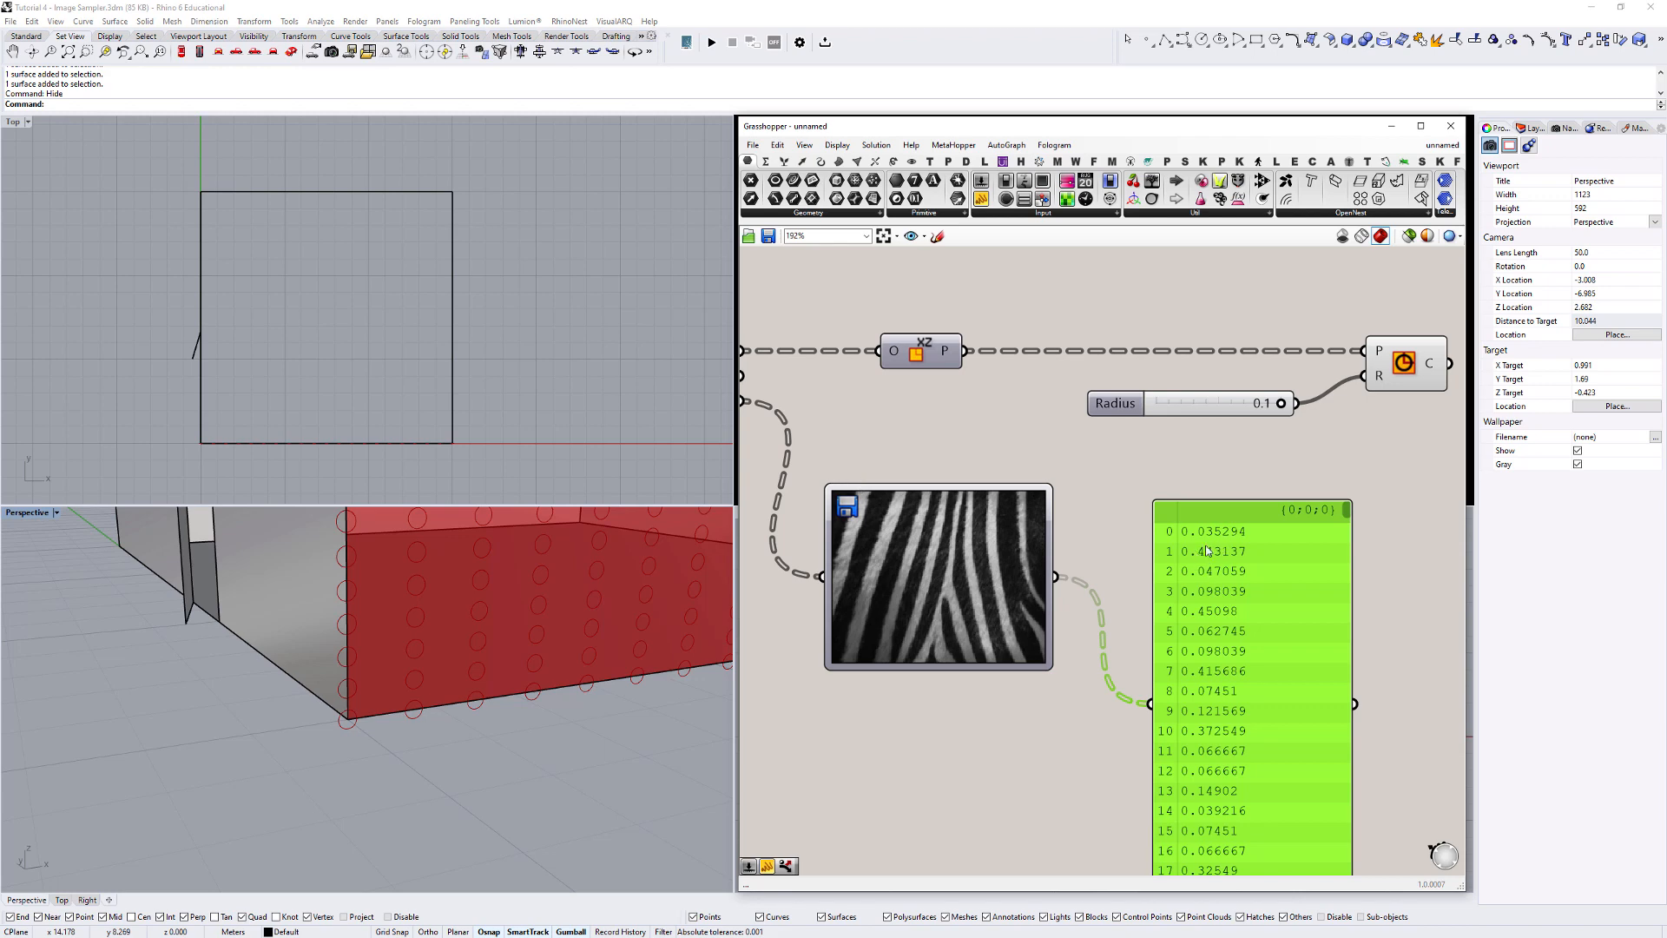
# Delete the Radius slider and connect the Image Sampler's output to the Circle component's radius input.
pyautogui.scroll(-1, 1208, 552)
pyautogui.moveTo(1174, 466); pyautogui.dragTo(1107, 570, button='right')
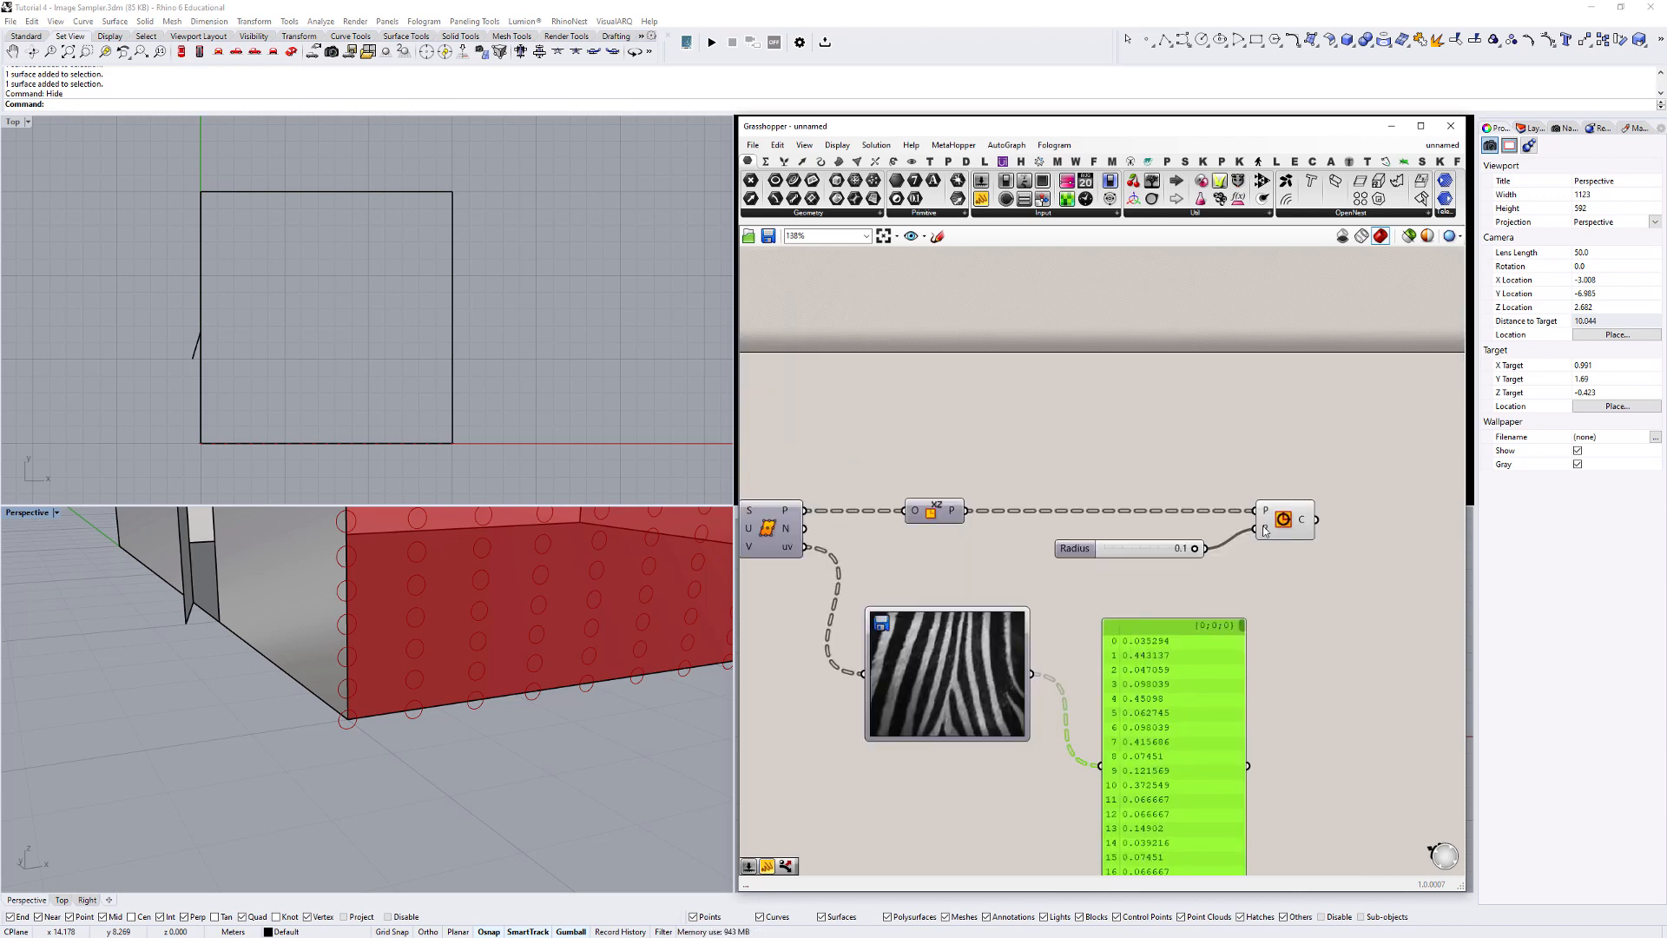
pyautogui.click(1098, 554)
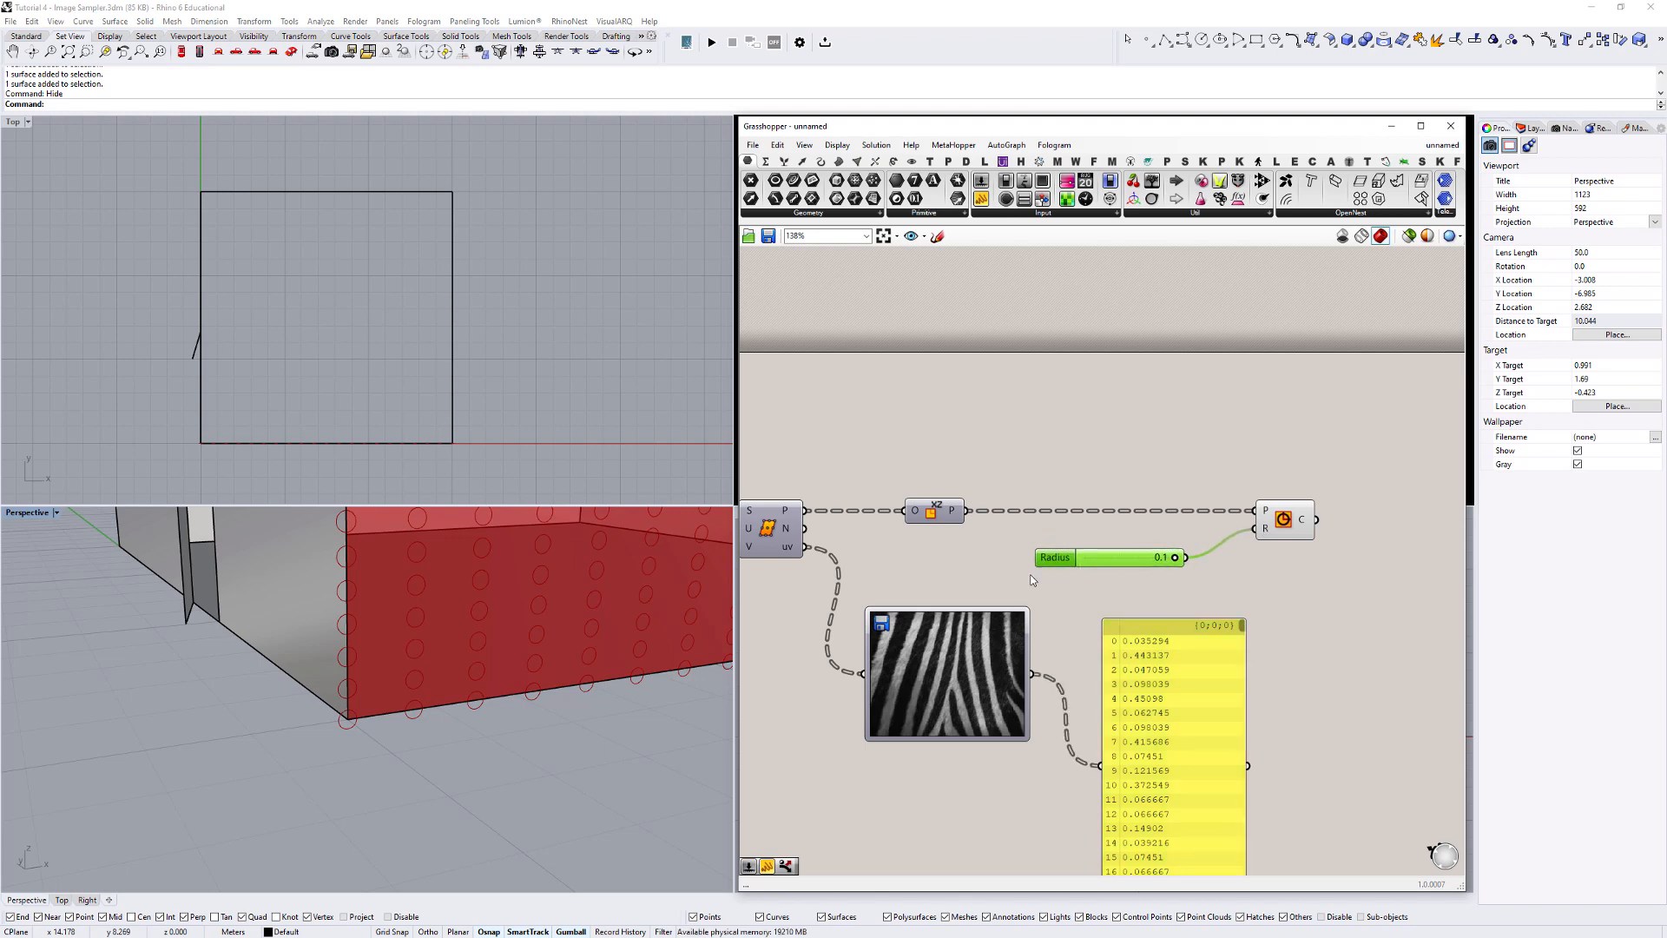
pyautogui.moveTo(1075, 549); pyautogui.dragTo(1057, 547)
pyautogui.press('Delete')
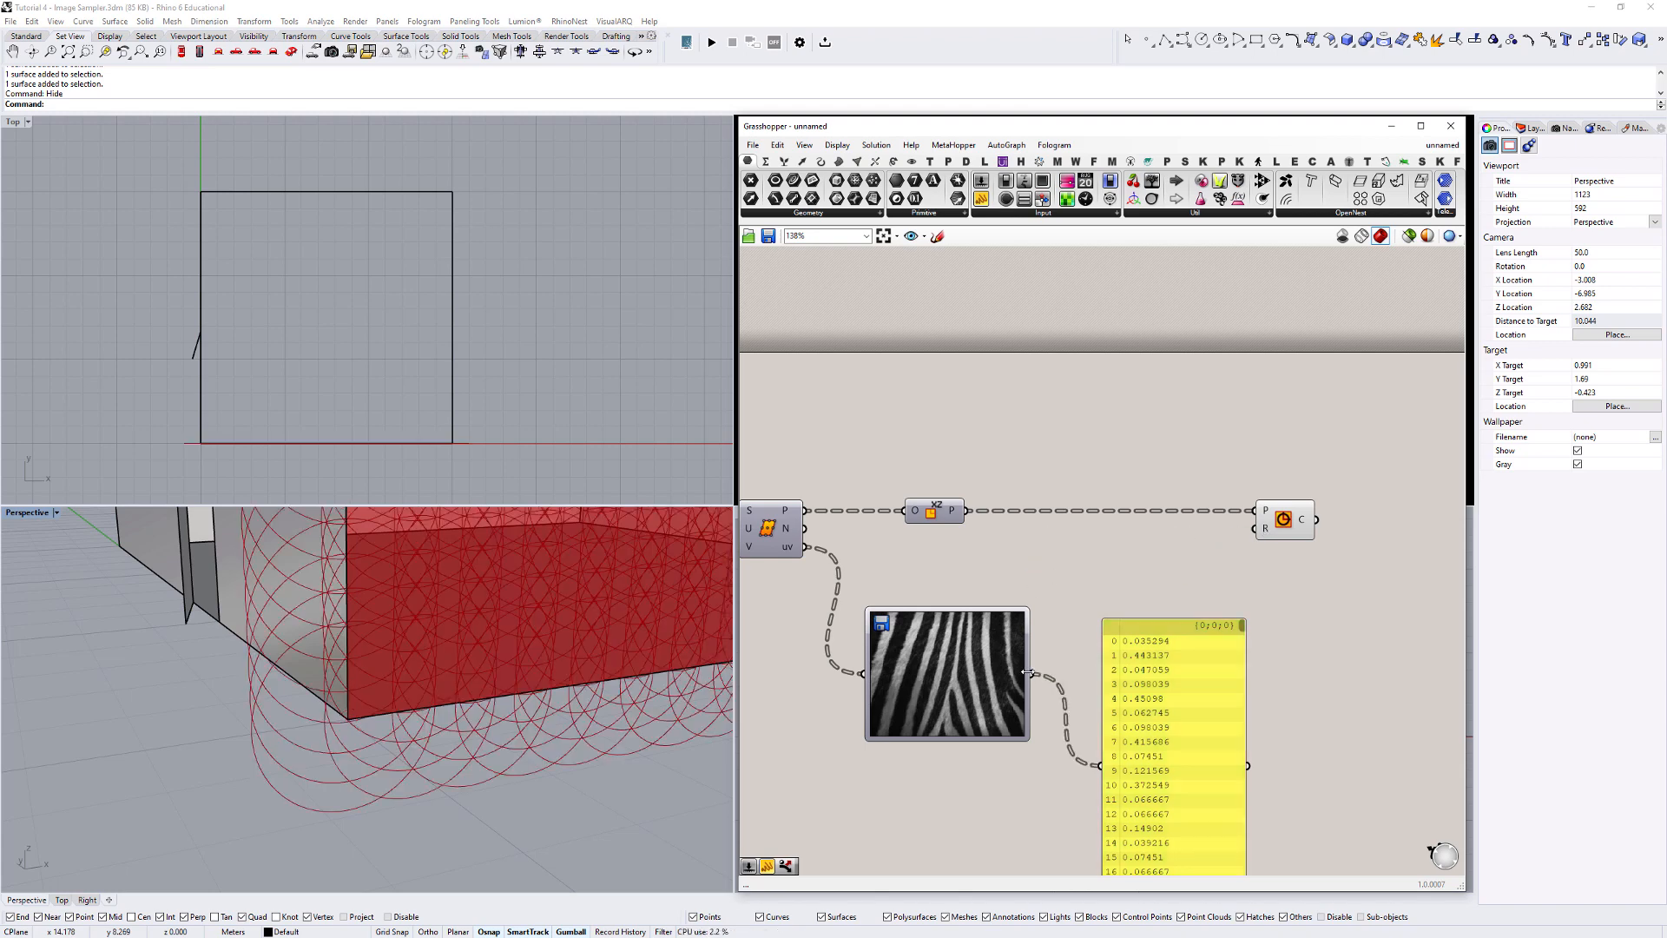
pyautogui.moveTo(1032, 673); pyautogui.dragTo(1259, 528)
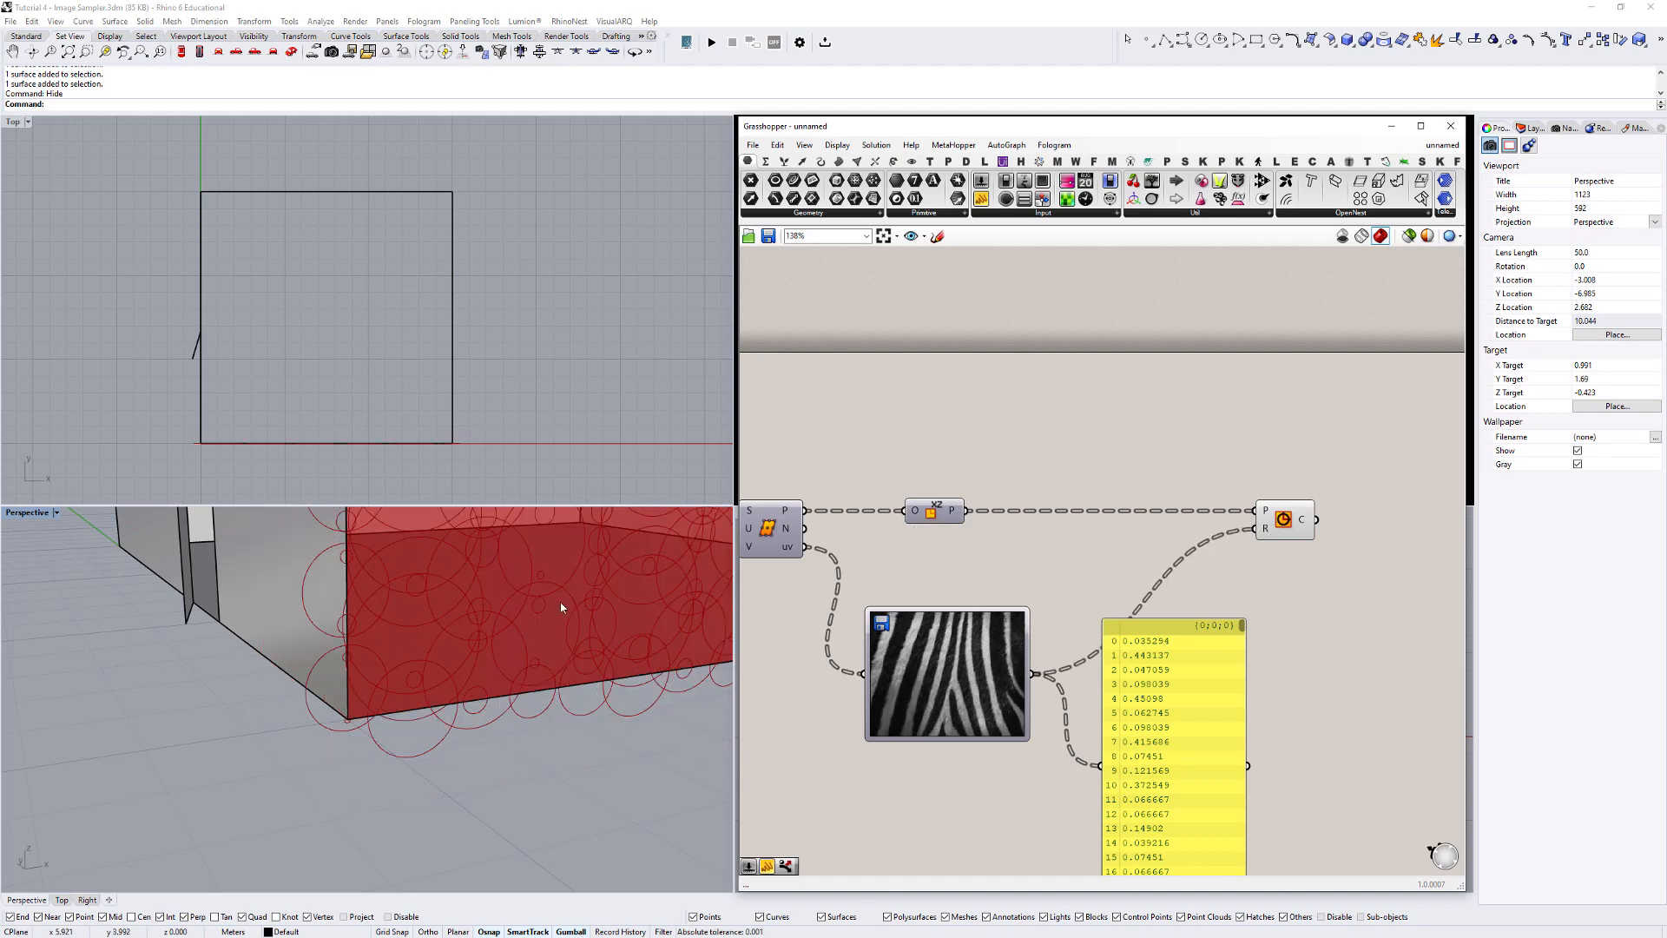
pyautogui.scroll(-8, 562, 607)
pyautogui.keyDown('shift'); pyautogui.moveTo(564, 581); pyautogui.dragTo(386, 625, button='right'); pyautogui.keyUp('shift')
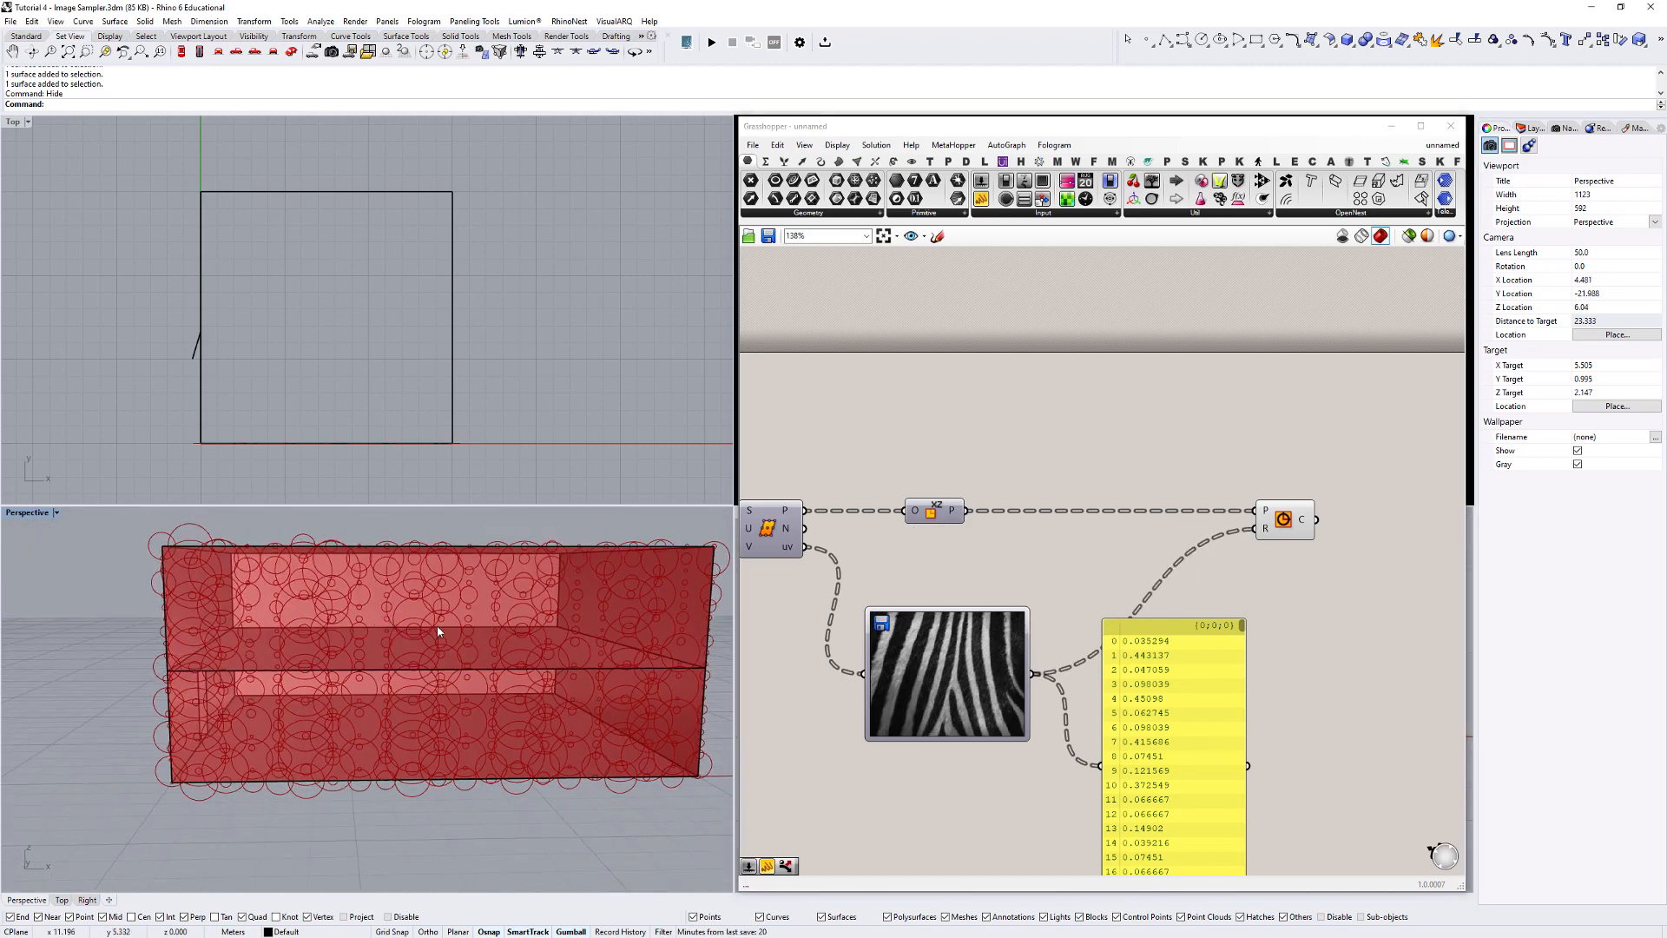
# Reparameterize the Surface parameter that feeds the front wall's division.
pyautogui.click(1414, 519)
pyautogui.scroll(-3, 1399, 543)
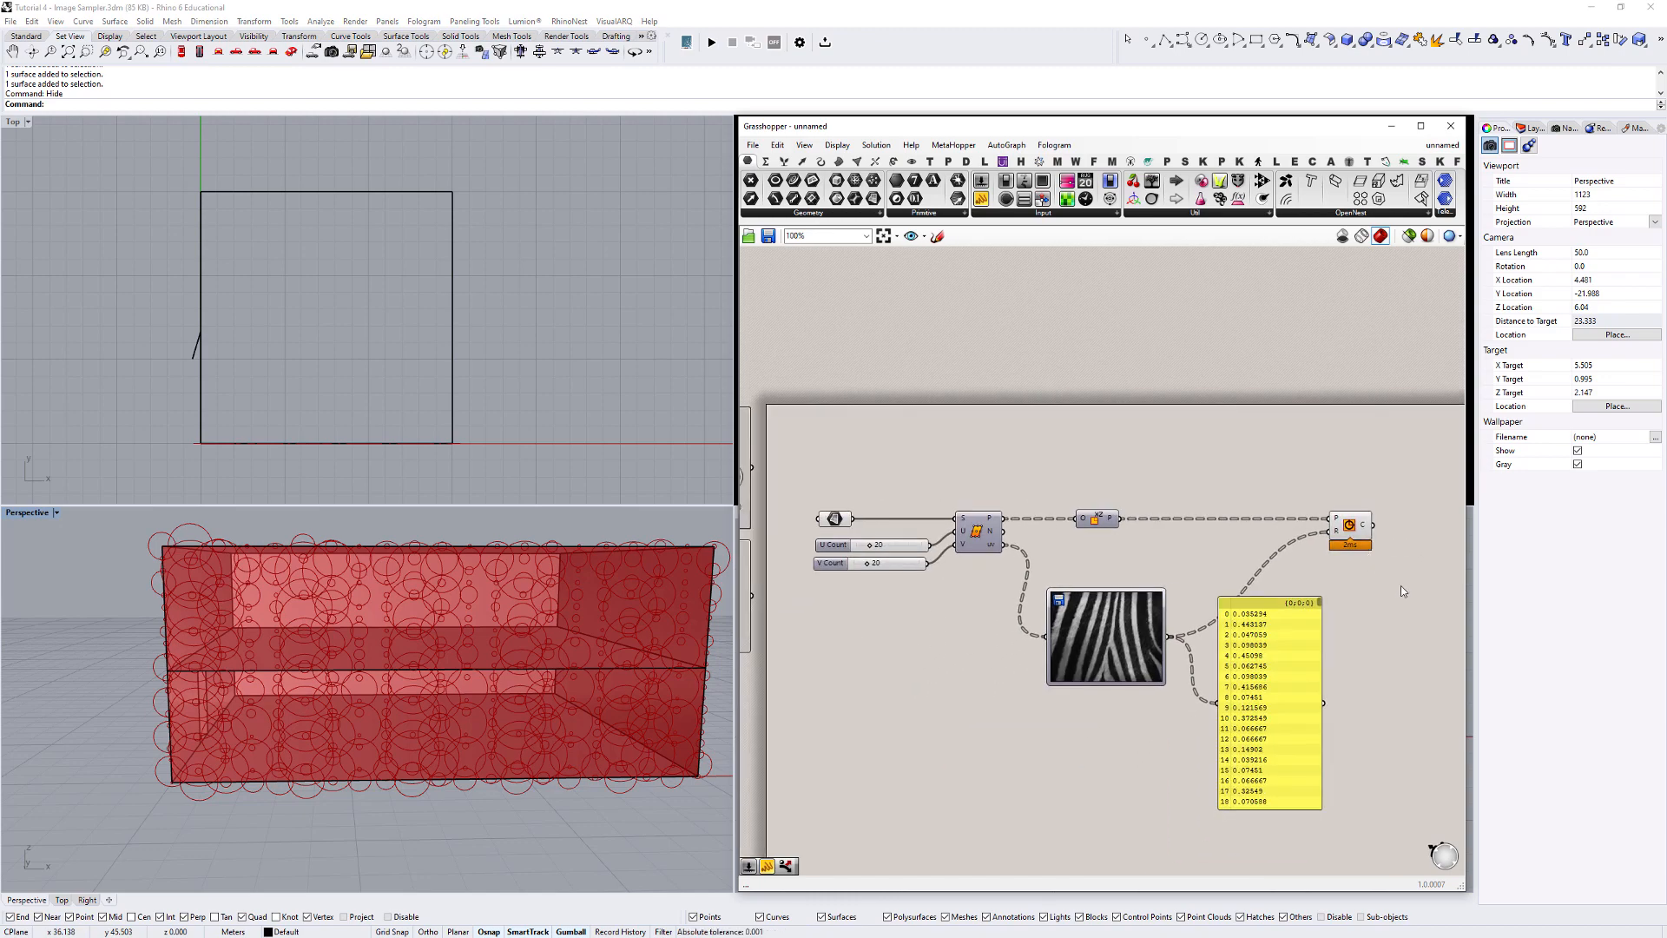
pyautogui.moveTo(525, 646)
pyautogui.mouseDown(button='right')
pyautogui.moveTo(570, 675)
pyautogui.moveTo(542, 652)
pyautogui.mouseUp(button='right')
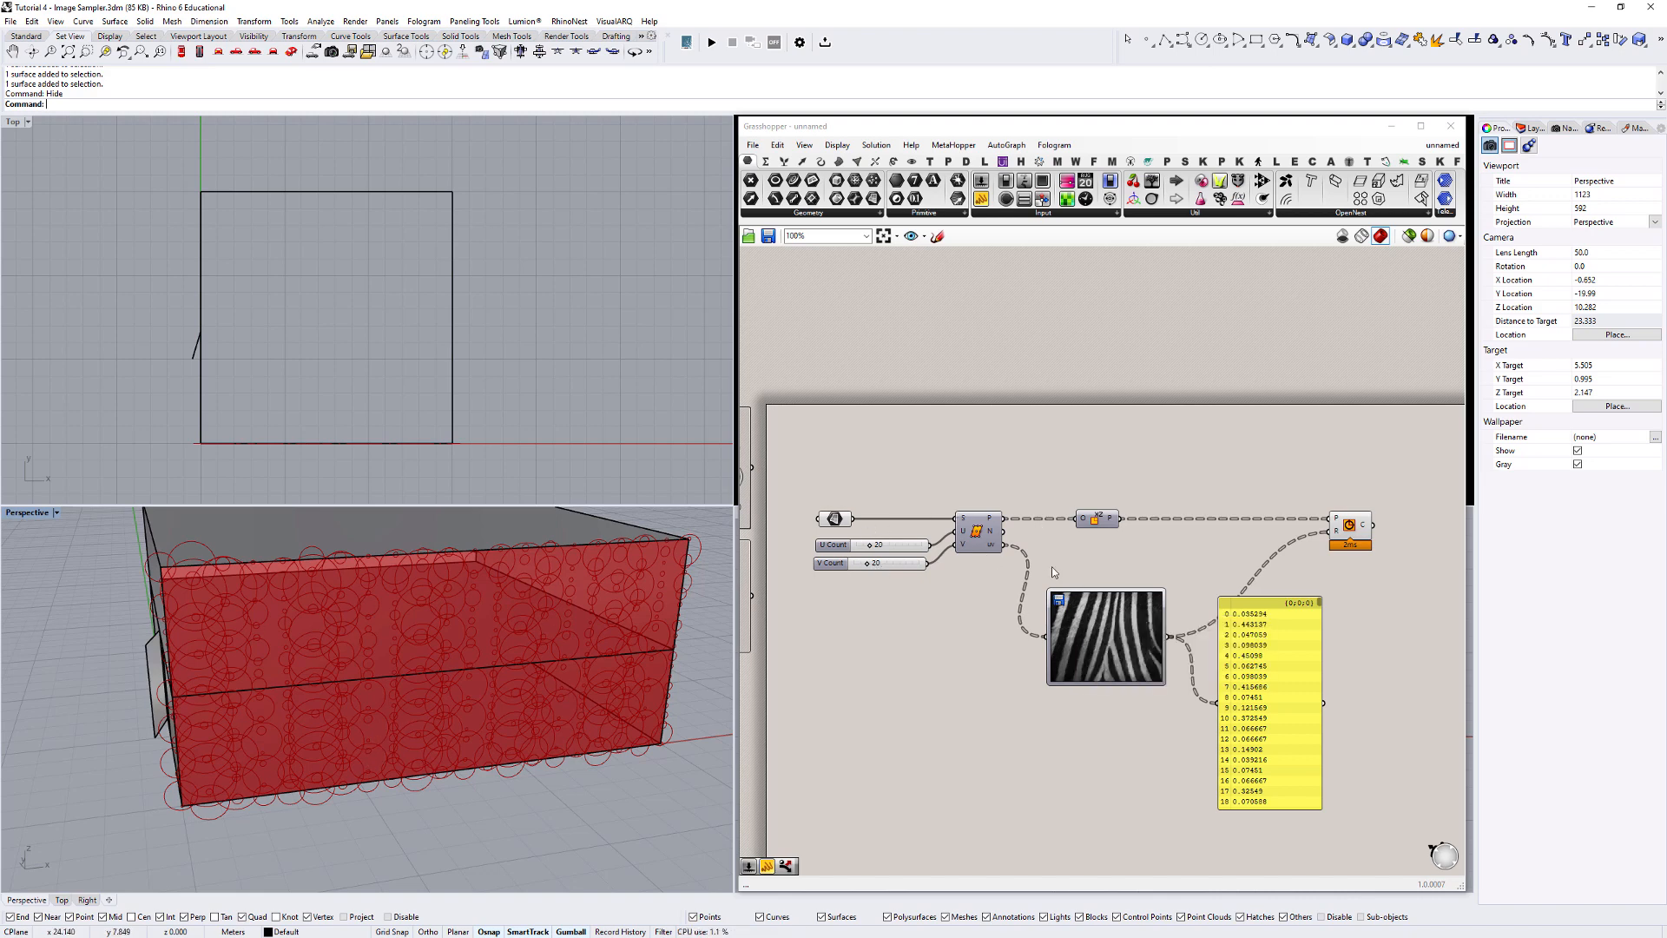
pyautogui.moveTo(1121, 637); pyautogui.dragTo(1106, 601)
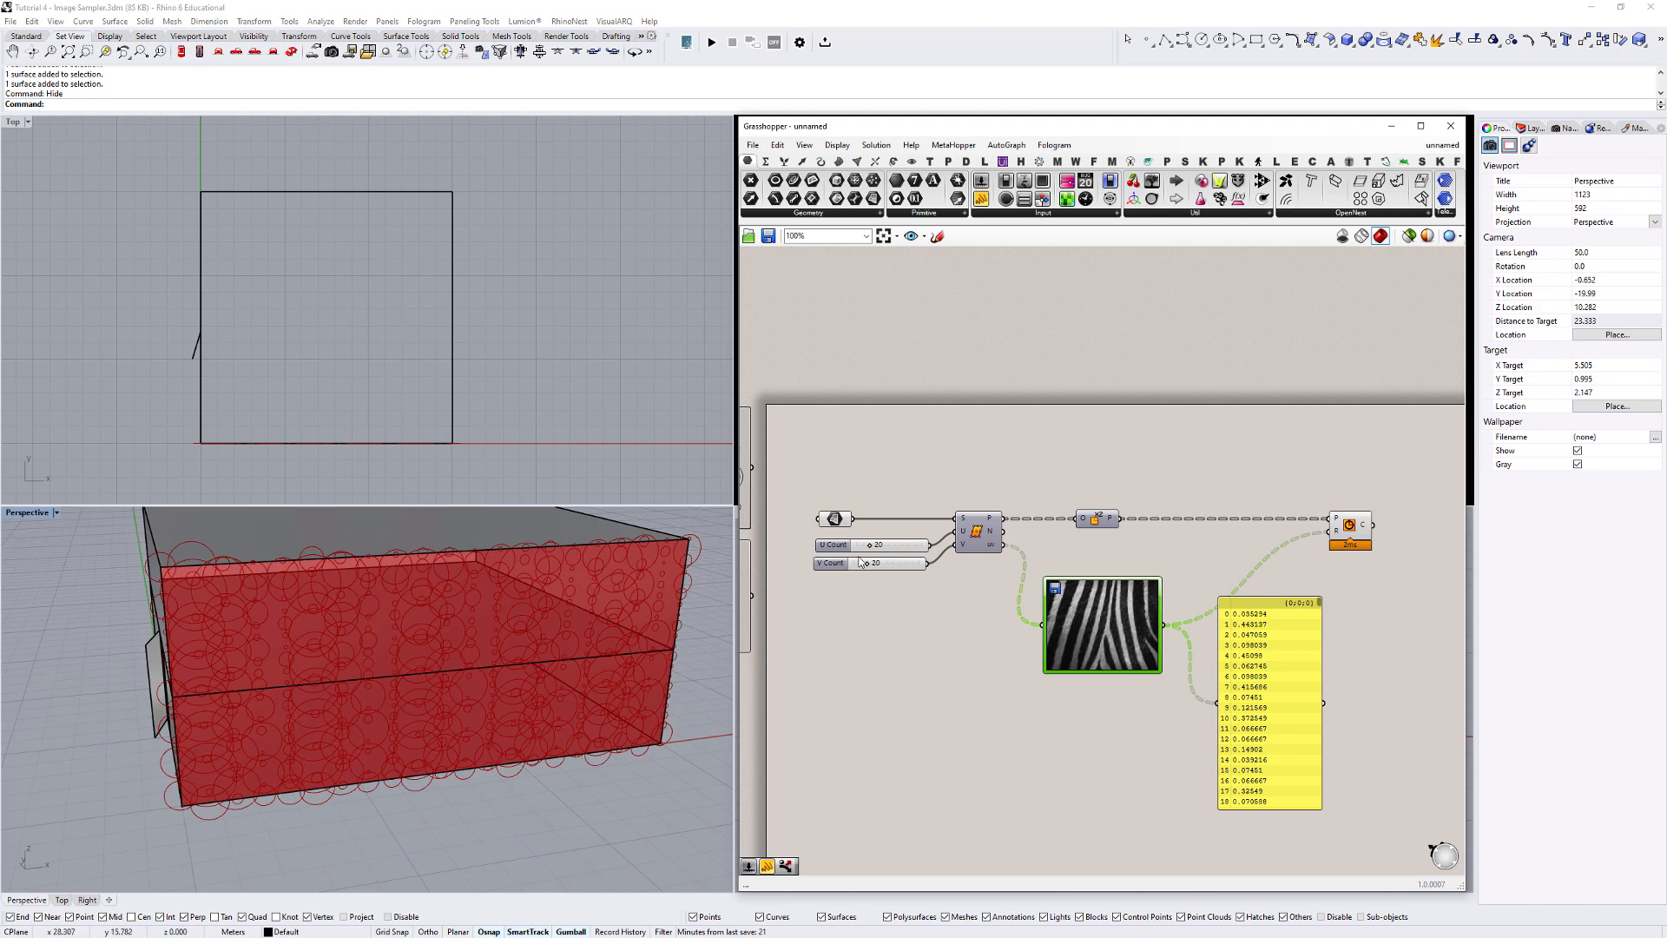
pyautogui.moveTo(835, 524)
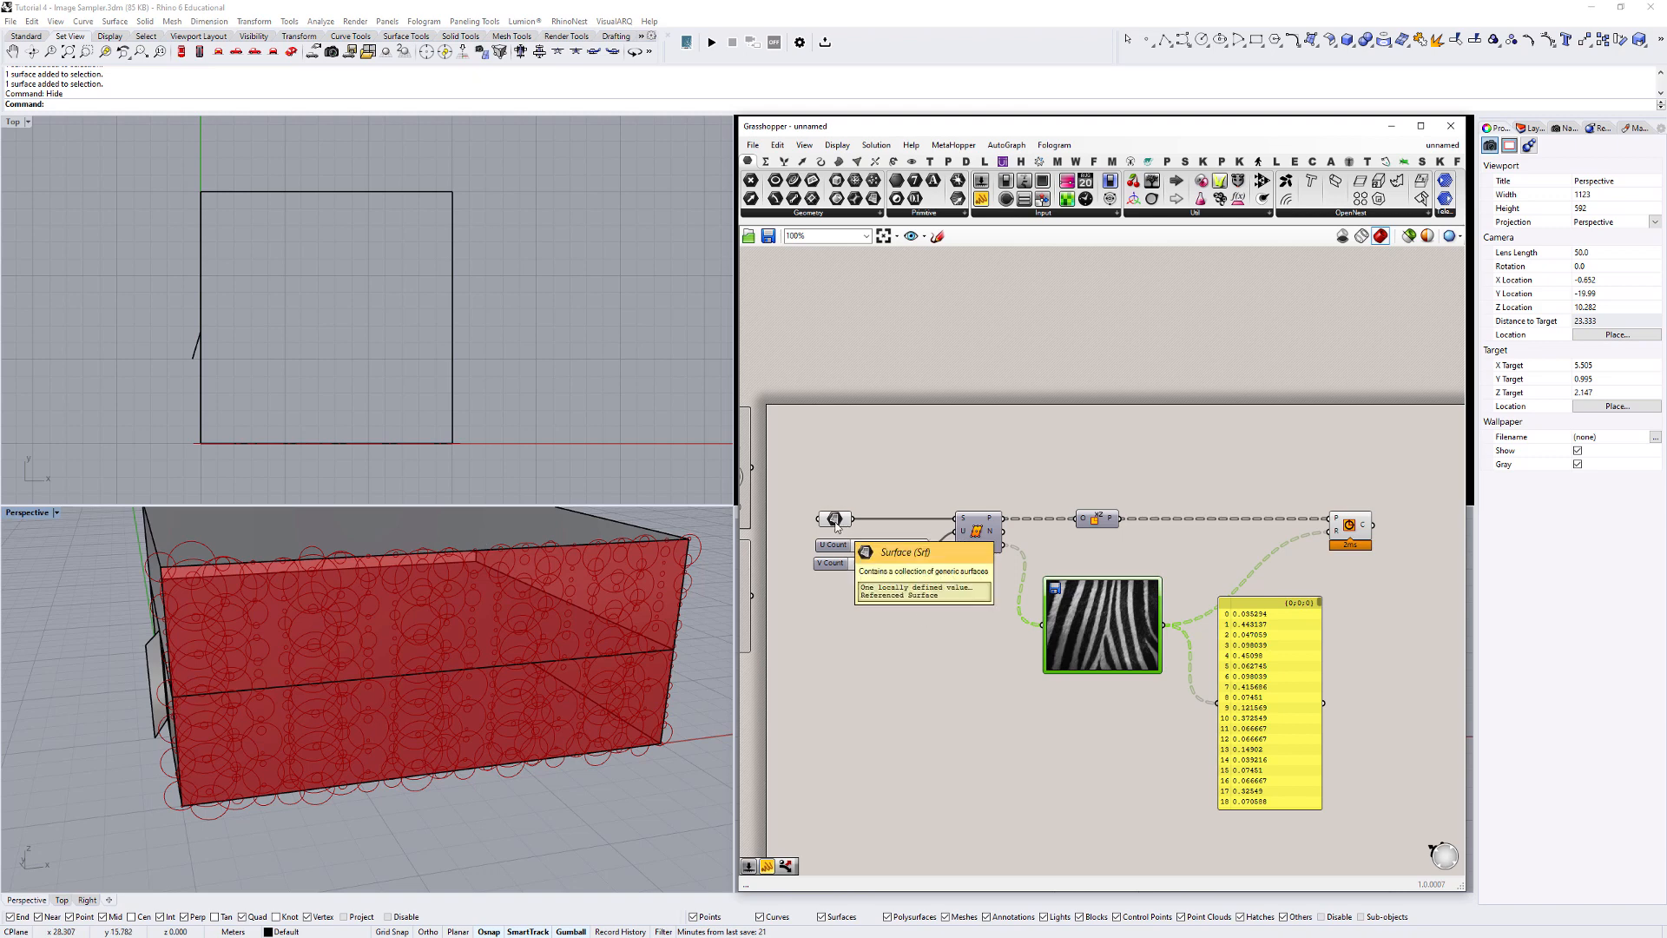
pyautogui.moveTo(966, 520)
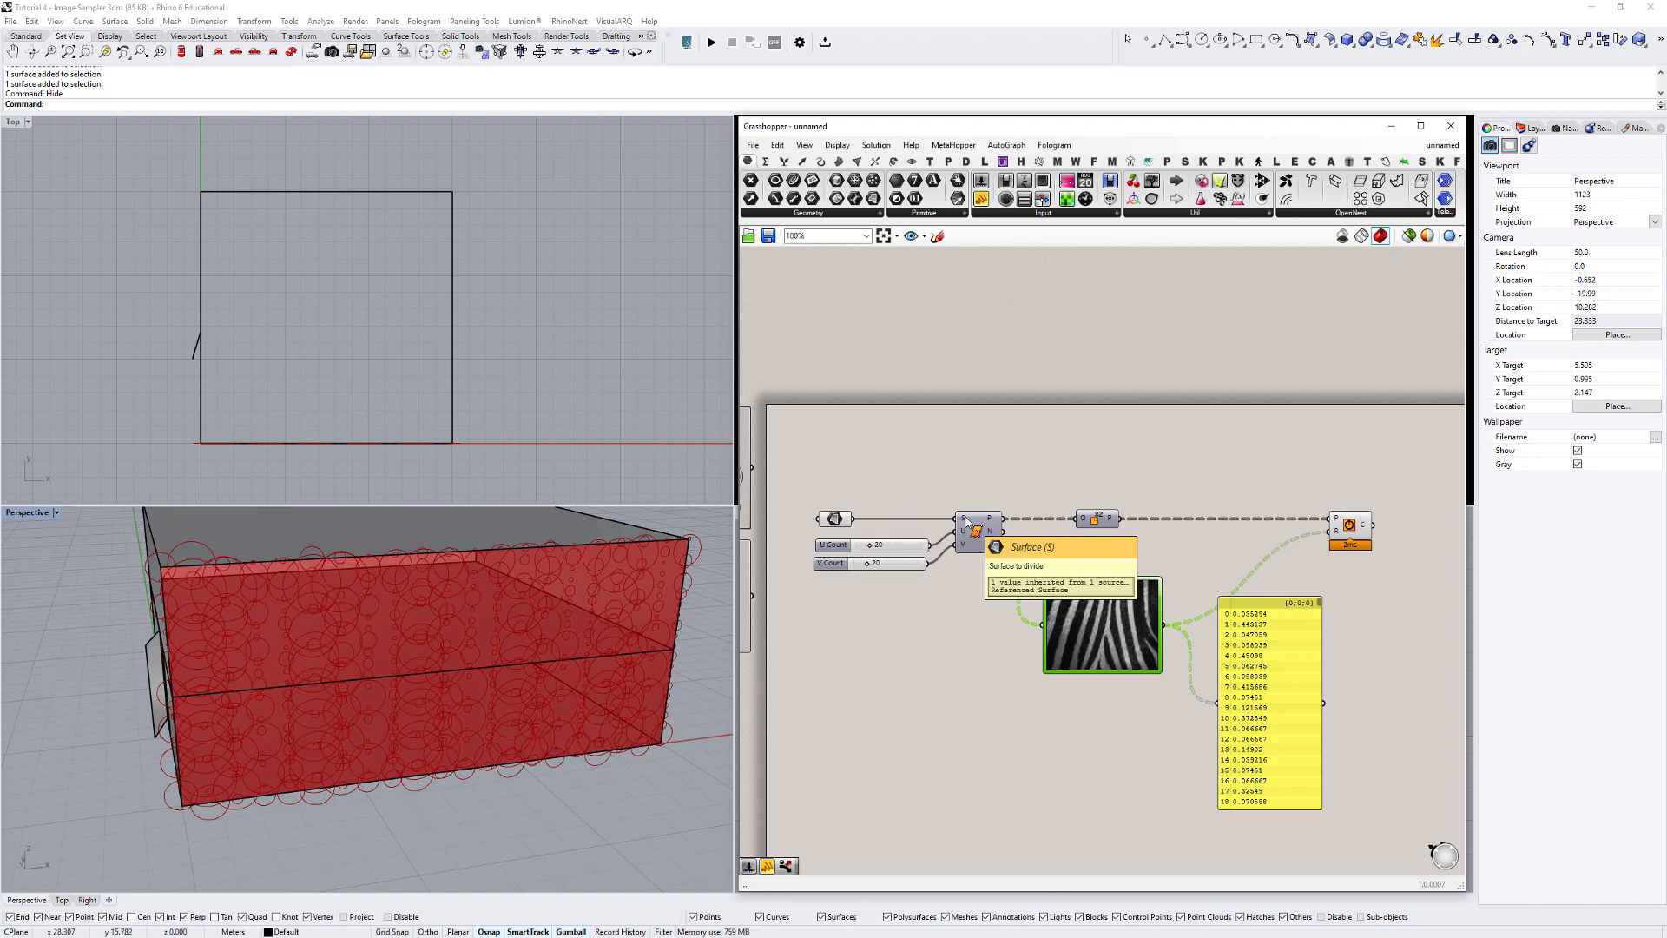
pyautogui.click(845, 521)
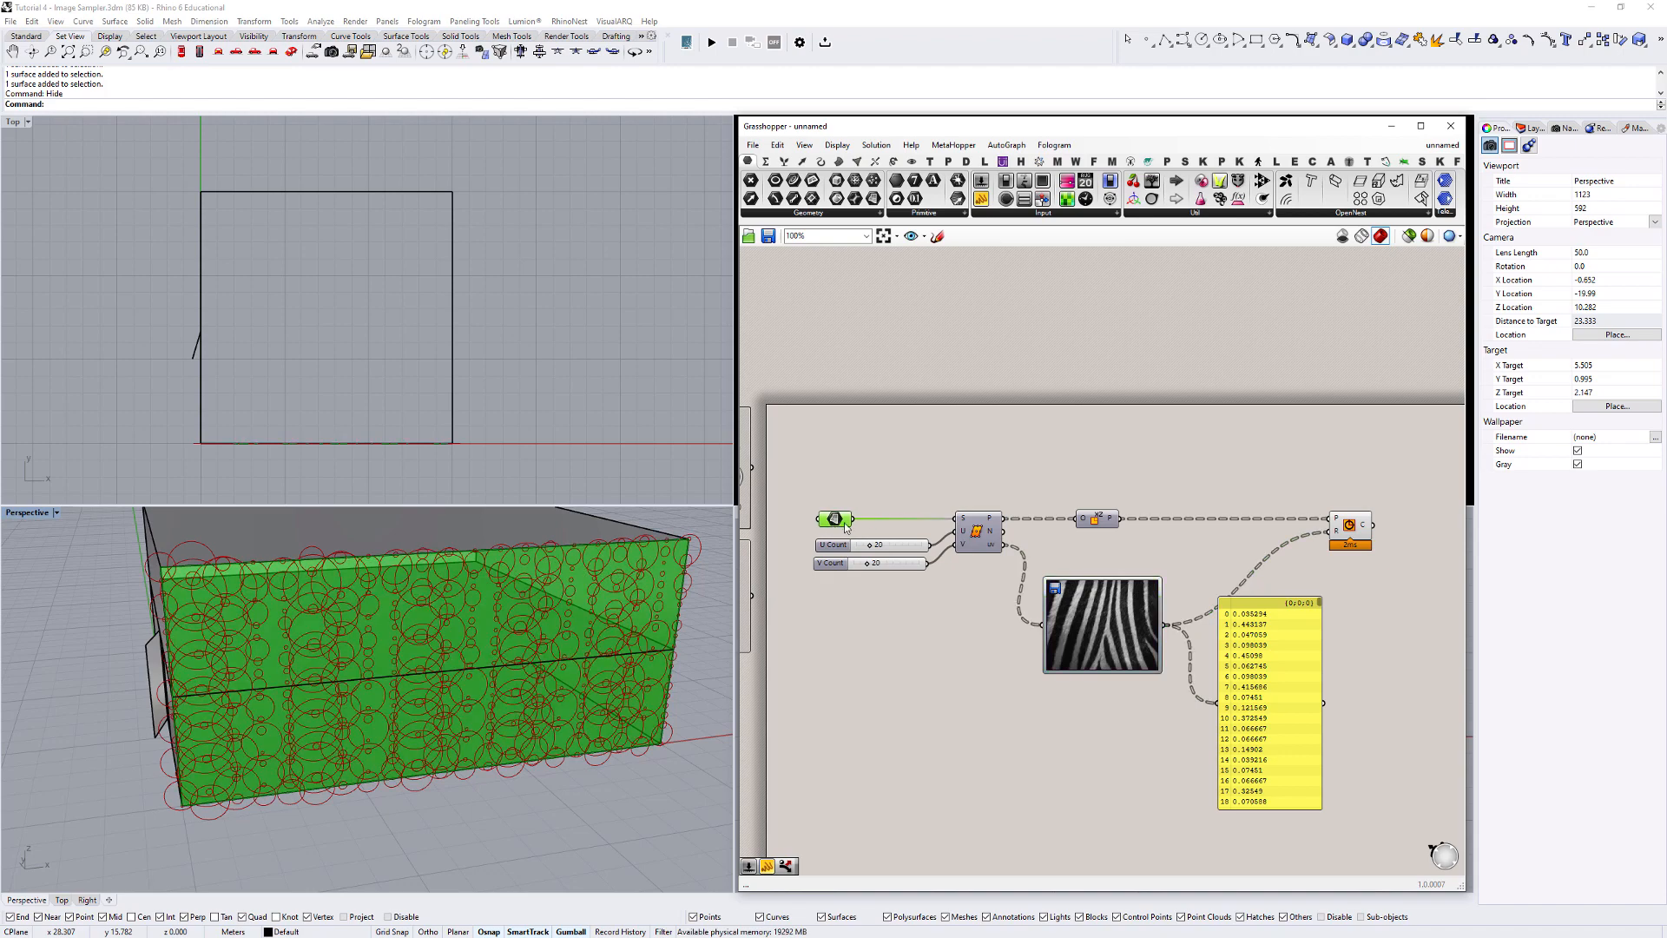
pyautogui.moveTo(844, 525); pyautogui.dragTo(832, 523)
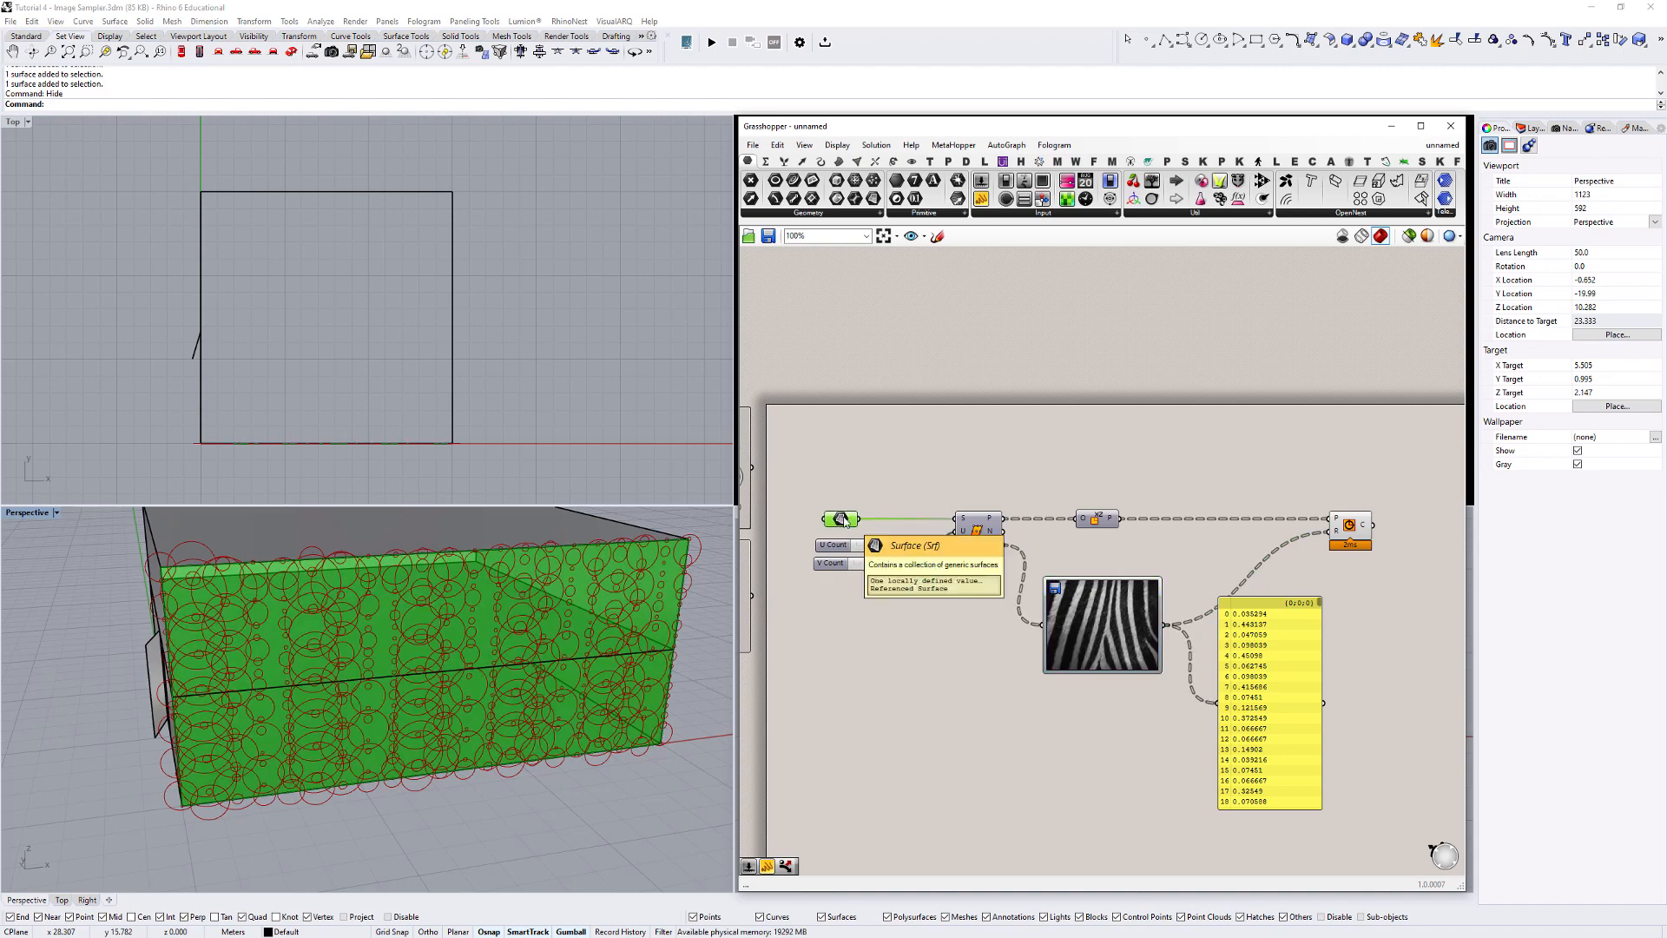
pyautogui.rightClick(844, 521)
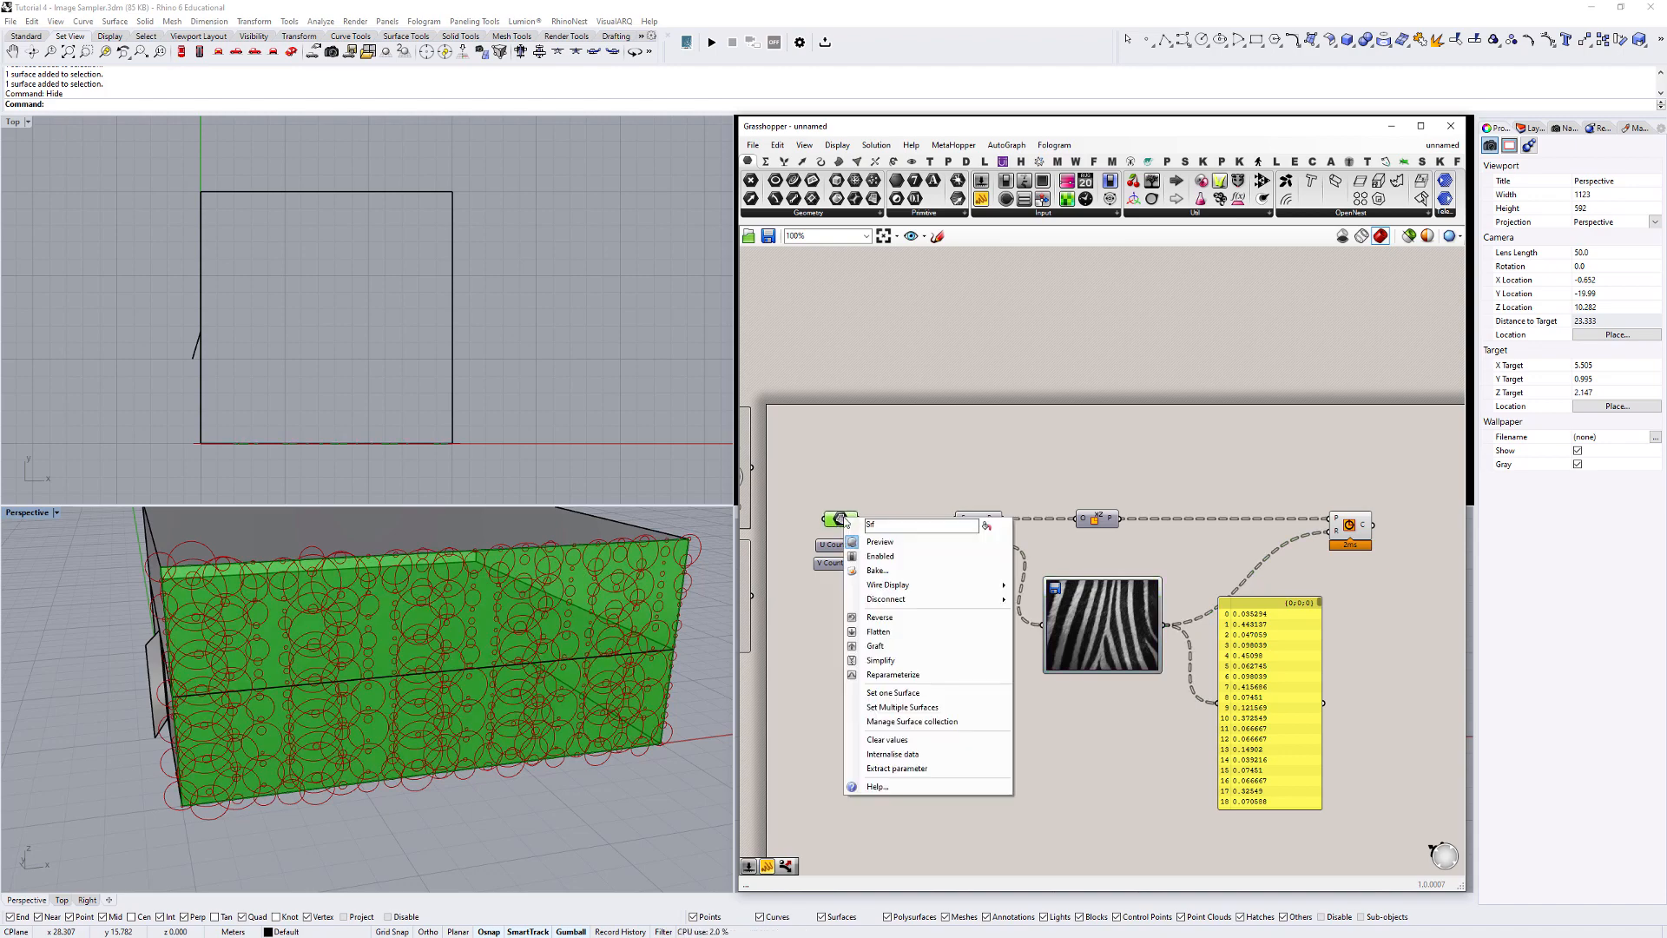
pyautogui.click(896, 677)
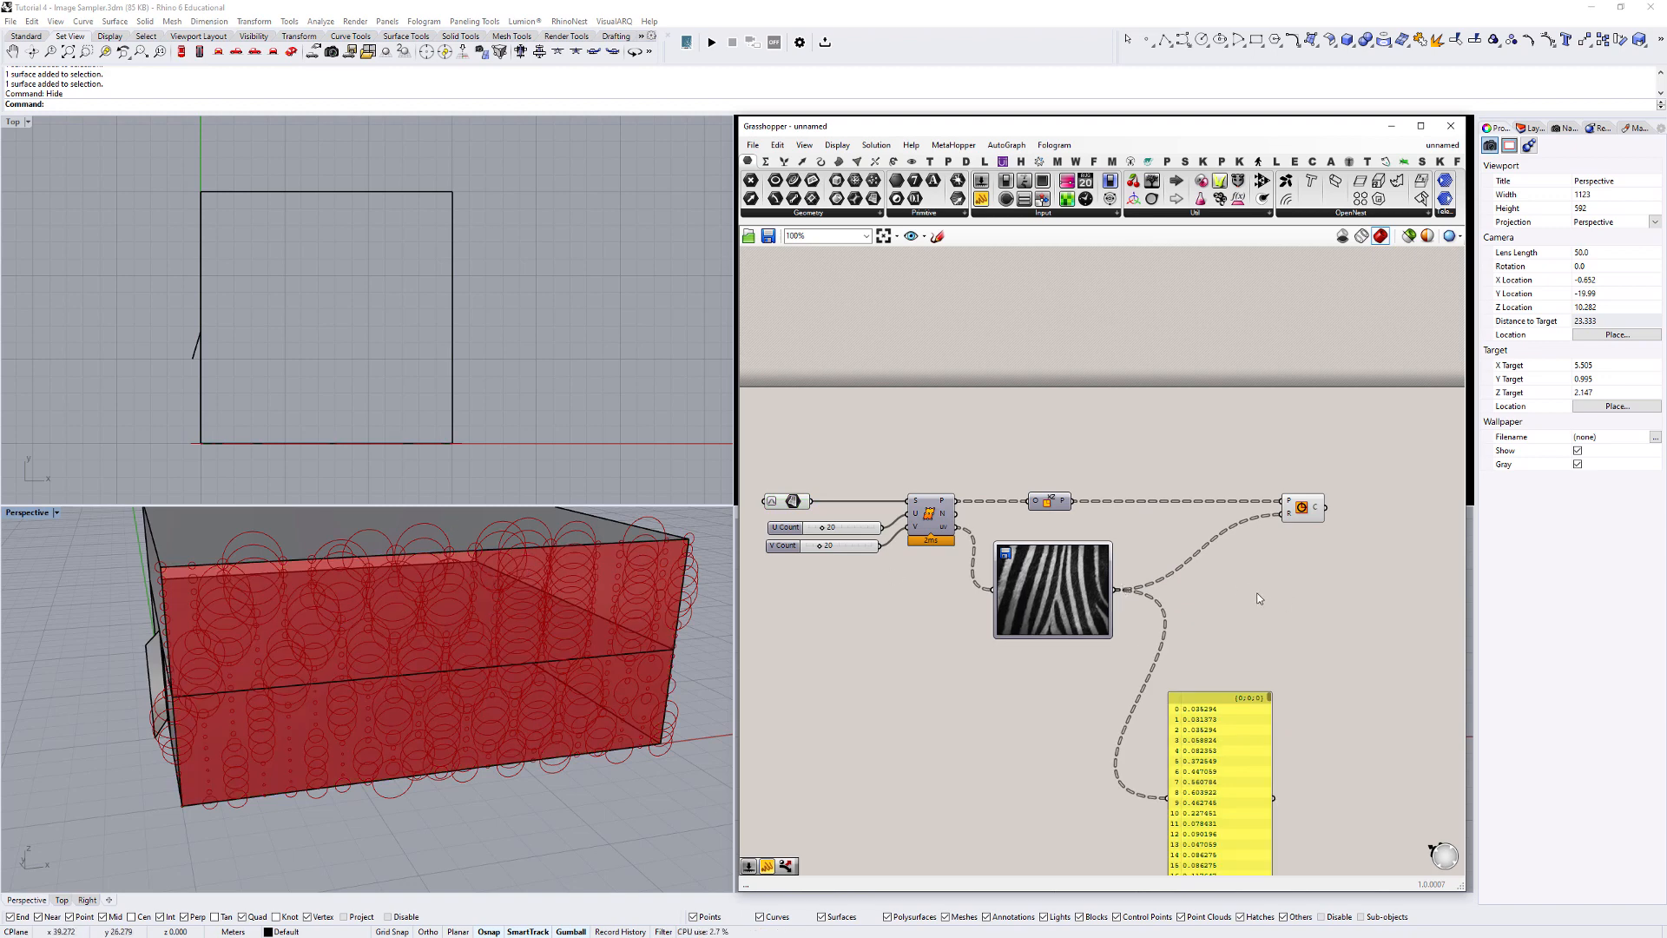
# Move the Panel down, add a Remap Numbers component and connect the Image Sampler's output to its value input.
pyautogui.moveTo(930, 595); pyautogui.dragTo(920, 587, button='right')
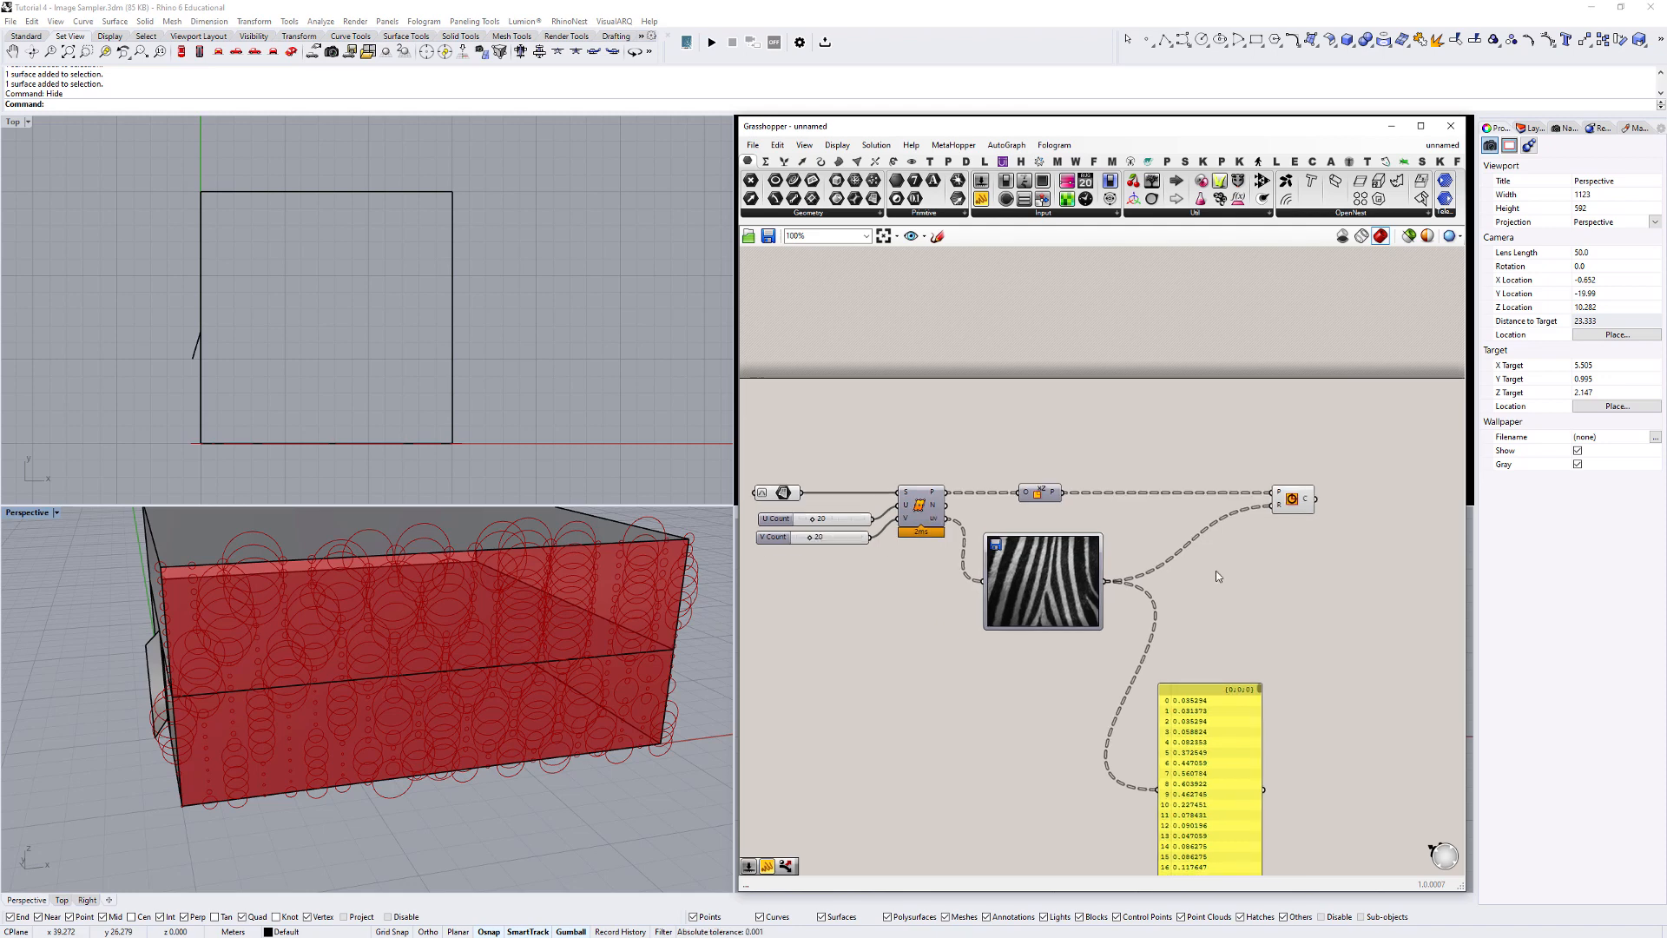
pyautogui.moveTo(1213, 724); pyautogui.dragTo(1216, 770)
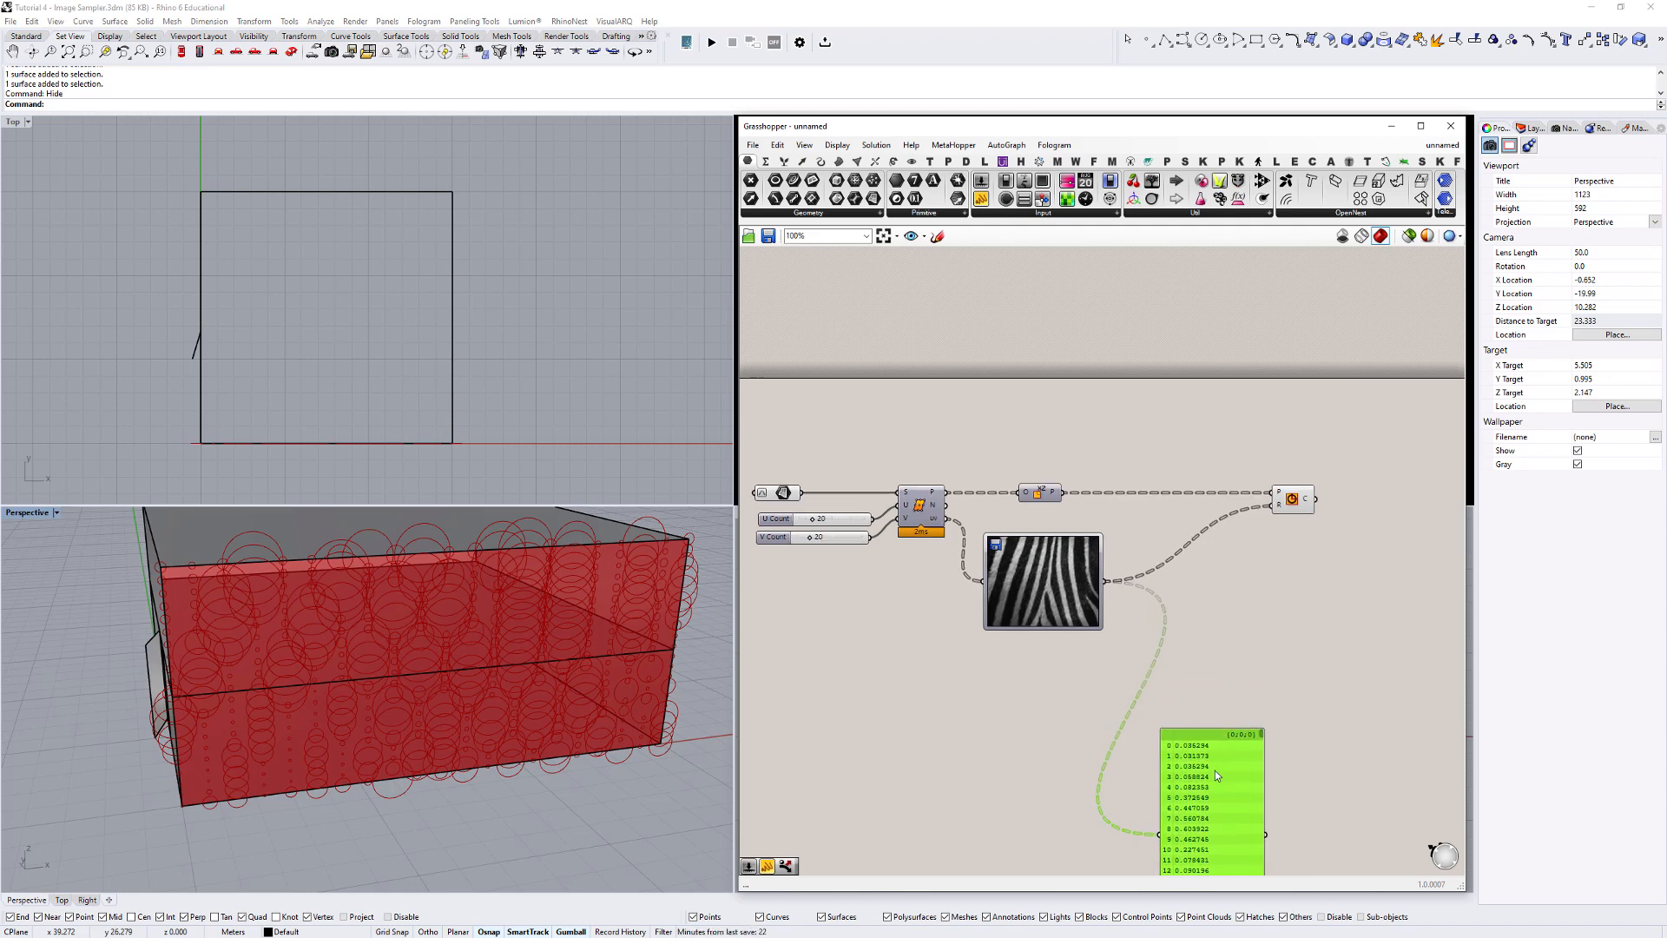
pyautogui.doubleClick(1236, 593)
pyautogui.write('REP')
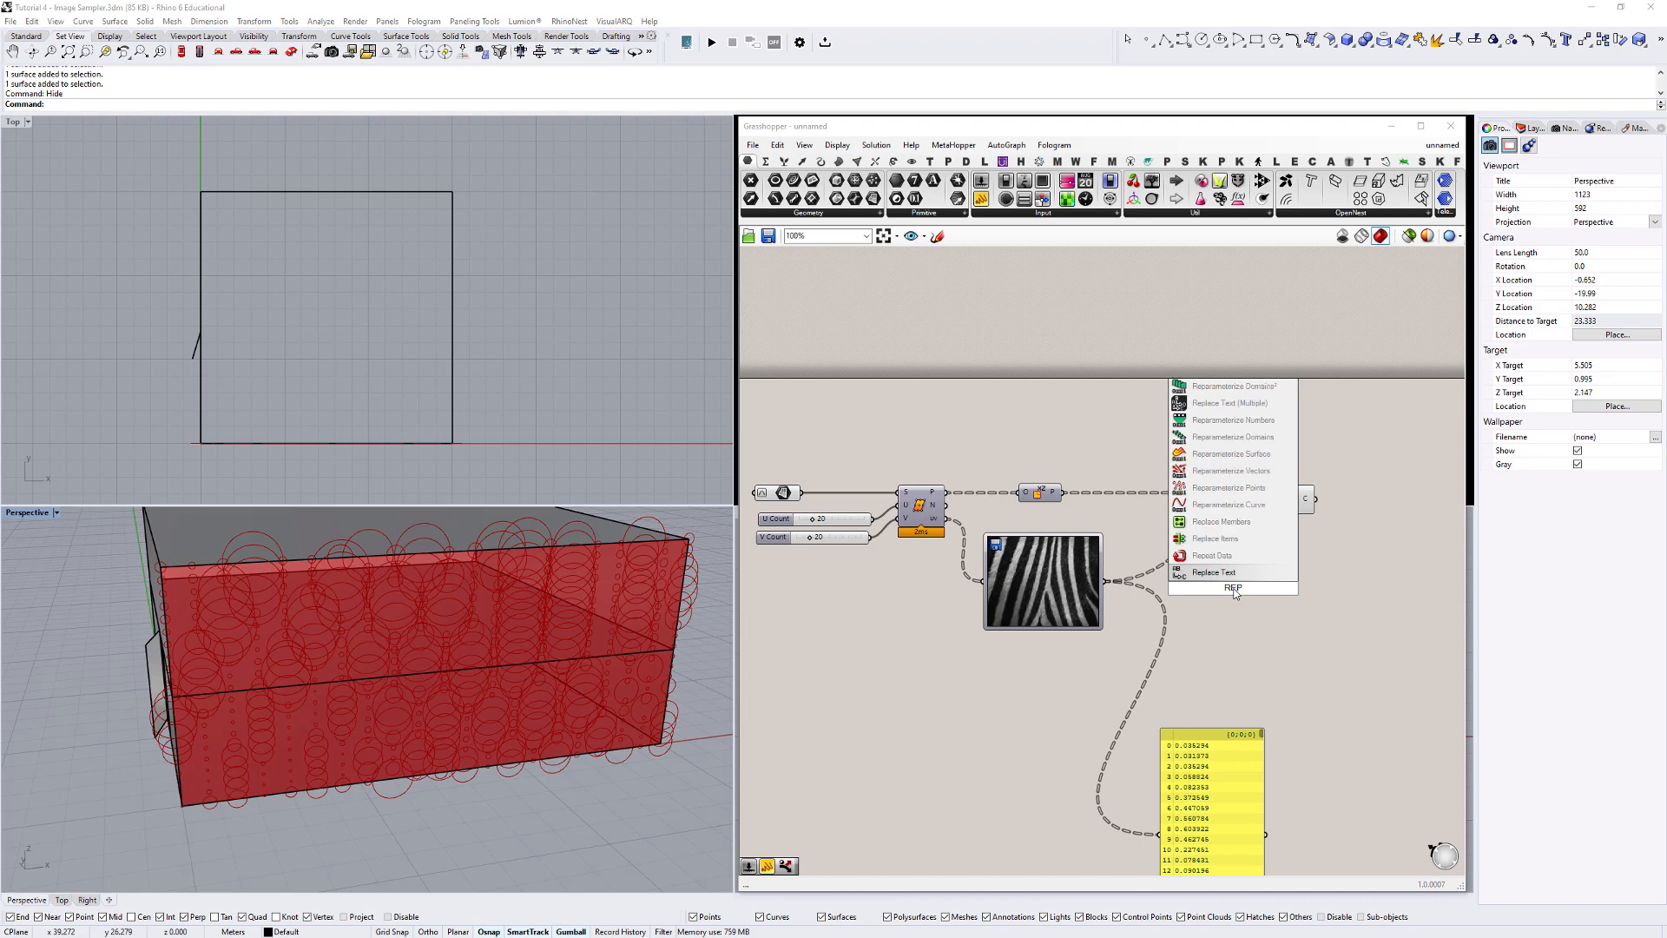
pyautogui.press('BackSpace')
pyautogui.write('MAP')
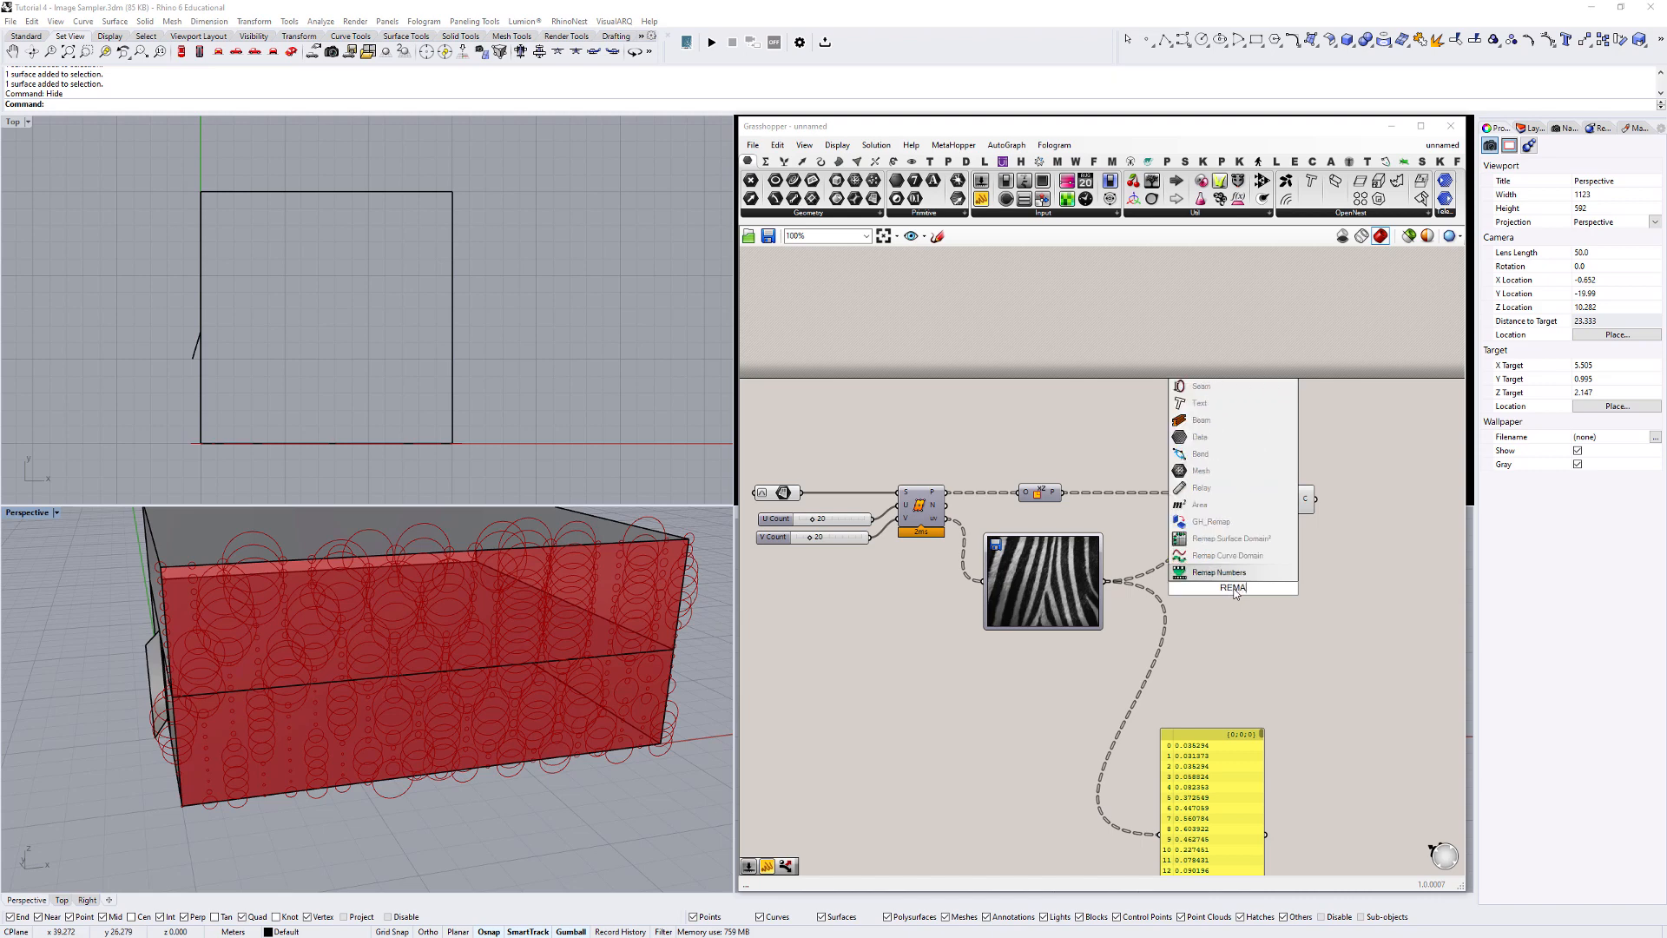
pyautogui.press('Return')
pyautogui.scroll(1, 1234, 592)
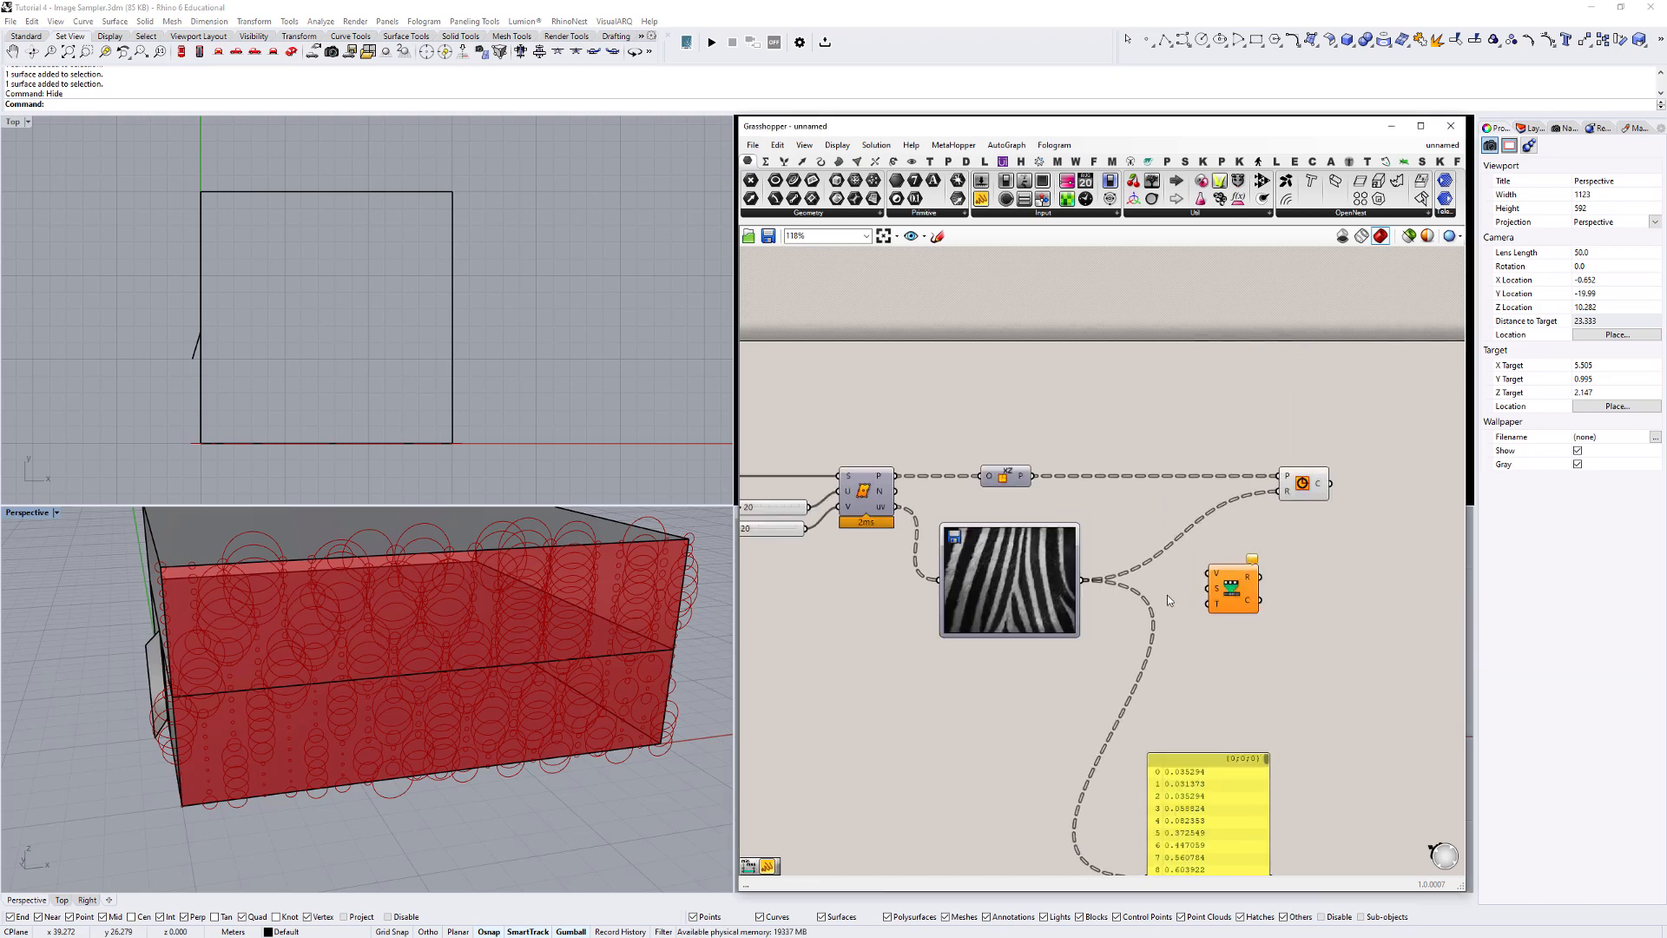
pyautogui.moveTo(1079, 580); pyautogui.dragTo(1217, 575)
pyautogui.moveTo(1219, 575); pyautogui.dragTo(1288, 577)
pyautogui.moveTo(1288, 578)
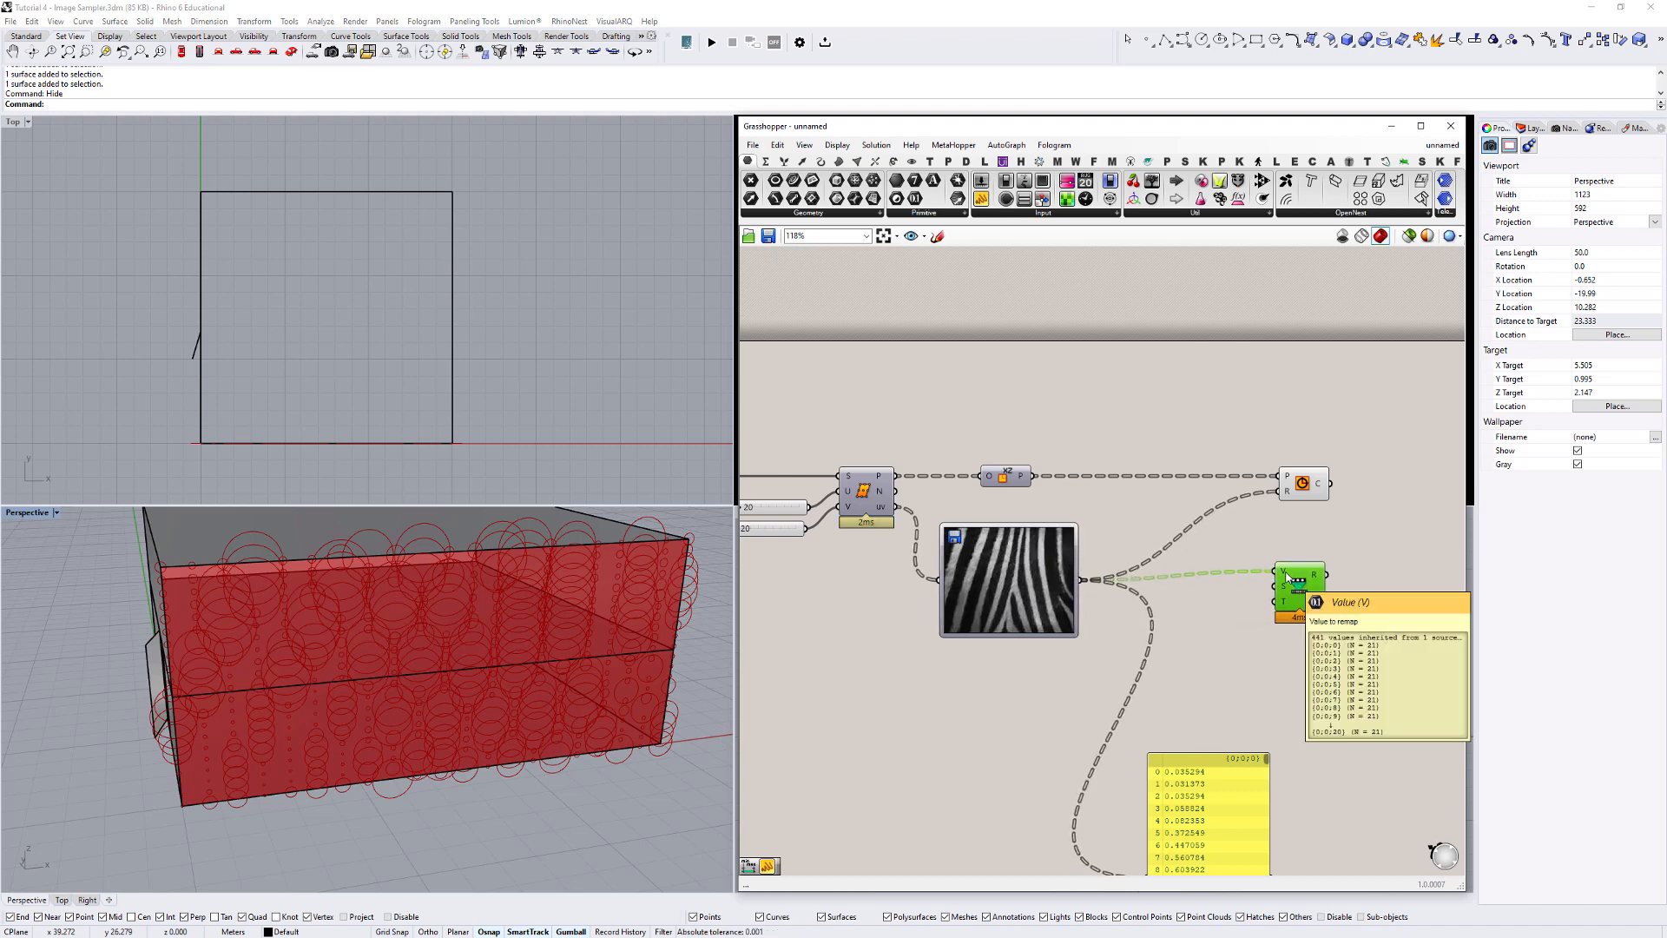
# Add a Bounds component between the Image Sampler and Remap Numbers and feed it the Image Sampler's output.
pyautogui.doubleClick(1190, 602)
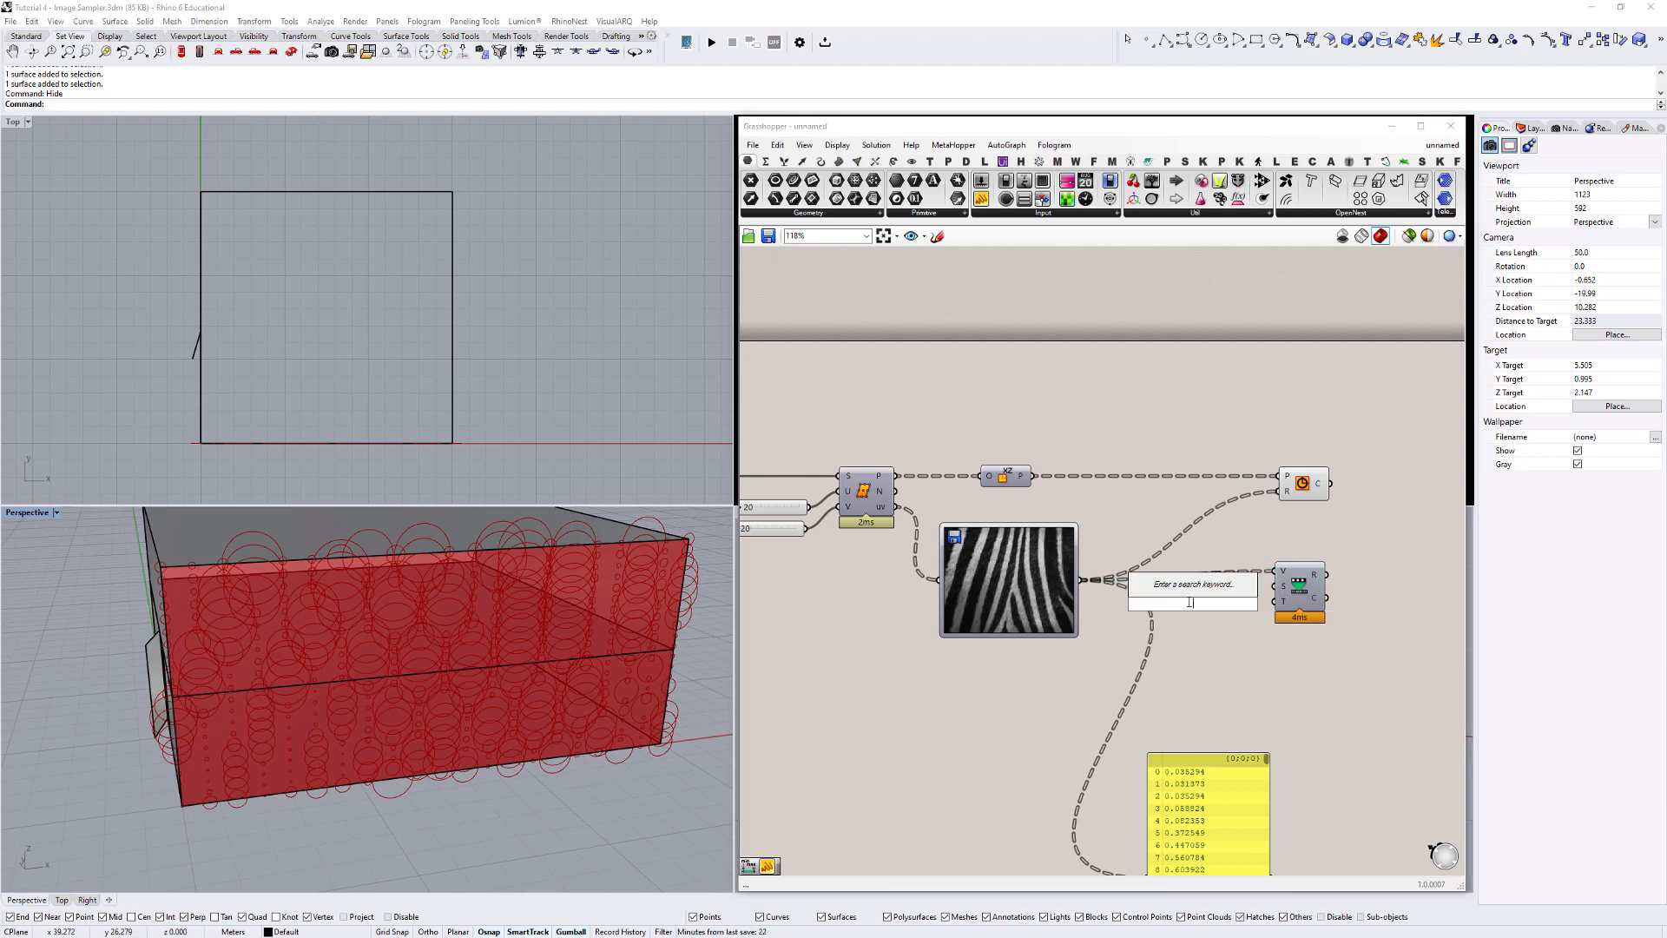
pyautogui.write('bound')
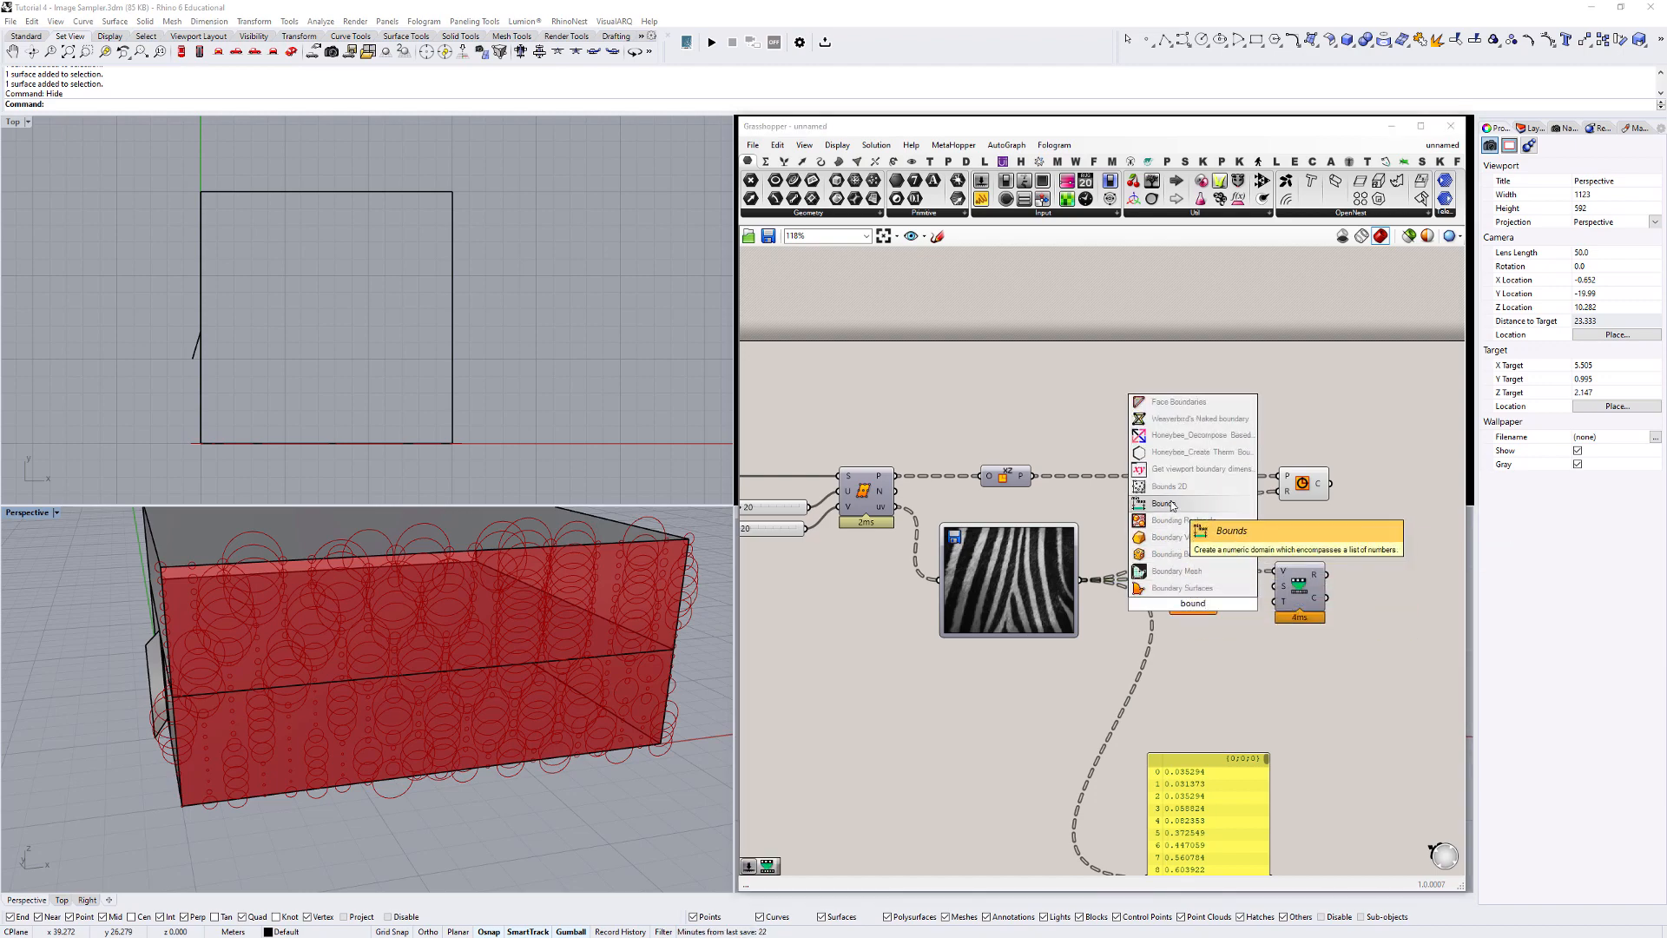
pyautogui.click(1171, 506)
pyautogui.moveTo(1086, 579); pyautogui.dragTo(1174, 605)
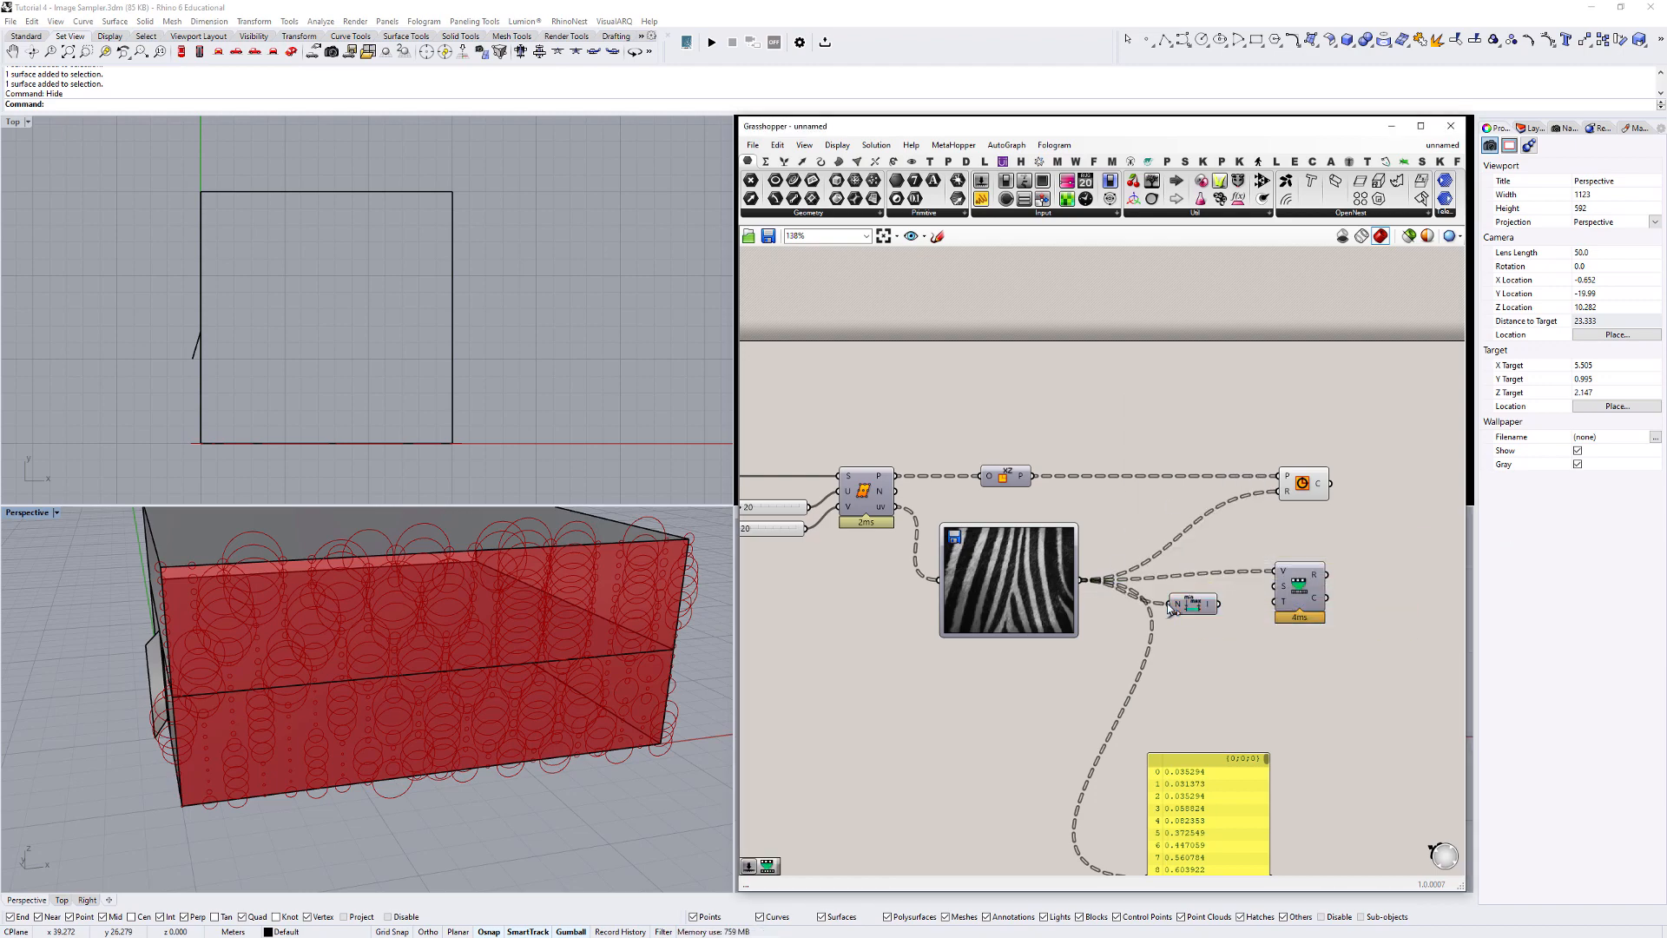
# Flatten the number input of the Bounds component.
pyautogui.scroll(2, 1172, 607)
pyautogui.click(1186, 587)
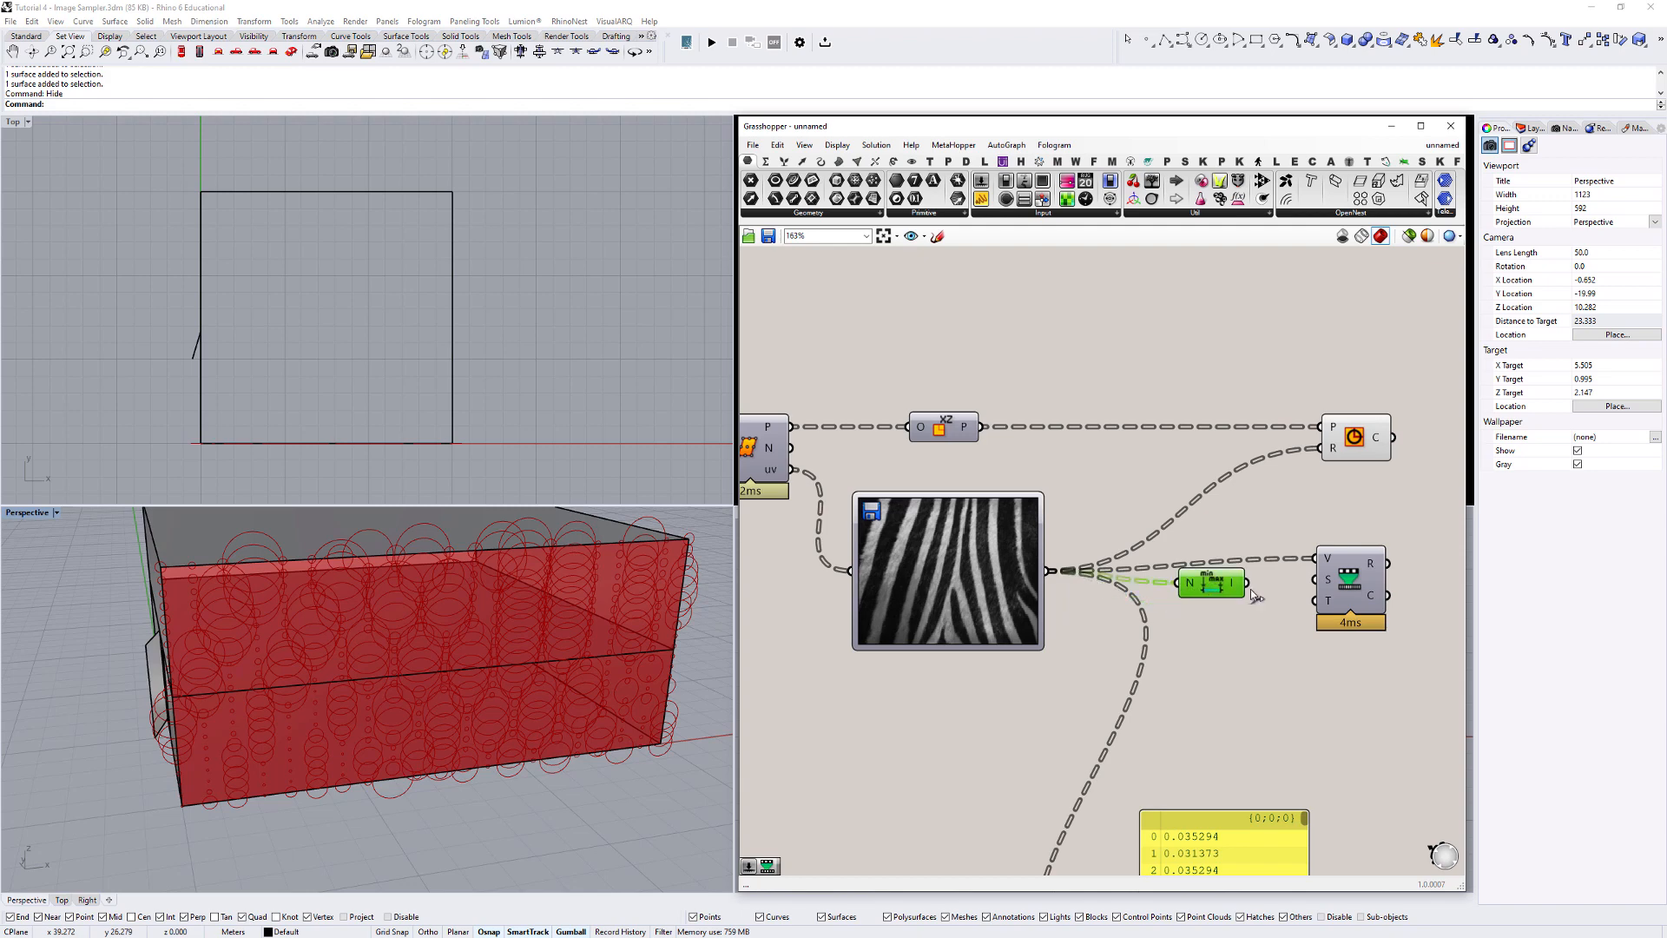
pyautogui.rightClick(1187, 587)
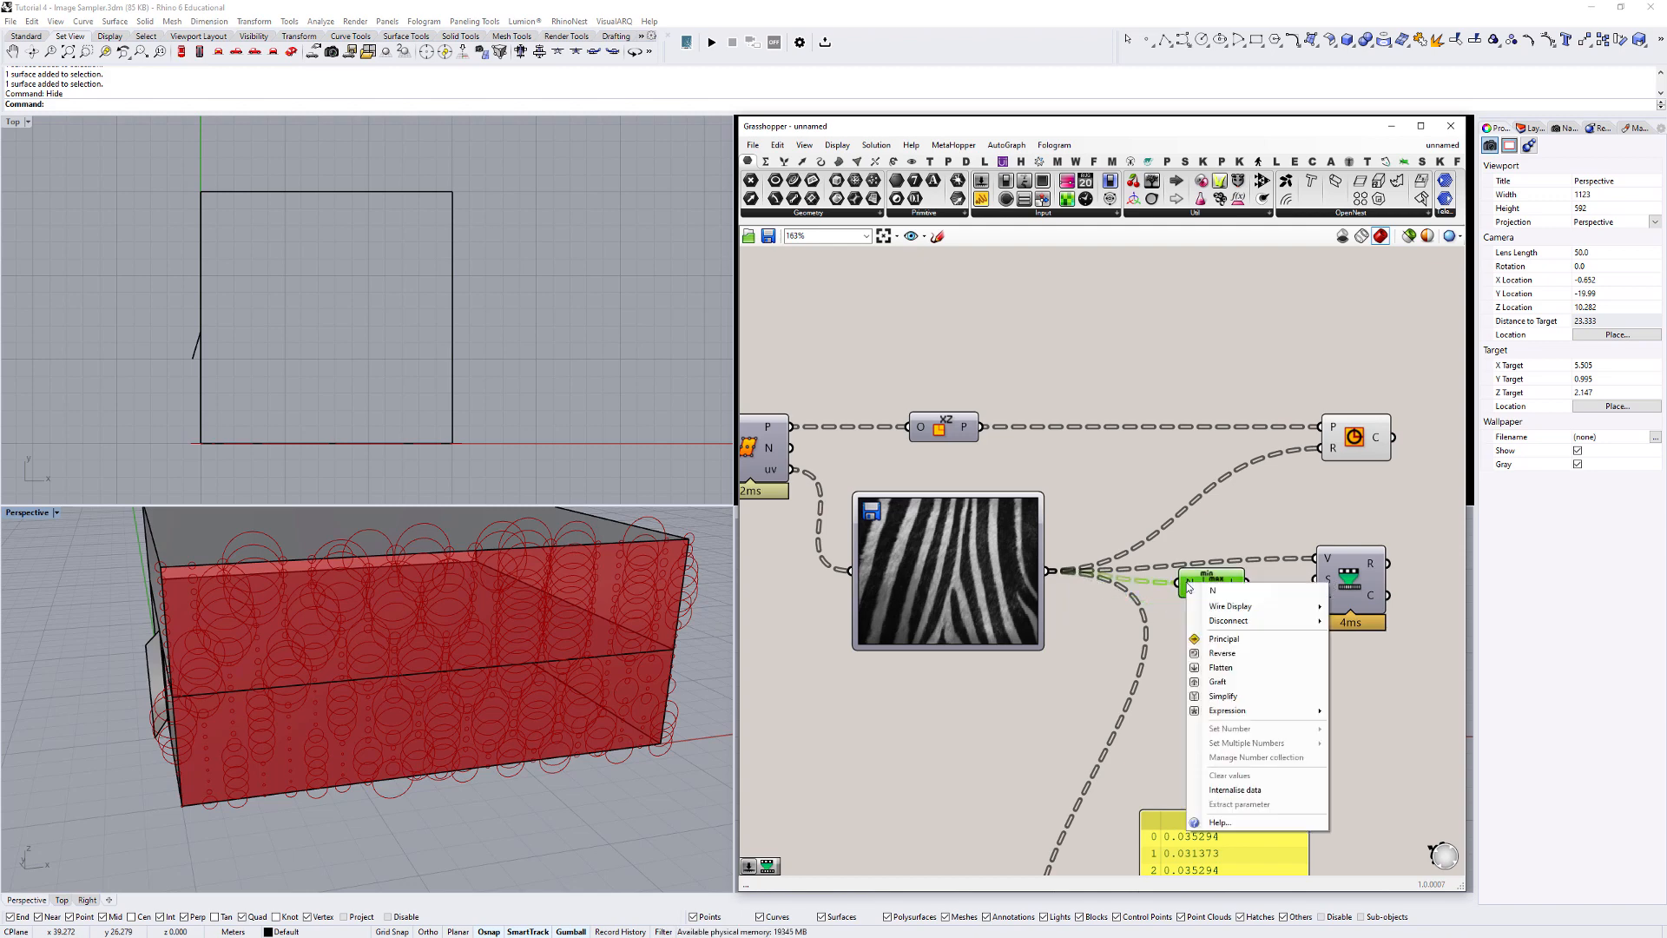
pyautogui.click(1211, 667)
# Enlarge the Panel of sampled values so it extends past the first branch.
pyautogui.scroll(-3, 1198, 599)
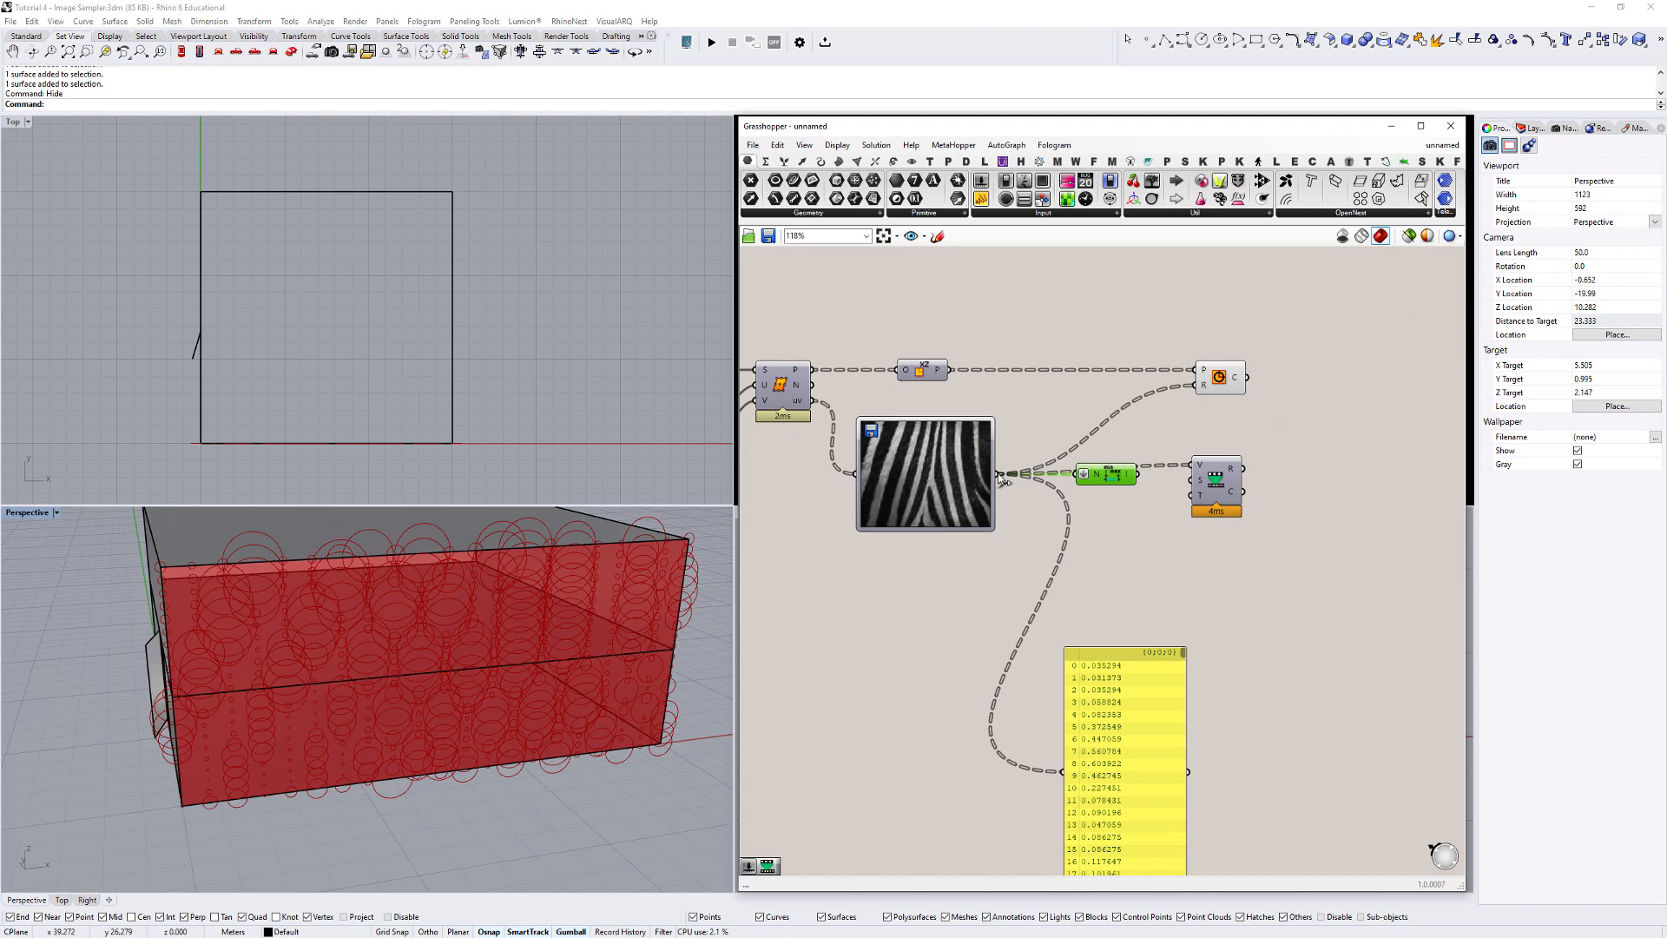
pyautogui.moveTo(1148, 701); pyautogui.dragTo(1164, 467, button='right')
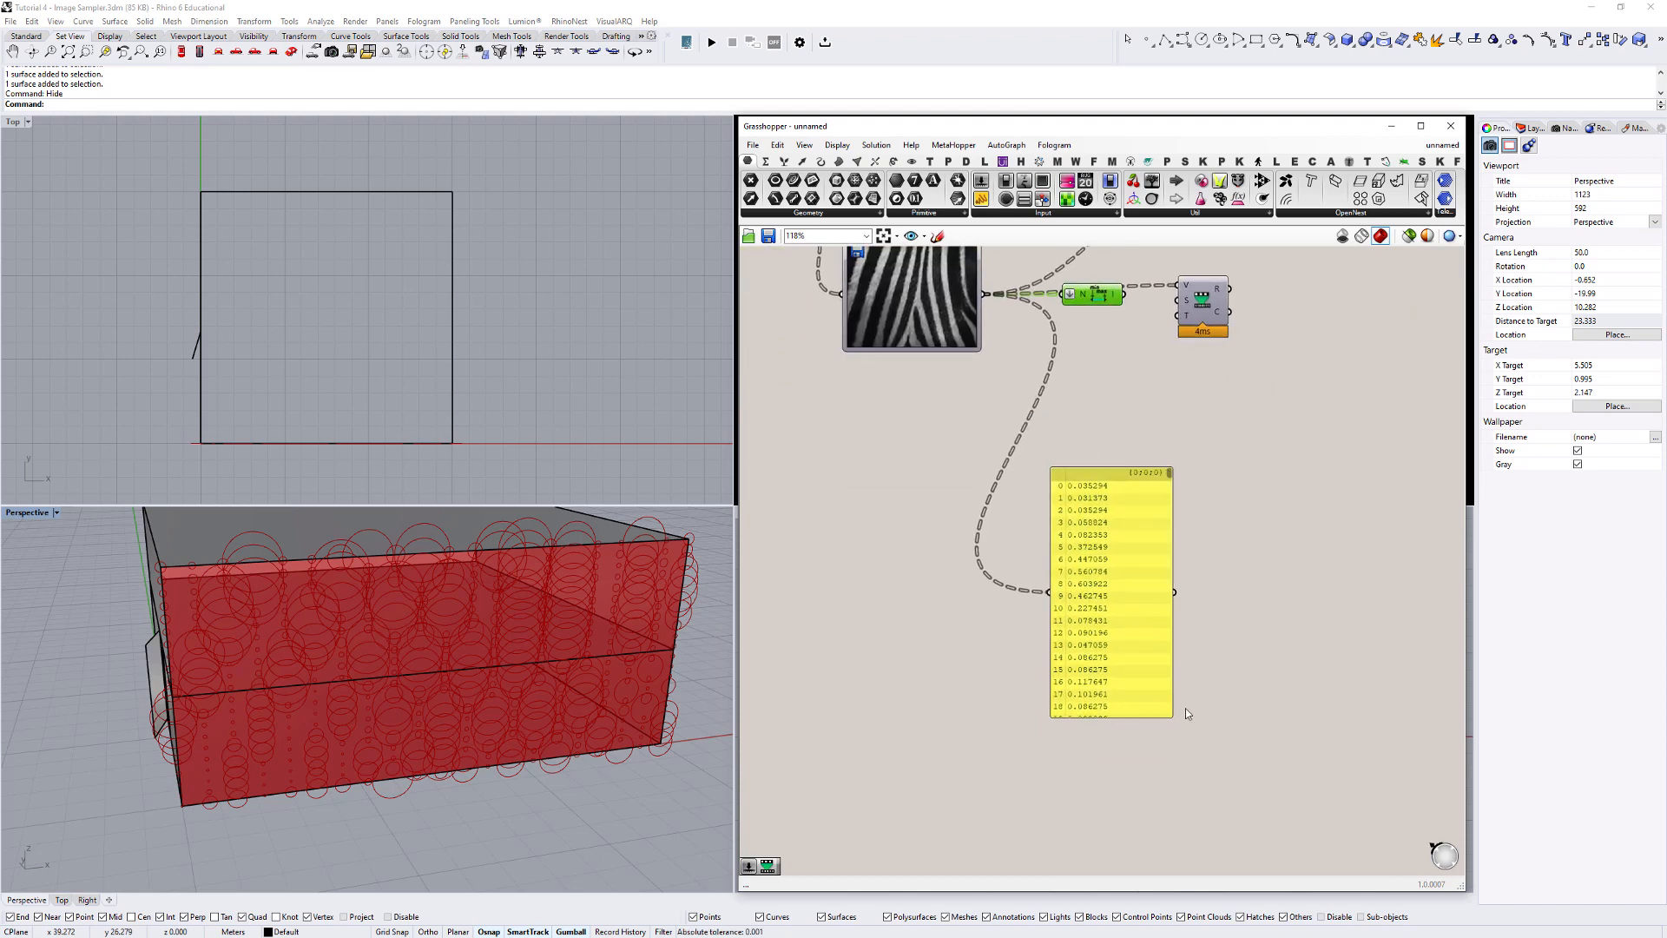
pyautogui.moveTo(1173, 717); pyautogui.dragTo(1204, 866)
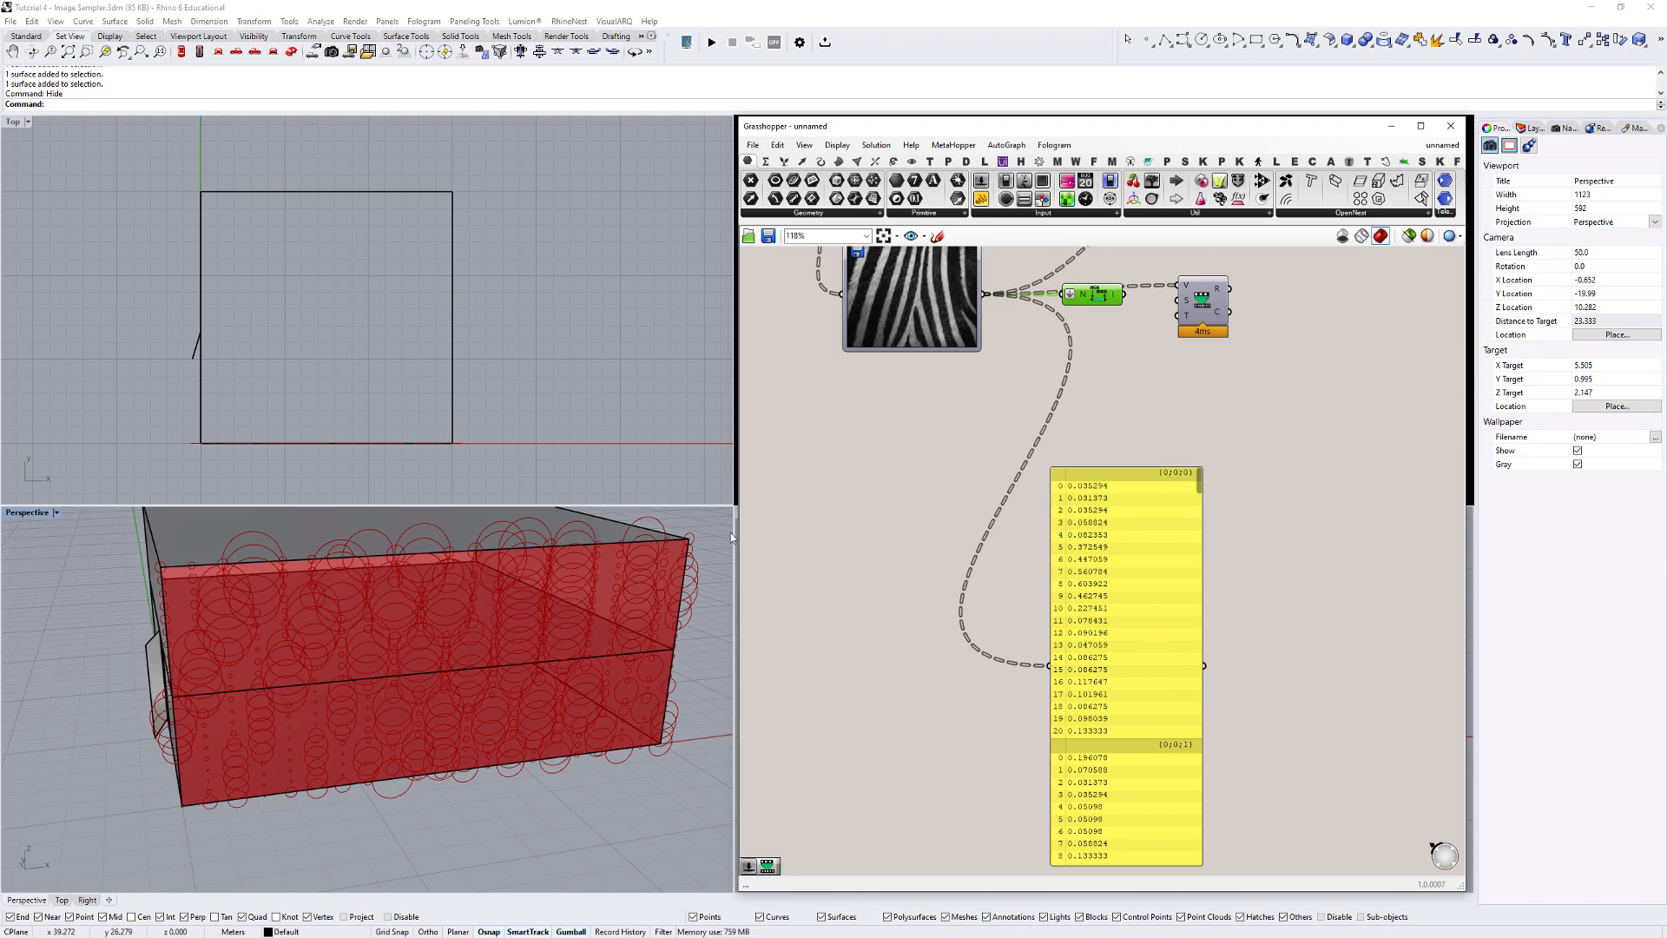
# Hide the Circle component's preview and show the preview of the front wall's surface division points.
pyautogui.scroll(-1, 1079, 304)
pyautogui.moveTo(1079, 304); pyautogui.dragTo(1191, 426, button='right')
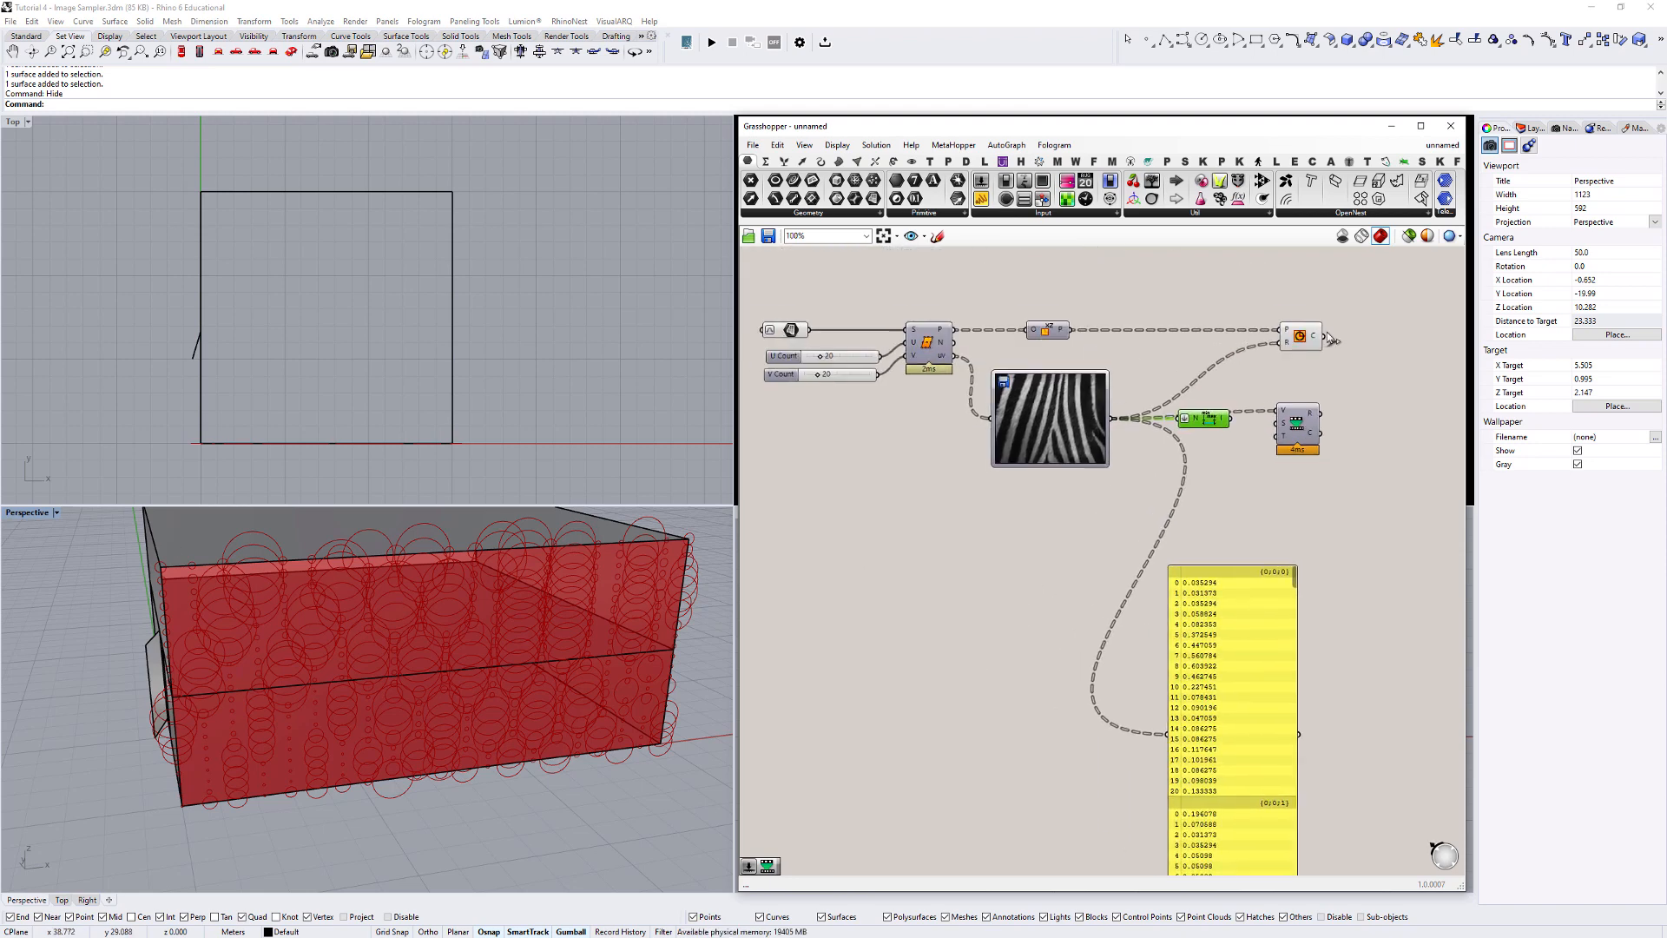
pyautogui.click(1300, 339)
pyautogui.hotkey('ctrl', 'q')
pyautogui.click(993, 346)
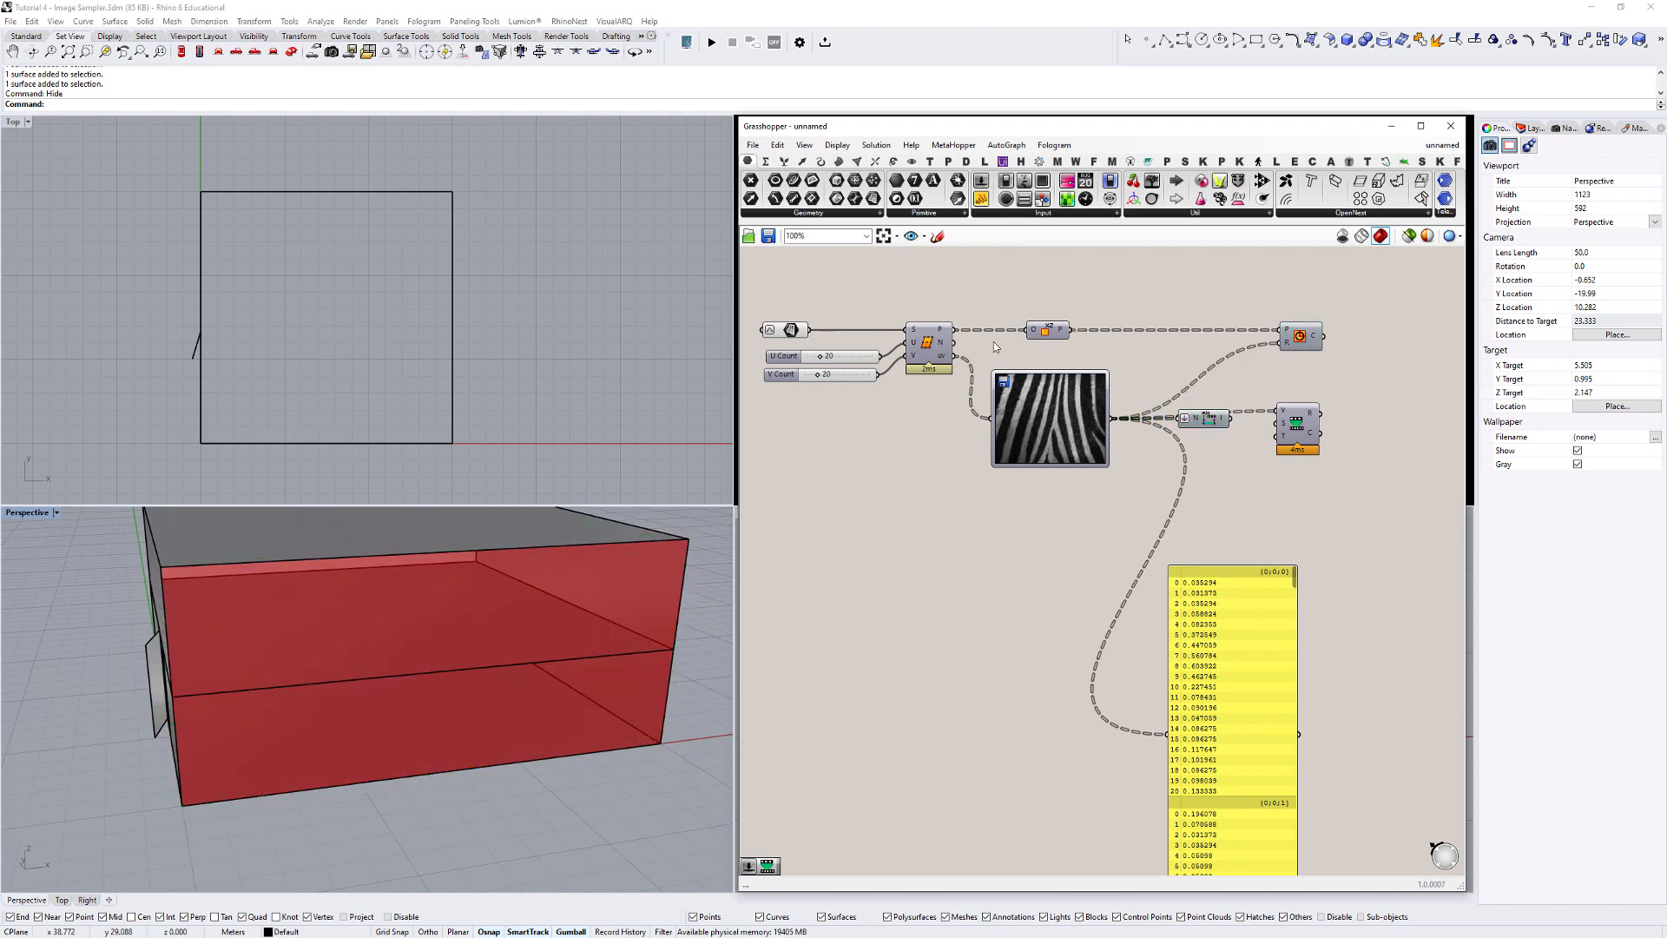
pyautogui.click(928, 341)
pyautogui.click(969, 289)
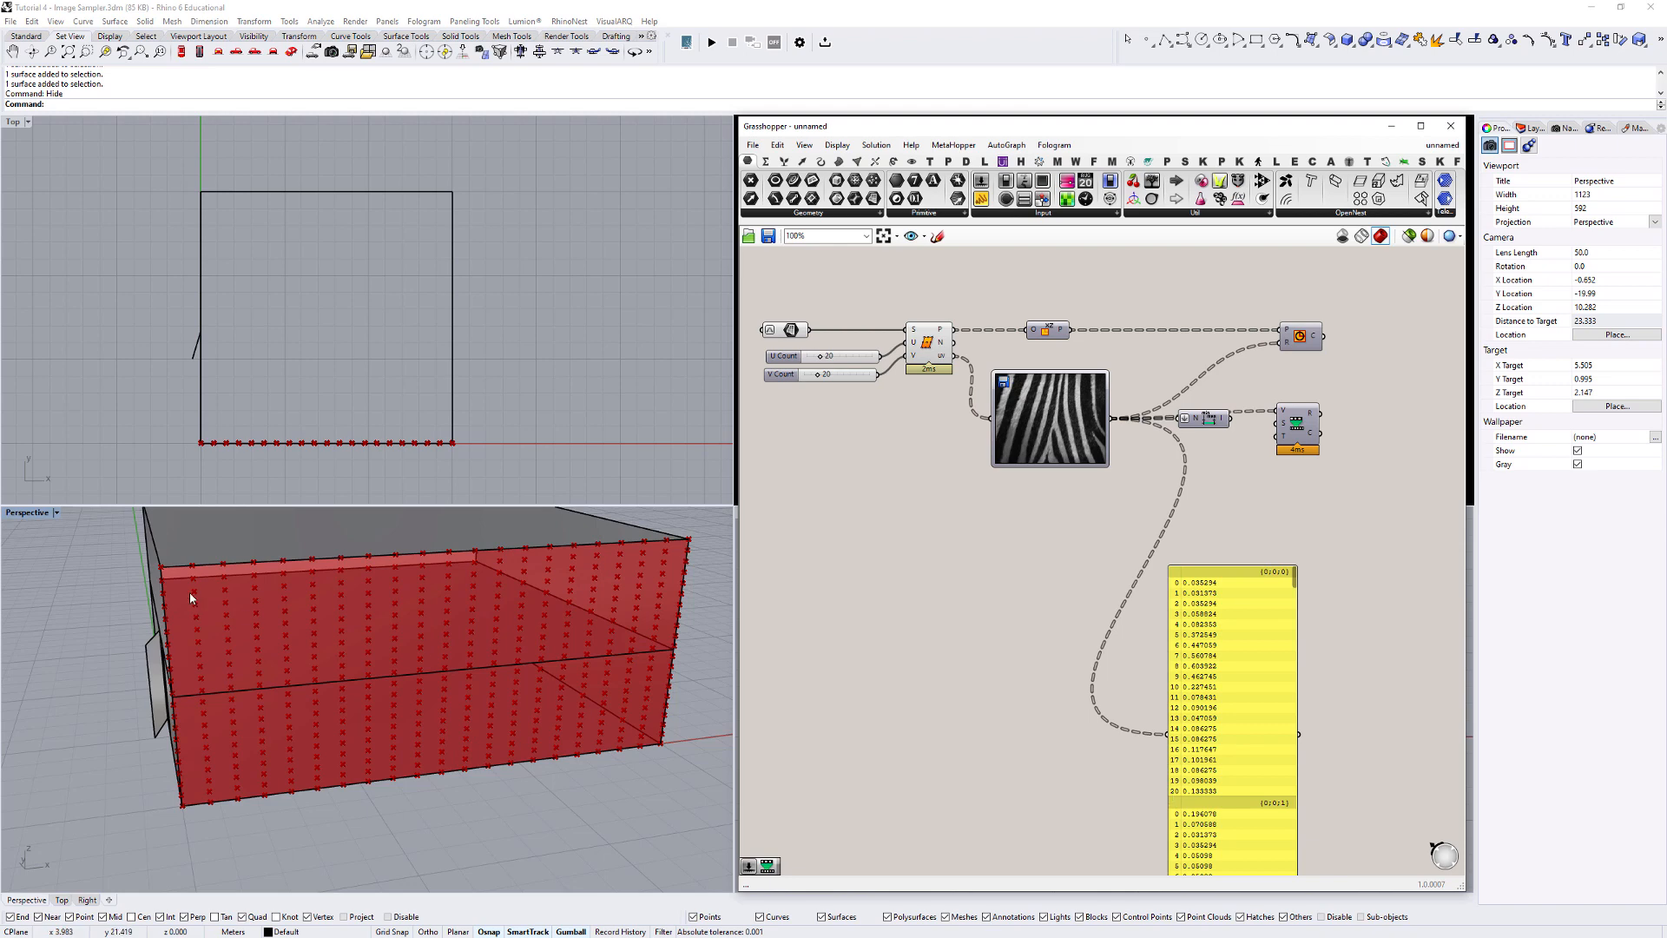
# Compare the Panel's value branches, from first to last, with the columns of division points on the front wall.
pyautogui.moveTo(130, 541); pyautogui.dragTo(201, 839)
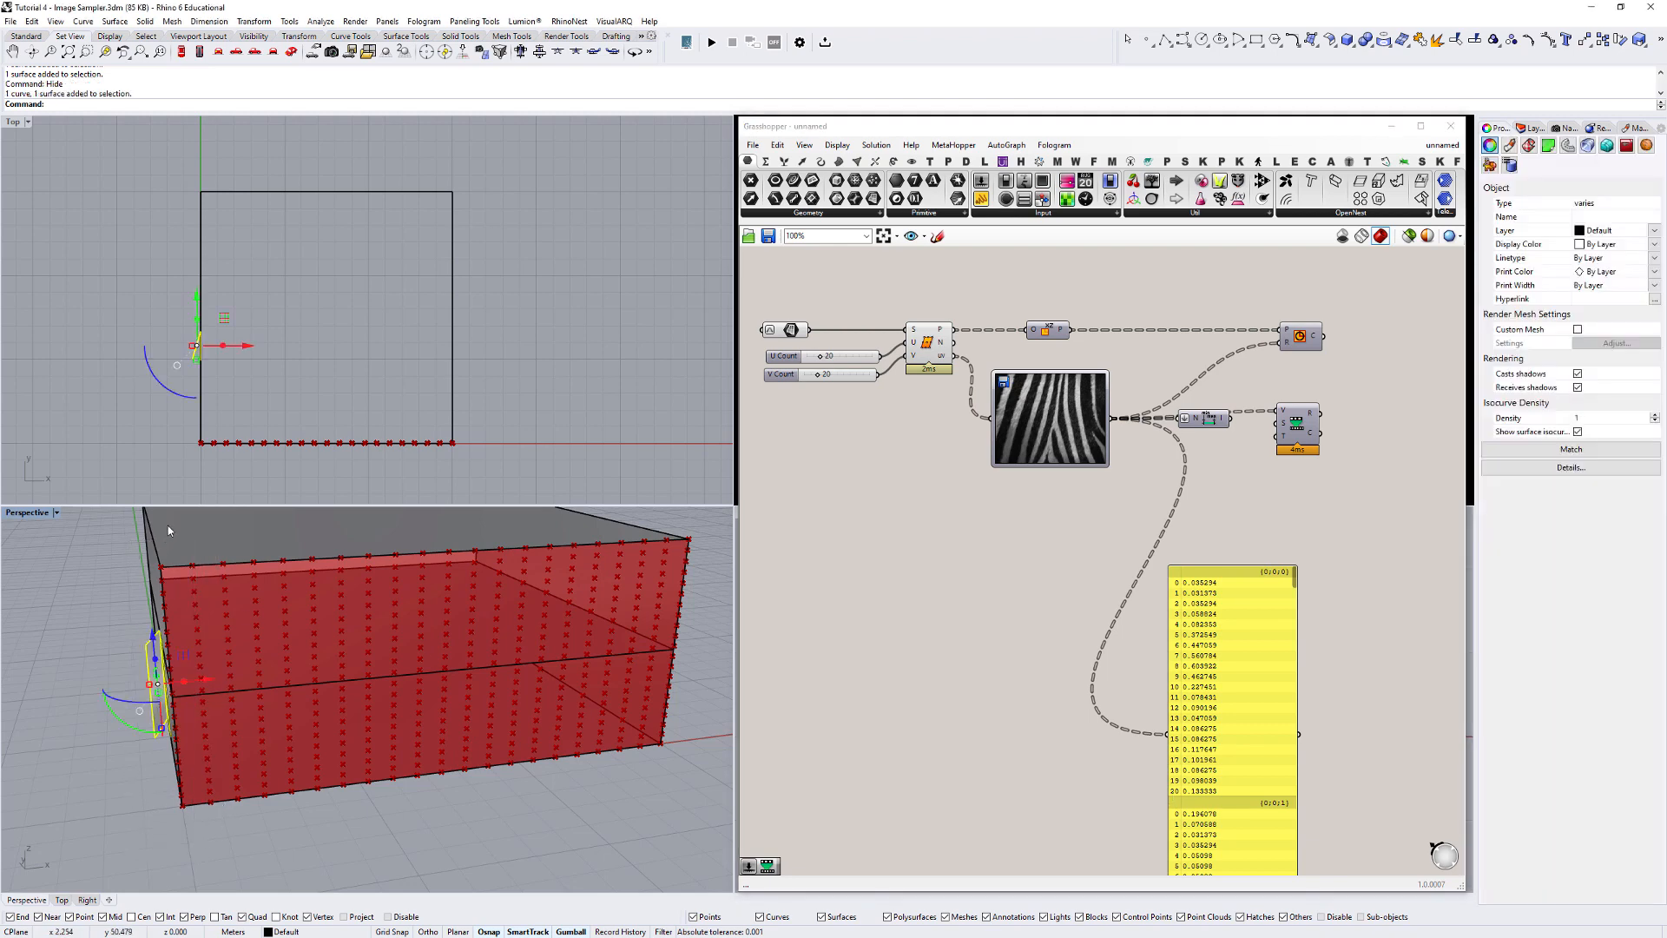
pyautogui.scroll(-1, 1197, 749)
pyautogui.moveTo(1191, 727); pyautogui.dragTo(1092, 499, button='right')
pyautogui.moveTo(1185, 383); pyautogui.dragTo(1200, 698)
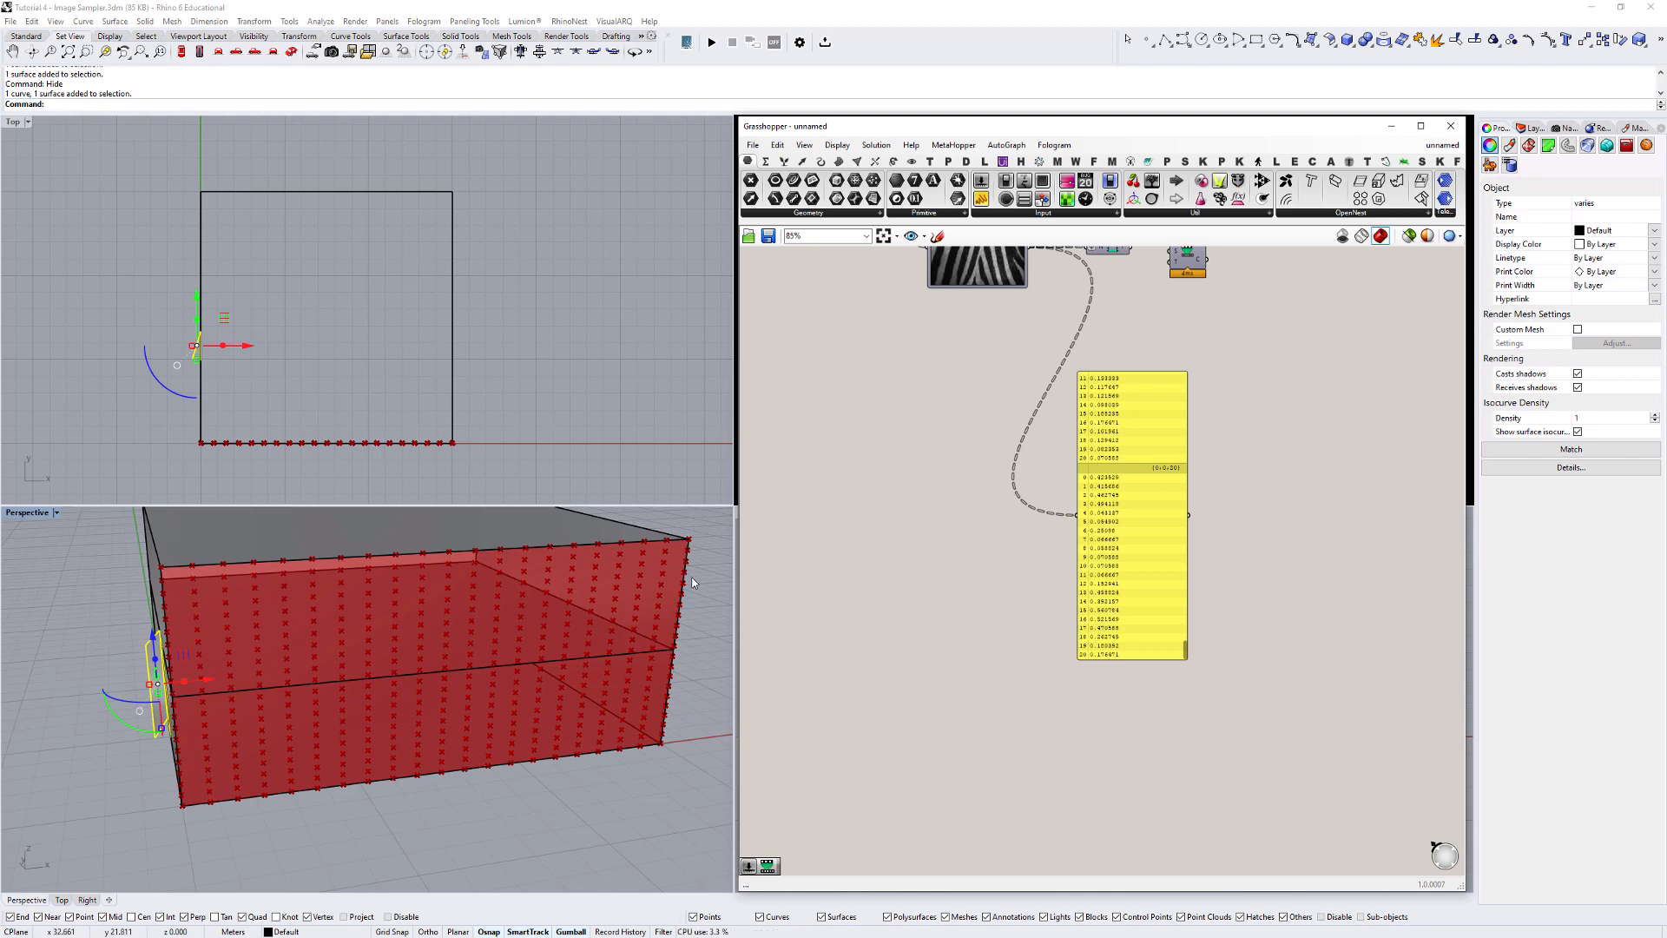
# Connect the flattened Bounds component's output to the Panel in place of the Image Sampler and read the domain.
pyautogui.click(1149, 501)
pyautogui.scroll(-2, 1148, 458)
pyautogui.moveTo(1123, 311); pyautogui.dragTo(1052, 516, button='right')
pyautogui.scroll(4, 1051, 517)
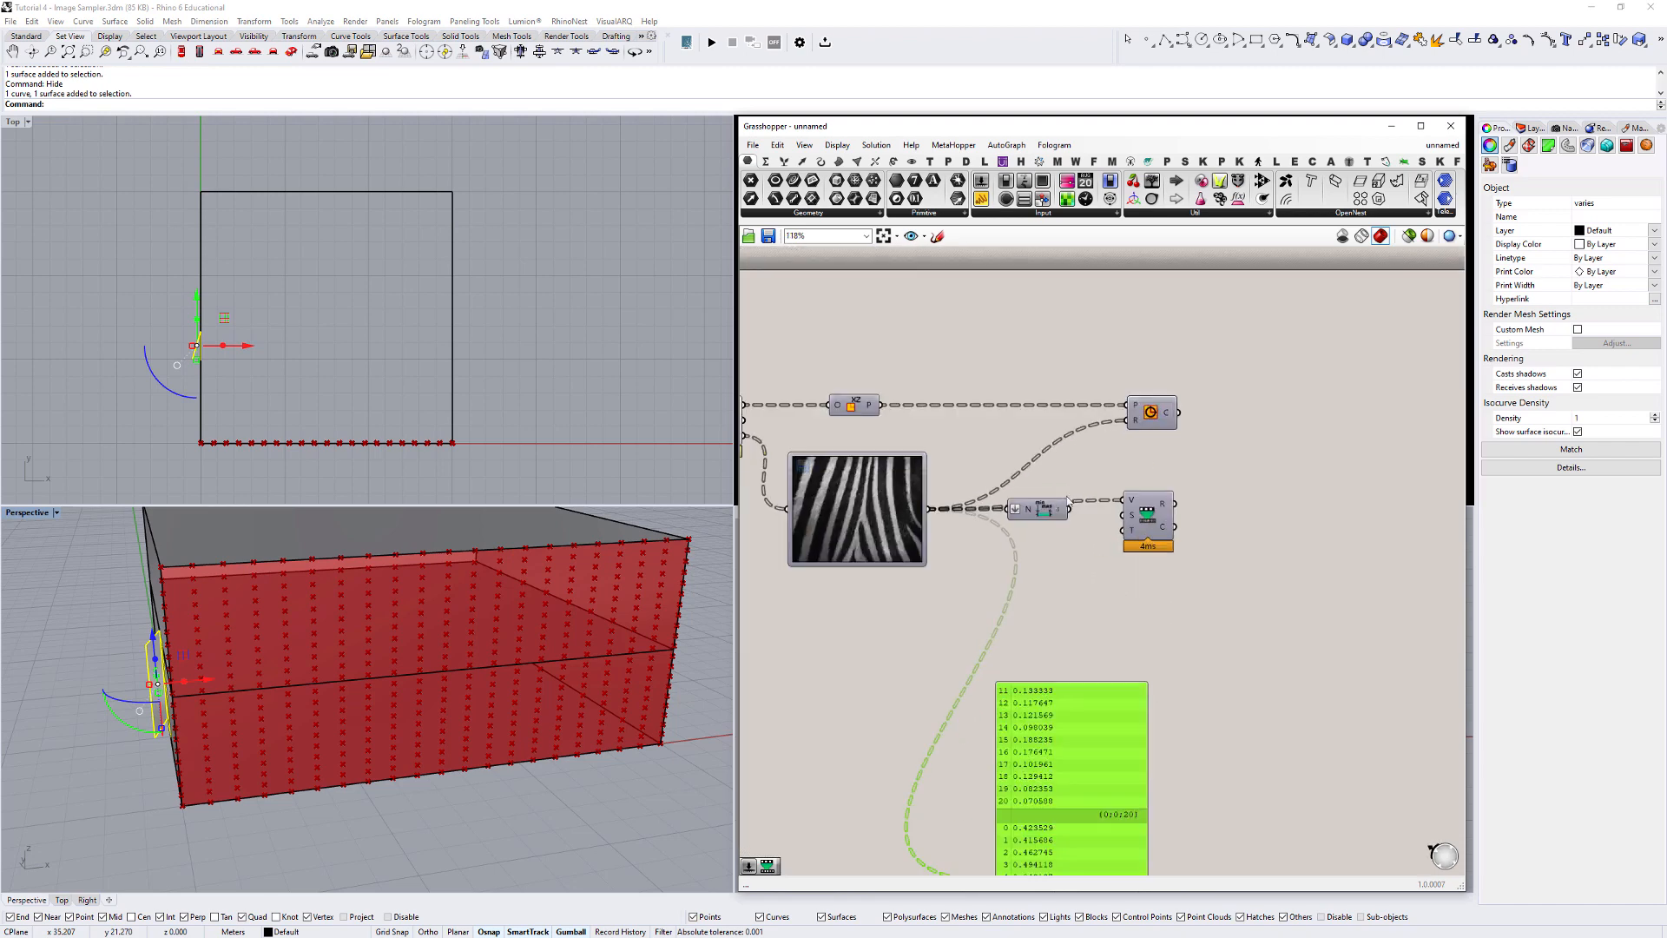
pyautogui.press('Delete')
pyautogui.hotkey('ctrl', 'z')
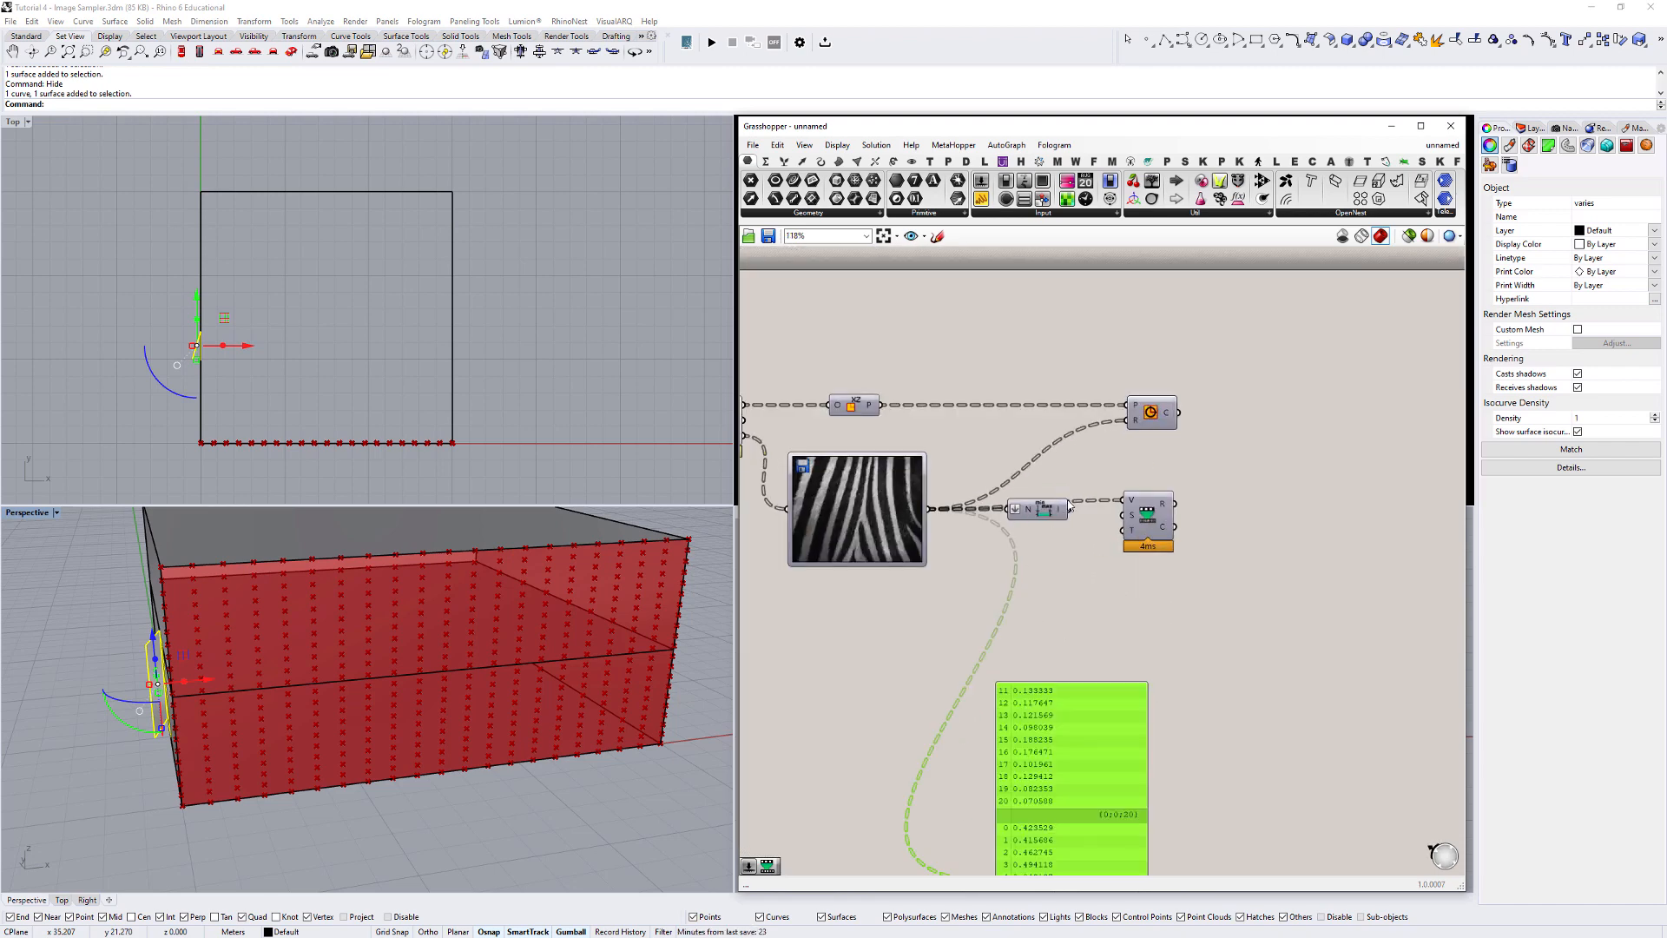
pyautogui.moveTo(1069, 508); pyautogui.dragTo(994, 871)
pyautogui.moveTo(1052, 738); pyautogui.dragTo(1084, 539, button='right')
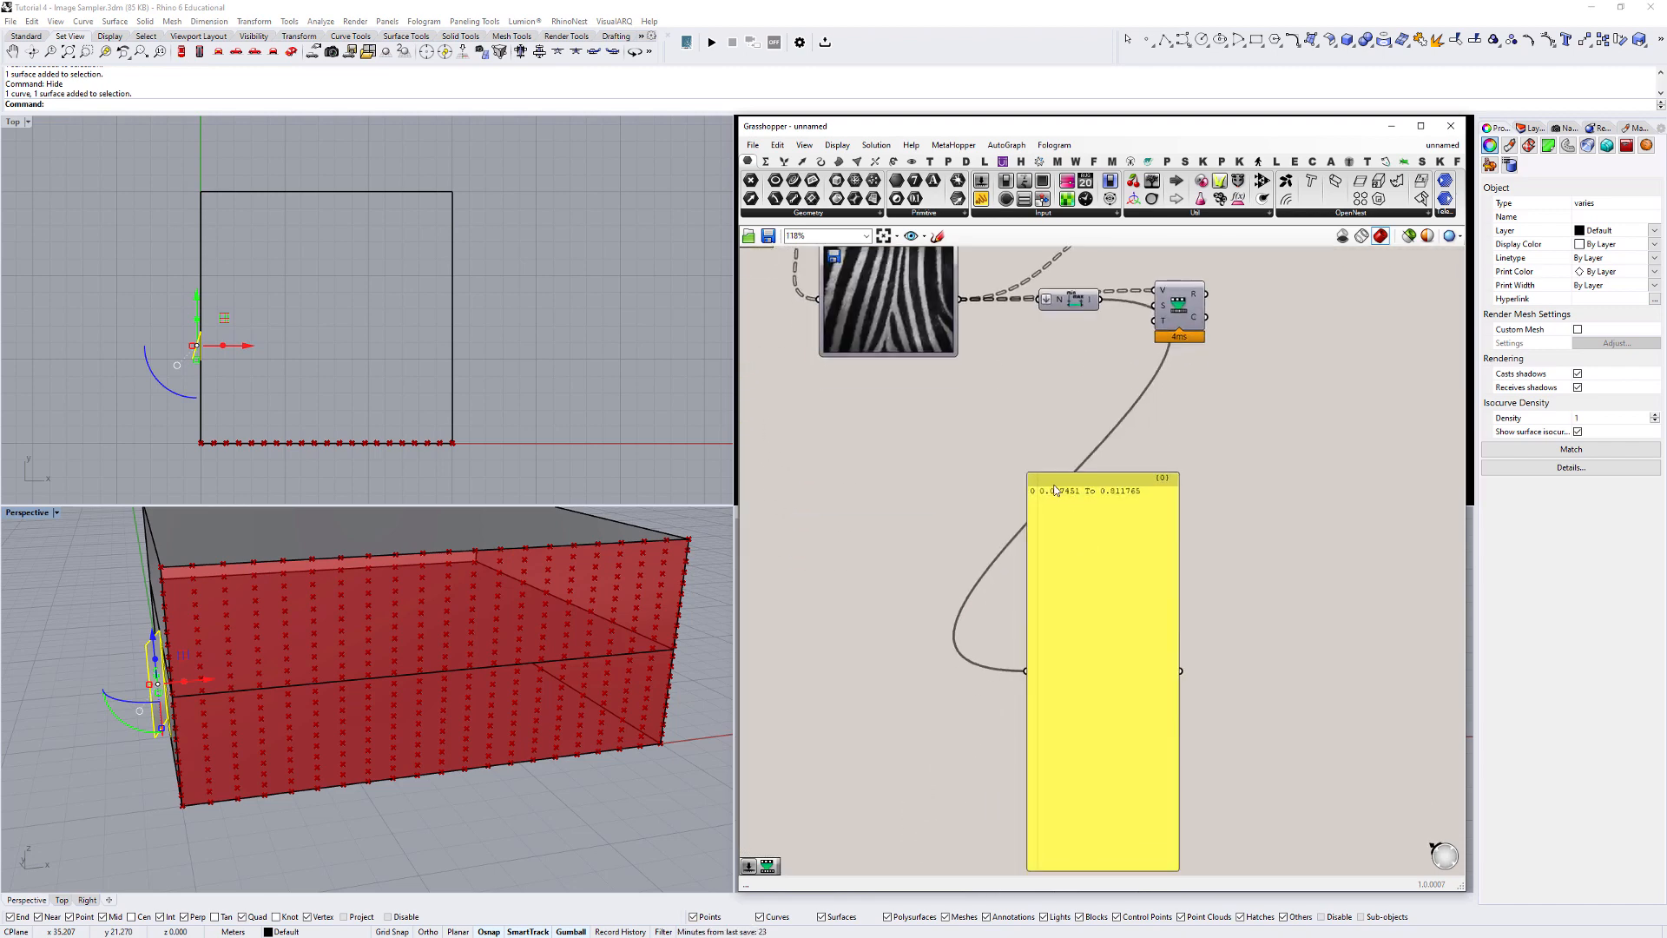
# Place an unflattened copy of Bounds fed by the Image Sampler, and list its domains in the Panel.
pyautogui.moveTo(1084, 326); pyautogui.dragTo(1086, 370, button='right')
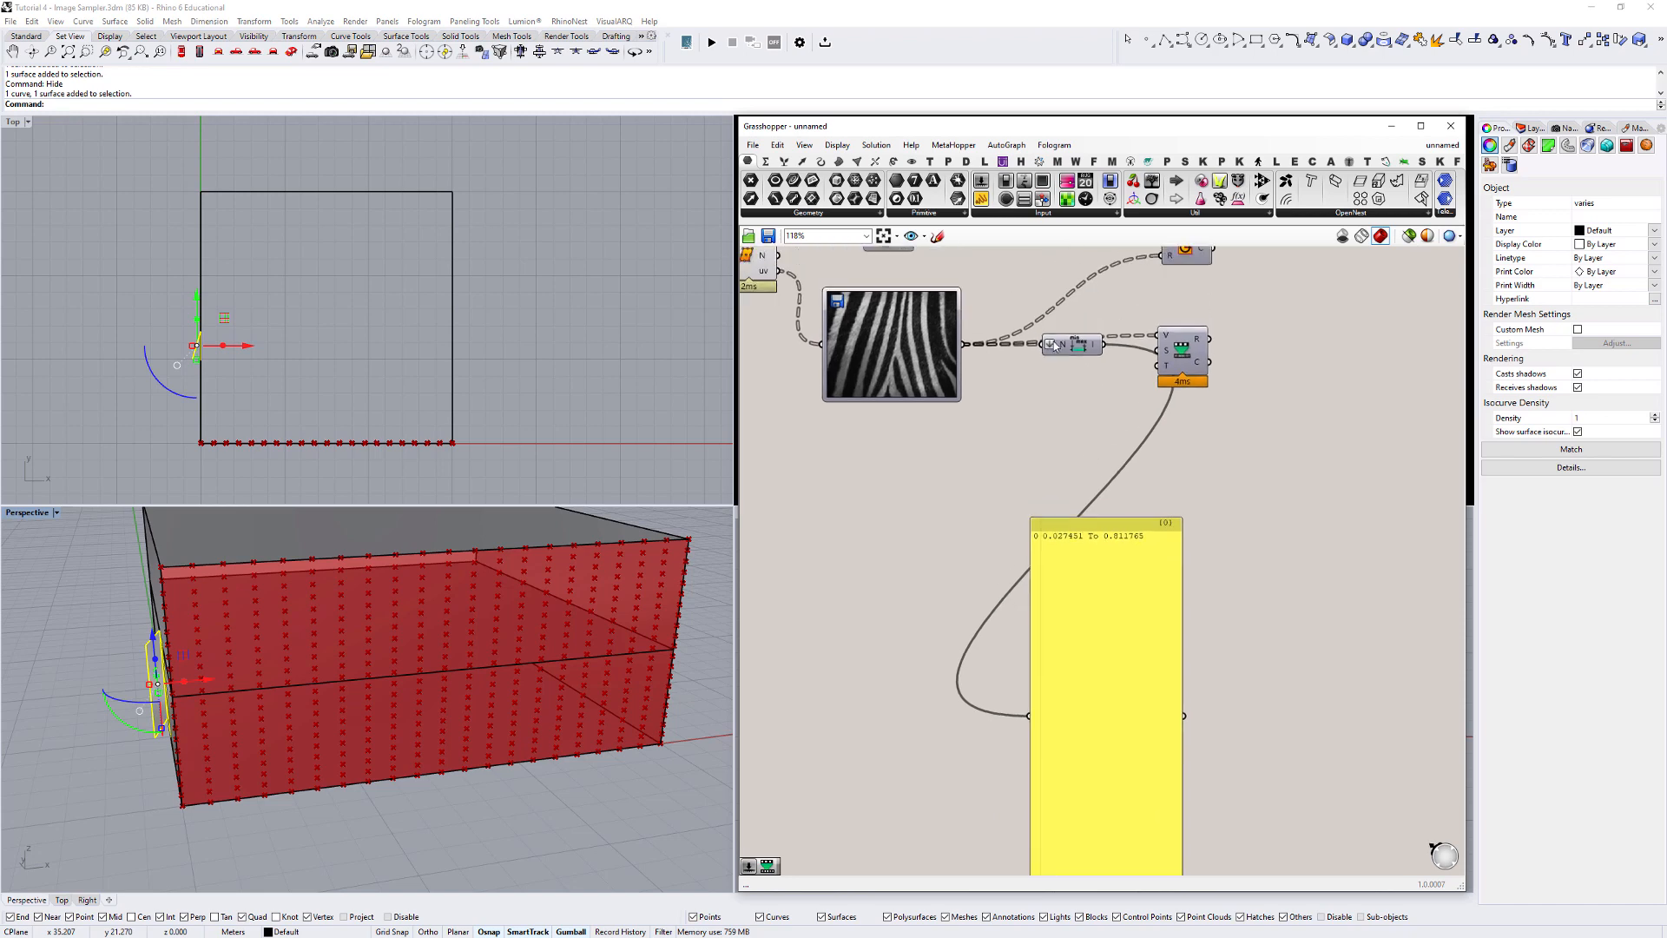
pyautogui.keyDown('alt'); pyautogui.moveTo(1064, 349); pyautogui.dragTo(1030, 716); pyautogui.keyUp('alt')
pyautogui.rightClick(1052, 404)
pyautogui.click(1092, 493)
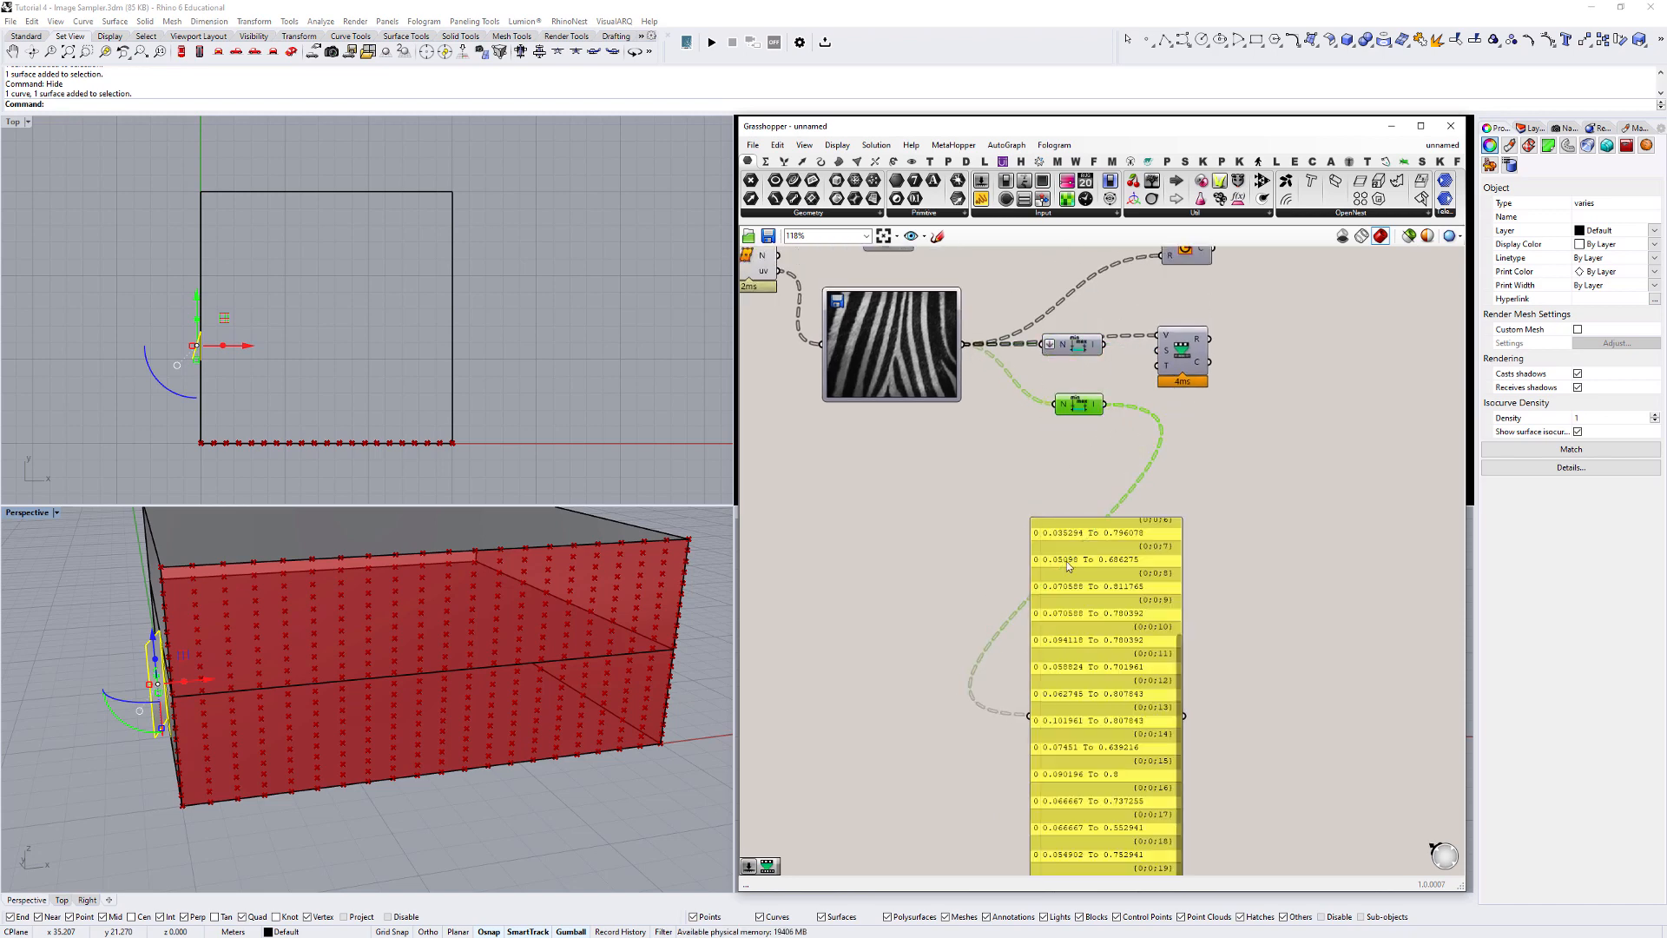
pyautogui.moveTo(1174, 529); pyautogui.dragTo(1181, 460, button='right')
pyautogui.moveTo(1183, 588); pyautogui.dragTo(1179, 474)
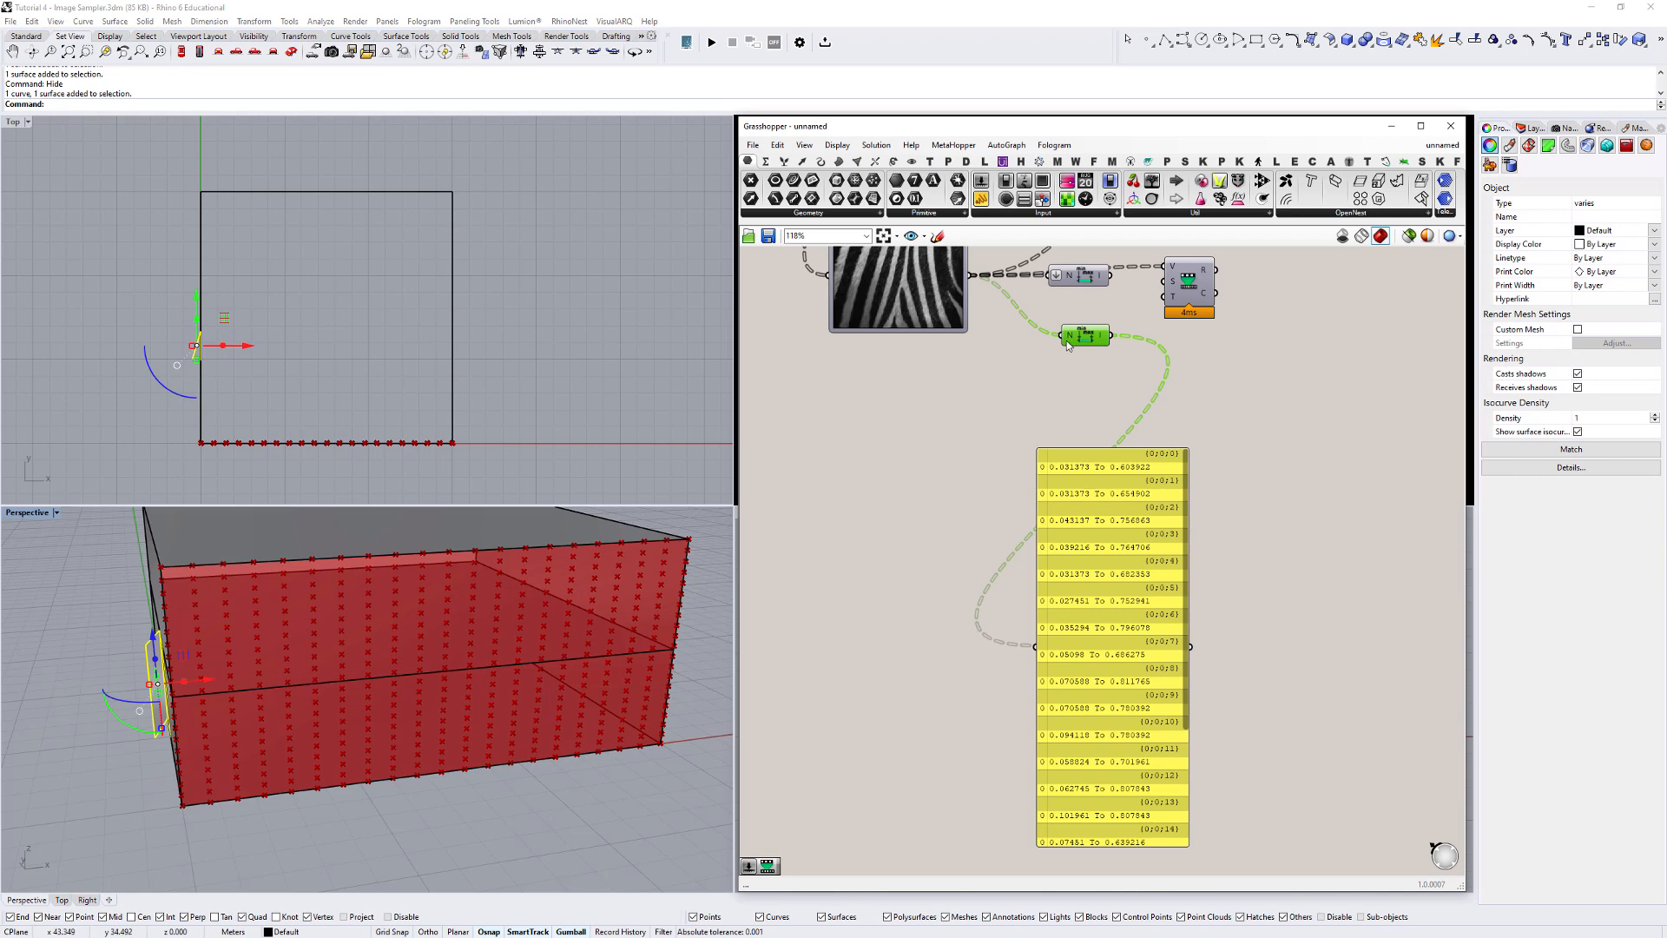
# Move the unflattened Bounds copy aside and reconnect the flattened Bounds output to the Panel for comparison.
pyautogui.moveTo(1067, 341); pyautogui.dragTo(1044, 346)
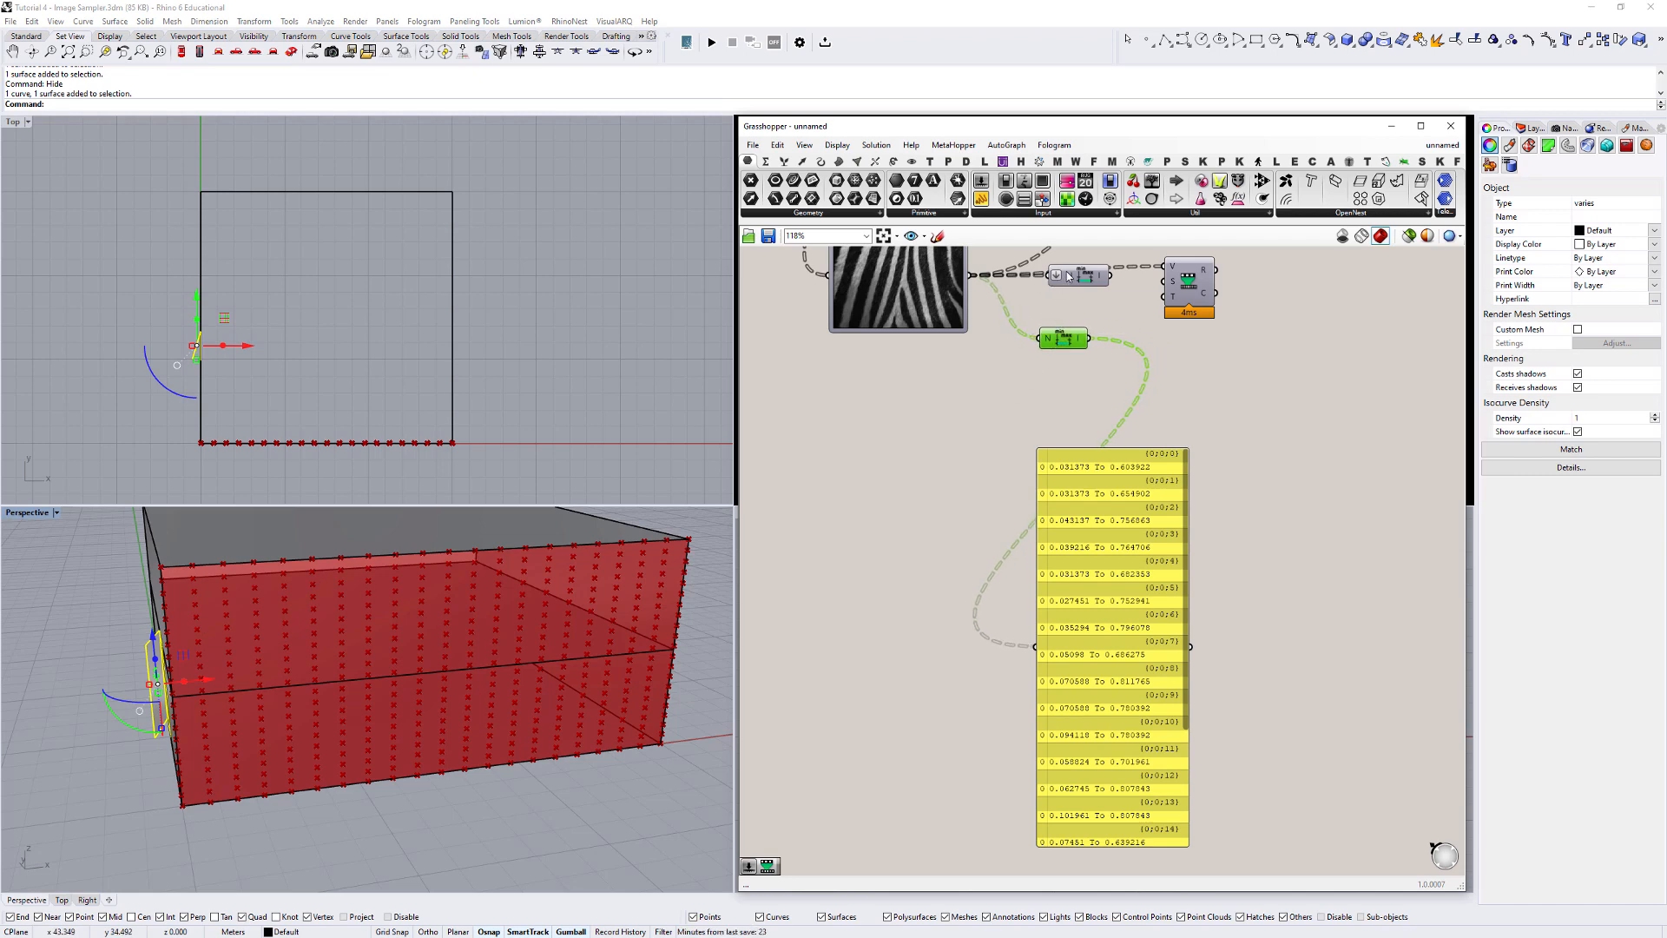
pyautogui.moveTo(1068, 276); pyautogui.dragTo(1051, 655)
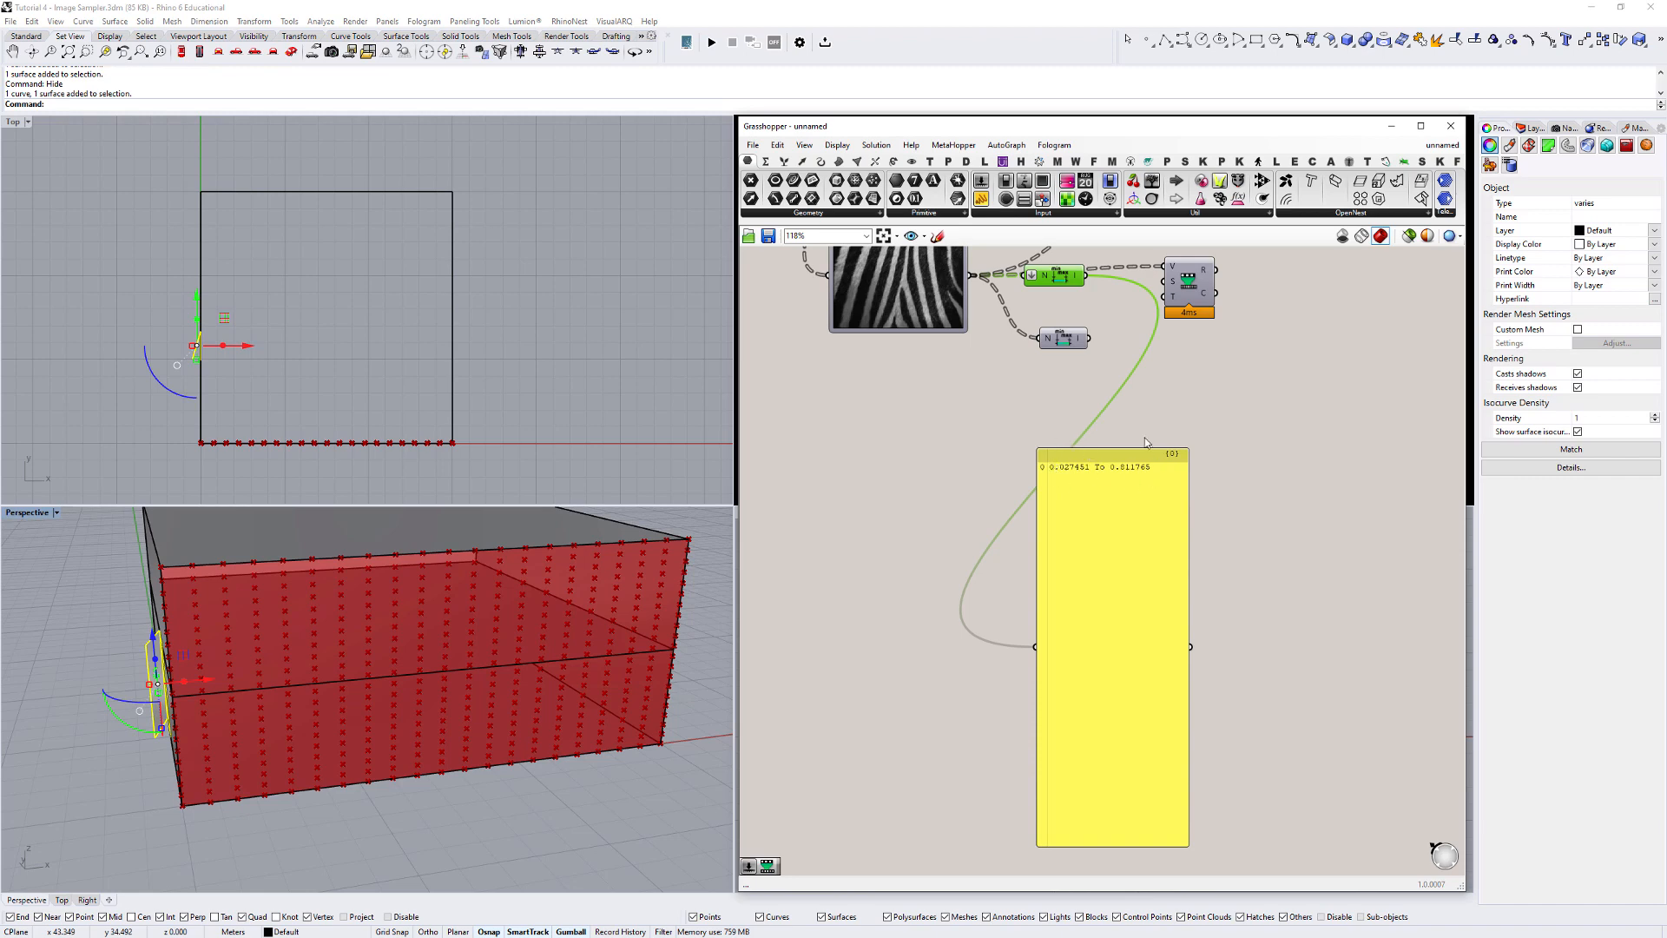
pyautogui.moveTo(1109, 349); pyautogui.dragTo(1096, 413, button='right')
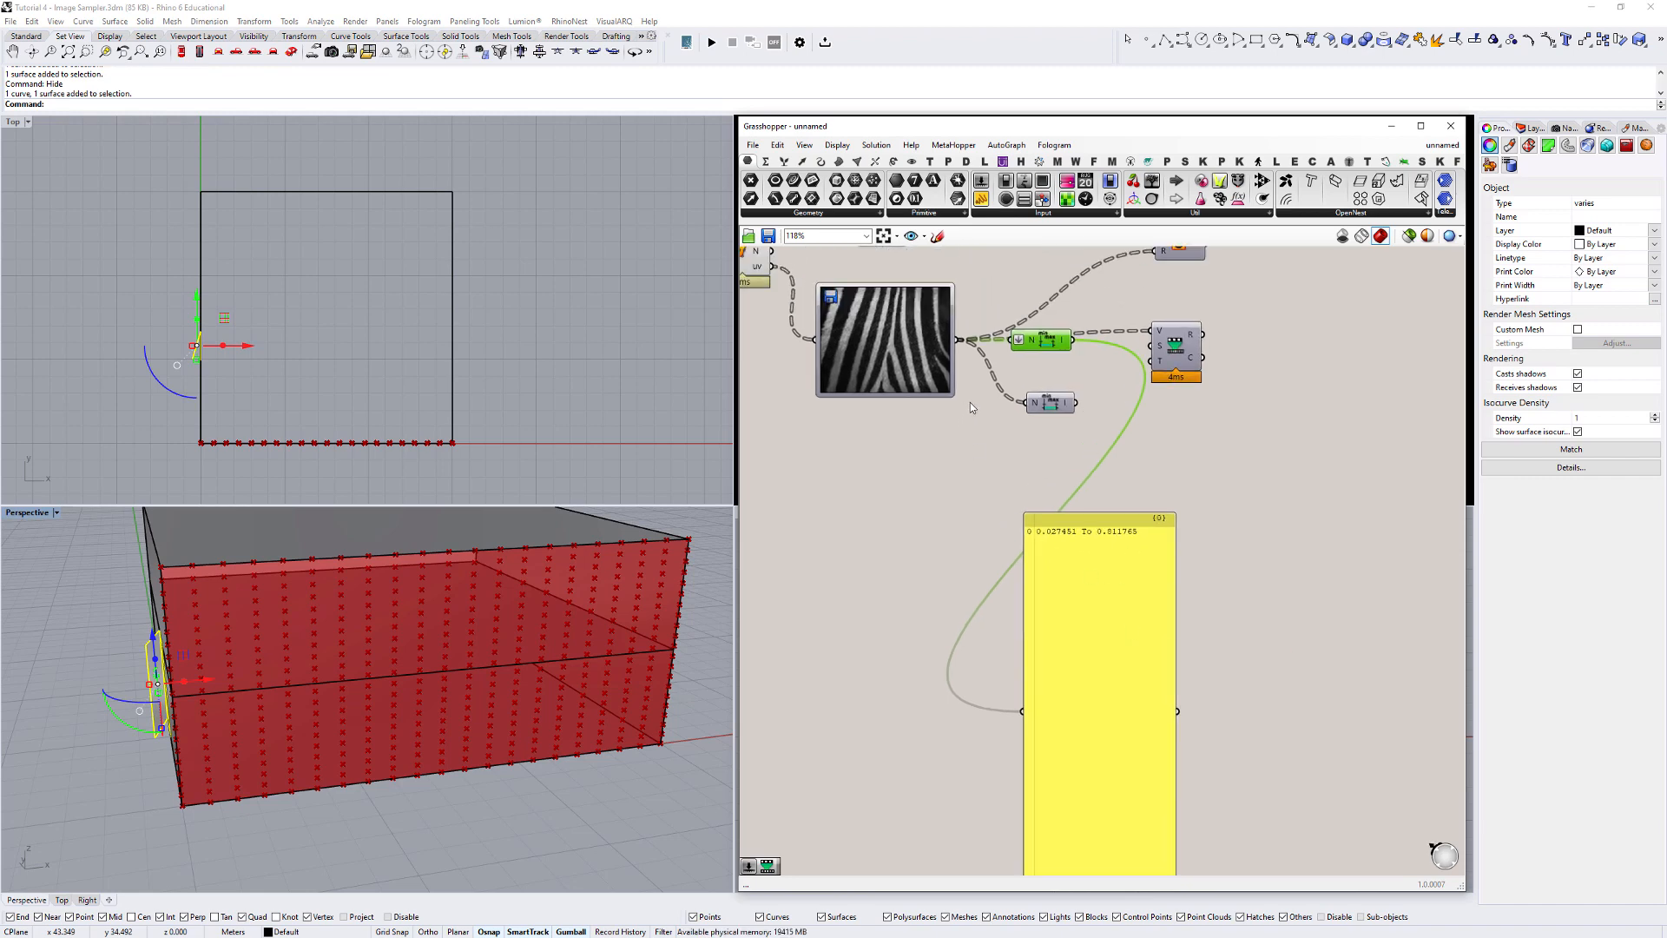
# Delete the unflattened Bounds copy and the Panel, and connect the flattened Bounds output to the Remap Numbers source input.
pyautogui.click(1045, 404)
pyautogui.press('Delete')
pyautogui.moveTo(1073, 340); pyautogui.dragTo(1183, 346)
pyautogui.click(1083, 610)
pyautogui.press('Delete')
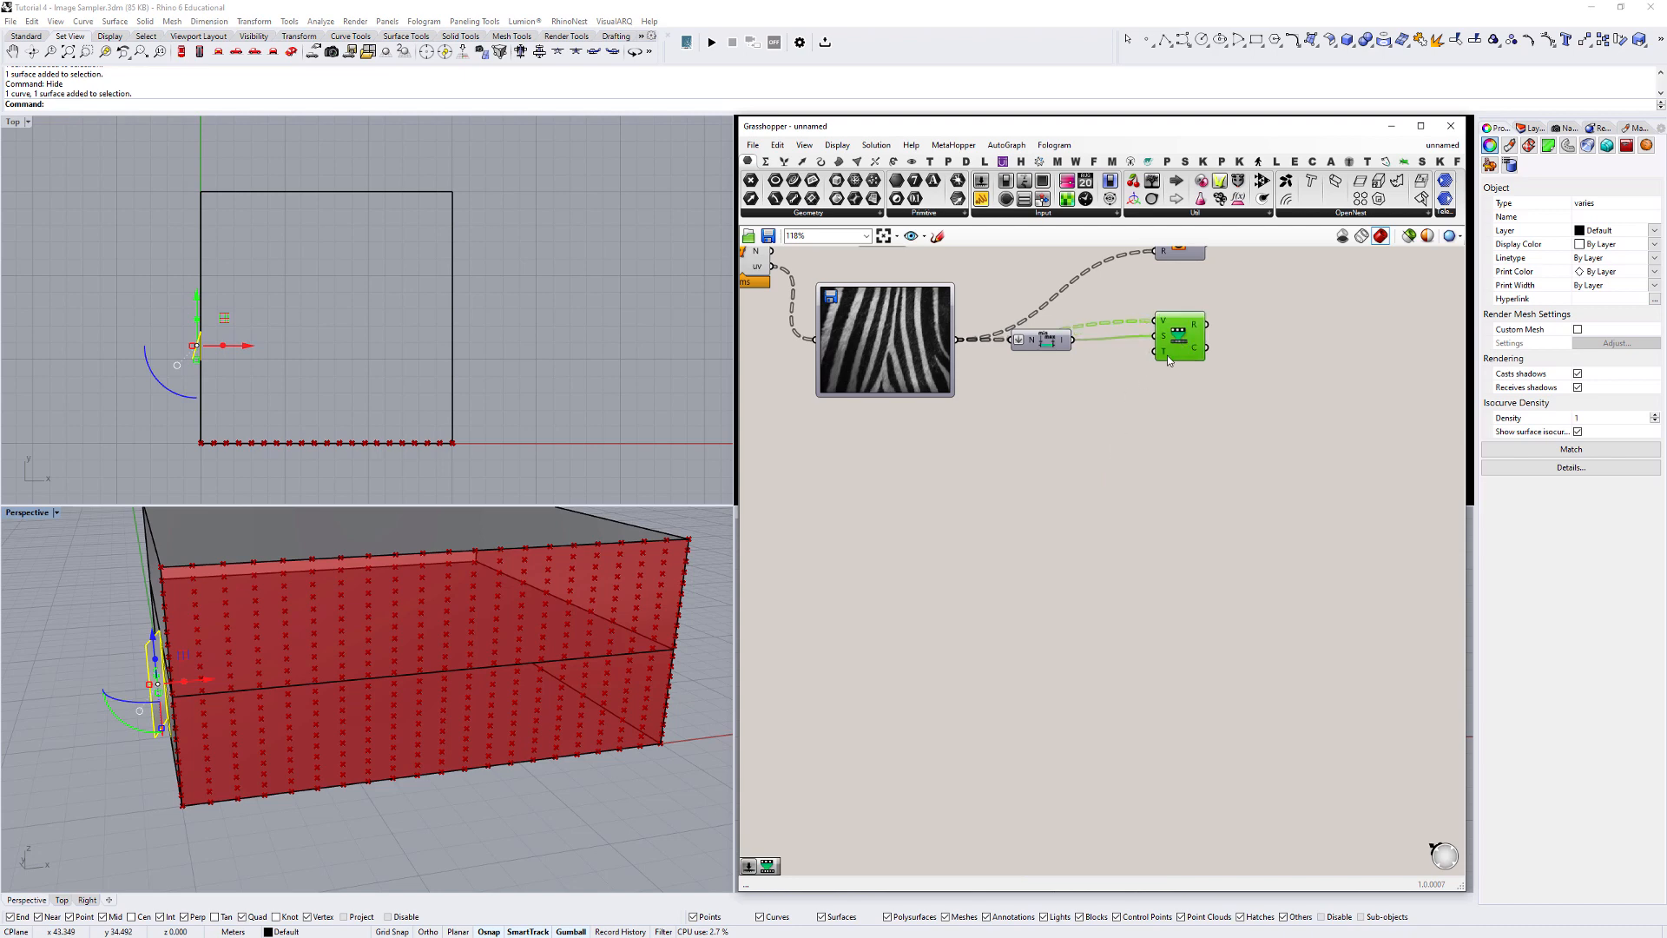
# Add a Construct Domain component below Bounds and connect its output to the Remap Numbers target input.
pyautogui.doubleClick(1037, 452)
pyautogui.write('cons')
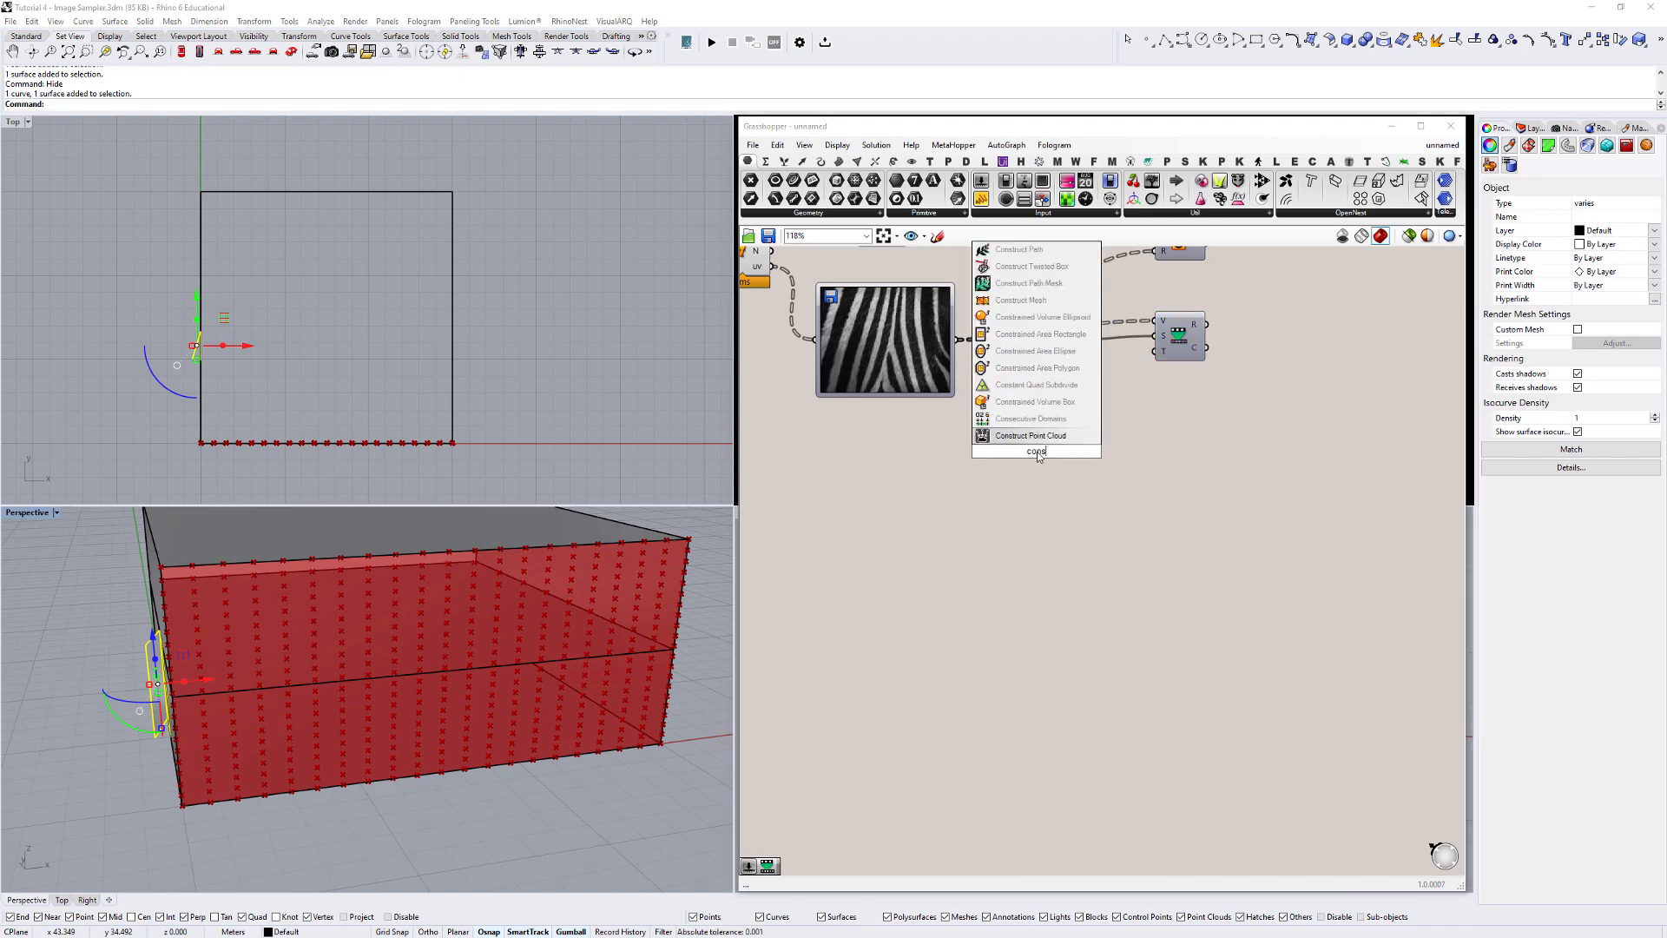
pyautogui.write('truct domain')
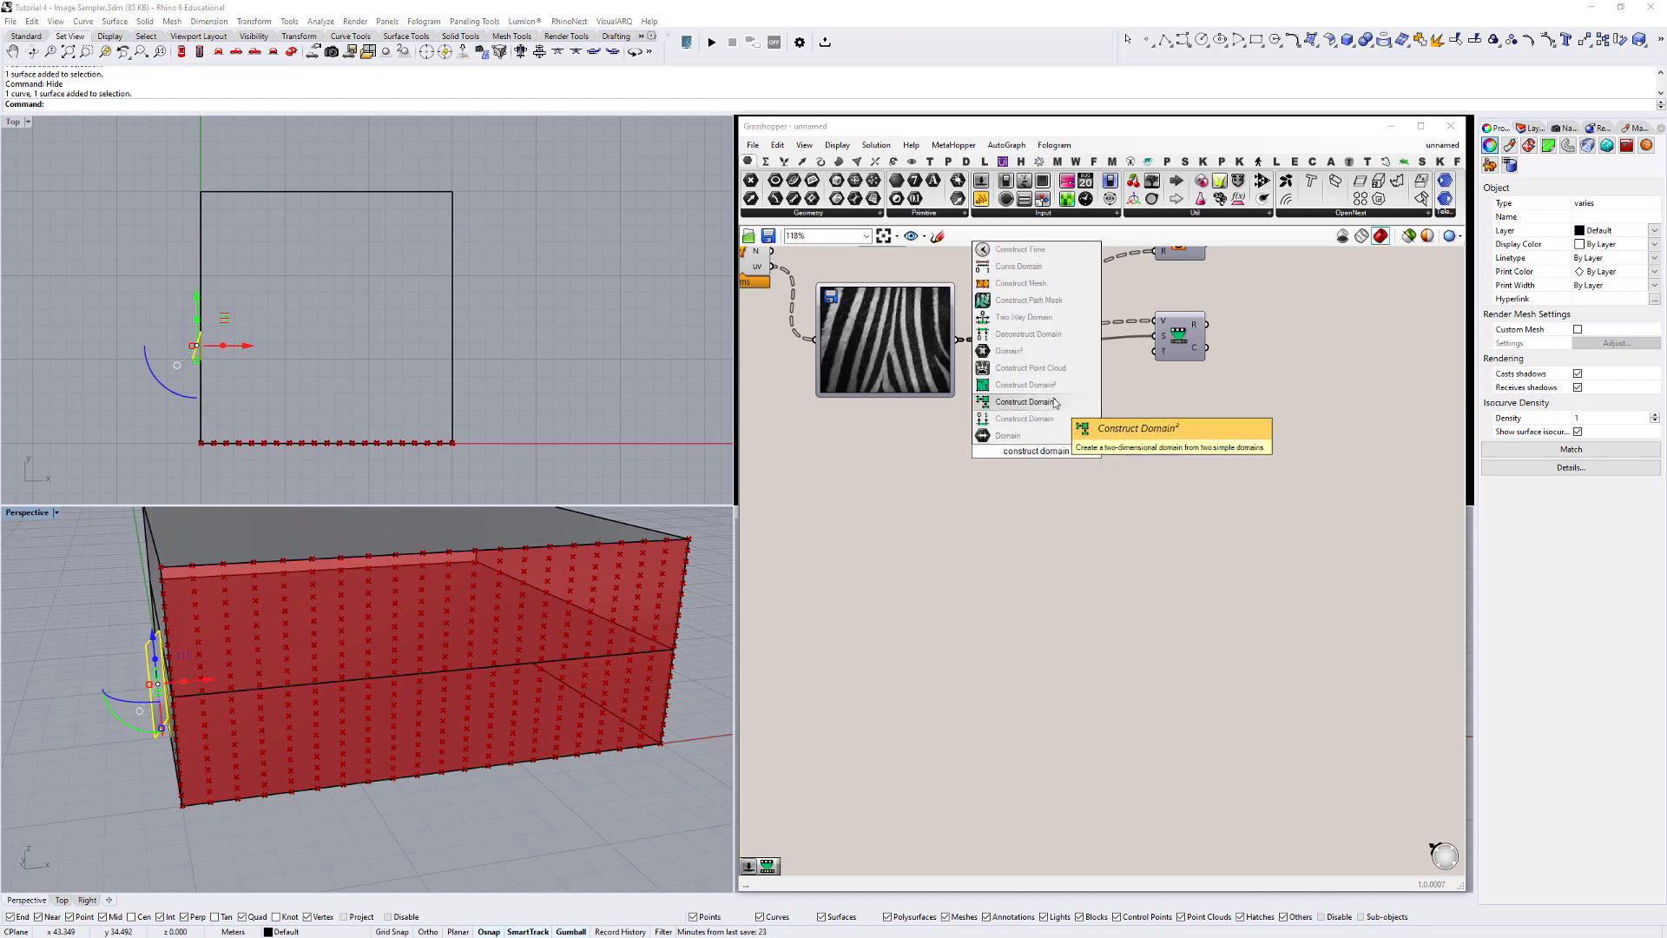
pyautogui.click(1057, 418)
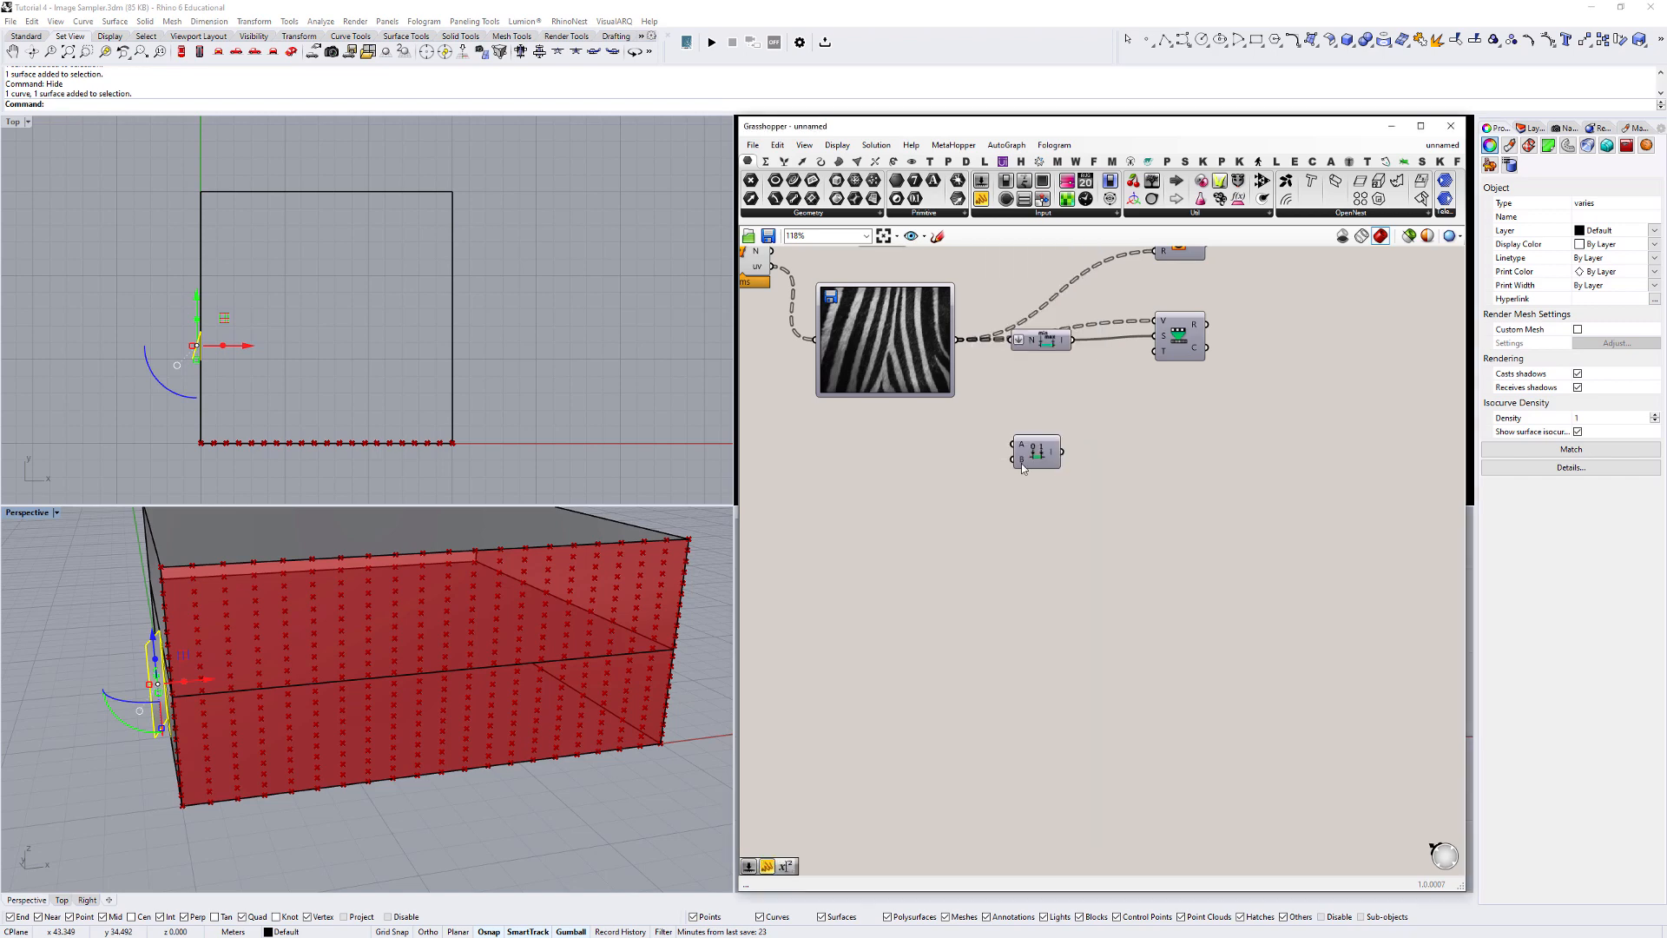
pyautogui.moveTo(1049, 443); pyautogui.dragTo(1122, 474, button='right')
pyautogui.moveTo(1119, 483); pyautogui.dragTo(1231, 380)
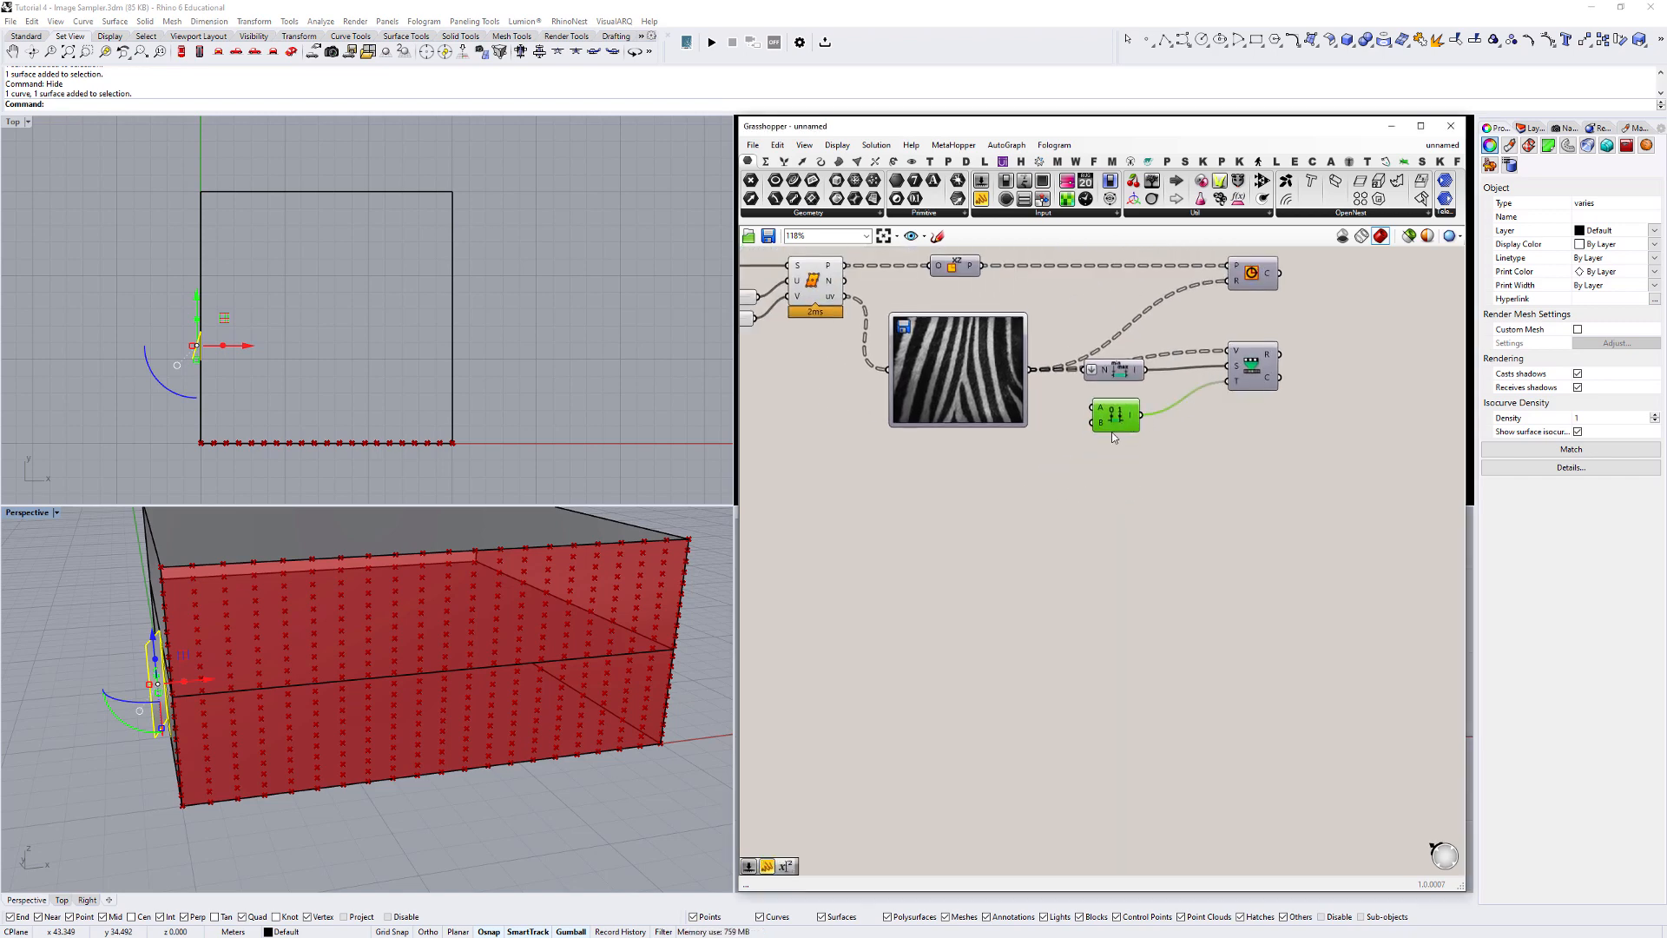
pyautogui.moveTo(1105, 414); pyautogui.dragTo(1107, 483)
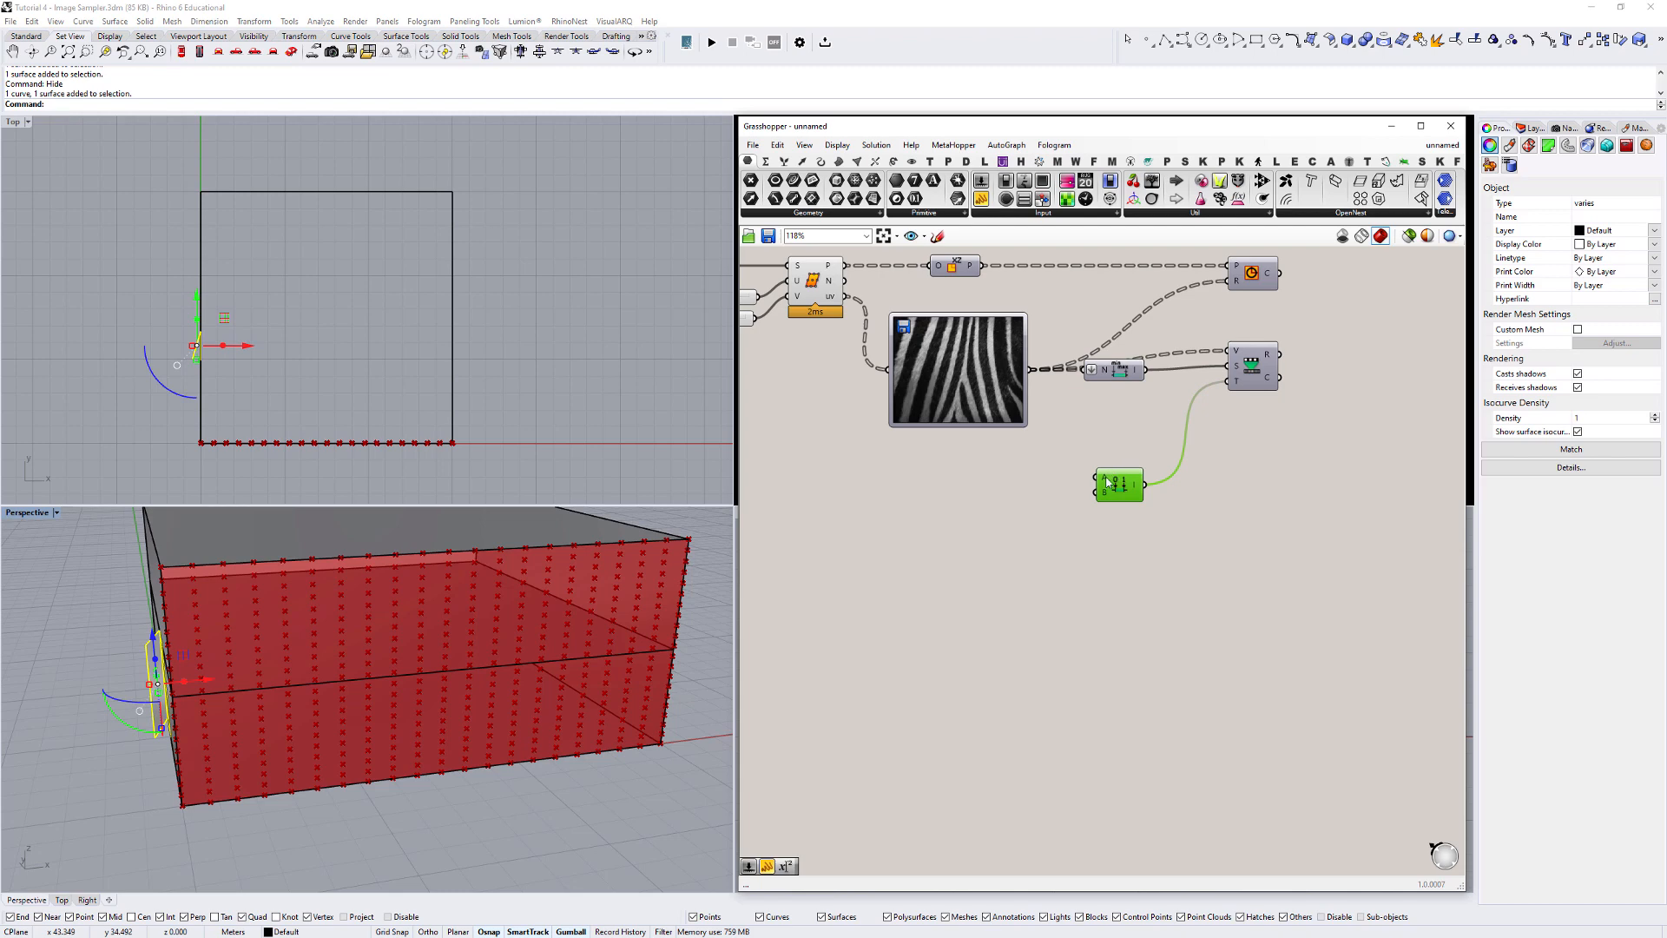
# Add two number sliders and connect them to Construct Domain, with Domain start at 0.159 and Domain end at 1.000.
pyautogui.doubleClick(947, 482)
pyautogui.write('1')
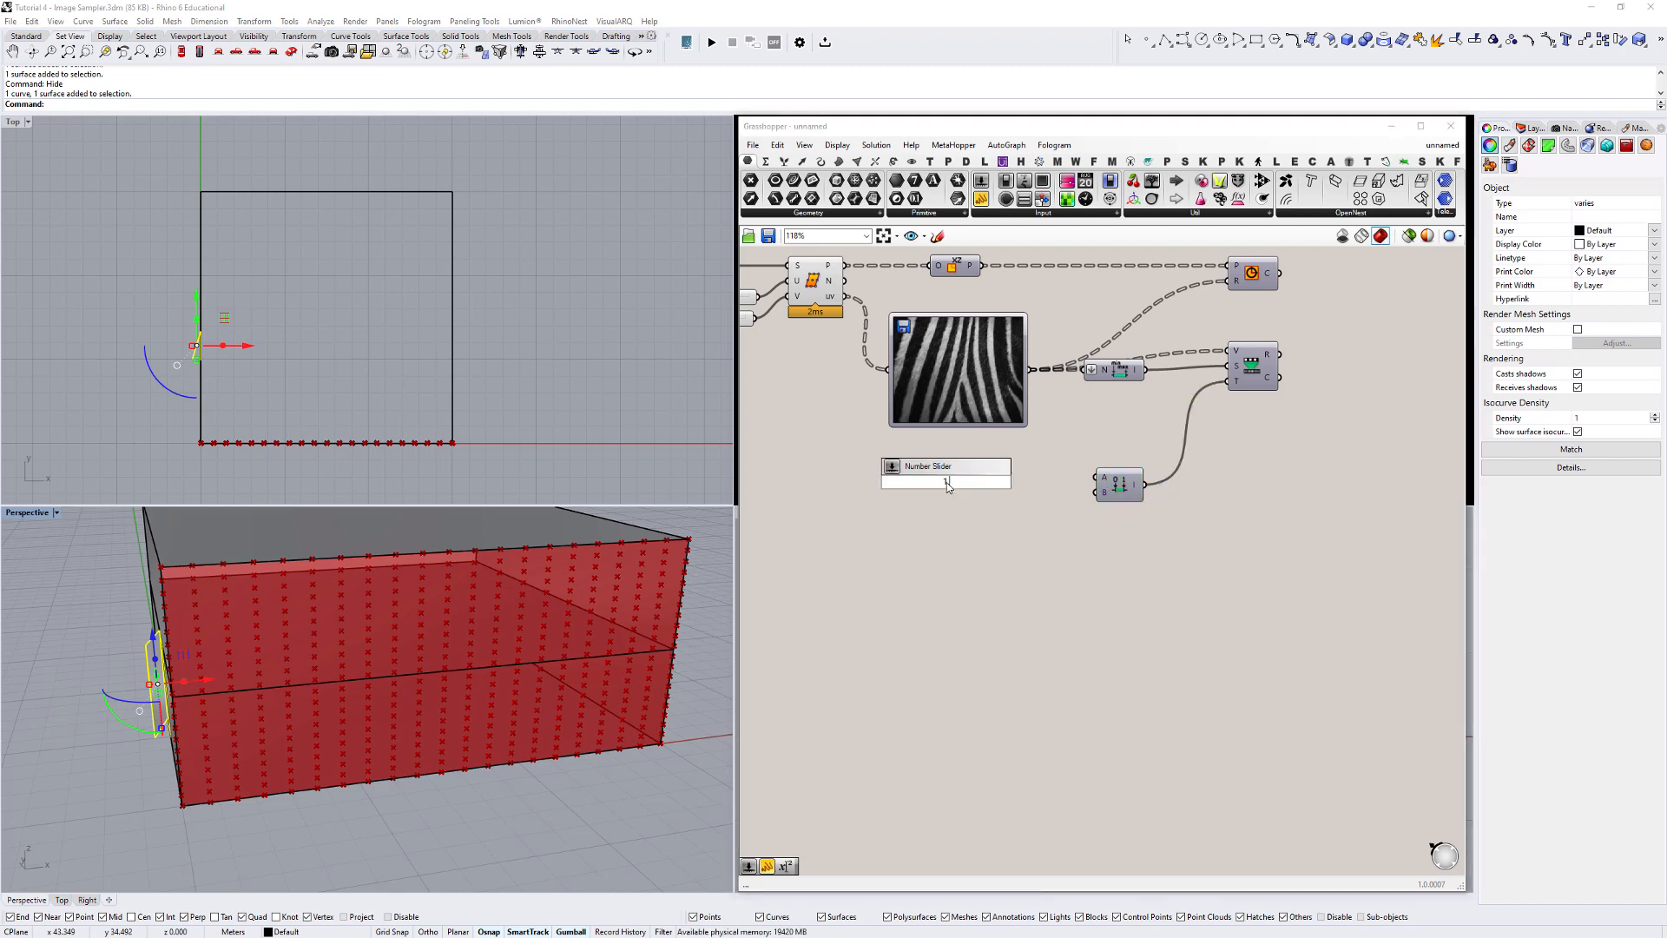
pyautogui.press('Return')
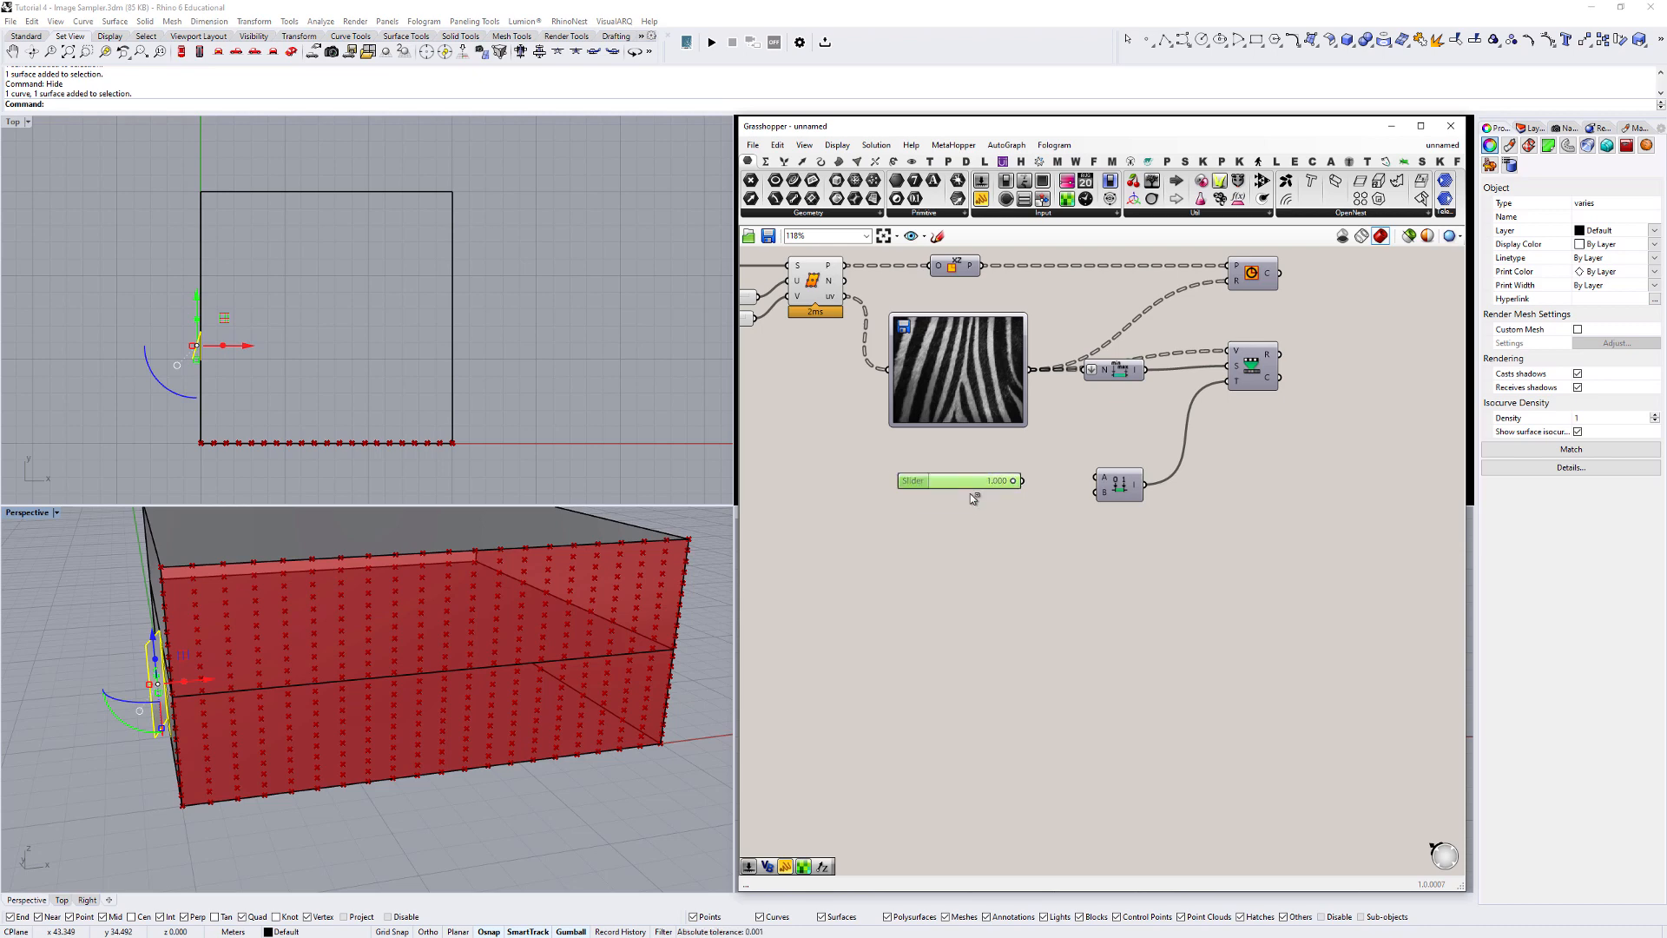
pyautogui.moveTo(1013, 480)
pyautogui.mouseDown()
pyautogui.moveTo(1099, 493)
pyautogui.moveTo(1033, 488)
pyautogui.mouseUp()
# Connect the mapped output of Remap Numbers to the Circle radius input and space the Circle component away from it.
pyautogui.scroll(2, 1039, 519)
pyautogui.moveTo(1260, 389); pyautogui.dragTo(1060, 503, button='right')
pyautogui.scroll(-2, 1060, 504)
pyautogui.moveTo(1199, 446); pyautogui.dragTo(1157, 375)
pyautogui.moveTo(1169, 374); pyautogui.dragTo(1239, 376)
pyautogui.hotkey('ctrl', 'q')
pyautogui.click(1110, 455)
pyautogui.scroll(-2, 1054, 497)
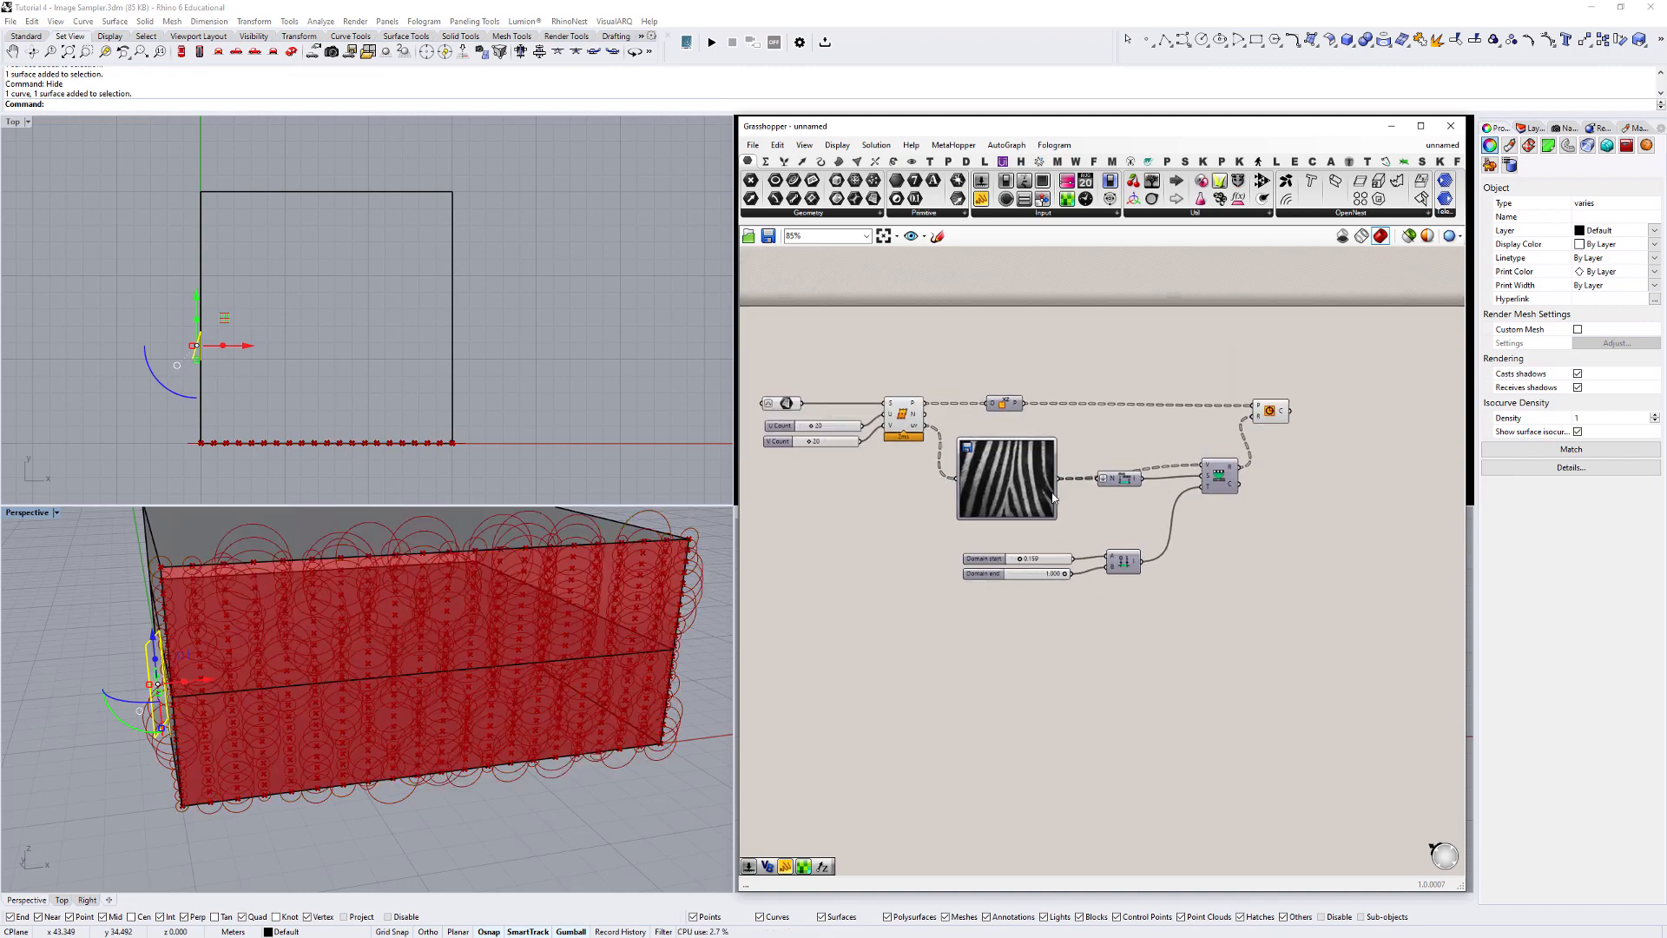
# Turn off the viewport preview of the Divide Surface component and of the input Surface parameter.
pyautogui.click(903, 415)
pyautogui.hotkey('ctrl', 'q')
pyautogui.moveTo(774, 401); pyautogui.dragTo(787, 399)
pyautogui.hotkey('ctrl', 'q')
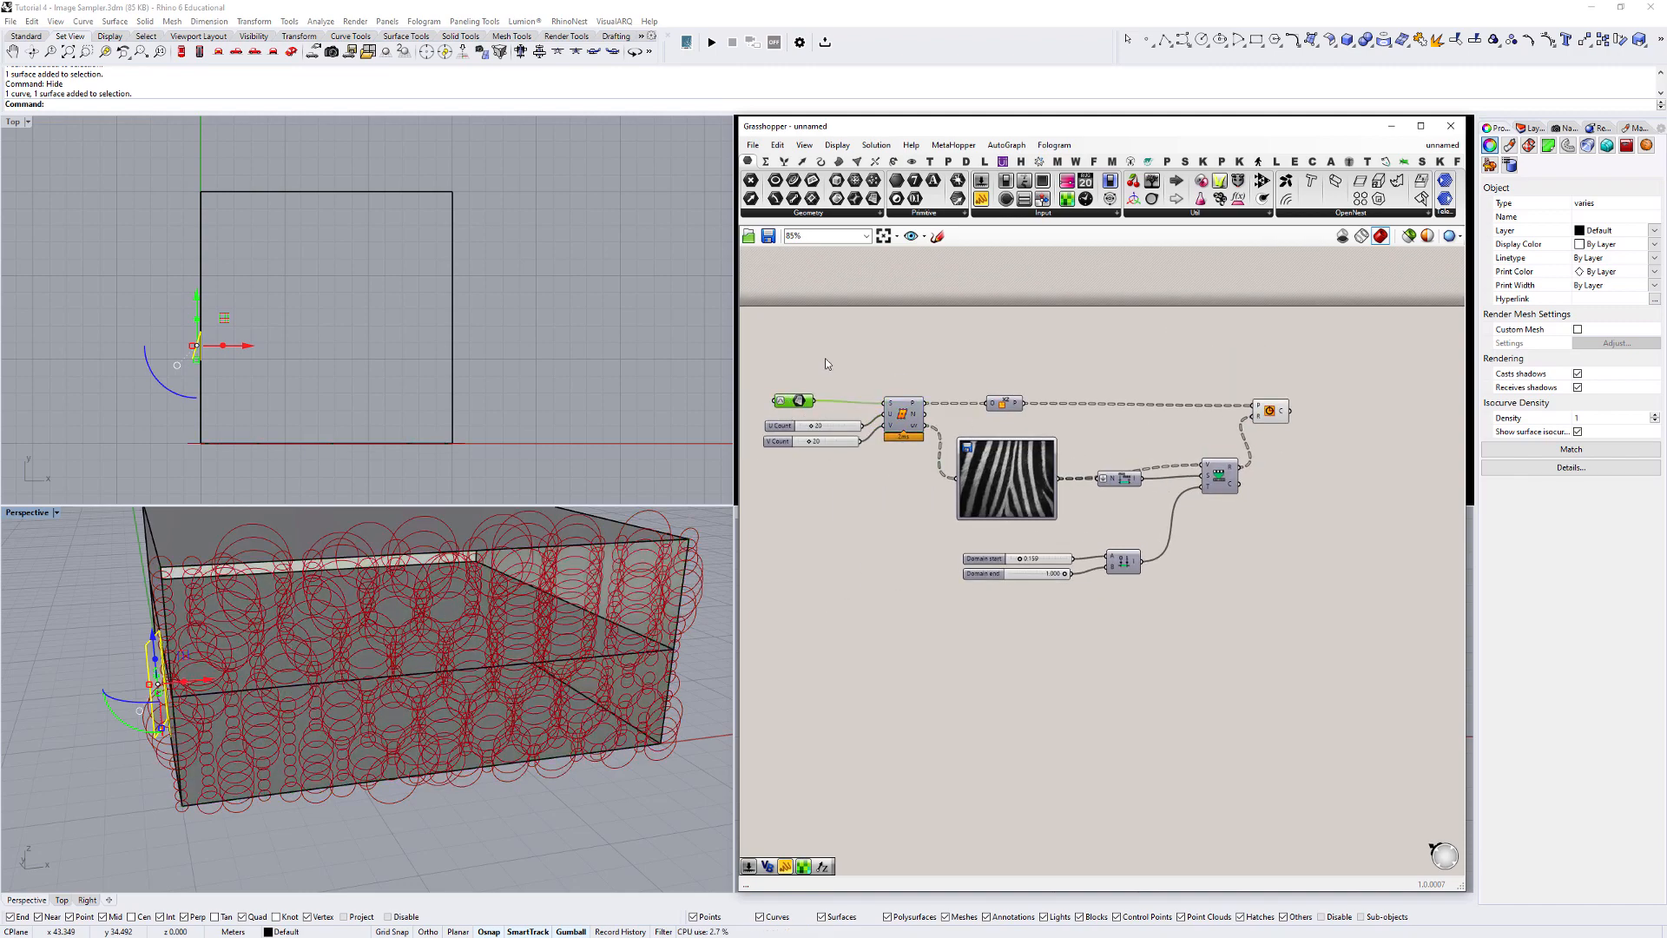
# Reduce the circle radii by setting Domain end to 0.114 and Domain start to 0.038.
pyautogui.scroll(5, 1027, 587)
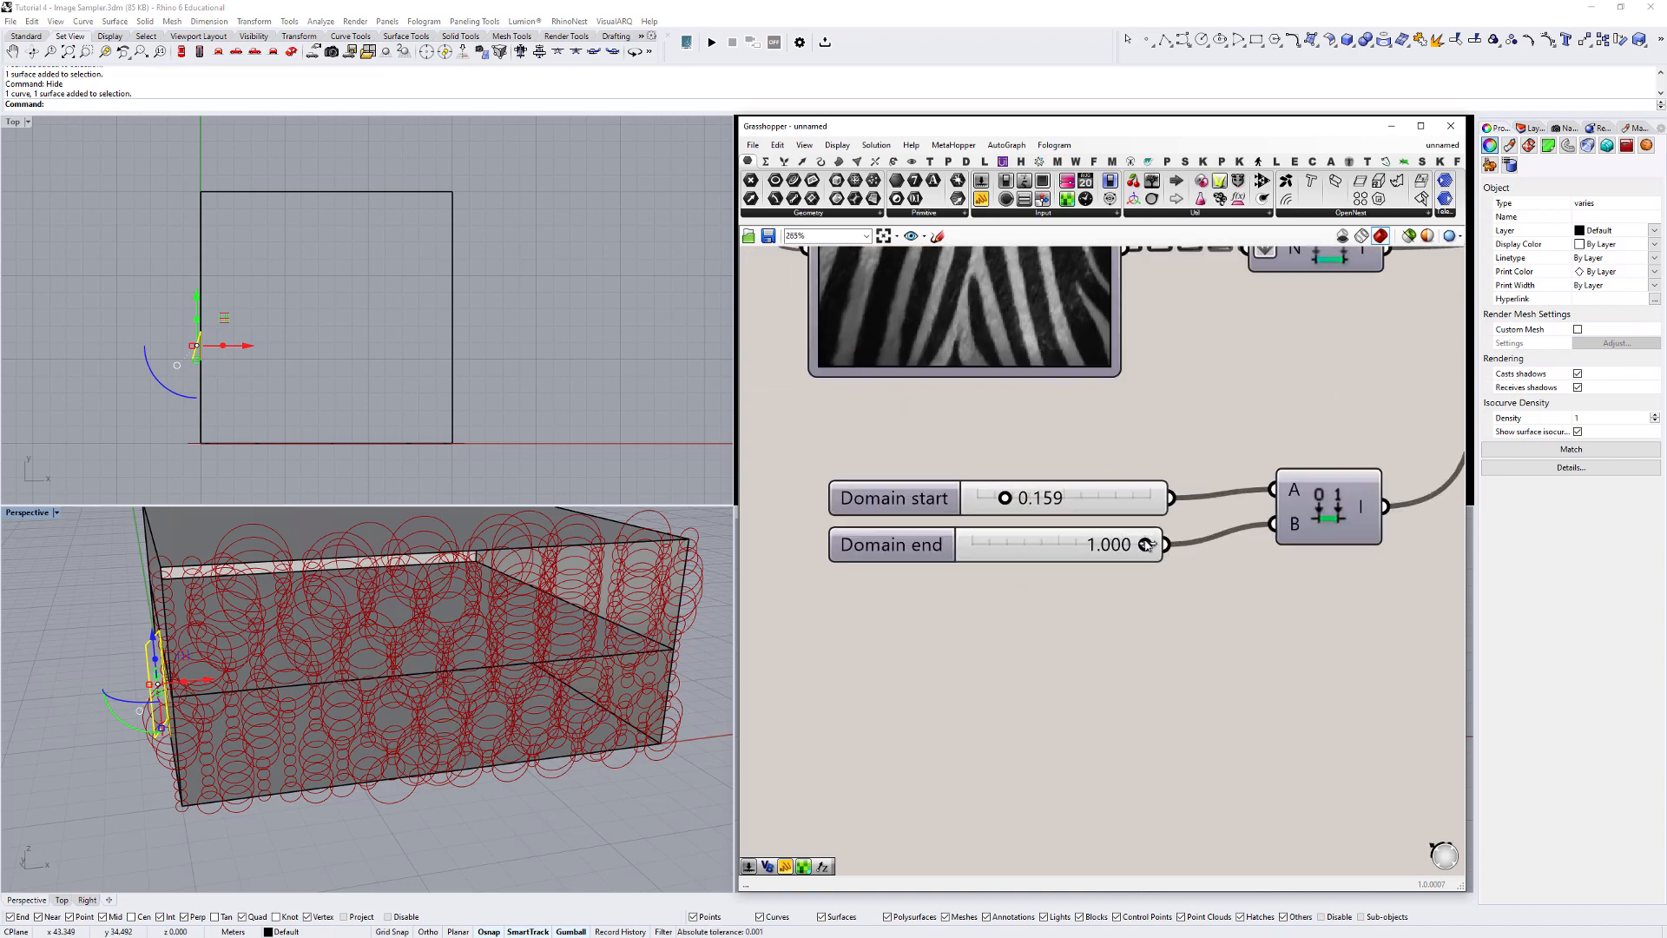
pyautogui.moveTo(1143, 546); pyautogui.dragTo(1016, 586)
pyautogui.moveTo(999, 591); pyautogui.dragTo(993, 587)
pyautogui.moveTo(1007, 502); pyautogui.dragTo(992, 504)
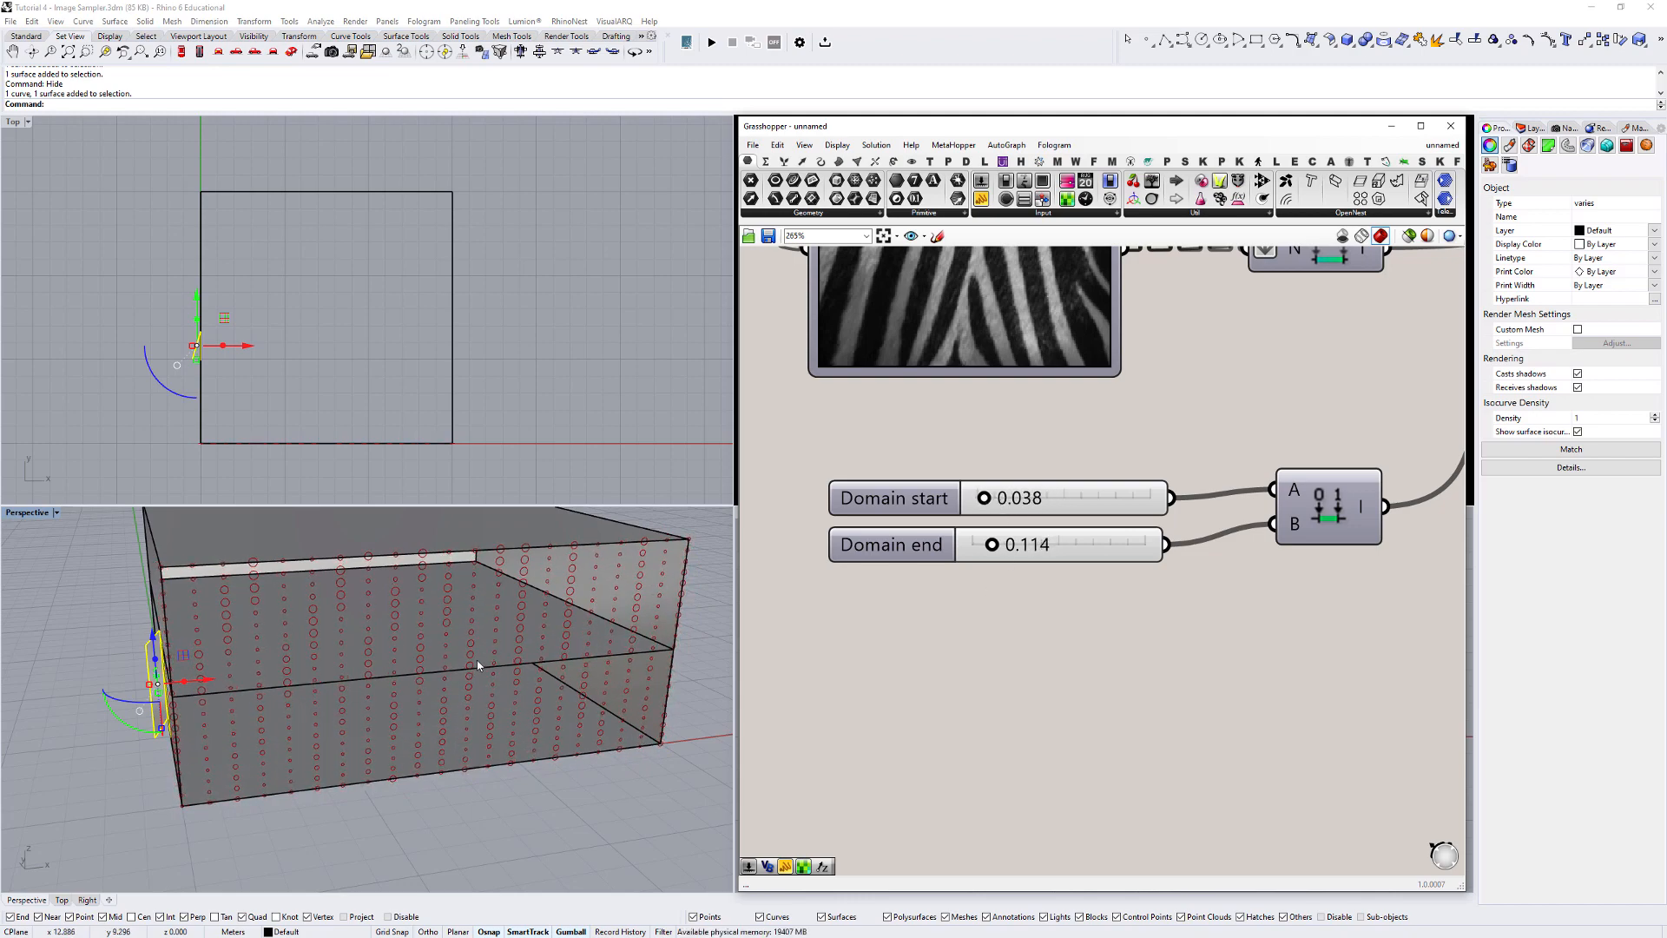
# Compare the wall's circles with the zebra image and lower Domain start to 0.011.
pyautogui.moveTo(476, 665)
pyautogui.mouseDown(button='right')
pyautogui.moveTo(470, 634)
pyautogui.moveTo(458, 651)
pyautogui.mouseUp(button='right')
pyautogui.scroll(-5, 1181, 450)
pyautogui.moveTo(1215, 430); pyautogui.dragTo(1293, 531, button='right')
pyautogui.scroll(2, 1014, 547)
pyautogui.moveTo(529, 625); pyautogui.dragTo(712, 618, button='right')
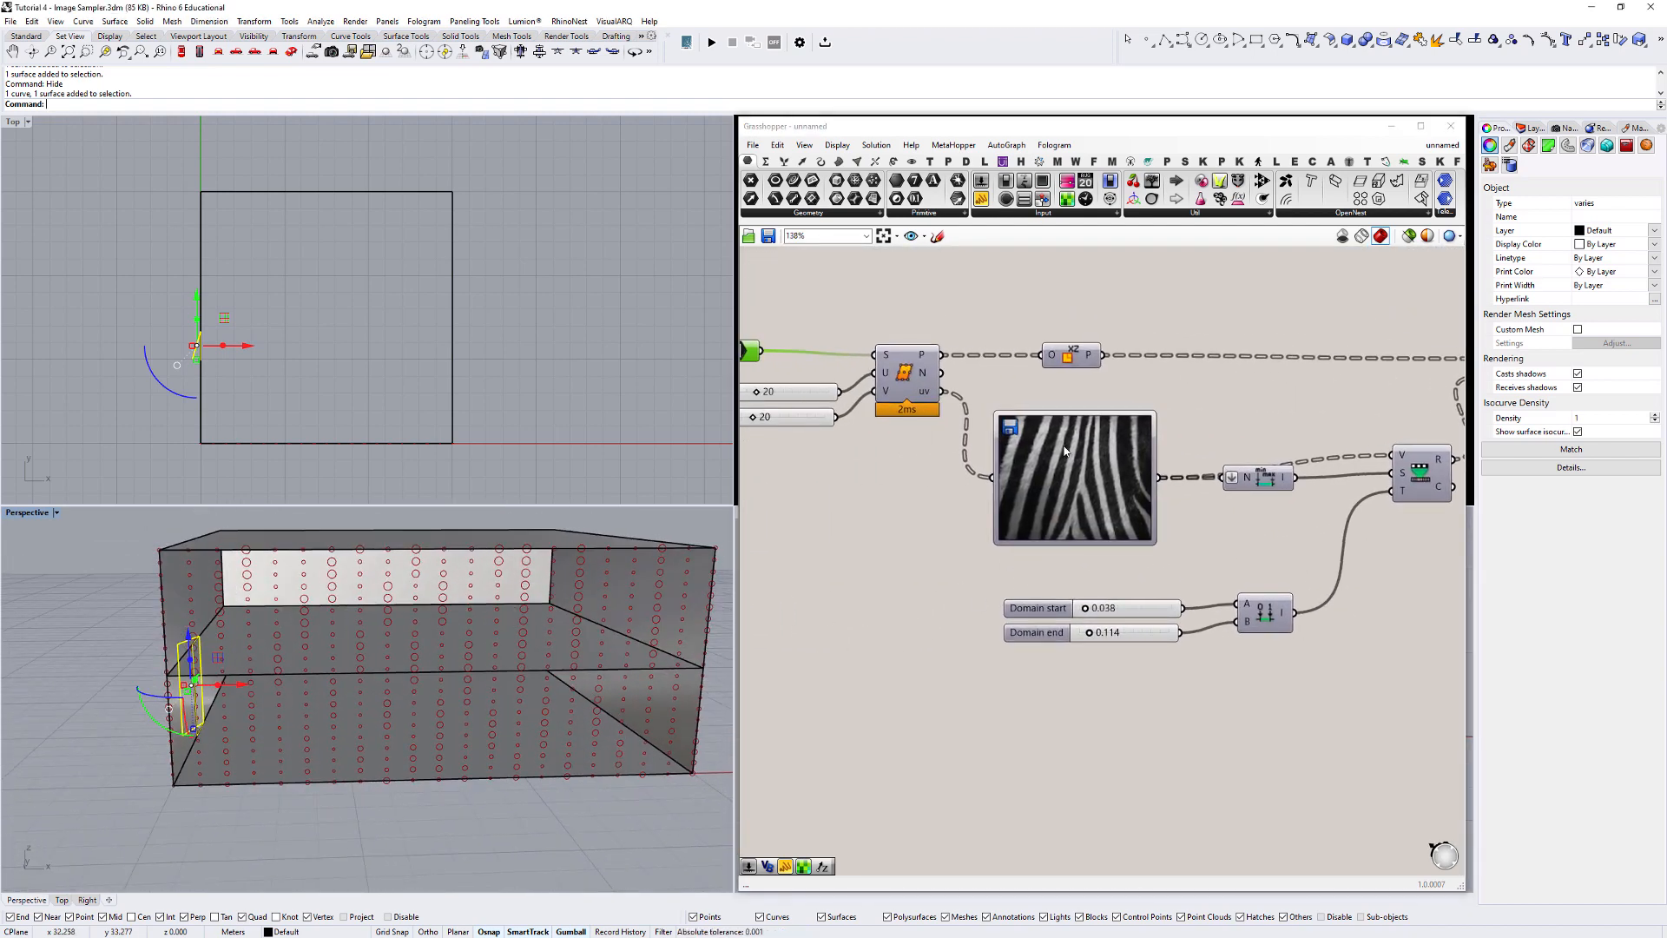
pyautogui.scroll(-3, 335, 677)
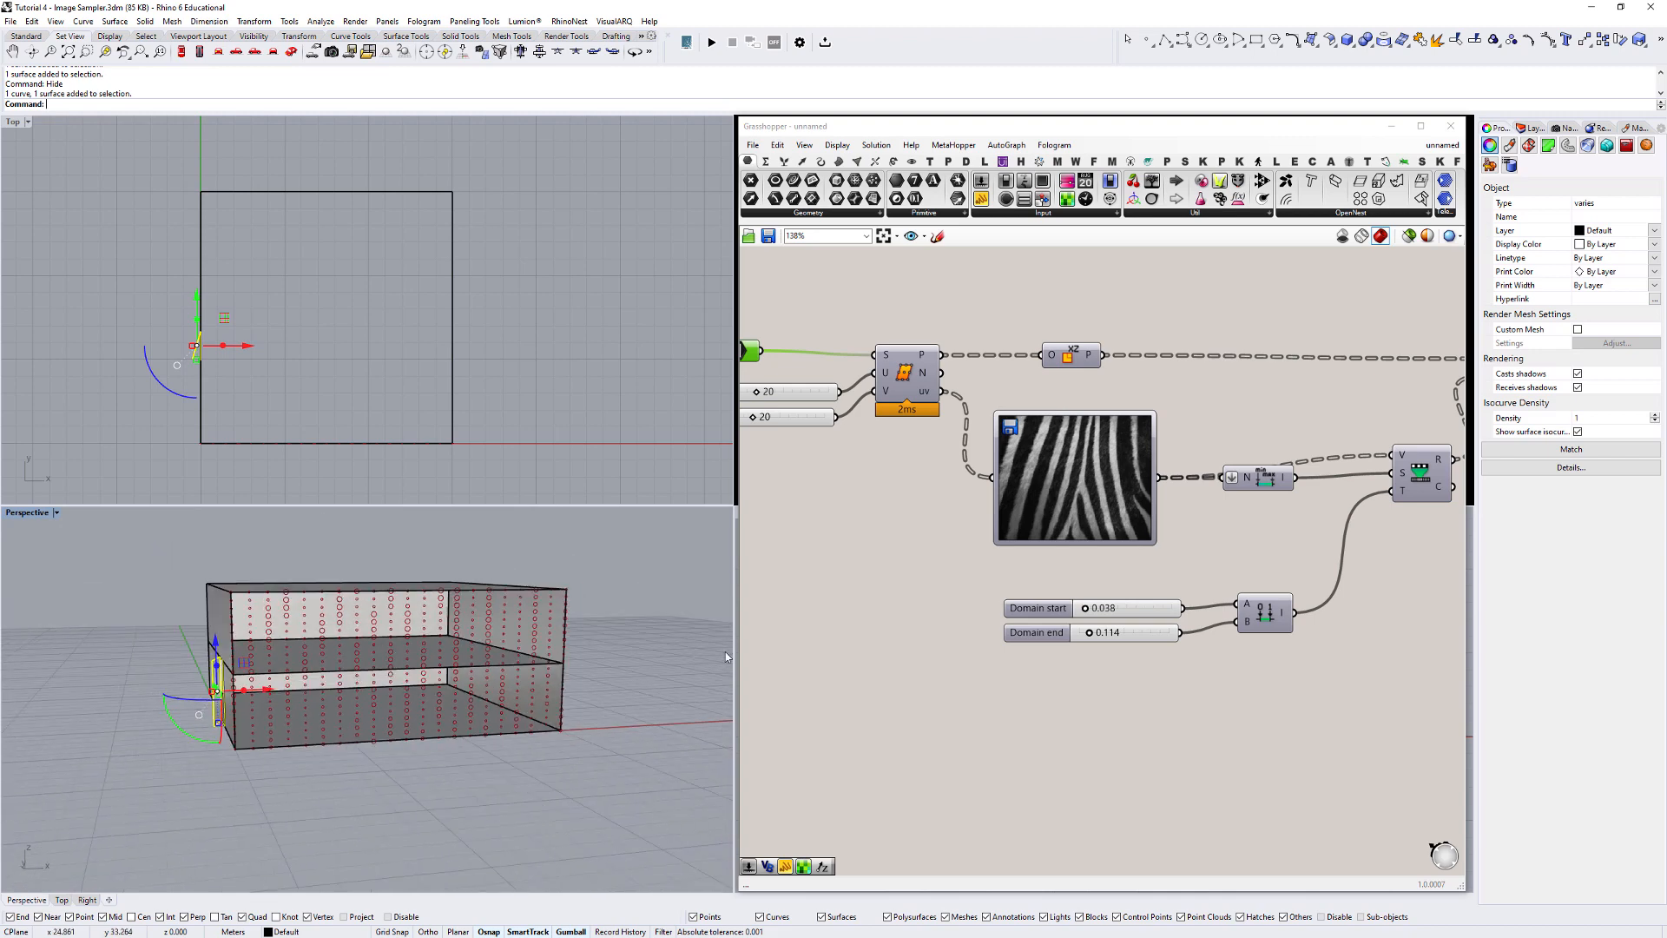
pyautogui.scroll(6, 1112, 618)
pyautogui.moveTo(1039, 588); pyautogui.dragTo(1032, 588)
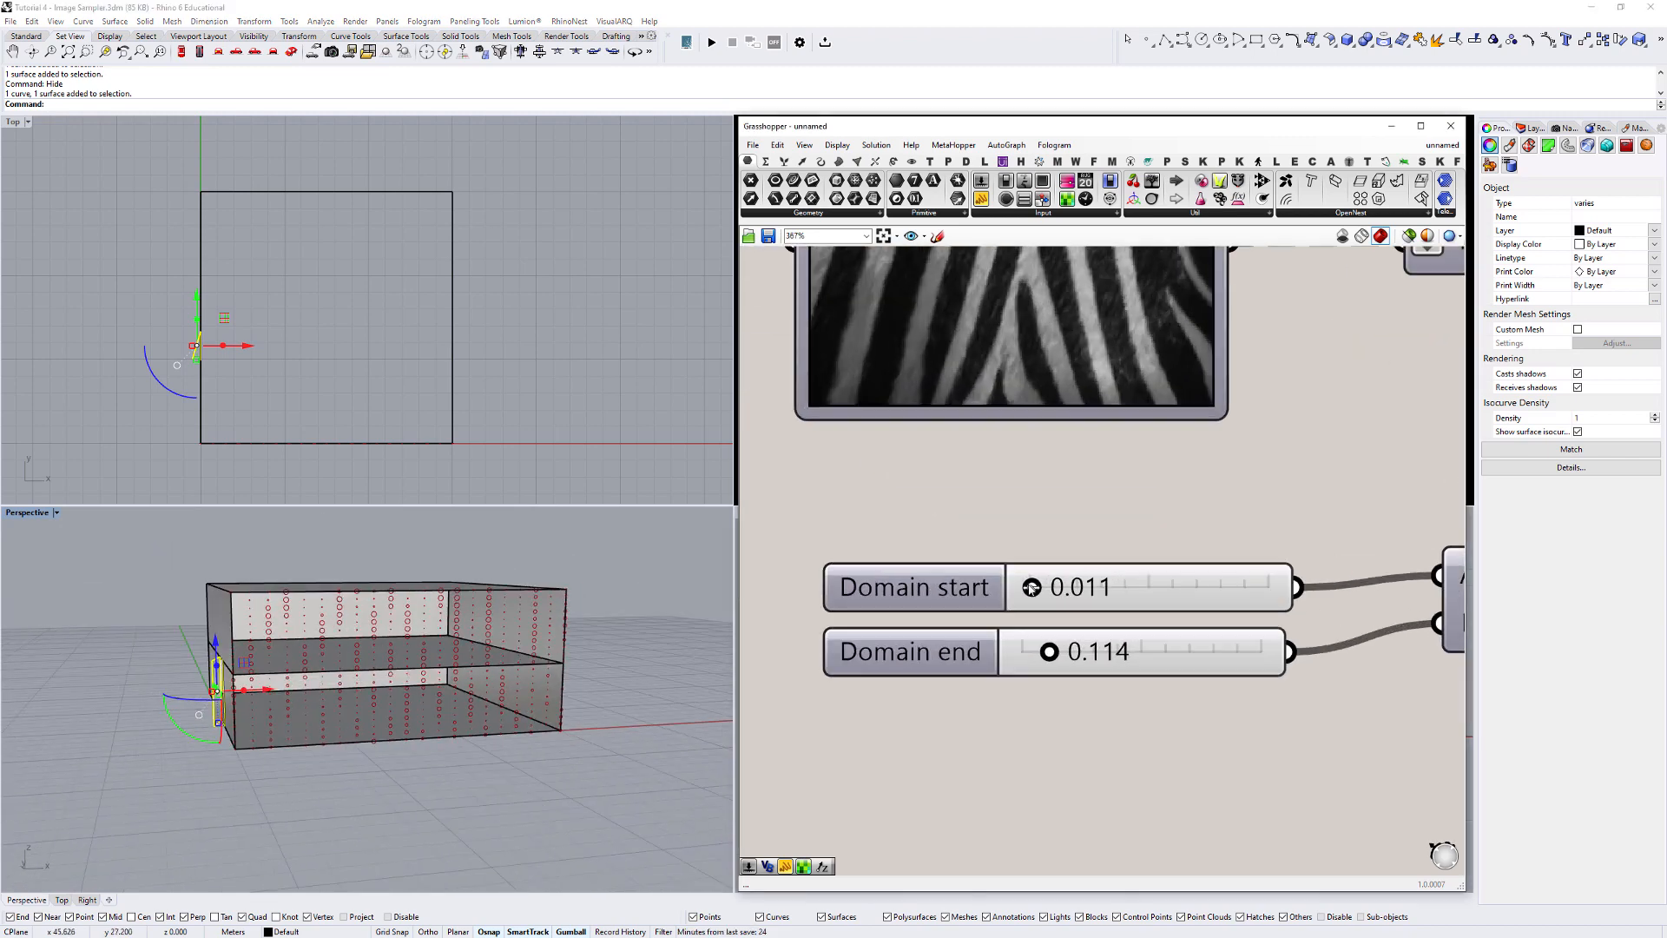
# Set both the U Count and V Count sliders of the surface division to 100.
pyautogui.scroll(-2, 1014, 311)
pyautogui.moveTo(486, 642); pyautogui.dragTo(486, 668, button='right')
pyautogui.scroll(5, 418, 782)
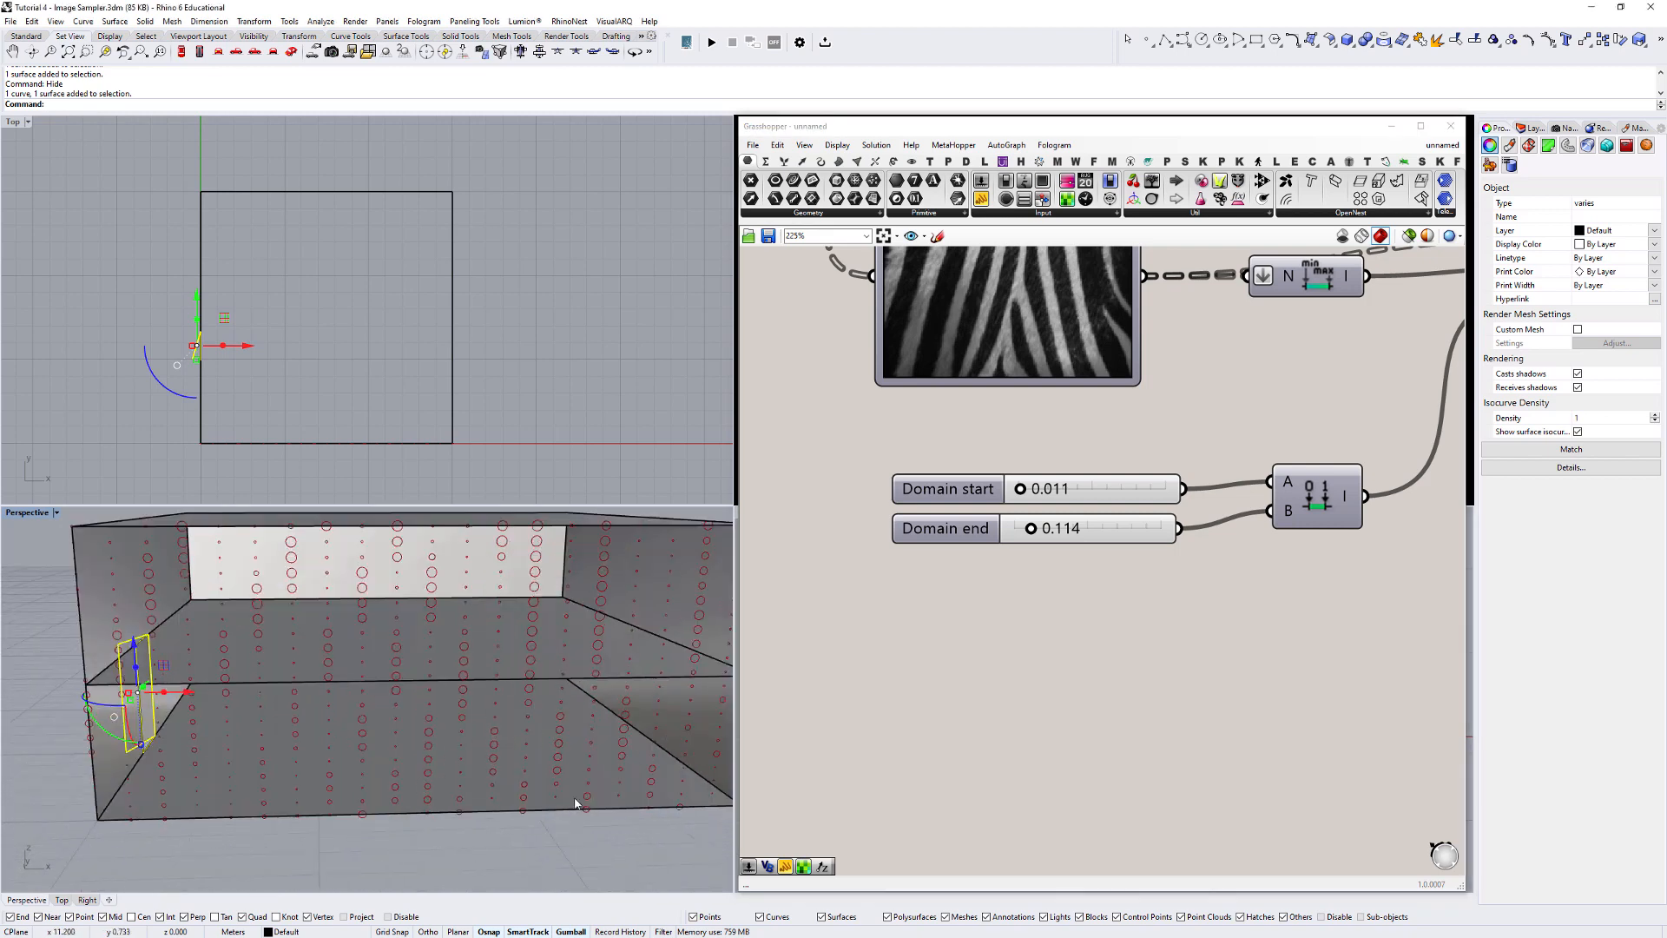
pyautogui.scroll(-8, 476, 635)
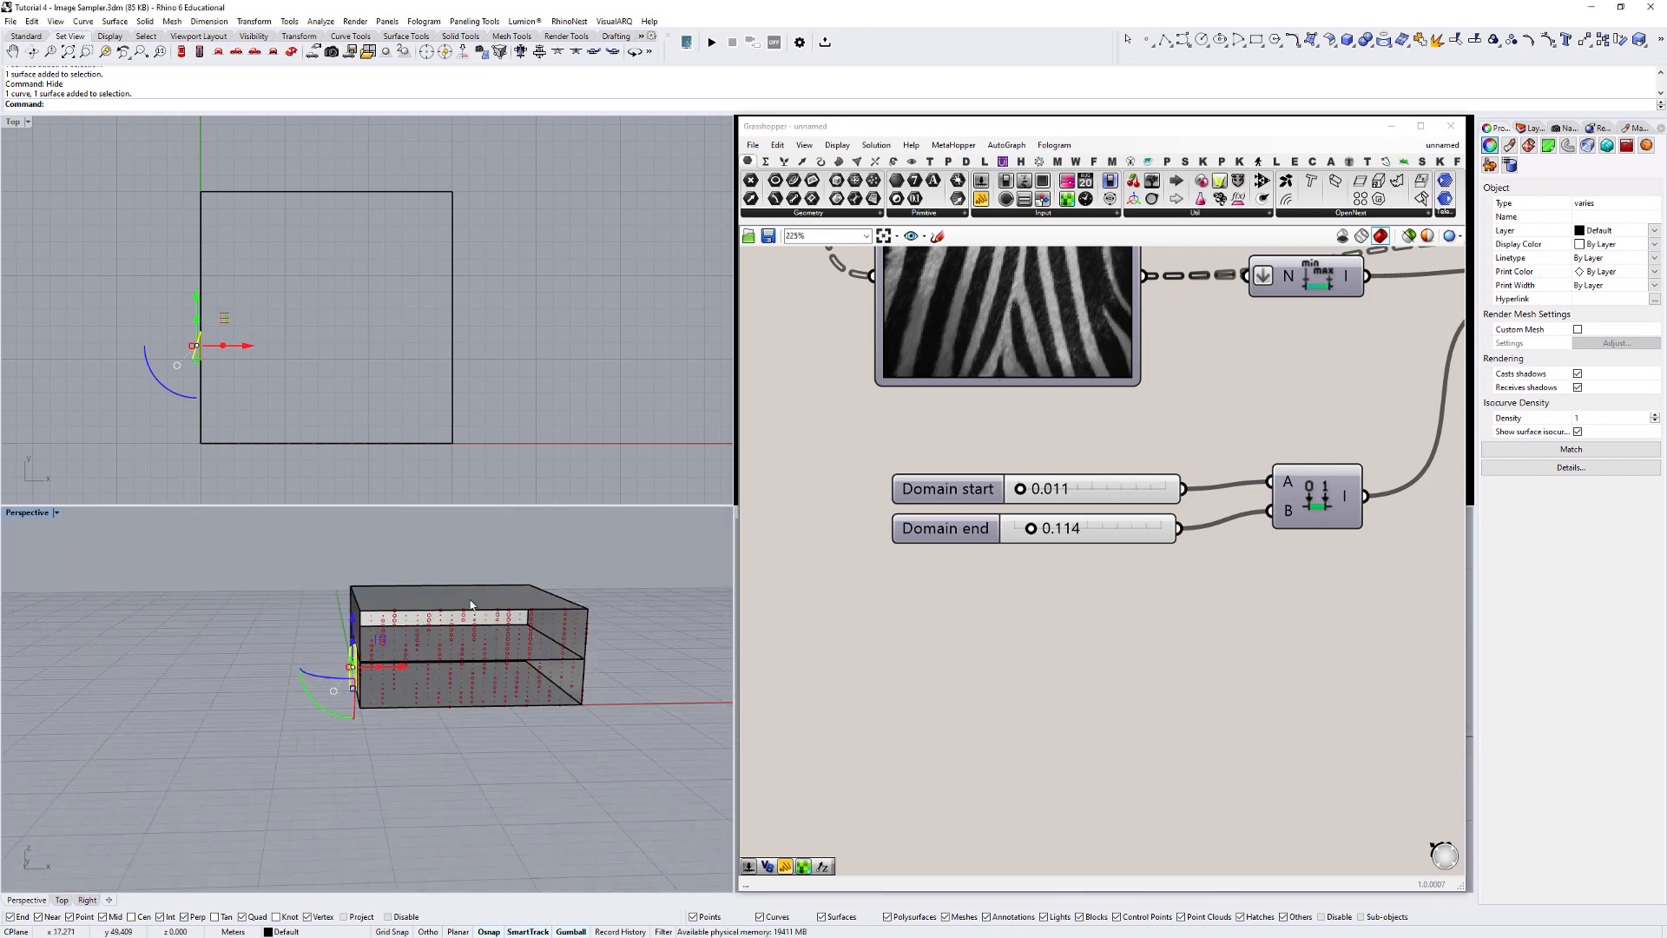
pyautogui.moveTo(476, 635); pyautogui.dragTo(530, 664, button='right')
pyautogui.scroll(-6, 1025, 423)
pyautogui.moveTo(806, 306); pyautogui.dragTo(903, 416, button='right')
pyautogui.scroll(4, 903, 417)
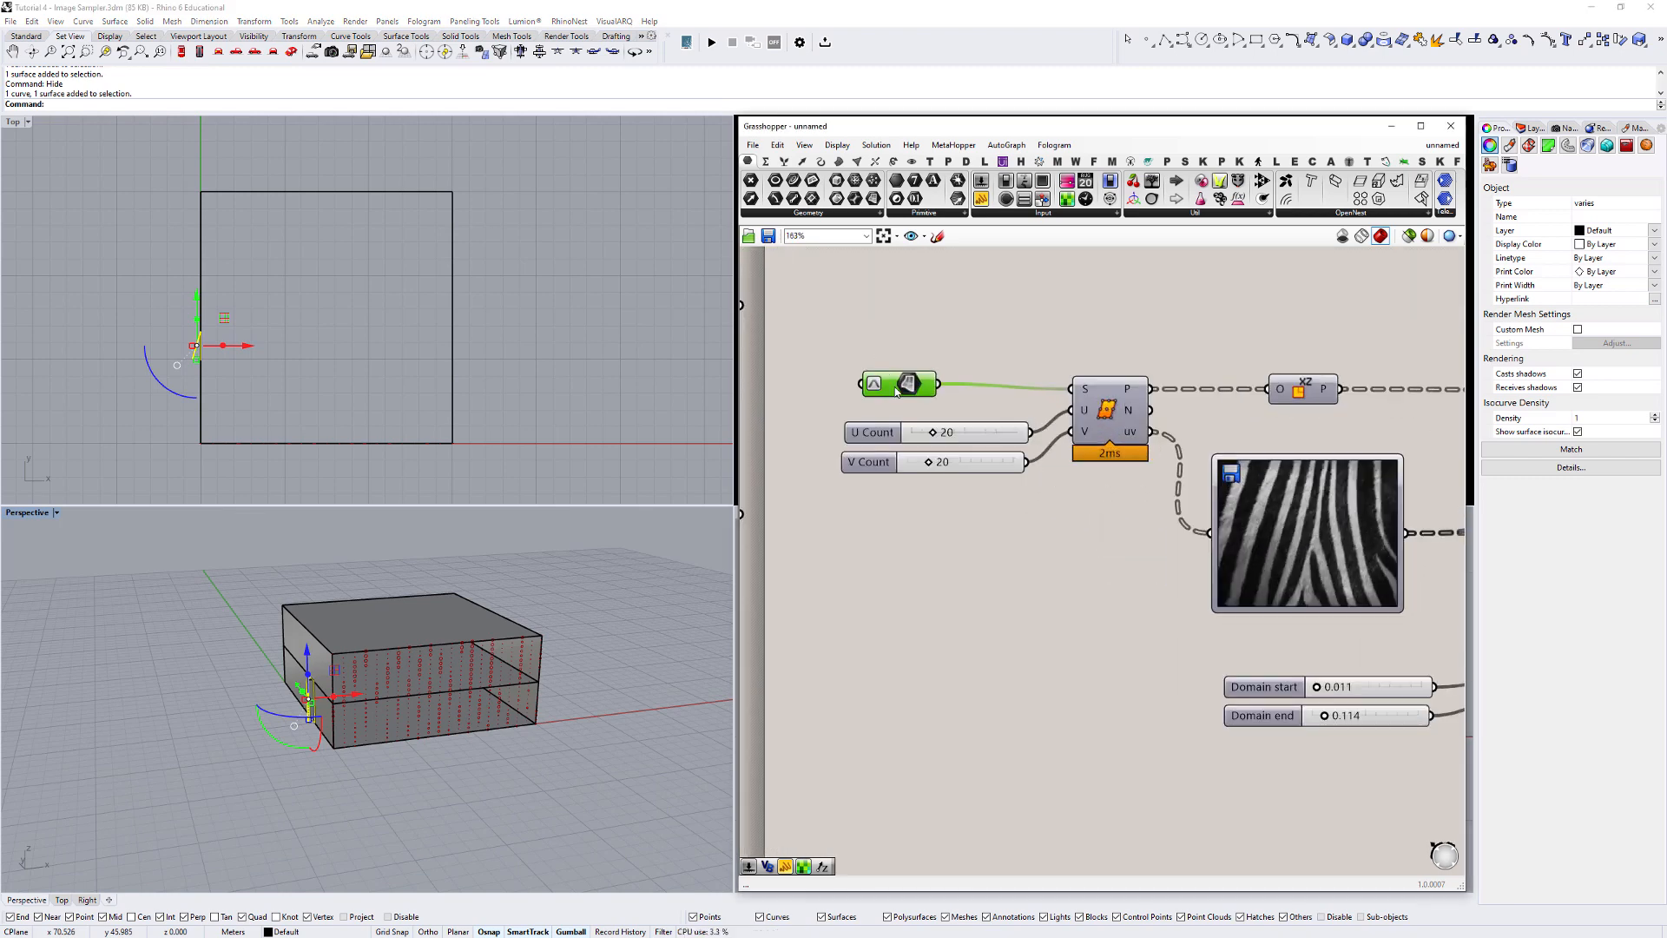
pyautogui.scroll(3, 956, 445)
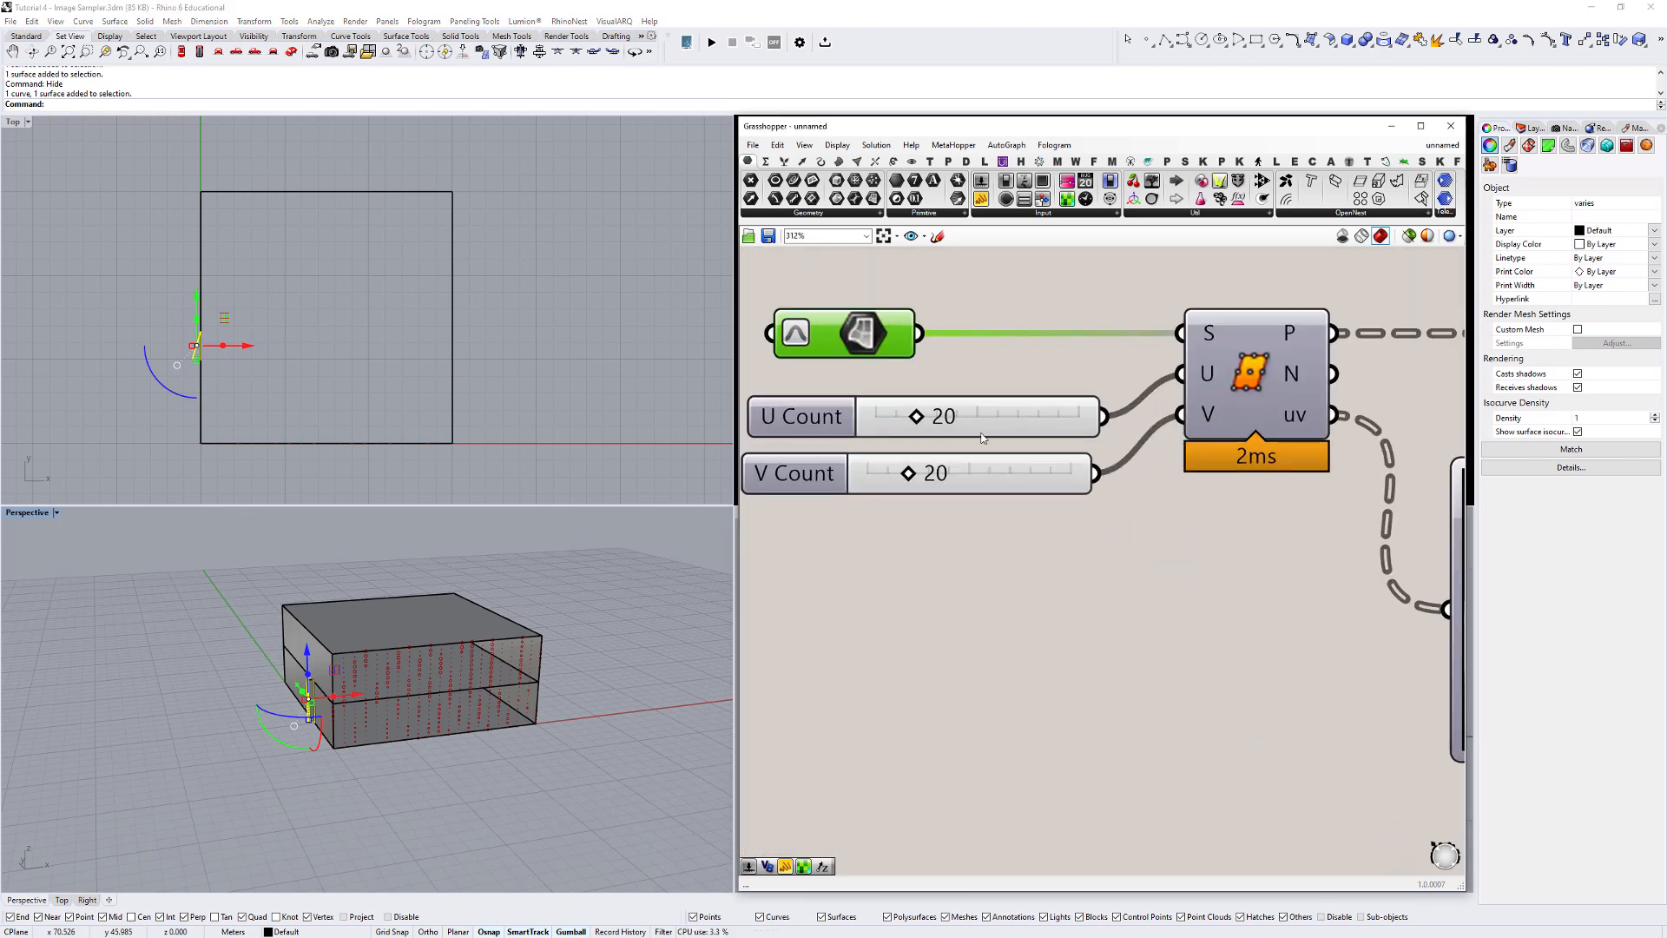
pyautogui.scroll(2, 976, 423)
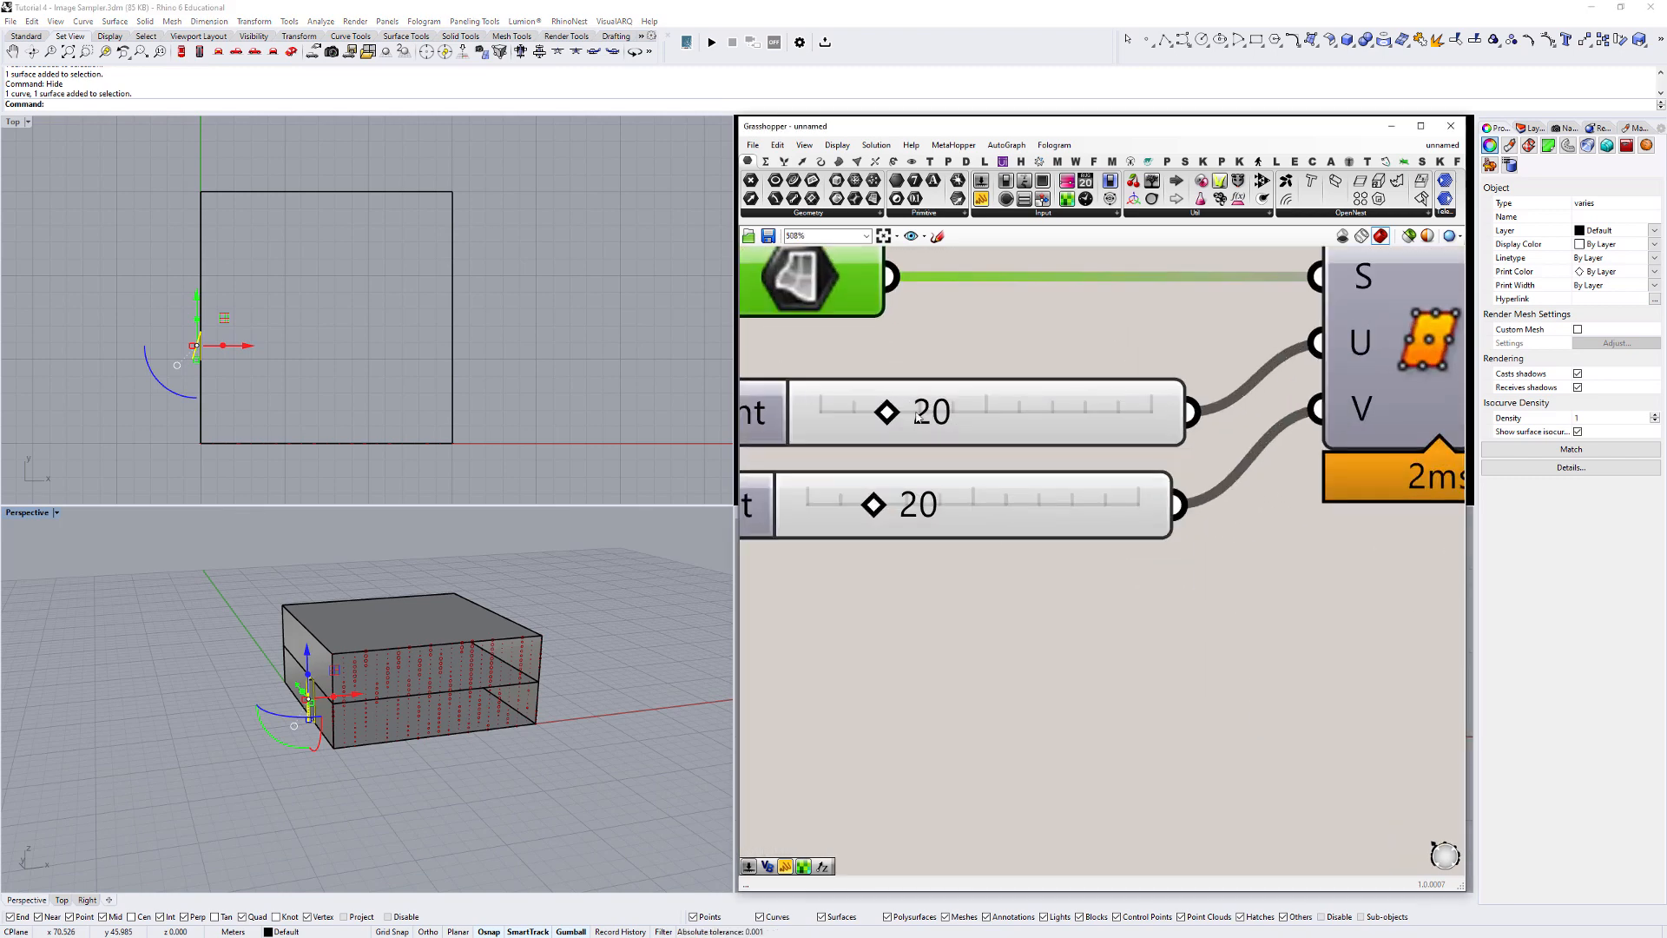
pyautogui.doubleClick(930, 416)
pyautogui.write('100')
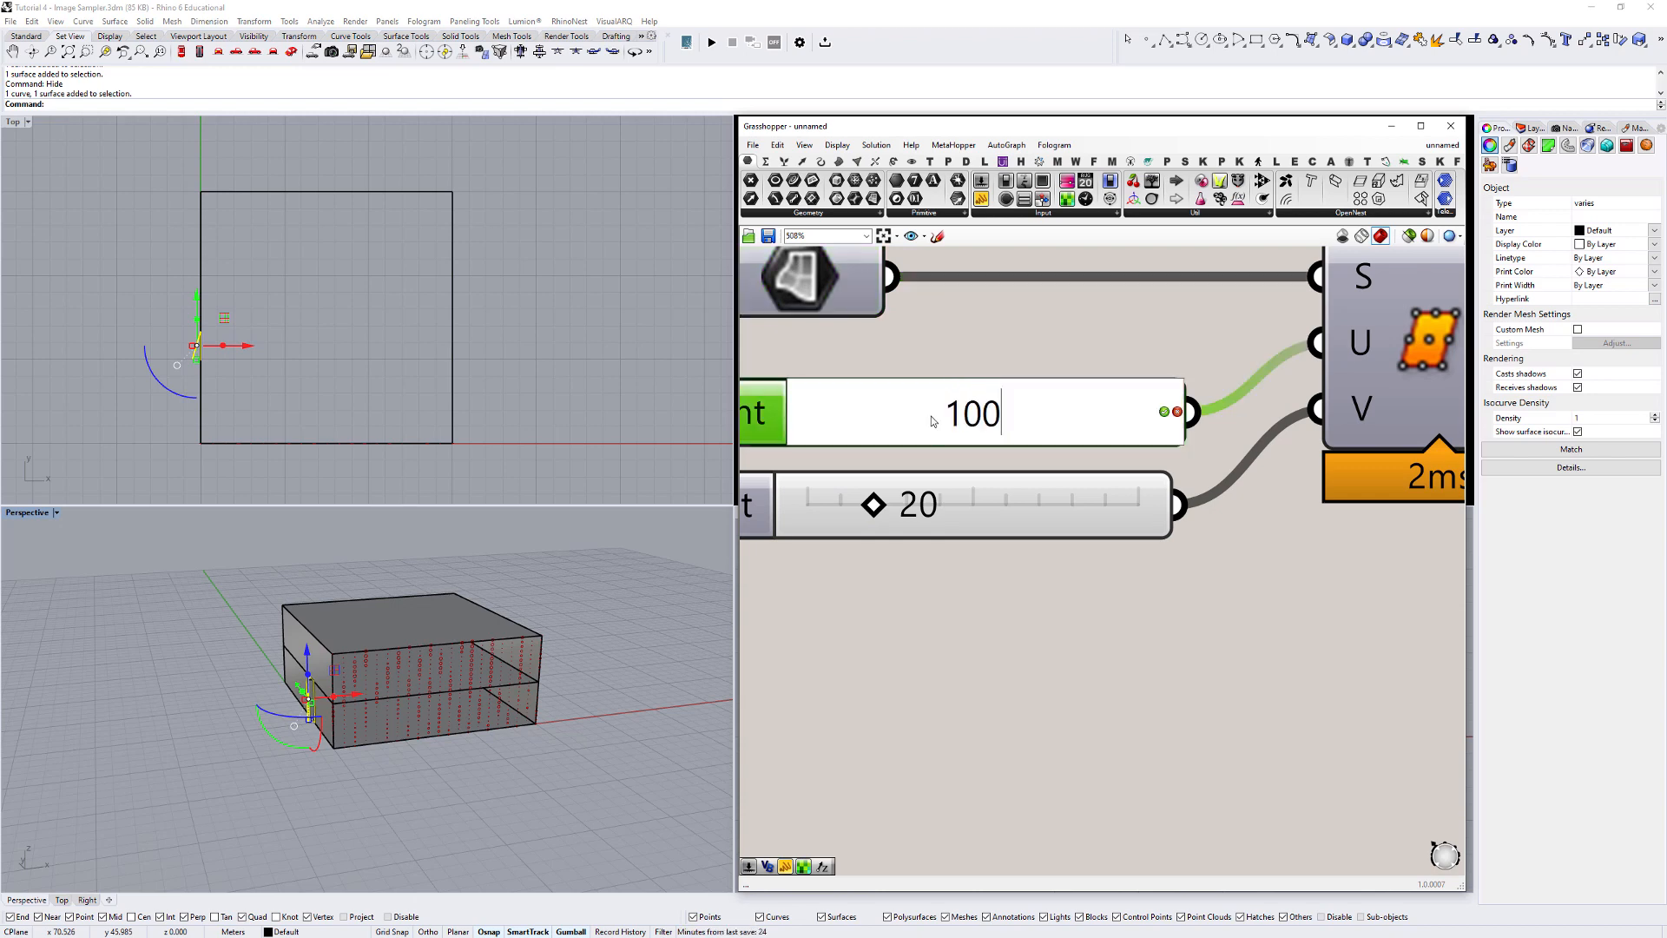
pyautogui.press('Return')
pyautogui.doubleClick(928, 511)
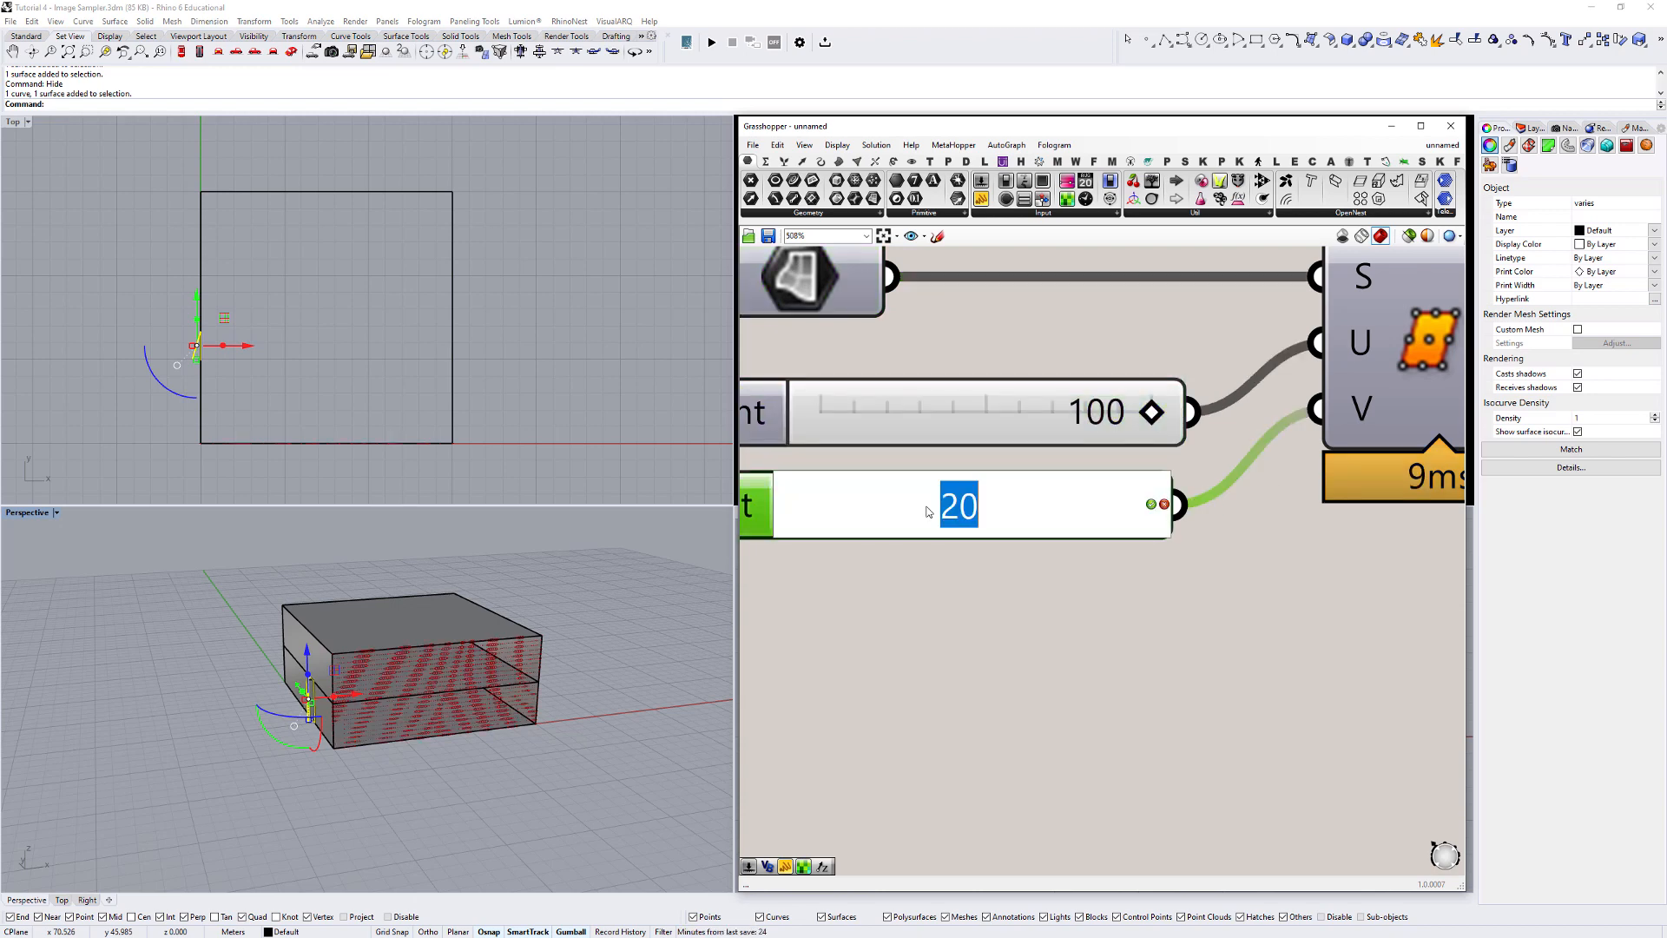
pyautogui.write('100')
pyautogui.press('Return')
# Check the circles on the front wall for overlaps and lower Domain end to 0.024.
pyautogui.scroll(5, 452, 690)
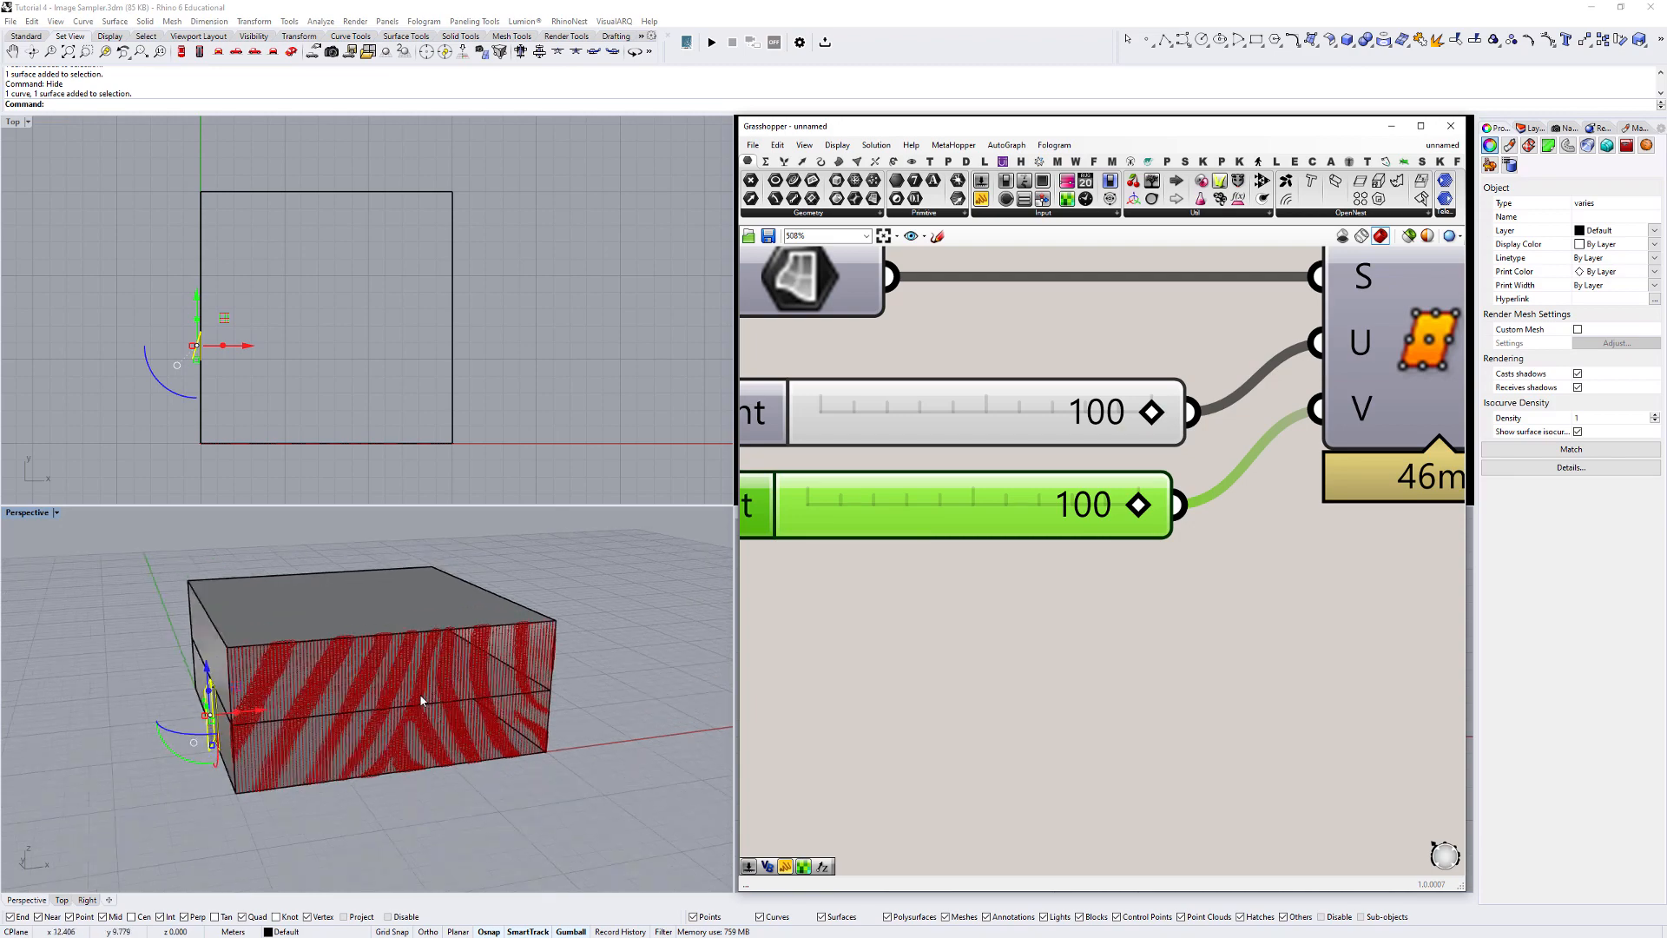
pyautogui.scroll(-4, 894, 576)
pyautogui.moveTo(895, 575); pyautogui.dragTo(849, 515, button='right')
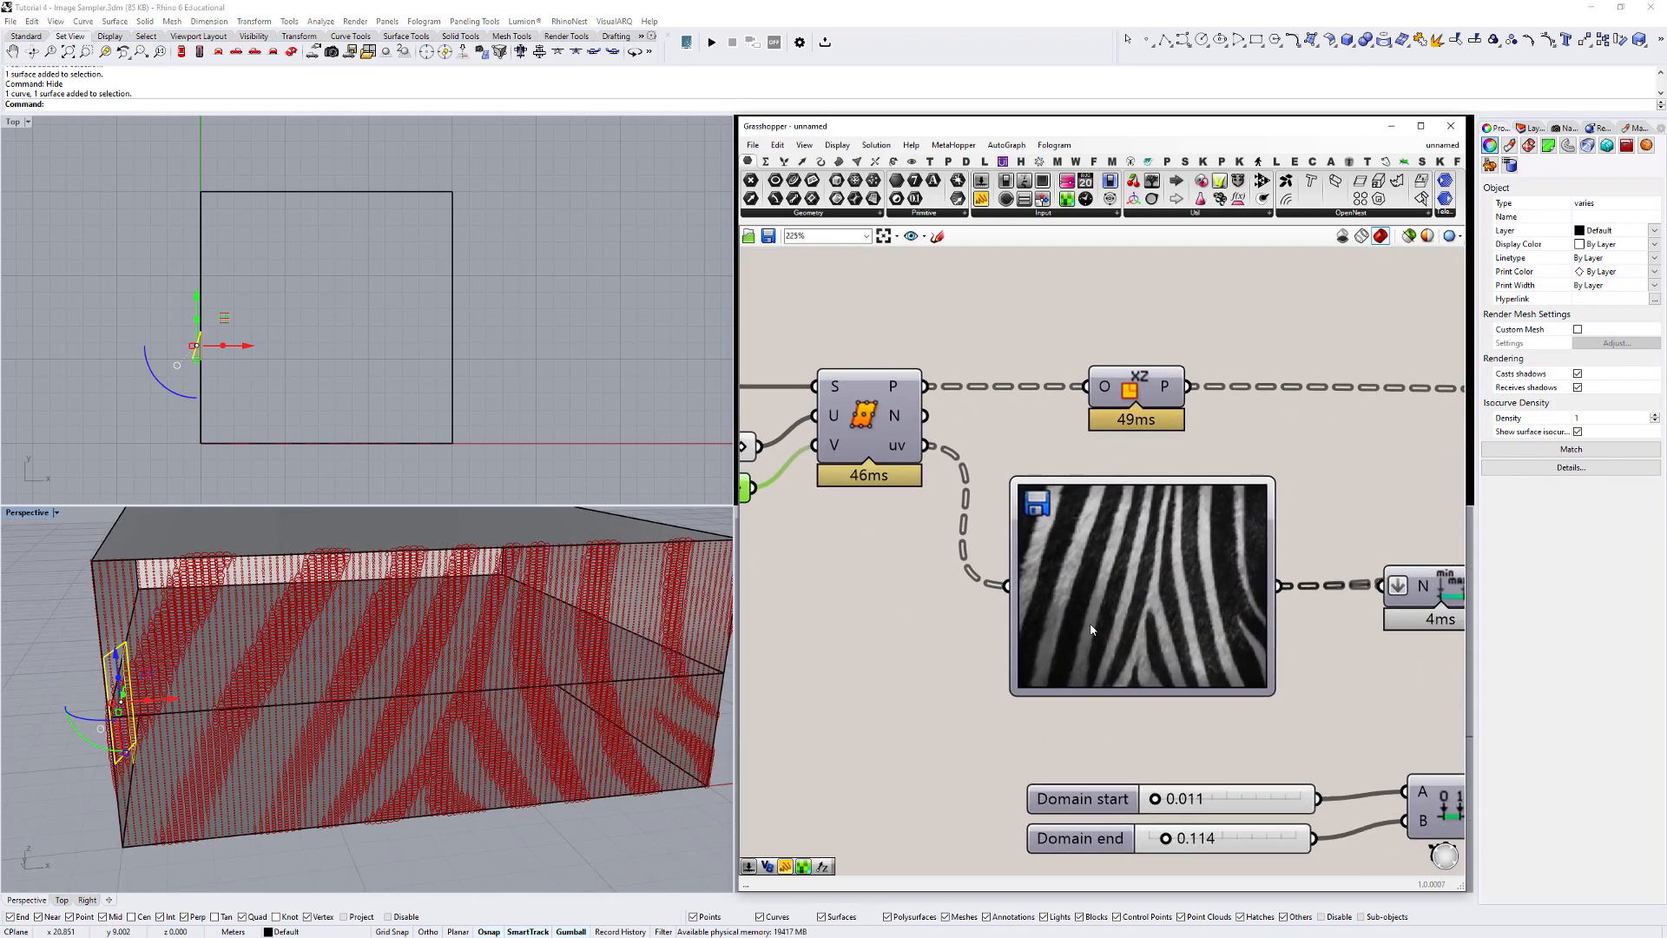
pyautogui.moveTo(639, 690); pyautogui.dragTo(521, 638, button='right')
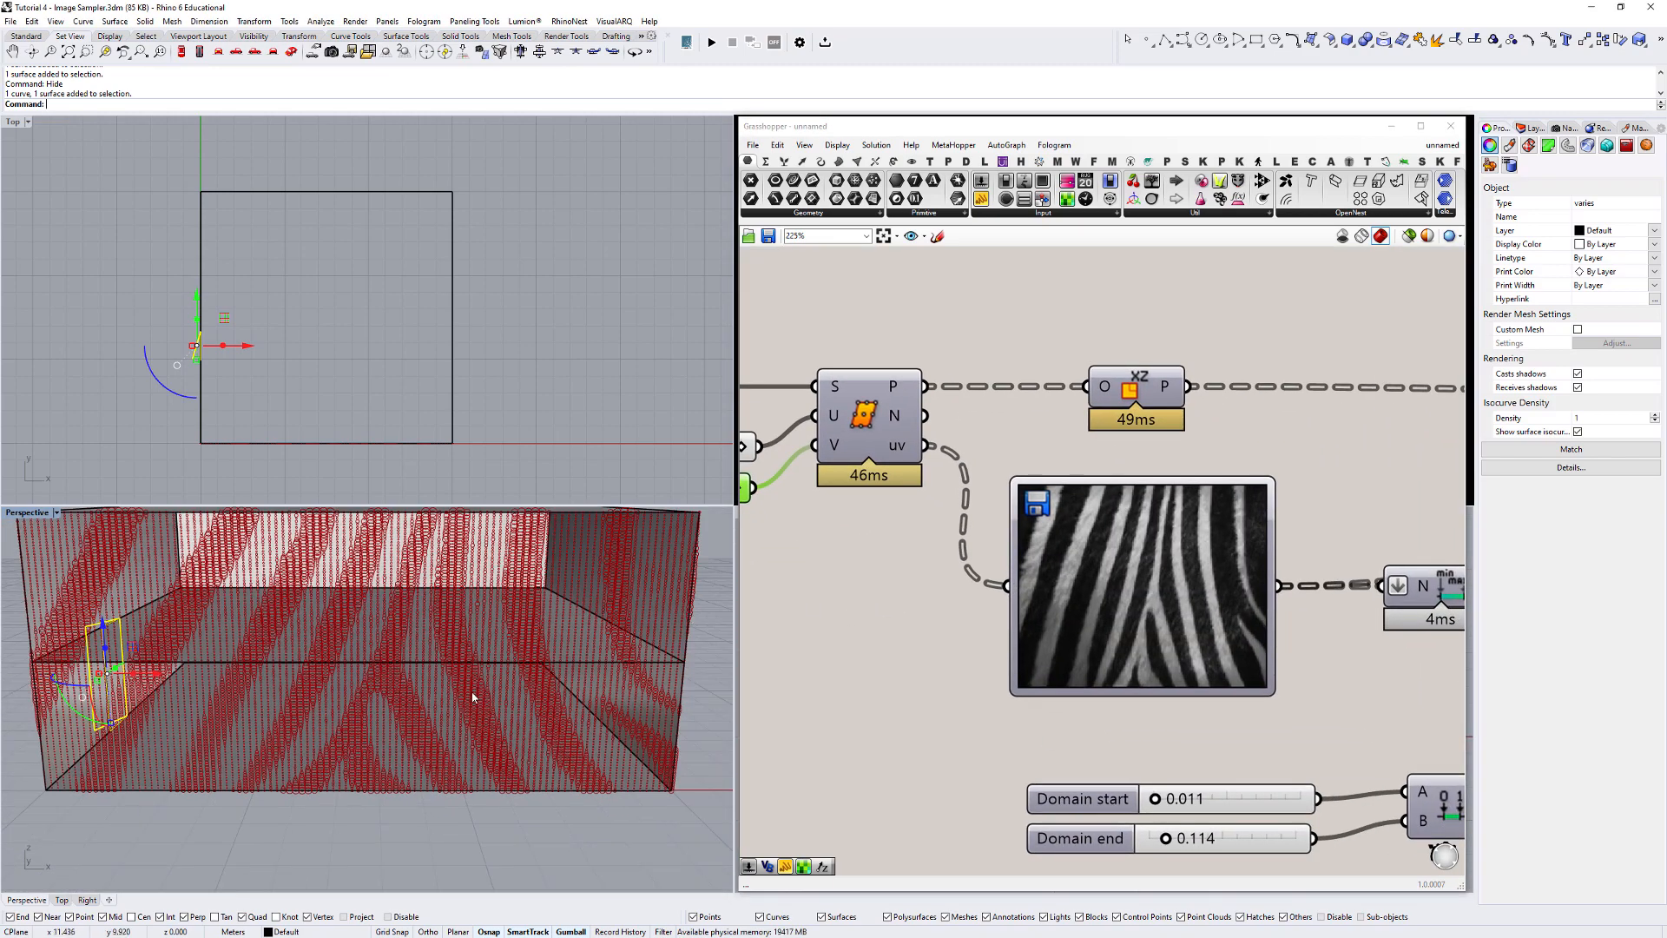
pyautogui.scroll(6, 382, 655)
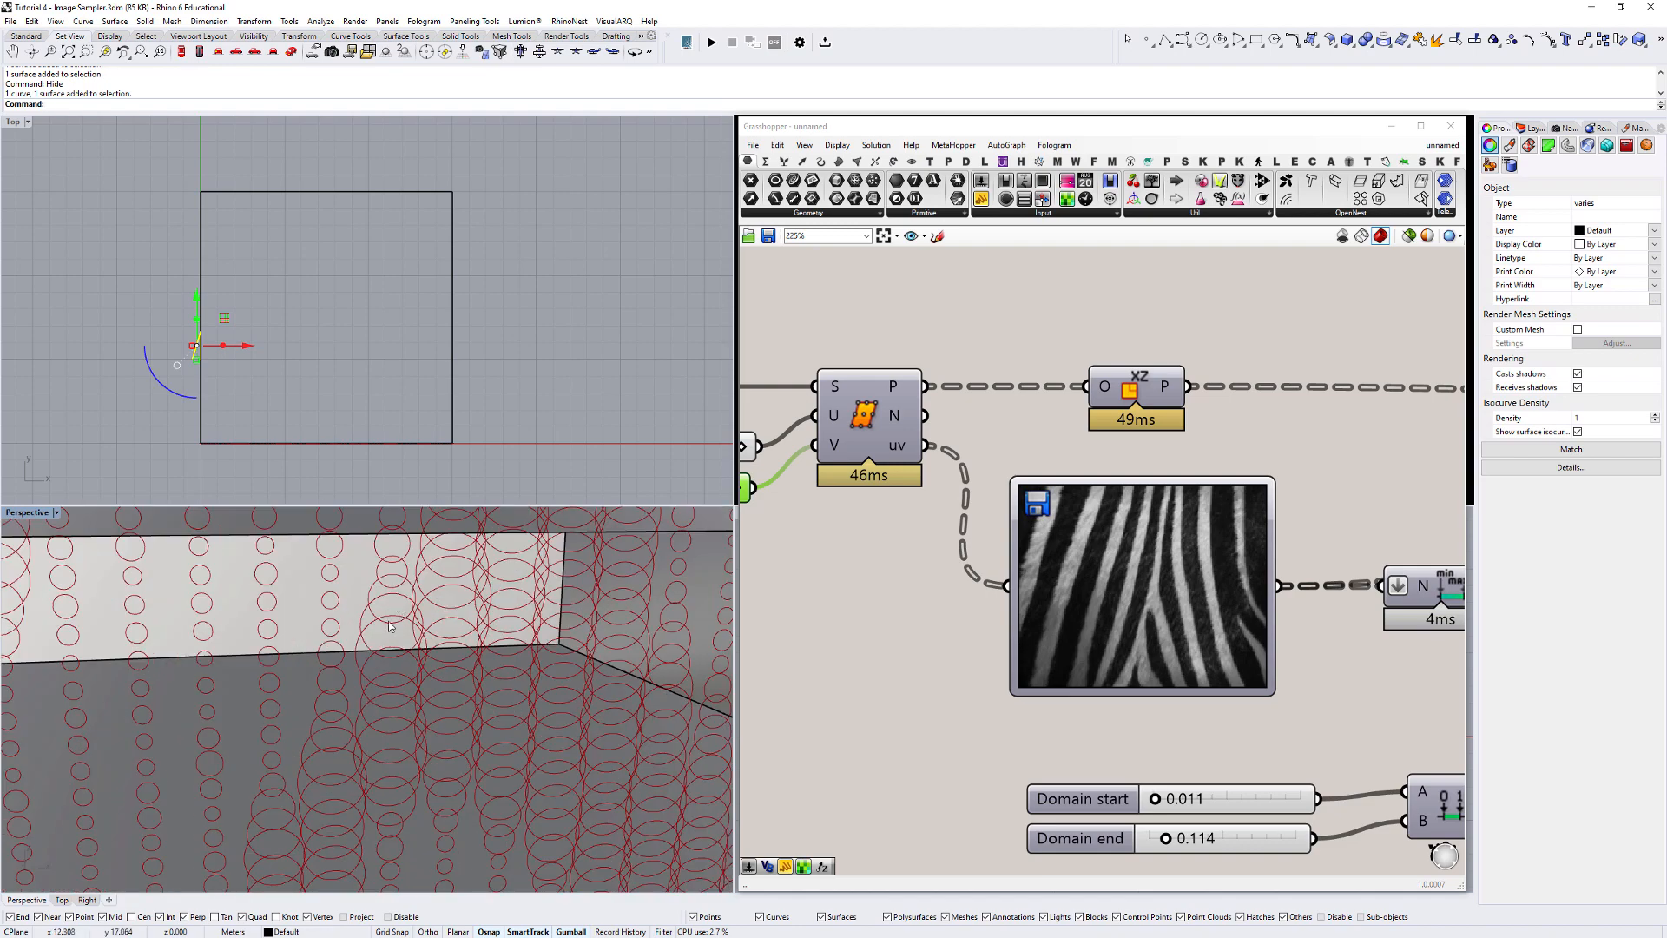
pyautogui.scroll(-6, 1003, 610)
pyautogui.moveTo(884, 608); pyautogui.dragTo(942, 502, button='right')
pyautogui.scroll(9, 1265, 556)
pyautogui.scroll(-5, 941, 502)
pyautogui.scroll(5, 1042, 418)
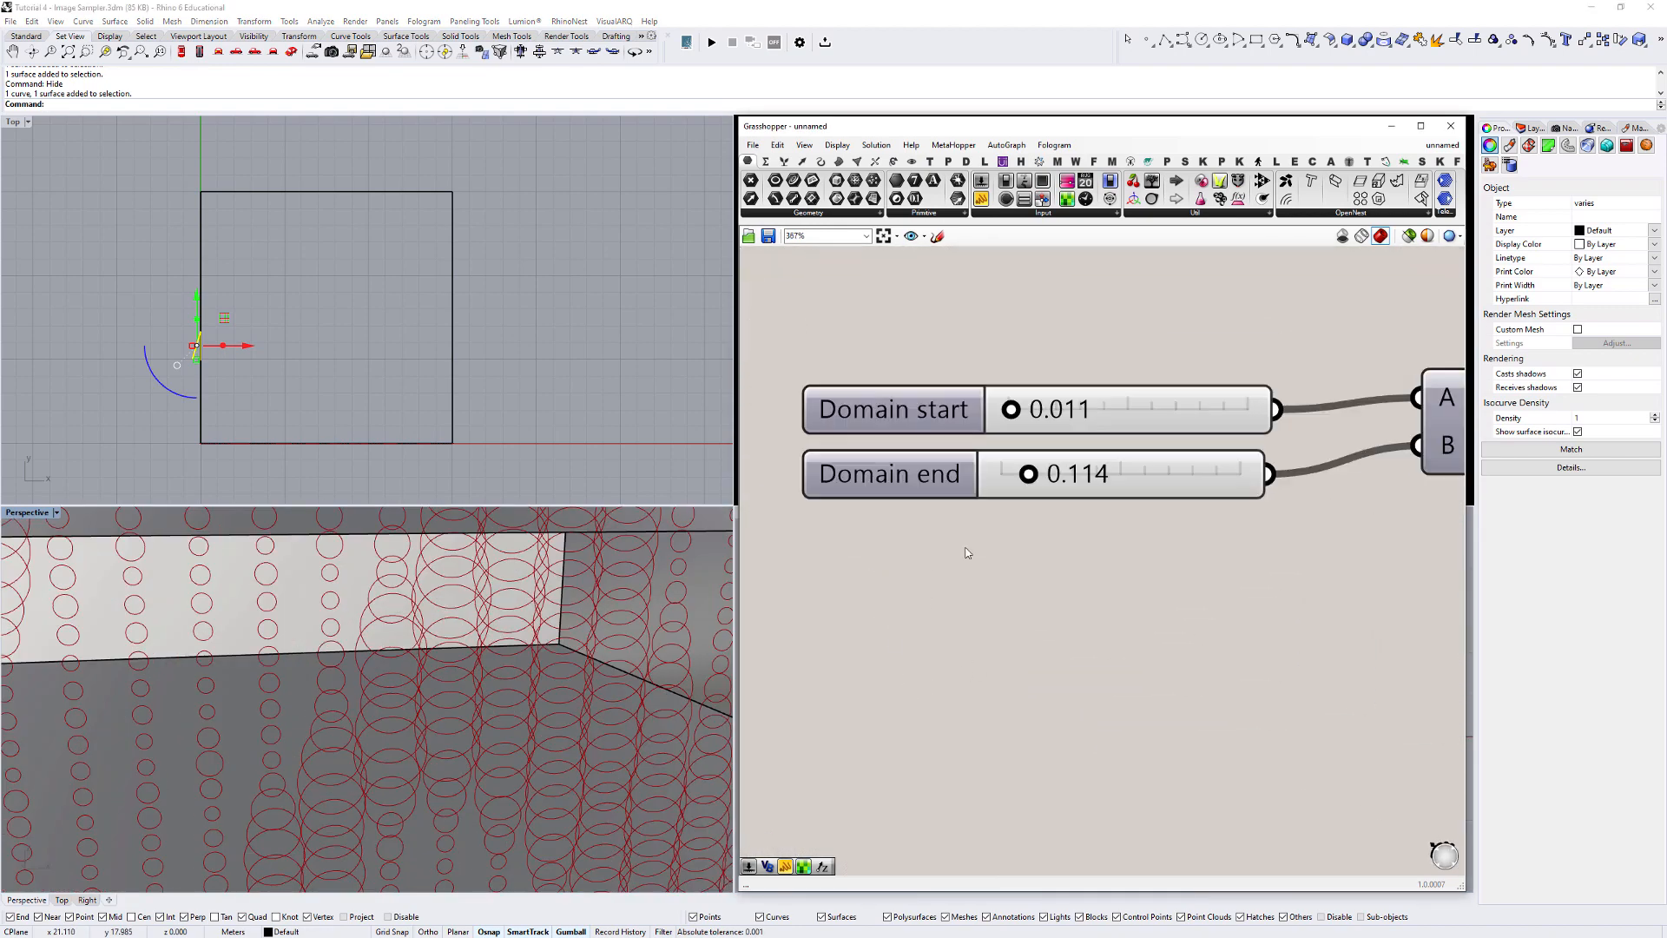
pyautogui.moveTo(1035, 473); pyautogui.dragTo(1013, 474)
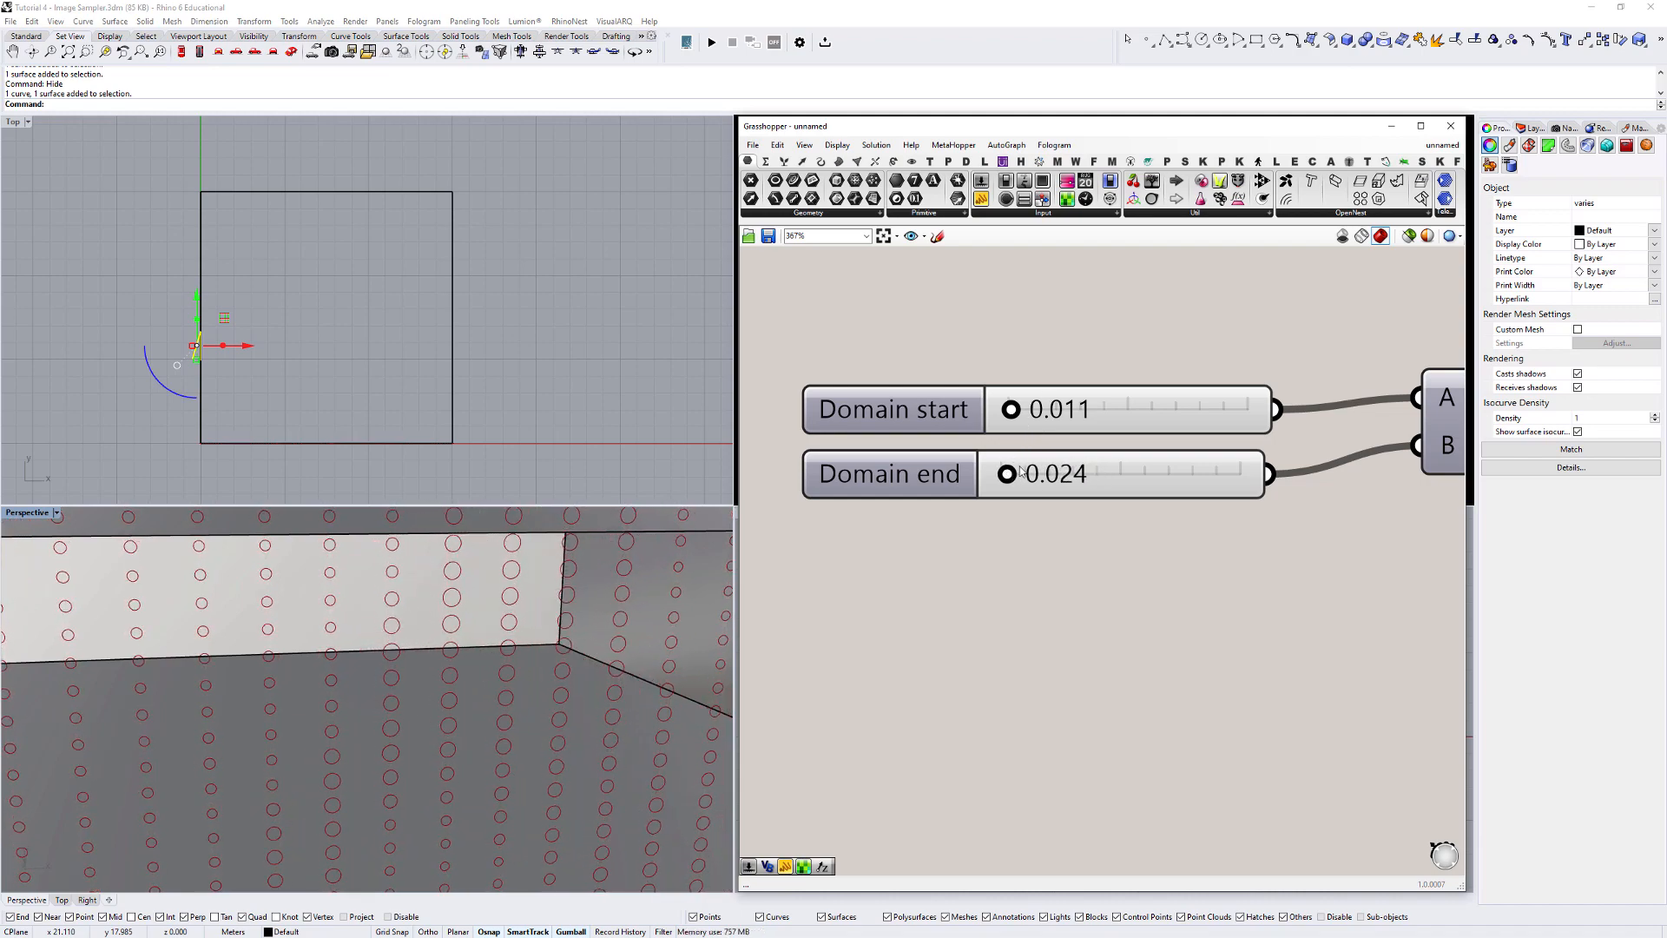
# Examine the size and spacing of the circles across the front wall, both close up and as a whole.
pyautogui.scroll(-5, 1021, 471)
pyautogui.scroll(-6, 483, 705)
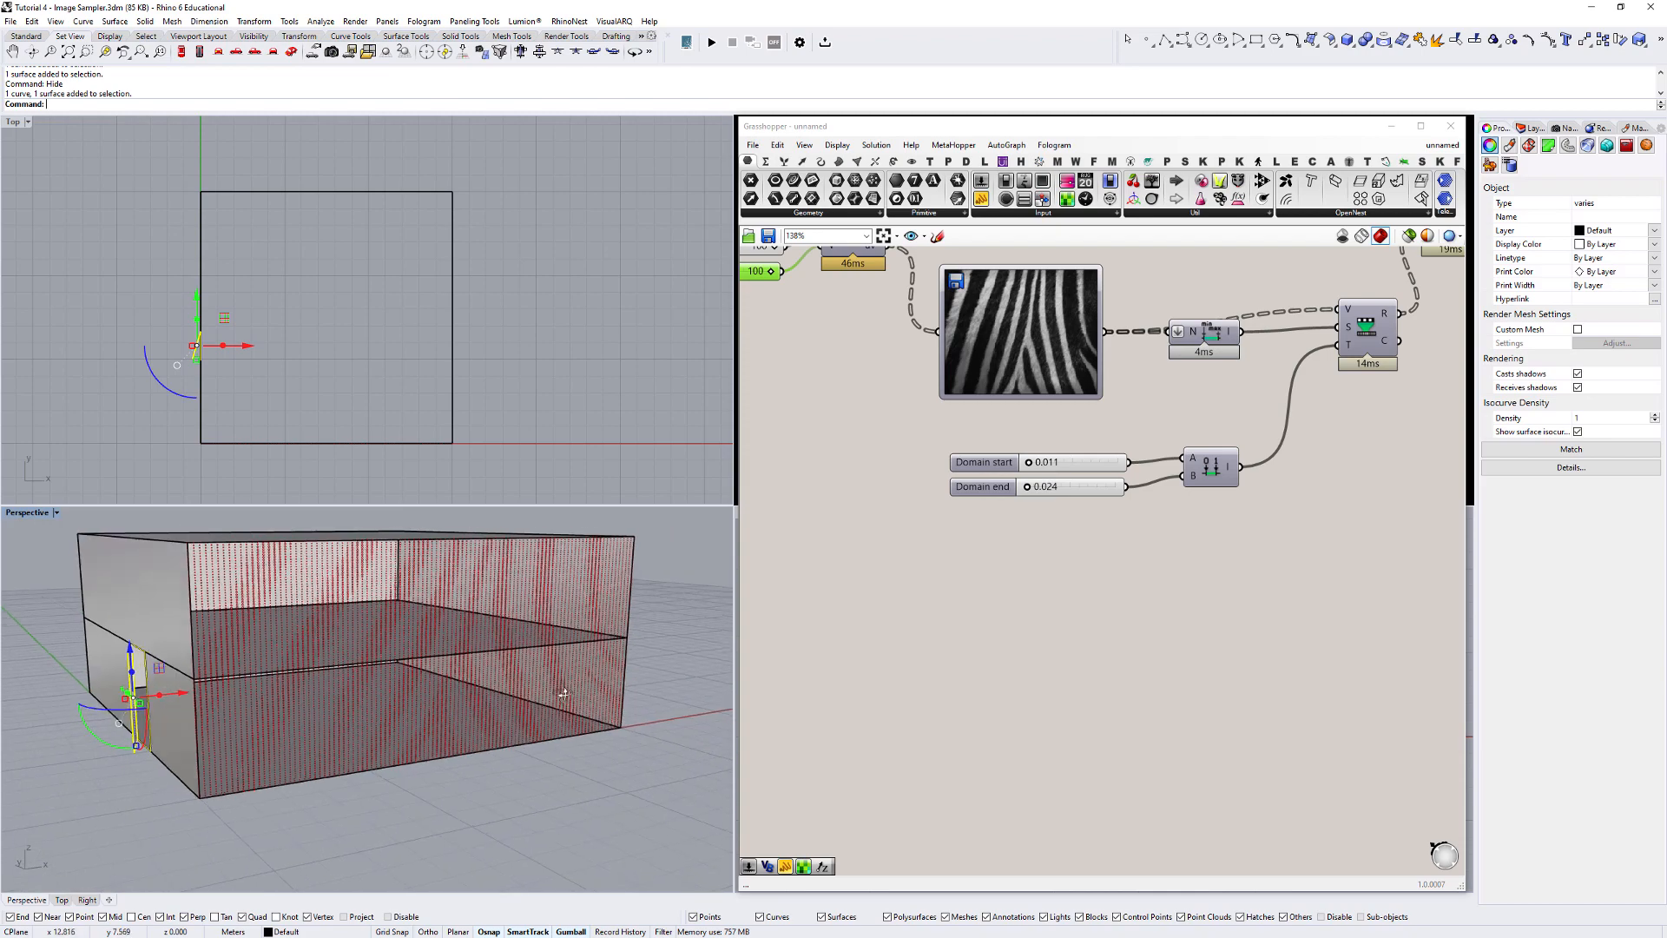
pyautogui.scroll(8, 480, 665)
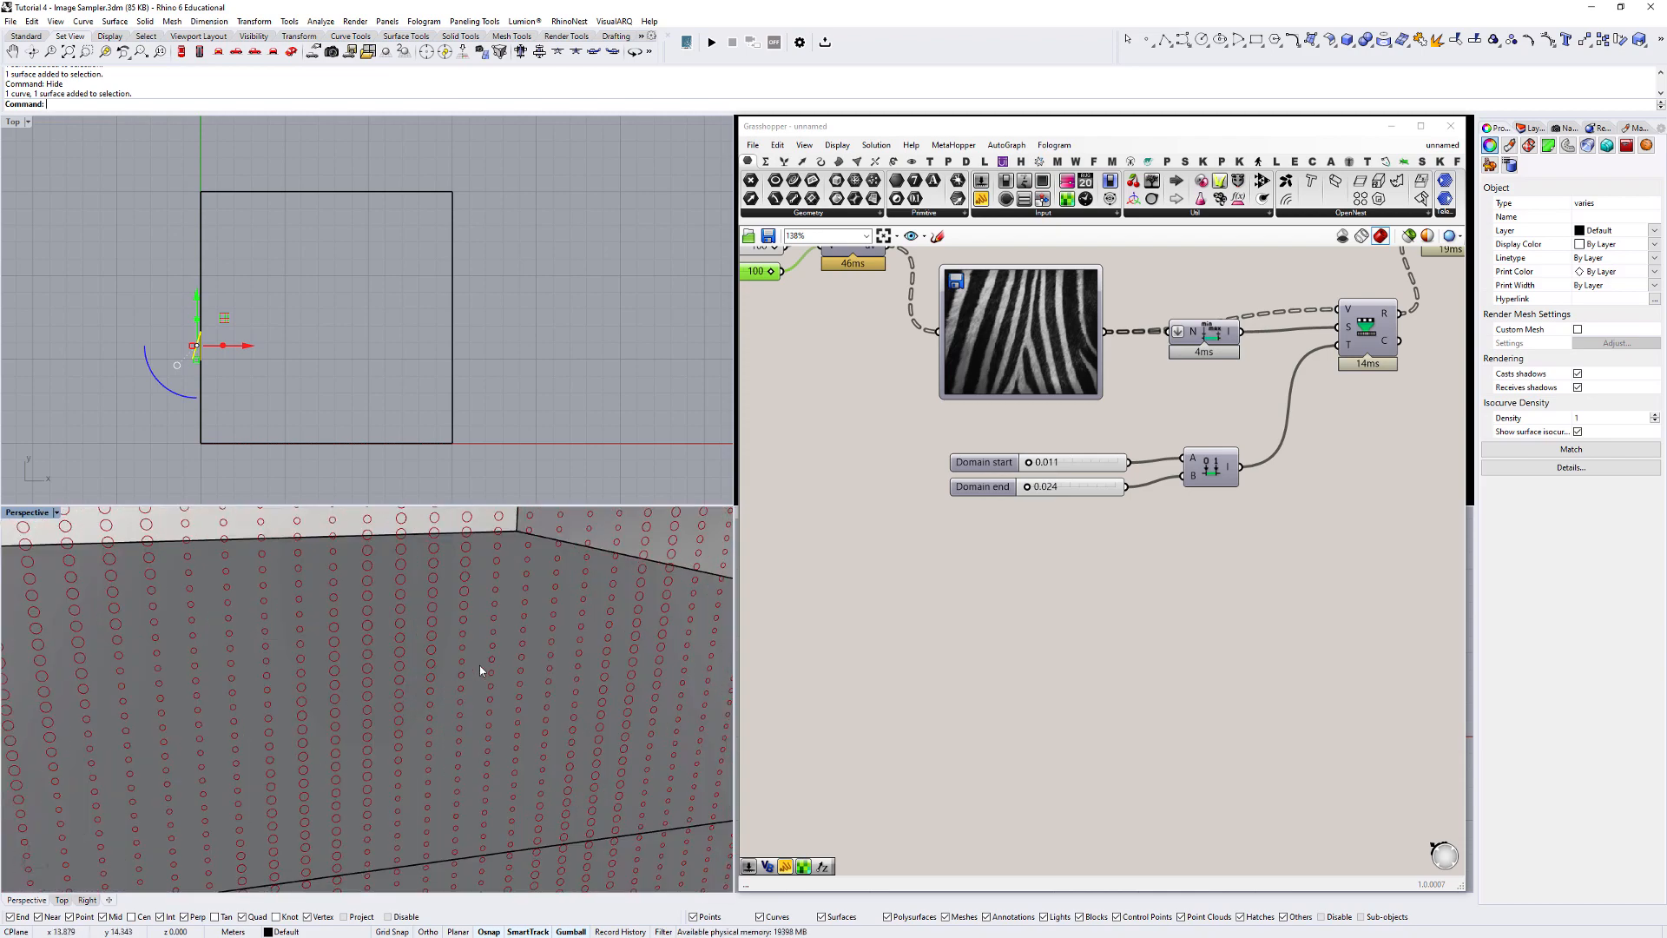
pyautogui.scroll(-8, 480, 665)
pyautogui.scroll(-5, 1119, 469)
pyautogui.moveTo(1016, 439); pyautogui.dragTo(1068, 511, button='right')
pyautogui.scroll(4, 1061, 503)
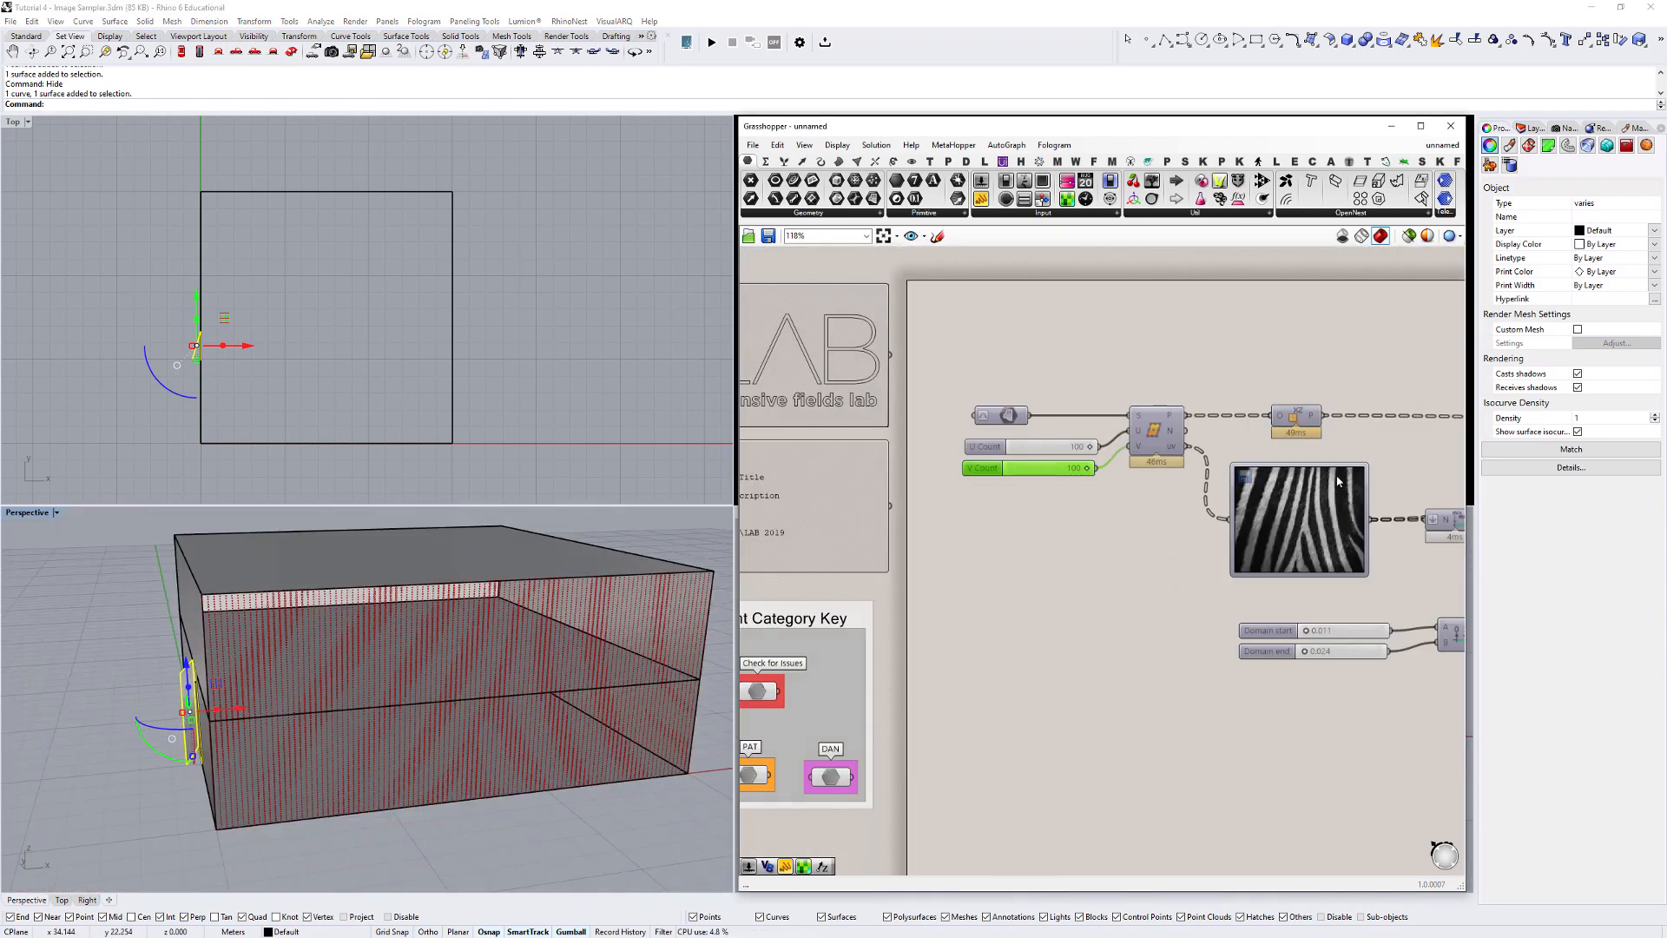
# Add a Boundary Surfaces component beside the Circle component.
pyautogui.moveTo(1389, 461); pyautogui.dragTo(1086, 468, button='right')
pyautogui.moveTo(1438, 424); pyautogui.dragTo(1253, 440, button='right')
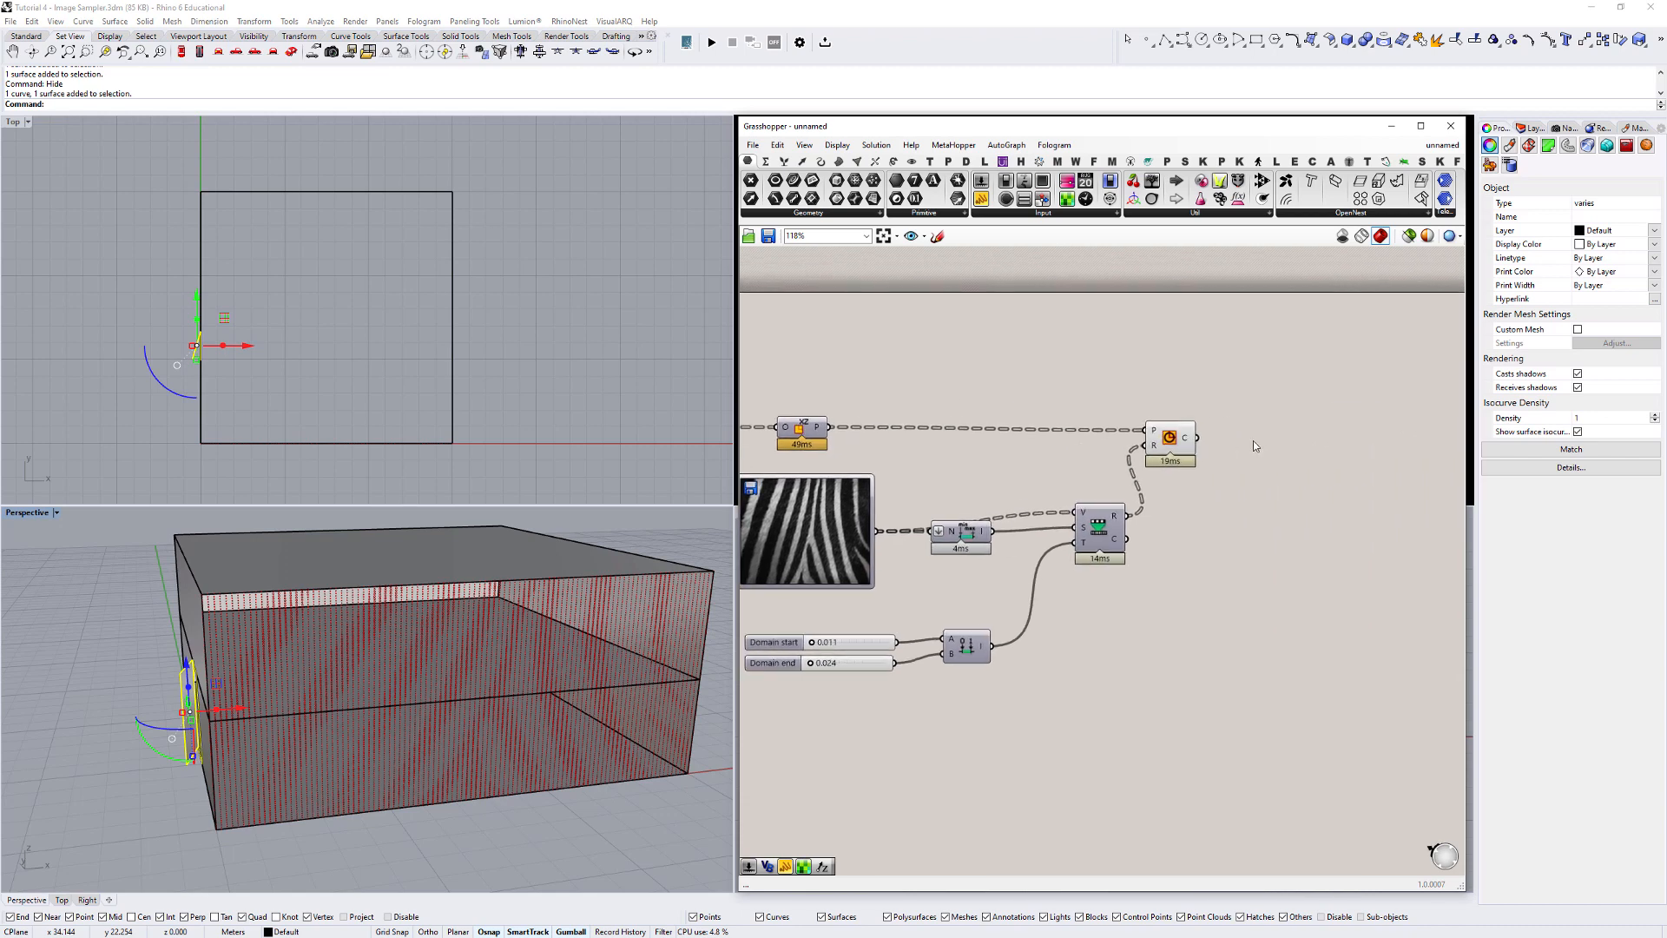
pyautogui.doubleClick(1253, 440)
pyautogui.write('boun')
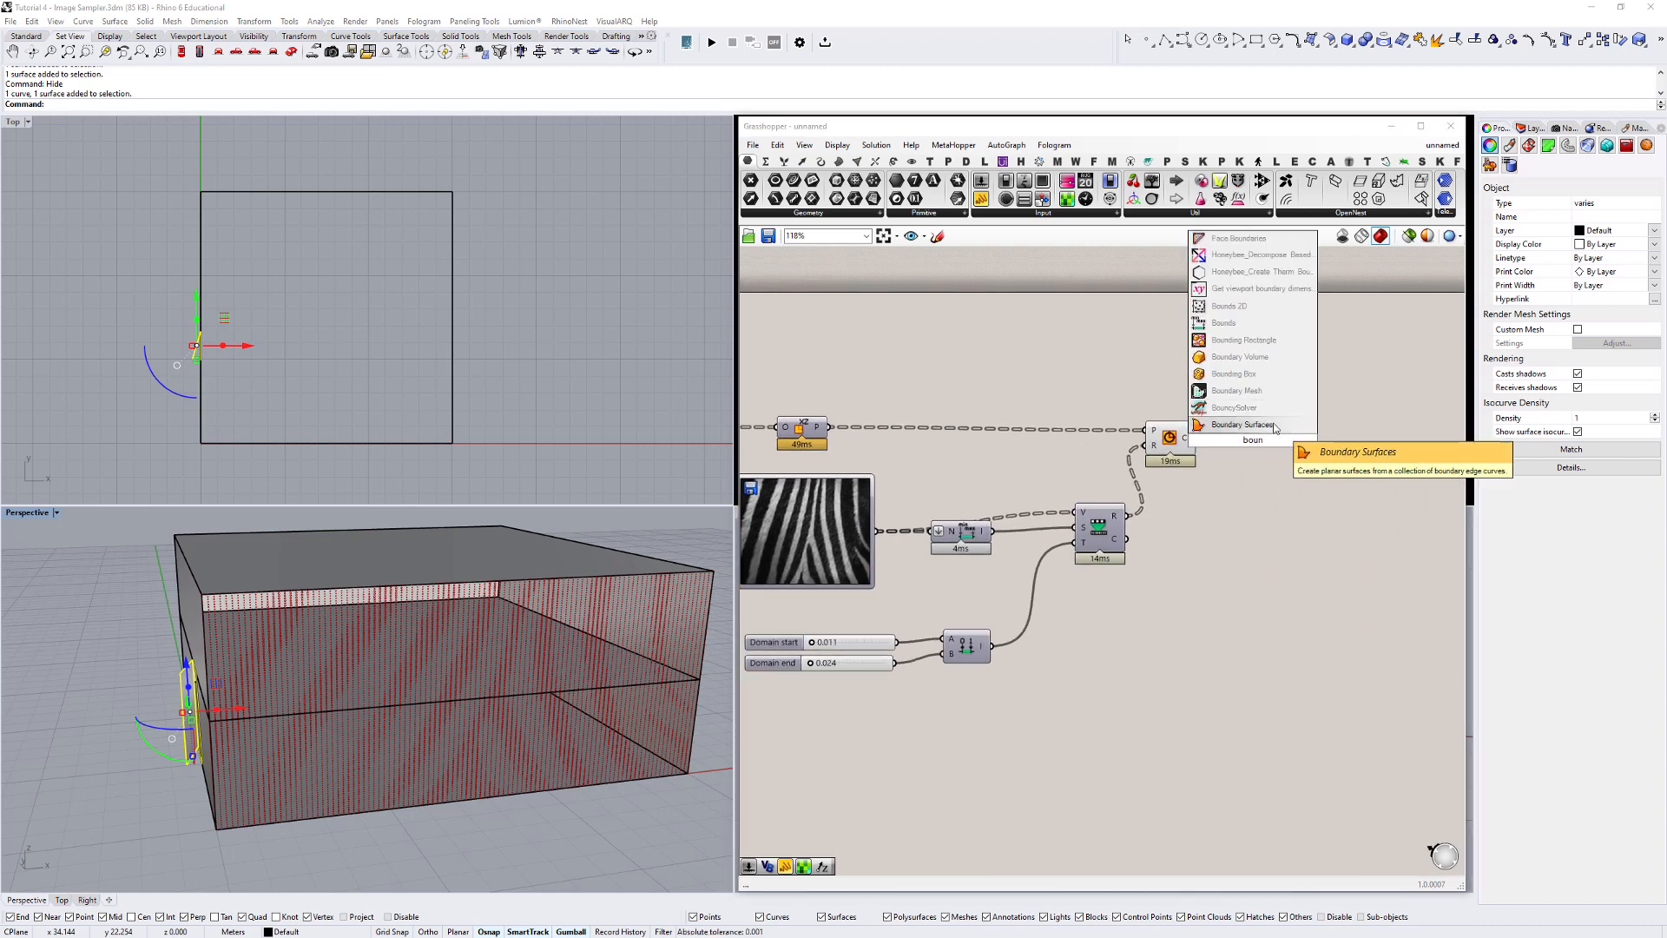
pyautogui.press('Return')
# Connect the Circle output to the edges input of Boundary Surfaces and move that component slightly farther from Circle.
pyautogui.scroll(4, 1178, 444)
pyautogui.moveTo(1146, 432); pyautogui.dragTo(1155, 434)
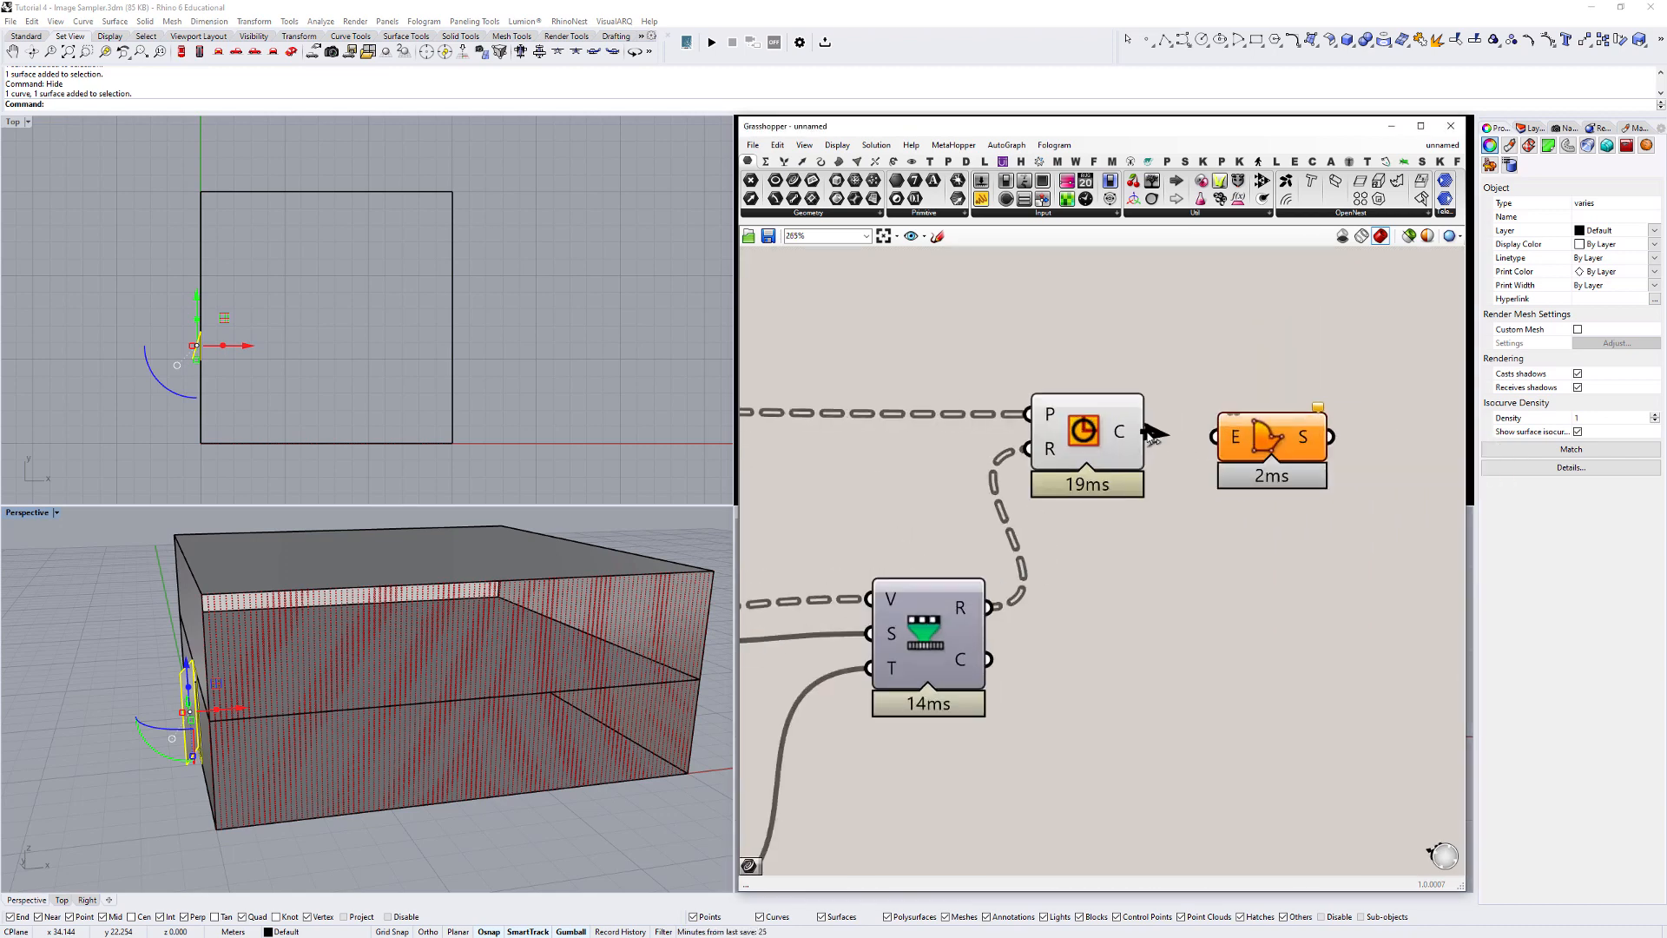
pyautogui.scroll(-7, 1150, 436)
pyautogui.moveTo(823, 415); pyautogui.dragTo(960, 425, button='right')
pyautogui.scroll(5, 1269, 444)
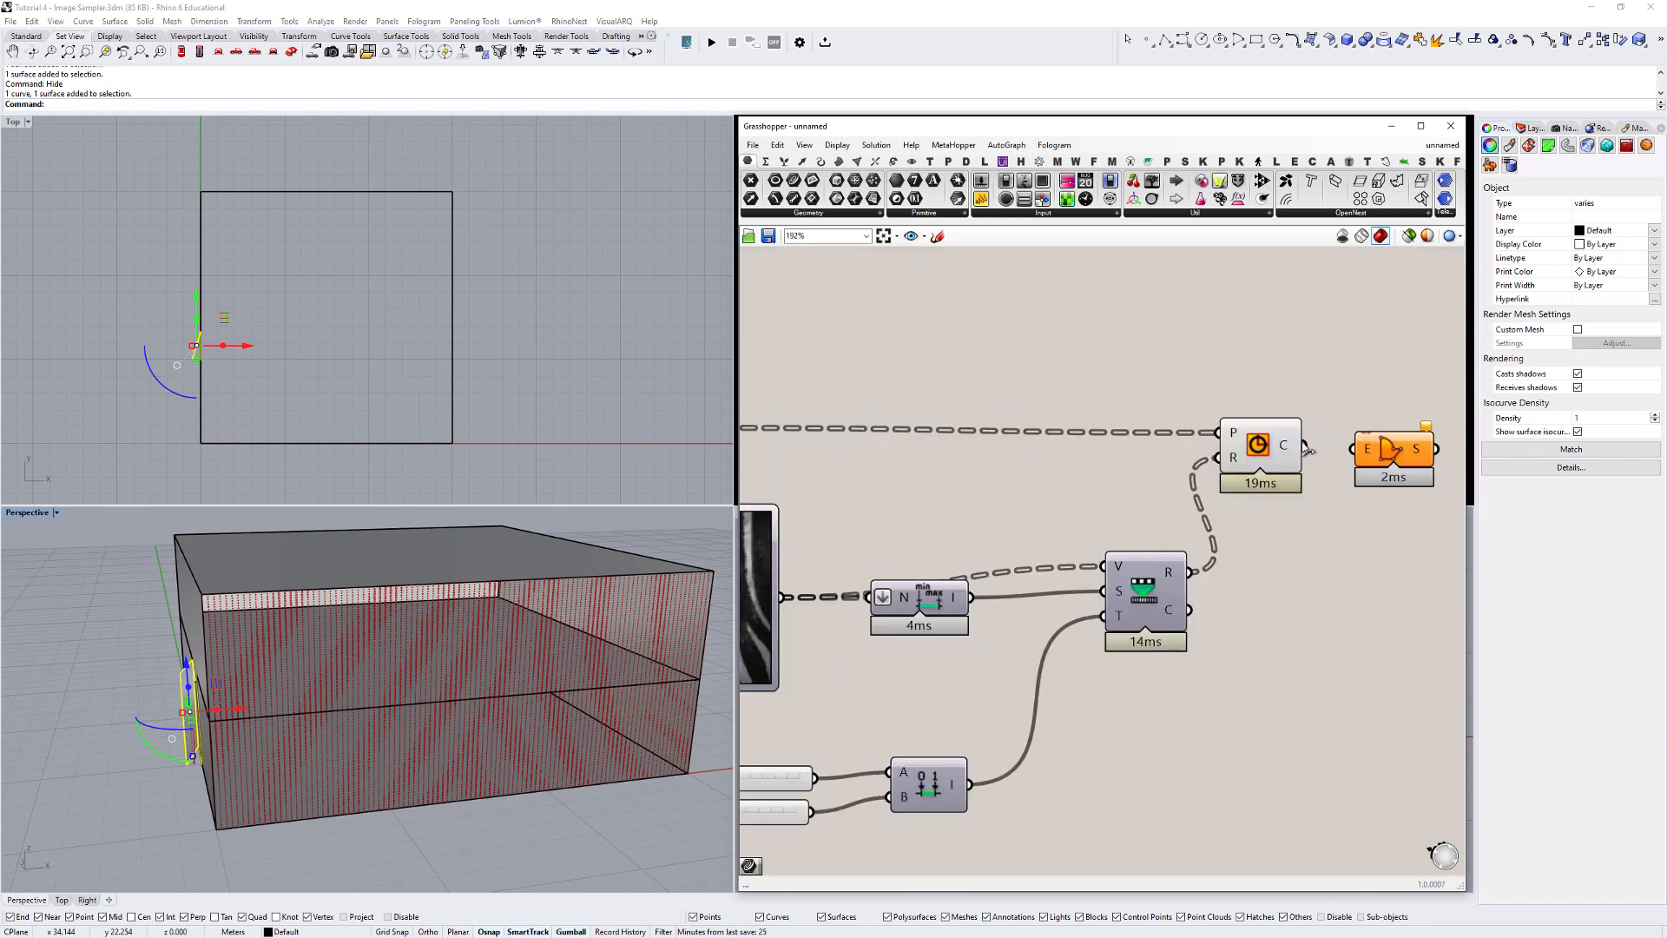
pyautogui.moveTo(1307, 447); pyautogui.dragTo(1371, 452)
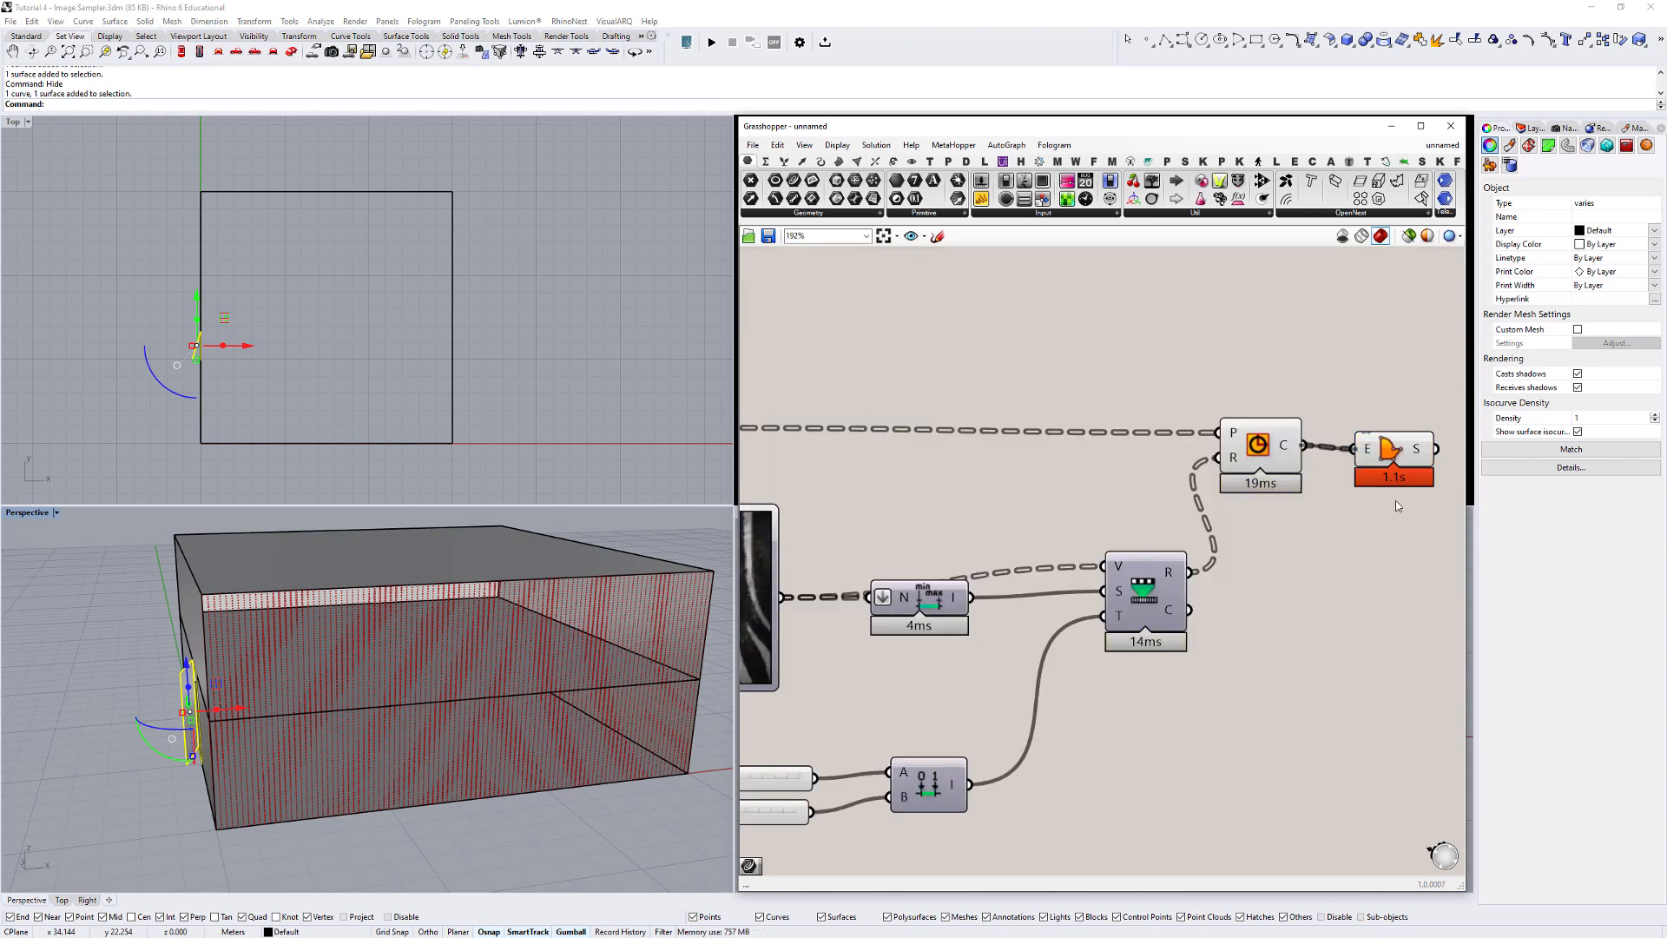
pyautogui.moveTo(1398, 453); pyautogui.dragTo(1428, 449)
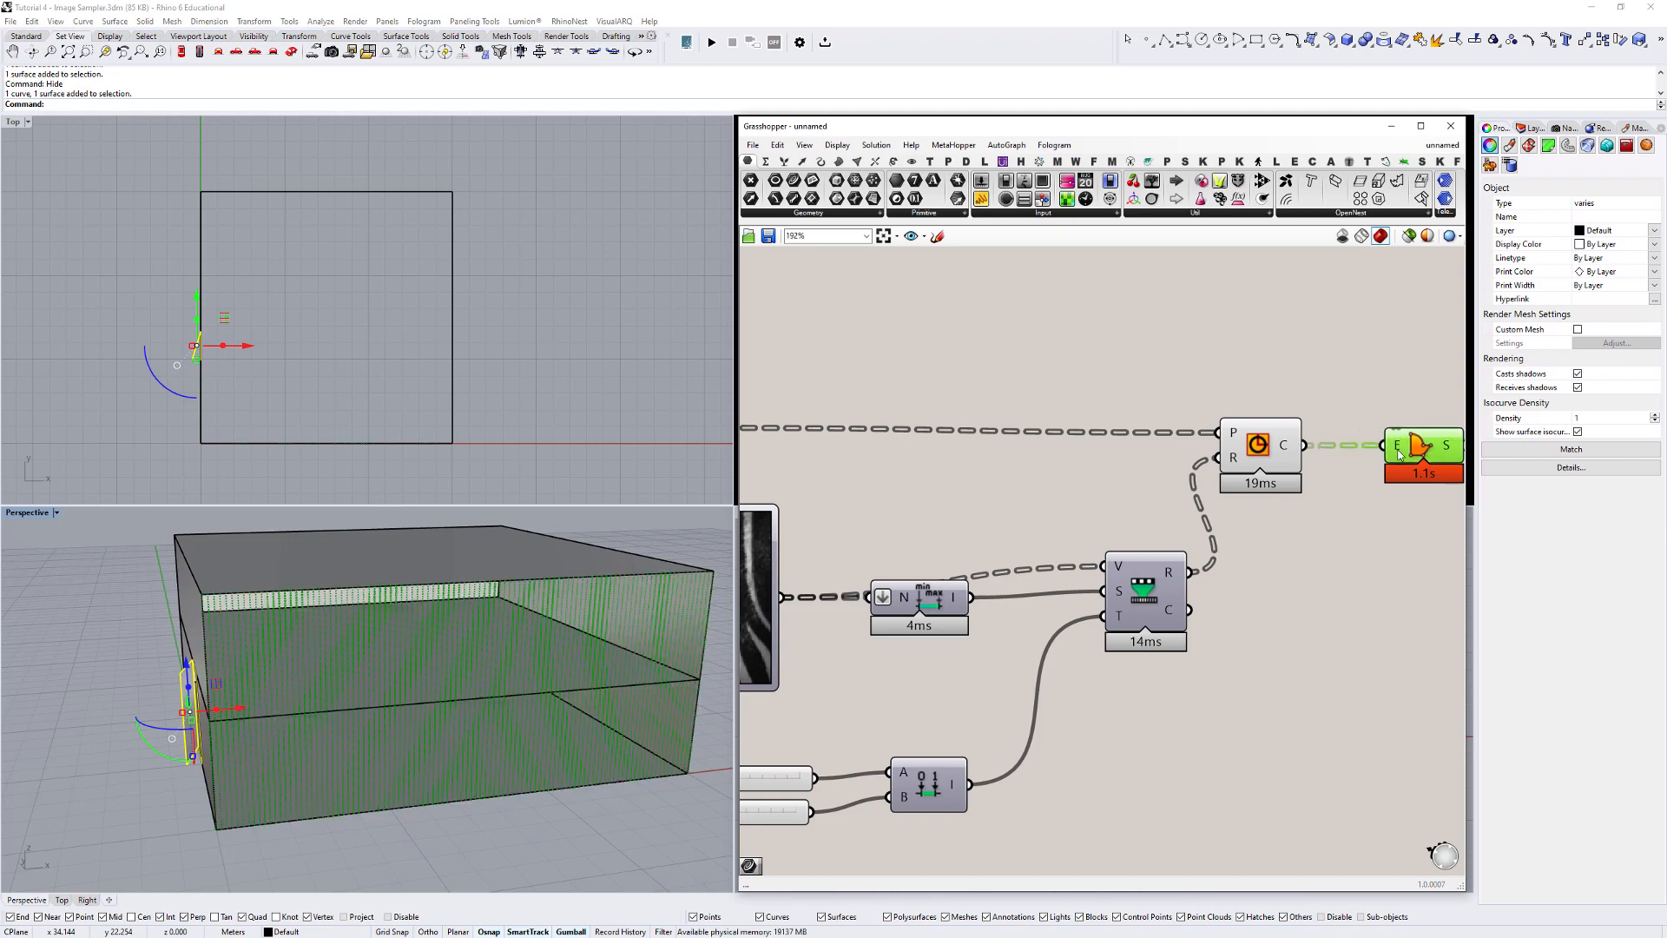
pyautogui.click(1366, 484)
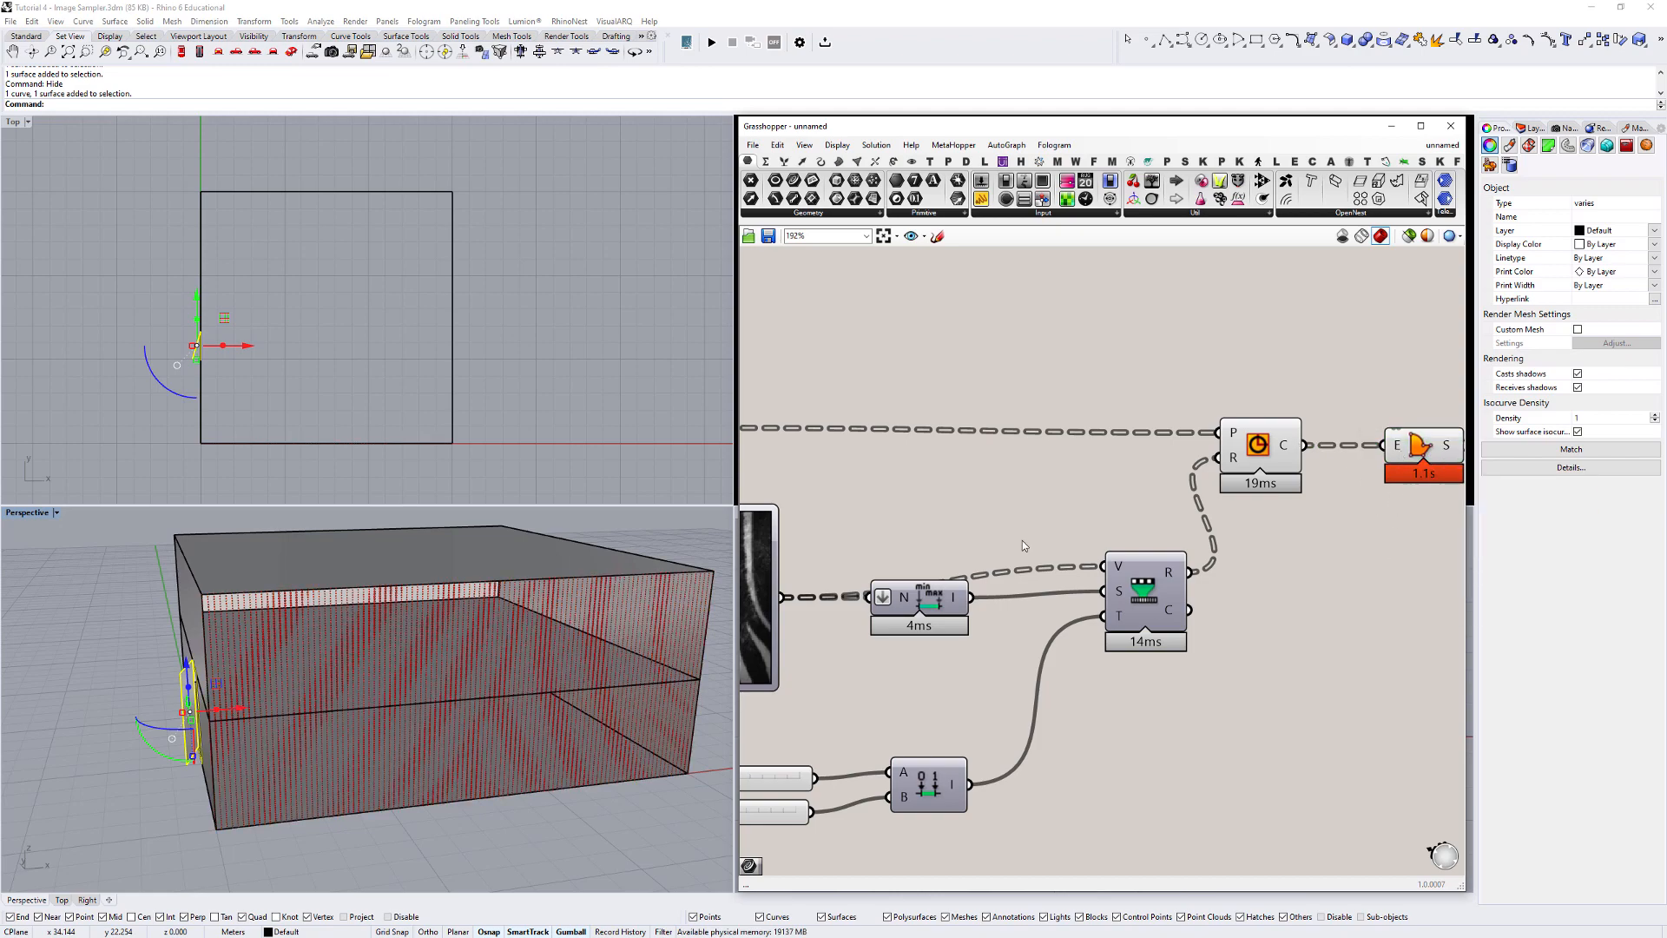
# Set both the U Count and V Count sliders of the surface division to 50.
pyautogui.scroll(5, 416, 647)
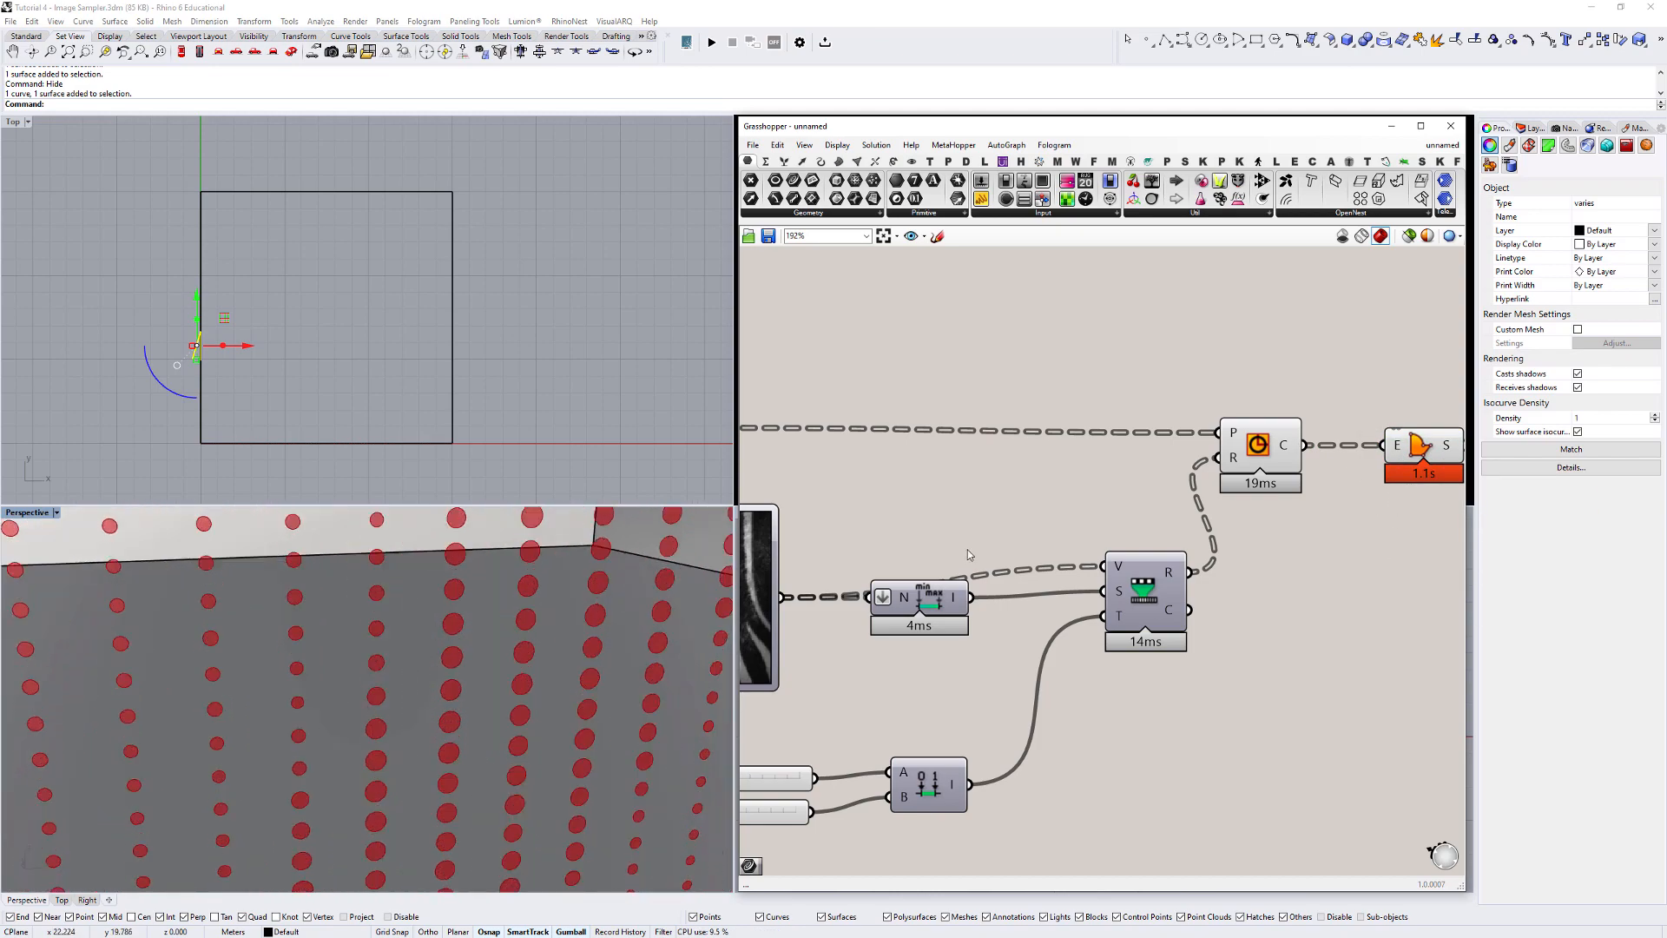
pyautogui.scroll(-5, 487, 630)
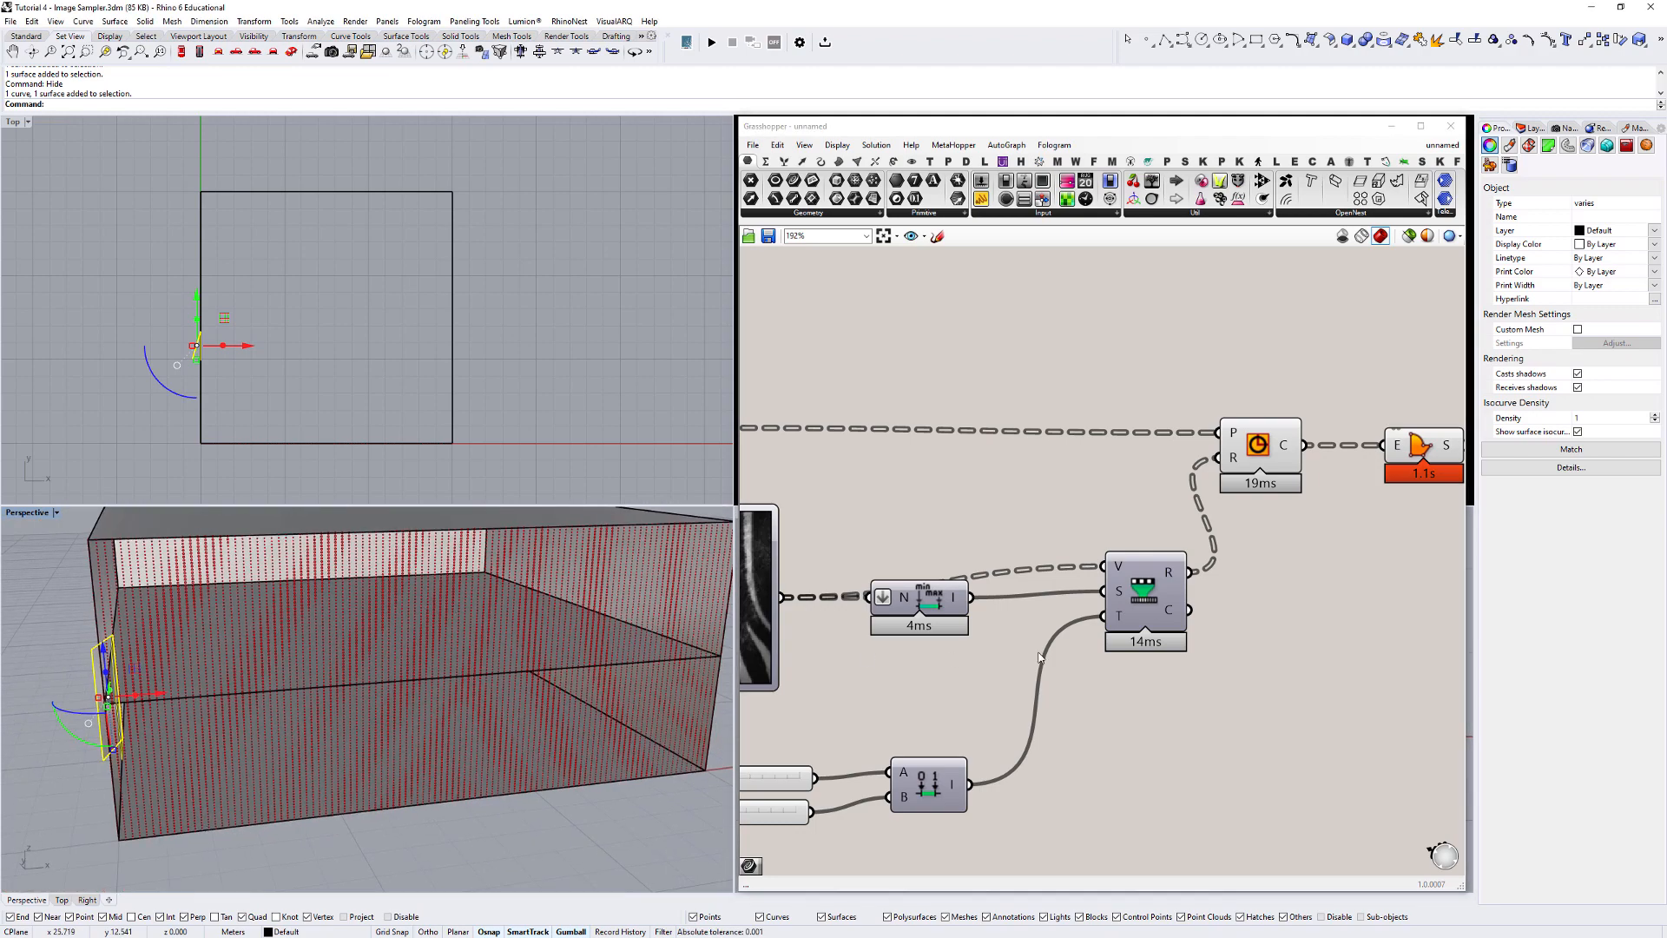
pyautogui.scroll(-4, 1253, 569)
pyautogui.scroll(6, 805, 511)
pyautogui.doubleClick(1045, 501)
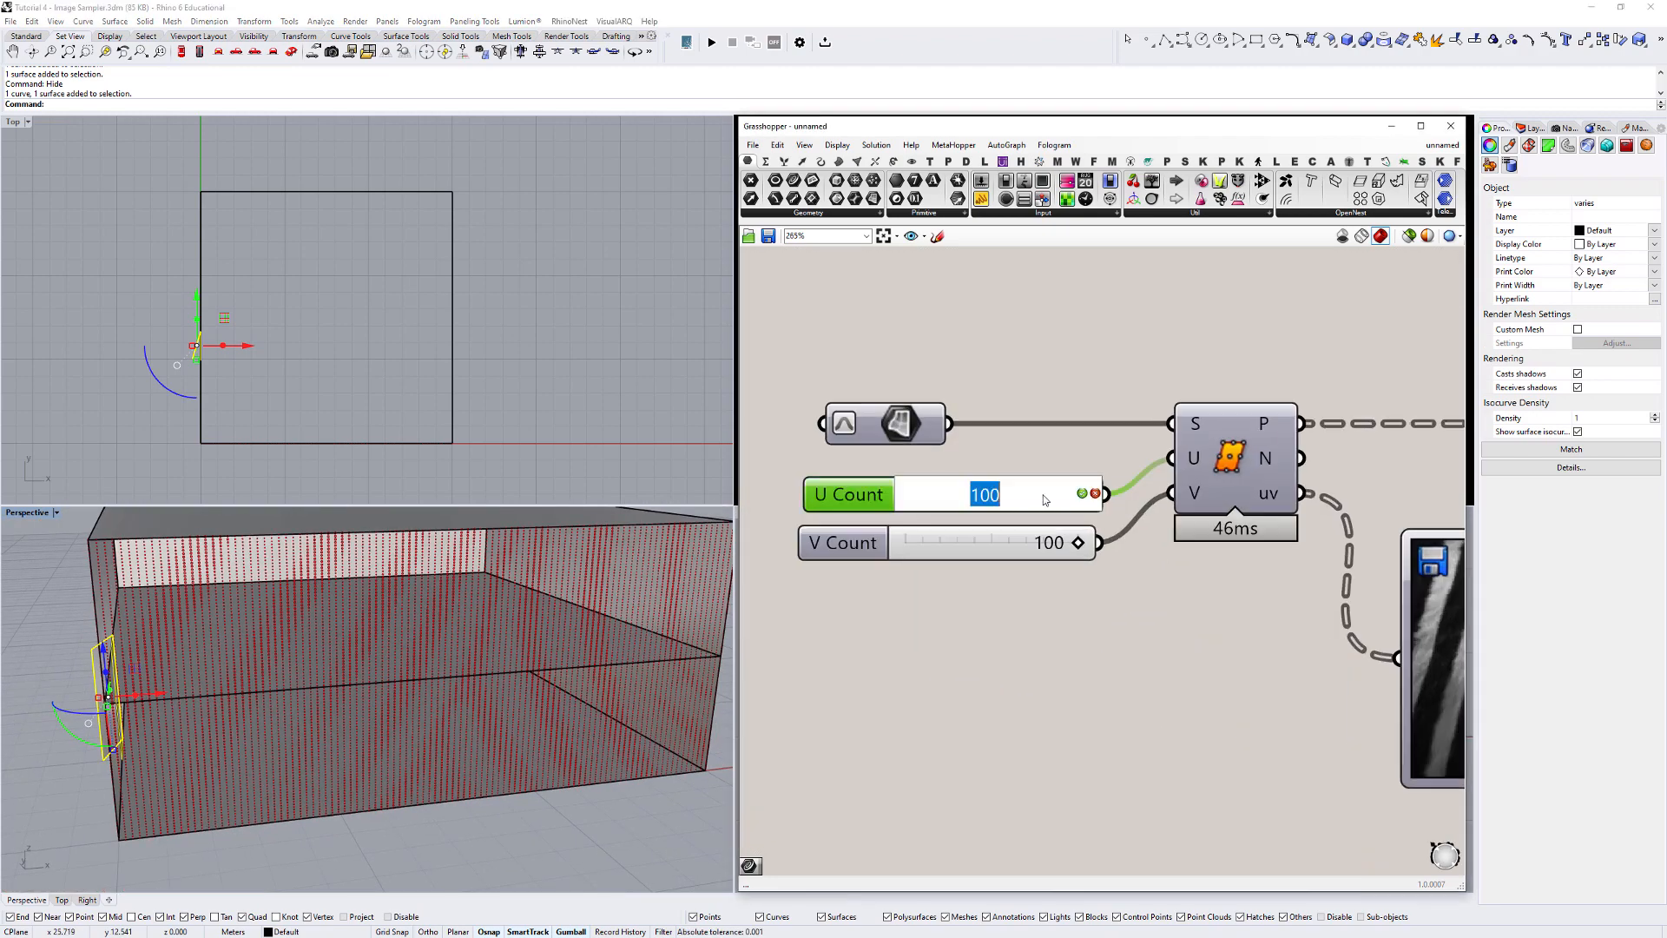
pyautogui.write('50')
pyautogui.click(1081, 494)
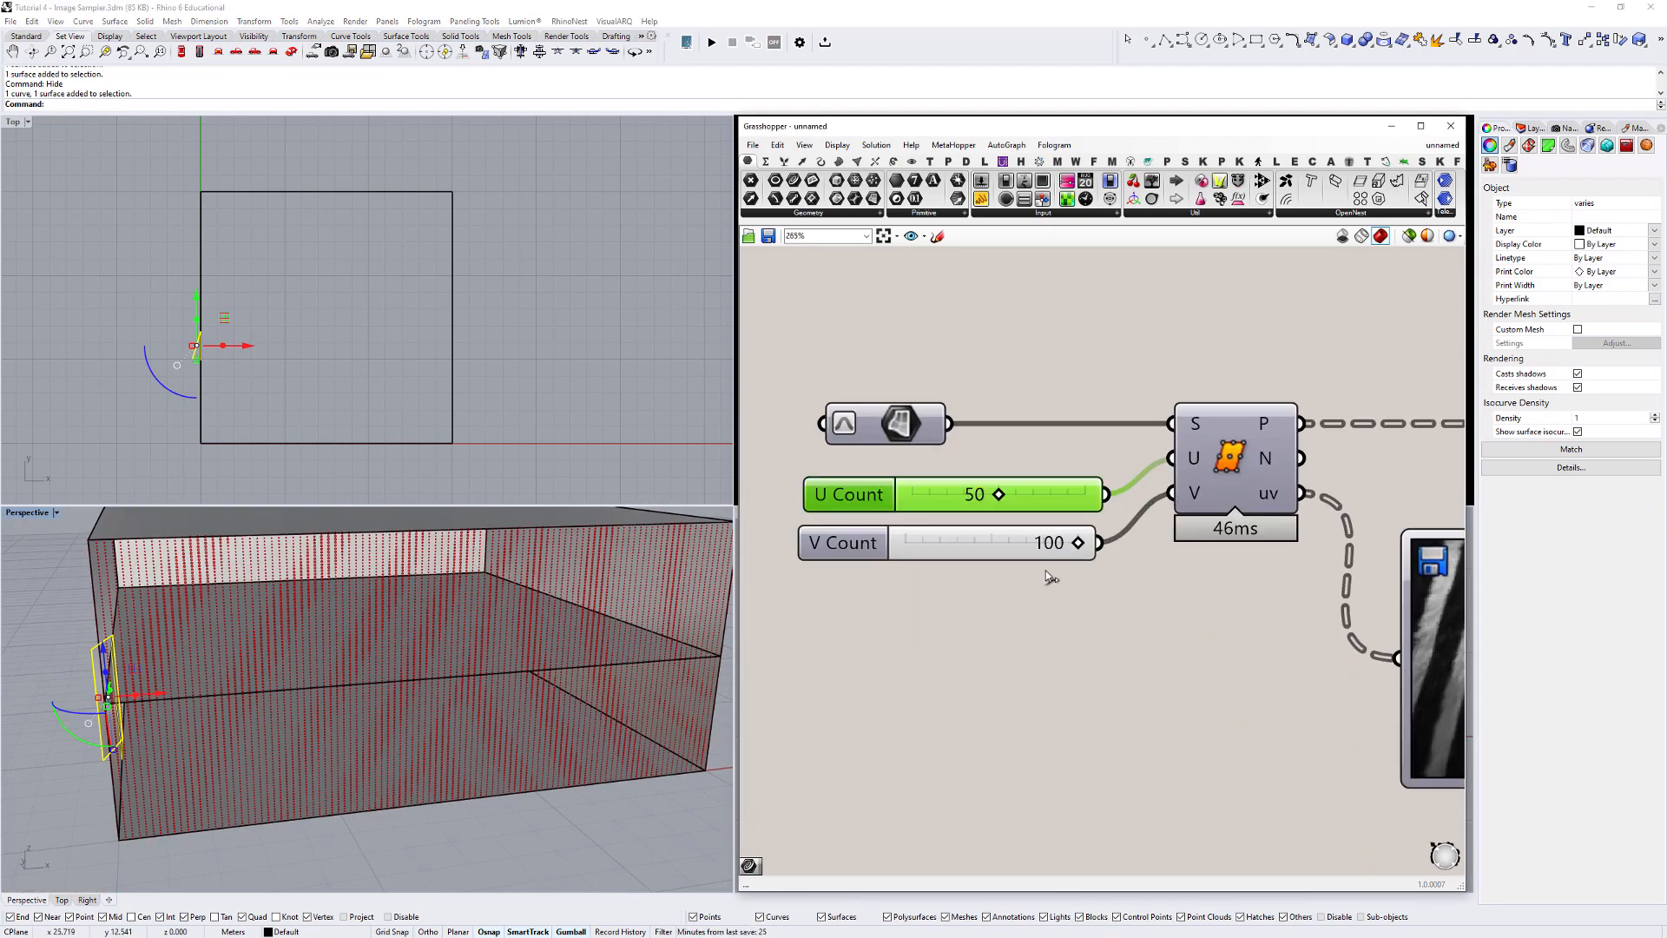
pyautogui.doubleClick(1045, 548)
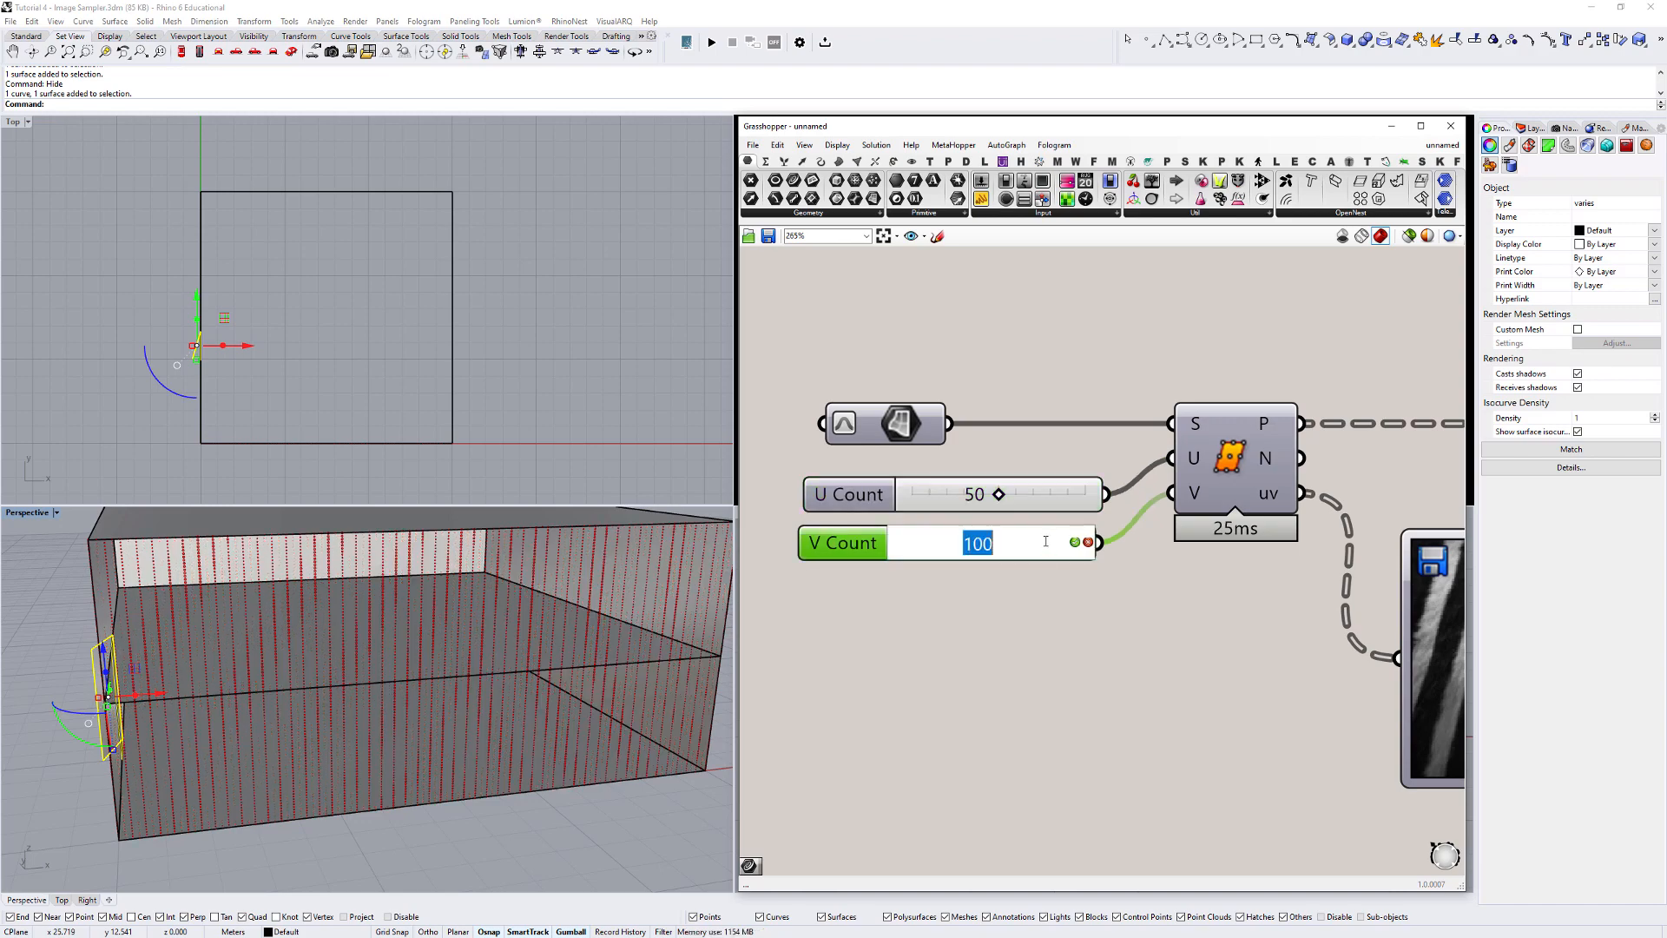
pyautogui.write('50')
pyautogui.click(1076, 543)
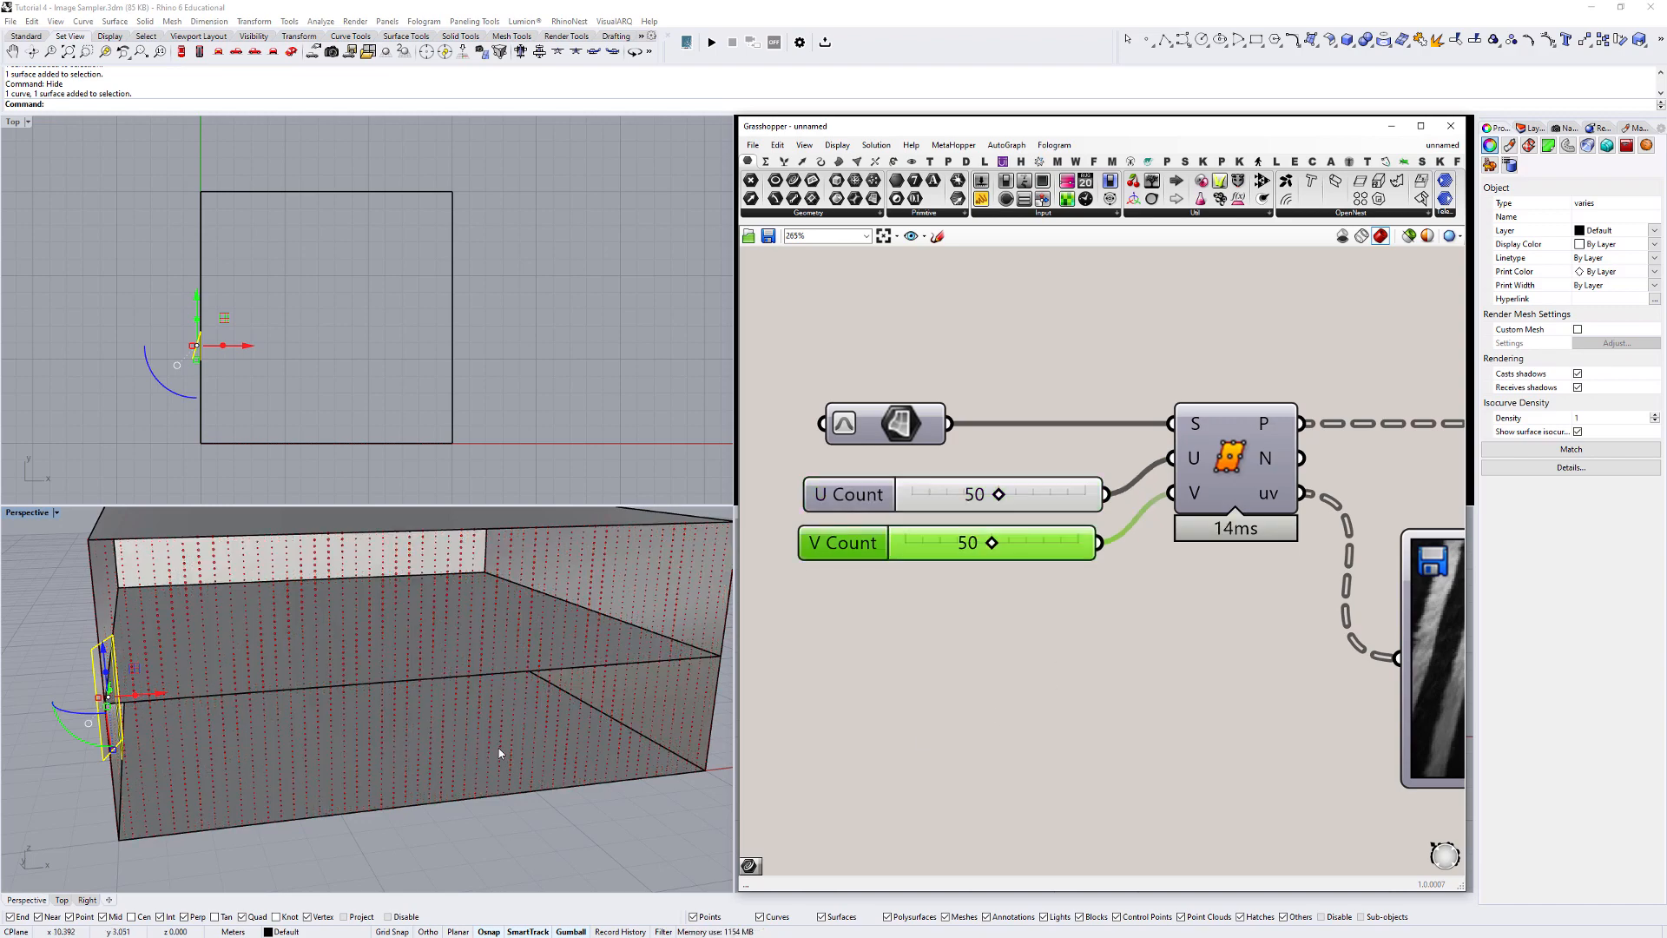
# Raise the Domain end slider to 0.065 for larger maximum circle radii.
pyautogui.scroll(-5, 486, 734)
pyautogui.scroll(5, 451, 730)
pyautogui.moveTo(1357, 664); pyautogui.dragTo(856, 571, button='right')
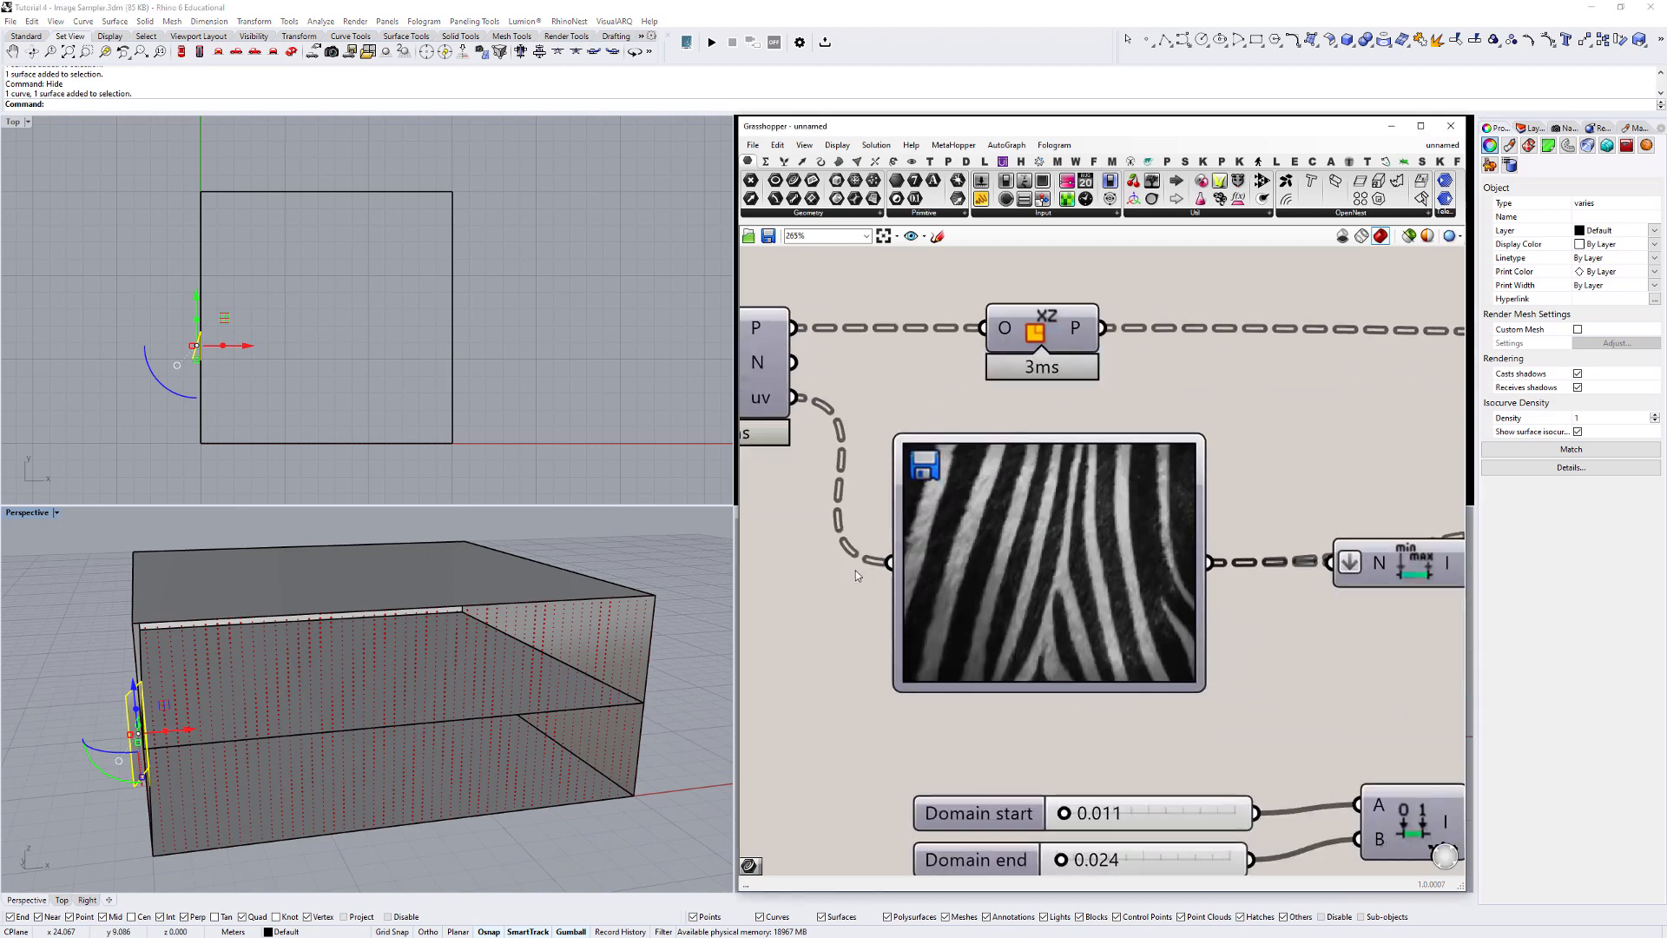
pyautogui.scroll(-3, 1025, 552)
pyautogui.moveTo(1122, 708); pyautogui.dragTo(1056, 553, button='right')
pyautogui.scroll(5, 1056, 553)
pyautogui.scroll(3, 1023, 553)
pyautogui.moveTo(1020, 552); pyautogui.dragTo(1041, 552)
# Clear the selection in the model and examine the circle sizes across the front wall, both close up and as a whole.
pyautogui.scroll(5, 424, 664)
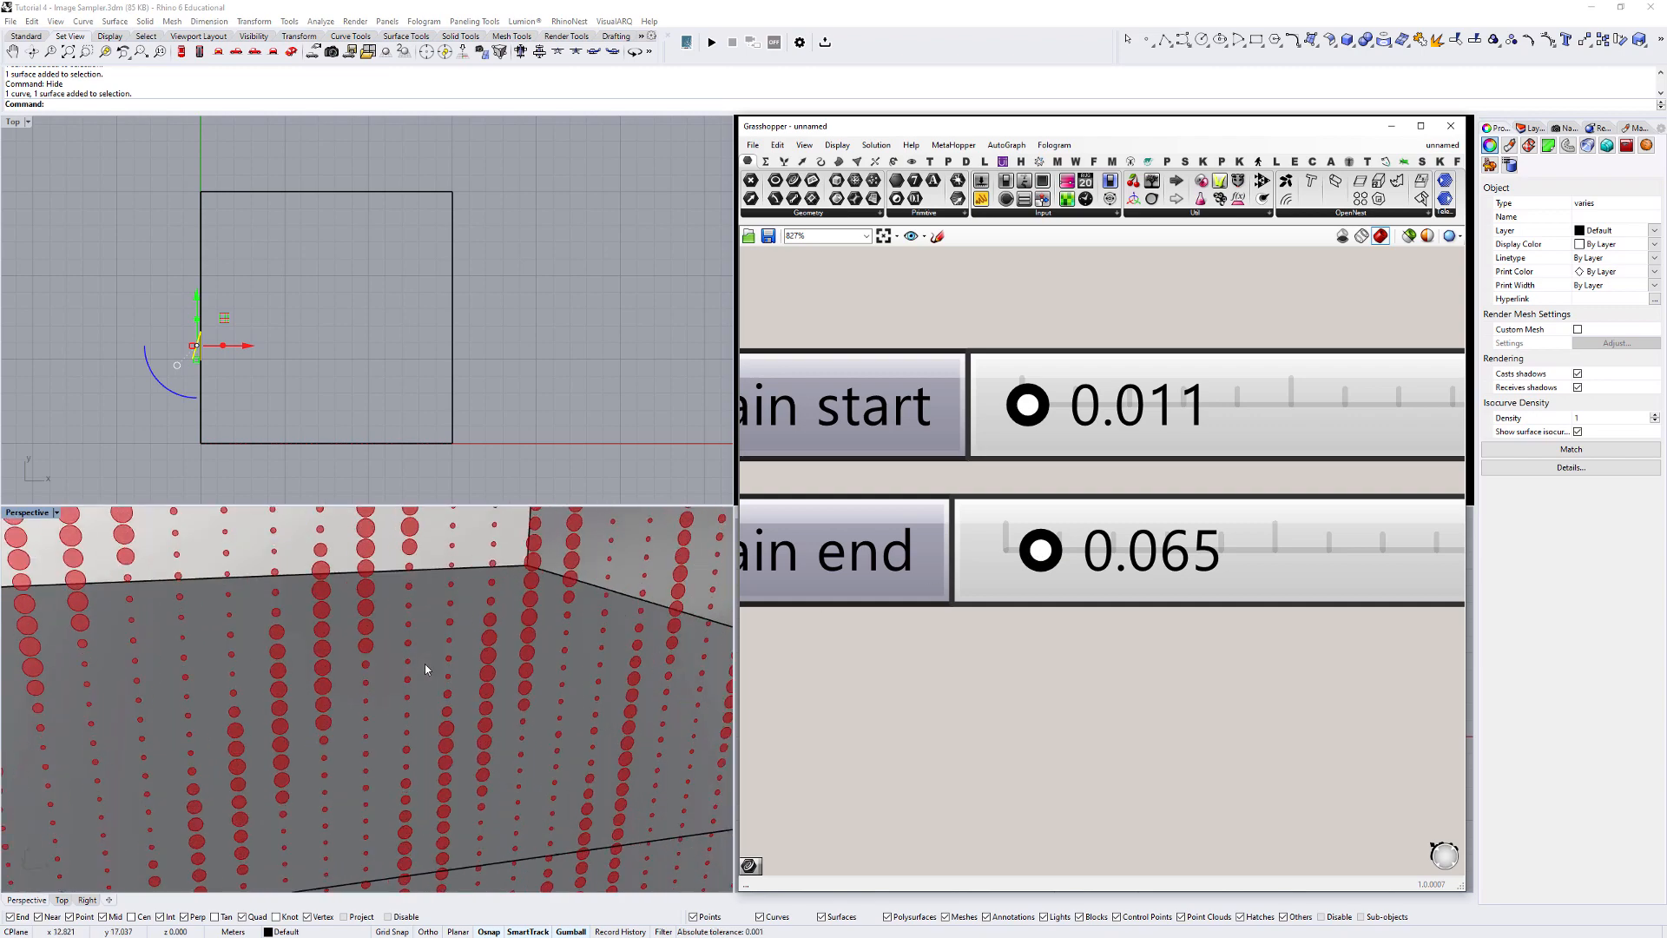
pyautogui.scroll(-6, 530, 665)
pyautogui.moveTo(528, 660); pyautogui.dragTo(474, 656, button='right')
pyautogui.scroll(-4, 461, 601)
pyautogui.press('Escape')
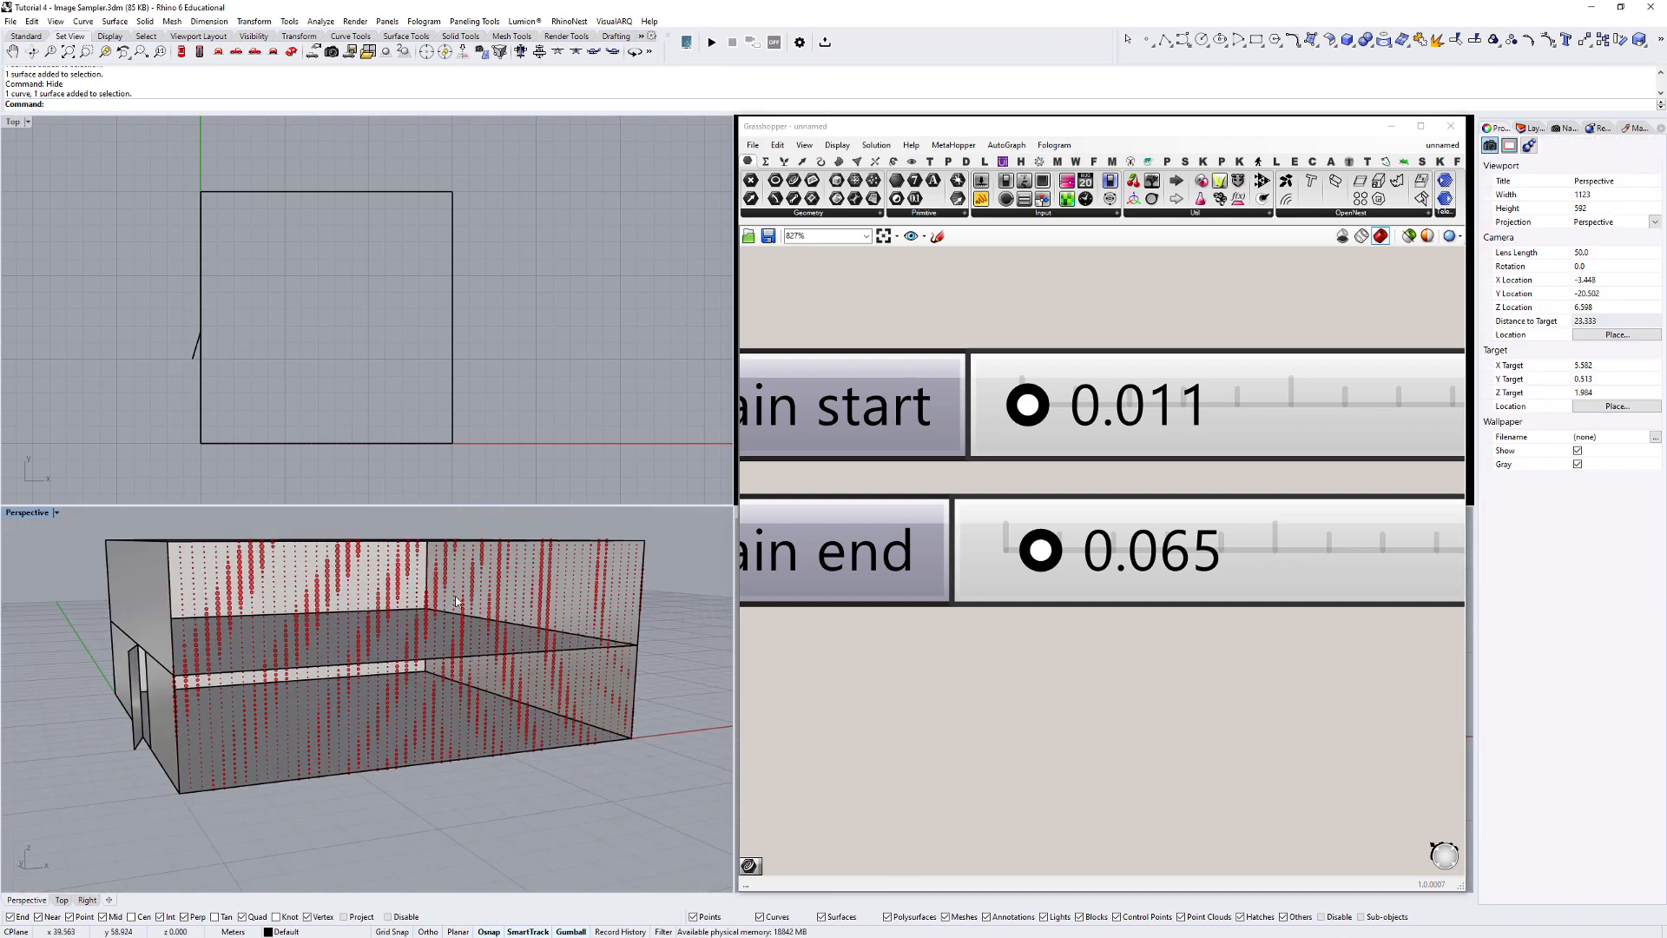
pyautogui.scroll(3, 196, 555)
pyautogui.moveTo(265, 584); pyautogui.dragTo(267, 597, button='right')
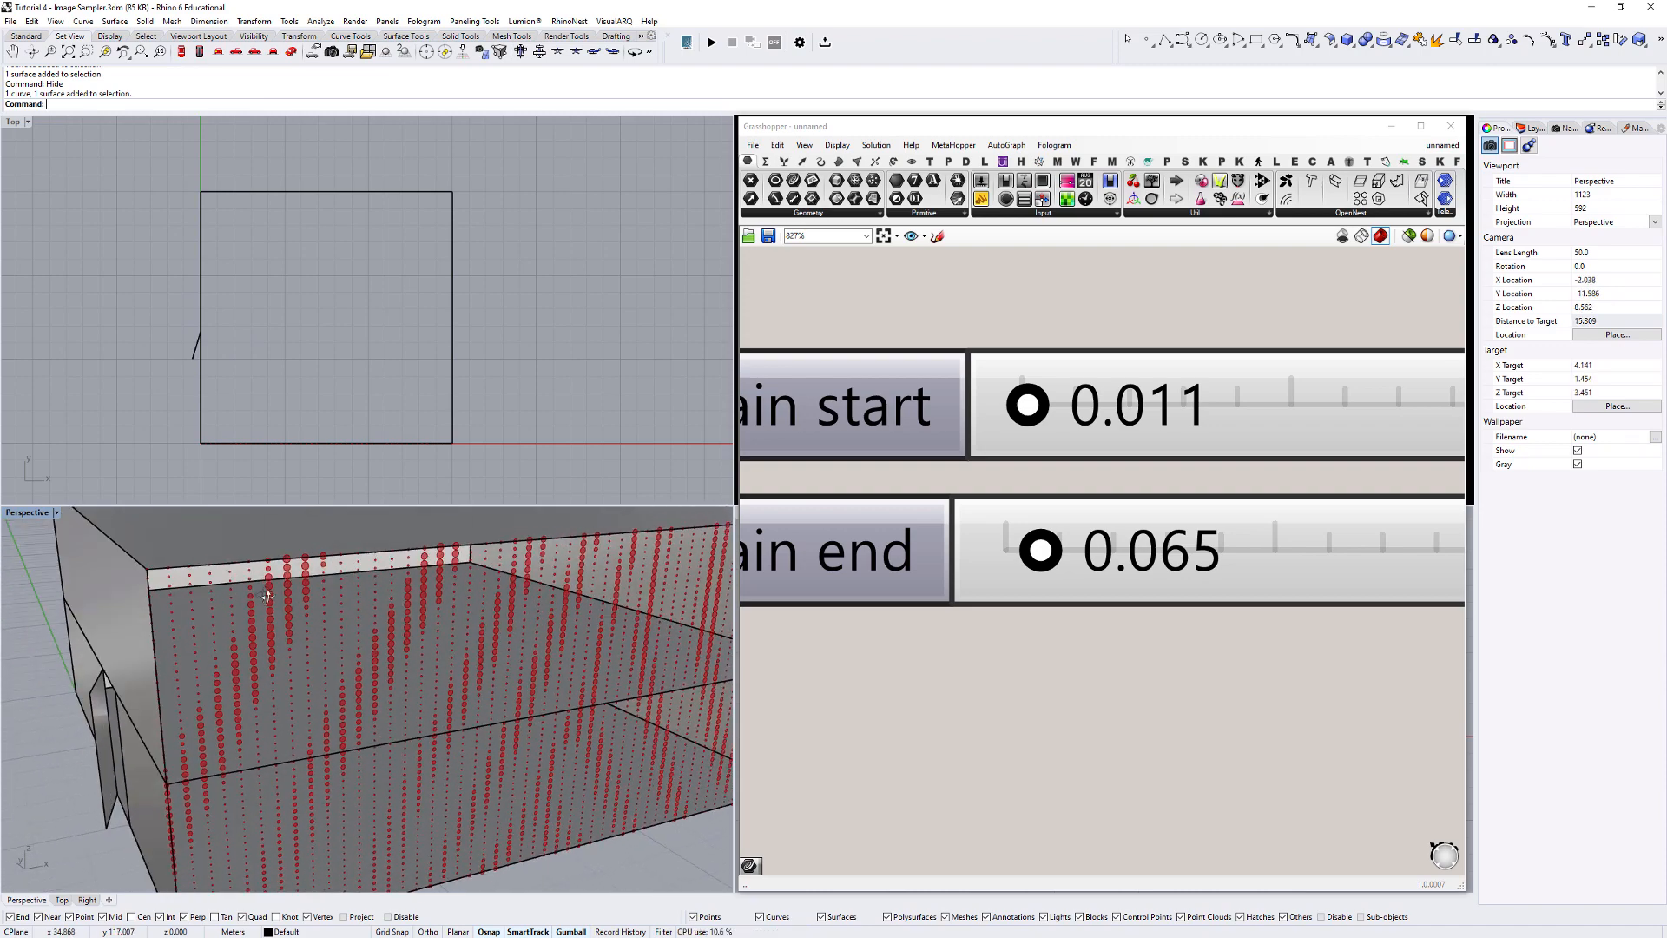
pyautogui.scroll(-3, 267, 597)
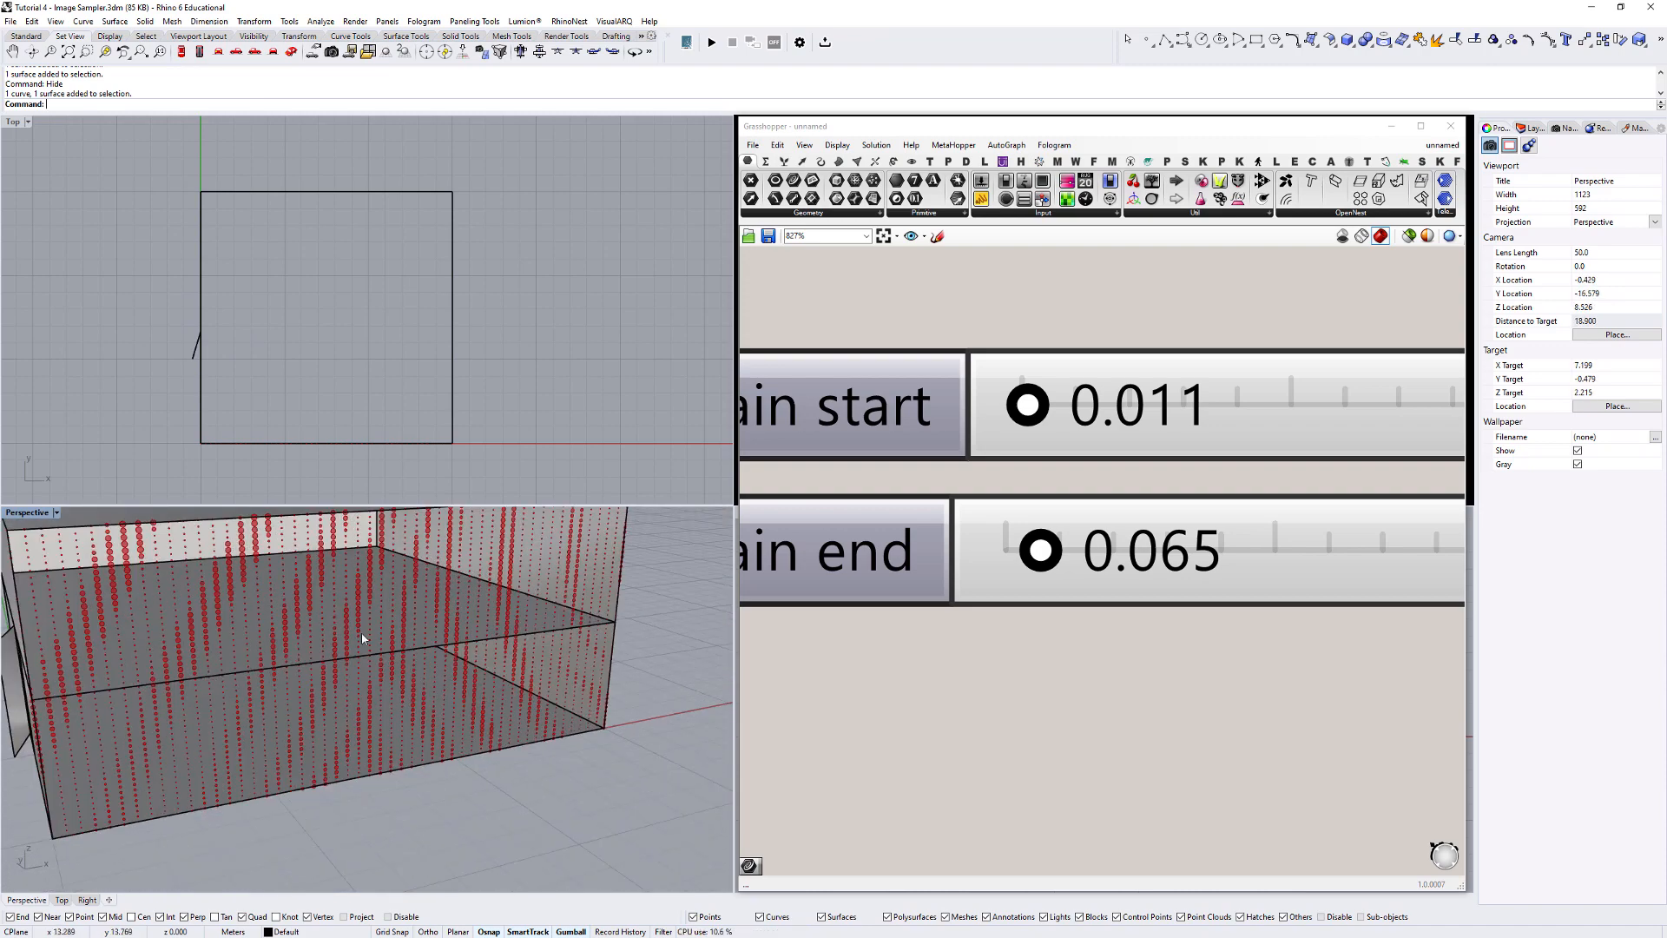
# Shift the Circle and Boundary Surfaces components slightly to tidy the end of the definition.
pyautogui.scroll(-5, 1029, 512)
pyautogui.scroll(2, 1065, 395)
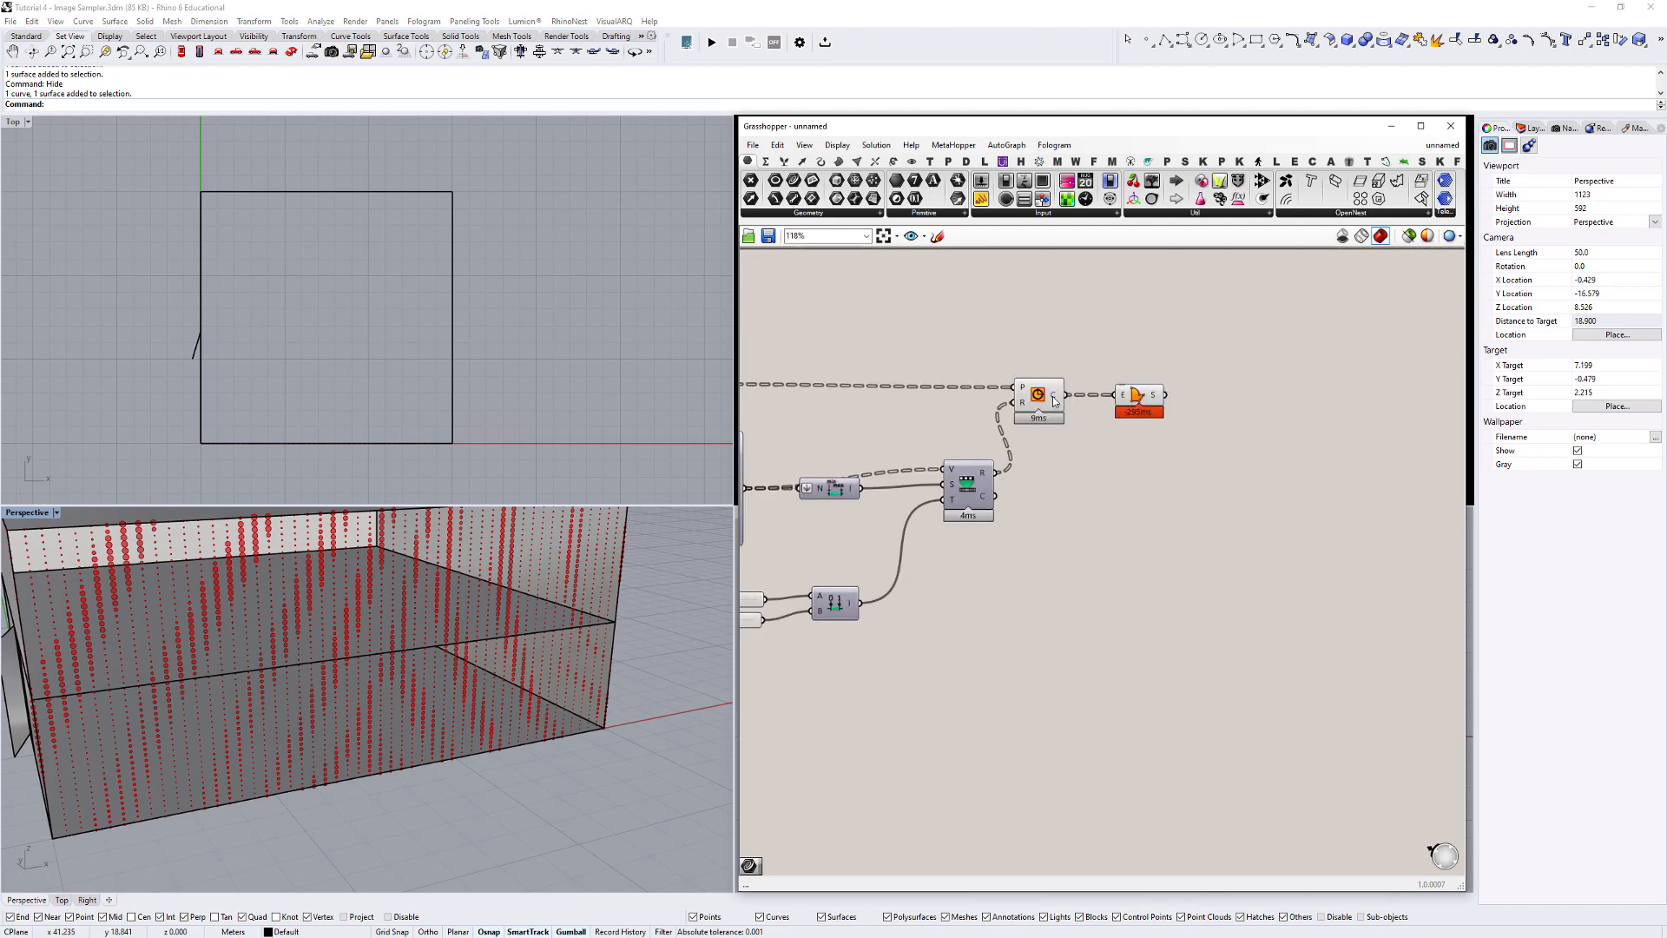
pyautogui.click(1064, 396)
pyautogui.moveTo(1063, 391); pyautogui.dragTo(1153, 394)
pyautogui.click(1025, 425)
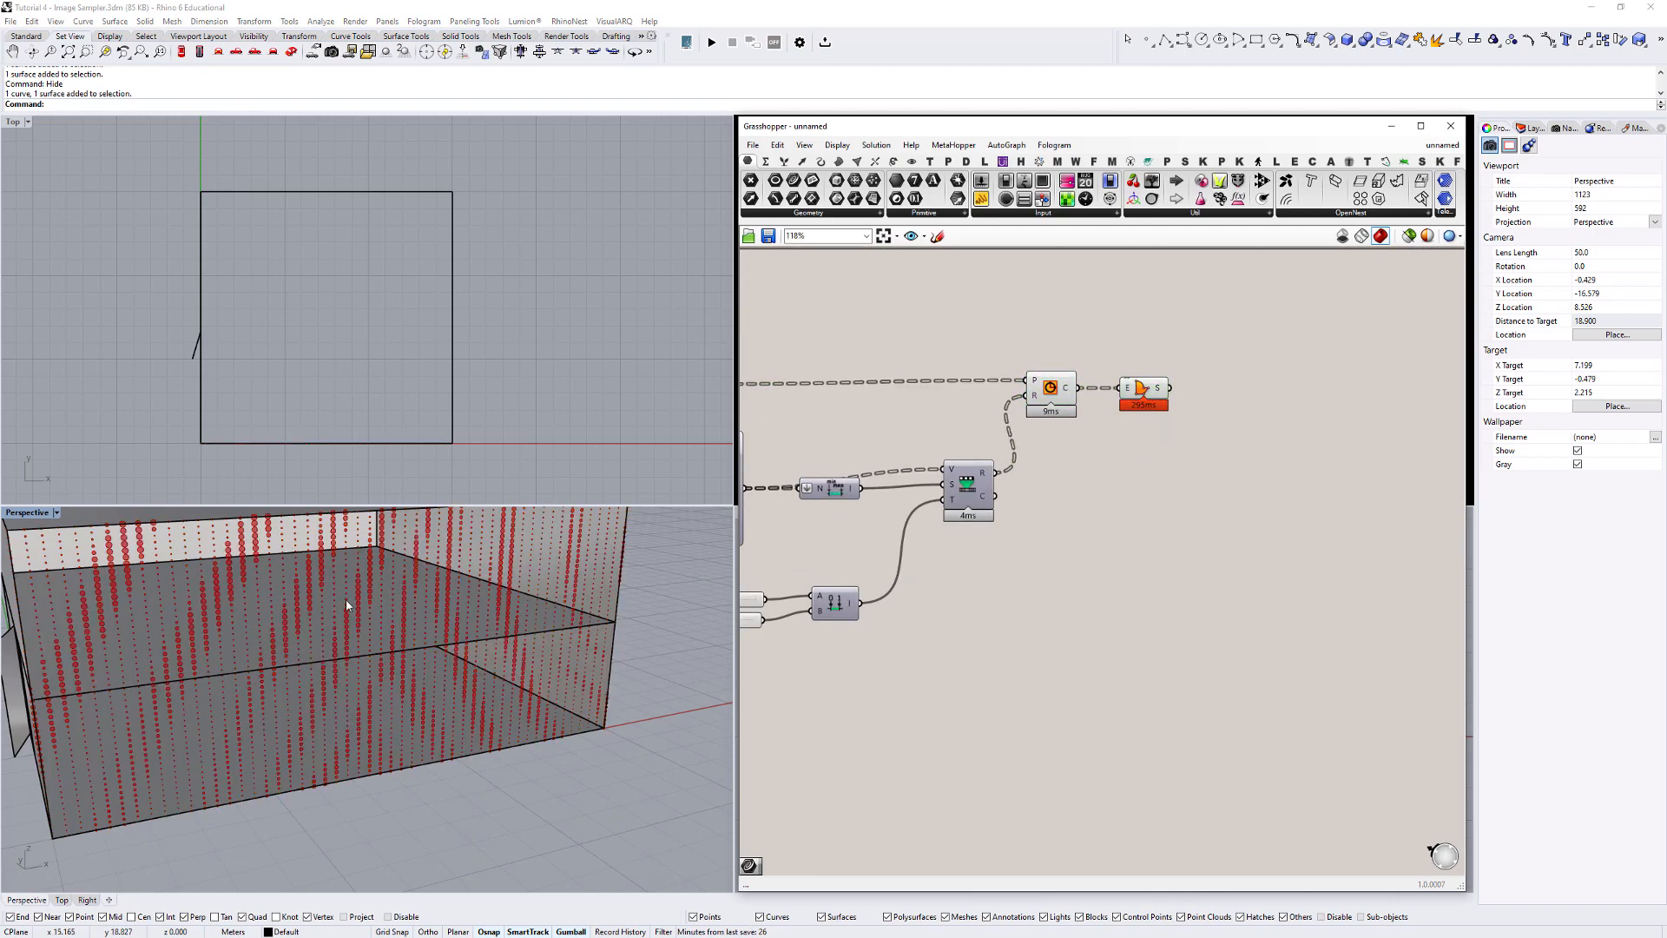
pyautogui.moveTo(345, 599); pyautogui.dragTo(325, 582, button='right')
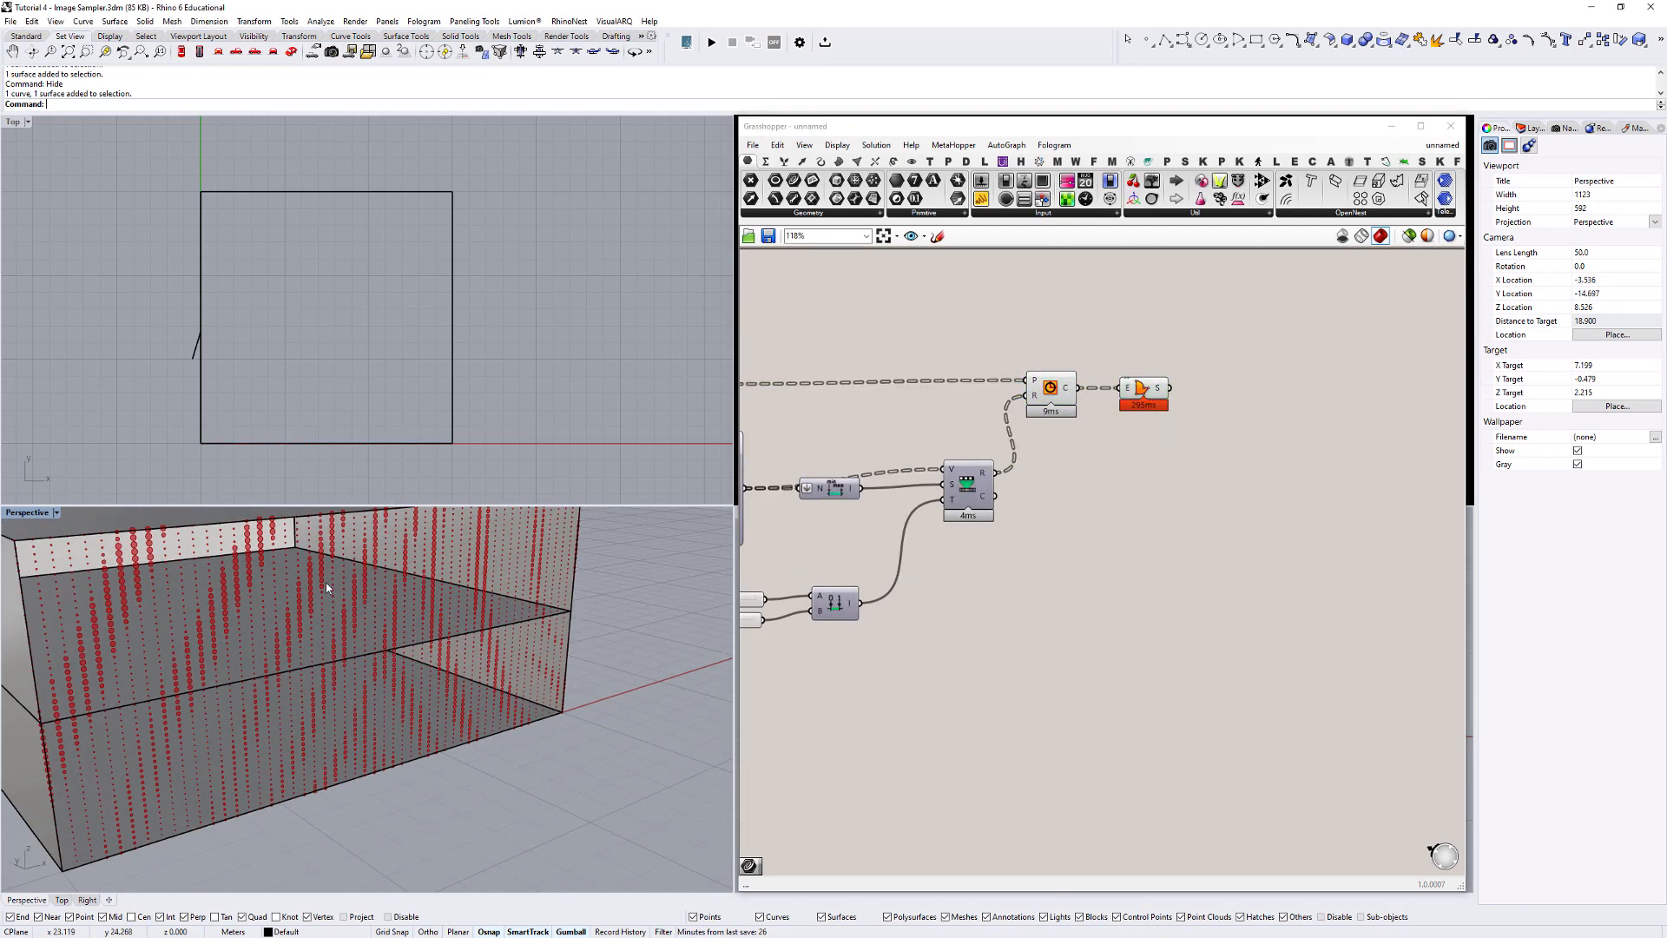
# Add a Rotate Axis component beyond Boundary Surfaces, leaving a gap between the two.
pyautogui.doubleClick(1240, 413)
pyautogui.write('rot')
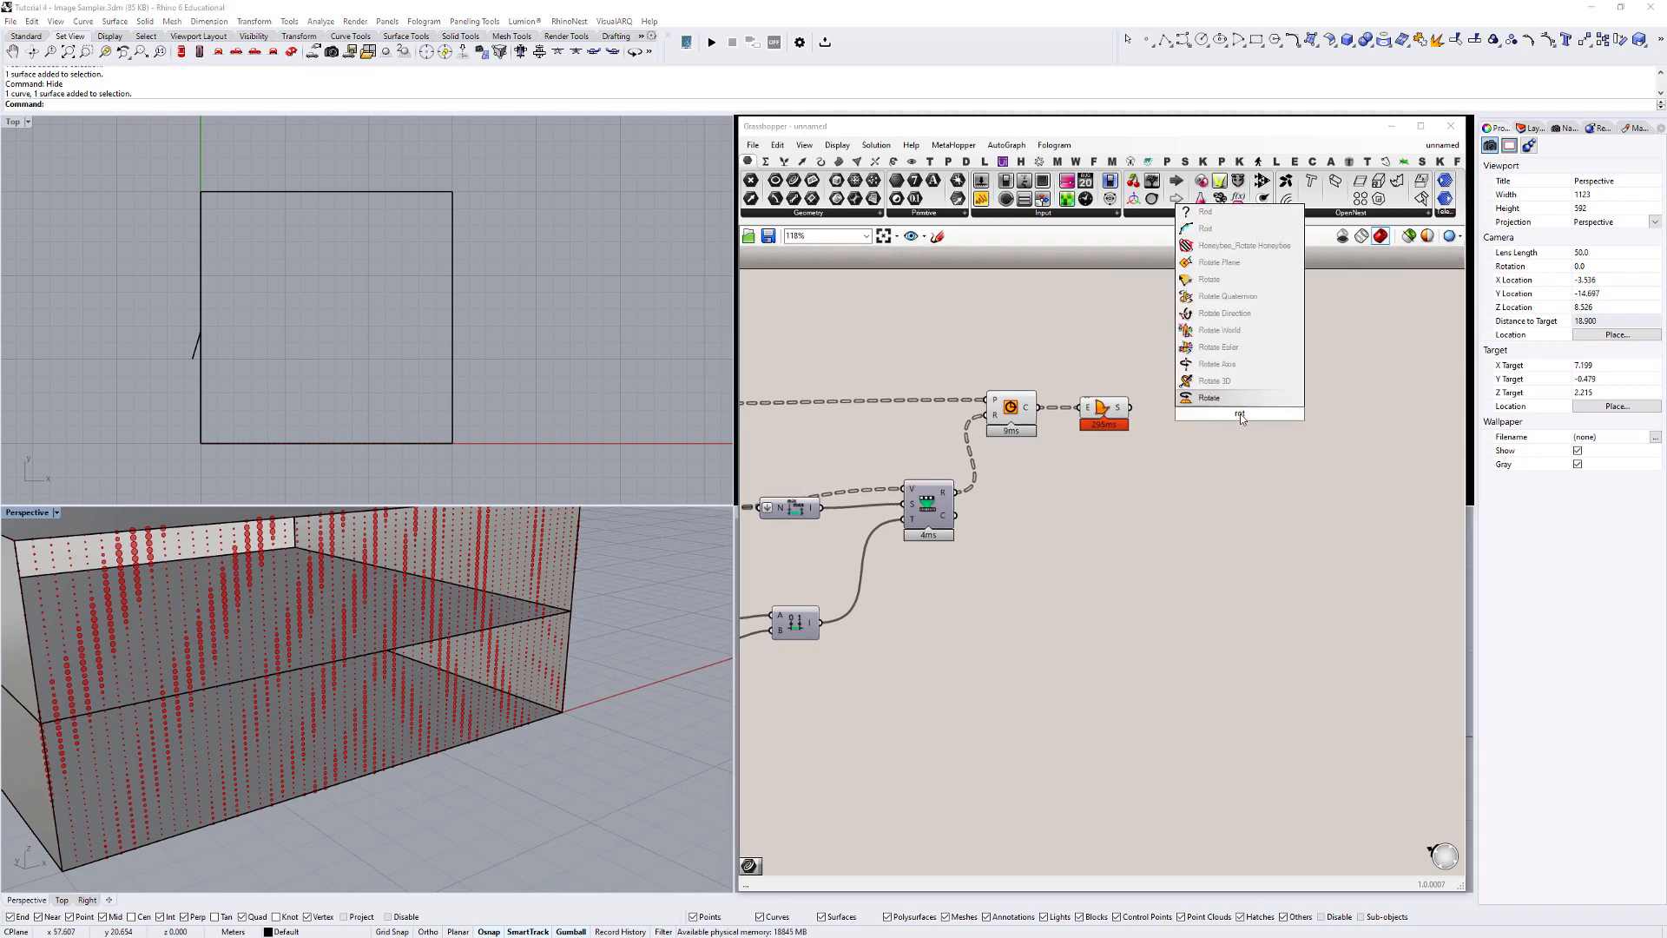
pyautogui.click(1221, 366)
pyautogui.scroll(3, 1225, 439)
pyautogui.moveTo(1240, 423); pyautogui.dragTo(1297, 439)
pyautogui.scroll(1, 1176, 469)
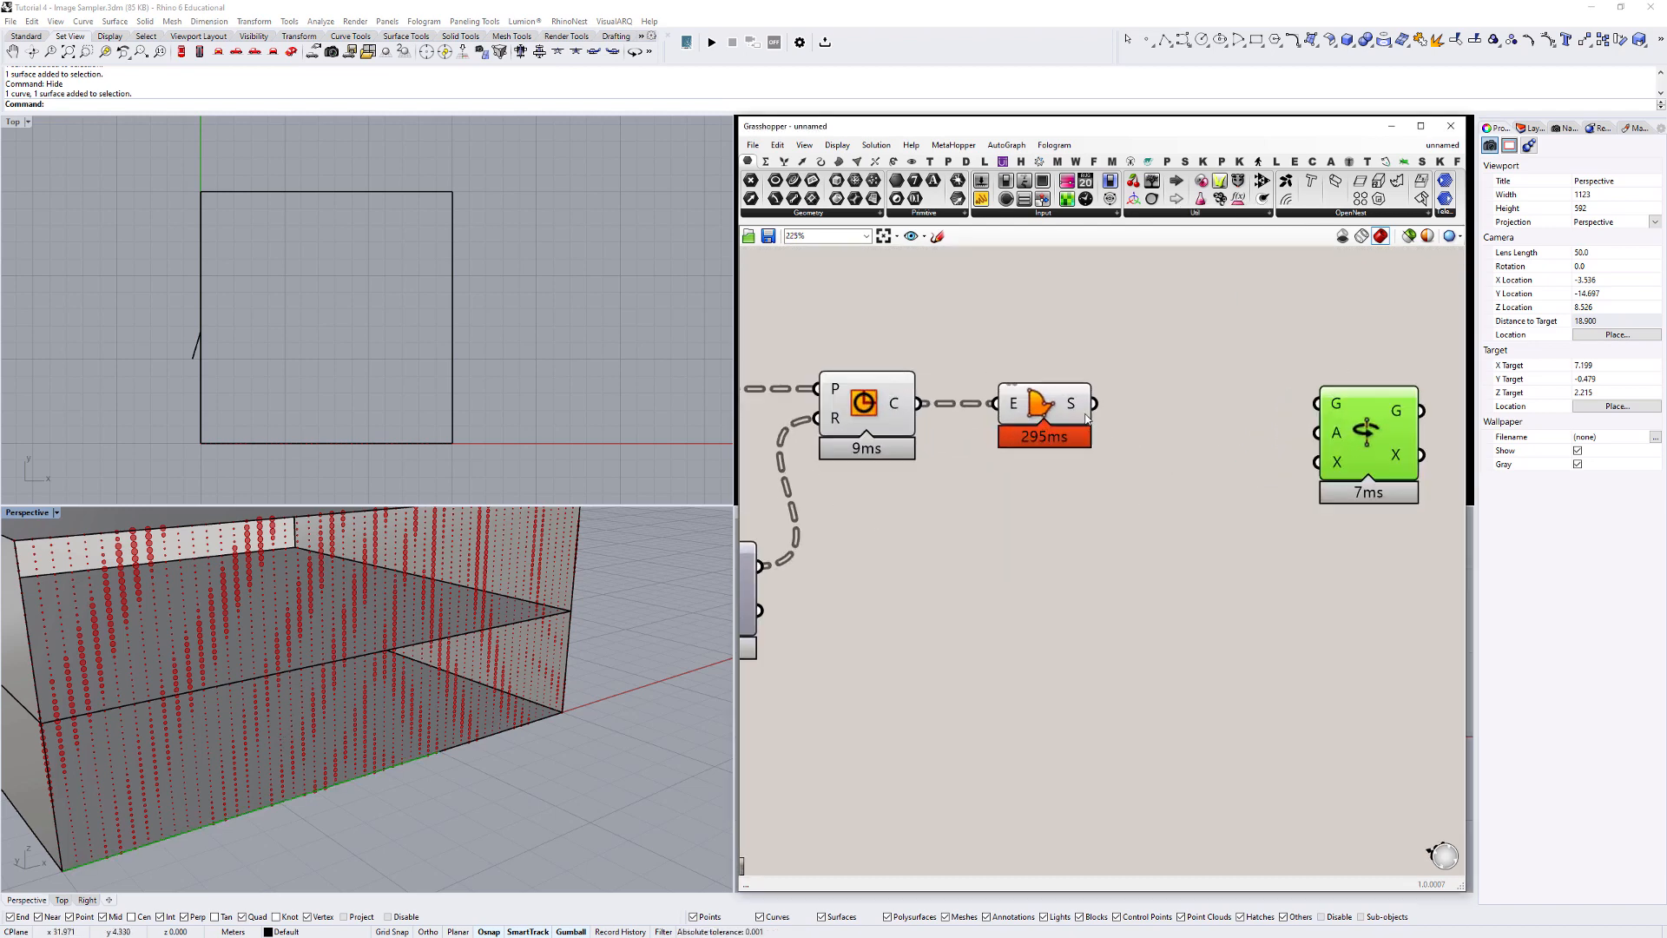
# Connect the Circle output to the geometry input of Rotate Axis and move Boundary Surfaces above the wire.
pyautogui.moveTo(1093, 403); pyautogui.dragTo(1317, 403)
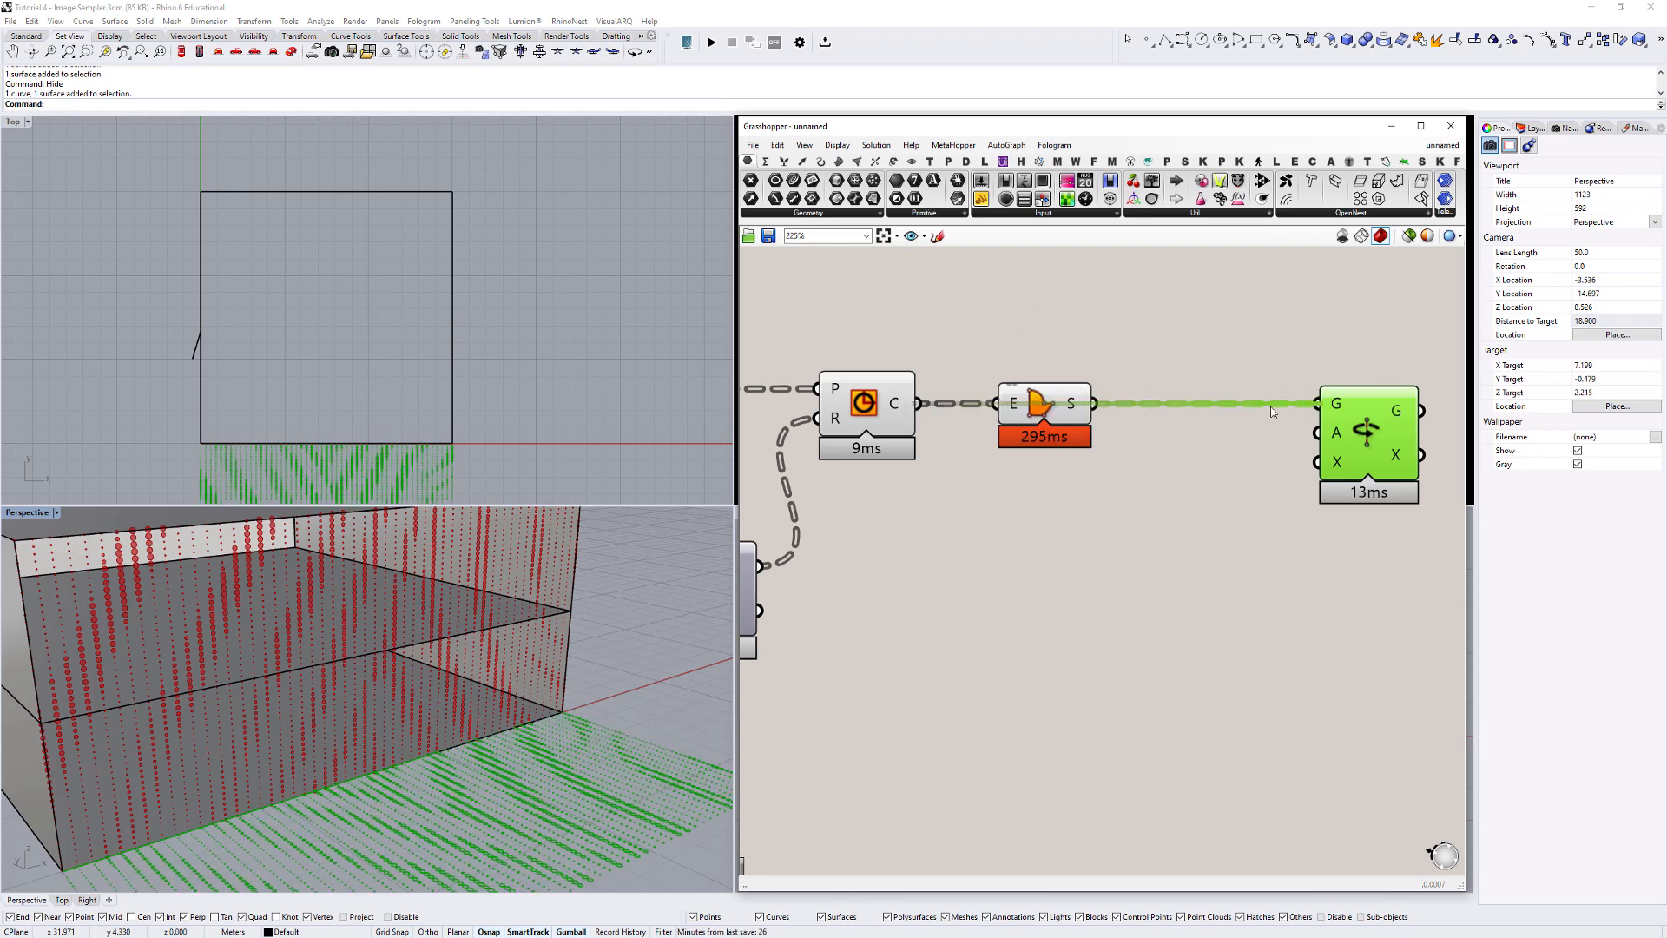
pyautogui.moveTo(1068, 413); pyautogui.dragTo(1451, 292)
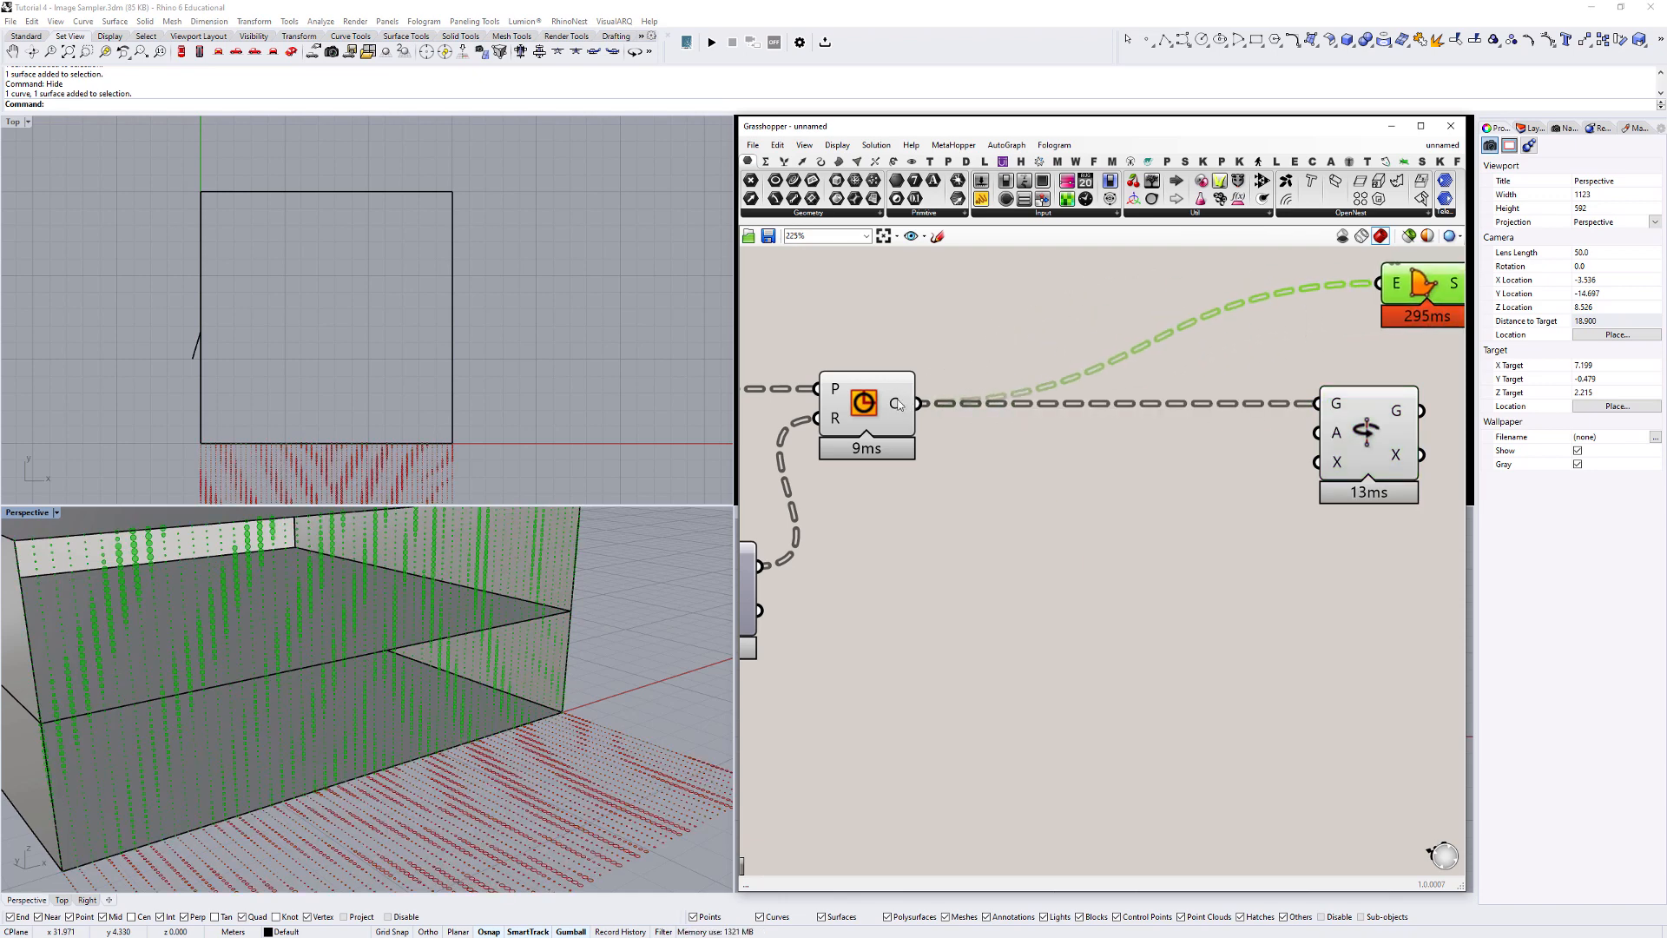
pyautogui.moveTo(1155, 328); pyautogui.dragTo(1085, 363, button='right')
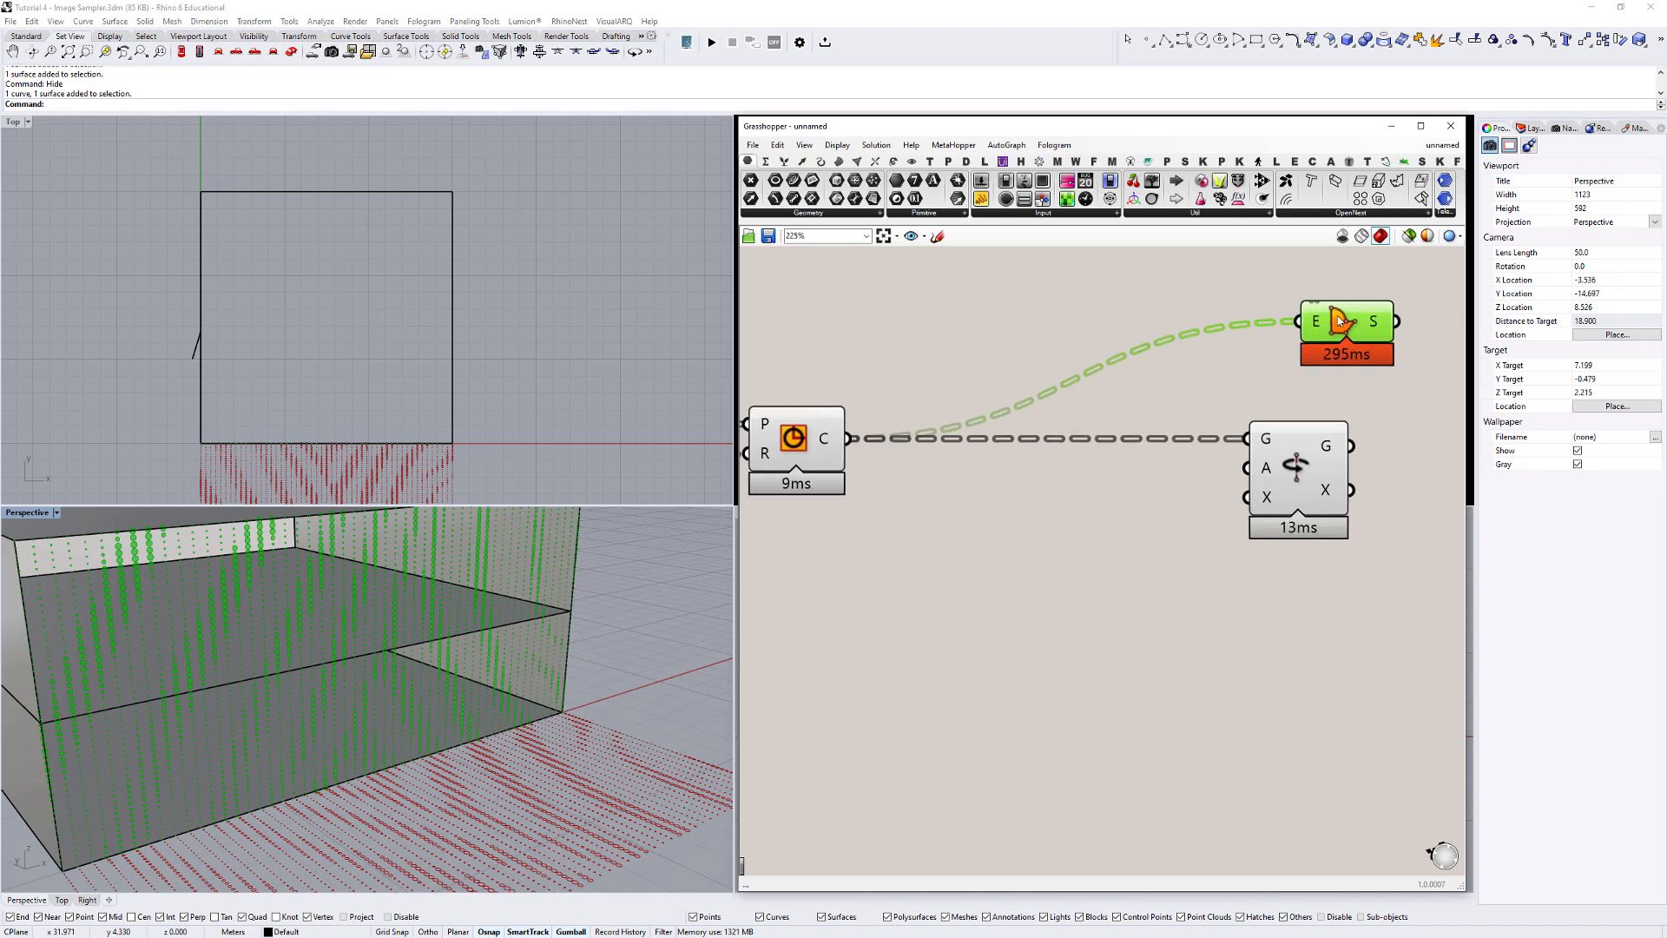
# Reposition Rotate Axis beside Circle, leaving room between them for another component.
pyautogui.moveTo(1302, 456); pyautogui.dragTo(1021, 456)
pyautogui.moveTo(1021, 456); pyautogui.dragTo(1162, 395, button='right')
pyautogui.scroll(2, 1160, 391)
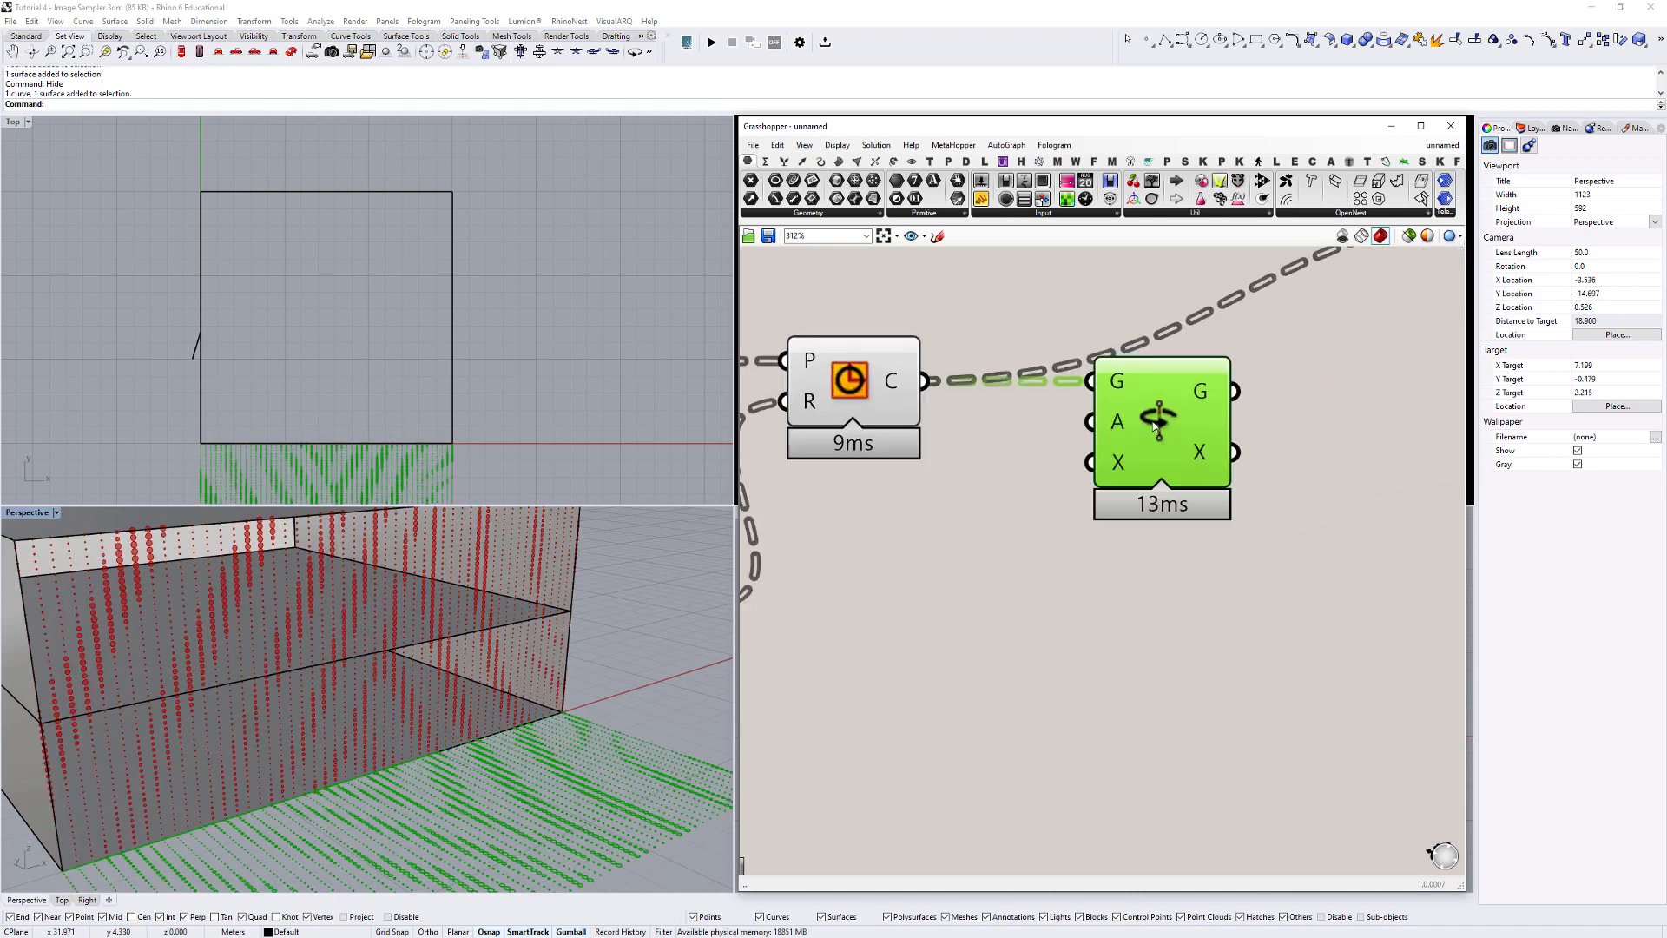
pyautogui.moveTo(1153, 423); pyautogui.dragTo(1379, 407)
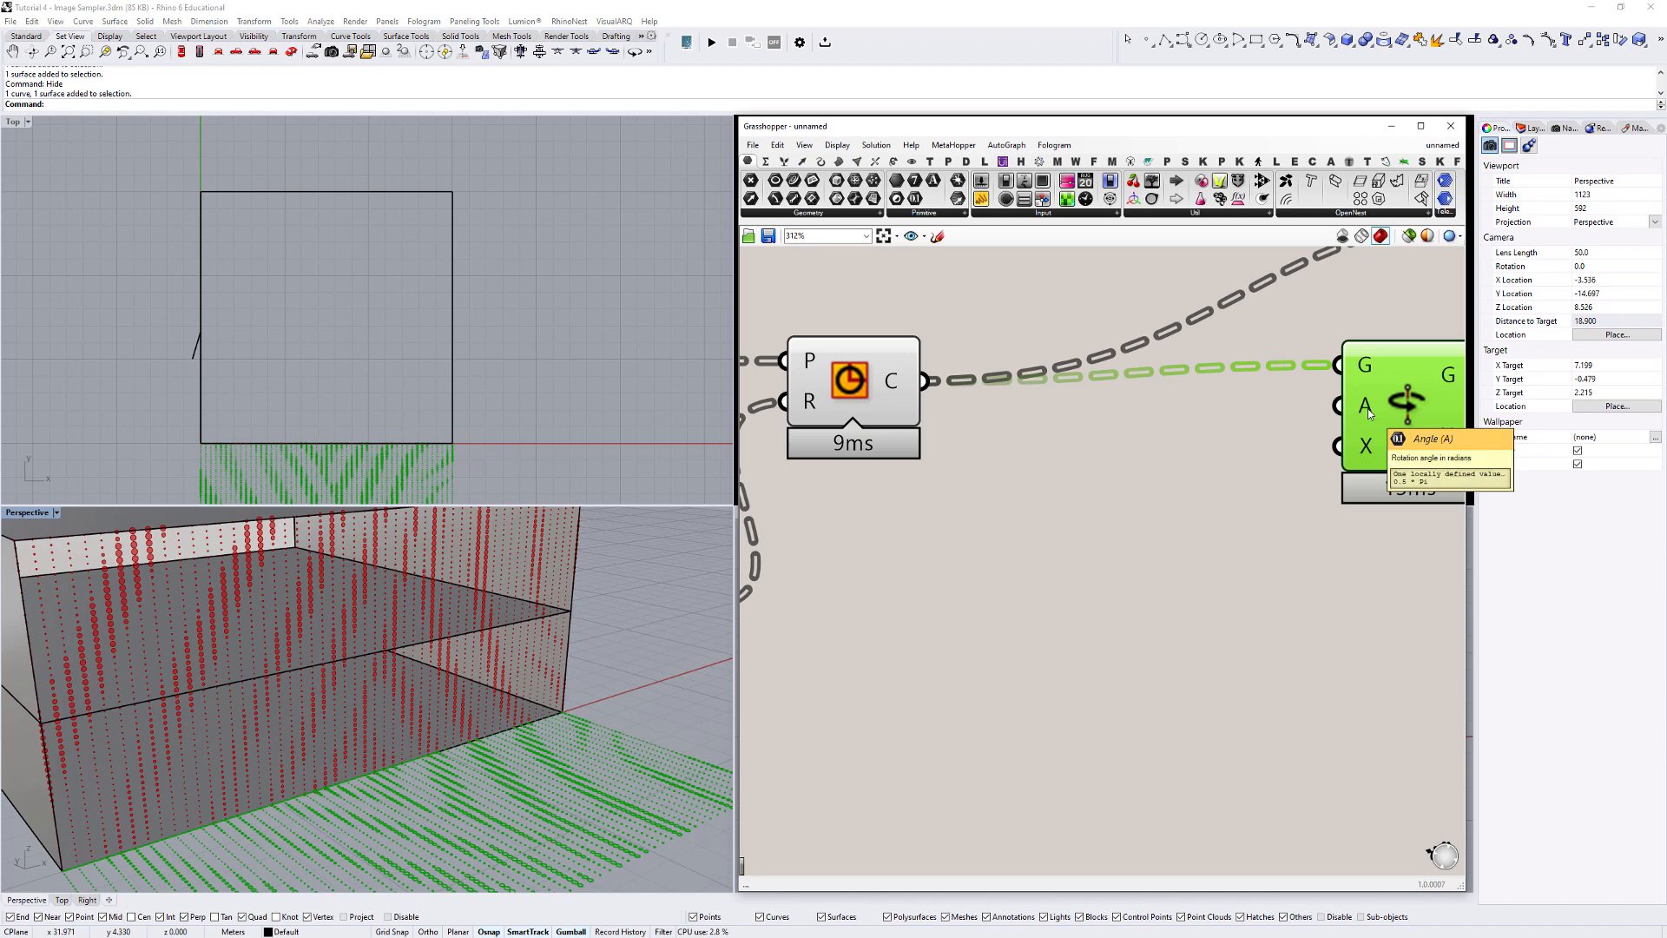
pyautogui.rightClick(1370, 414)
pyautogui.click(1303, 431)
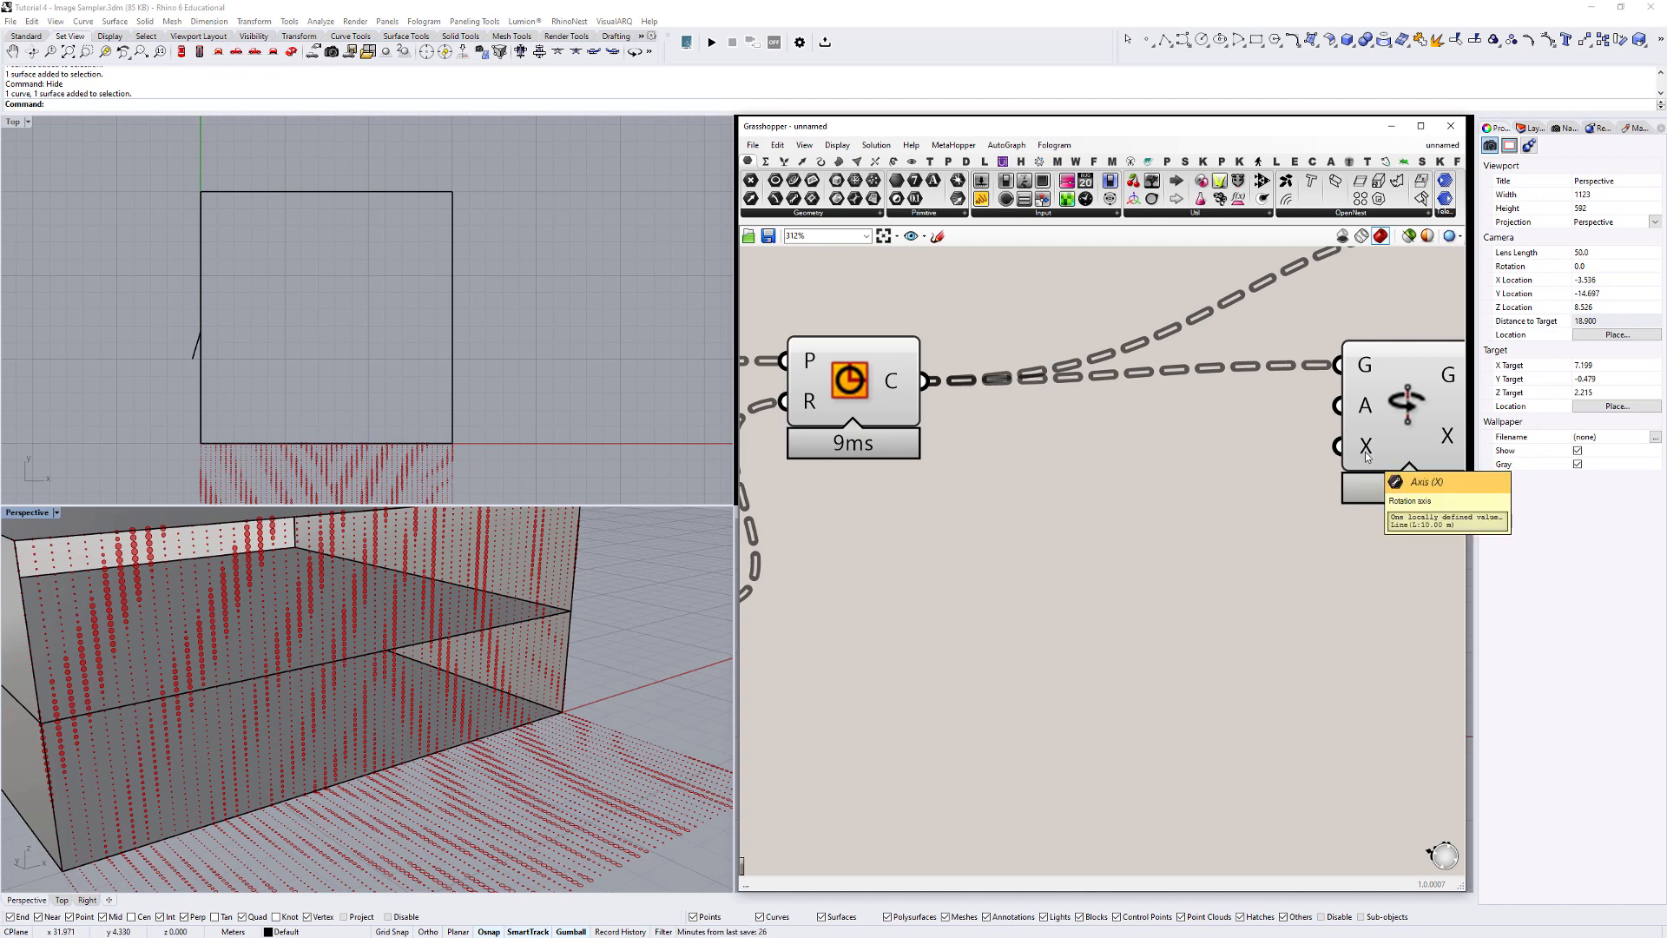
# Add a Line SDL component between Circle and Rotate Axis.
pyautogui.doubleClick(1070, 446)
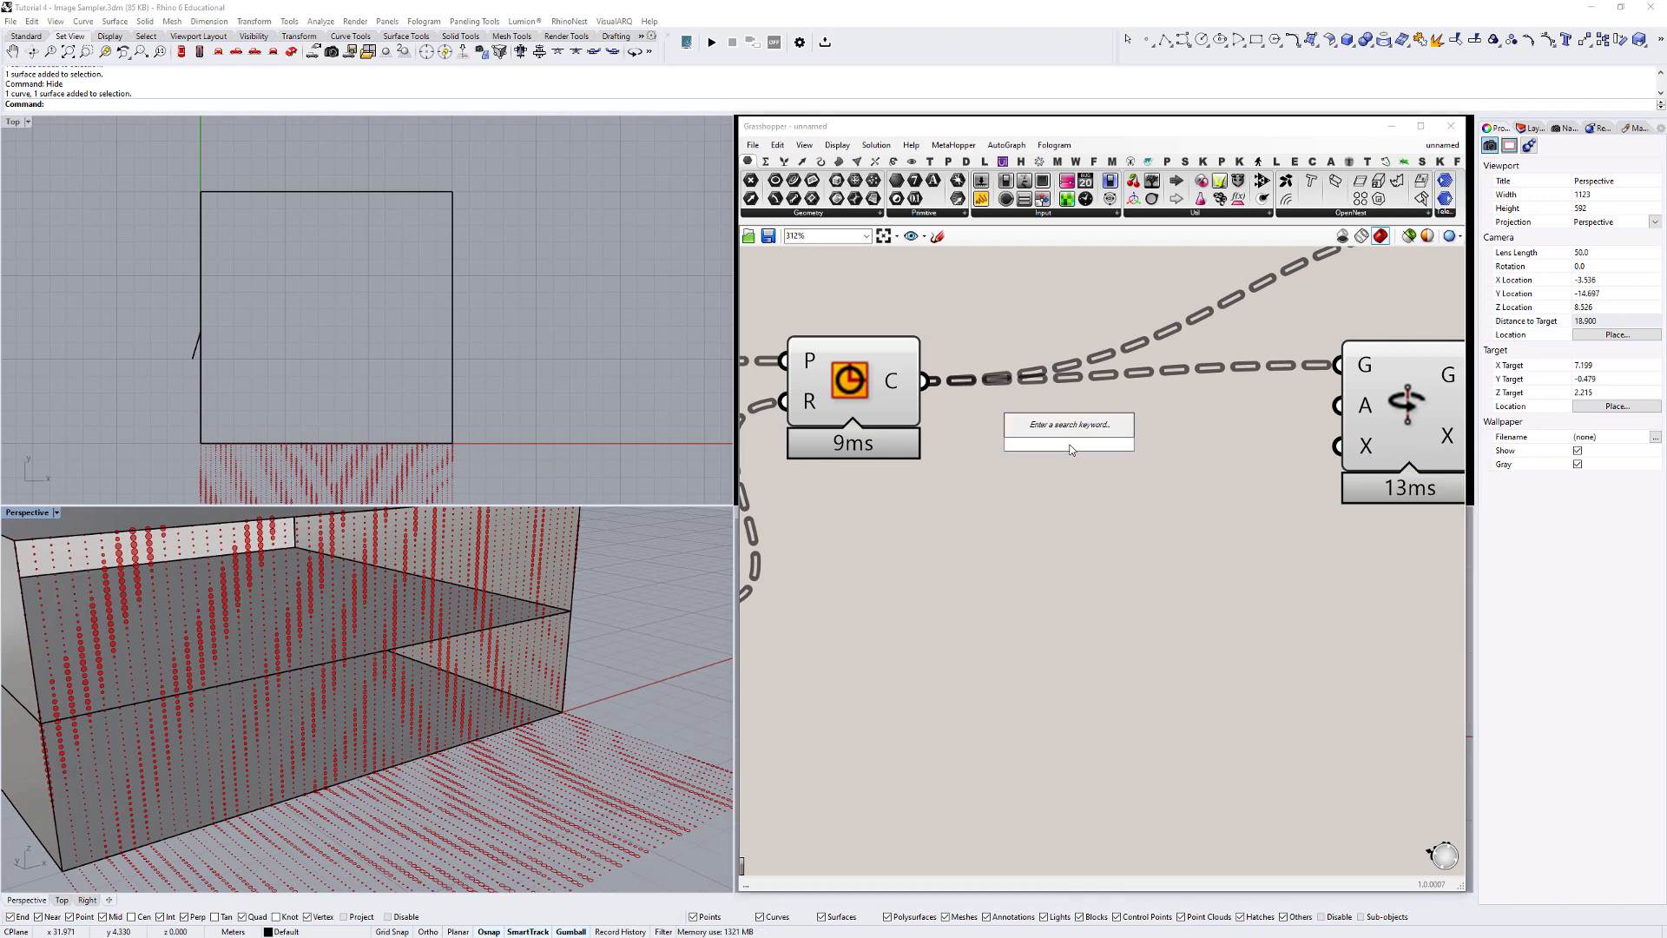
pyautogui.write('lin')
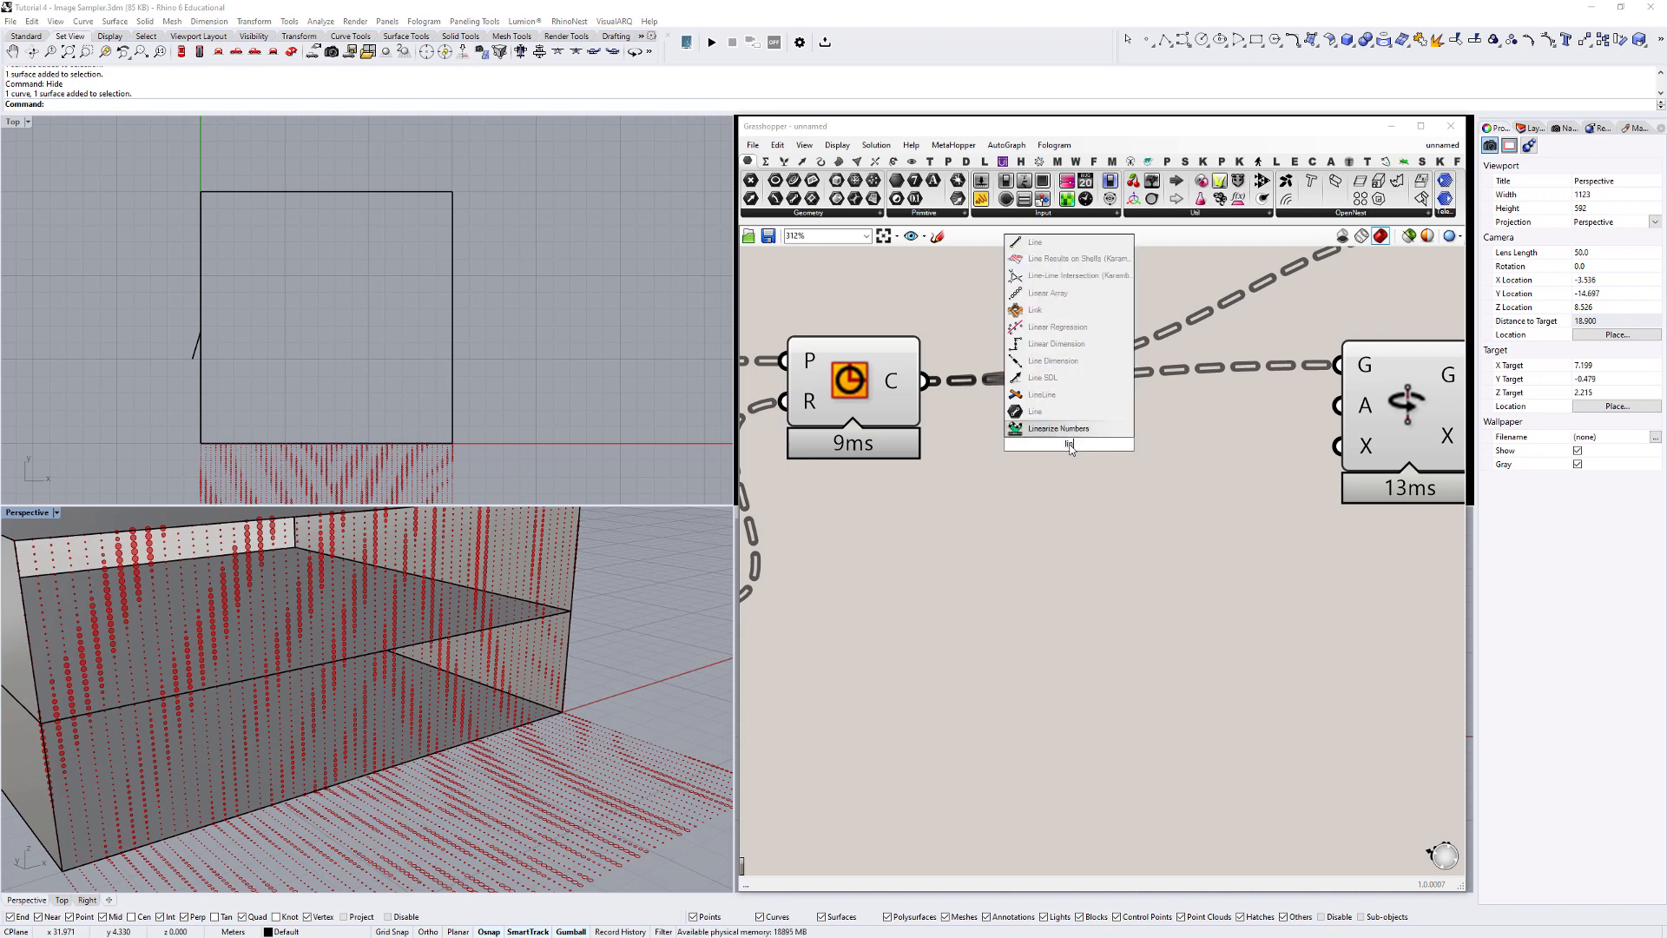
pyautogui.click(1042, 378)
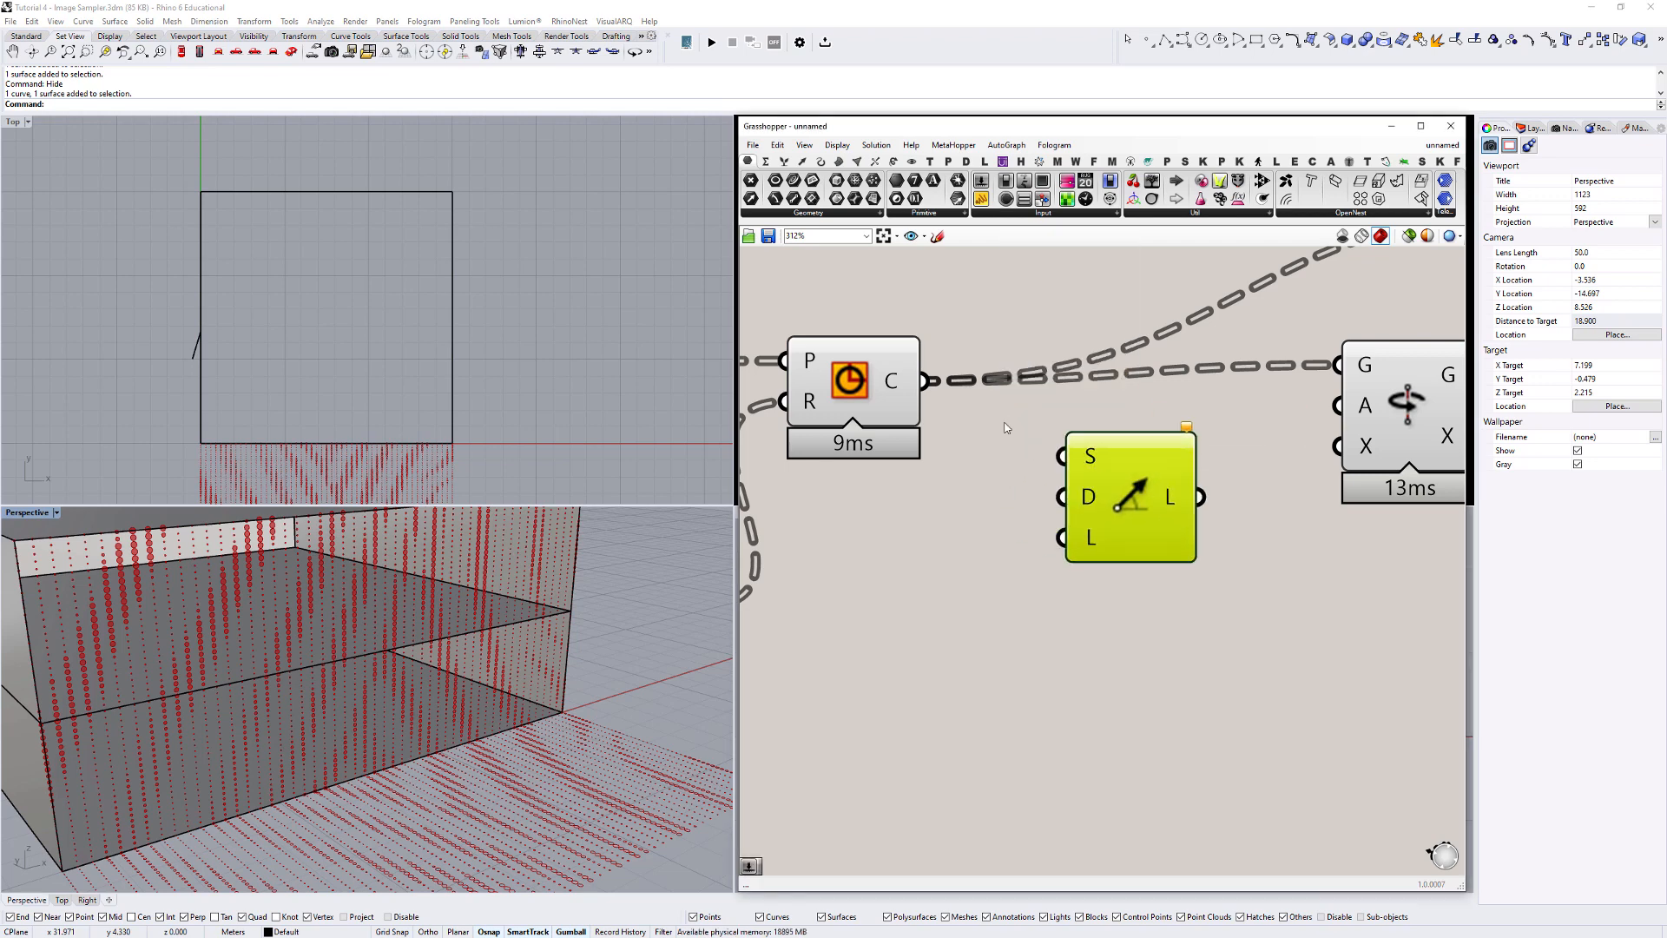
# Connect the XZ Plane output to the start input of Line SDL and nudge Line SDL into place.
pyautogui.click(848, 404)
pyautogui.scroll(-4, 853, 408)
pyautogui.moveTo(856, 425); pyautogui.dragTo(1132, 430, button='right')
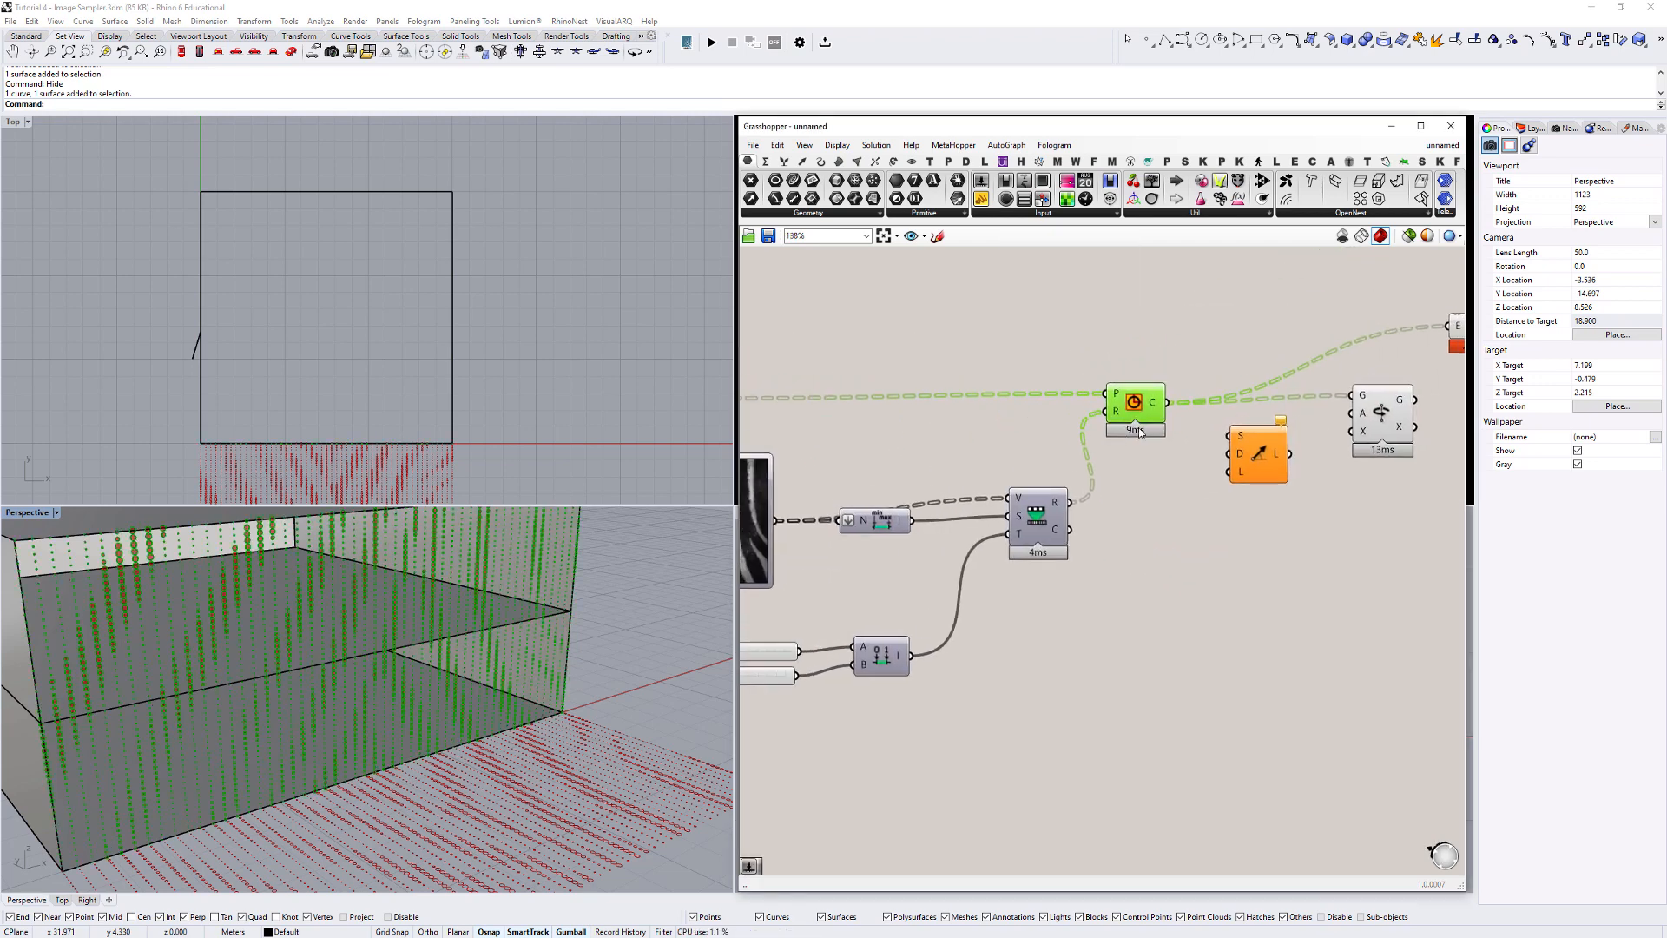
pyautogui.scroll(-2, 1132, 421)
pyautogui.moveTo(838, 402); pyautogui.dragTo(1208, 427)
pyautogui.scroll(3, 1211, 434)
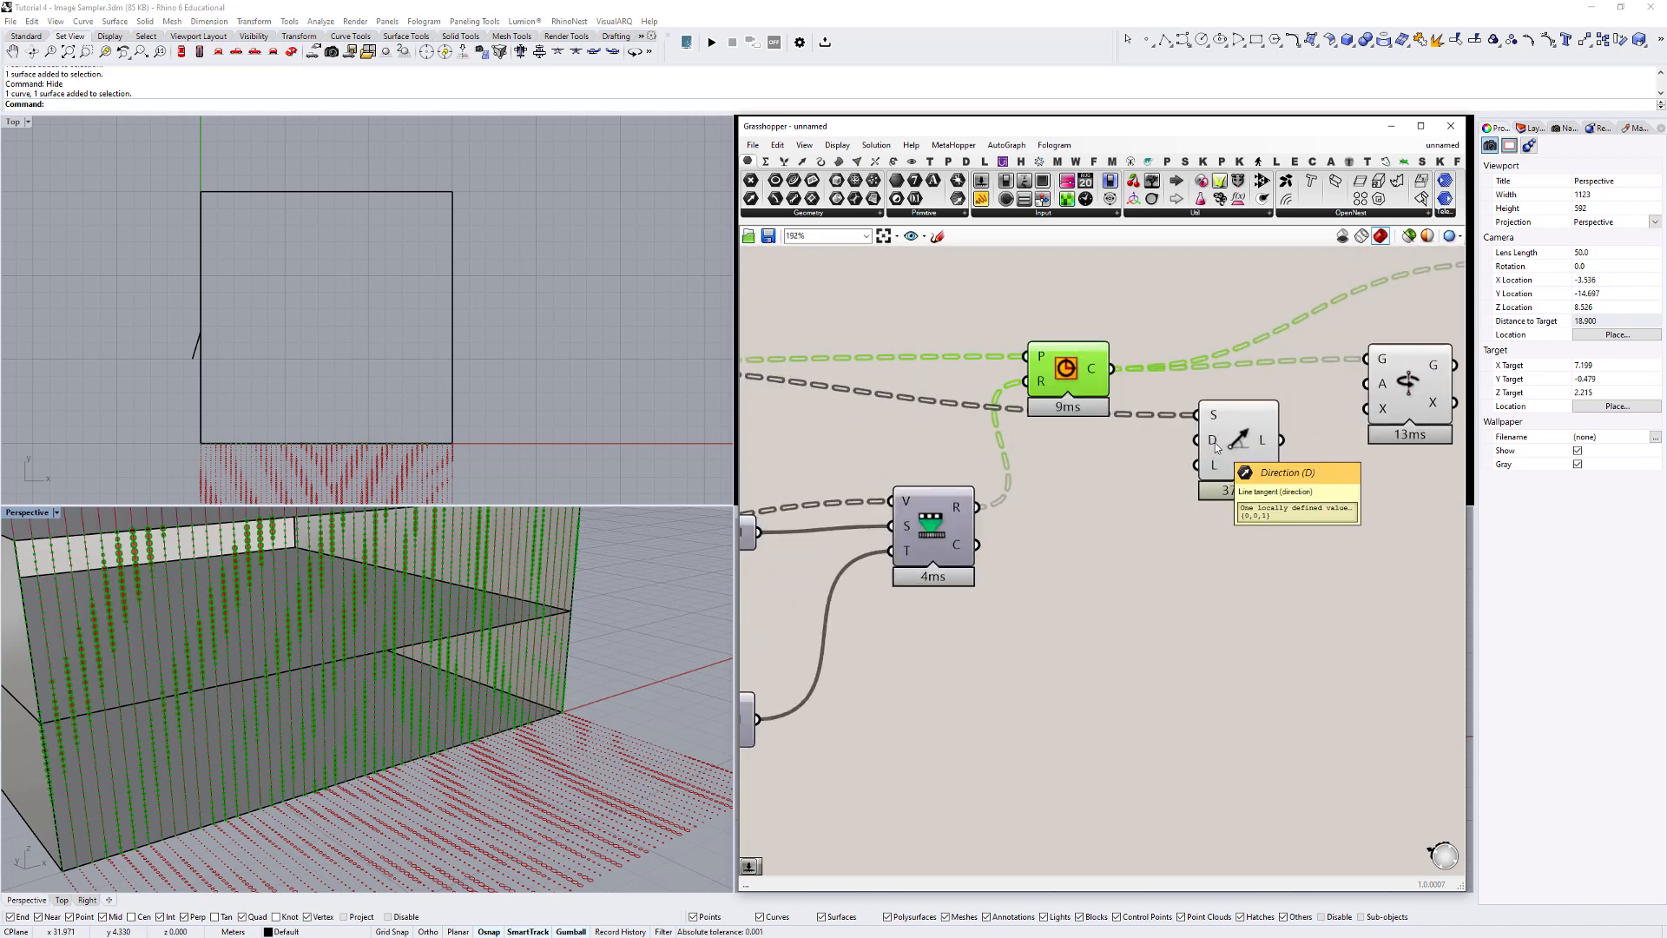
pyautogui.moveTo(1224, 454); pyautogui.dragTo(1227, 443)
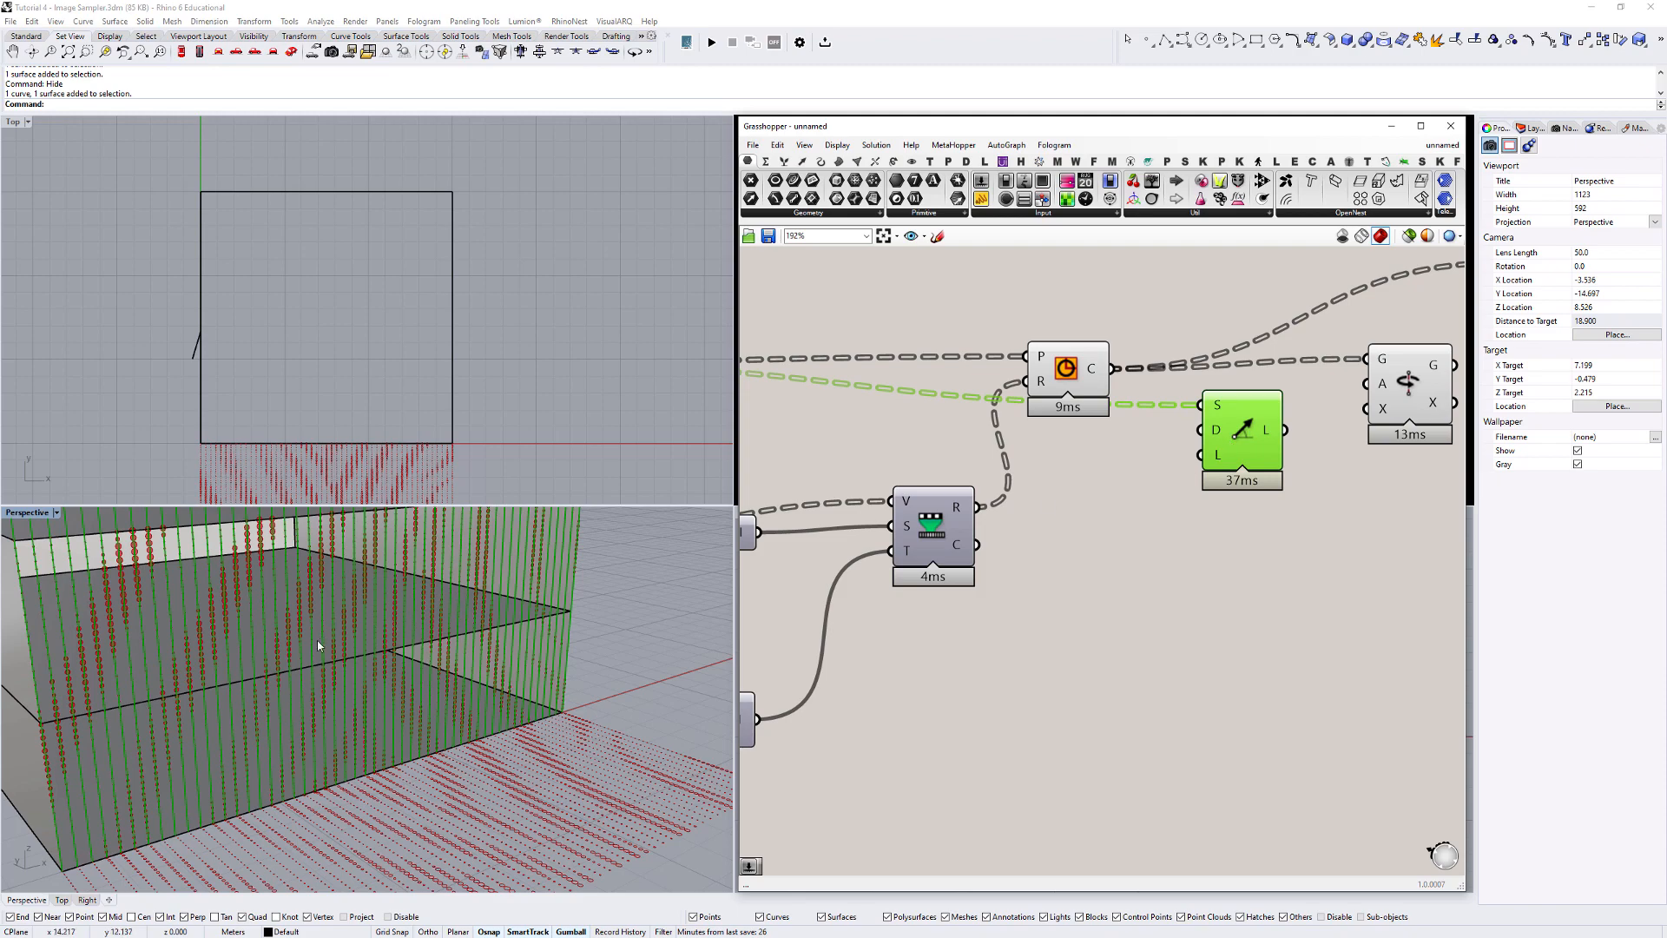
# Check the vertical lines on the front wall and connect the Line SDL output to the axis input of Rotate Axis.
pyautogui.scroll(10, 339, 618)
pyautogui.scroll(-14, 375, 627)
pyautogui.scroll(2, 1306, 455)
pyautogui.moveTo(1306, 455); pyautogui.dragTo(1104, 567, button='right')
pyautogui.moveTo(1074, 535); pyautogui.dragTo(1187, 507)
# Inspect the circles and lines on the front wall, and shift Line SDL and Rotate Axis farther from Circle.
pyautogui.scroll(-8, 662, 619)
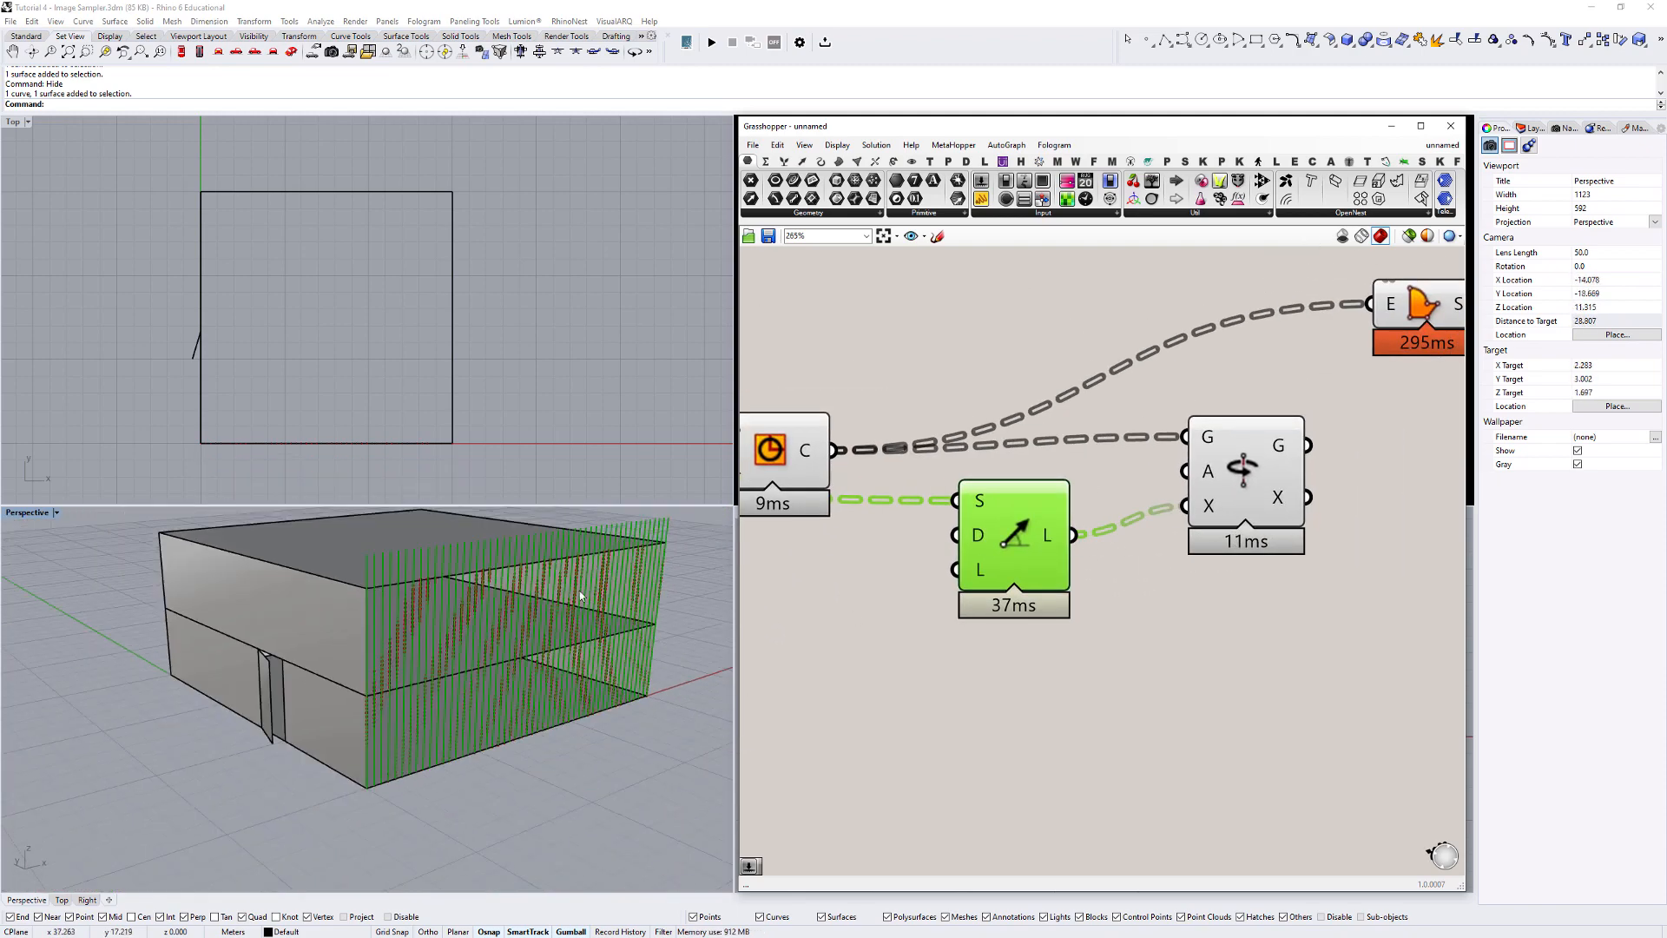
pyautogui.scroll(8, 547, 591)
pyautogui.moveTo(556, 592); pyautogui.dragTo(433, 587, button='right')
pyautogui.moveTo(986, 538); pyautogui.dragTo(1017, 519)
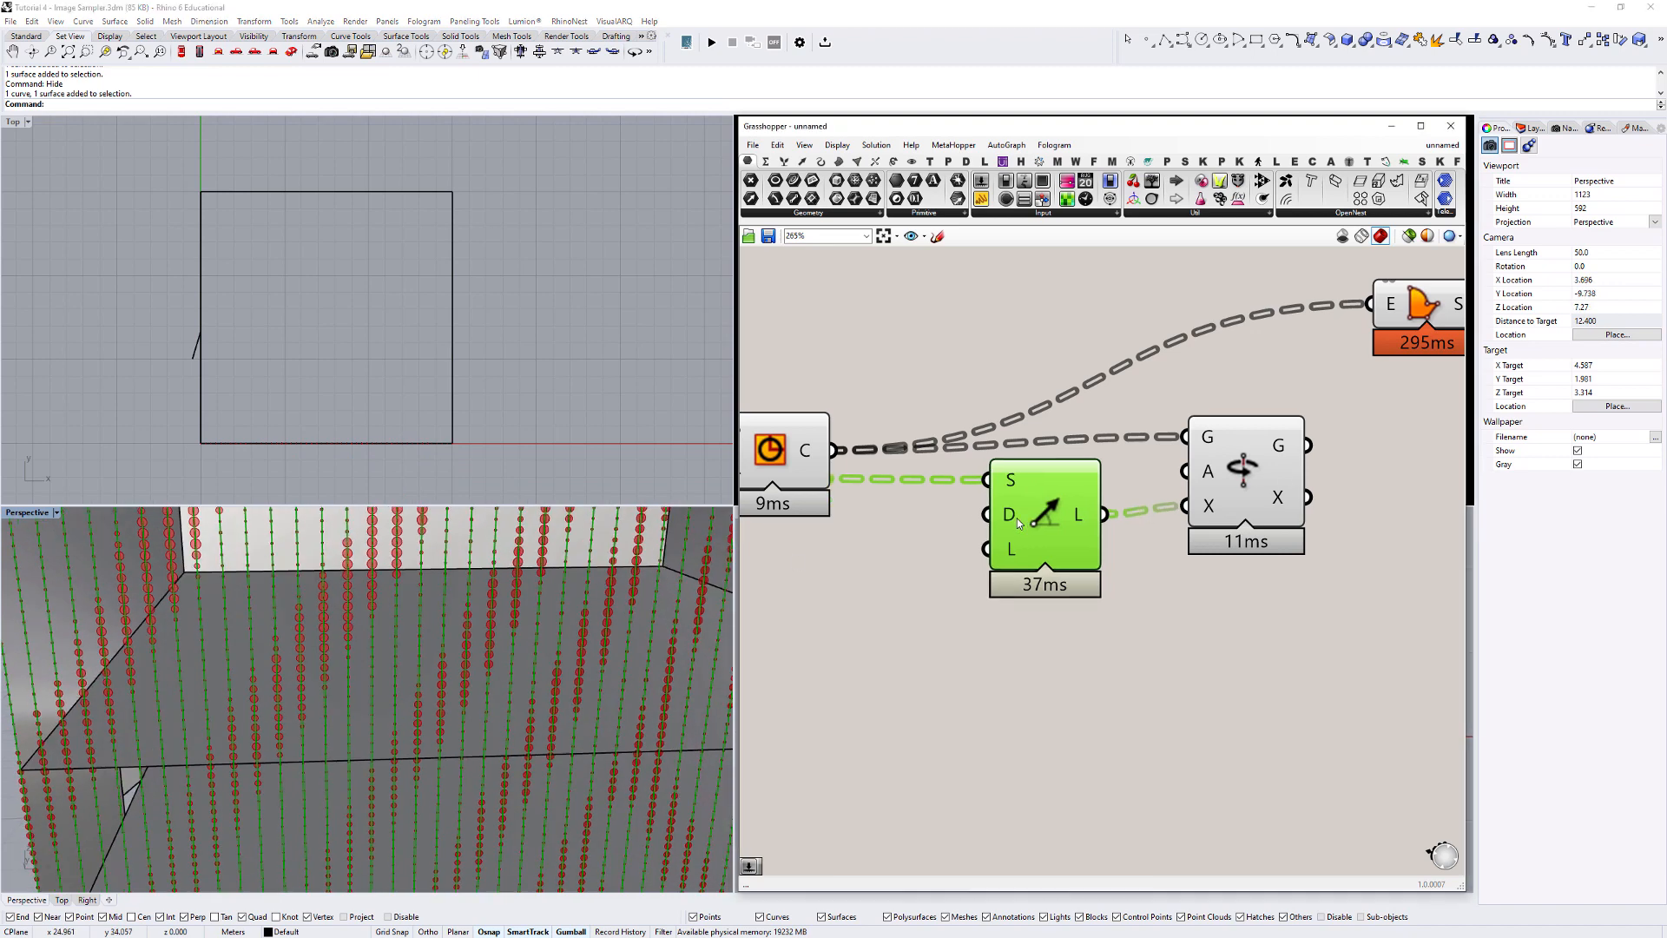
pyautogui.moveTo(1220, 486); pyautogui.dragTo(1276, 479)
pyautogui.click(1205, 473)
# Add a number slider with the value 50 and place it below the Line SDL component.
pyautogui.doubleClick(1048, 721)
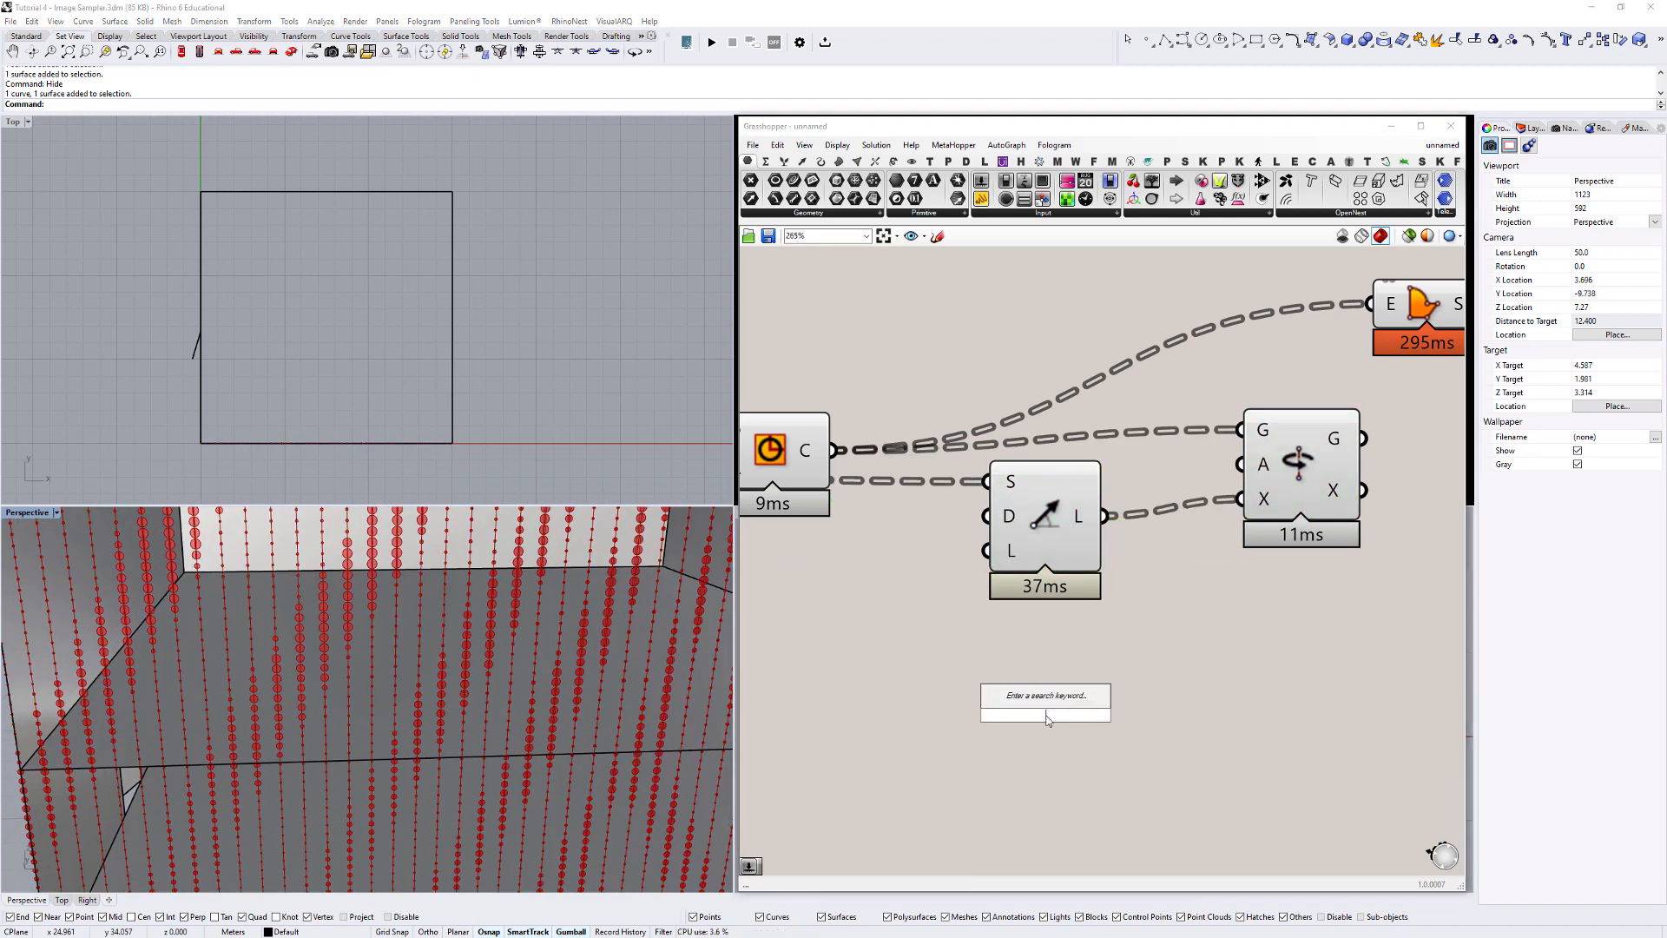
pyautogui.write('slider')
pyautogui.press('Return')
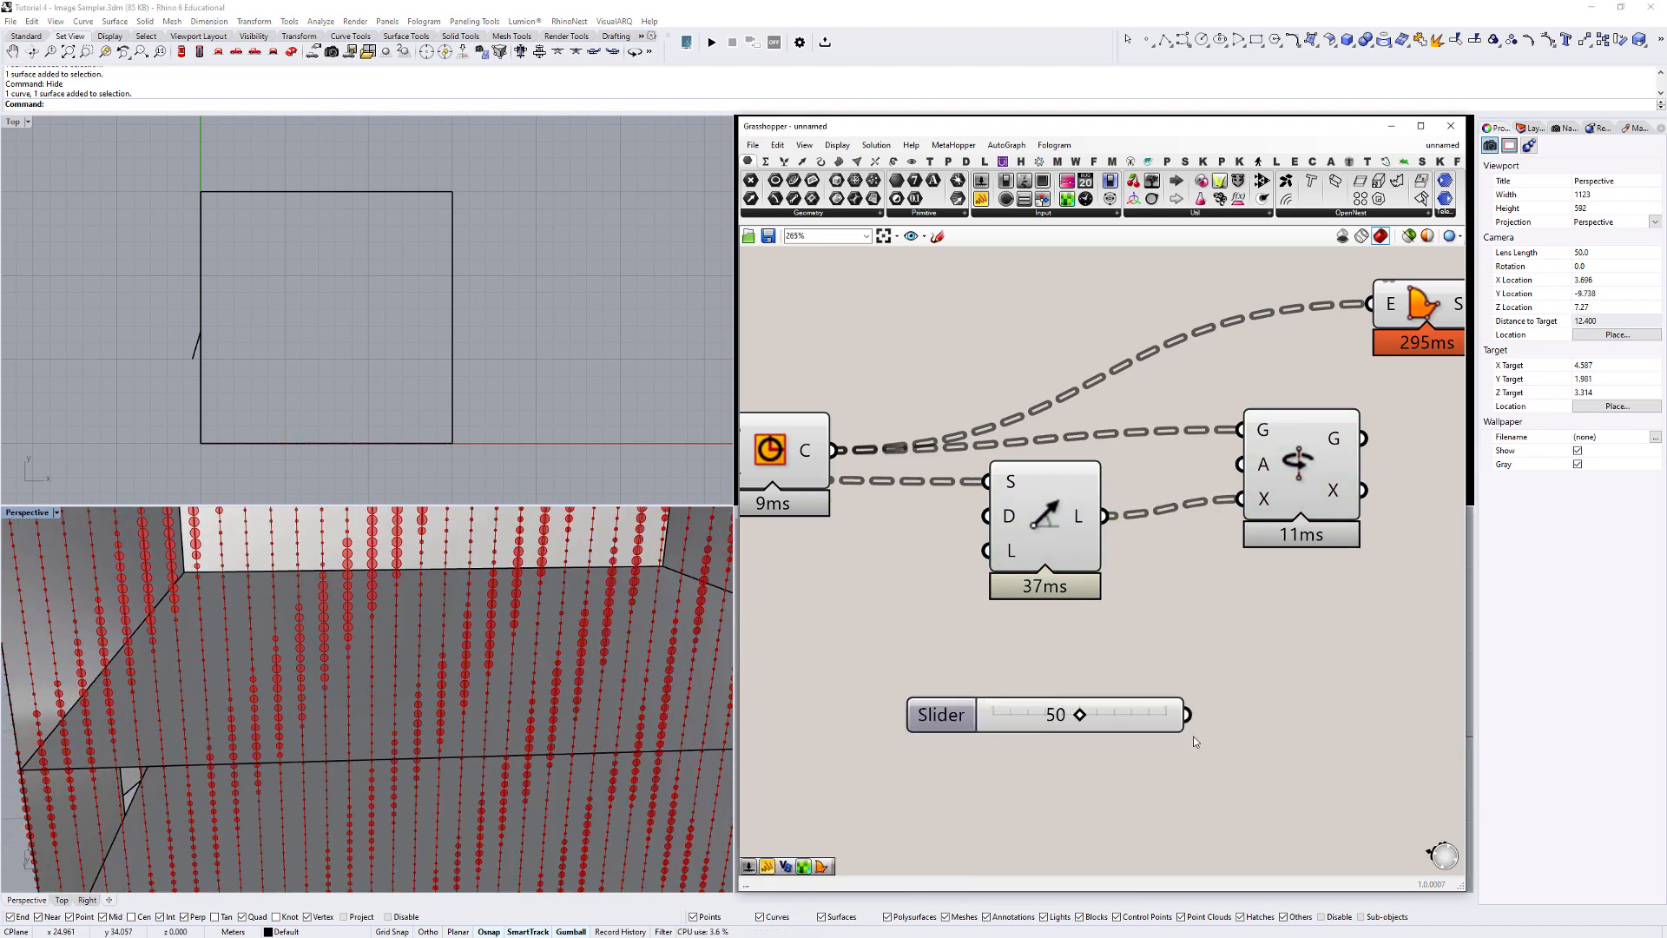
pyautogui.moveTo(1112, 720); pyautogui.dragTo(1040, 684)
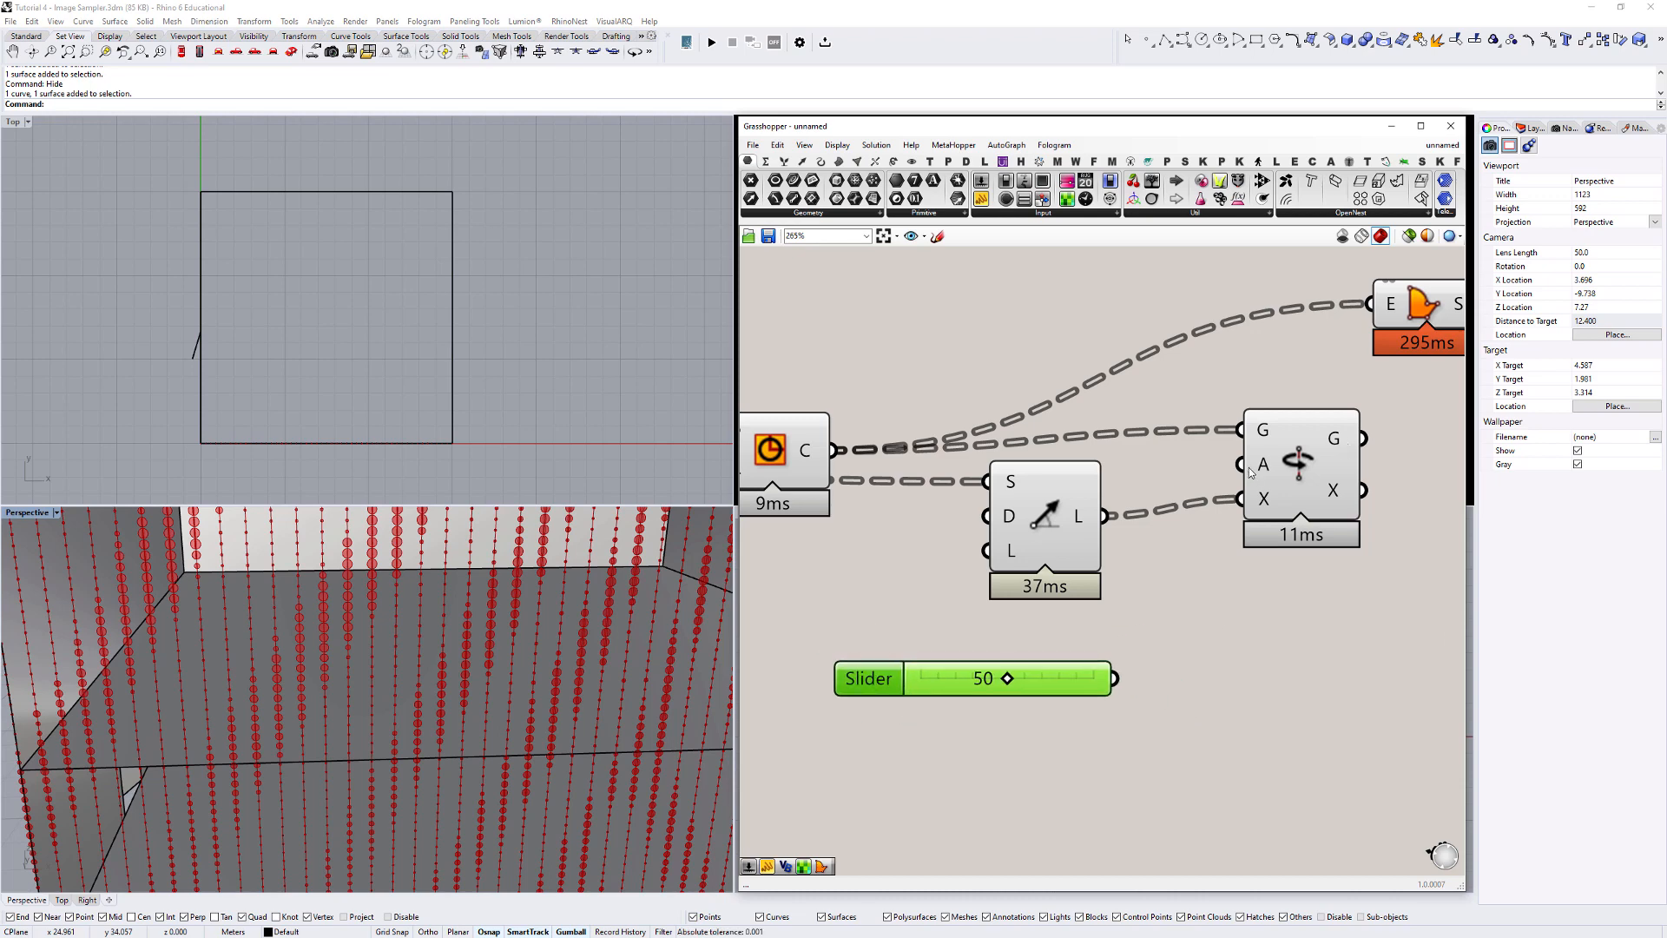
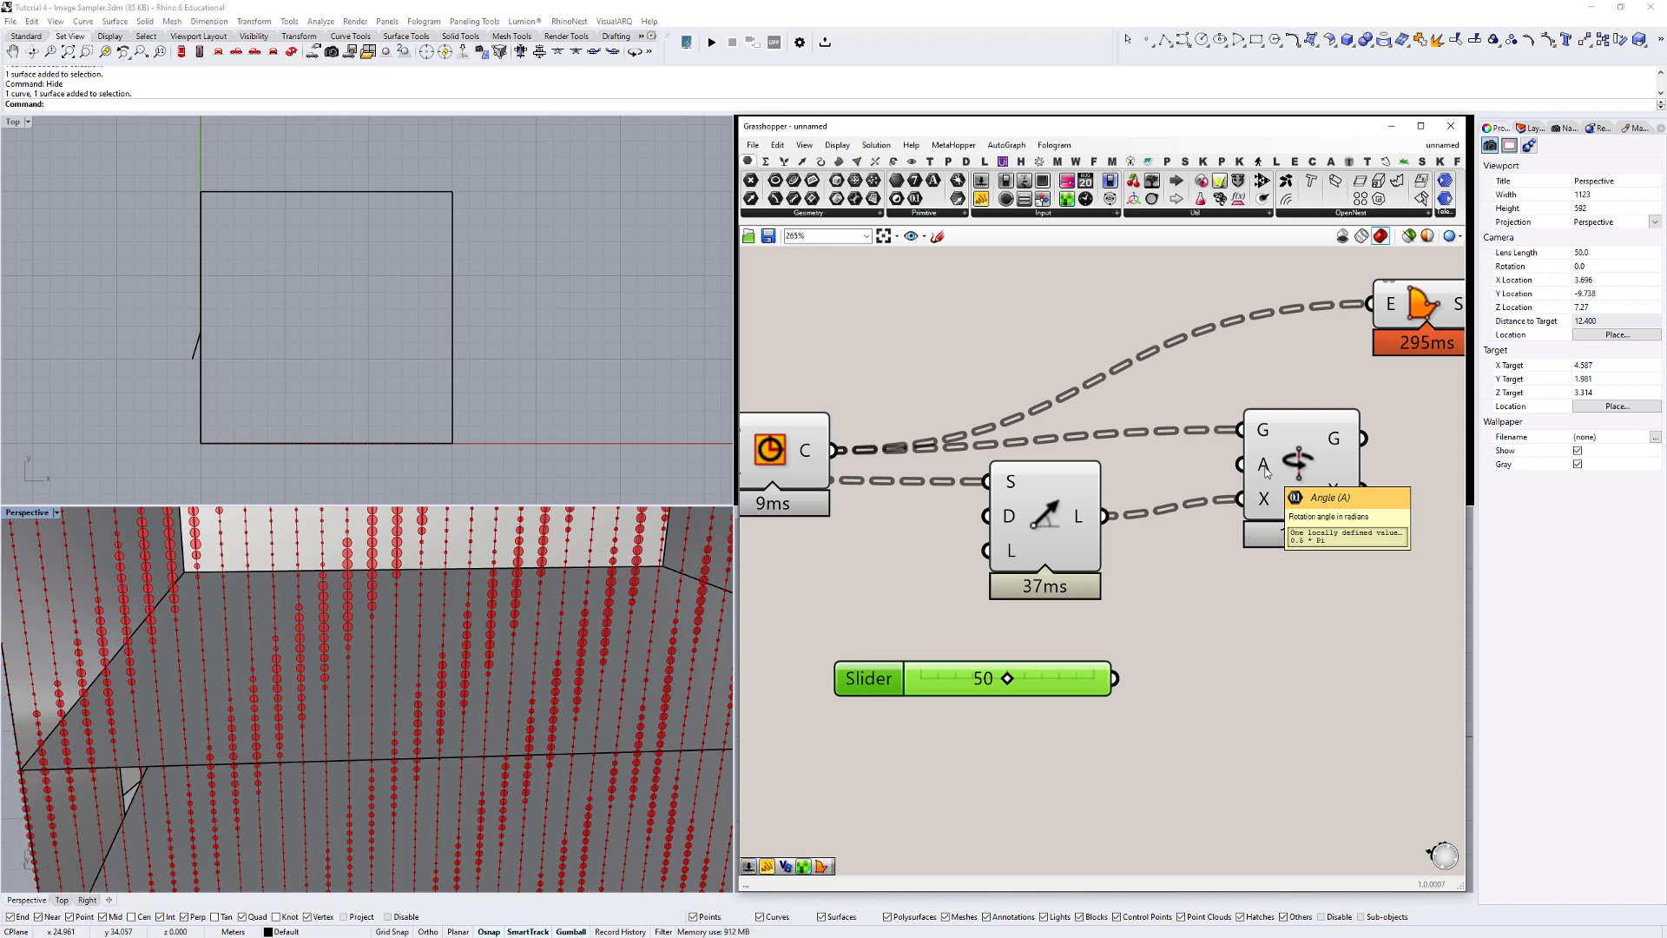
# Set the Rotate Axis angle input to degrees, connect the value 50 slider to it, and move Rotate Axis slightly farther from Line SDL.
pyautogui.rightClick(1267, 472)
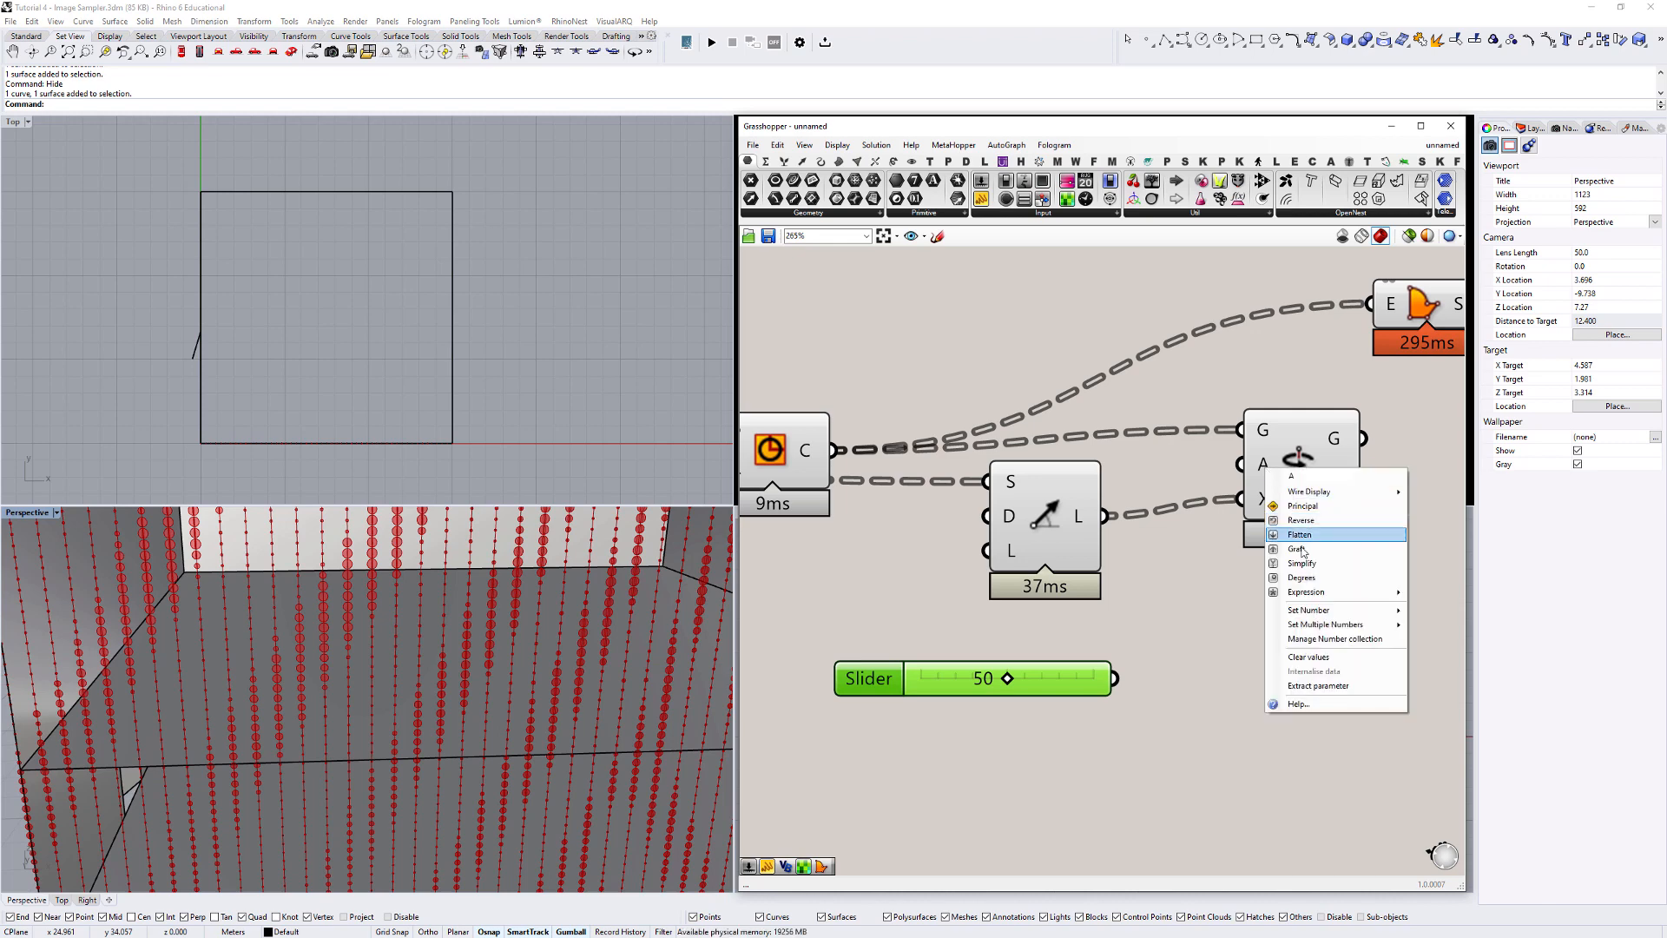
pyautogui.click(1302, 578)
pyautogui.moveTo(1115, 679); pyautogui.dragTo(1214, 463)
pyautogui.moveTo(1328, 474); pyautogui.dragTo(1376, 471)
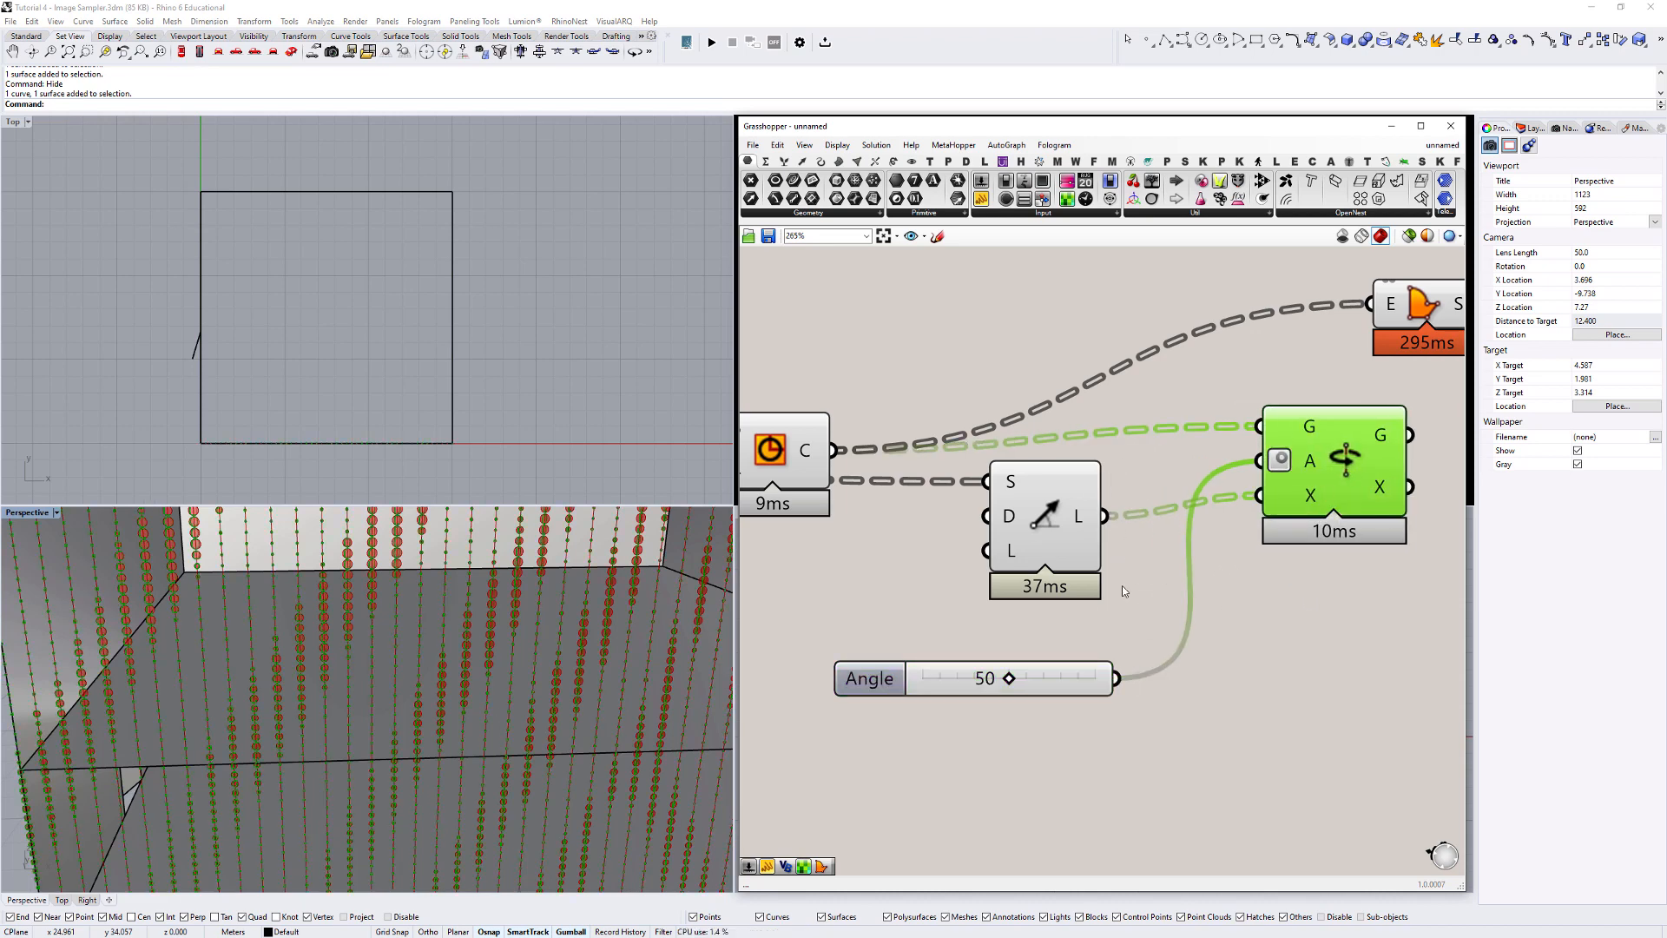
# Turn off the previews of the surface component fed by the circles, Line SDL and Circle, leaving only the rotated circles displayed.
pyautogui.scroll(-2, 989, 439)
pyautogui.moveTo(1310, 348); pyautogui.dragTo(1292, 327)
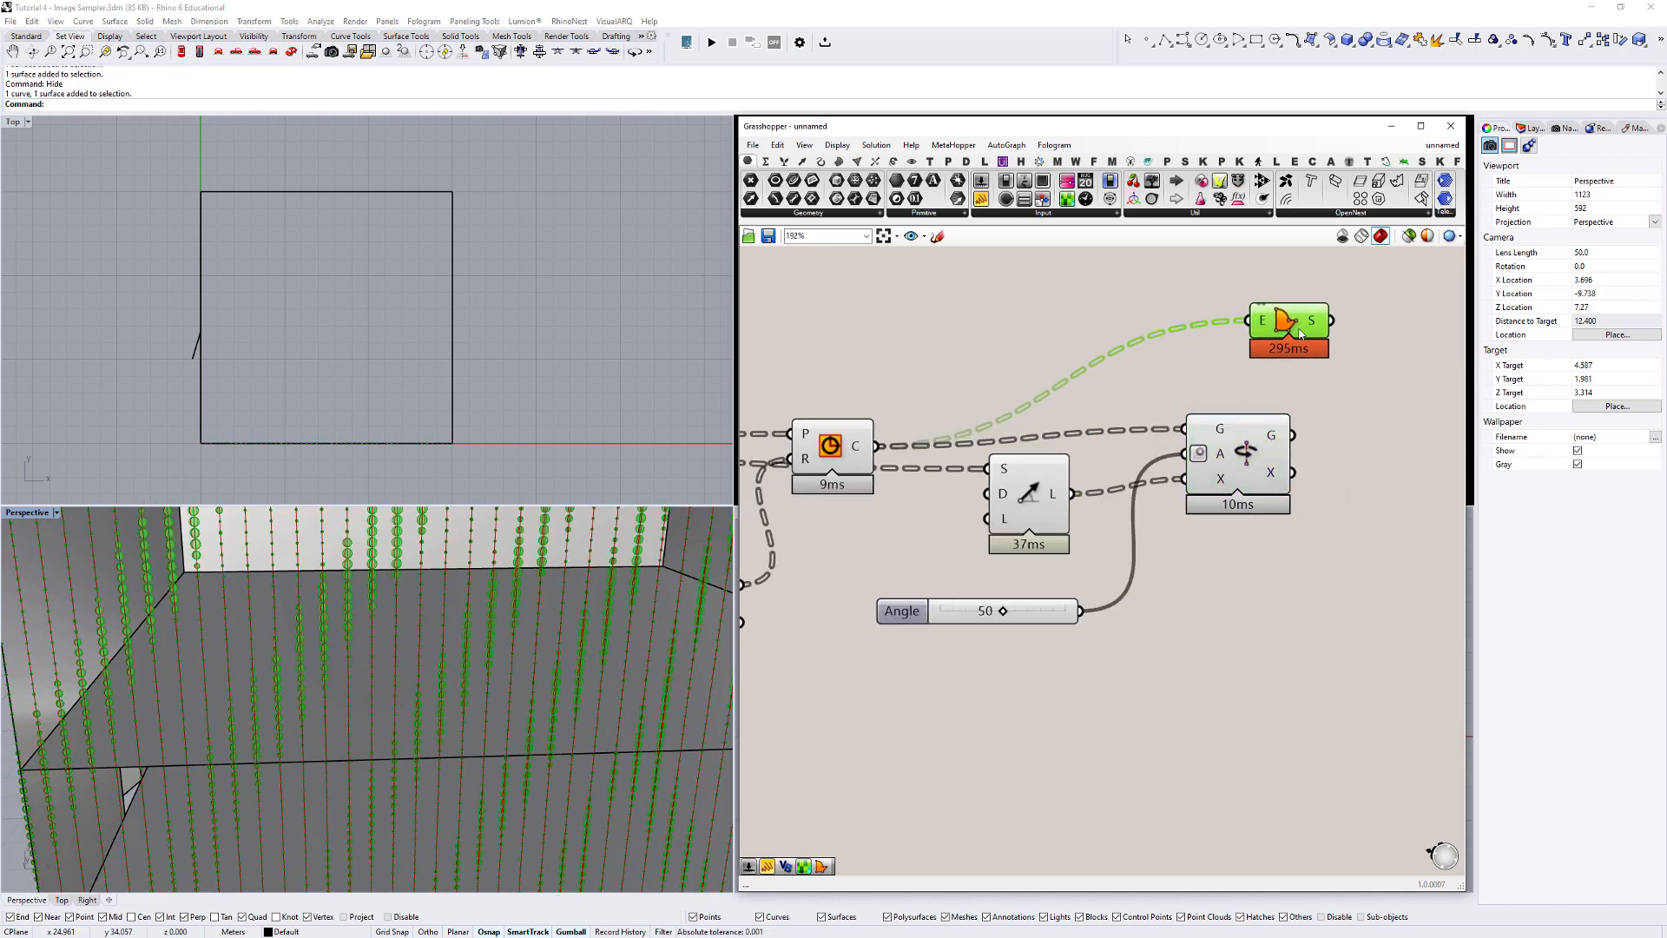
pyautogui.hotkey('ctrl', 'q')
pyautogui.click(980, 491)
pyautogui.click(858, 467)
pyautogui.hotkey('ctrl', 'q')
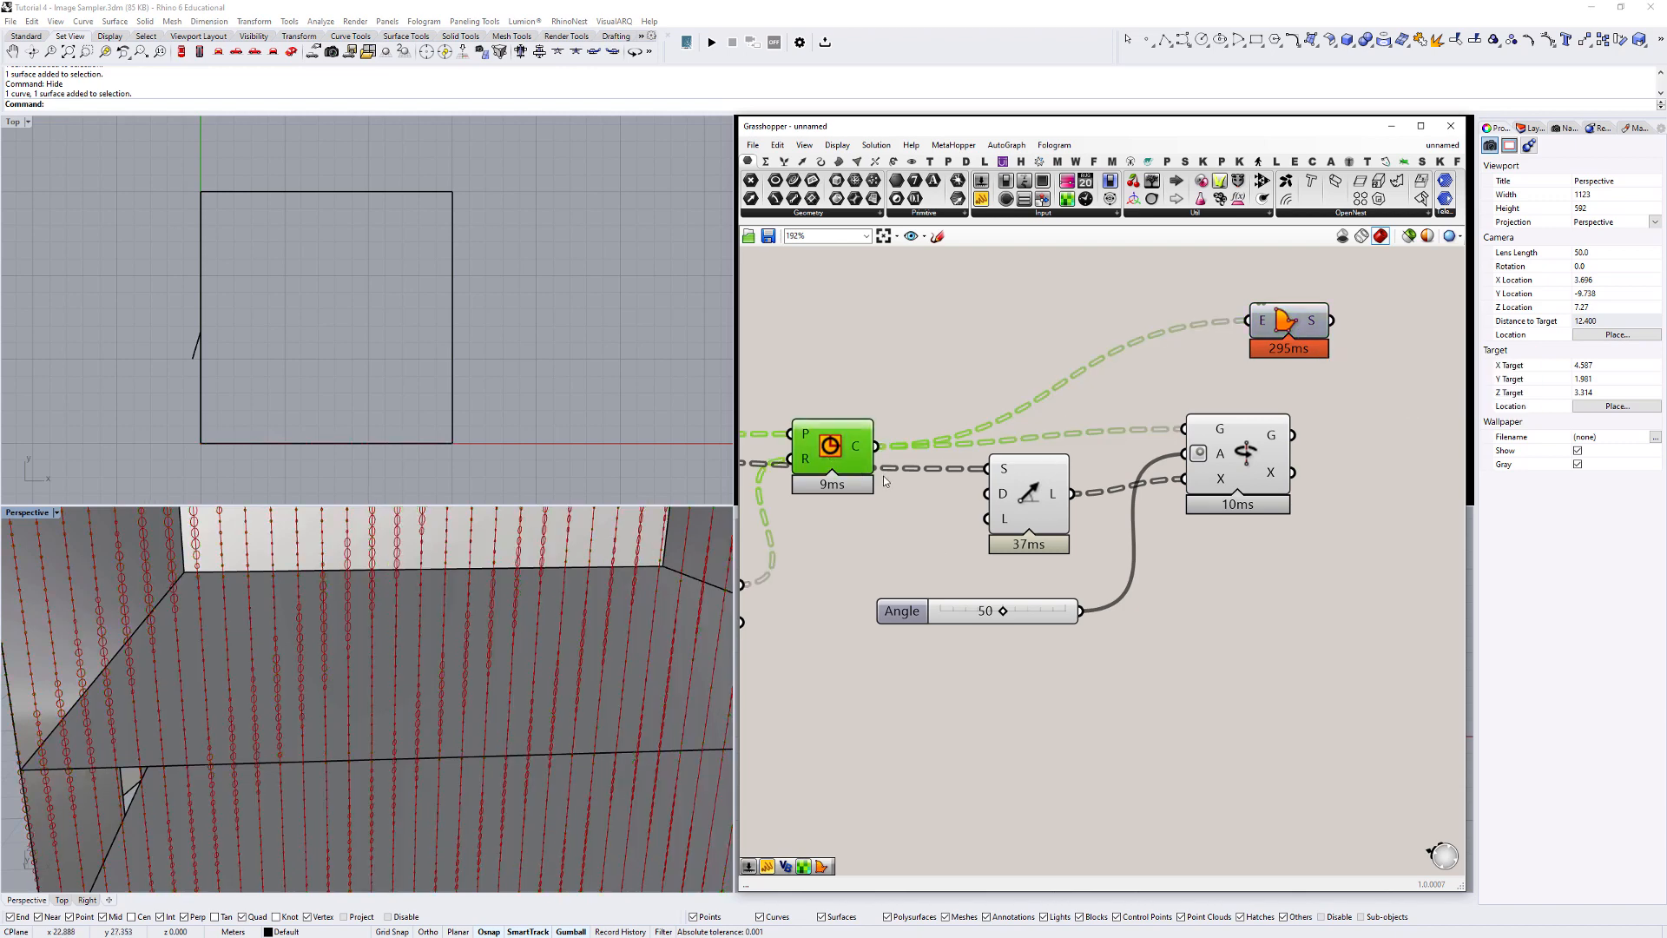
# Inspect the rotated circles on the front wall up close and set the Angle slider to 0.
pyautogui.scroll(-3, 997, 441)
pyautogui.moveTo(997, 441)
pyautogui.mouseDown(button='right')
pyautogui.moveTo(1266, 437)
pyautogui.moveTo(1267, 452)
pyautogui.moveTo(996, 450)
pyautogui.mouseUp(button='right')
pyautogui.scroll(-3, 1266, 451)
pyautogui.scroll(3, 1272, 453)
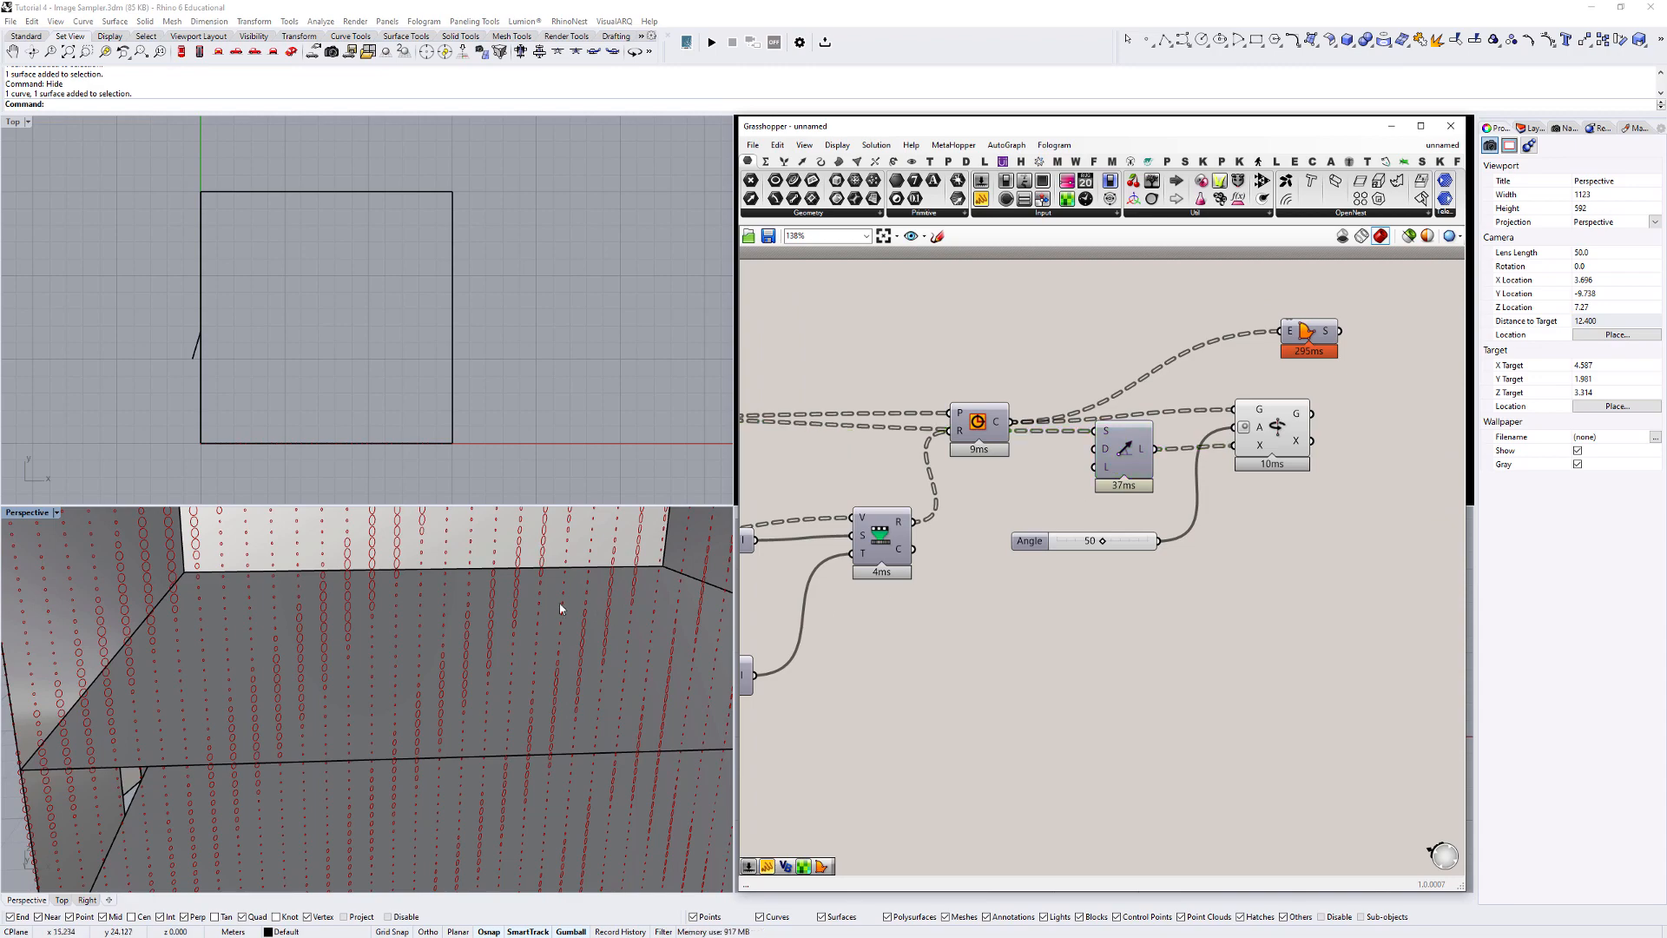
pyautogui.moveTo(559, 602); pyautogui.dragTo(471, 637, button='right')
pyautogui.scroll(12, 516, 599)
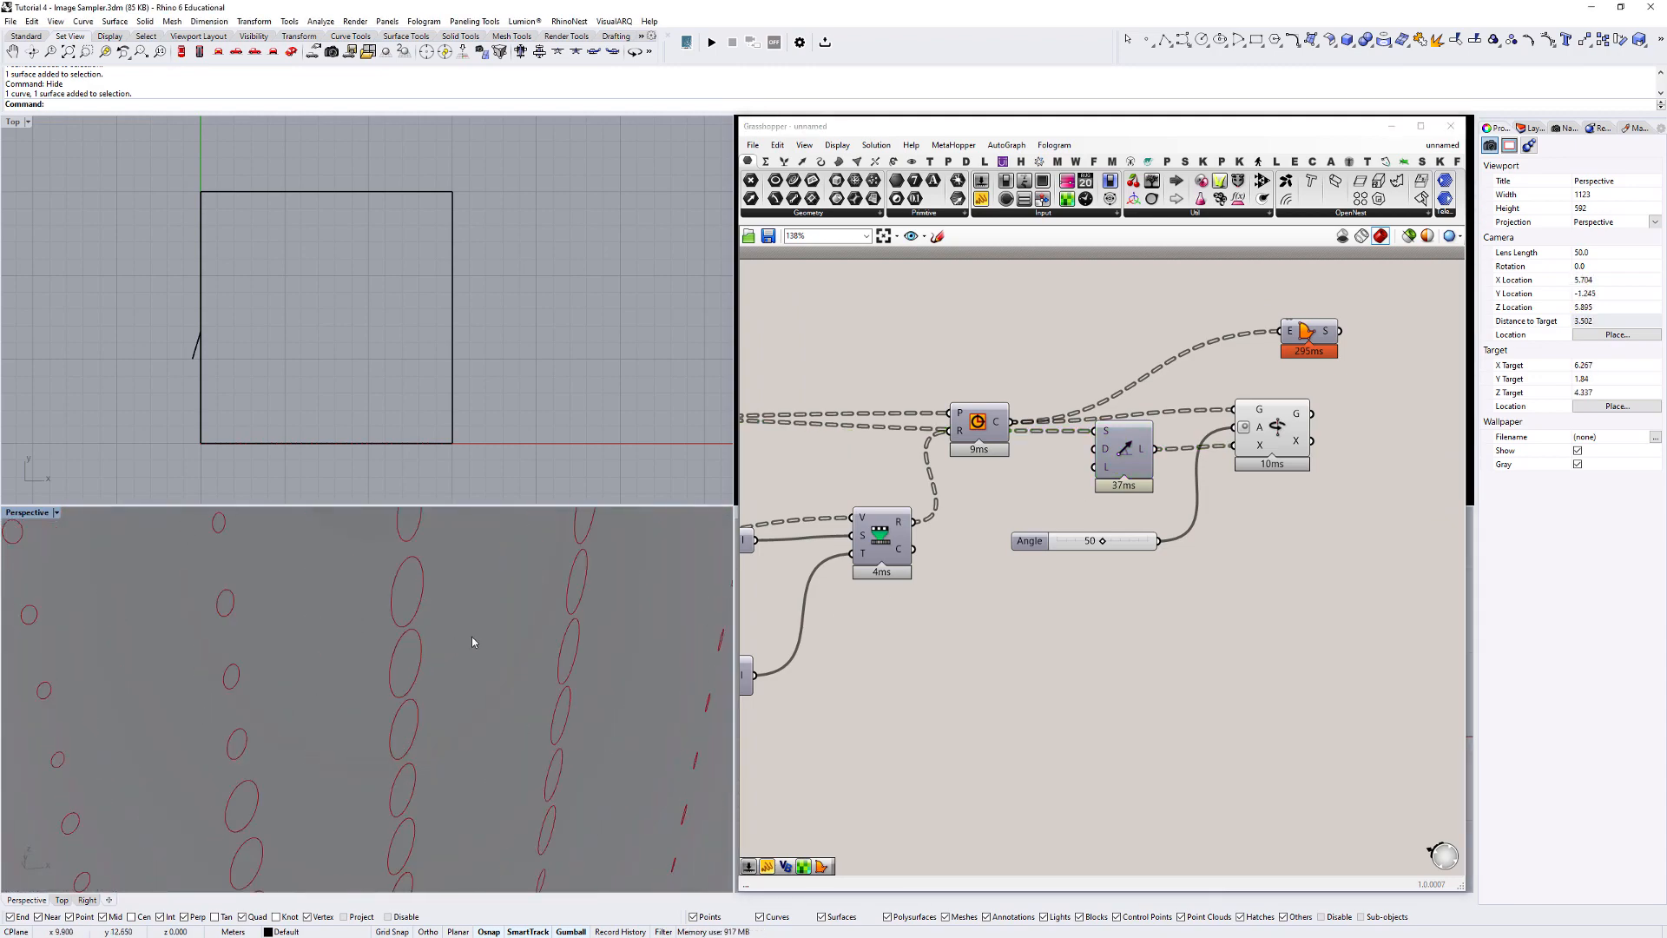
pyautogui.scroll(2, 1094, 554)
pyautogui.moveTo(1110, 536); pyautogui.dragTo(954, 545)
pyautogui.scroll(-1, 989, 543)
pyautogui.scroll(-14, 465, 651)
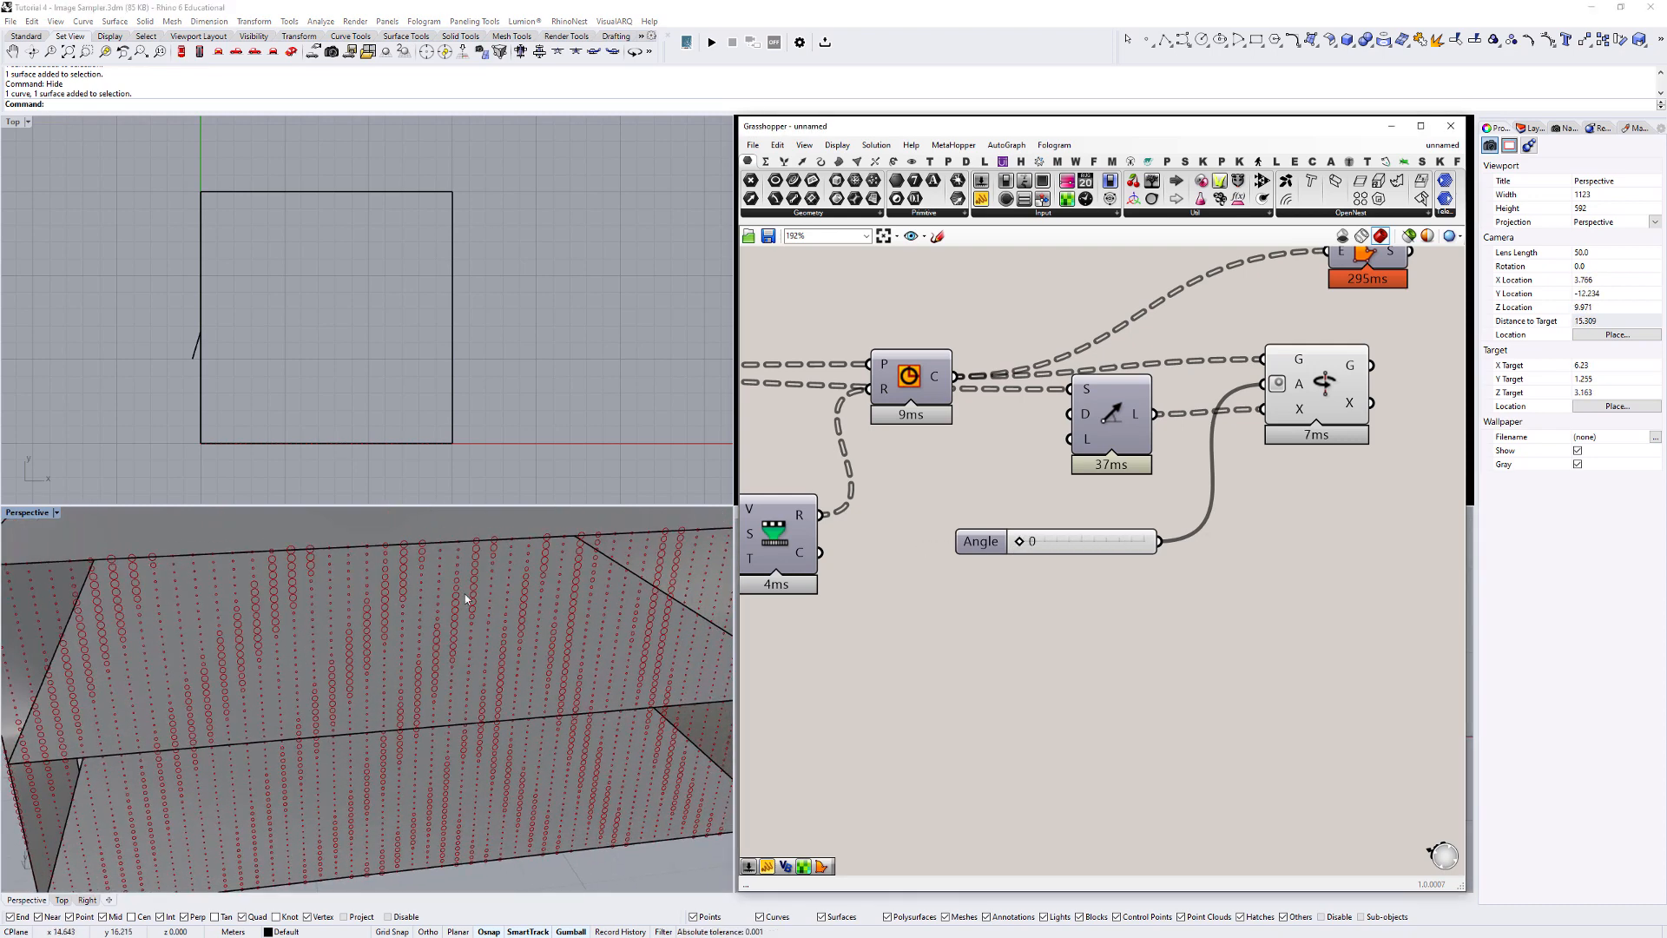
# Draw a three-point control point curve on the ground that bows outward in front of the facade and spans beyond both ends.
pyautogui.scroll(-5, 399, 623)
pyautogui.scroll(-3, 335, 673)
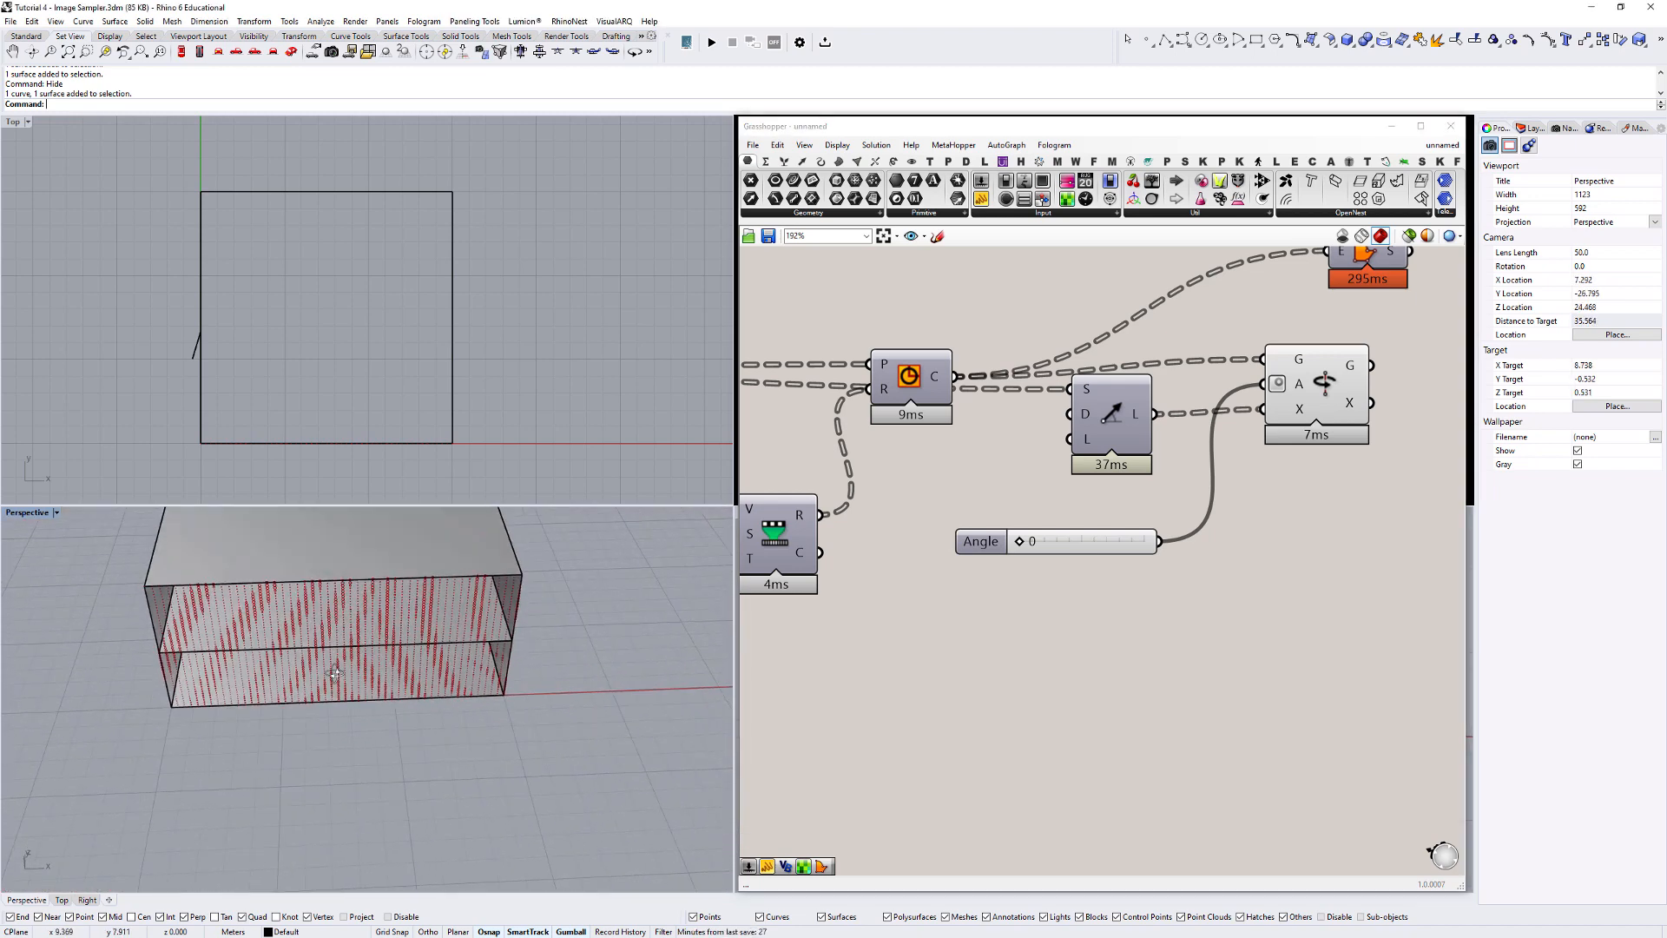
pyautogui.keyDown('shift'); pyautogui.moveTo(335, 673); pyautogui.dragTo(379, 700, button='right'); pyautogui.keyUp('shift')
pyautogui.write('Curve')
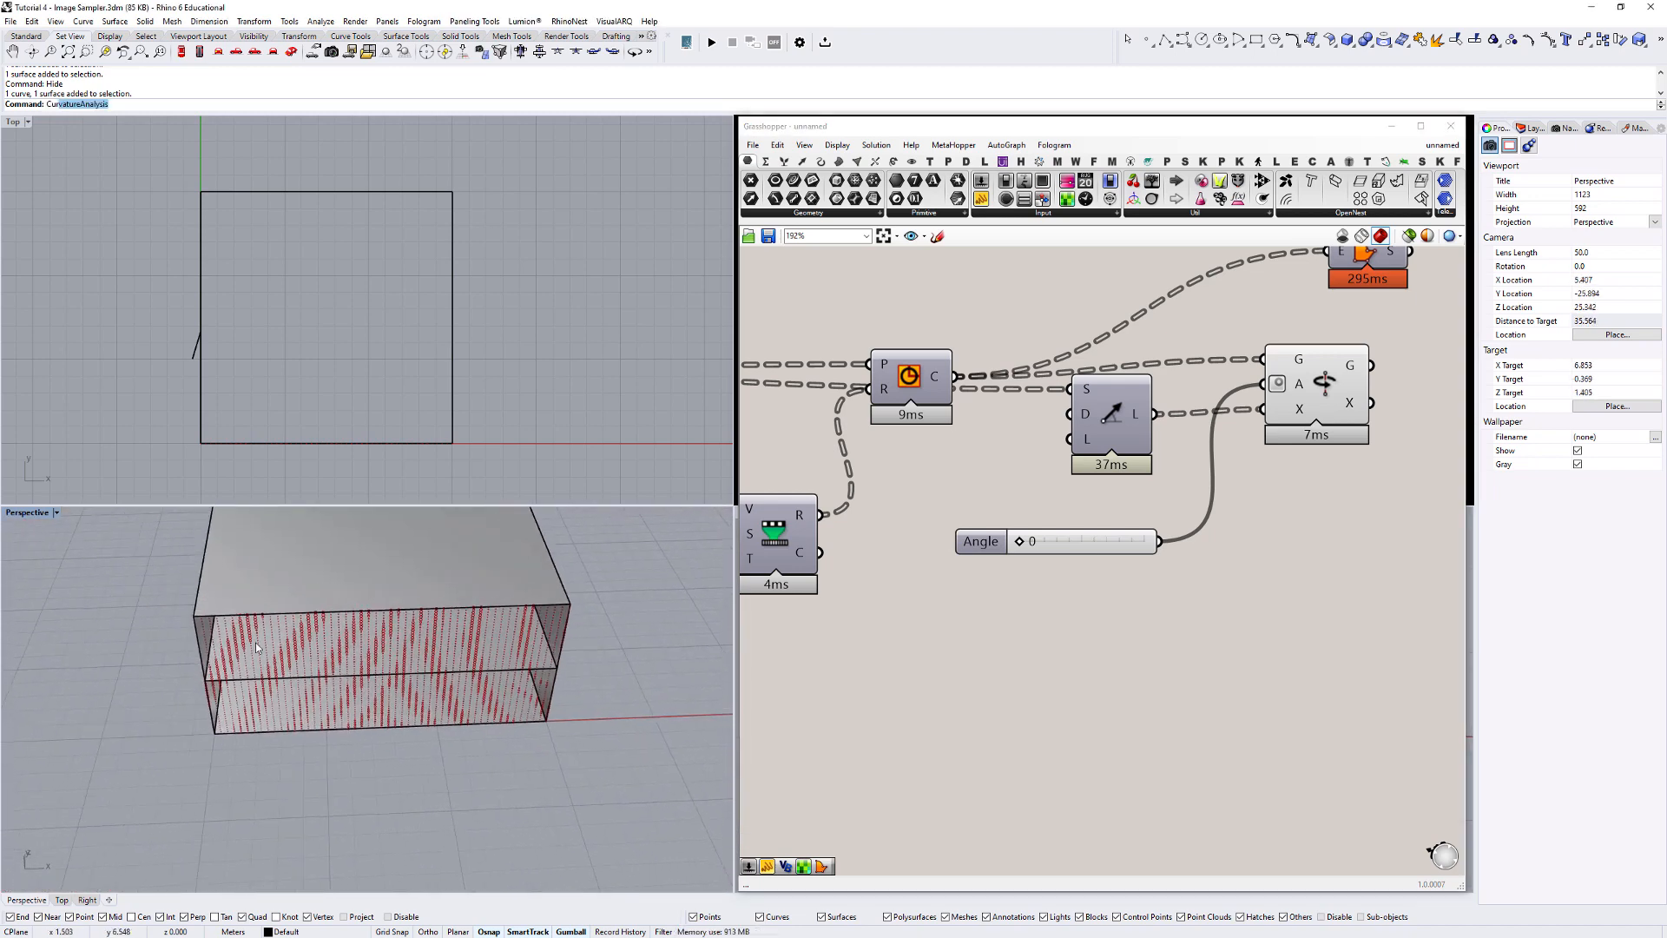
pyautogui.press('Return')
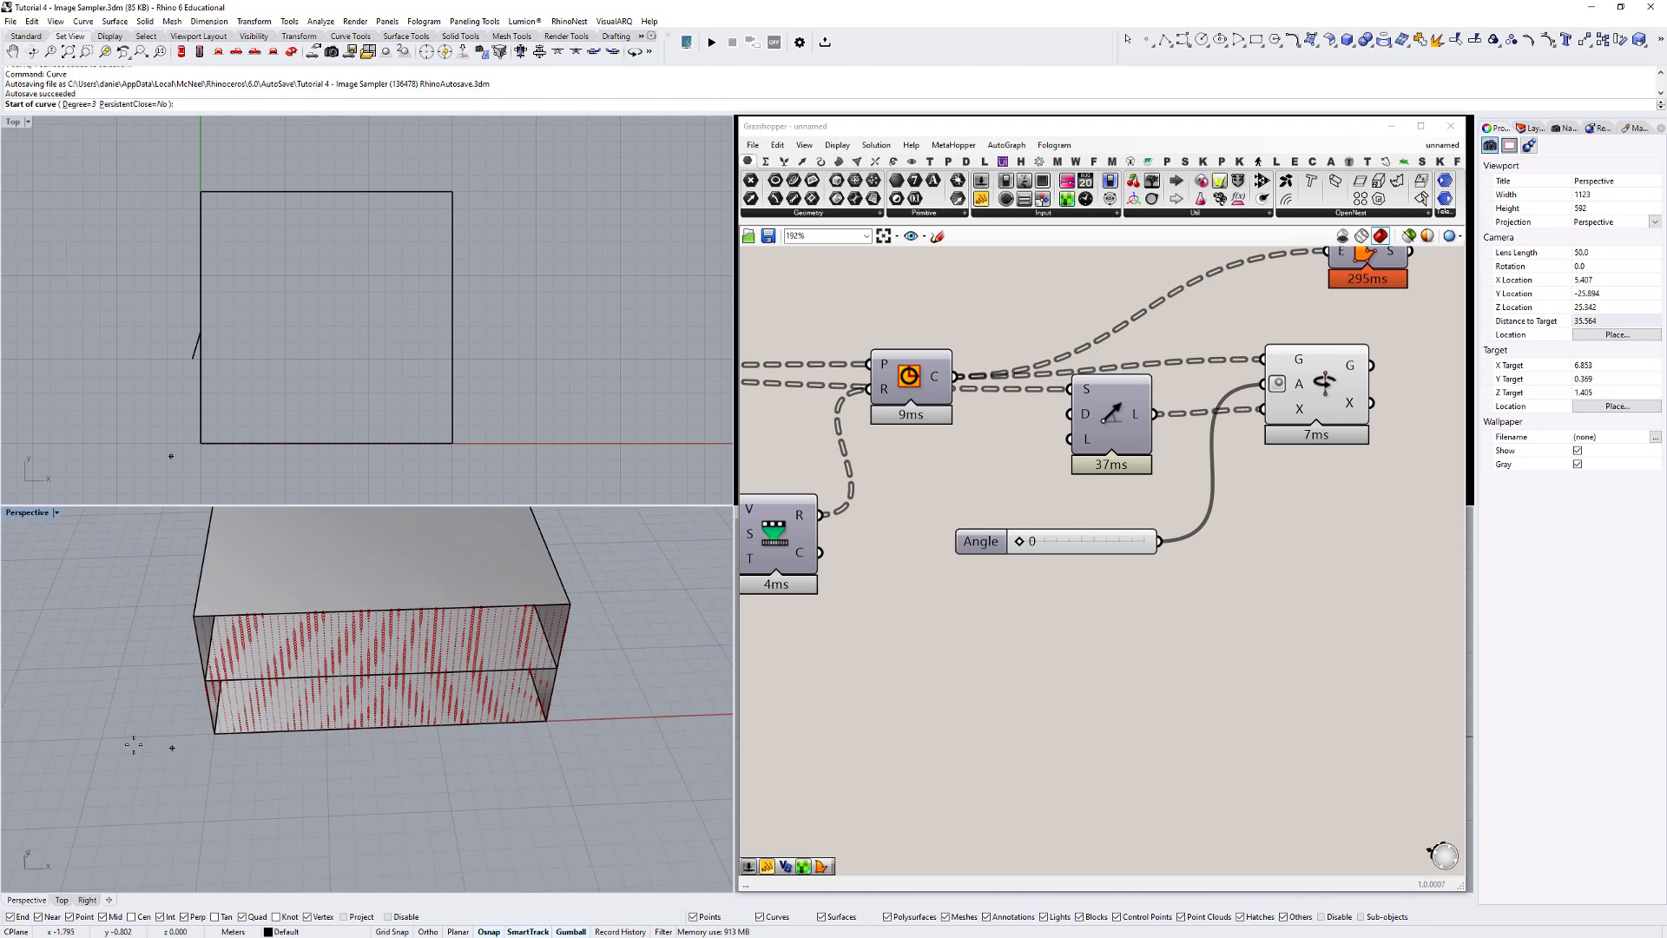
pyautogui.click(104, 743)
pyautogui.scroll(-8, 288, 513)
pyautogui.moveTo(270, 413); pyautogui.dragTo(270, 252, button='right')
pyautogui.click(308, 438)
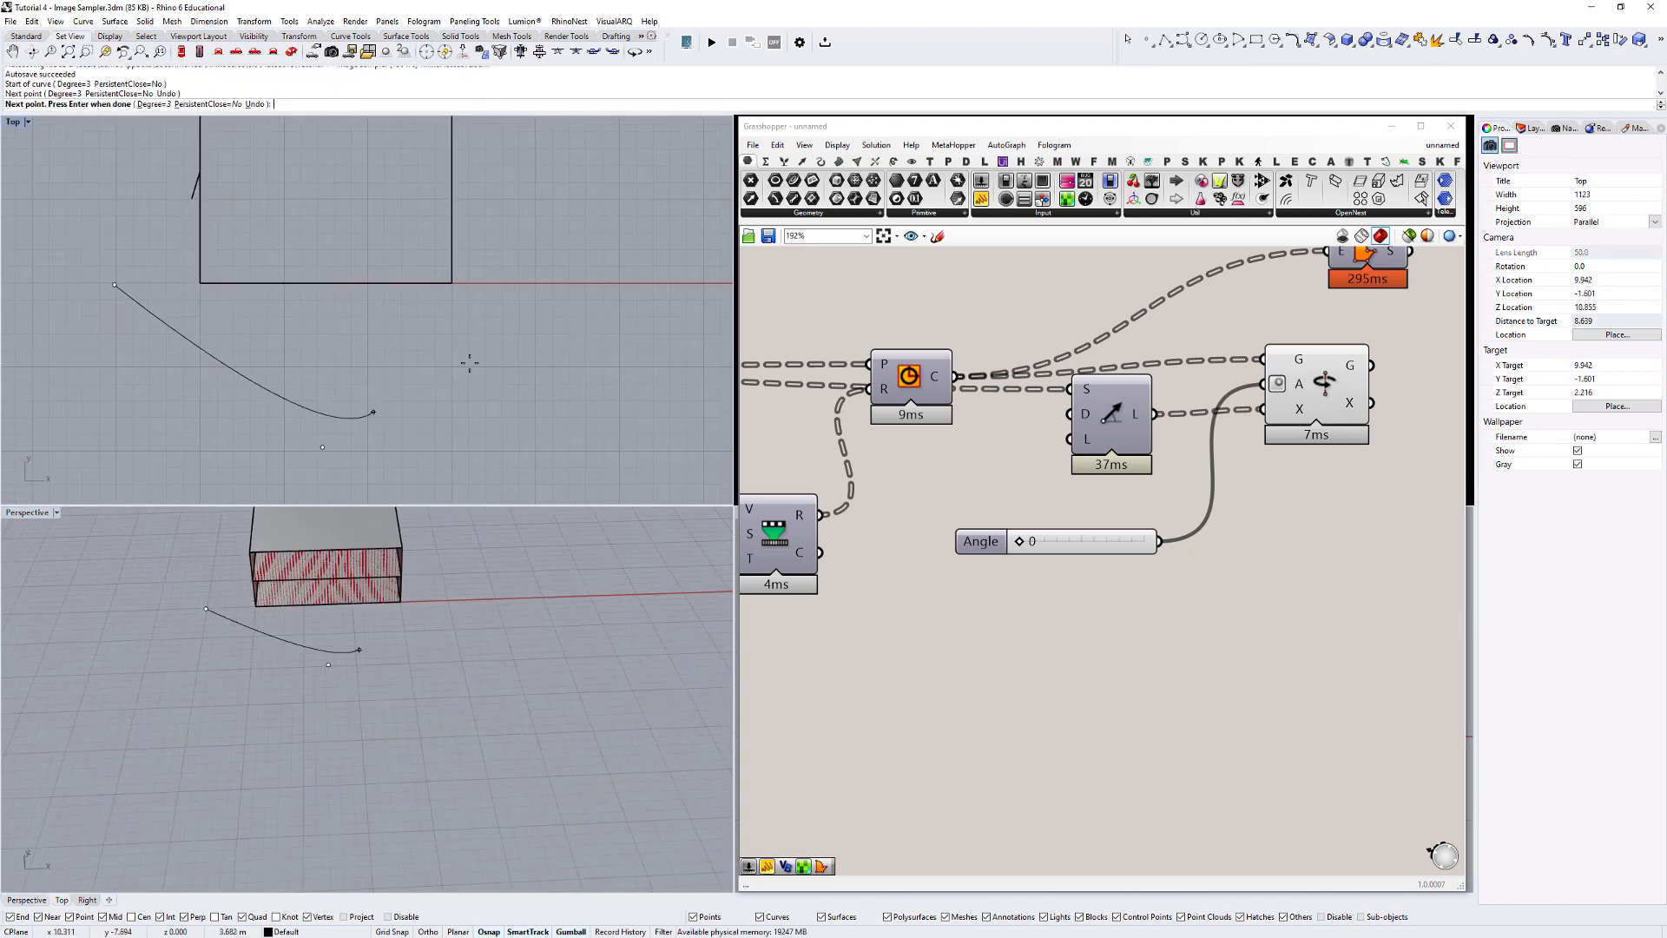
pyautogui.click(527, 273)
pyautogui.press('Return')
# Raise the curve's middle control point well above the building, and move the whole curve upward.
pyautogui.moveTo(352, 723); pyautogui.dragTo(296, 622)
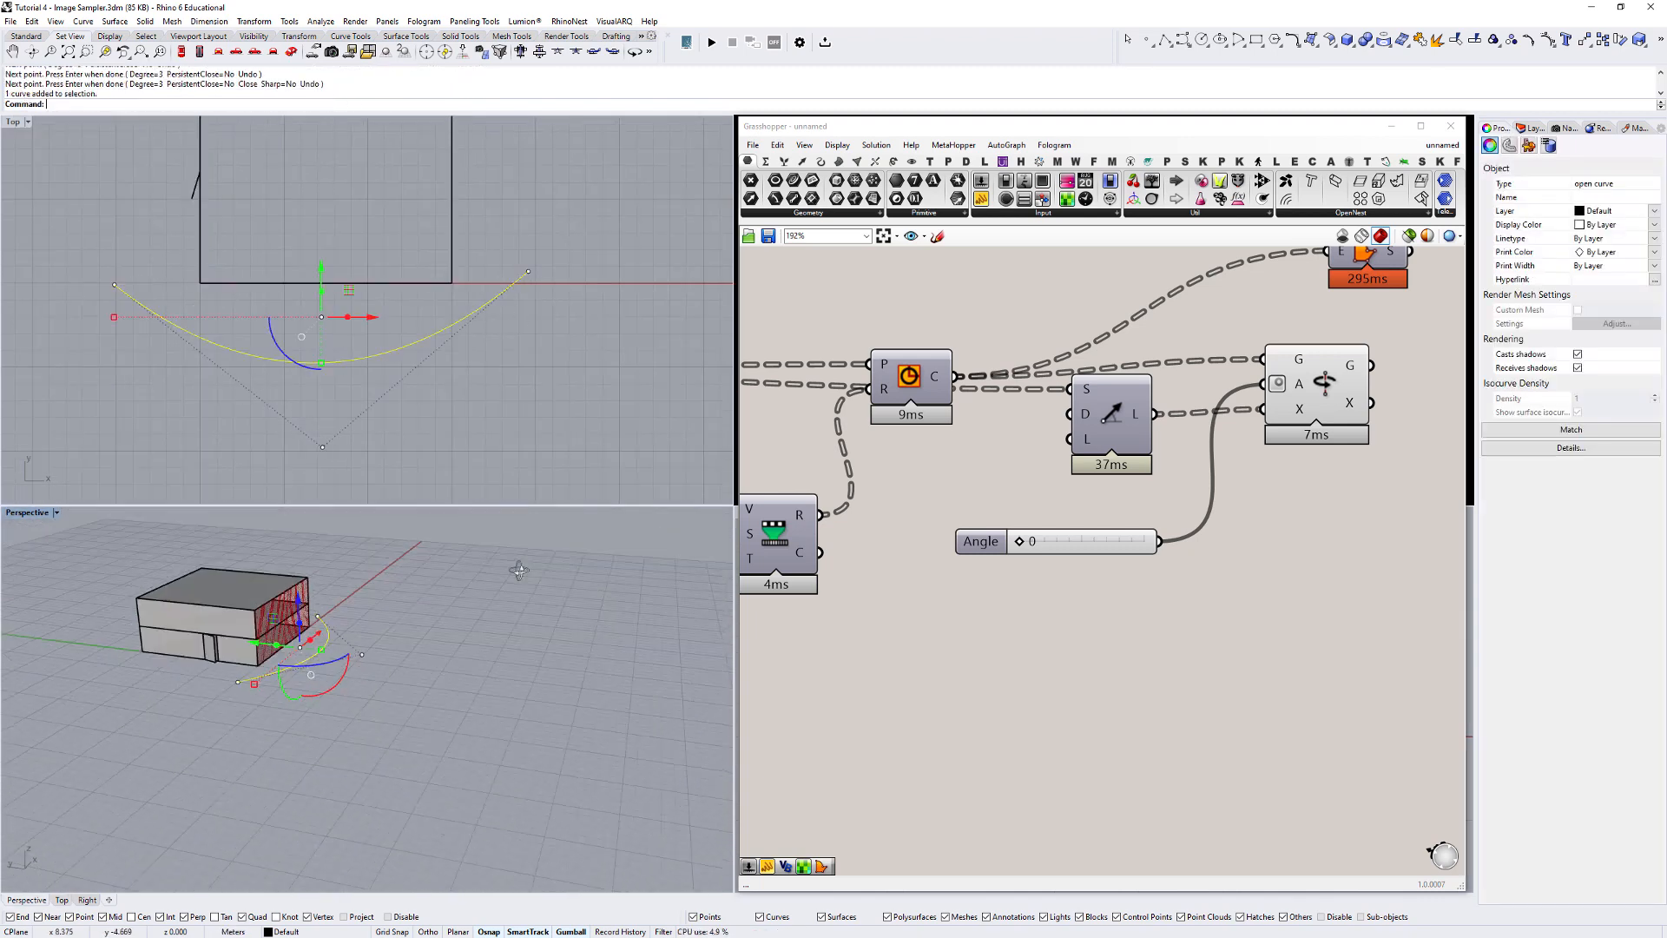
pyautogui.moveTo(296, 622); pyautogui.dragTo(344, 627, button='right')
pyautogui.click(443, 640)
pyautogui.moveTo(444, 596); pyautogui.dragTo(441, 516)
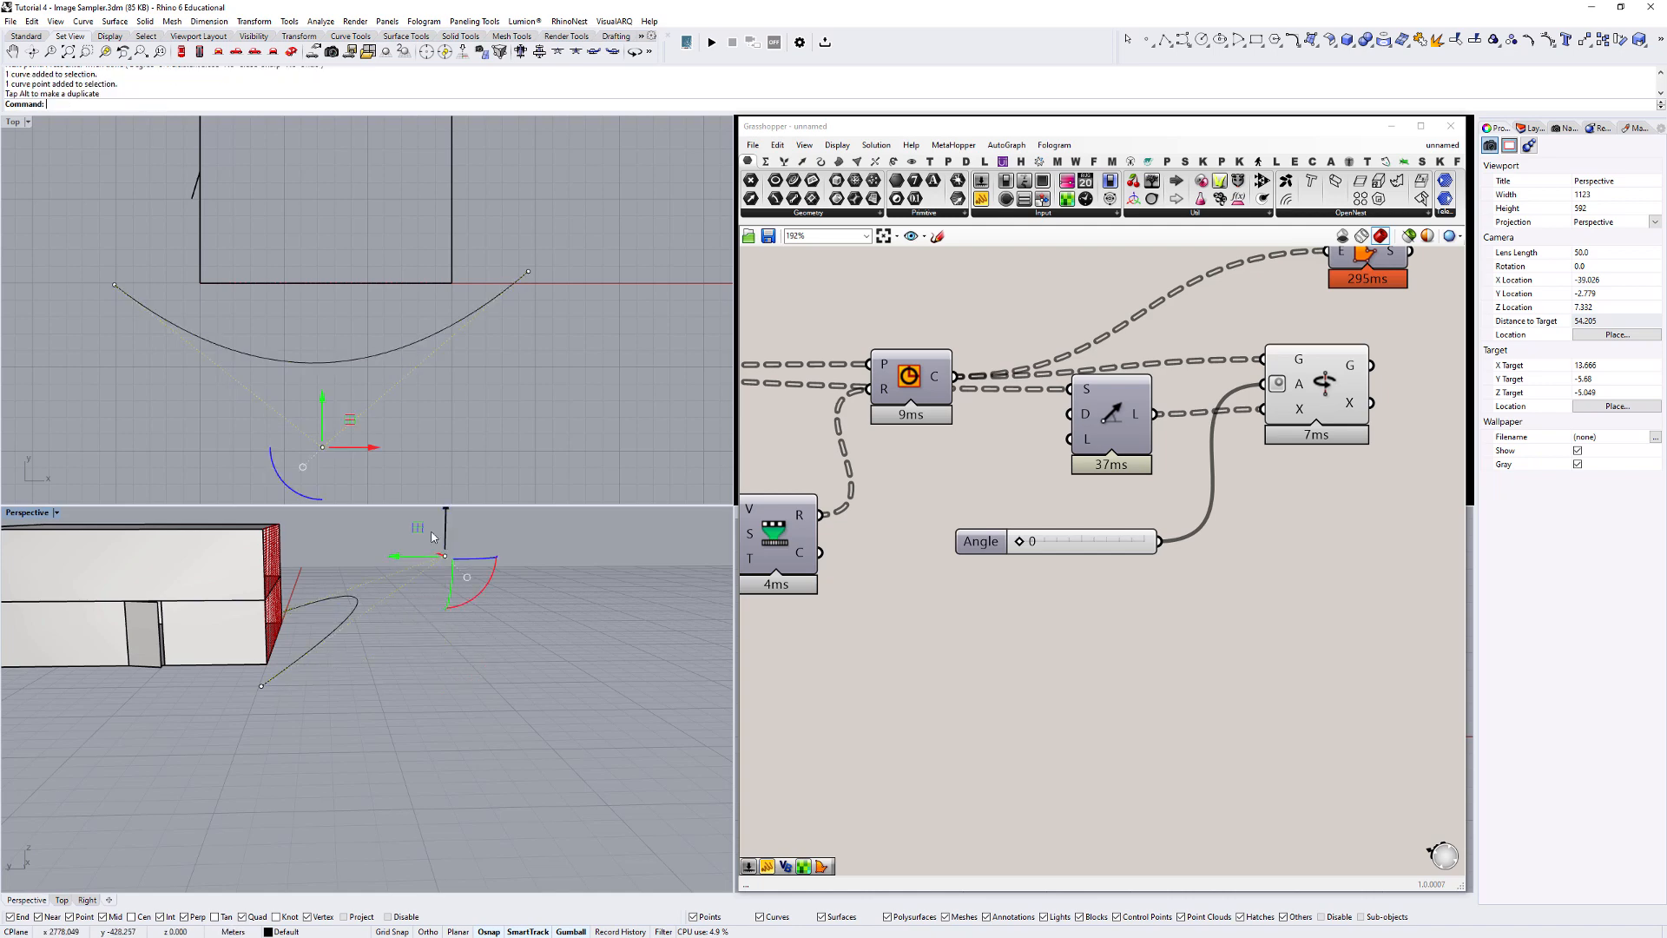
pyautogui.scroll(-4, 420, 567)
pyautogui.keyDown('shift'); pyautogui.moveTo(420, 567); pyautogui.dragTo(364, 668, button='right'); pyautogui.keyUp('shift')
pyautogui.moveTo(377, 610); pyautogui.dragTo(380, 578)
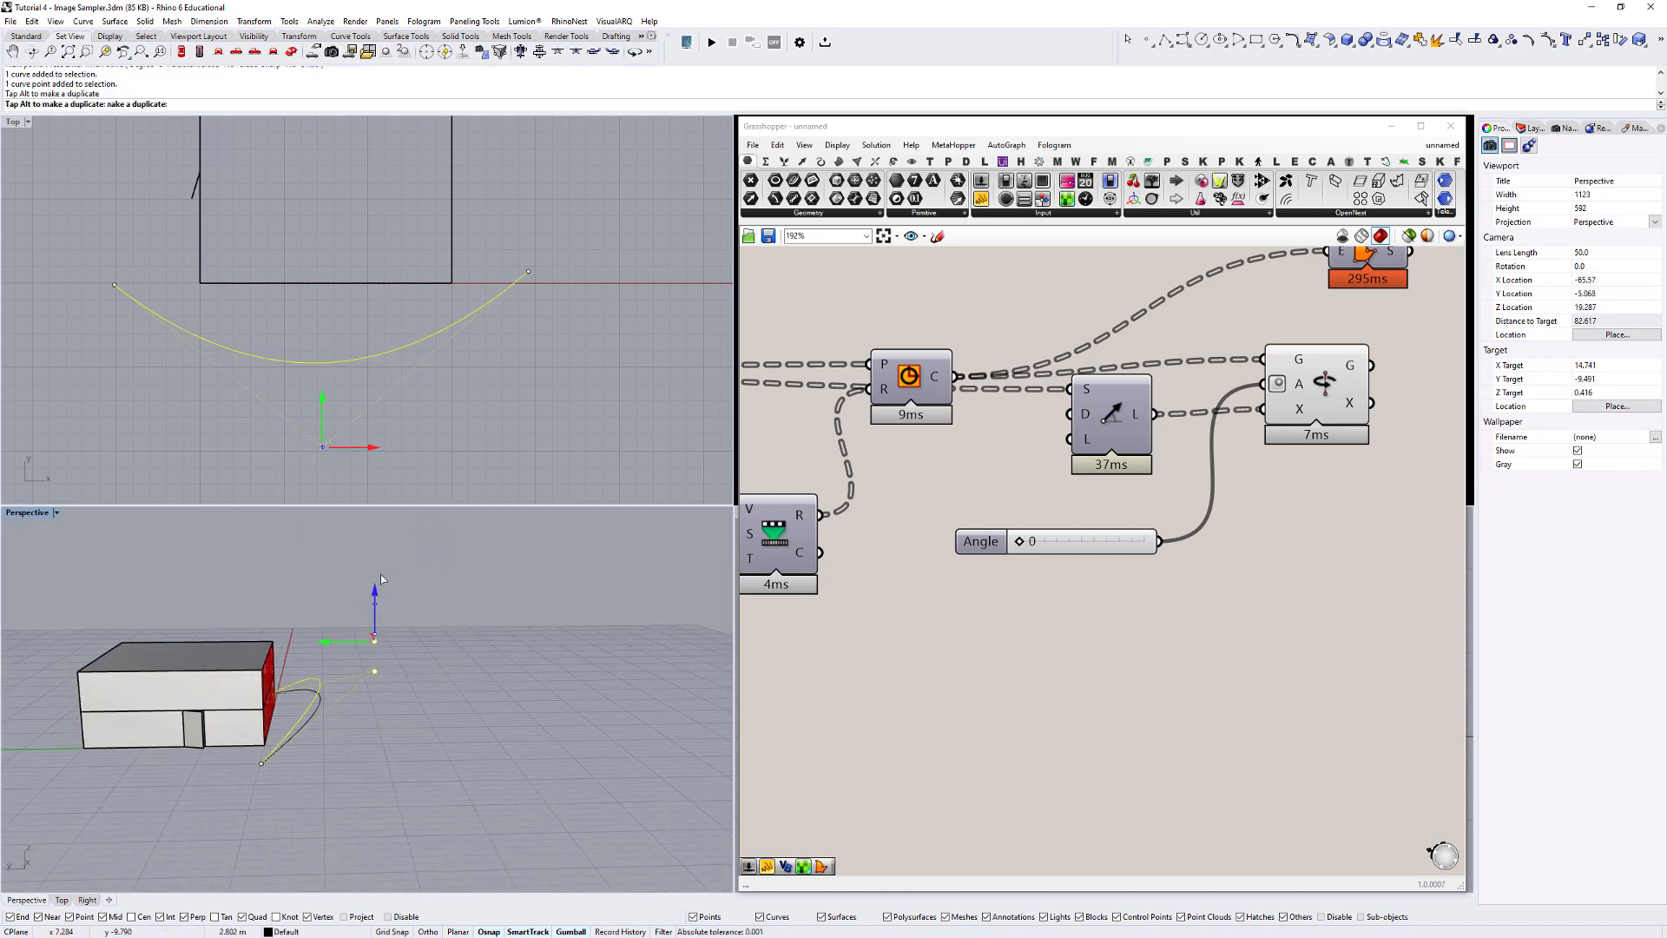
pyautogui.click(318, 676)
pyautogui.moveTo(290, 642); pyautogui.dragTo(292, 607)
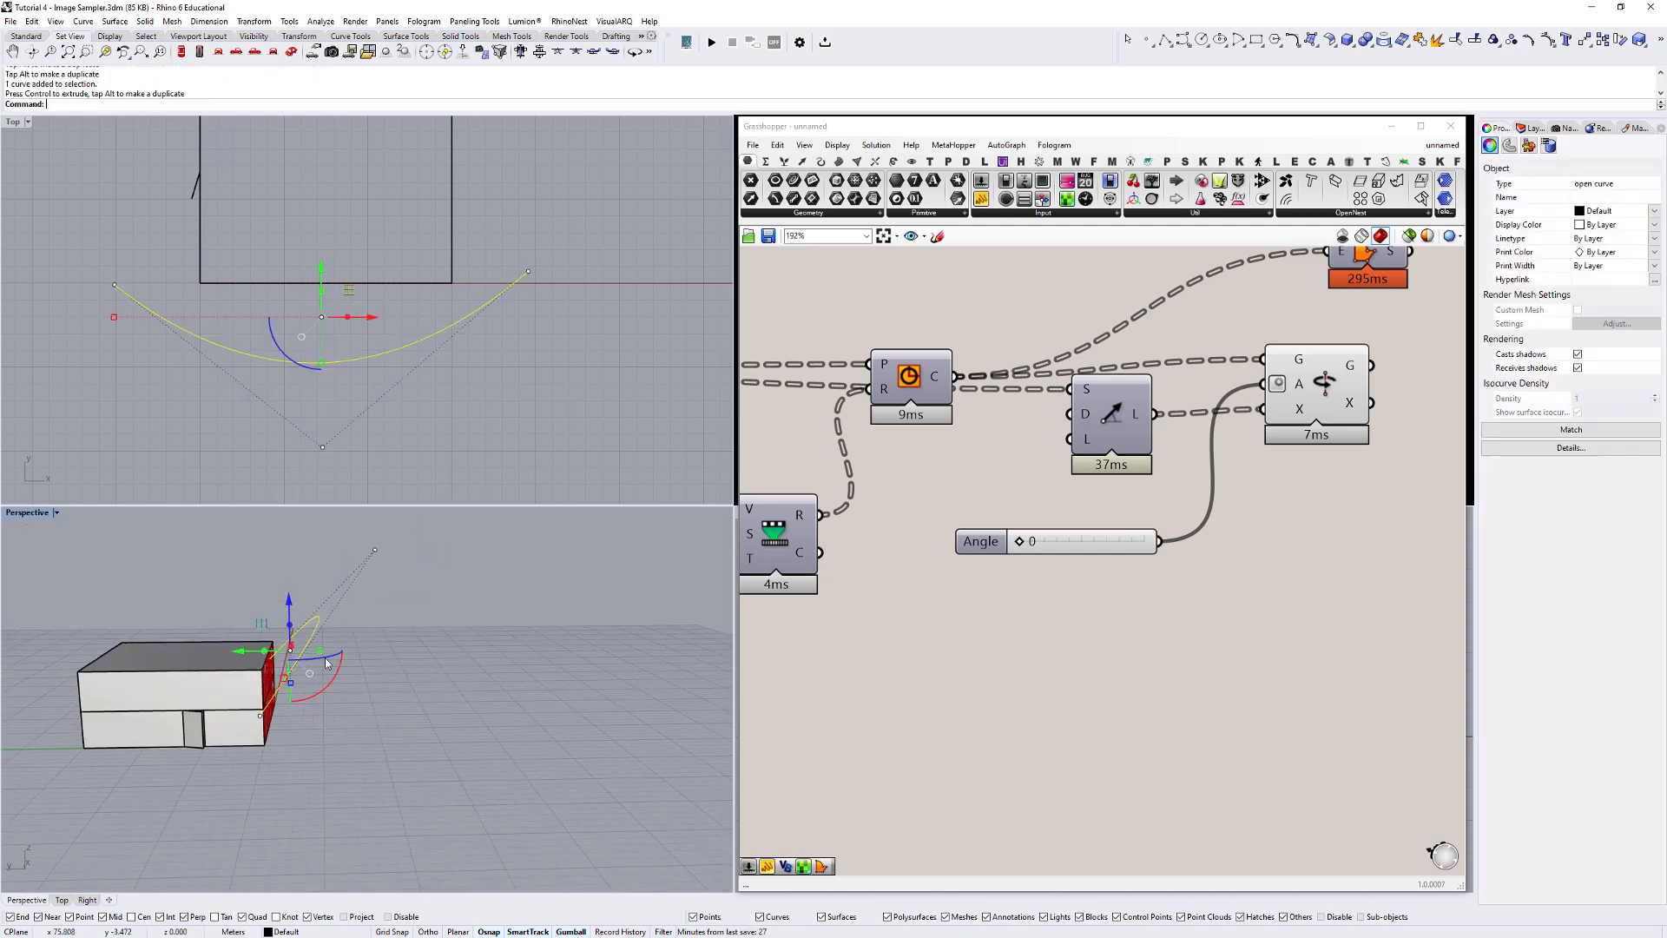
# Check the raised curve in front of the facade, select it, and add a Curve parameter below the domain sliders.
pyautogui.click(452, 599)
pyautogui.moveTo(460, 599); pyautogui.dragTo(534, 588, button='right')
pyautogui.scroll(-4, 399, 678)
pyautogui.scroll(8, 395, 627)
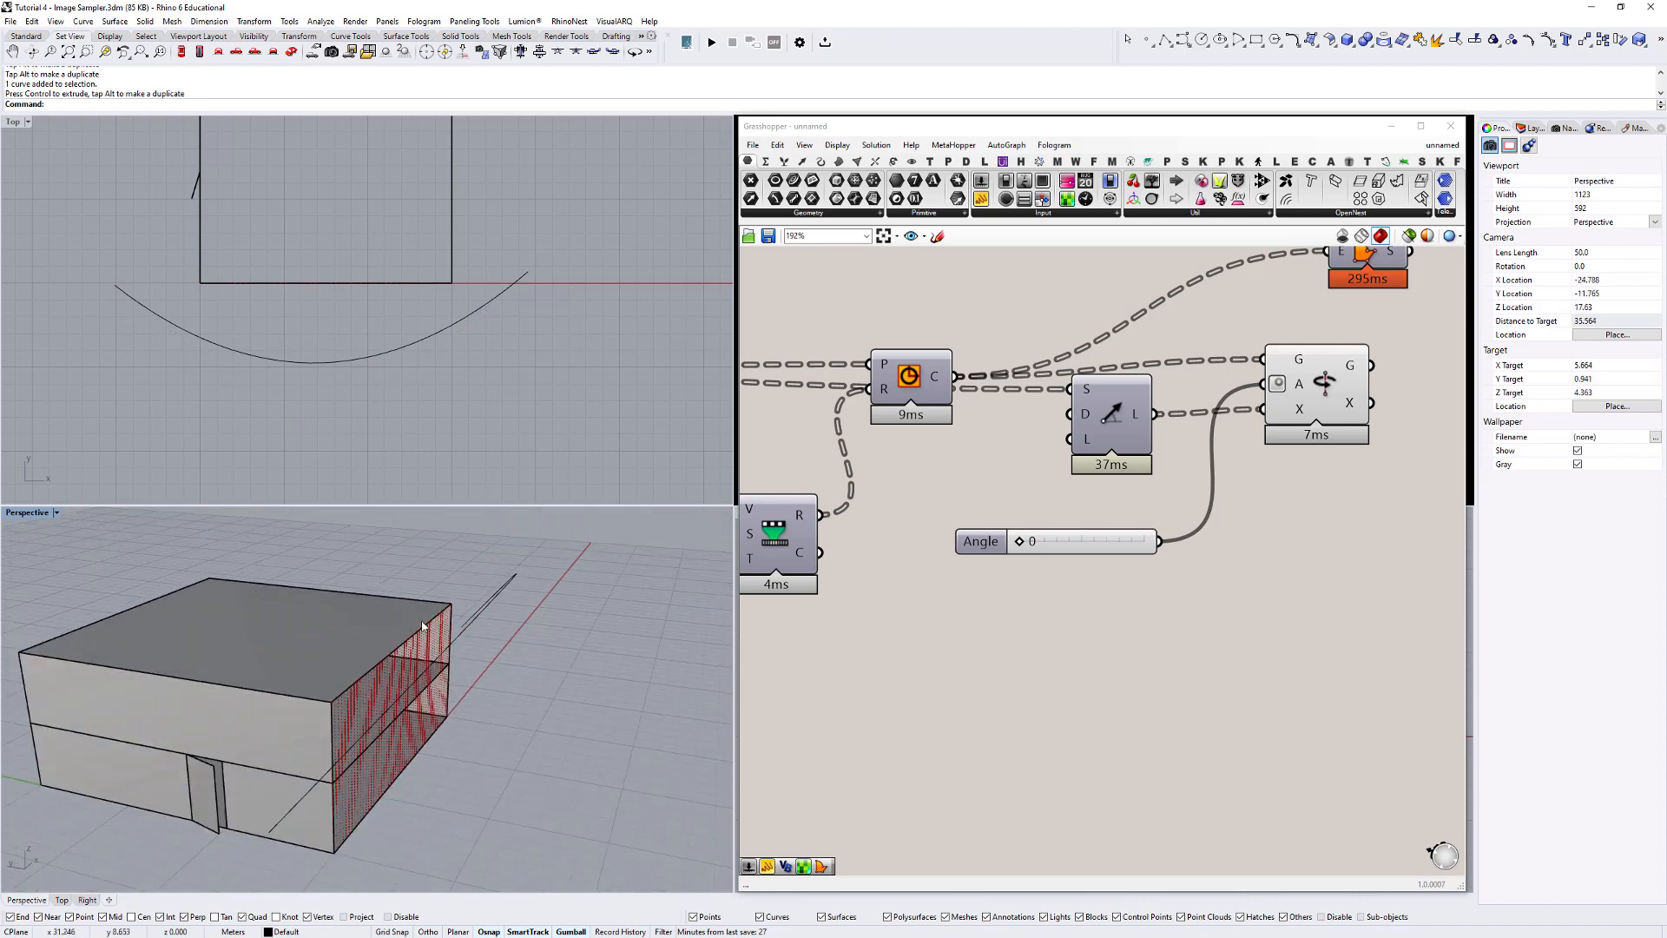
pyautogui.moveTo(420, 634); pyautogui.dragTo(446, 728, button='right')
pyautogui.click(456, 737)
pyautogui.scroll(-5, 889, 694)
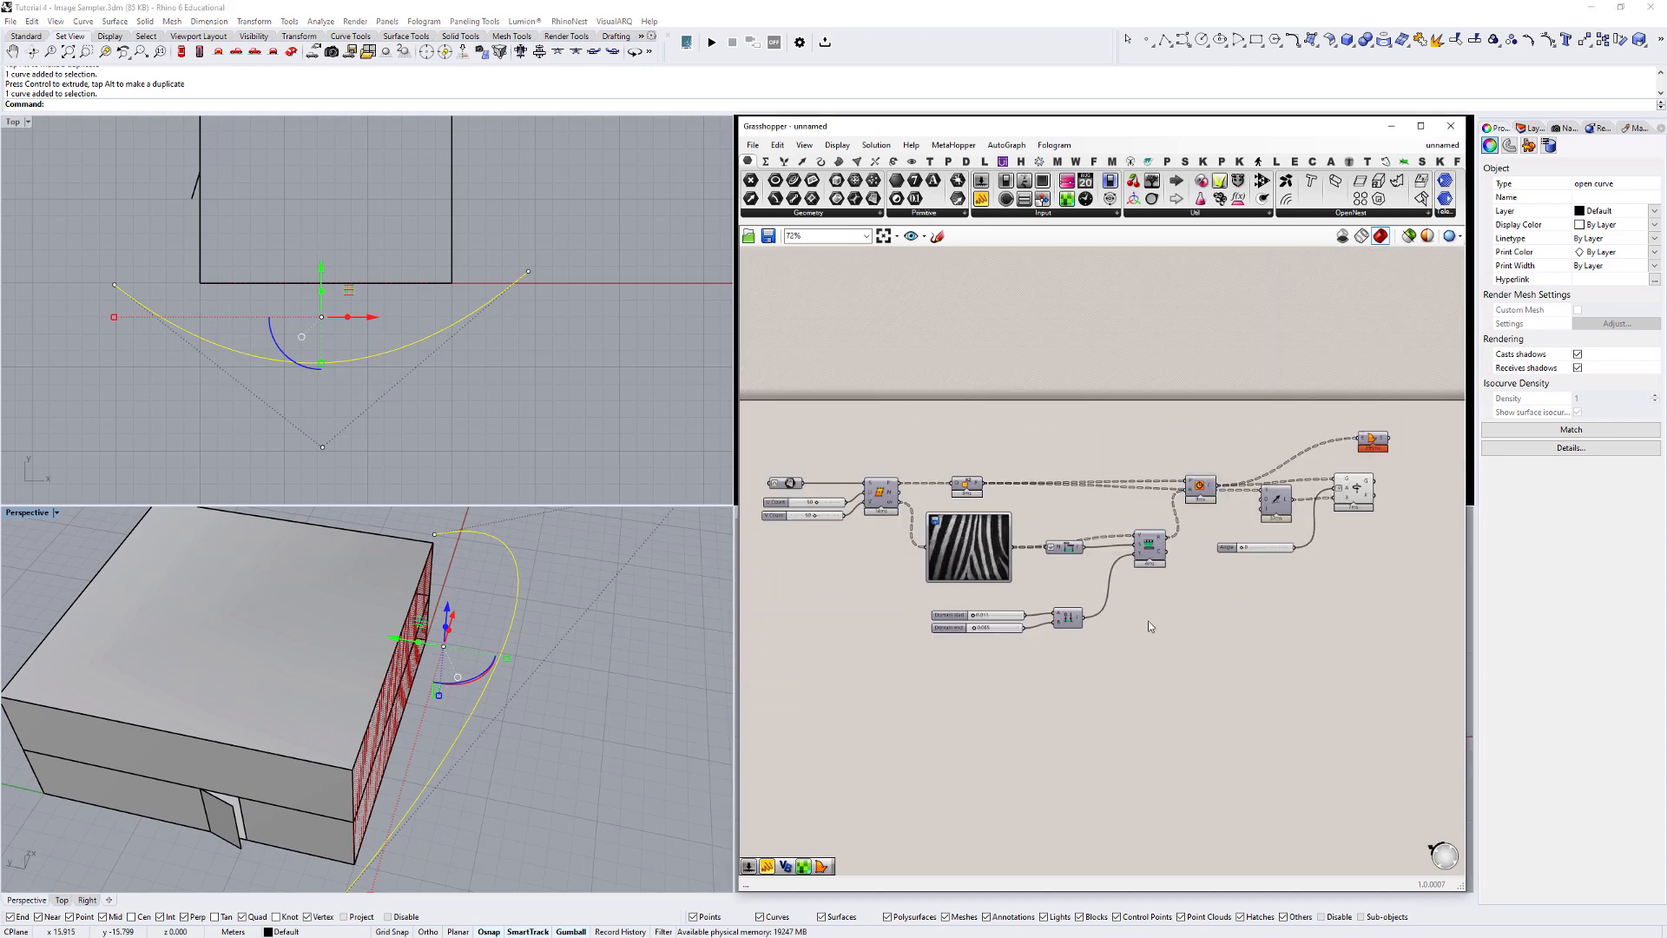
pyautogui.doubleClick(926, 728)
pyautogui.write('curve')
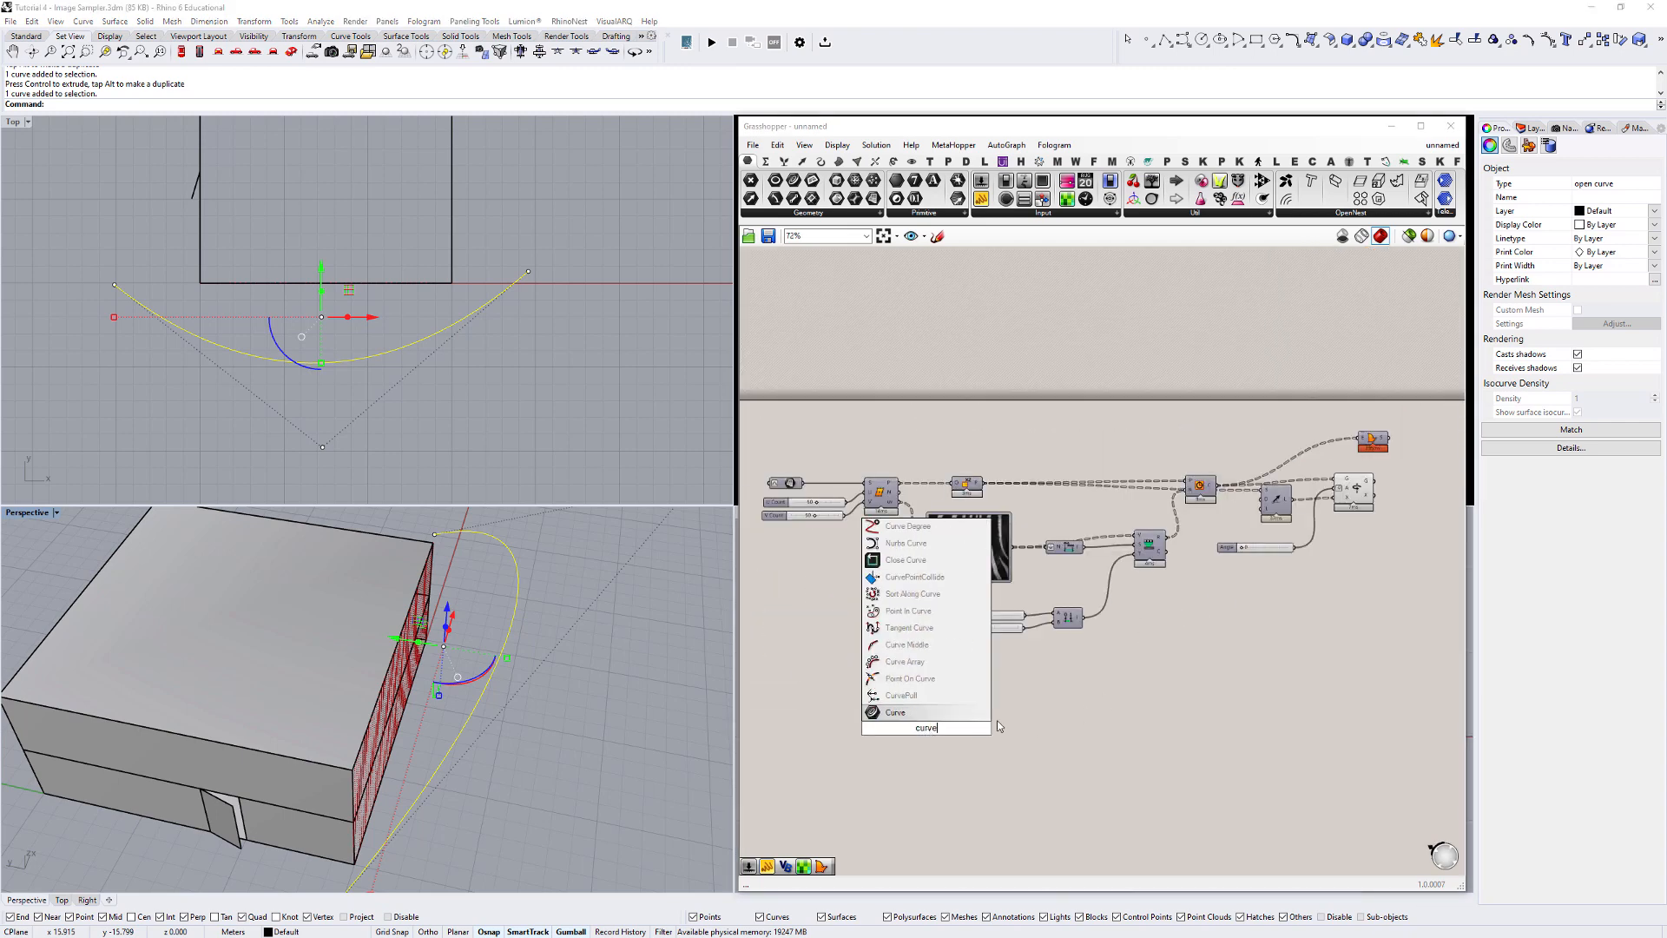
pyautogui.click(902, 713)
# Reference the drawn curve in the Curve parameter and hide the original Rhino curve.
pyautogui.scroll(4, 913, 717)
pyautogui.rightClick(939, 737)
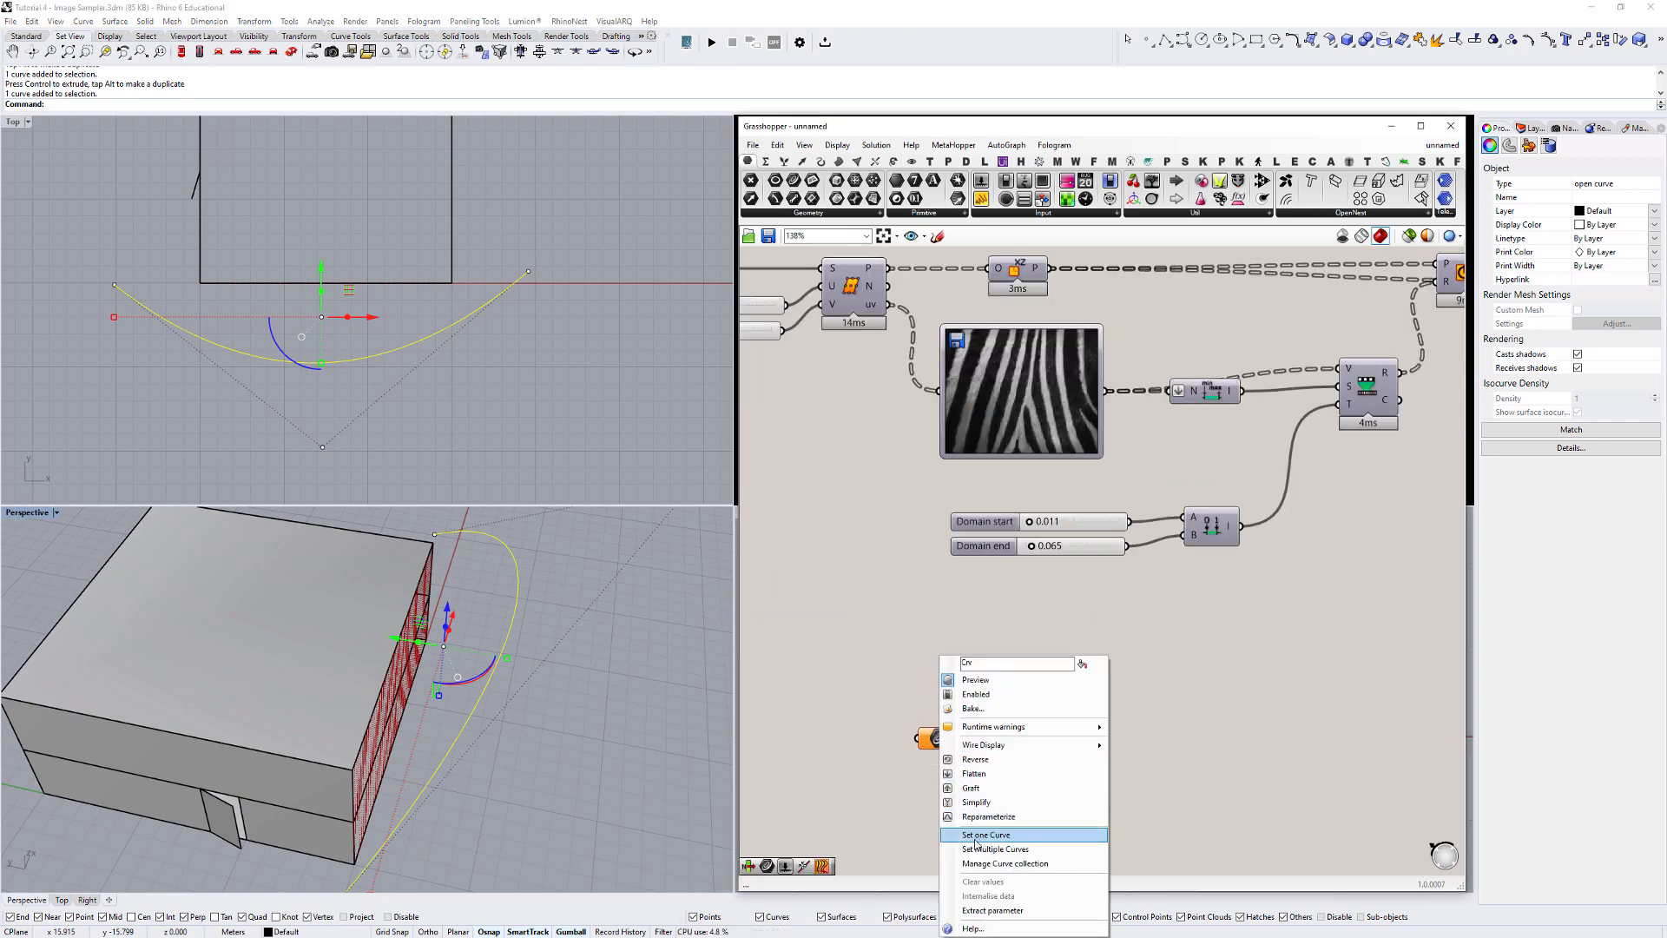
pyautogui.click(976, 817)
pyautogui.click(521, 578)
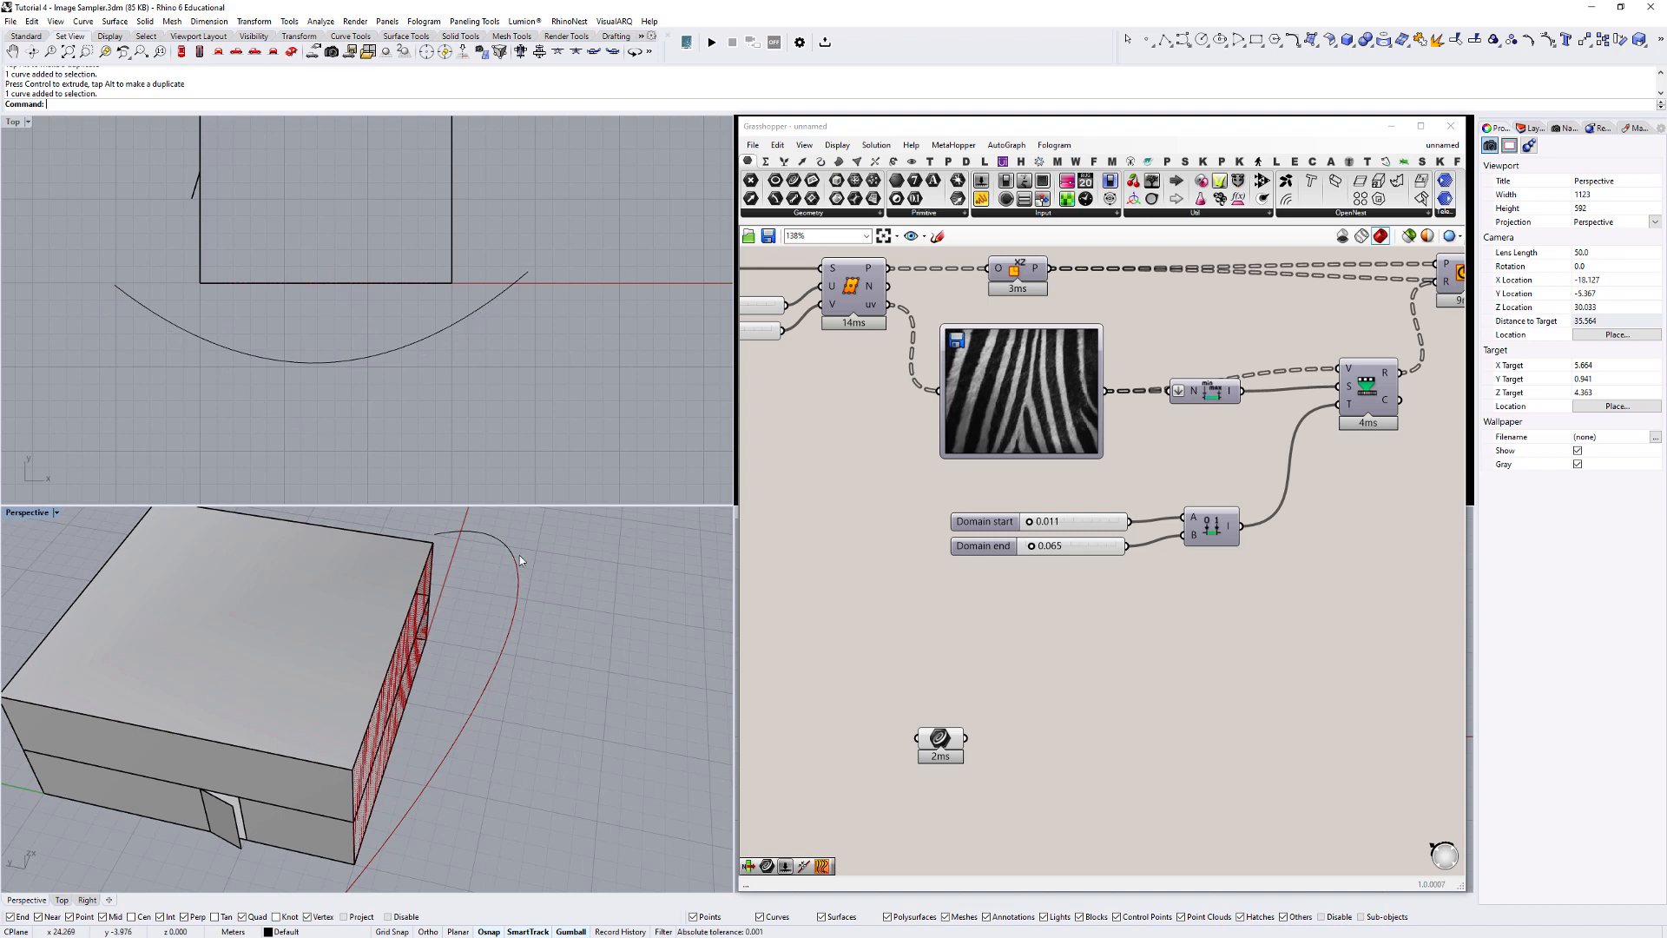
pyautogui.click(519, 589)
pyautogui.hotkey('ctrl', 'h')
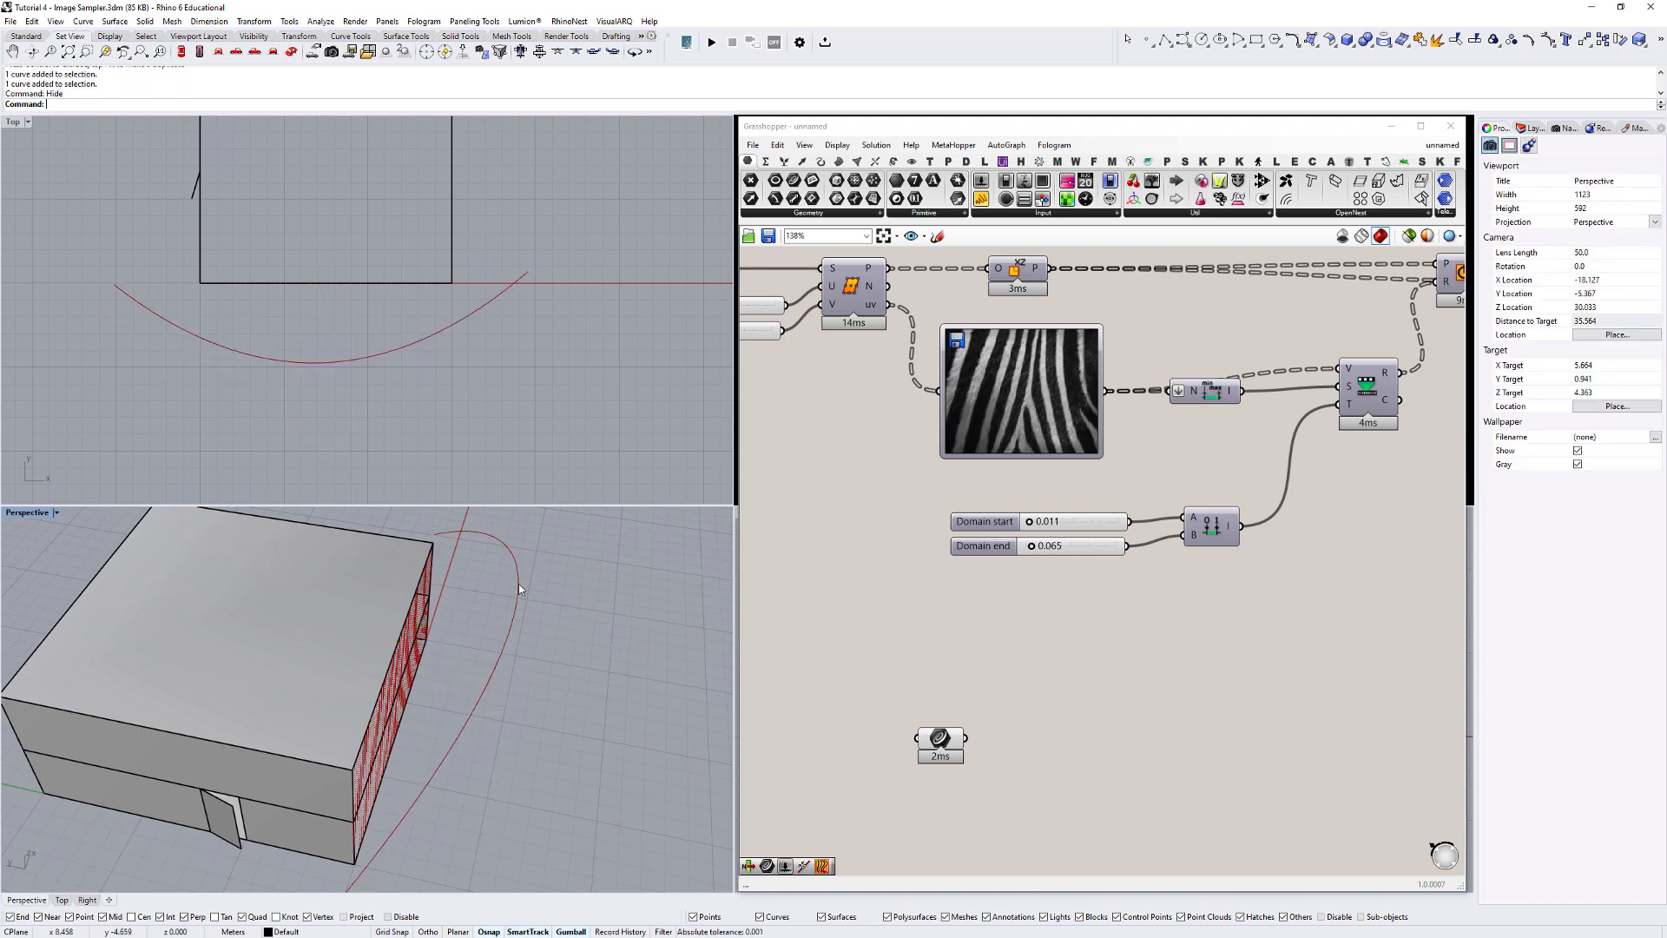
# Add a Point On Curve component beside the Curve parameter and connect the curve to its input.
pyautogui.moveTo(1050, 737); pyautogui.dragTo(1023, 698, button='right')
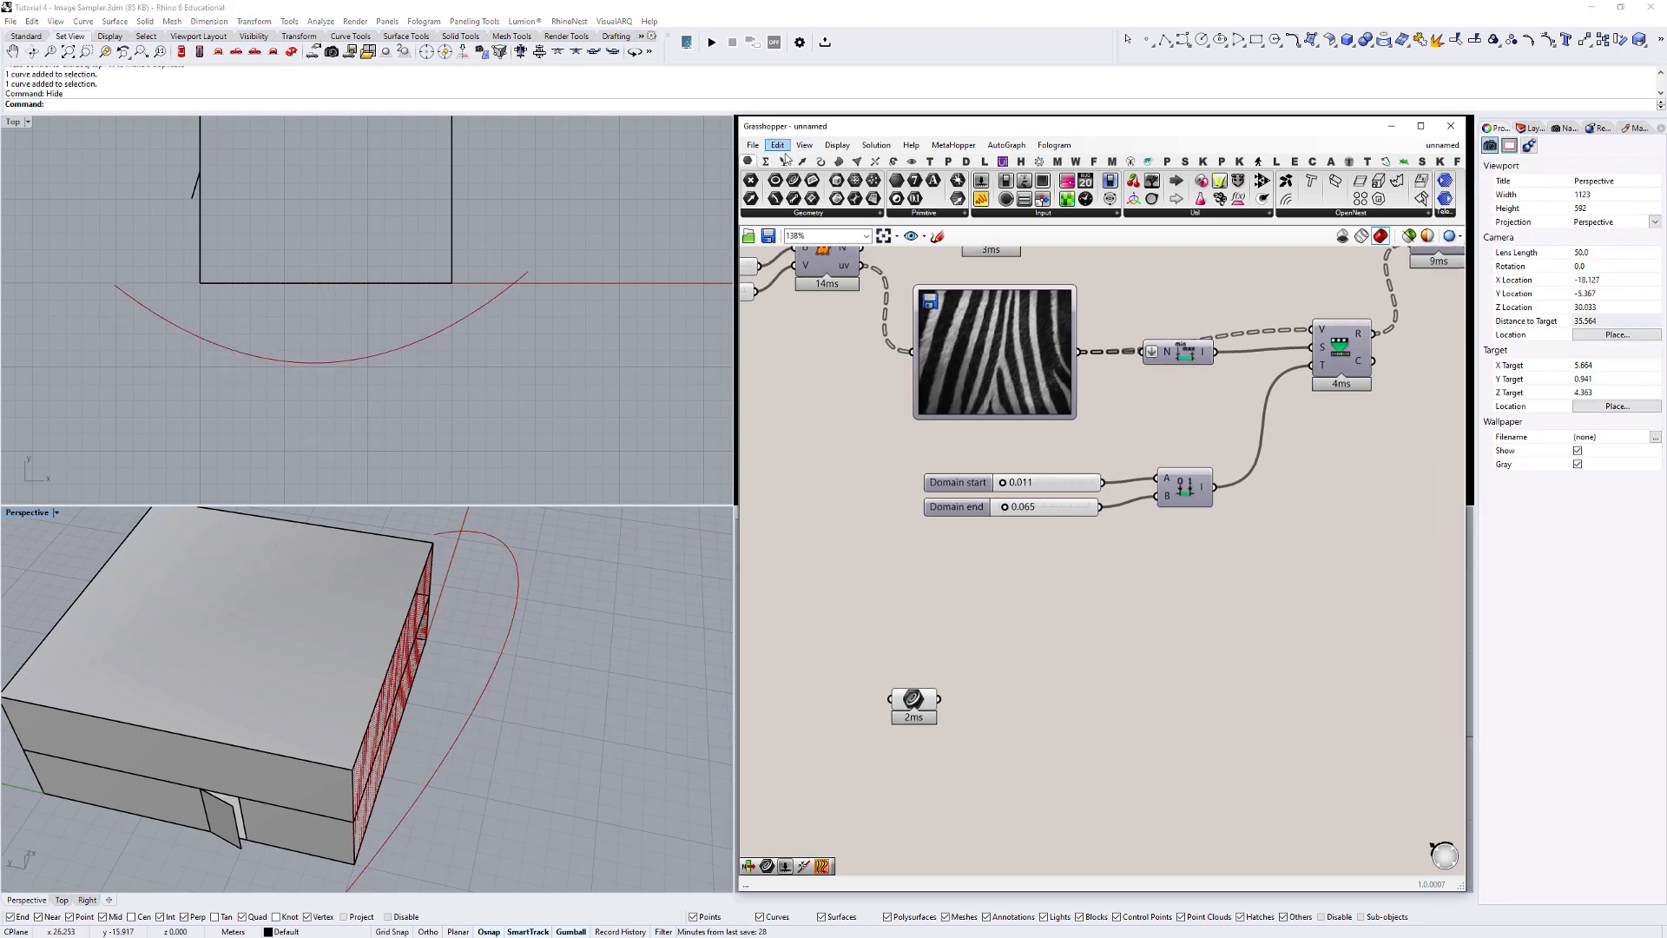
pyautogui.doubleClick(1024, 708)
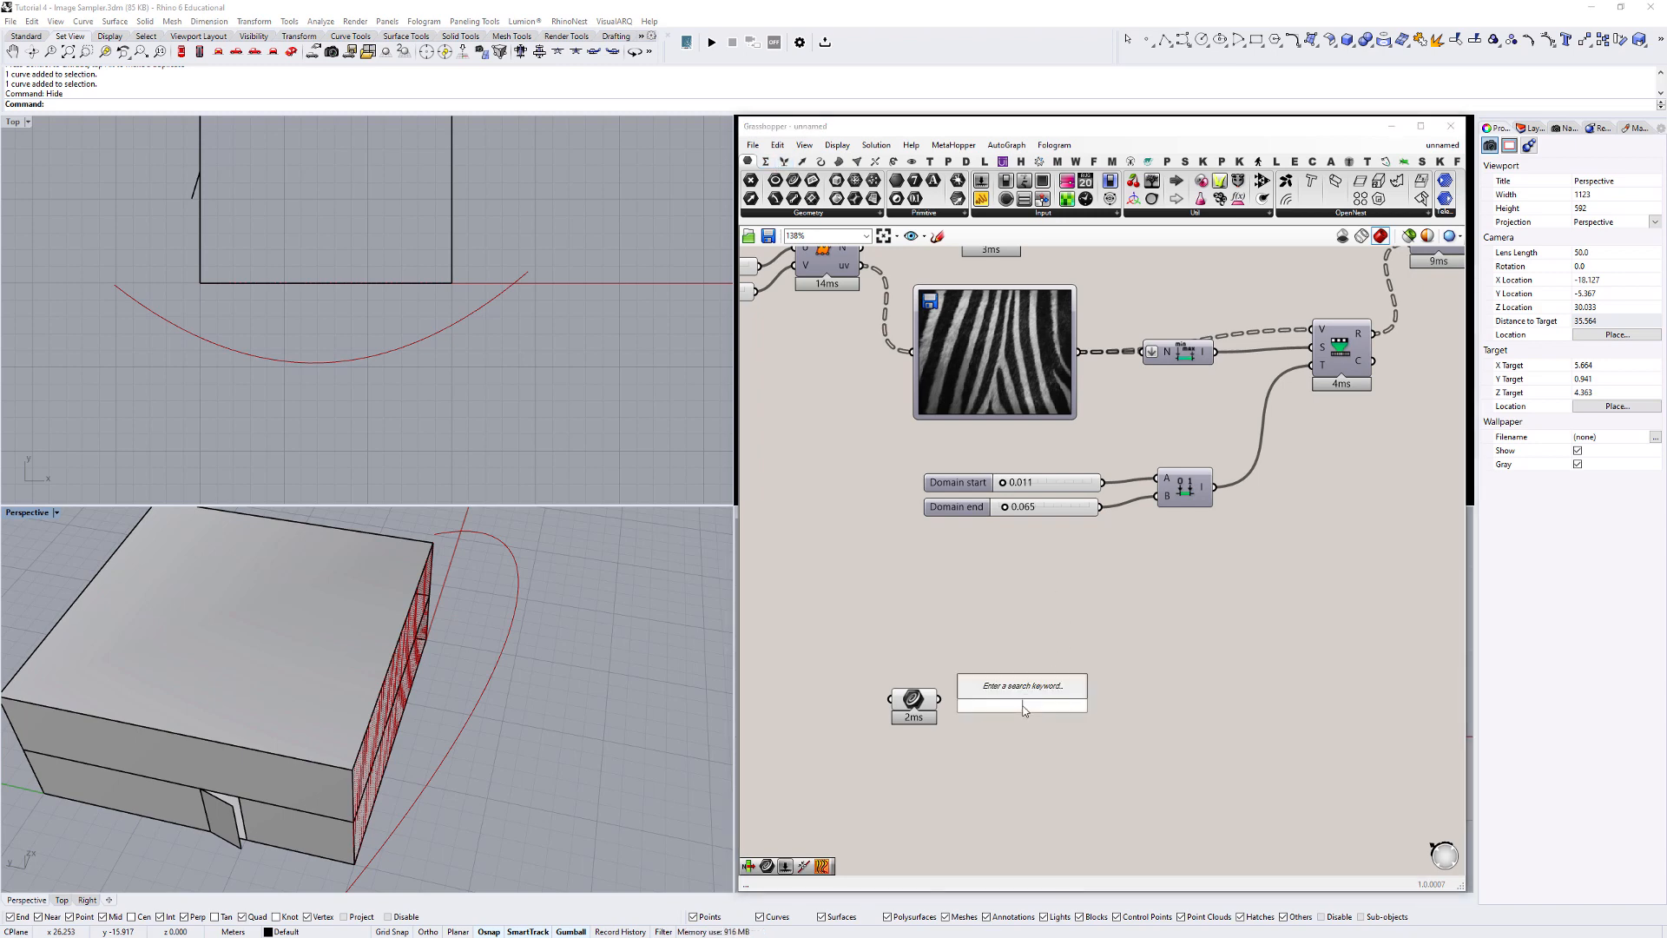
pyautogui.write('point')
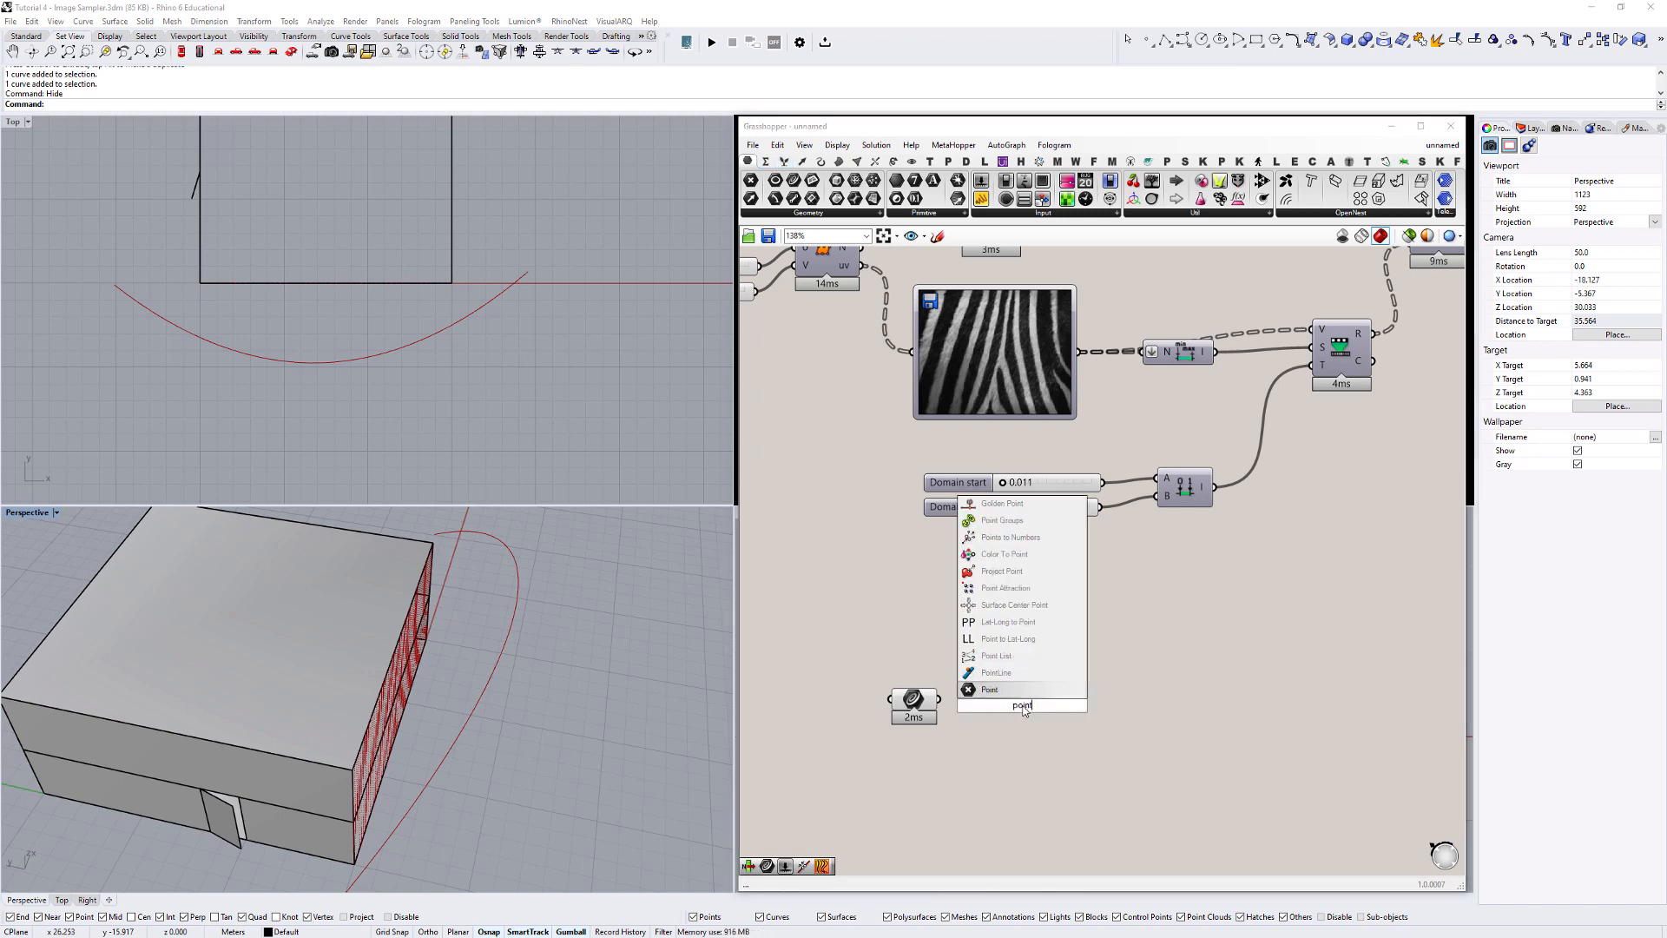
pyautogui.write(' on c')
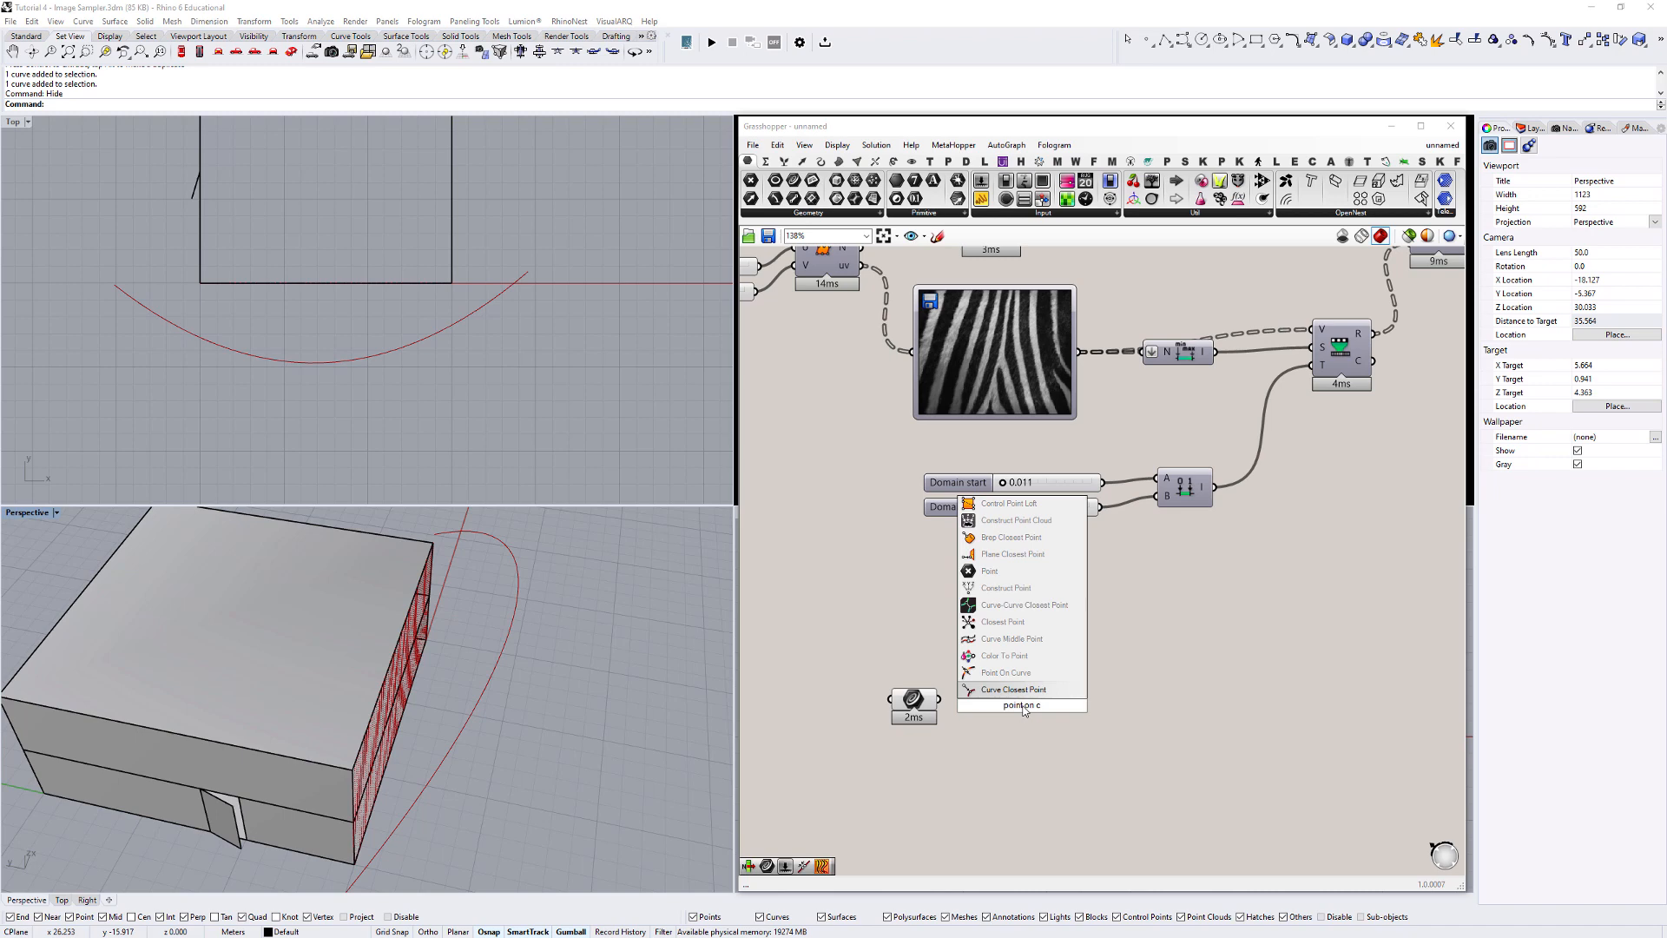
pyautogui.click(1022, 675)
pyautogui.scroll(2, 960, 710)
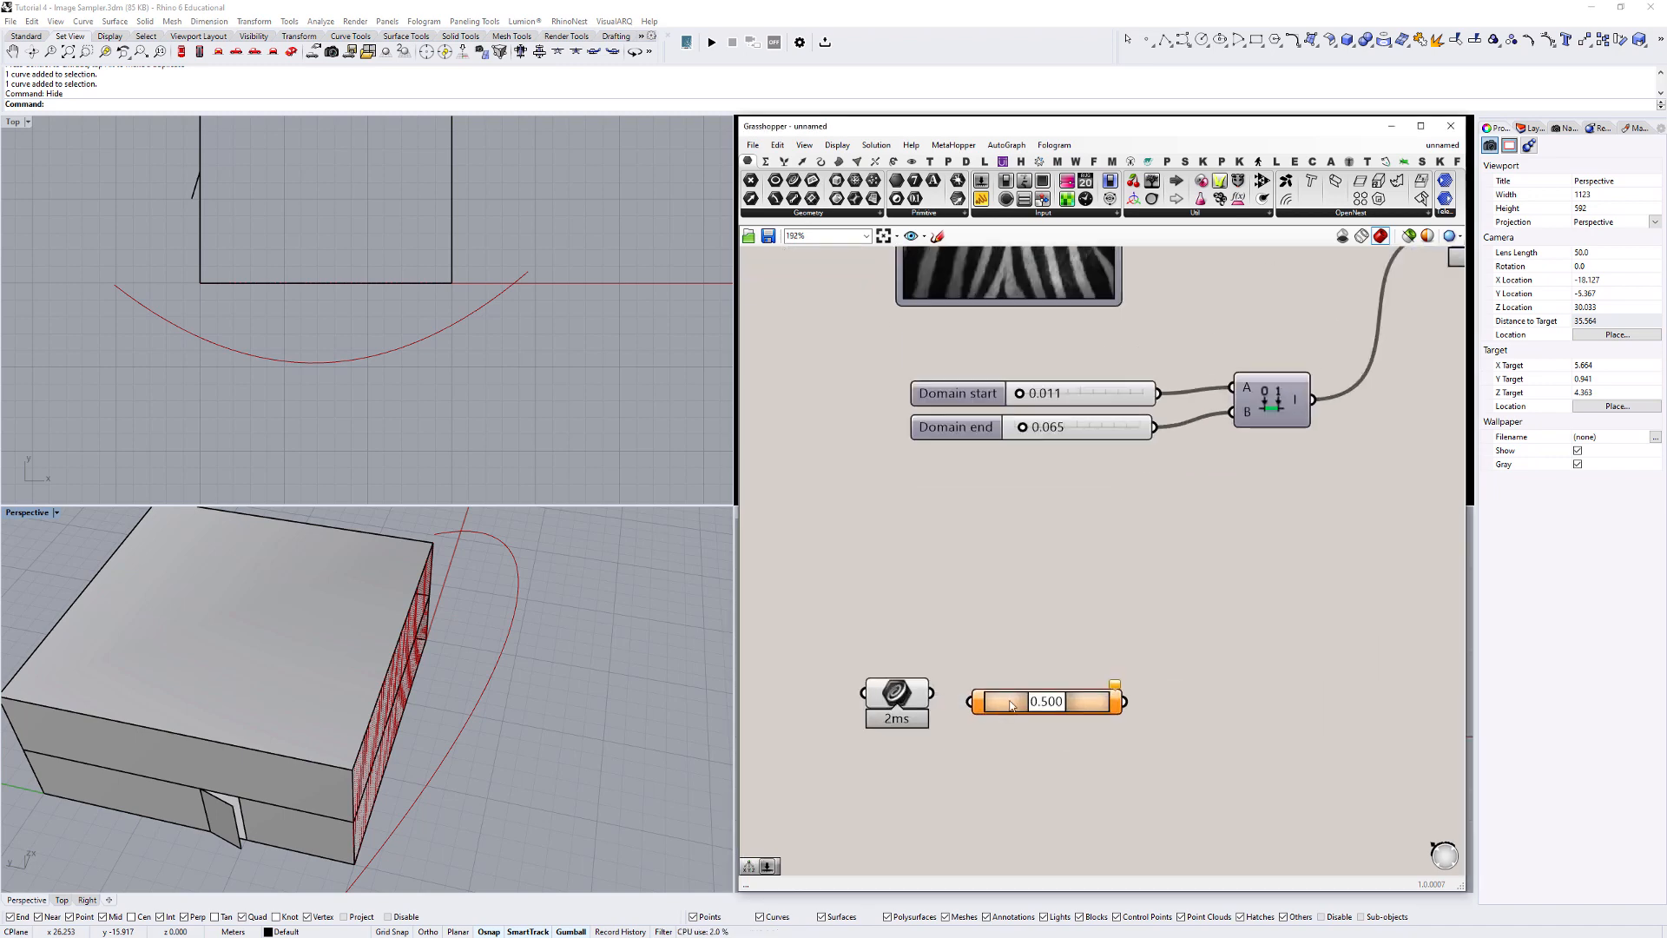
pyautogui.moveTo(936, 698); pyautogui.dragTo(1126, 692)
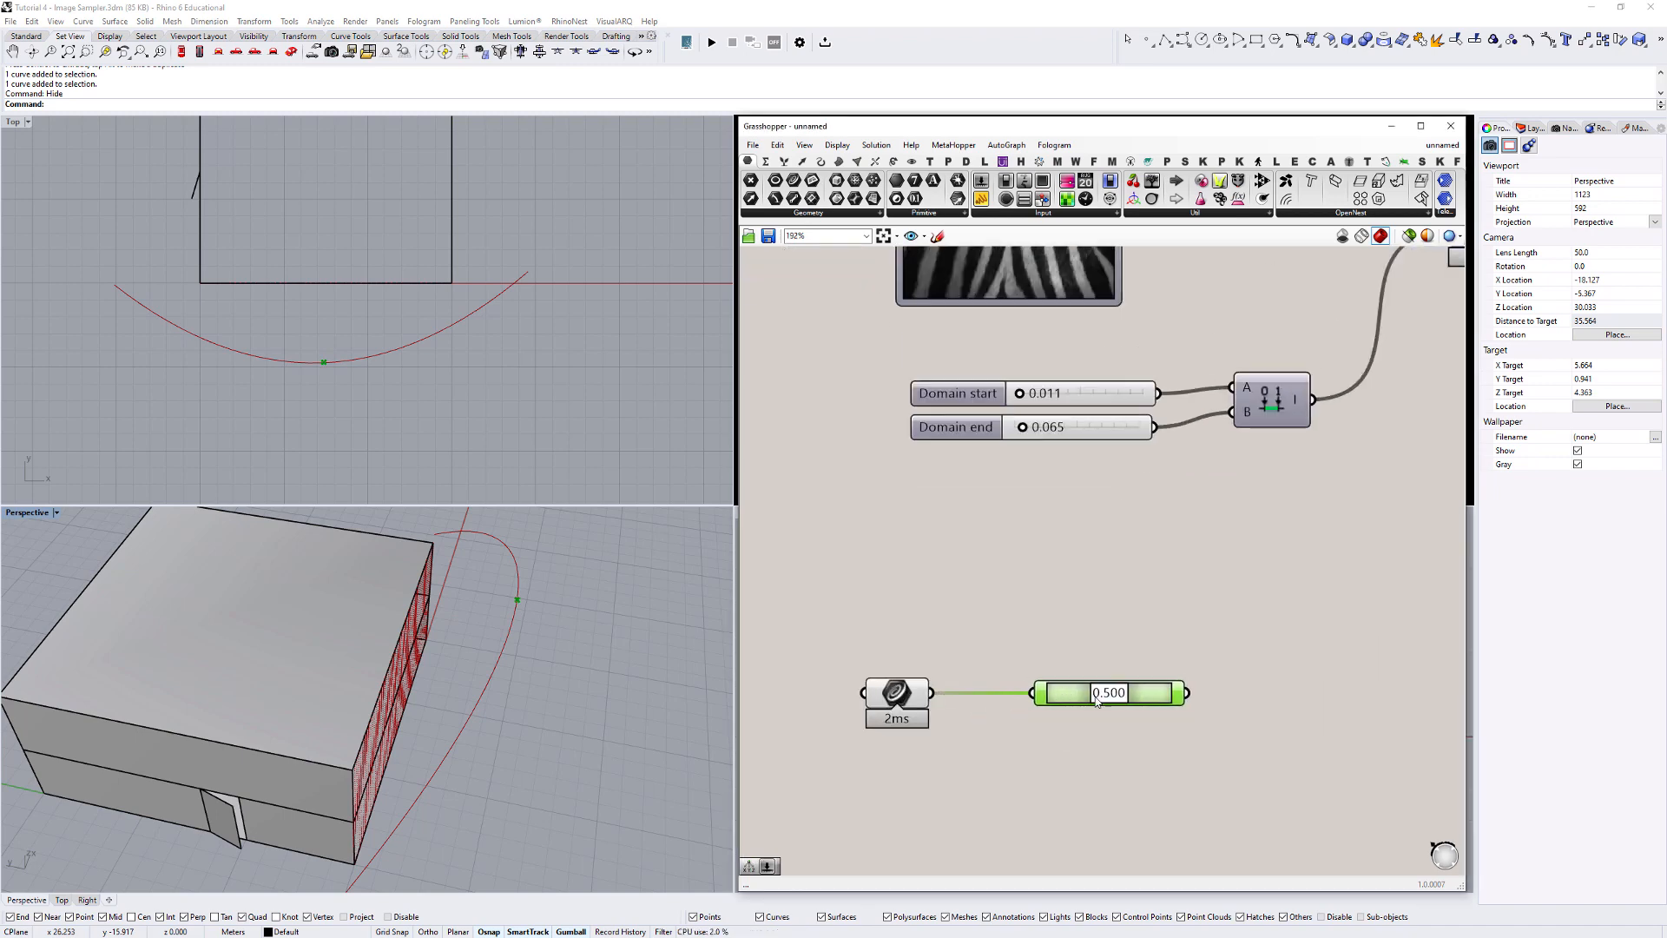
# Set the Point On Curve parameter to 0.428 and check the point's location in front of the facade.
pyautogui.scroll(-2, 896, 695)
pyautogui.scroll(-5, 564, 695)
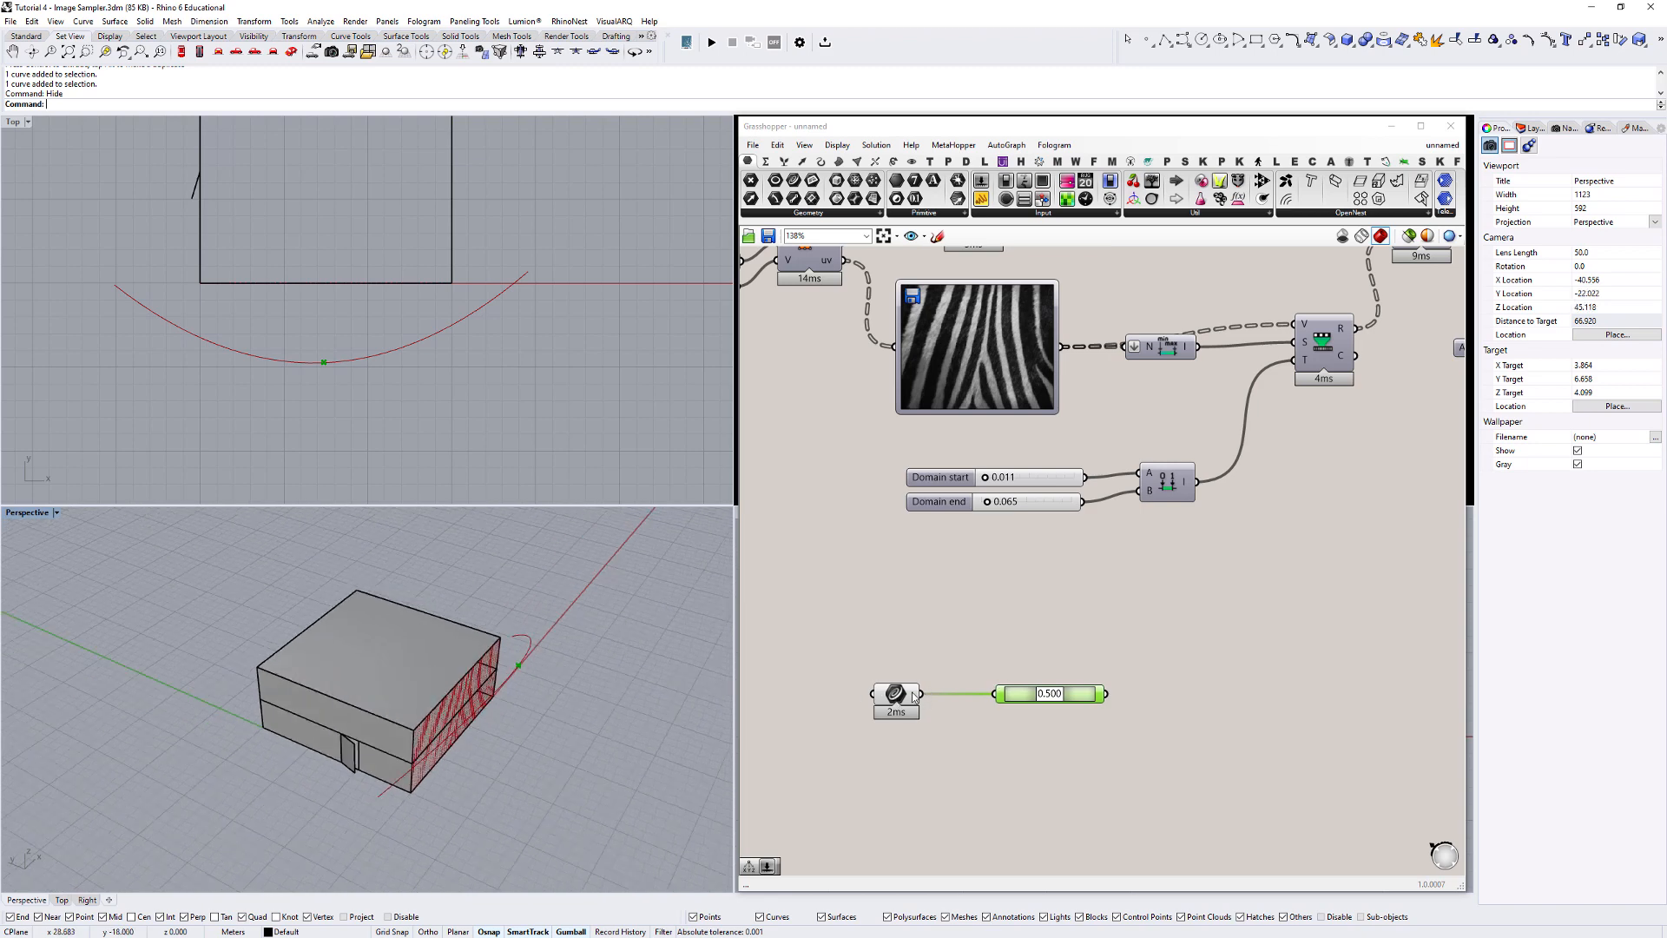
pyautogui.moveTo(1028, 700)
pyautogui.mouseDown()
pyautogui.moveTo(1068, 704)
pyautogui.moveTo(1052, 704)
pyautogui.mouseUp()
pyautogui.moveTo(528, 647); pyautogui.dragTo(550, 675, button='right')
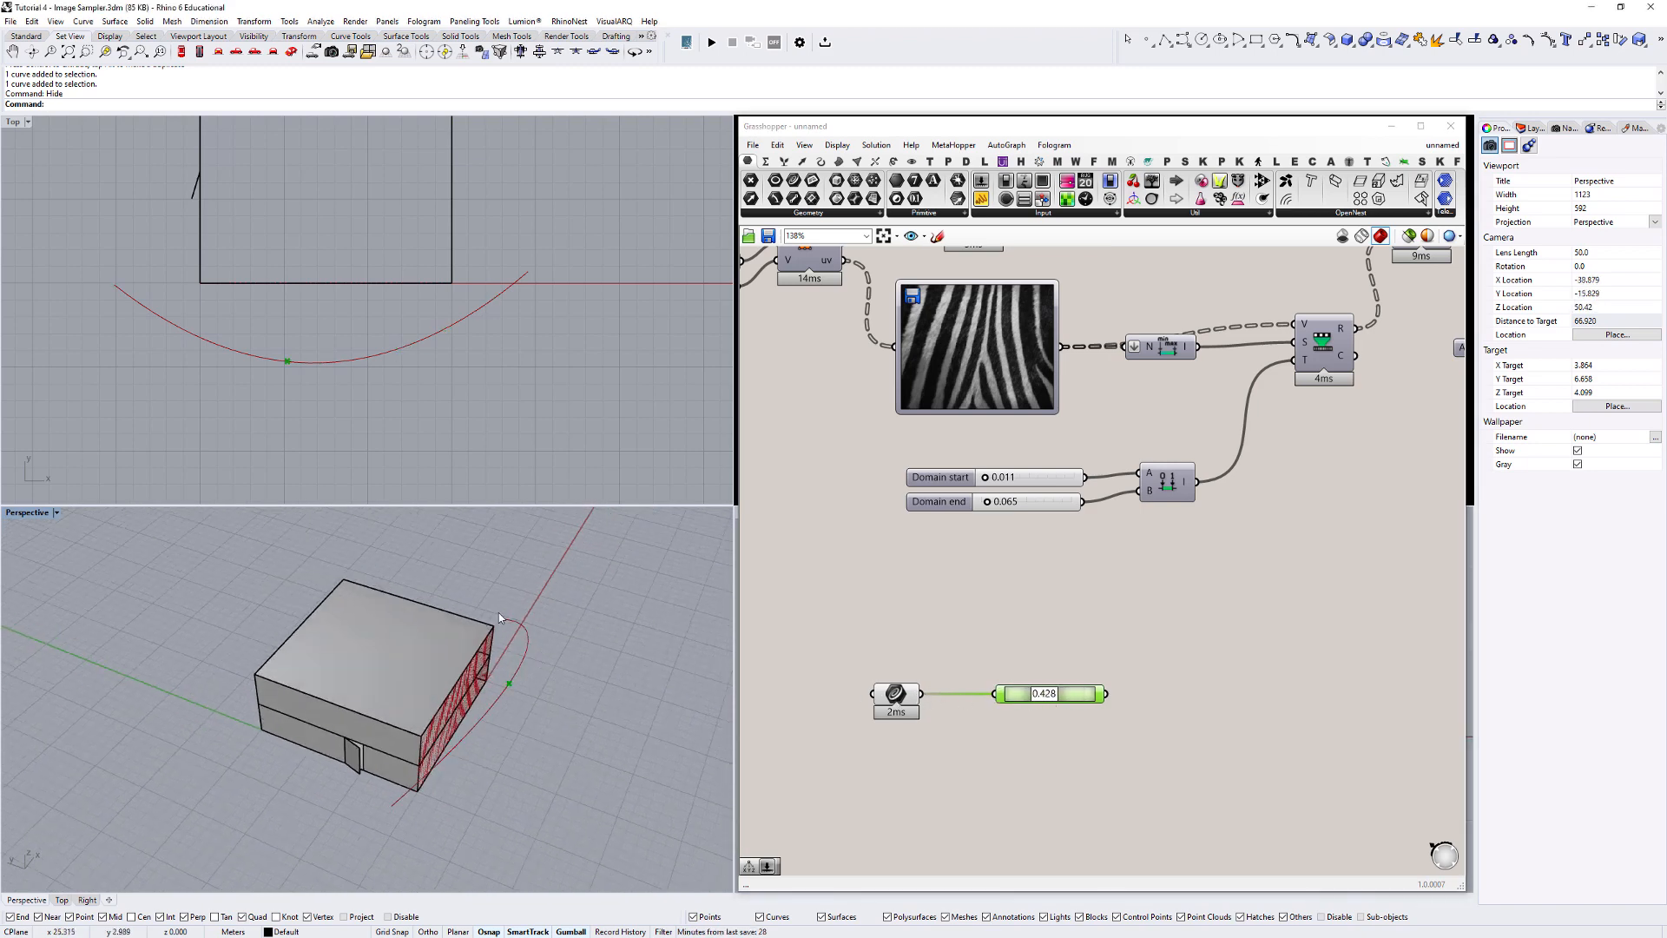
pyautogui.scroll(4, 497, 615)
pyautogui.scroll(-2, 507, 617)
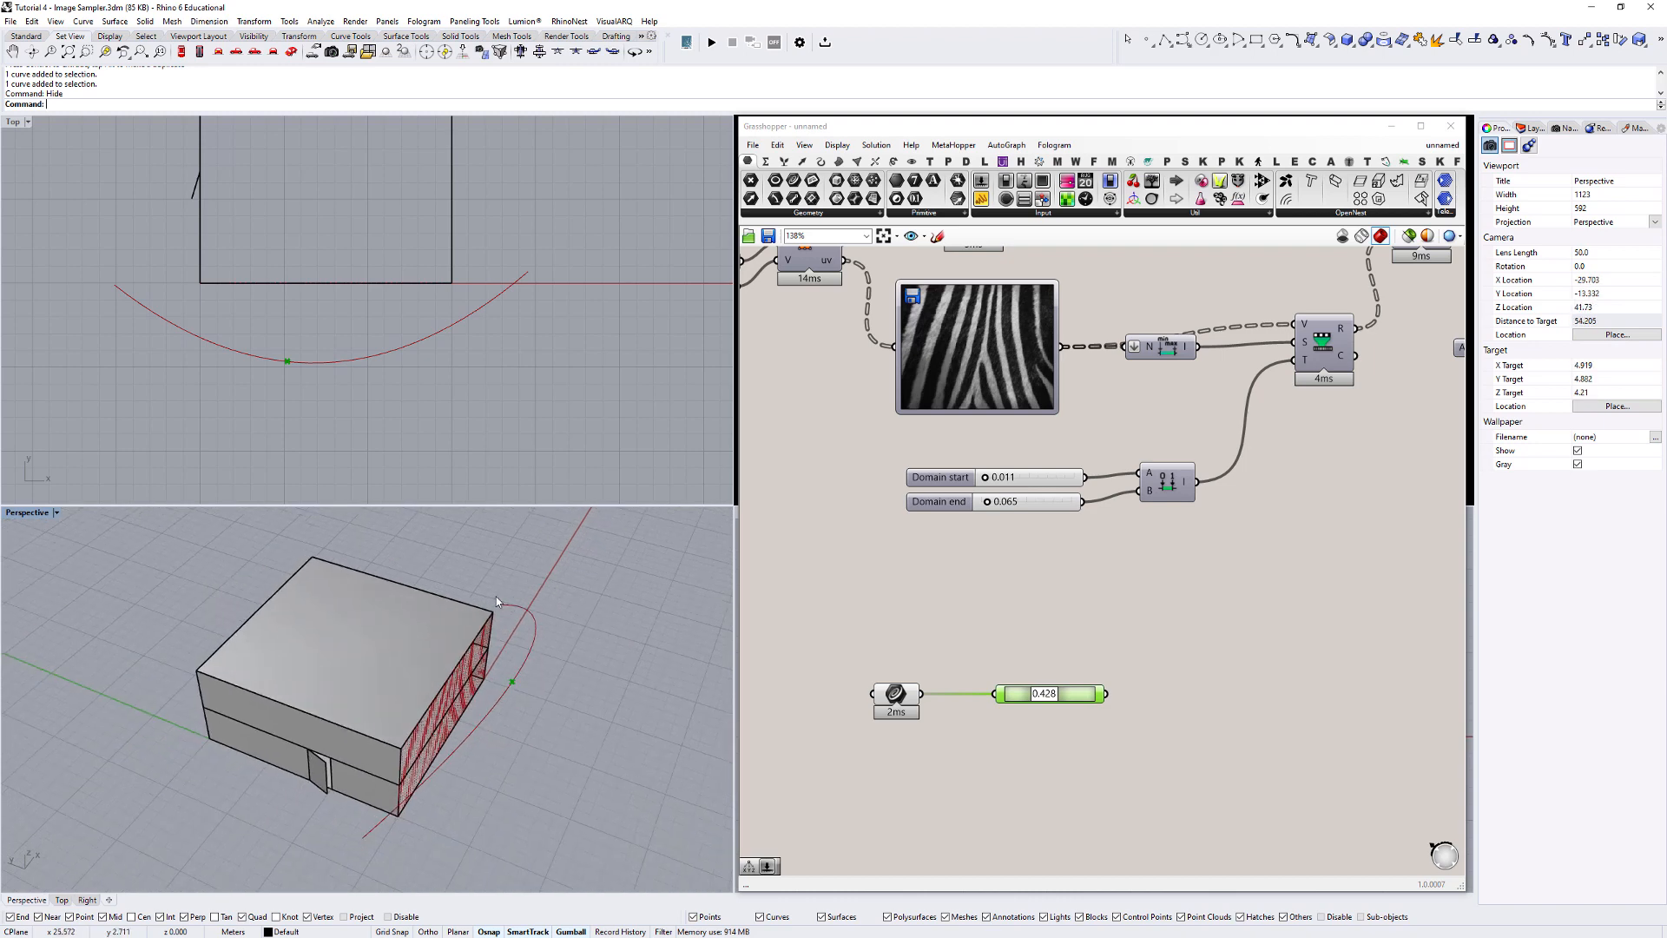
pyautogui.scroll(3, 1052, 709)
# Test the point's travel along the curve at 0.000 and 0.917, and leave the Point On Curve parameter at about 0.395.
pyautogui.moveTo(1043, 692); pyautogui.dragTo(965, 697)
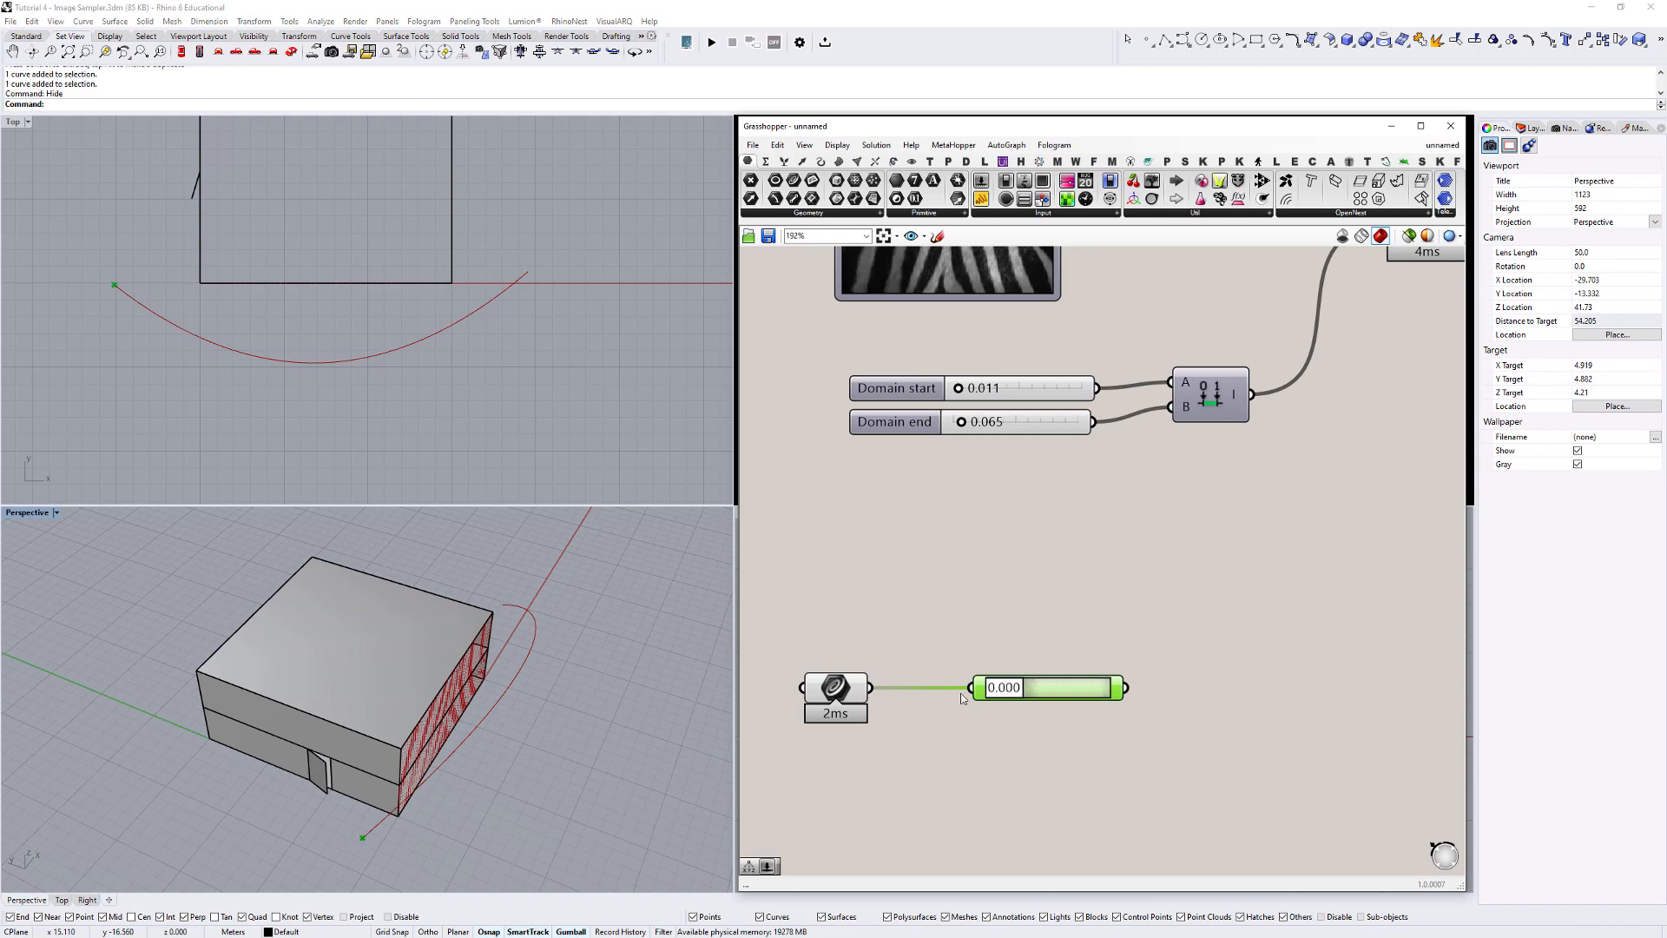
pyautogui.moveTo(372, 835); pyautogui.dragTo(321, 792, button='right')
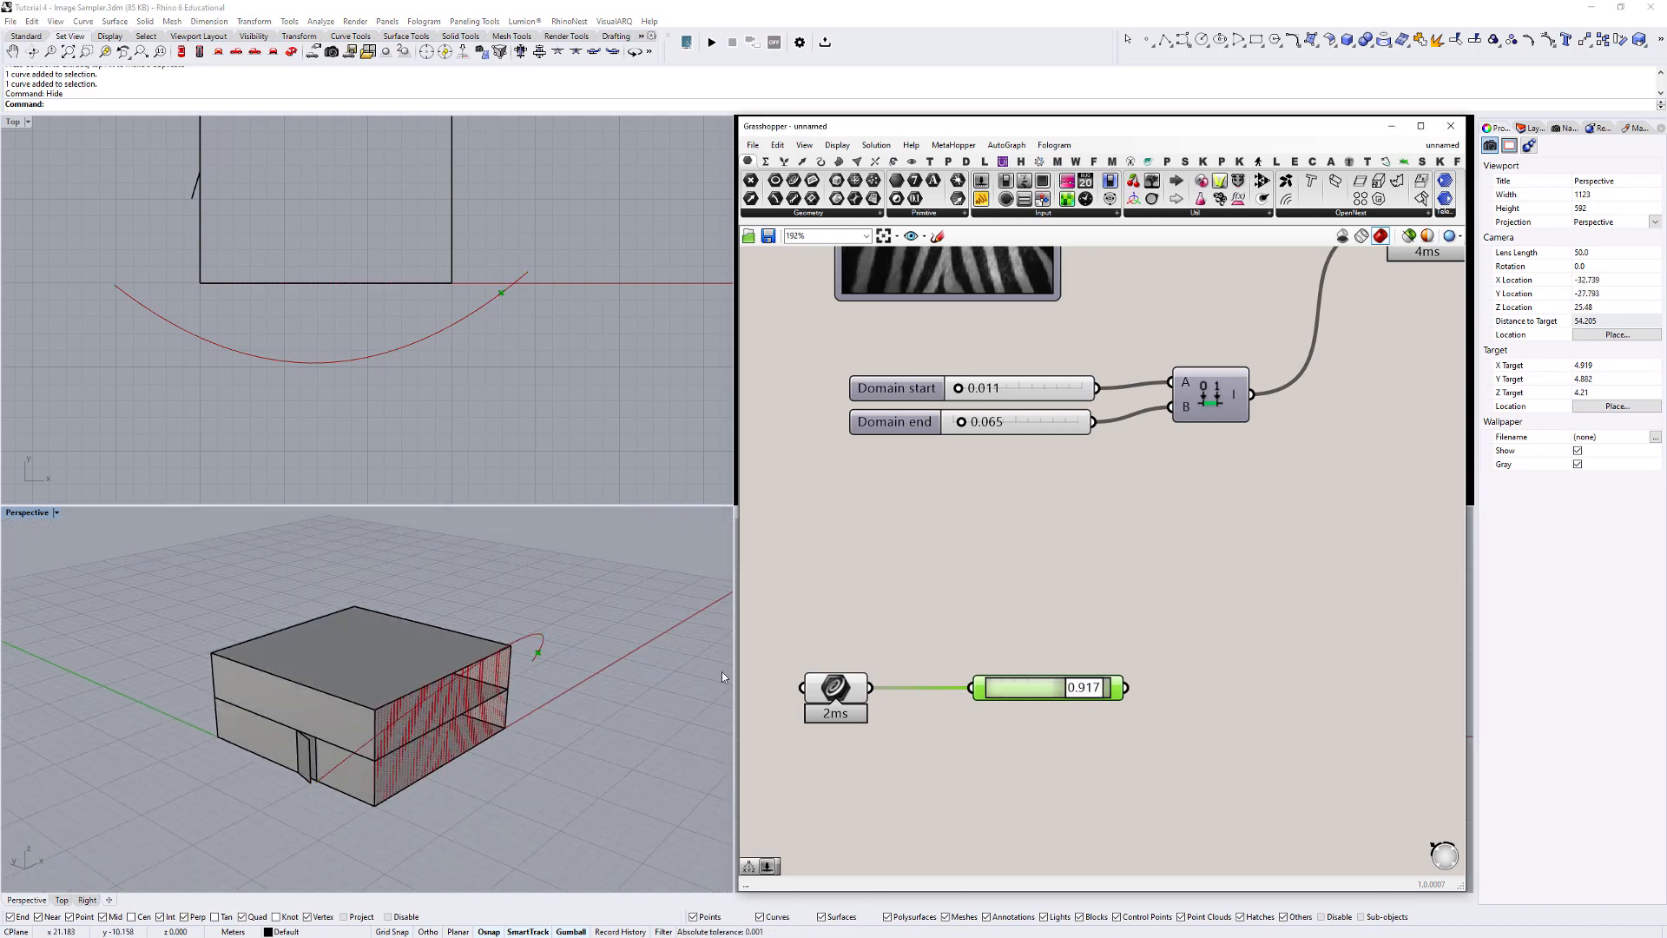
pyautogui.moveTo(534, 665); pyautogui.dragTo(555, 669, button='right')
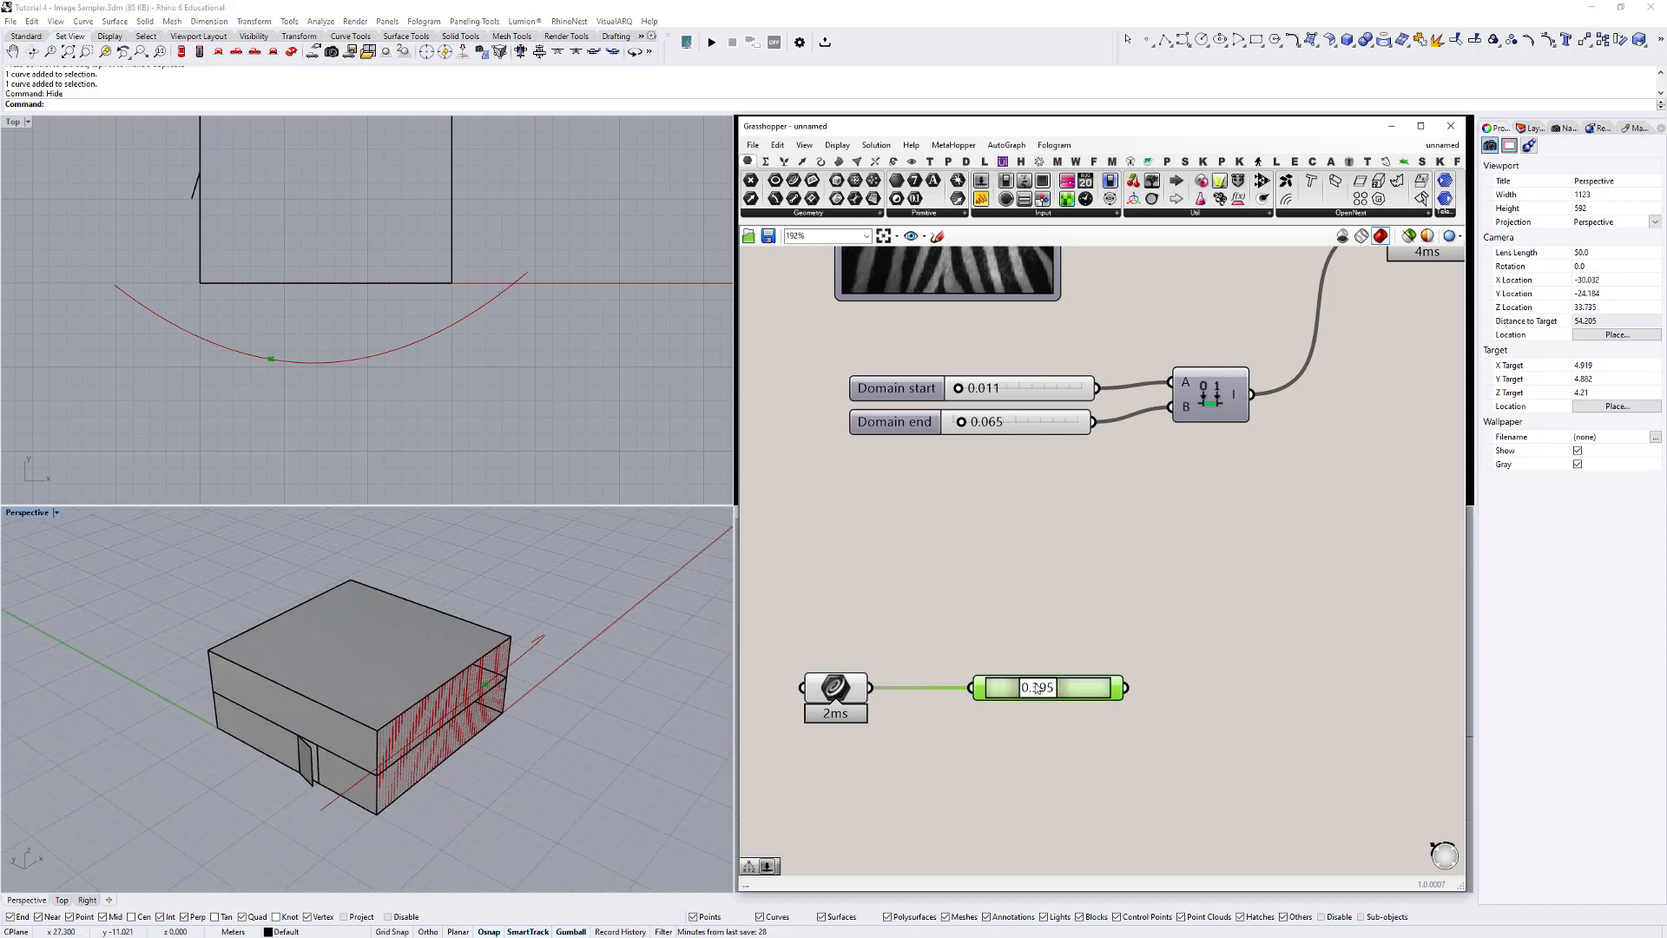
pyautogui.scroll(-3, 971, 643)
pyautogui.scroll(-3, 1042, 612)
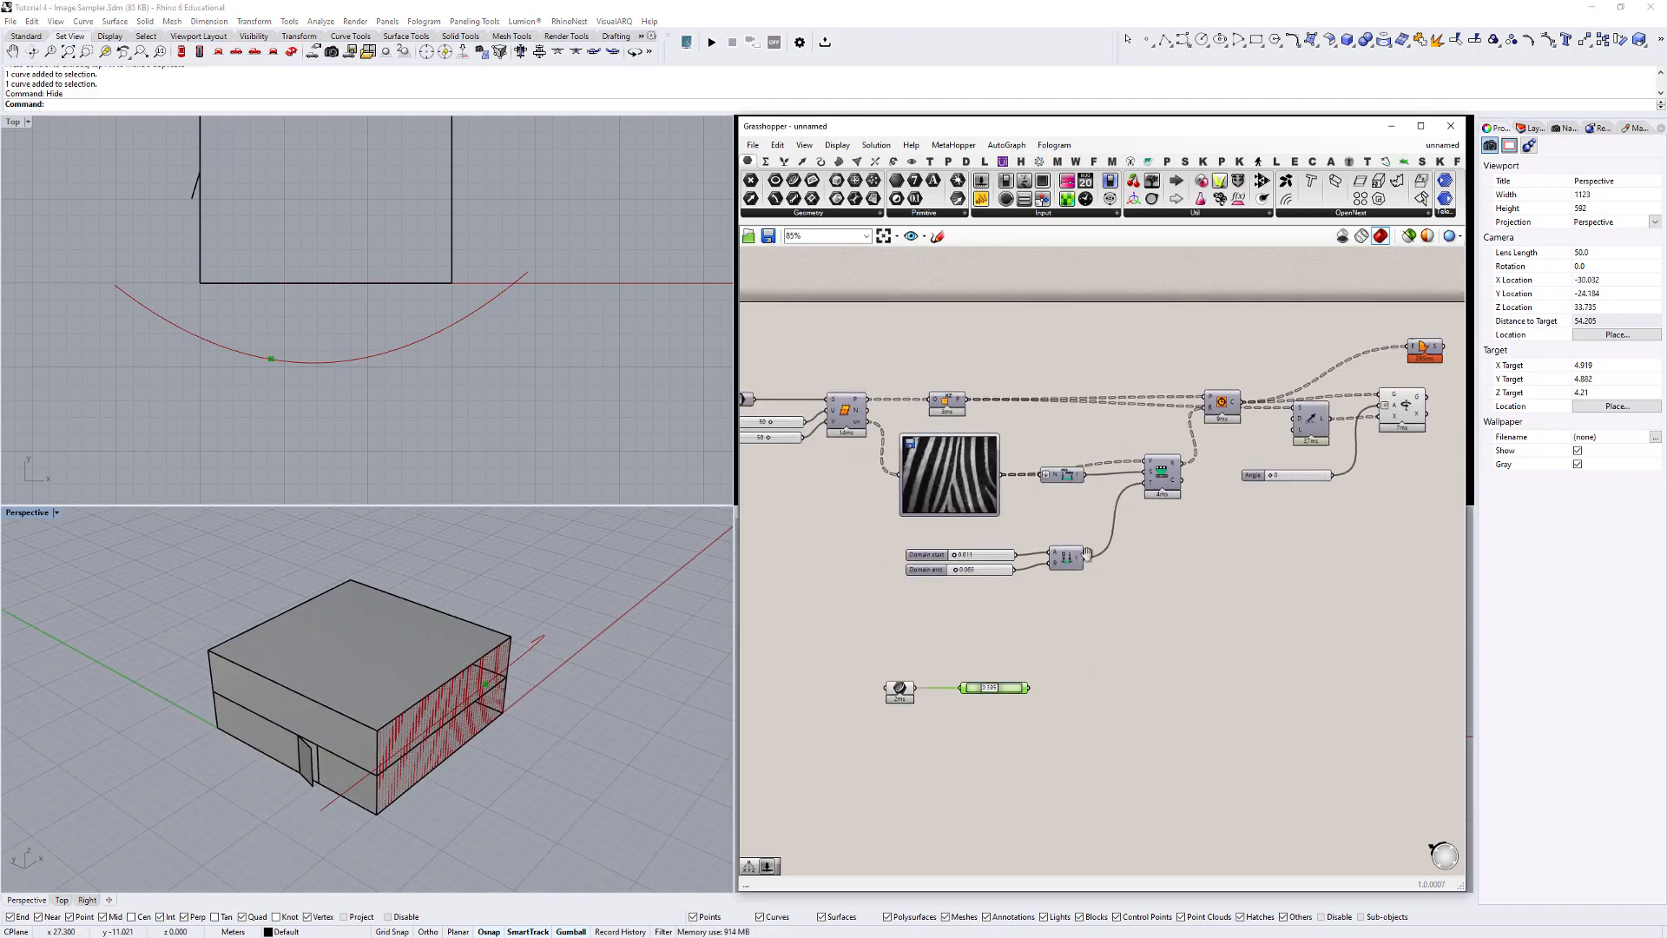
pyautogui.moveTo(1289, 581); pyautogui.dragTo(1188, 575, button='right')
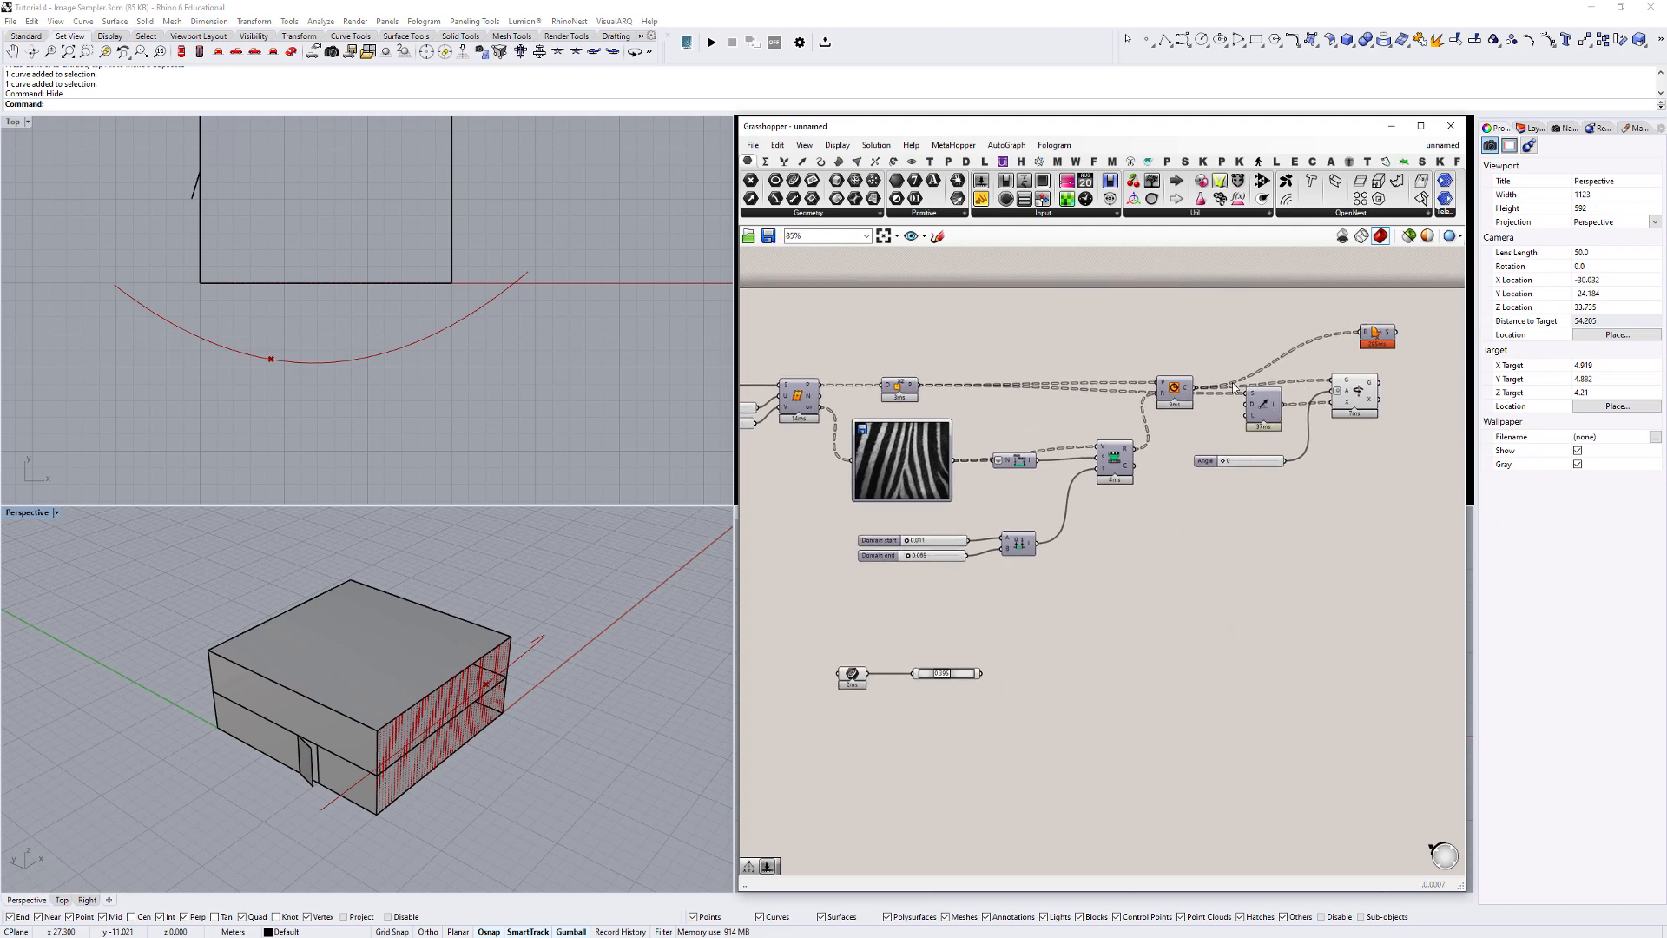
# Add a Line component that draws a line between two points, beside the Point On Curve component.
pyautogui.doubleClick(1143, 675)
pyautogui.write('line')
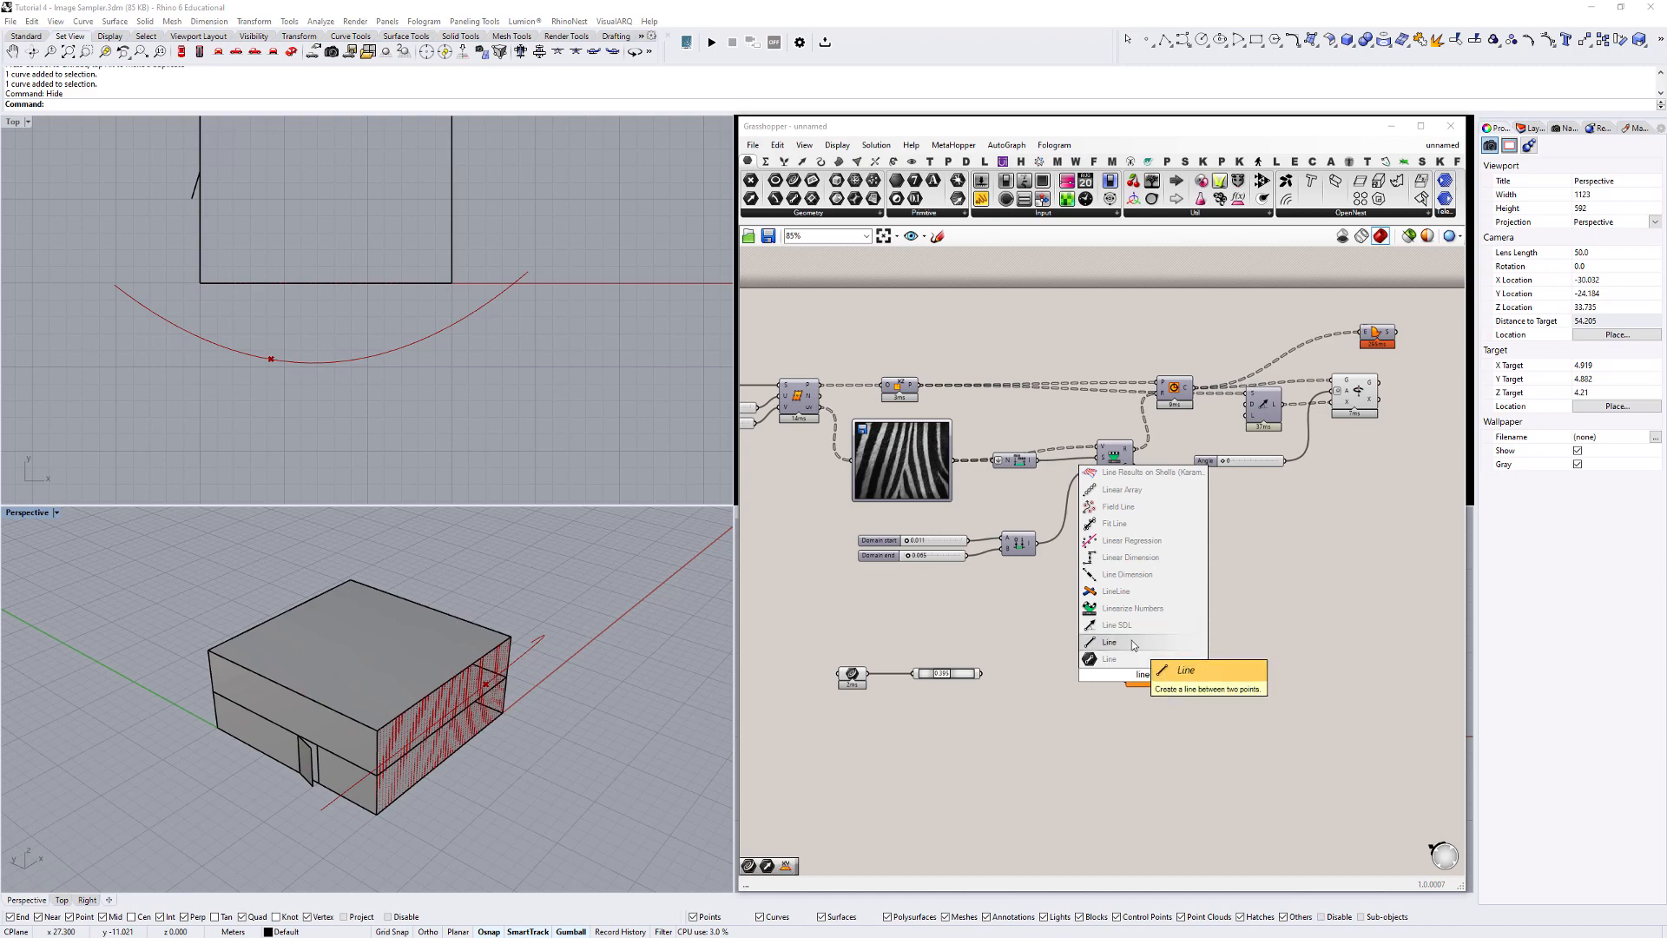
pyautogui.click(1148, 643)
# Connect the surface division points to the Line's start input and the Point On Curve output to its end input.
pyautogui.scroll(5, 461, 695)
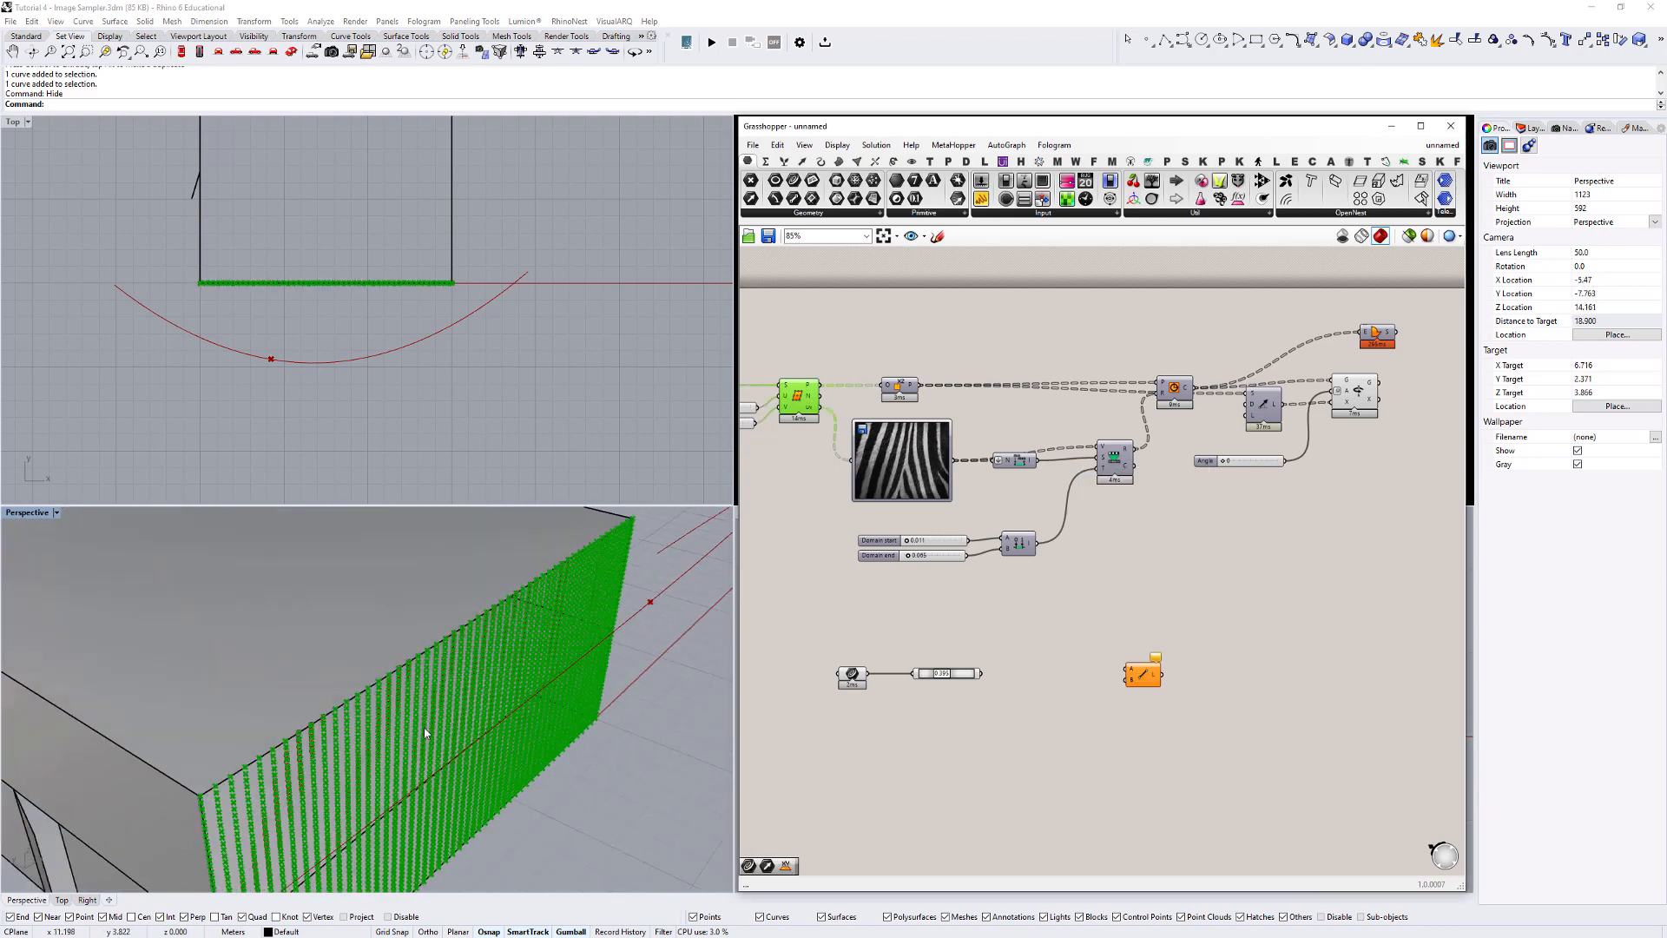
pyautogui.scroll(-3, 801, 378)
pyautogui.scroll(5, 966, 542)
pyautogui.moveTo(804, 383); pyautogui.dragTo(958, 519)
pyautogui.scroll(-1, 911, 548)
pyautogui.moveTo(845, 530); pyautogui.dragTo(1003, 530, button='right')
pyautogui.scroll(2, 1004, 530)
pyautogui.moveTo(954, 525); pyautogui.dragTo(1256, 501)
pyautogui.click(768, 582)
# Maximize the Perspective viewport and frame the lines between the facade and the curve.
pyautogui.scroll(-6, 612, 639)
pyautogui.moveTo(613, 638); pyautogui.dragTo(782, 526, button='right')
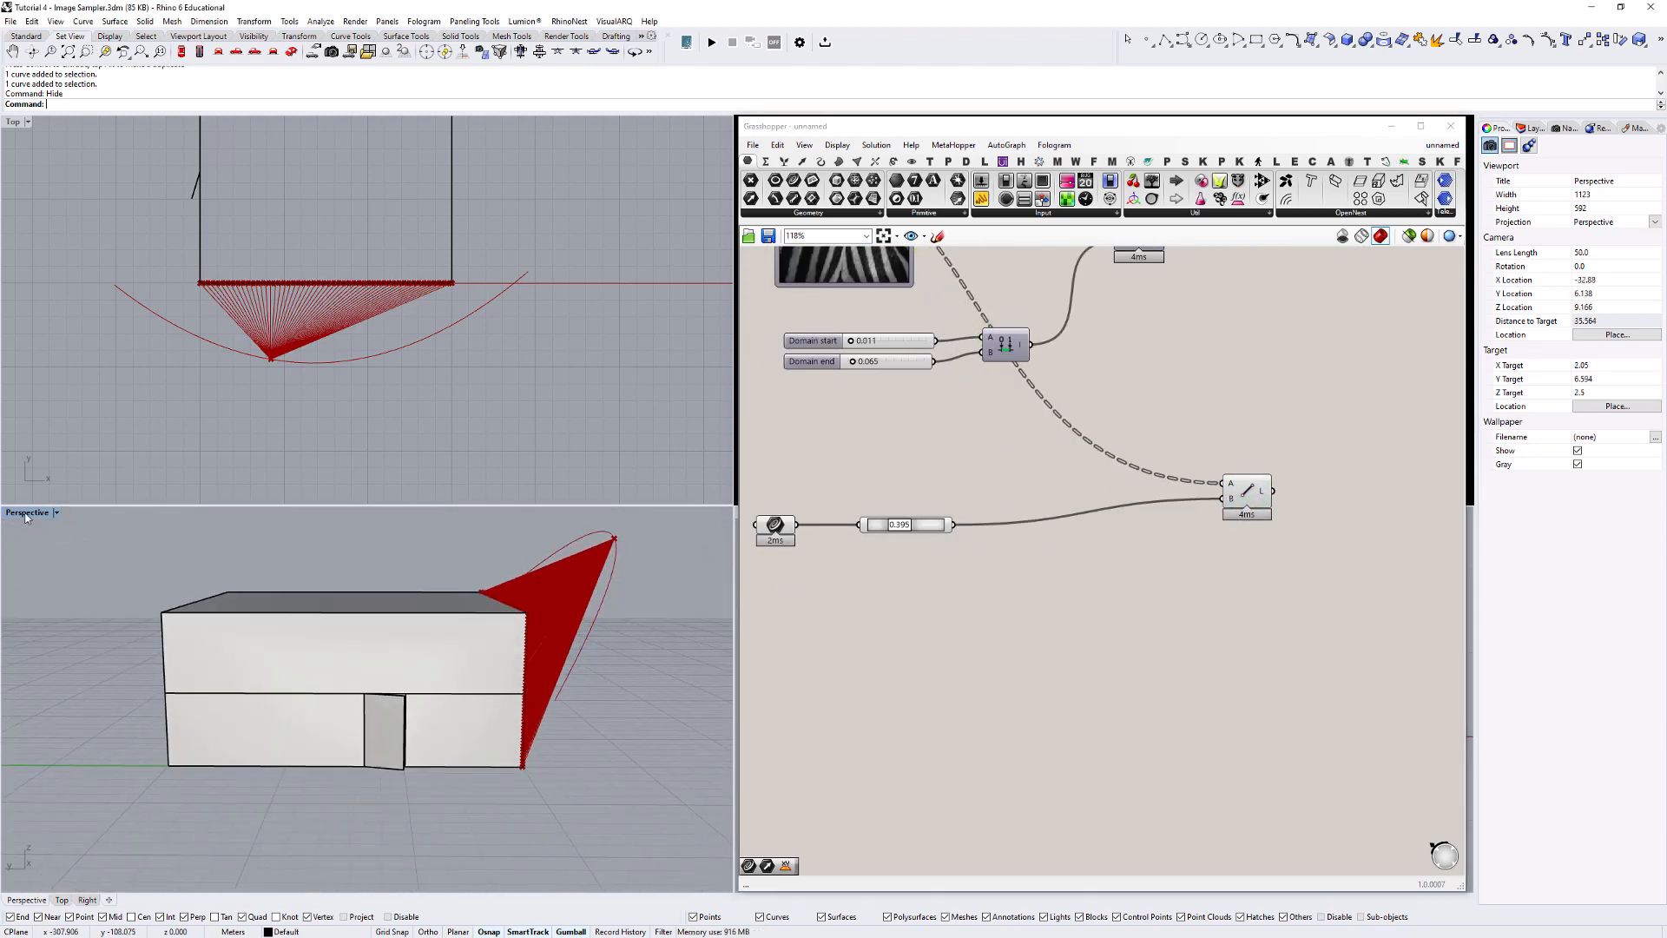
pyautogui.doubleClick(27, 514)
pyautogui.scroll(-7, 518, 366)
pyautogui.keyDown('shift'); pyautogui.moveTo(556, 376); pyautogui.dragTo(187, 428, button='right'); pyautogui.keyUp('shift')
pyautogui.scroll(5, 336, 399)
pyautogui.moveTo(477, 361); pyautogui.dragTo(445, 389, button='right')
# Examine how the lines run from the facade's grid points to the point on the curve, both up close and overall.
pyautogui.moveTo(921, 260); pyautogui.dragTo(968, 572, button='right')
pyautogui.click(771, 448)
pyautogui.moveTo(383, 382); pyautogui.dragTo(475, 357, button='right')
pyautogui.scroll(6, 475, 357)
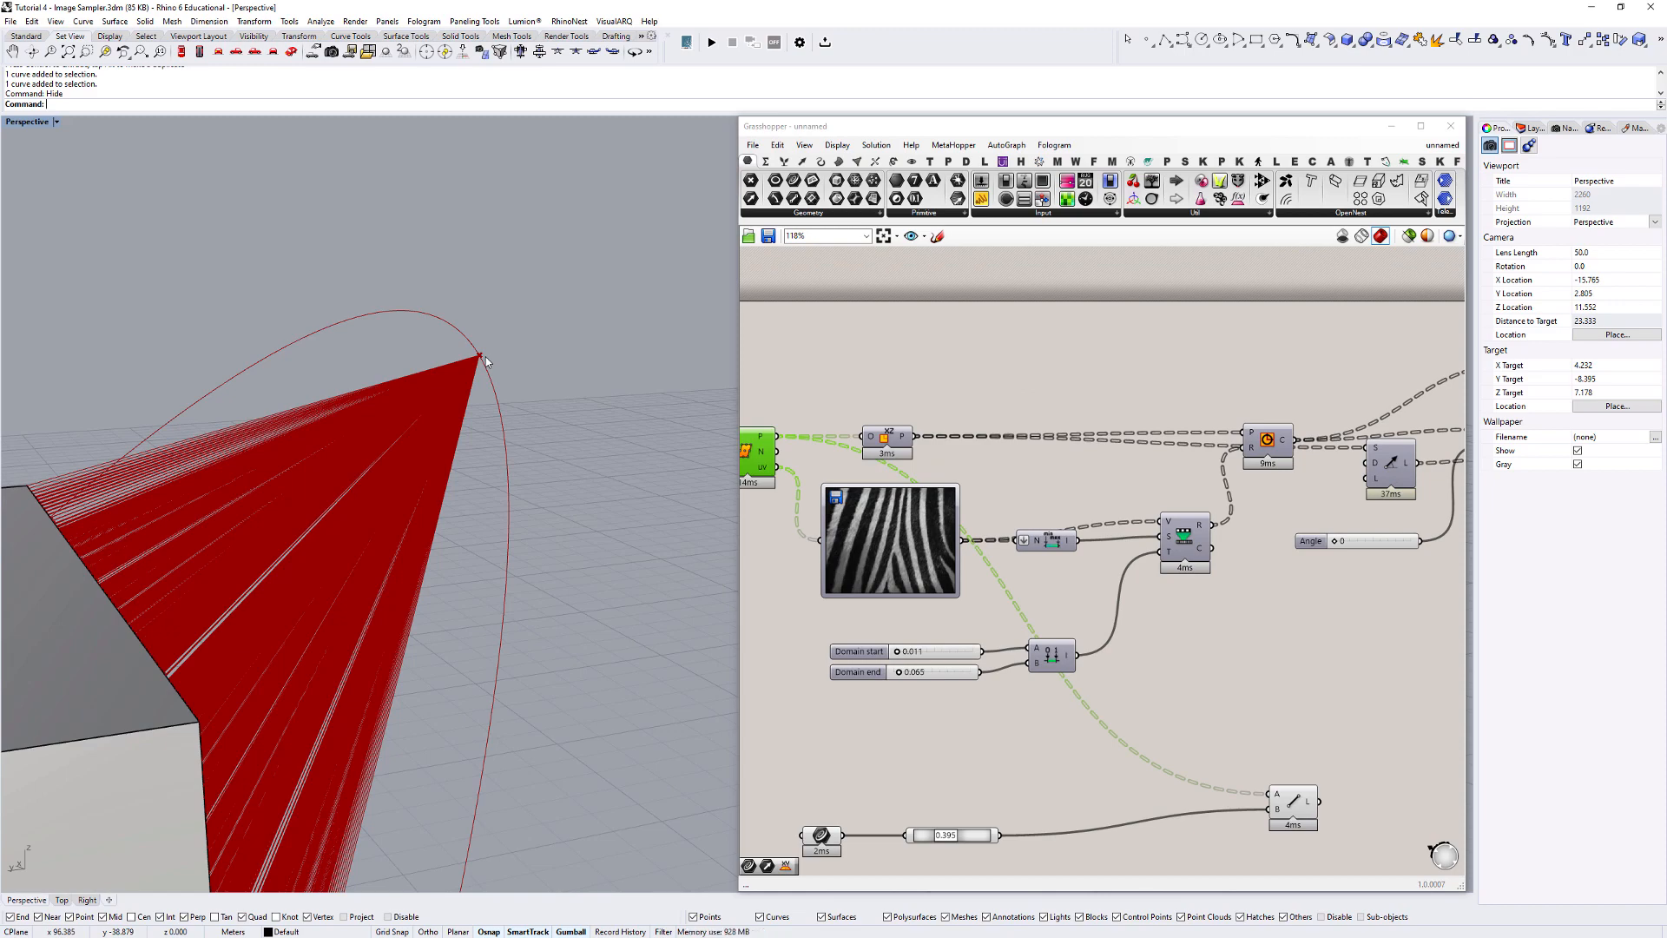
pyautogui.moveTo(483, 346)
pyautogui.mouseDown(button='right')
pyautogui.moveTo(469, 365)
pyautogui.moveTo(486, 373)
pyautogui.mouseUp(button='right')
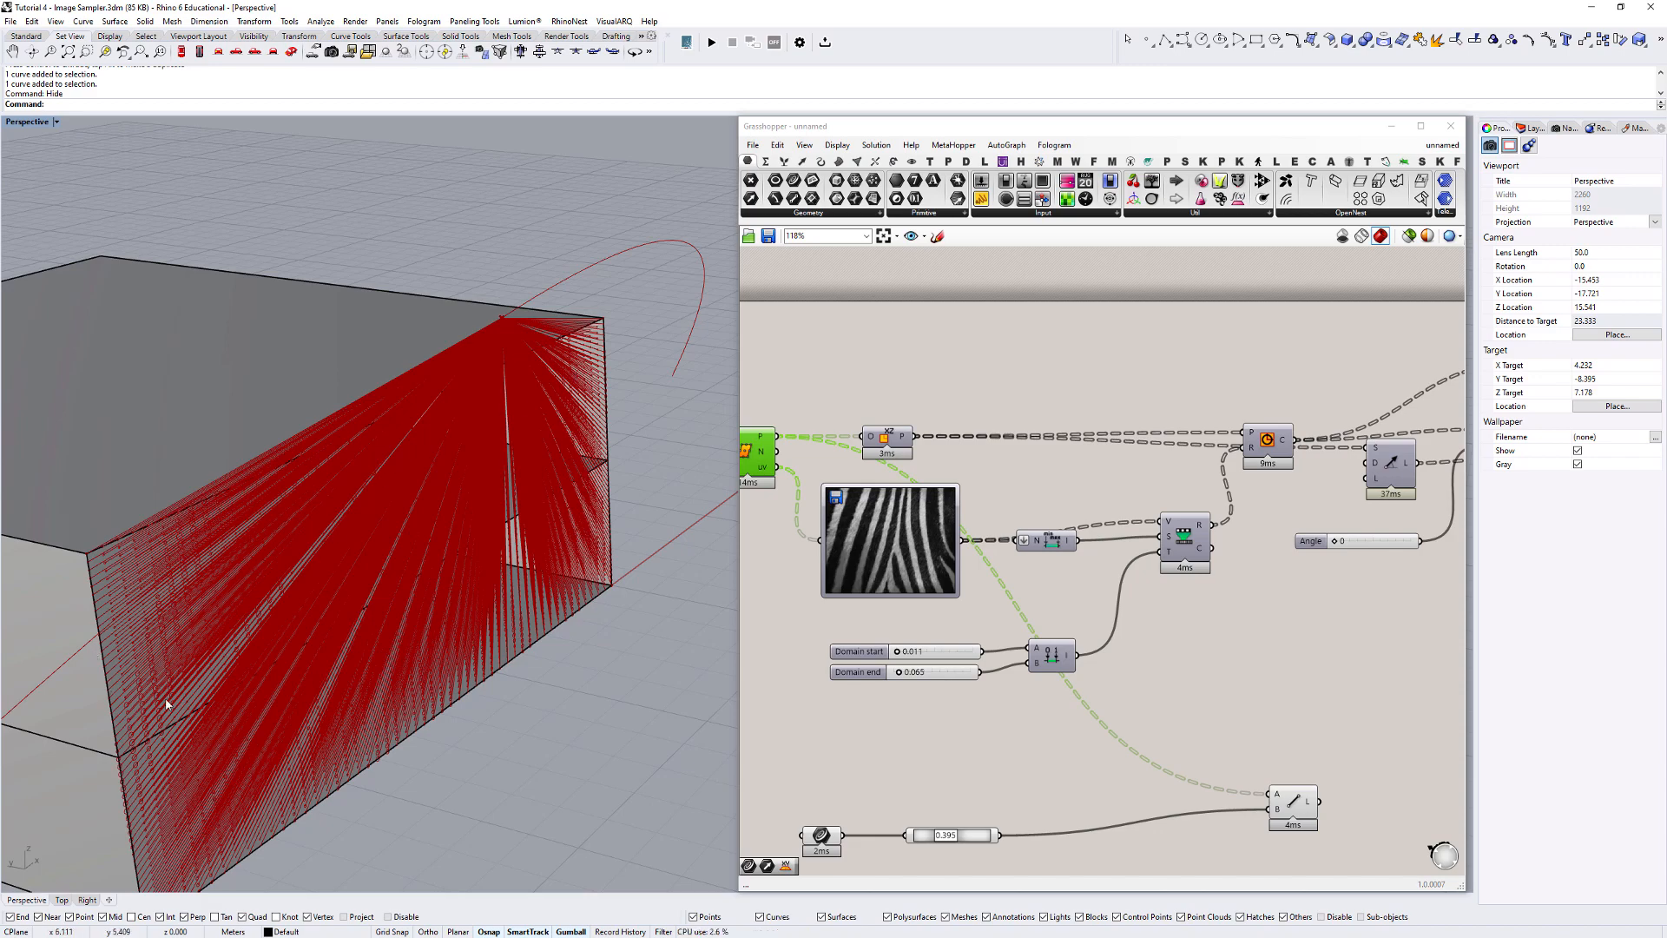
pyautogui.keyDown('shift'); pyautogui.moveTo(163, 702); pyautogui.dragTo(325, 622, button='right'); pyautogui.keyUp('shift')
pyautogui.scroll(8, 327, 620)
pyautogui.middleClick(322, 608)
pyautogui.press('Escape')
pyautogui.scroll(-14, 257, 391)
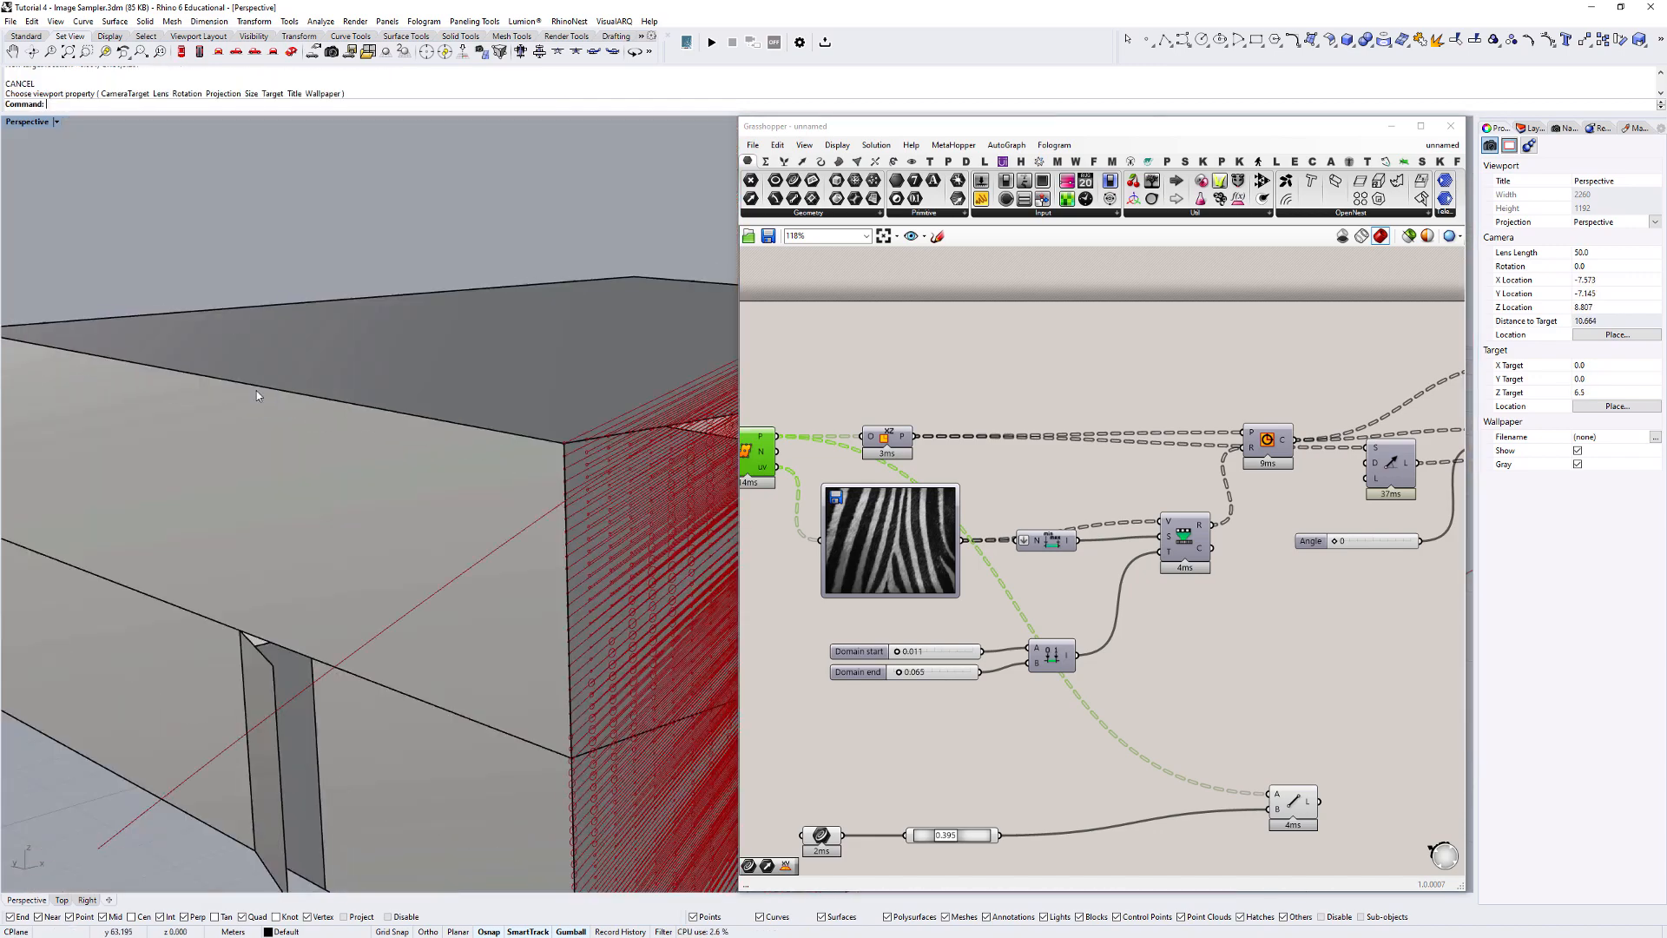
pyautogui.moveTo(439, 532); pyautogui.dragTo(416, 569, button='right')
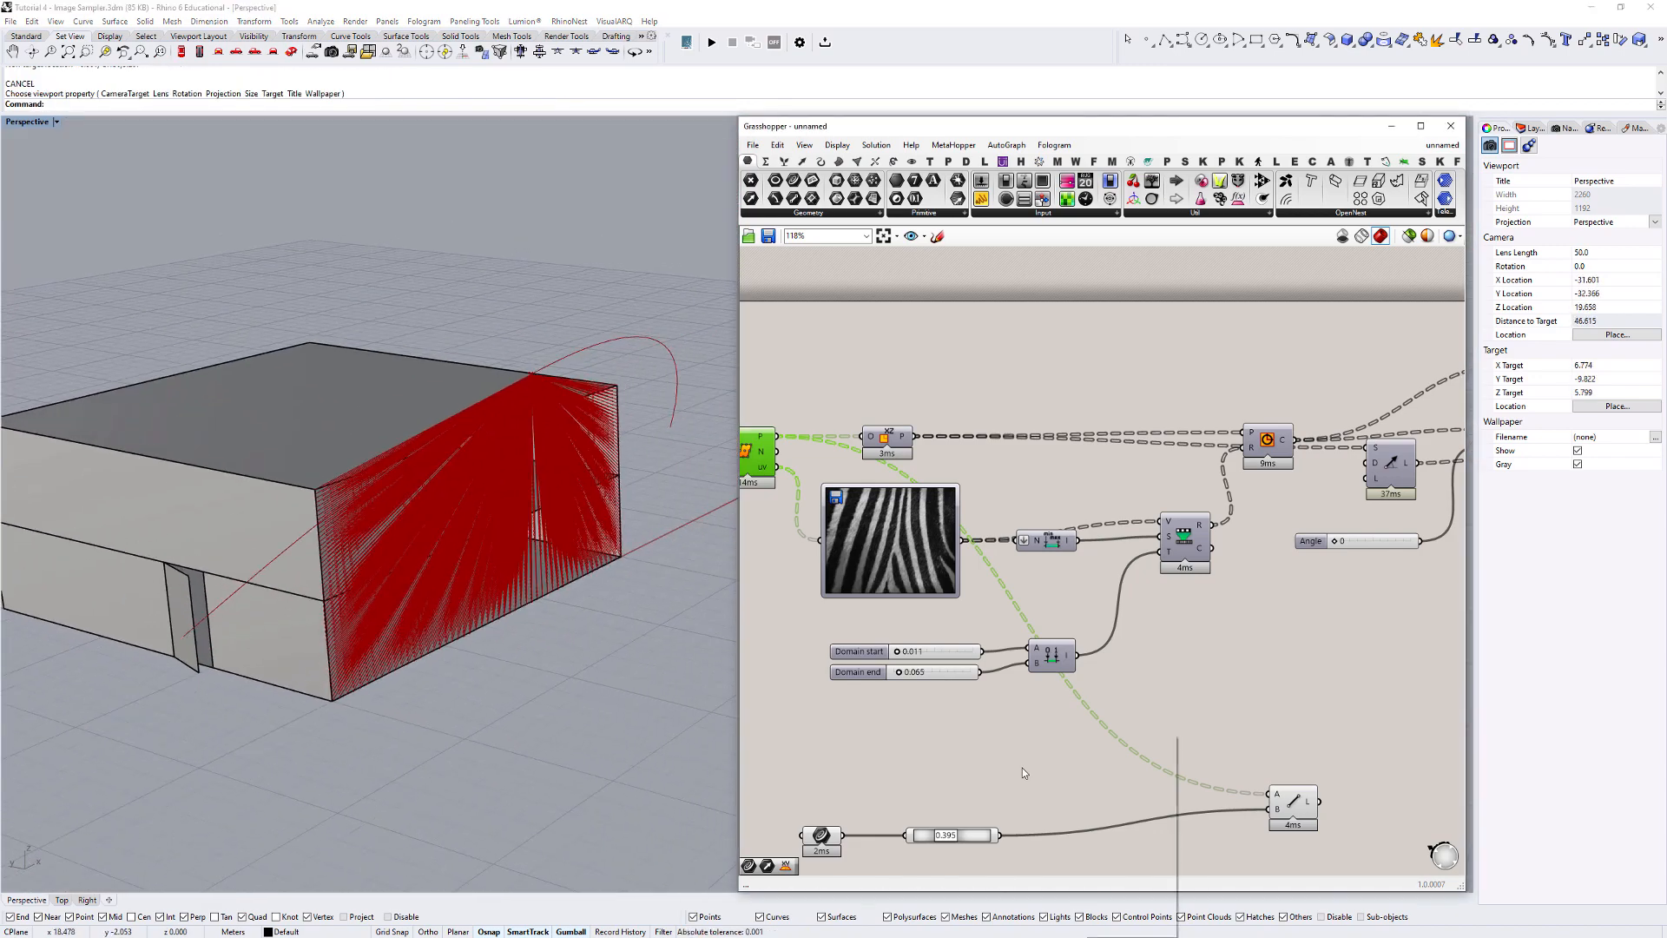
# Set the Point On Curve parameter to 0.825 to move the lines' meeting point along the curve.
pyautogui.moveTo(1023, 768); pyautogui.dragTo(1117, 670, button='right')
pyautogui.scroll(2, 1014, 737)
pyautogui.moveTo(1052, 739); pyautogui.dragTo(1086, 743)
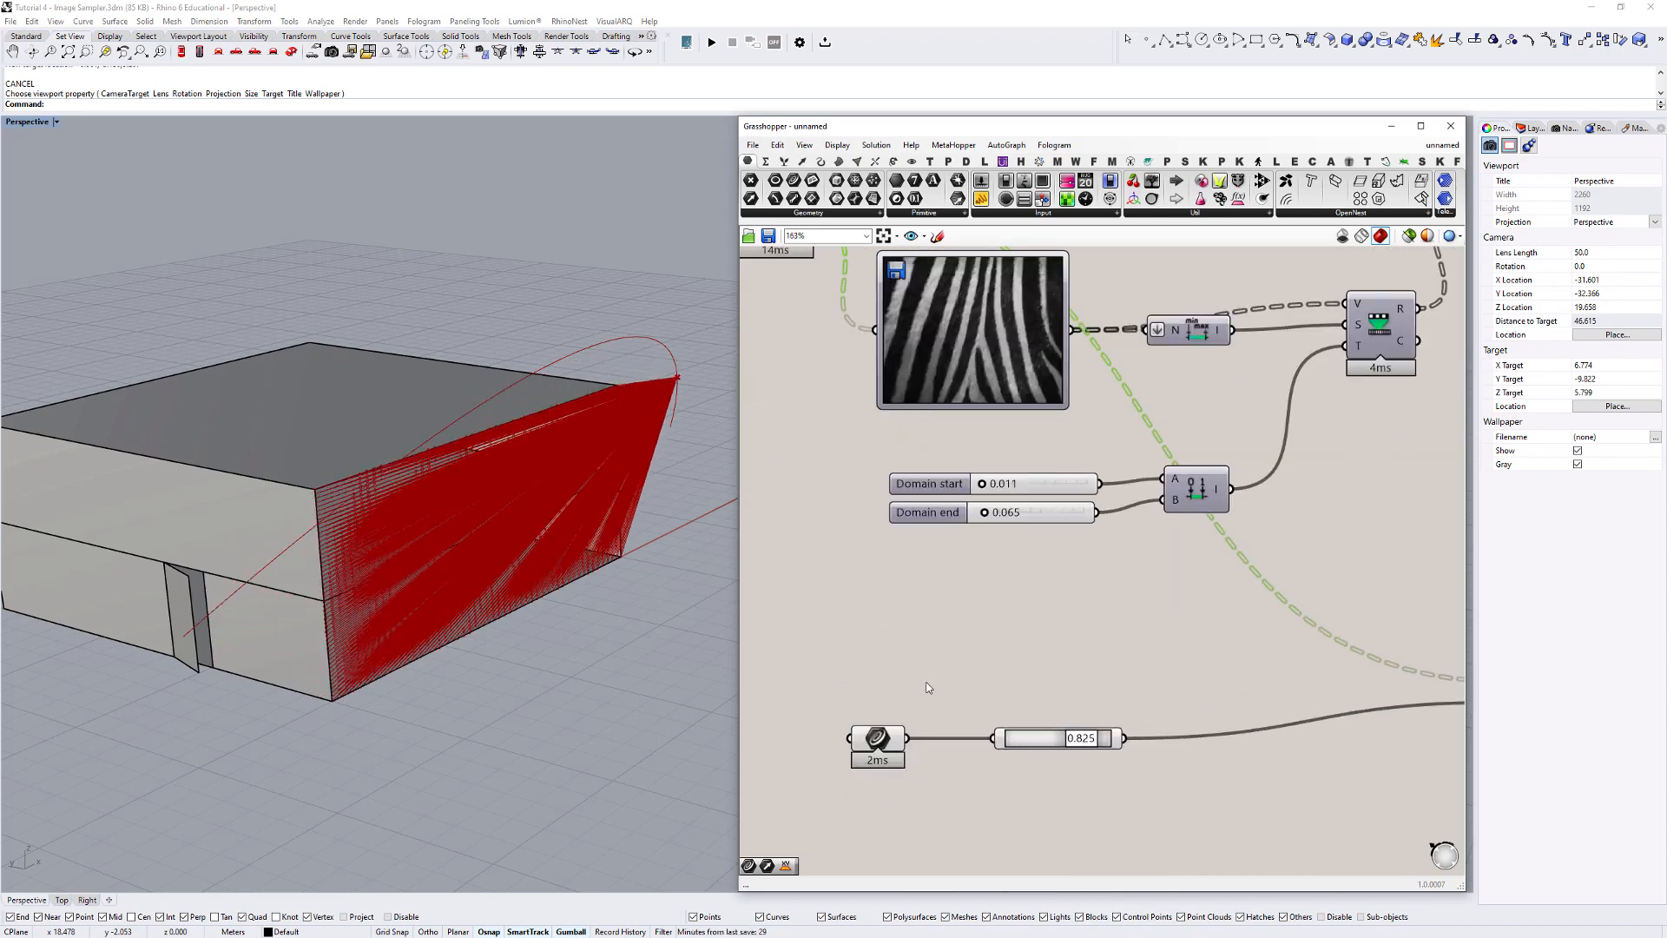
# Examine the line directions relative to the individual circles along the facade's upper edge.
pyautogui.moveTo(573, 434); pyautogui.dragTo(297, 538, button='right')
pyautogui.rightClick(470, 385)
pyautogui.press('Escape')
pyautogui.moveTo(471, 385)
pyautogui.mouseDown(button='right')
pyautogui.moveTo(398, 443)
pyautogui.moveTo(353, 521)
pyautogui.moveTo(467, 501)
pyautogui.moveTo(487, 414)
pyautogui.mouseUp(button='right')
pyautogui.scroll(6, 353, 521)
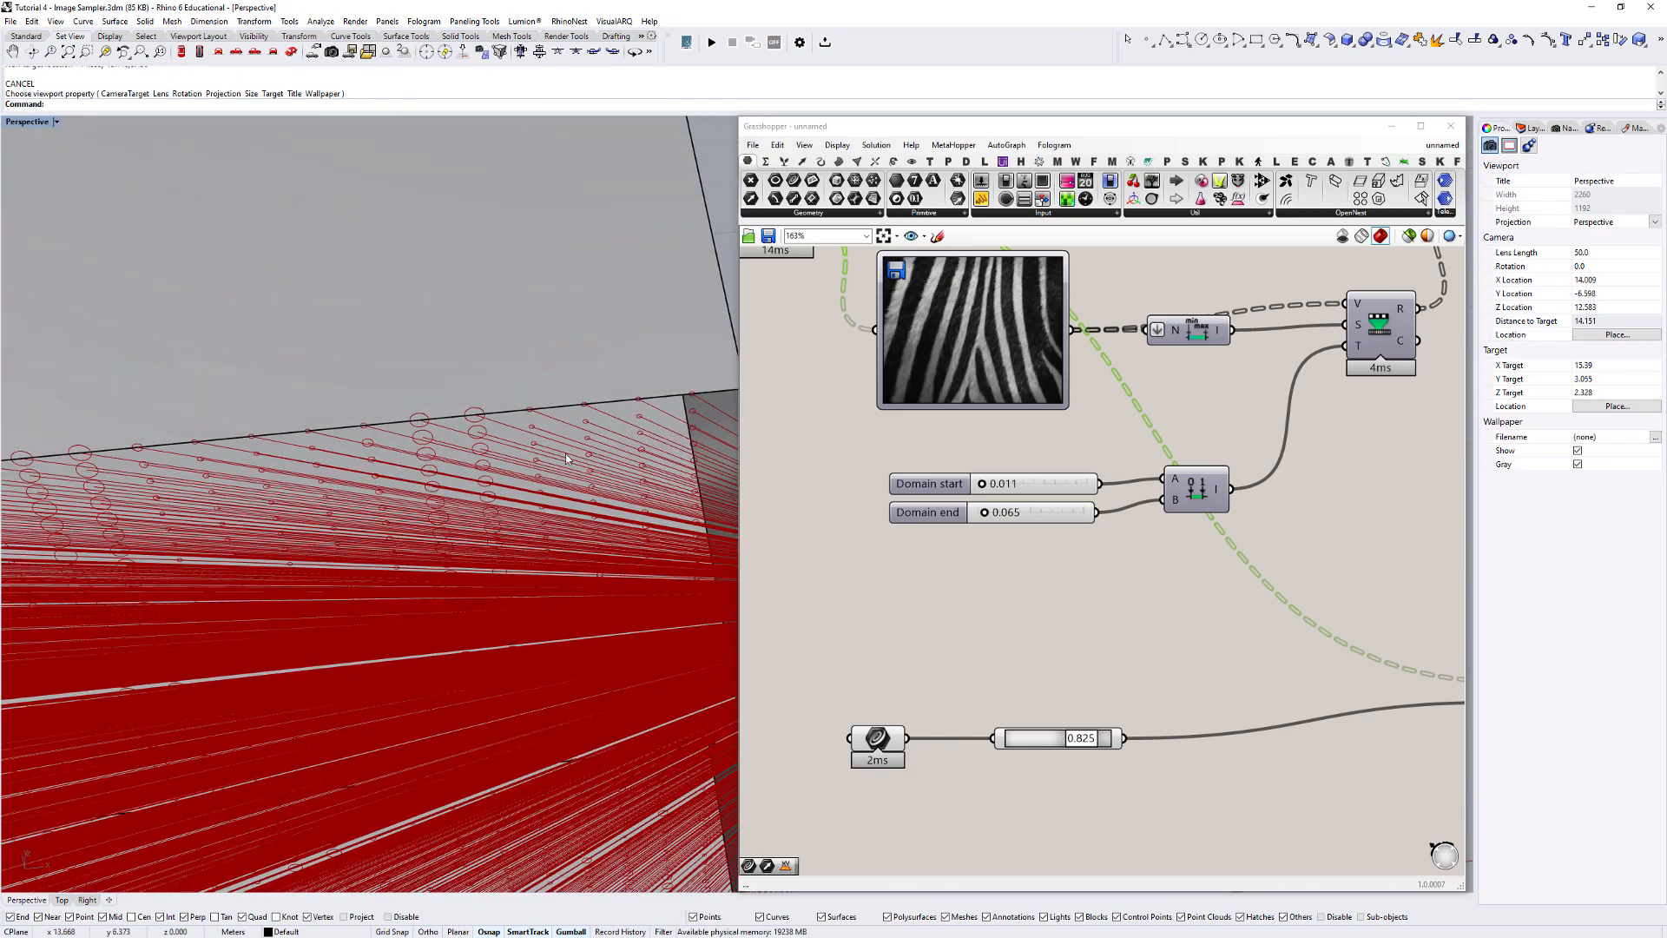
pyautogui.scroll(-8, 442, 470)
pyautogui.scroll(-4, 581, 557)
pyautogui.keyDown('shift'); pyautogui.moveTo(481, 536); pyautogui.dragTo(587, 509, button='right'); pyautogui.keyUp('shift')
pyautogui.moveTo(586, 509); pyautogui.dragTo(577, 502, button='right')
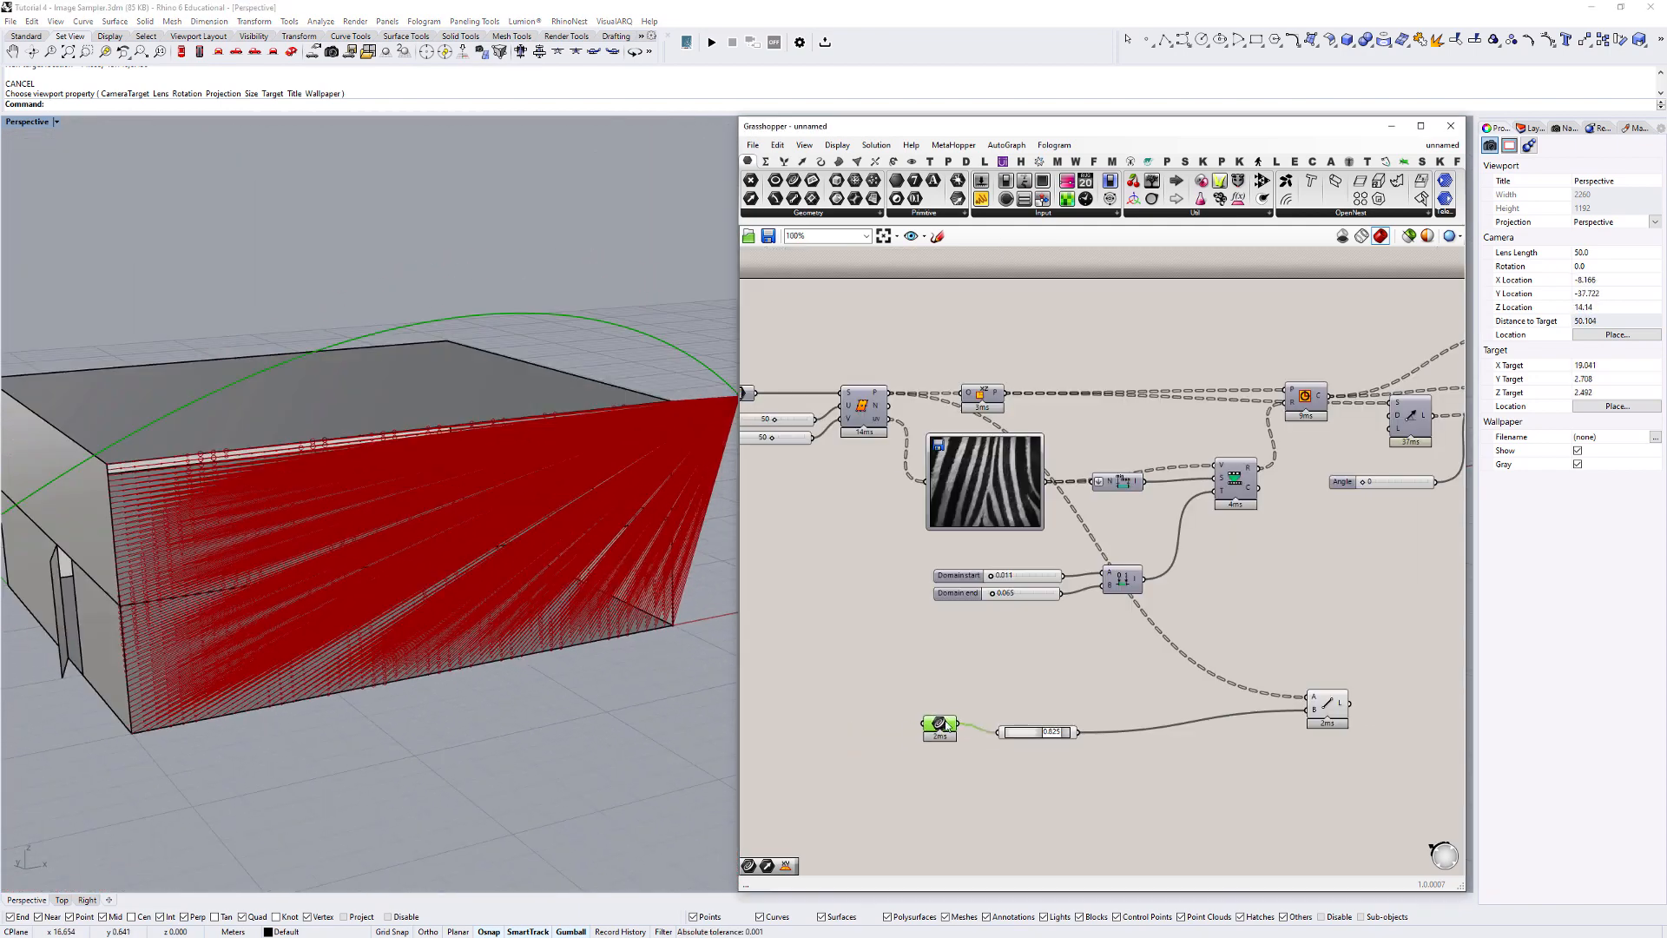
# Align the Curve parameter with the Point On Curve component and move the Line component slightly closer to it.
pyautogui.moveTo(937, 726); pyautogui.dragTo(943, 733)
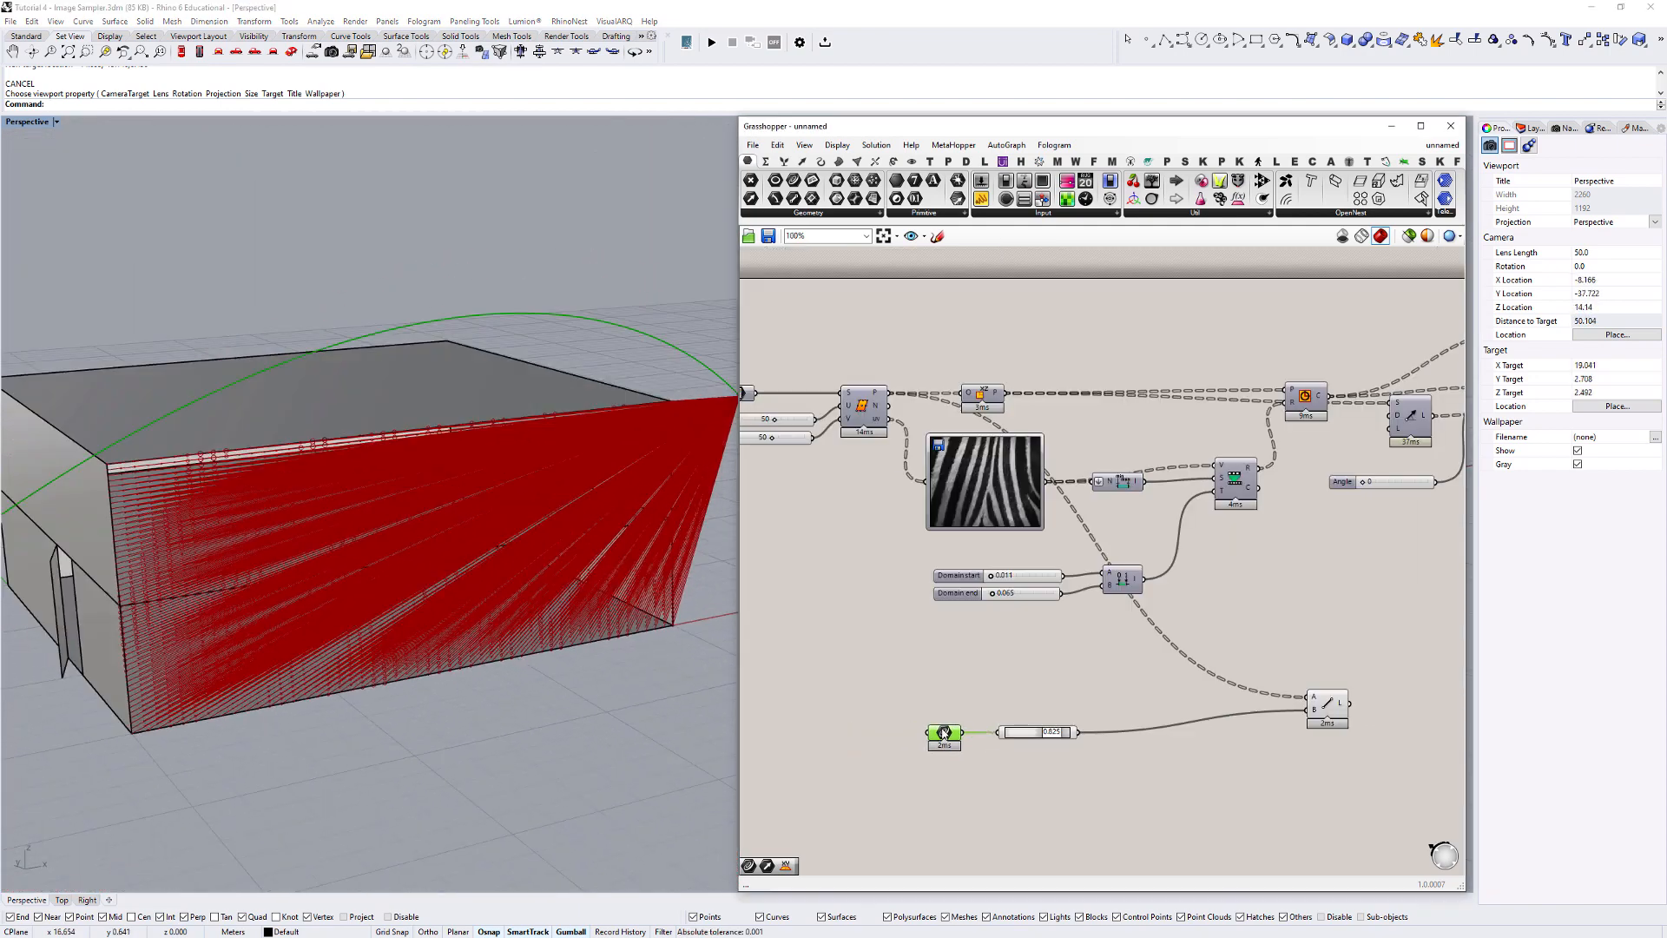
pyautogui.click(1025, 736)
pyautogui.moveTo(1332, 707); pyautogui.dragTo(1318, 707)
pyautogui.click(1251, 633)
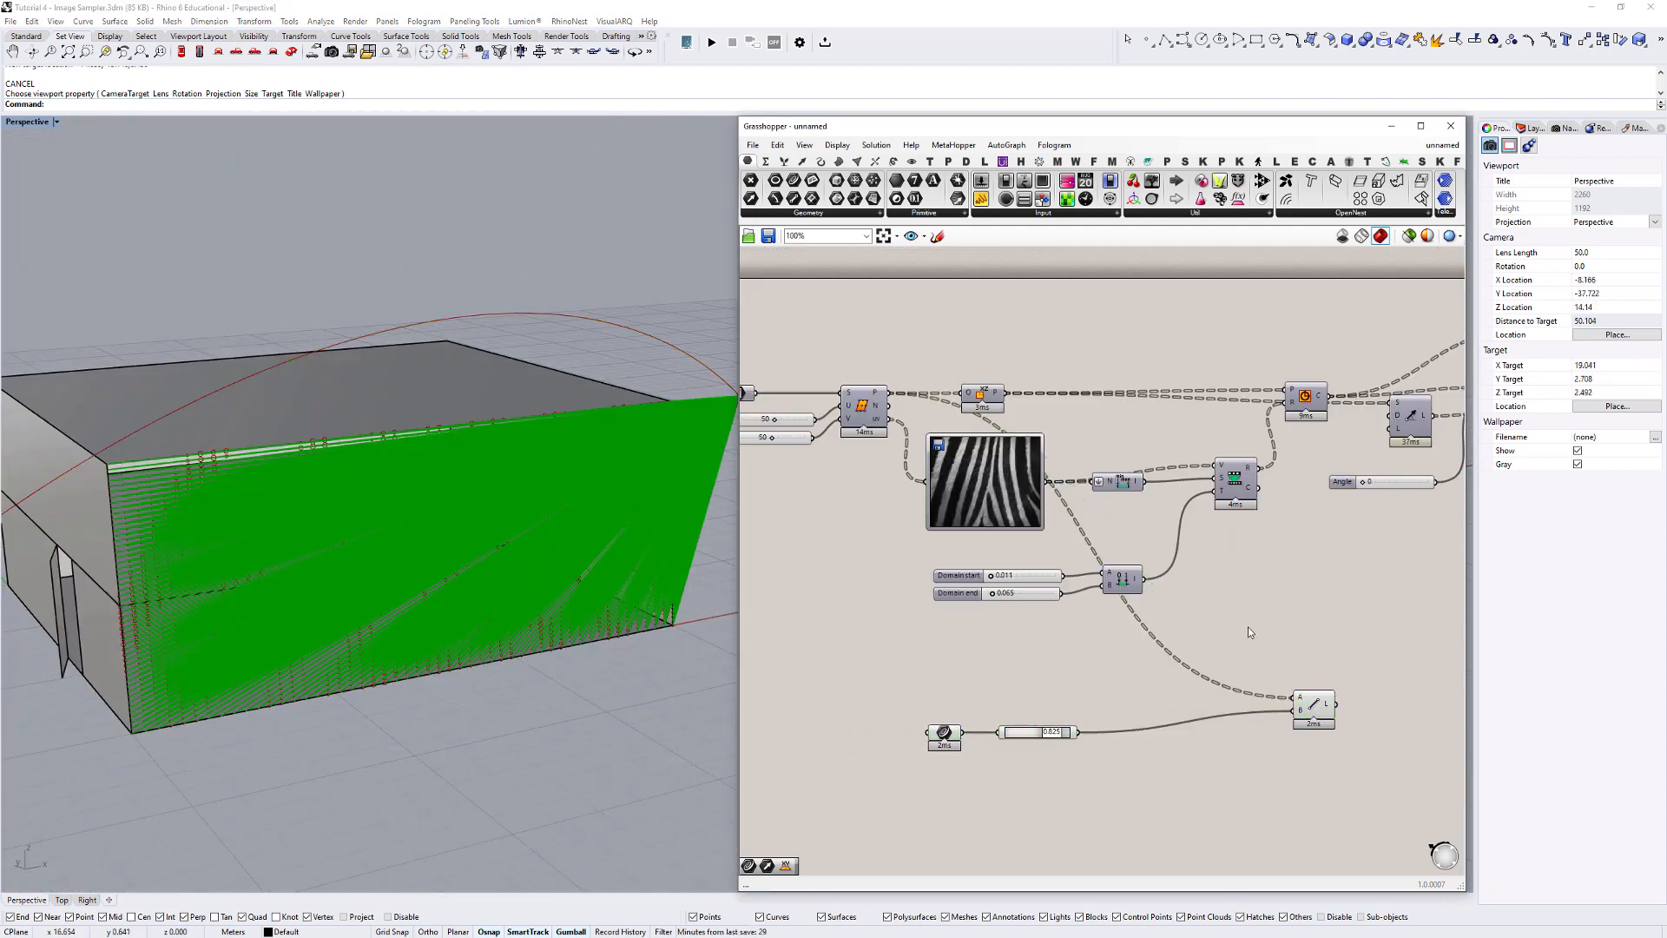
# Disable the Curve and Line components and examine the image-sampled circles on the facade up close from several angles.
pyautogui.scroll(-8, 317, 633)
pyautogui.scroll(6, 380, 587)
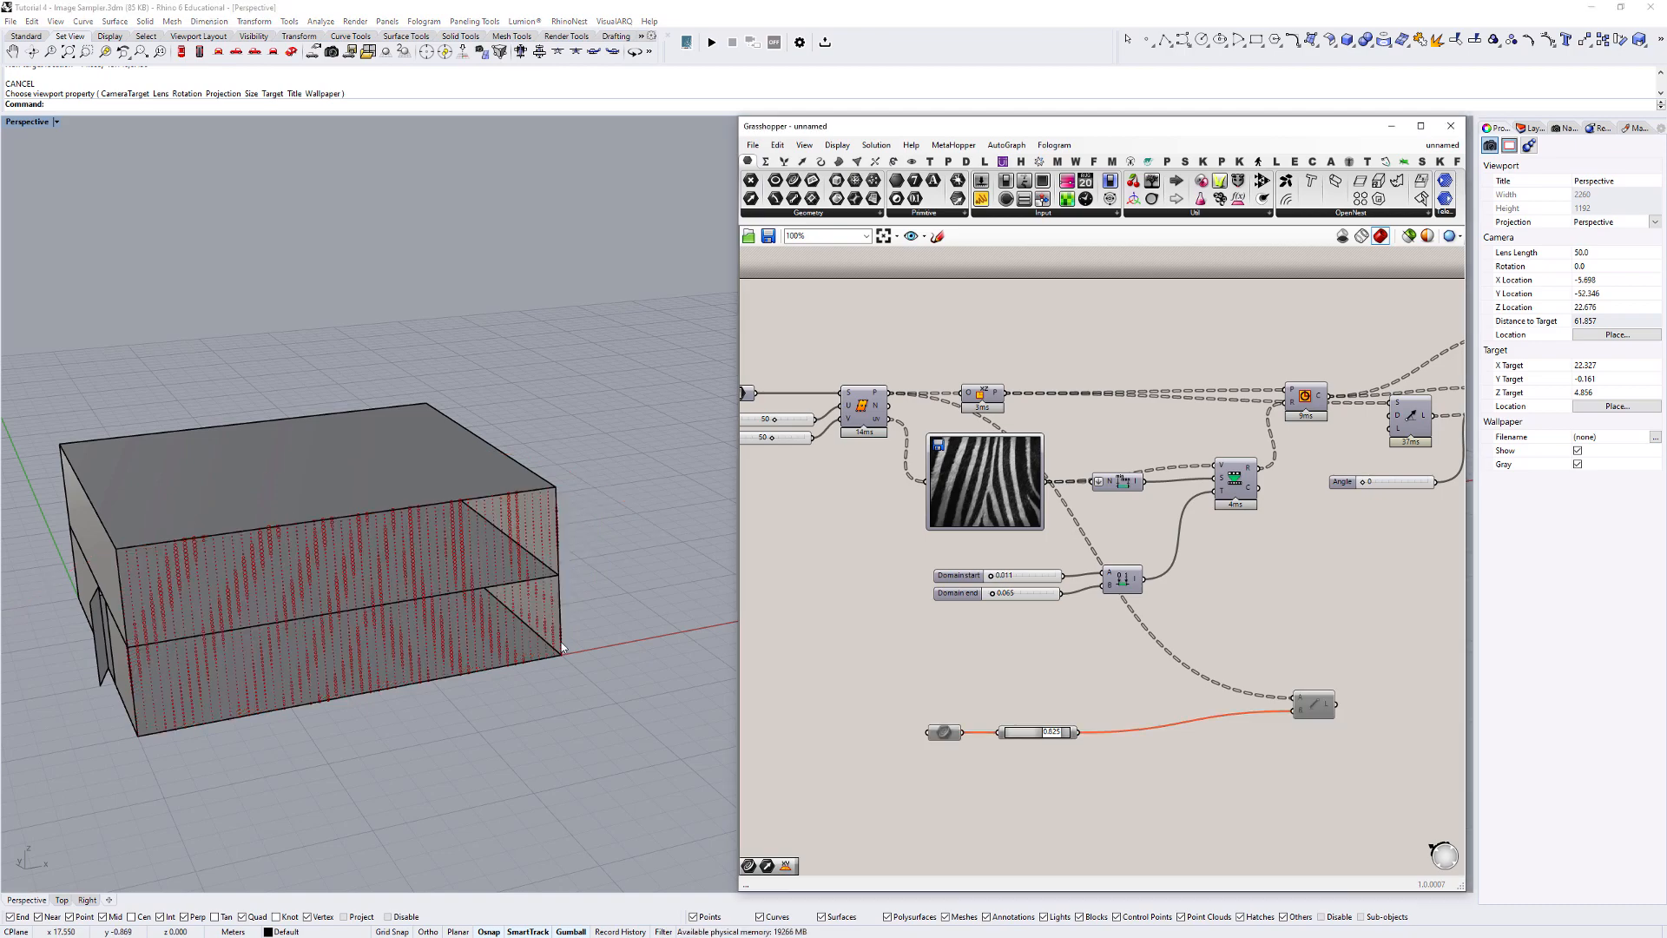
pyautogui.scroll(10, 428, 507)
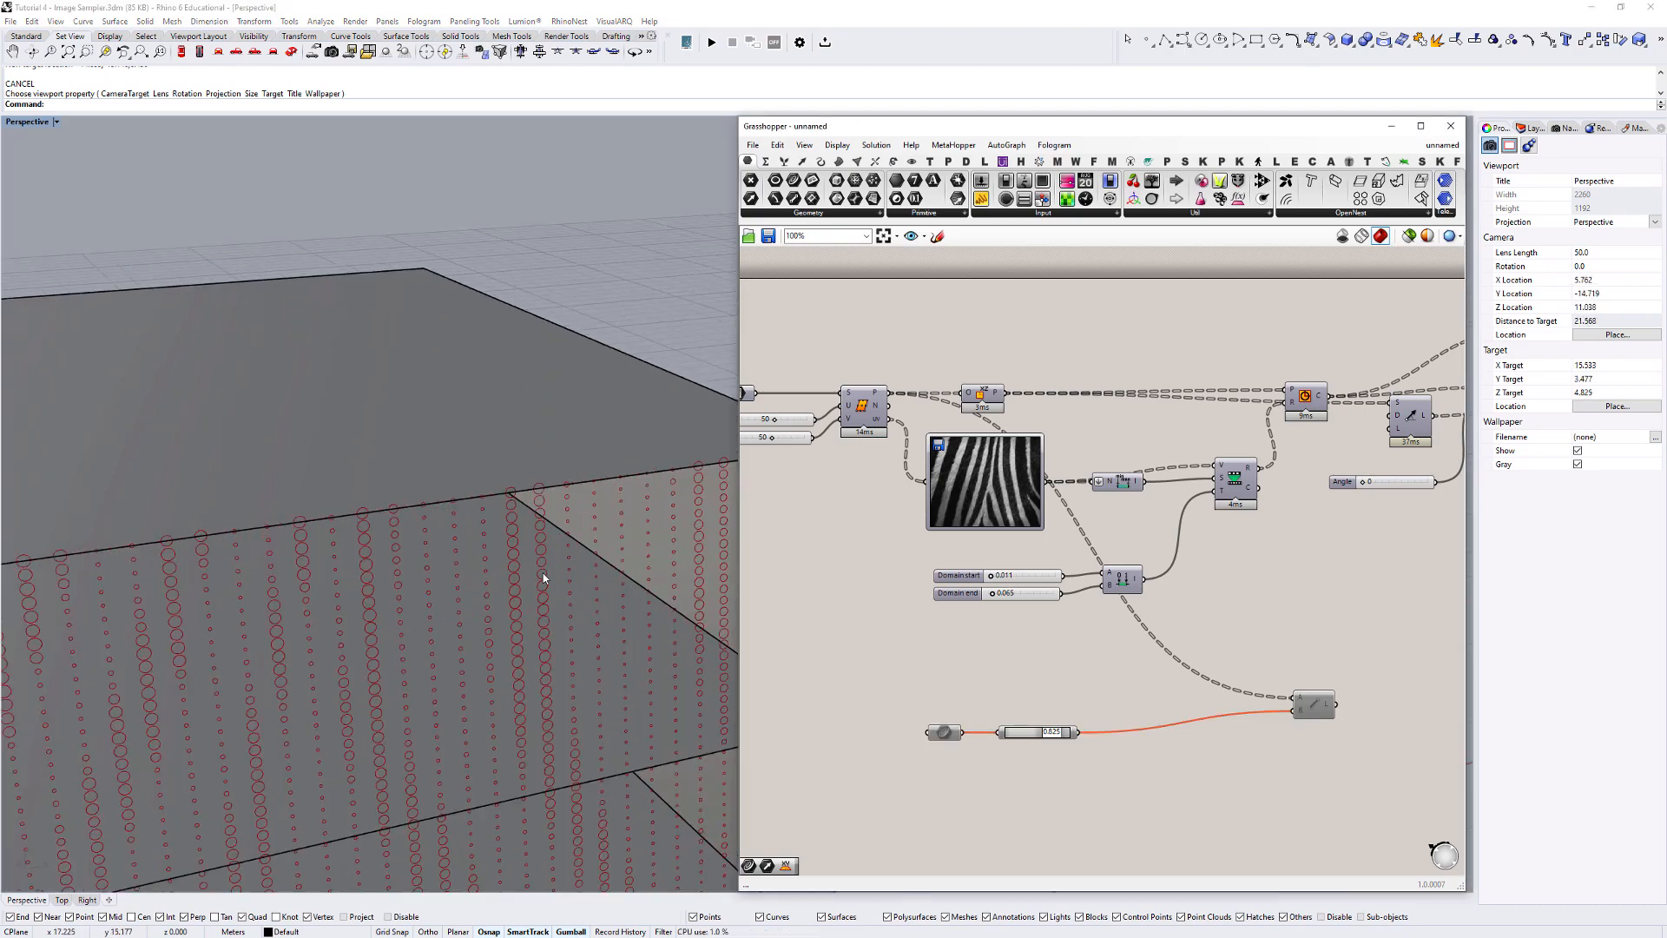
pyautogui.keyDown('shift'); pyautogui.moveTo(544, 573); pyautogui.dragTo(511, 488, button='right'); pyautogui.keyUp('shift')
pyautogui.scroll(-4, 363, 503)
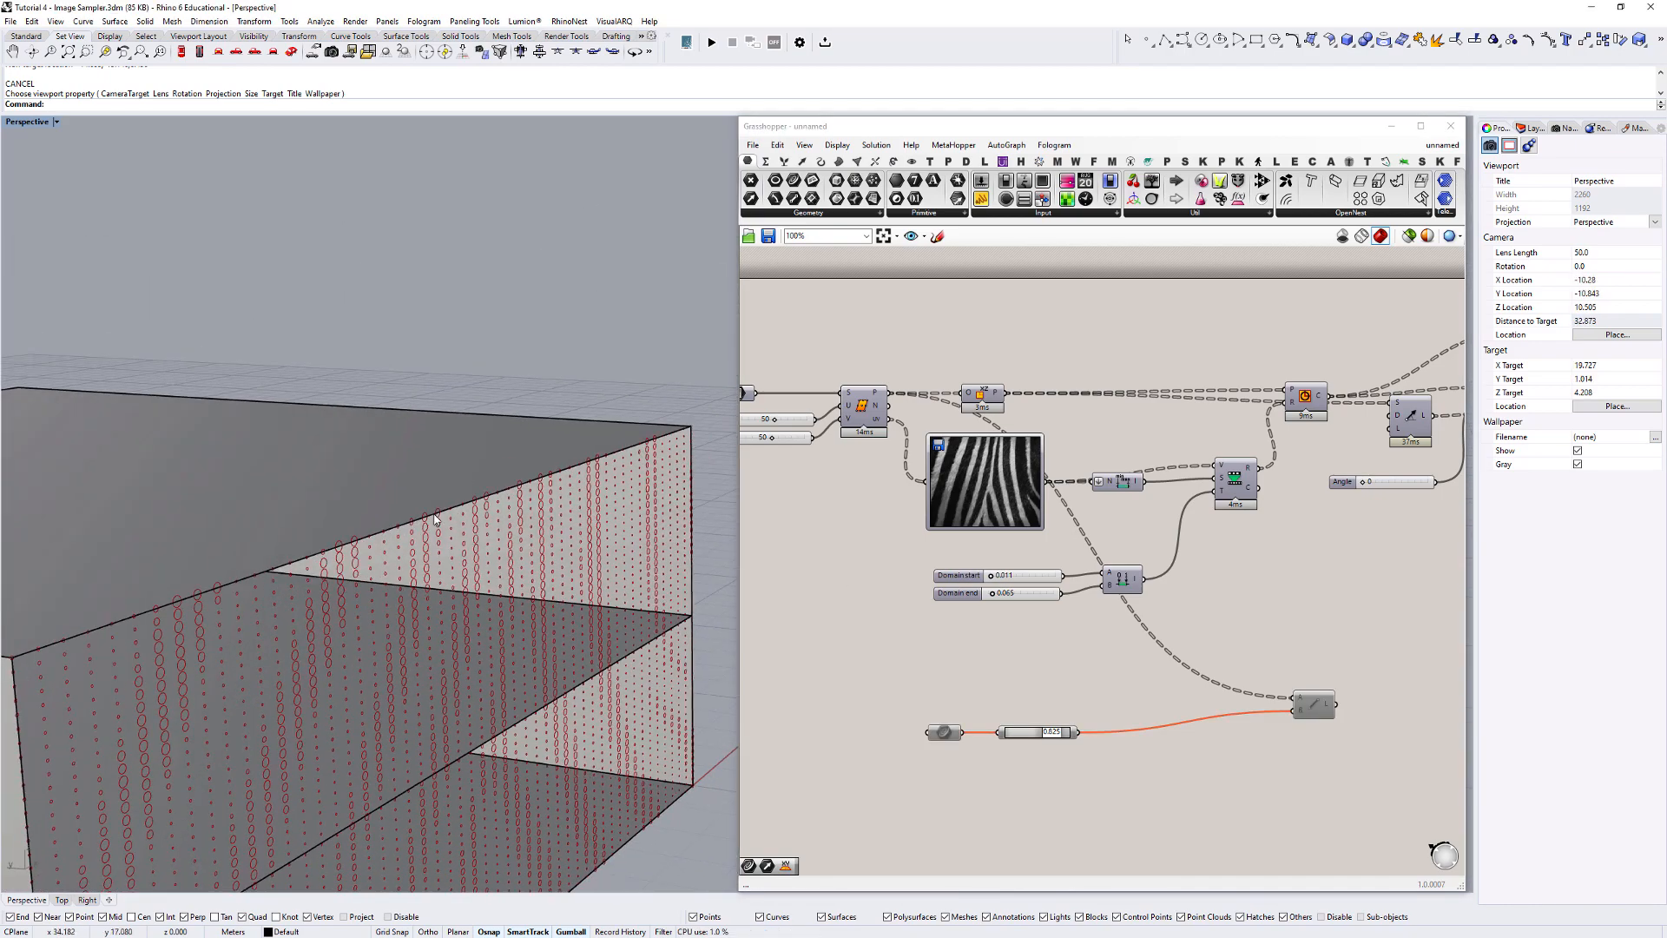
pyautogui.scroll(4, 477, 562)
pyautogui.moveTo(476, 563); pyautogui.dragTo(412, 444, button='right')
pyautogui.scroll(4, 412, 445)
pyautogui.scroll(-6, 413, 443)
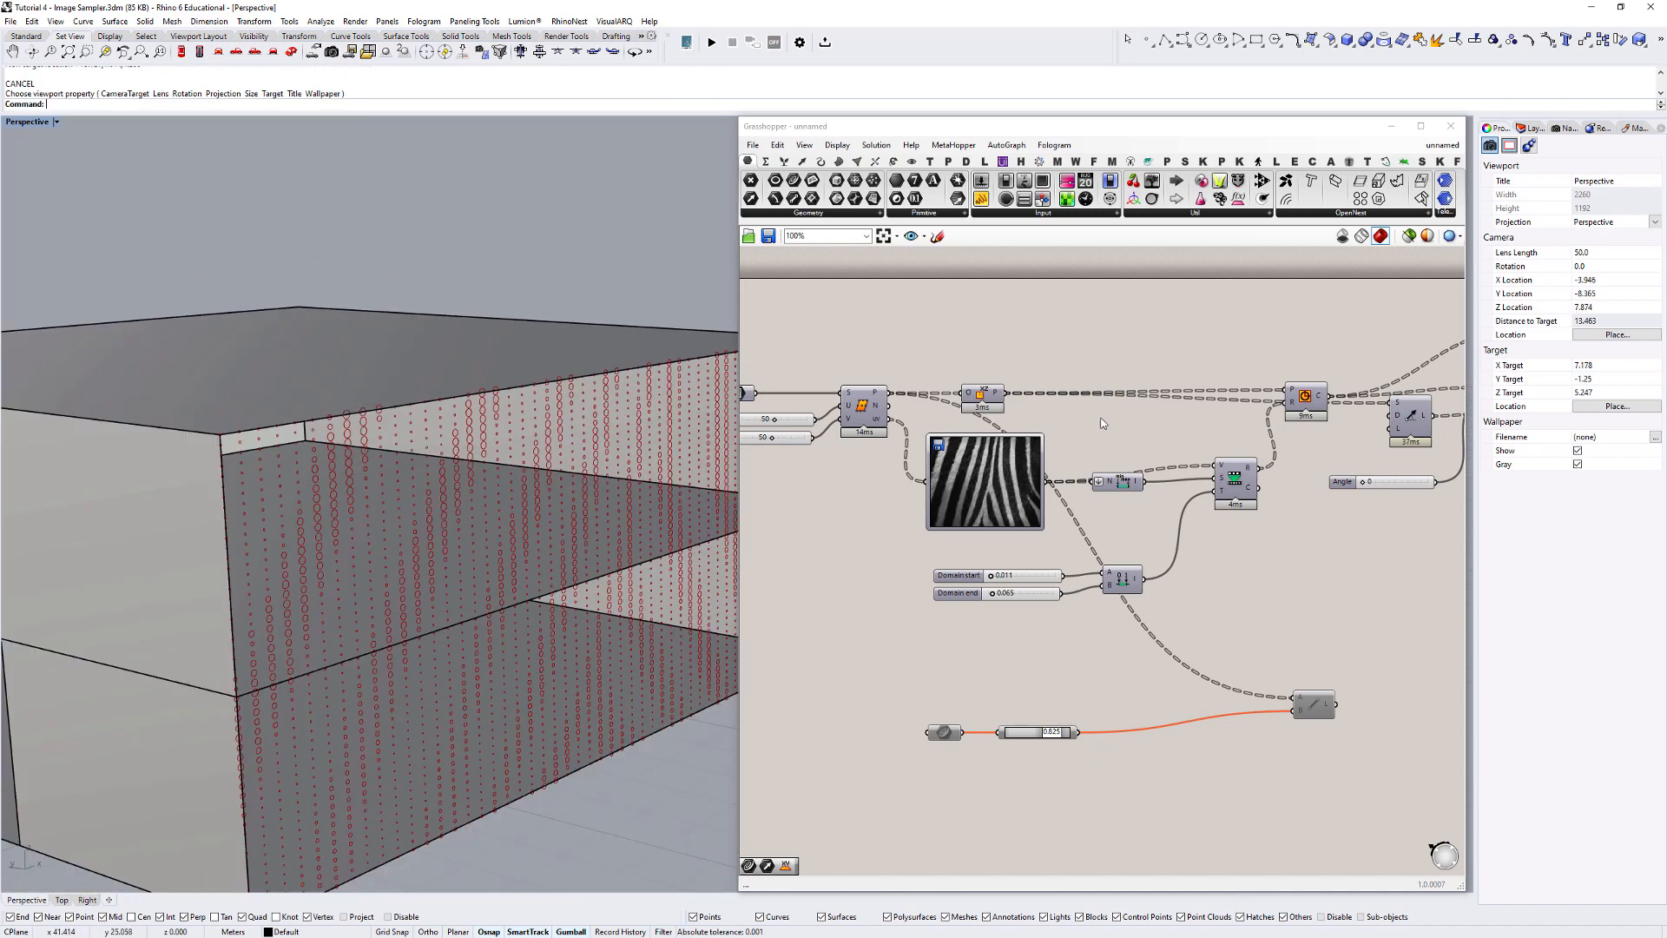
# Adjust the Rotate Axis component's position and move the Boundary Surfaces component farther away from it.
pyautogui.scroll(-3, 1105, 423)
pyautogui.moveTo(1129, 434); pyautogui.dragTo(938, 450, button='right')
pyautogui.scroll(7, 1250, 404)
pyautogui.moveTo(1094, 436); pyautogui.dragTo(1109, 452)
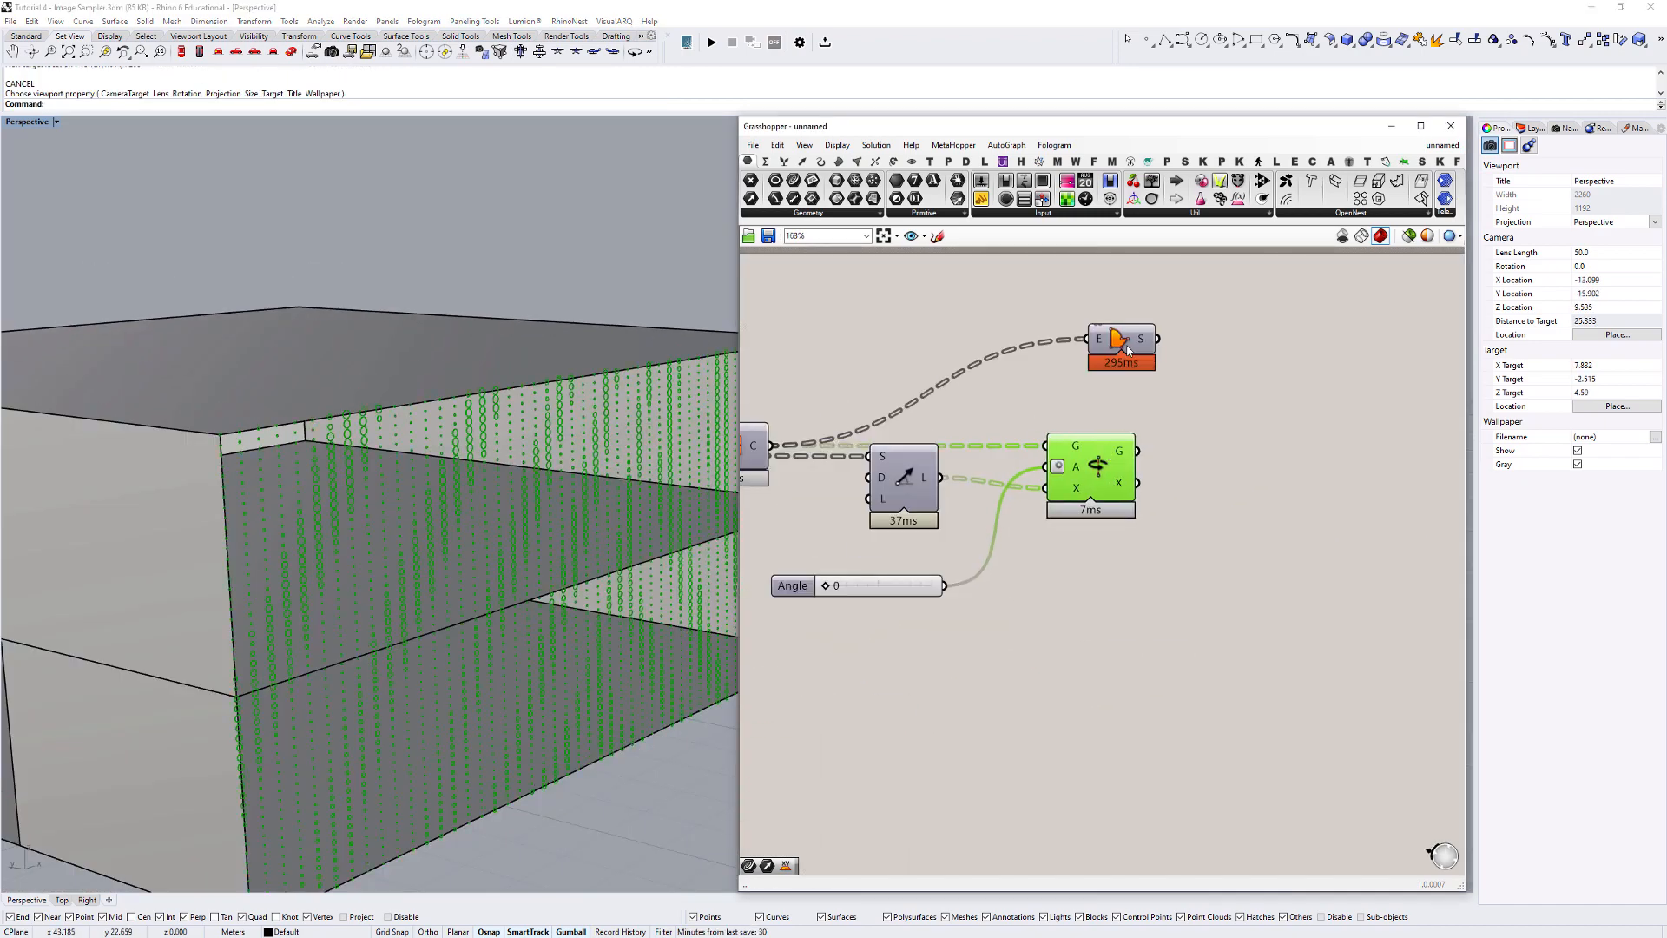
pyautogui.moveTo(1111, 347); pyautogui.dragTo(1329, 295)
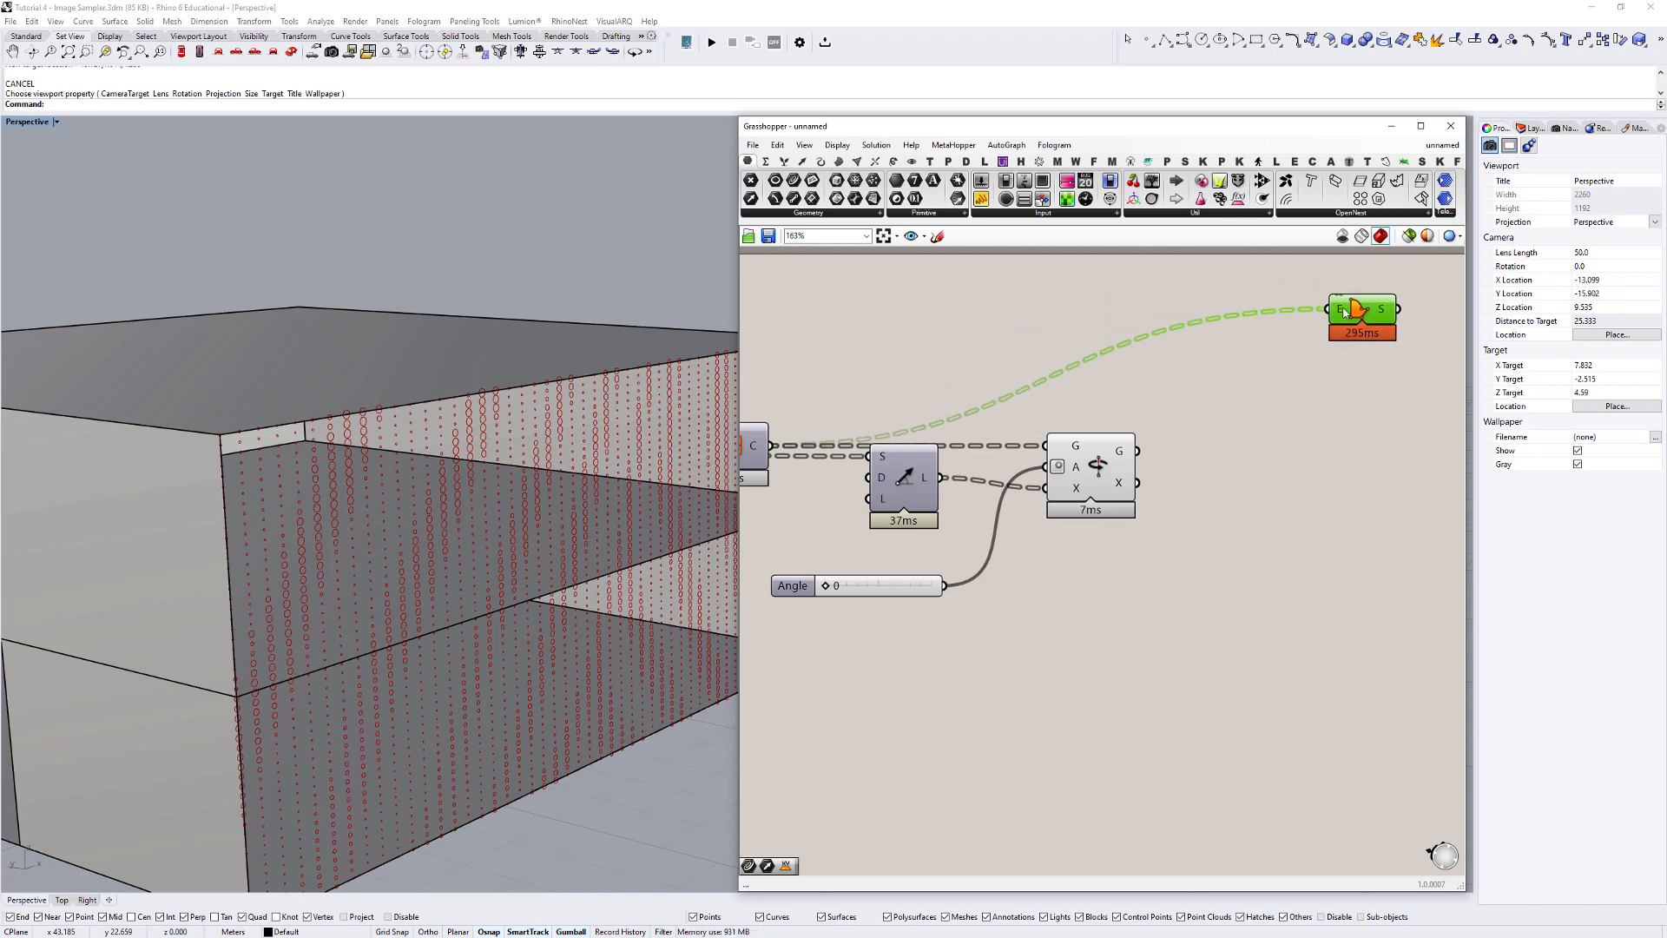
# Set the Point On Curve parameter to 0.430 and review the facade circles and the whole definition.
pyautogui.scroll(-6, 542, 498)
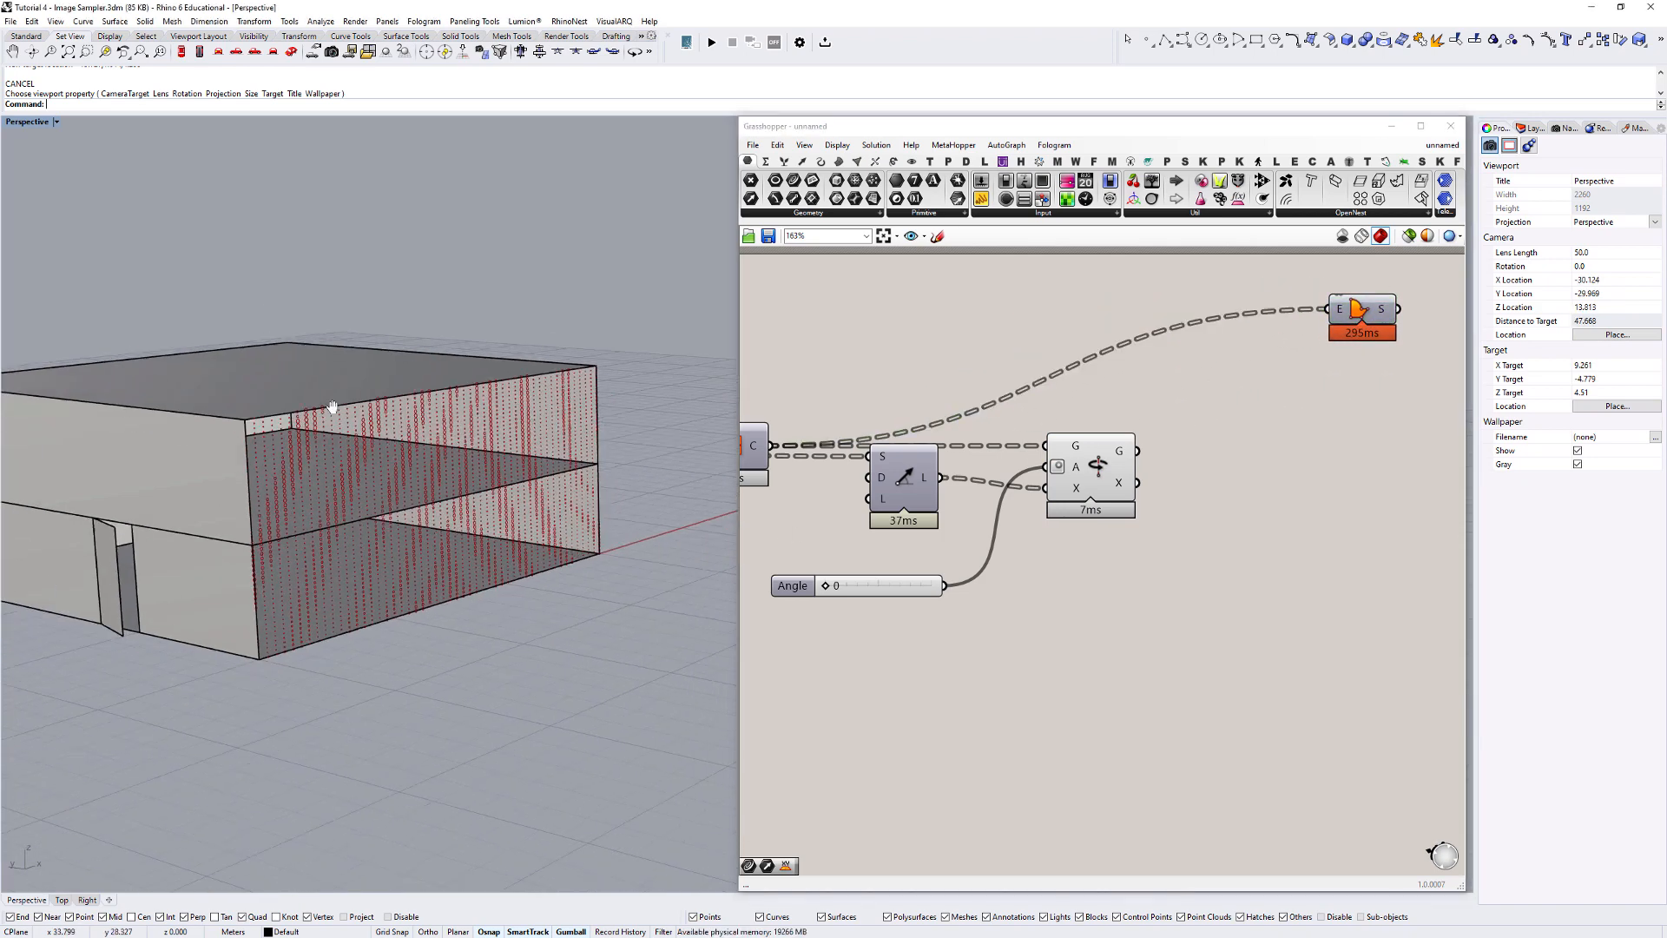
pyautogui.scroll(-4, 857, 633)
pyautogui.scroll(5, 858, 634)
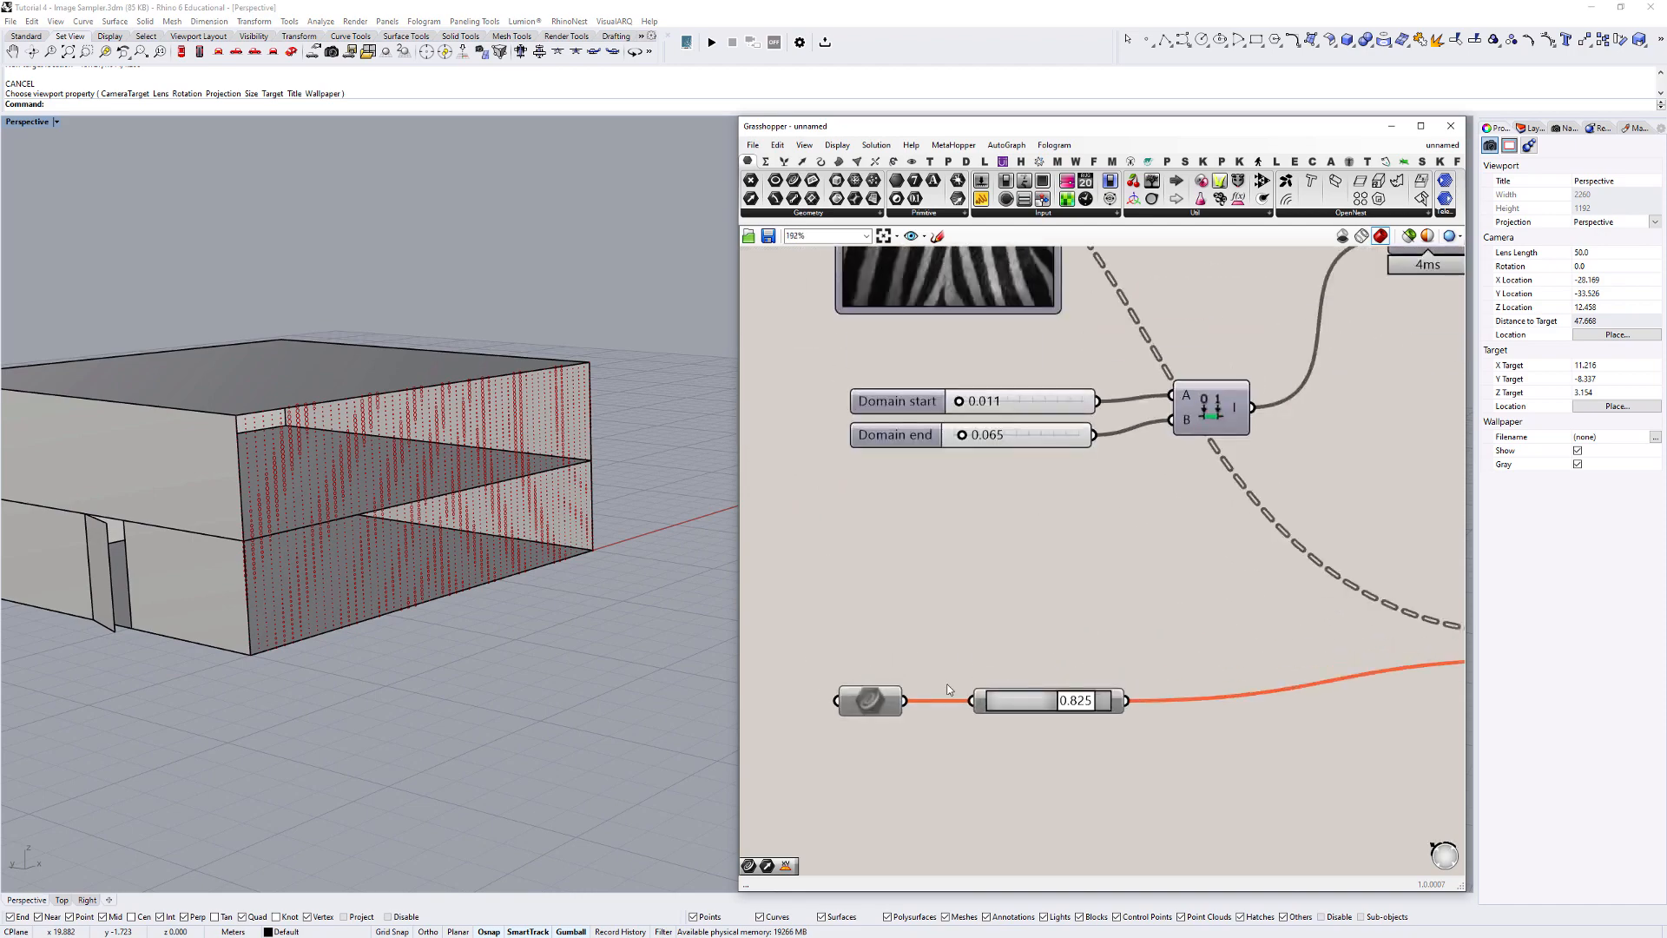
pyautogui.moveTo(1074, 700)
pyautogui.mouseDown()
pyautogui.moveTo(1016, 700)
pyautogui.moveTo(1043, 700)
pyautogui.mouseUp()
pyautogui.scroll(5, 405, 428)
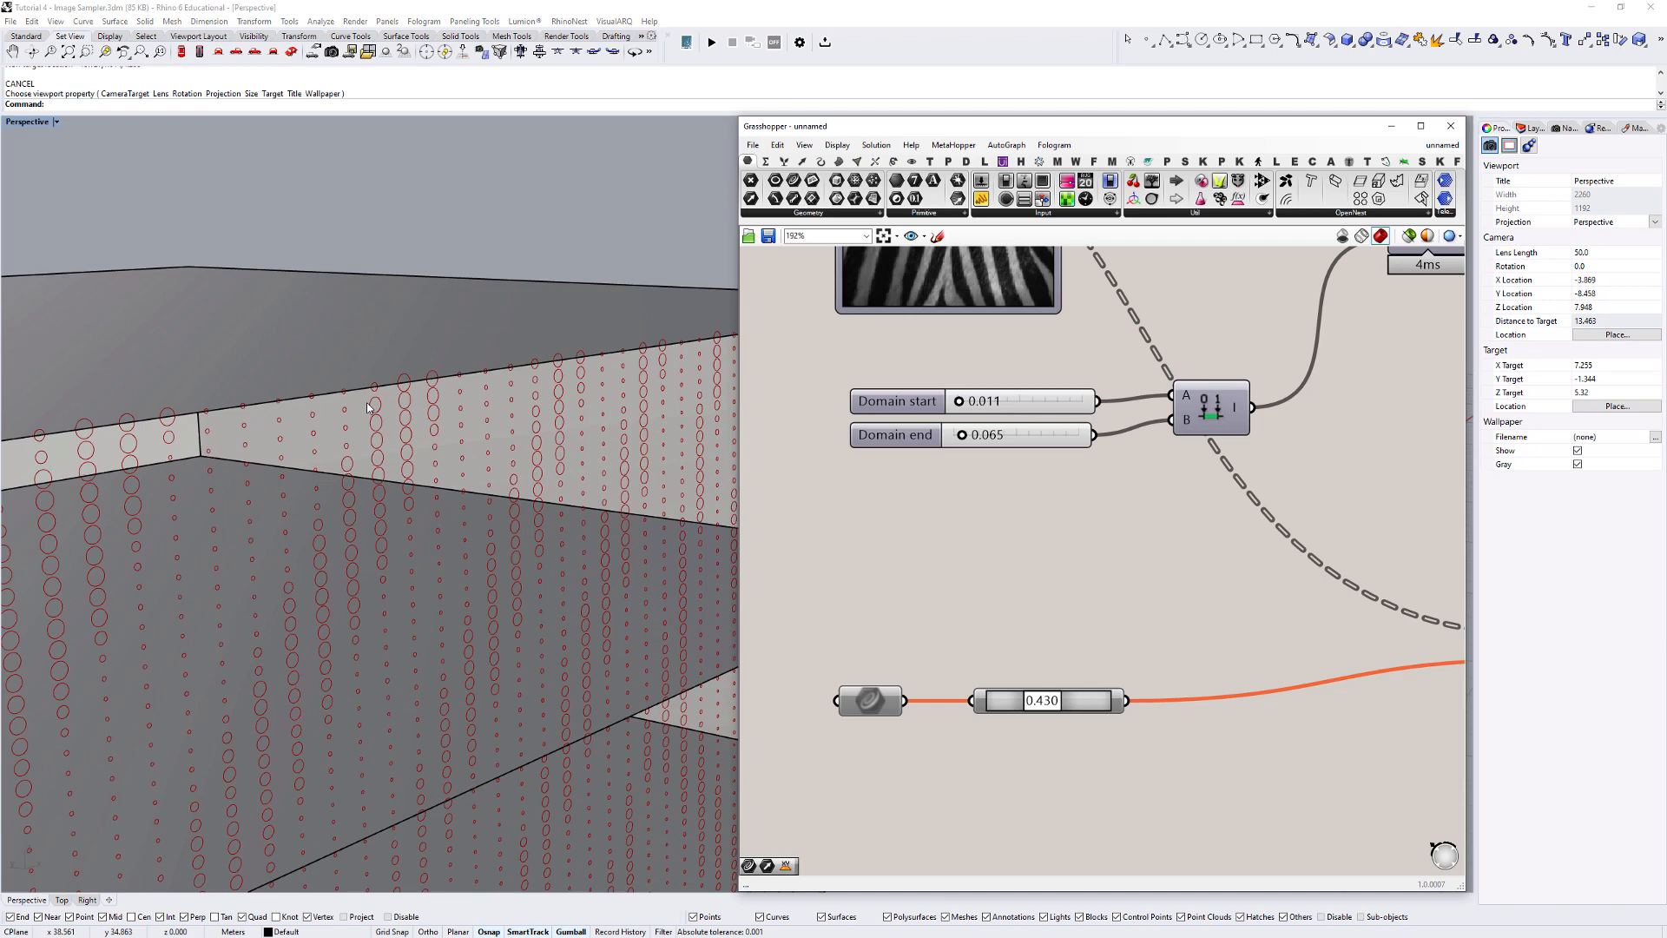
pyautogui.scroll(-7, 1052, 432)
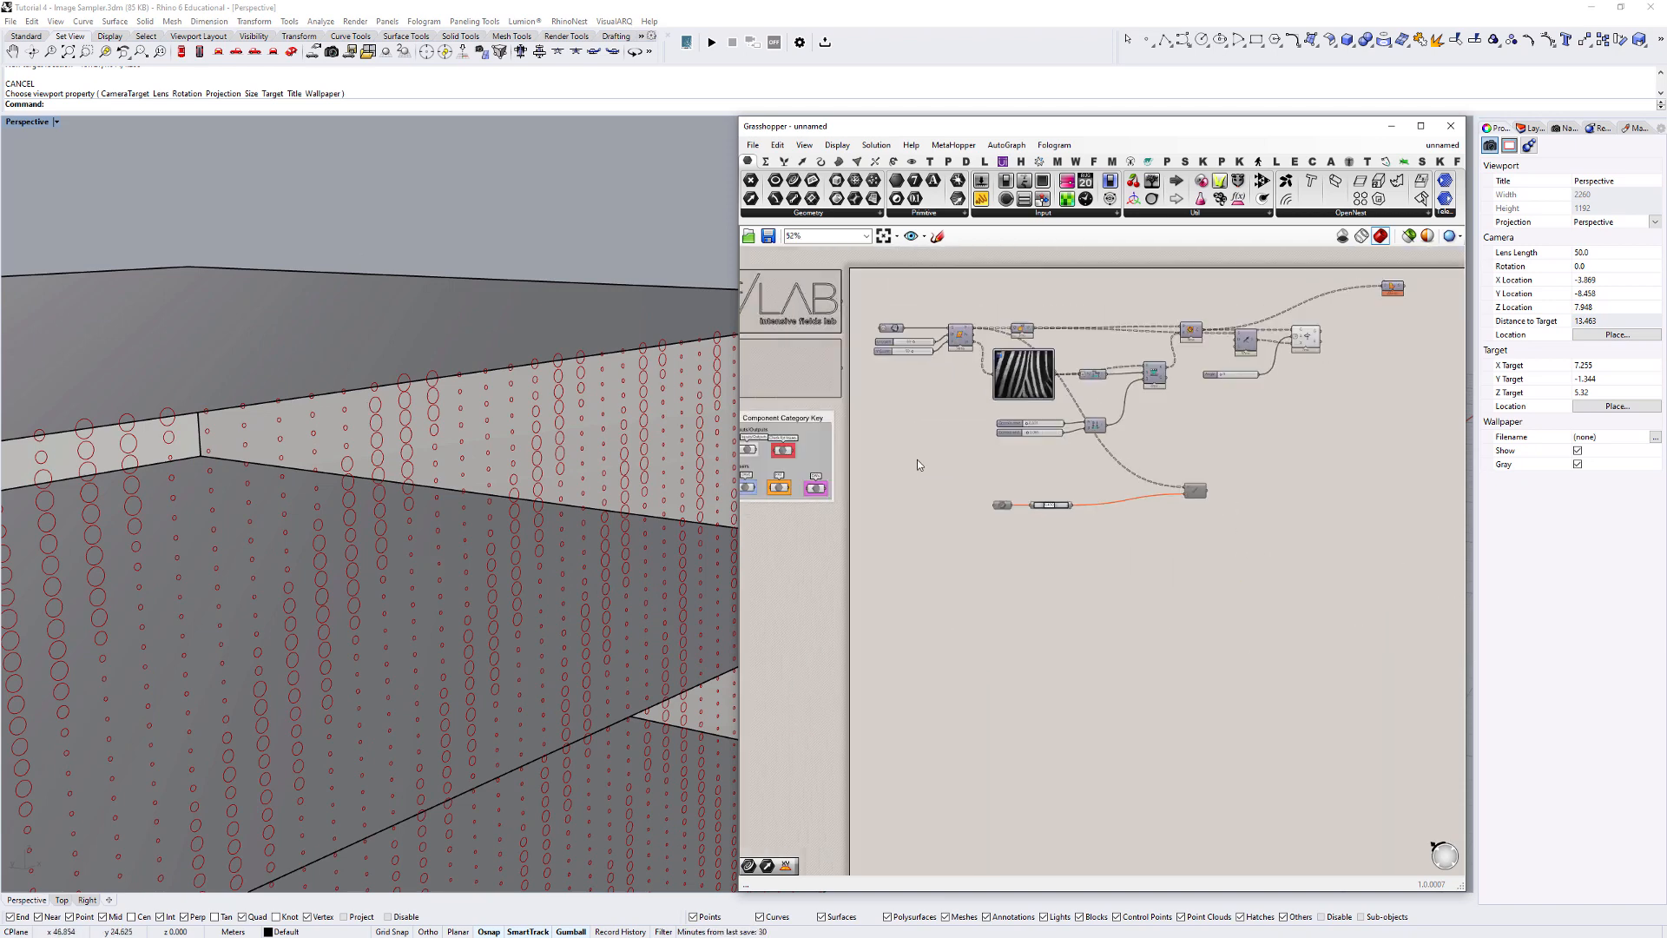
pyautogui.scroll(-10, 431, 533)
pyautogui.moveTo(432, 532); pyautogui.dragTo(365, 511, button='right')
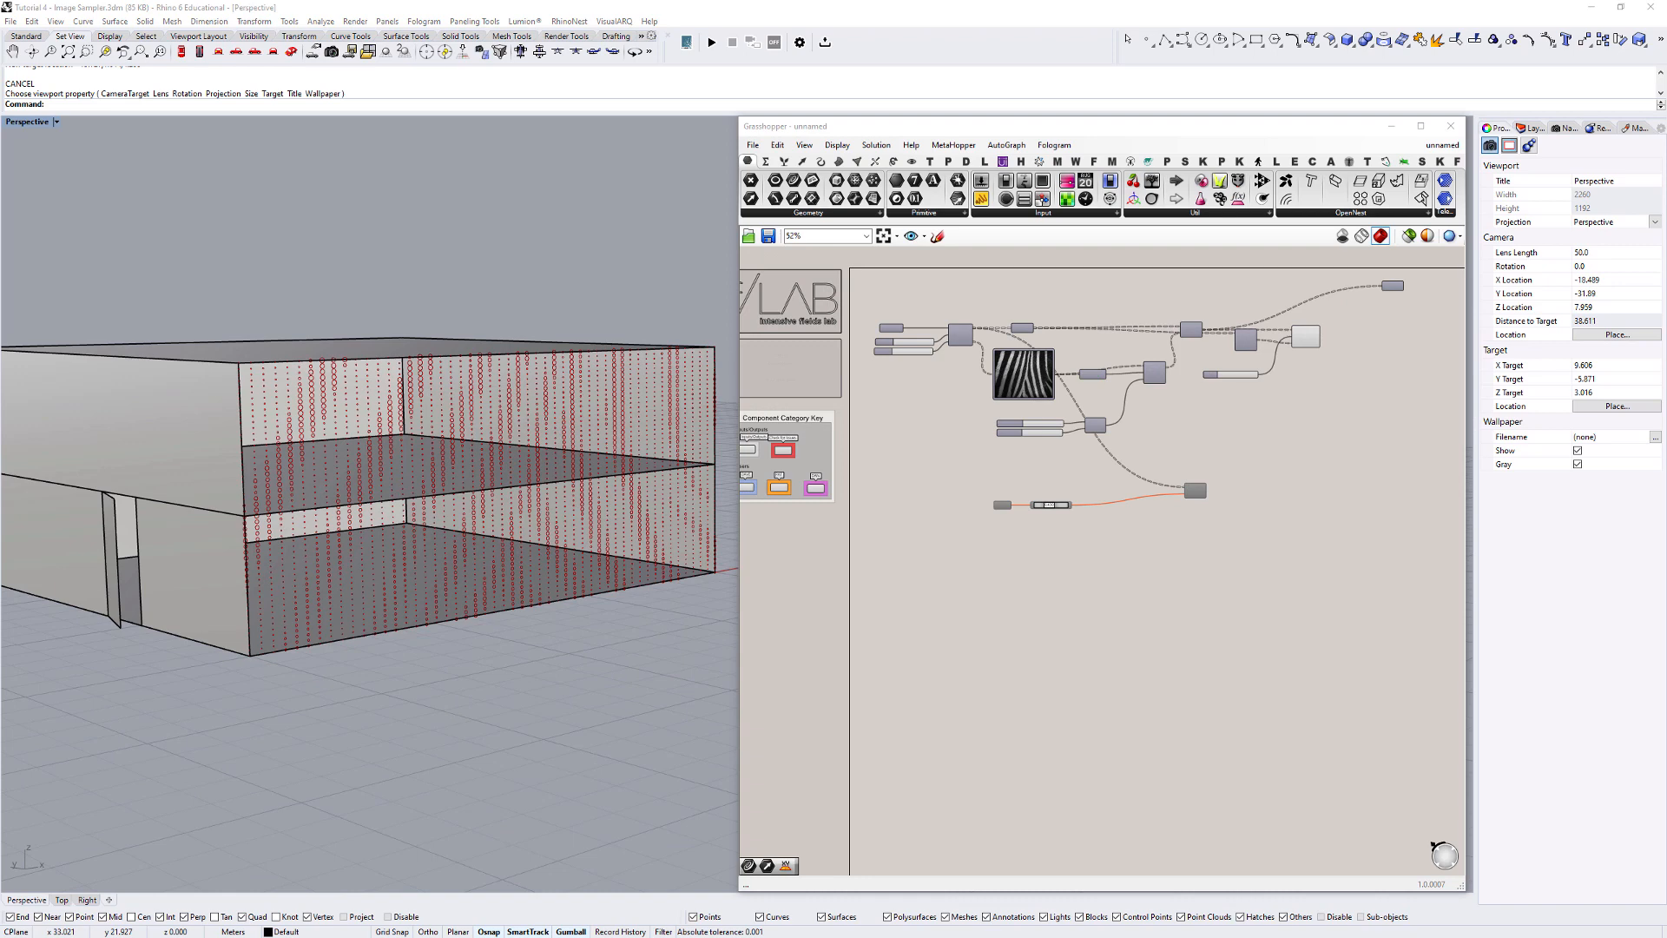